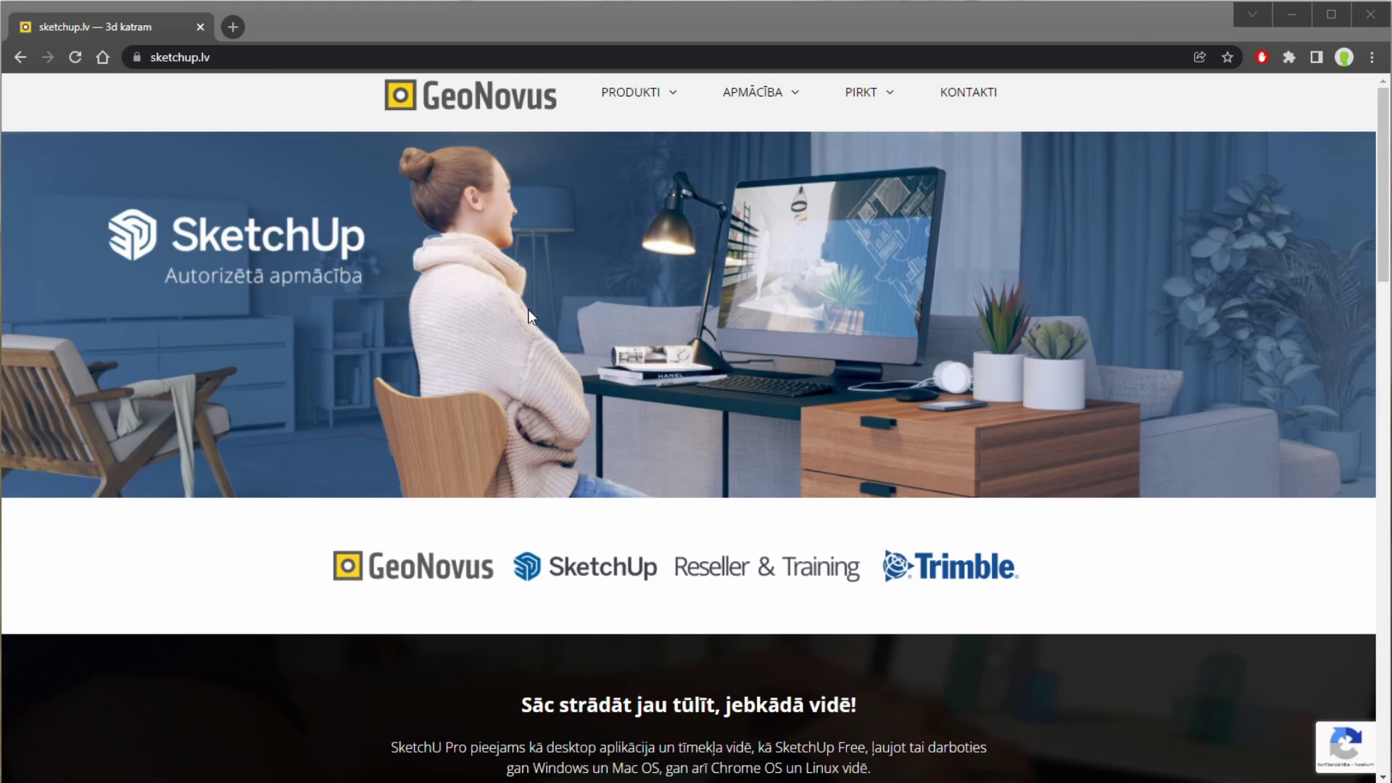
- Open the sketchup.lv SketchUp Pro 2022 product page and open the help.sketchup.com release notes in a new tab
{"action": "left_click", "coordinate": [217, 56]}
{"action": "mouse_move", "coordinate": [638, 93]}
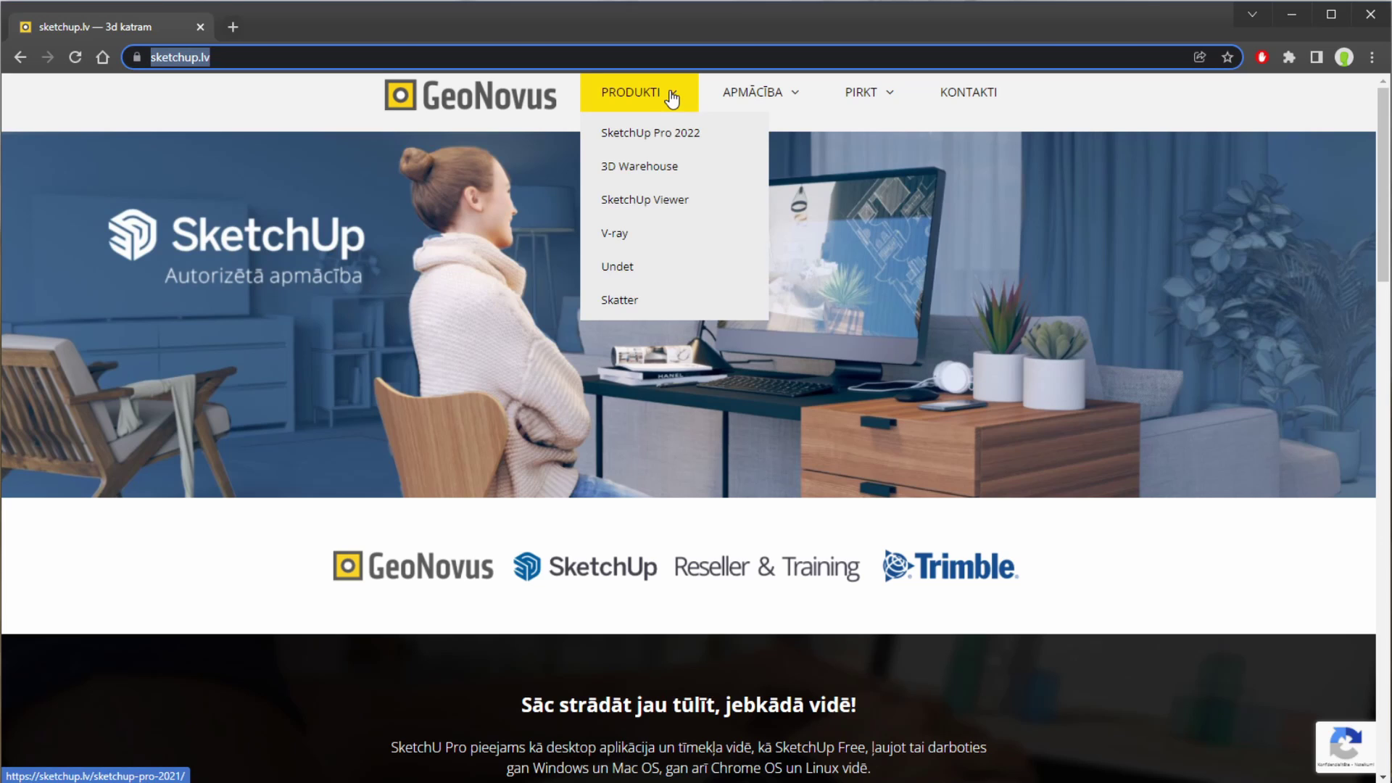
{"action": "left_click", "coordinate": [674, 135]}
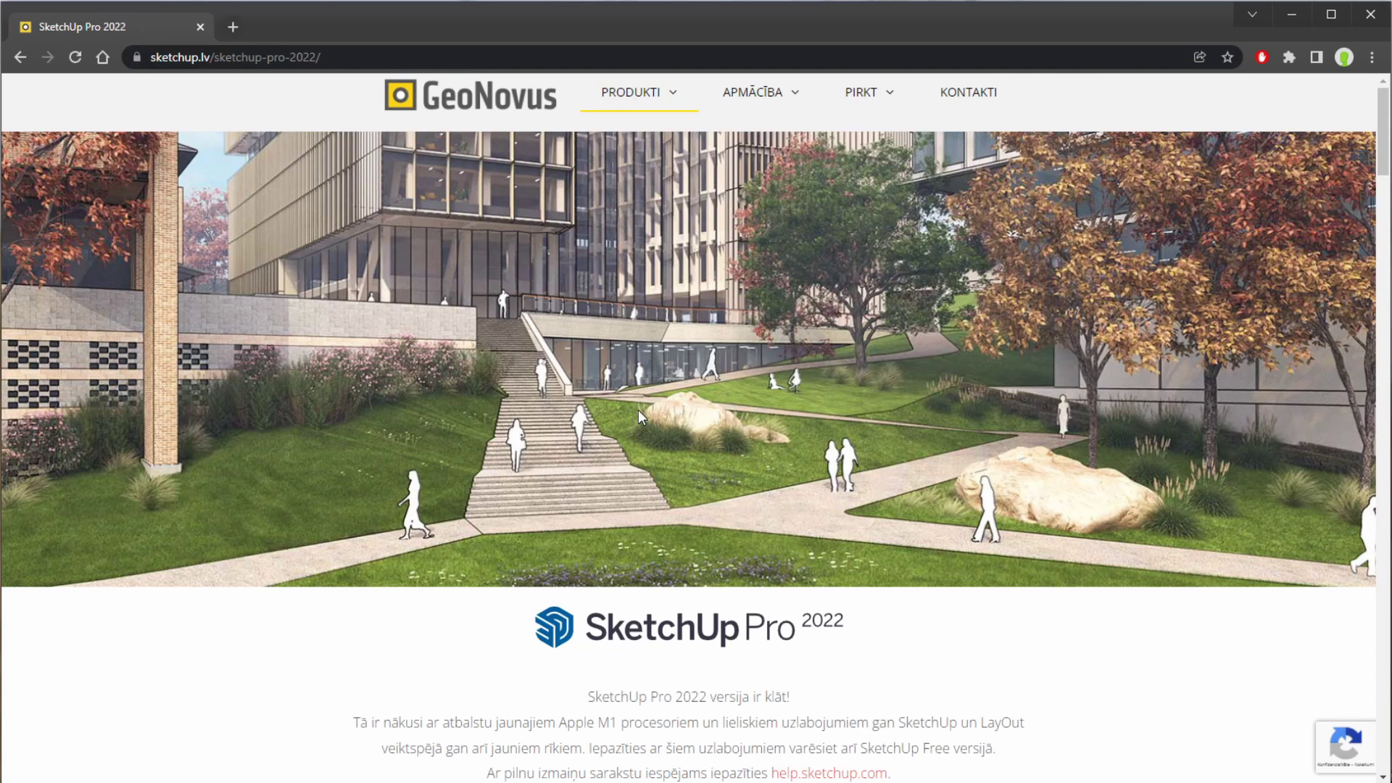
{"action": "scroll", "coordinate": [616, 395], "scroll_direction": "down", "scroll_amount": 3}
{"action": "scroll", "coordinate": [726, 421], "scroll_direction": "down", "scroll_amount": 2}
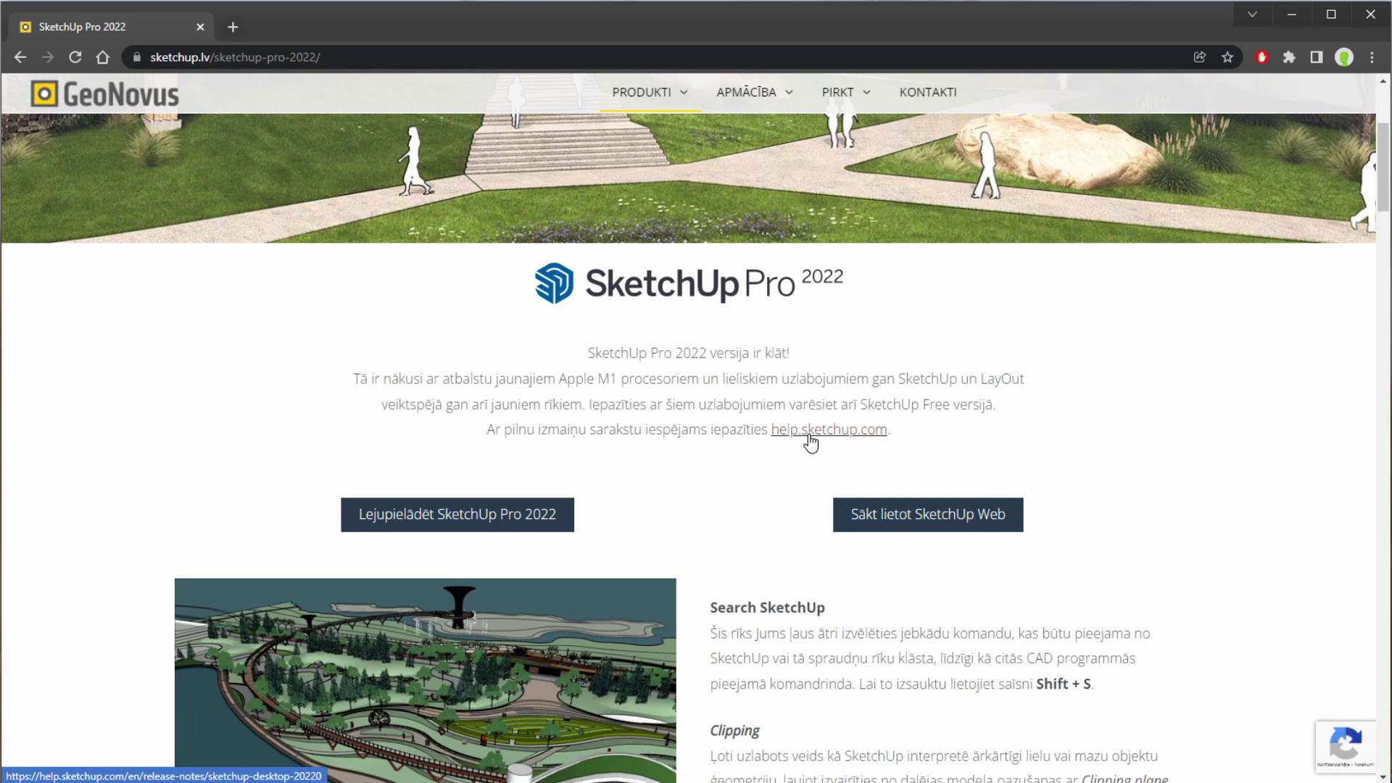
{"action": "middle_click", "coordinate": [811, 442]}
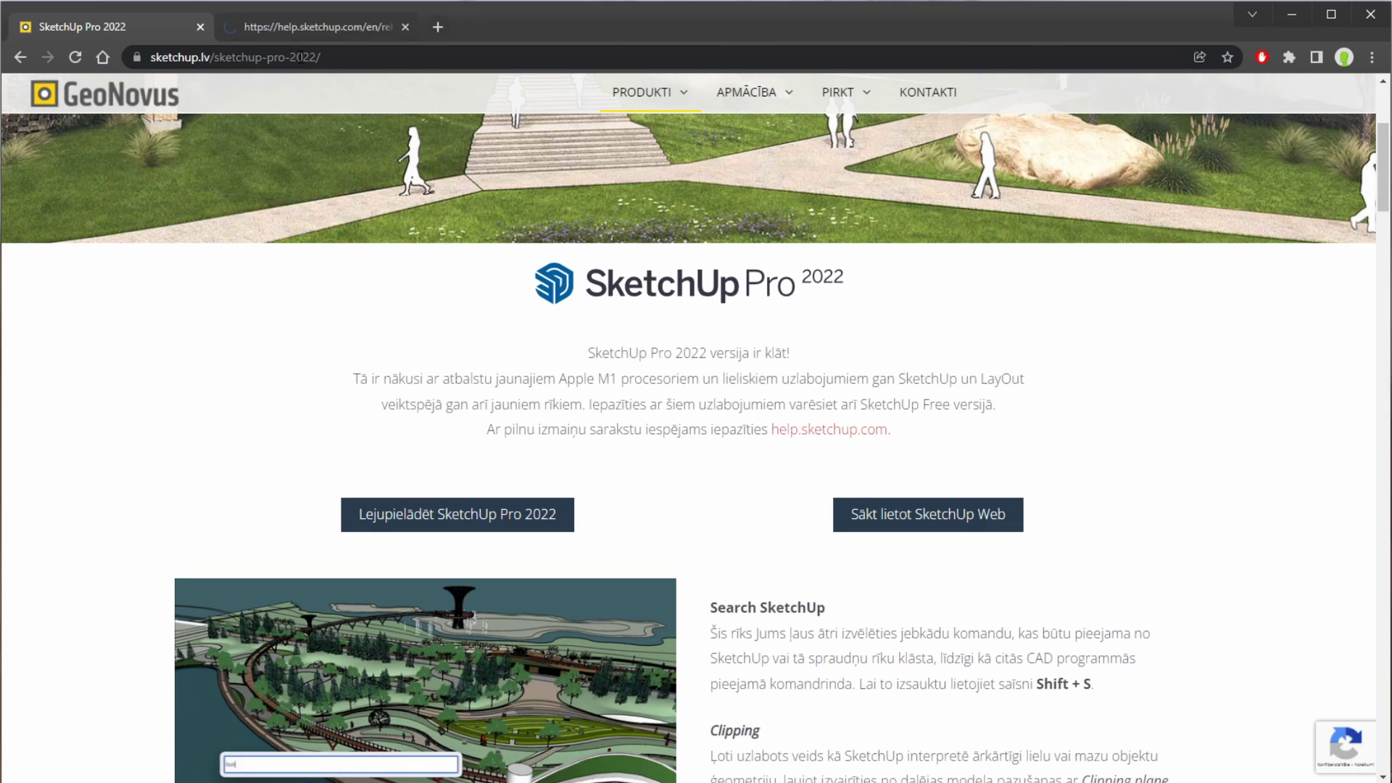
- Bring the SketchUp Desktop 2022.0 release notes forward and read down to the Tools bug fixes
{"action": "left_click", "coordinate": [292, 27]}
{"action": "scroll", "coordinate": [578, 416], "scroll_direction": "down", "scroll_amount": 5}
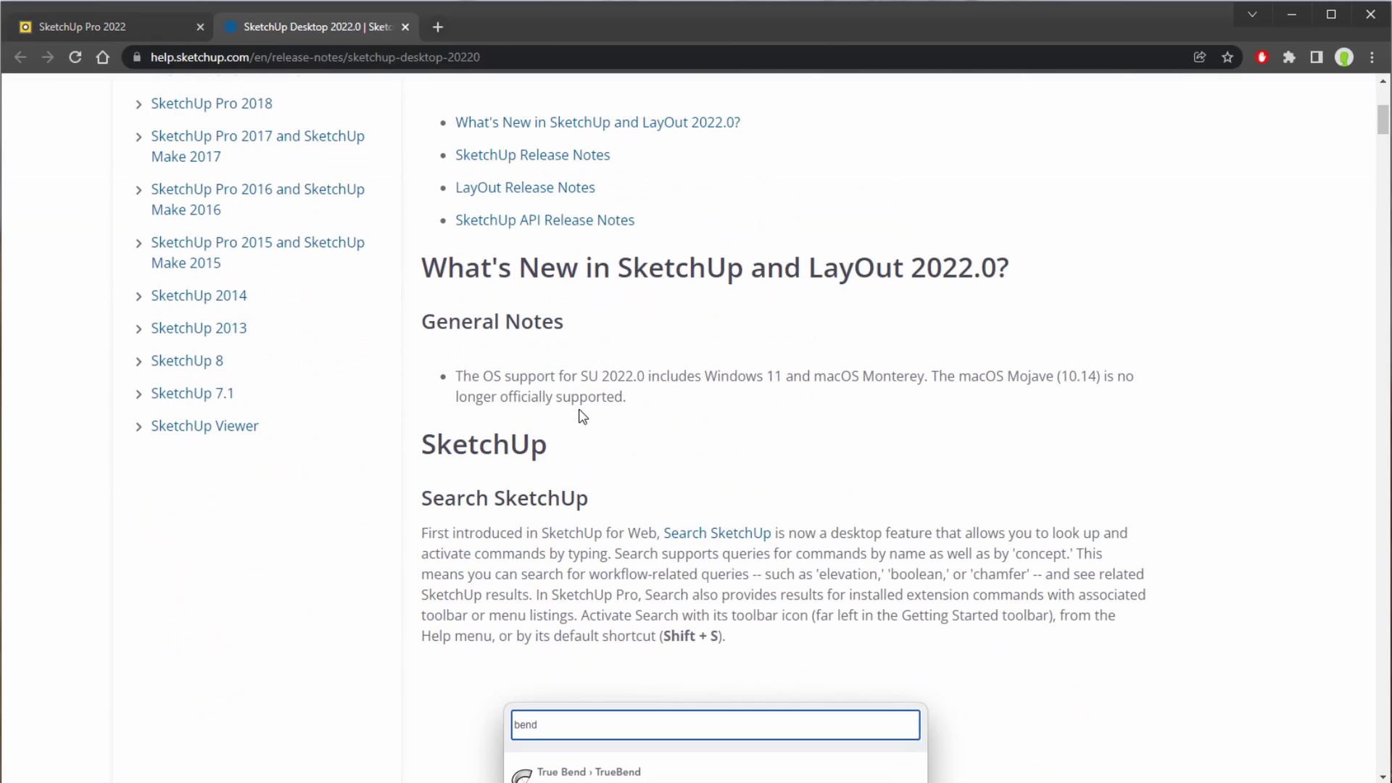
{"action": "scroll", "coordinate": [725, 506], "scroll_direction": "down", "scroll_amount": 2}
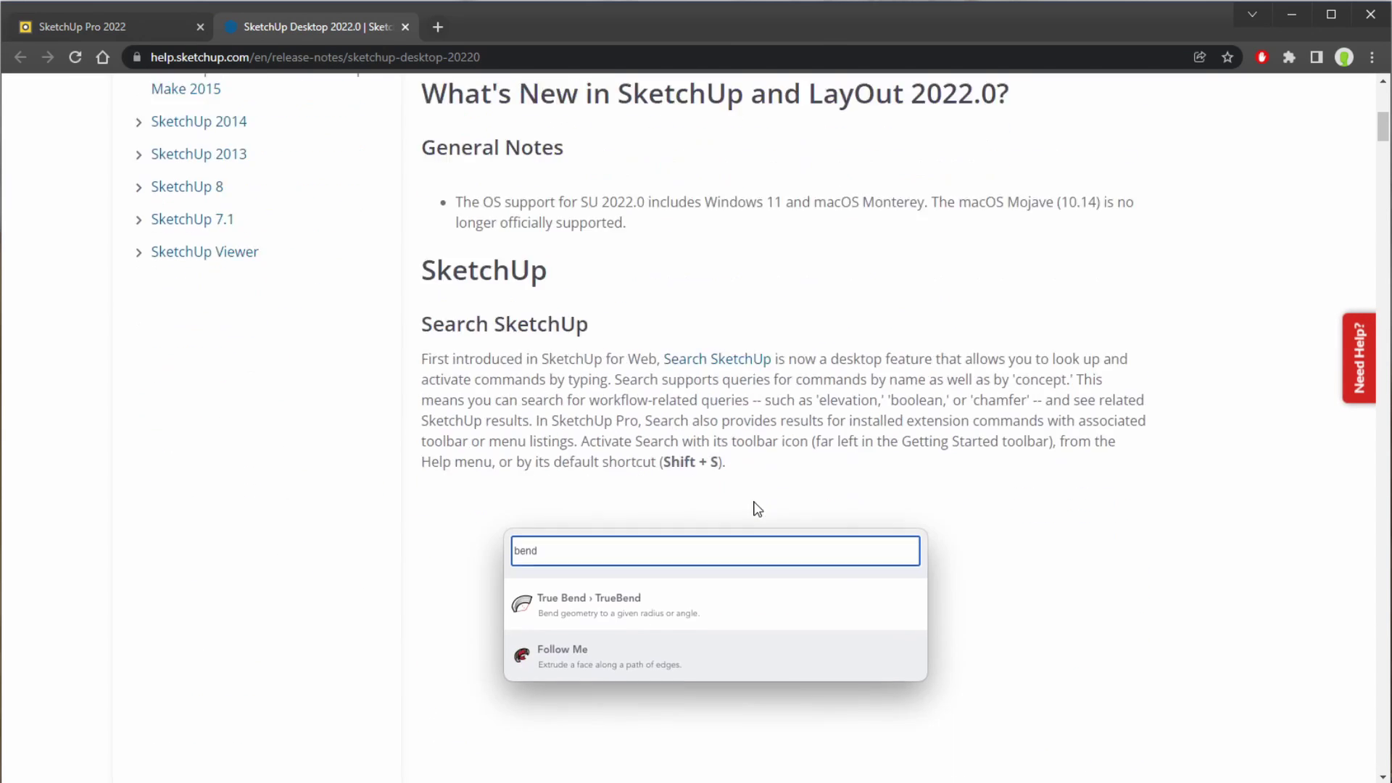
{"action": "scroll", "coordinate": [821, 519], "scroll_direction": "down", "scroll_amount": 3}
{"action": "scroll", "coordinate": [825, 524], "scroll_direction": "down", "scroll_amount": 5}
{"action": "scroll", "coordinate": [825, 523], "scroll_direction": "down", "scroll_amount": 5}
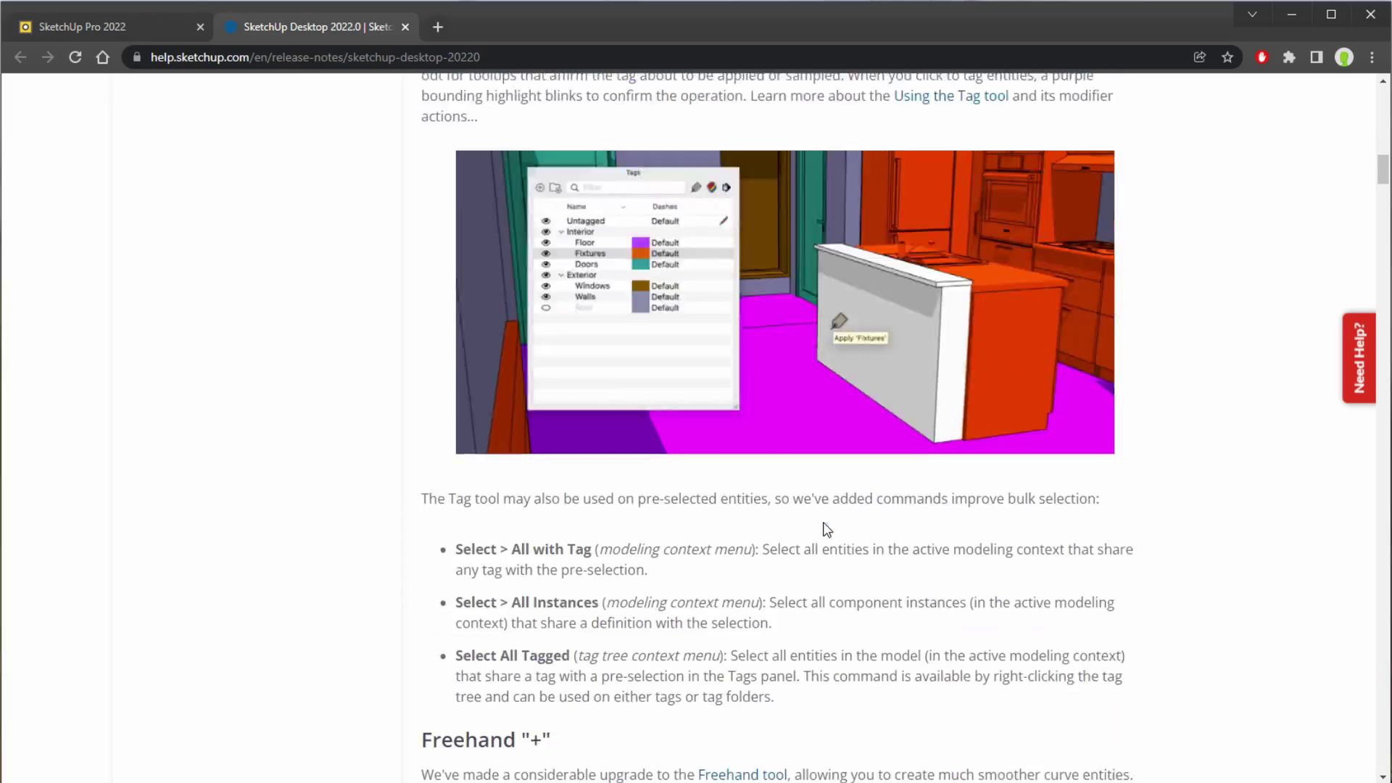
{"action": "scroll", "coordinate": [824, 524], "scroll_direction": "down", "scroll_amount": 5}
{"action": "scroll", "coordinate": [825, 522], "scroll_direction": "down", "scroll_amount": 5}
{"action": "scroll", "coordinate": [824, 520], "scroll_direction": "down", "scroll_amount": 5}
{"action": "scroll", "coordinate": [823, 520], "scroll_direction": "down", "scroll_amount": 5}
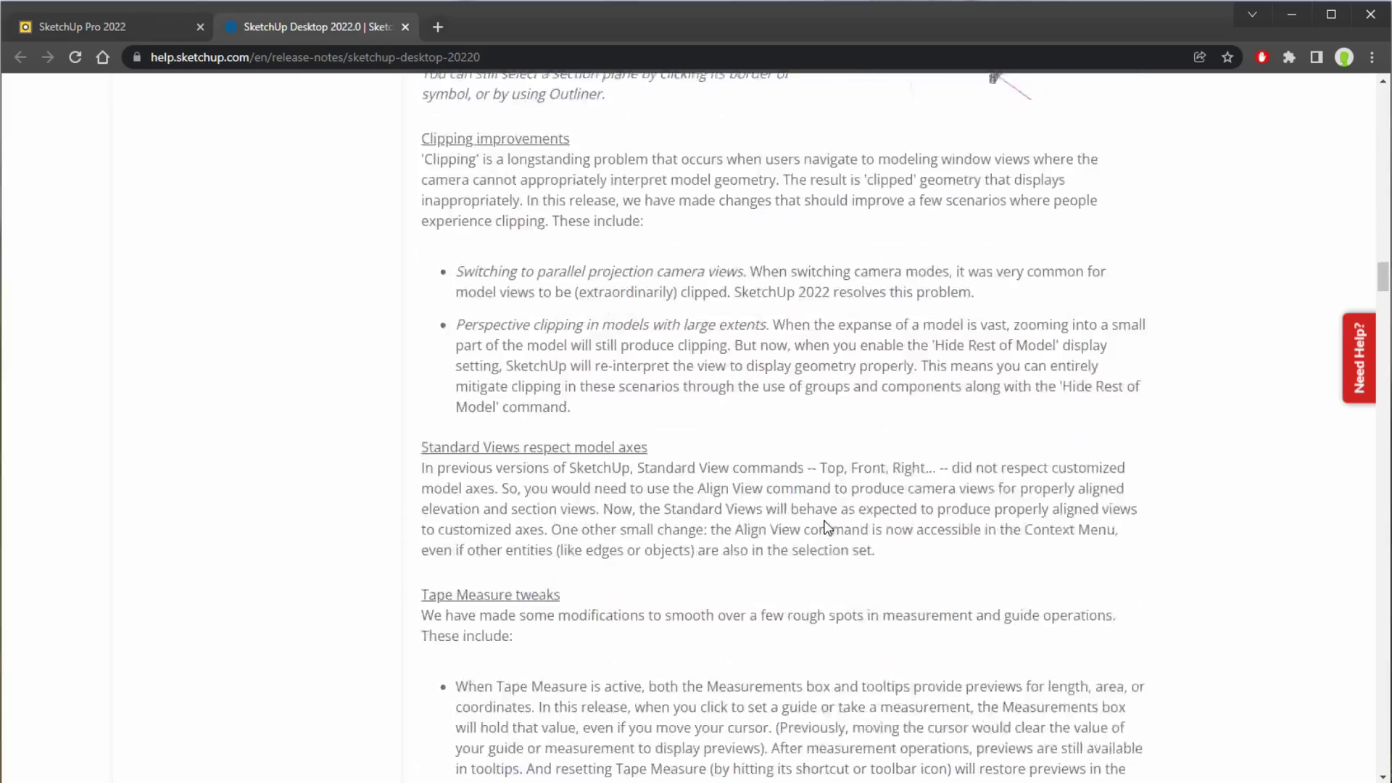
{"action": "scroll", "coordinate": [823, 519], "scroll_direction": "down", "scroll_amount": 5}
{"action": "scroll", "coordinate": [826, 519], "scroll_direction": "down", "scroll_amount": 5}
{"action": "scroll", "coordinate": [826, 520], "scroll_direction": "down", "scroll_amount": 5}
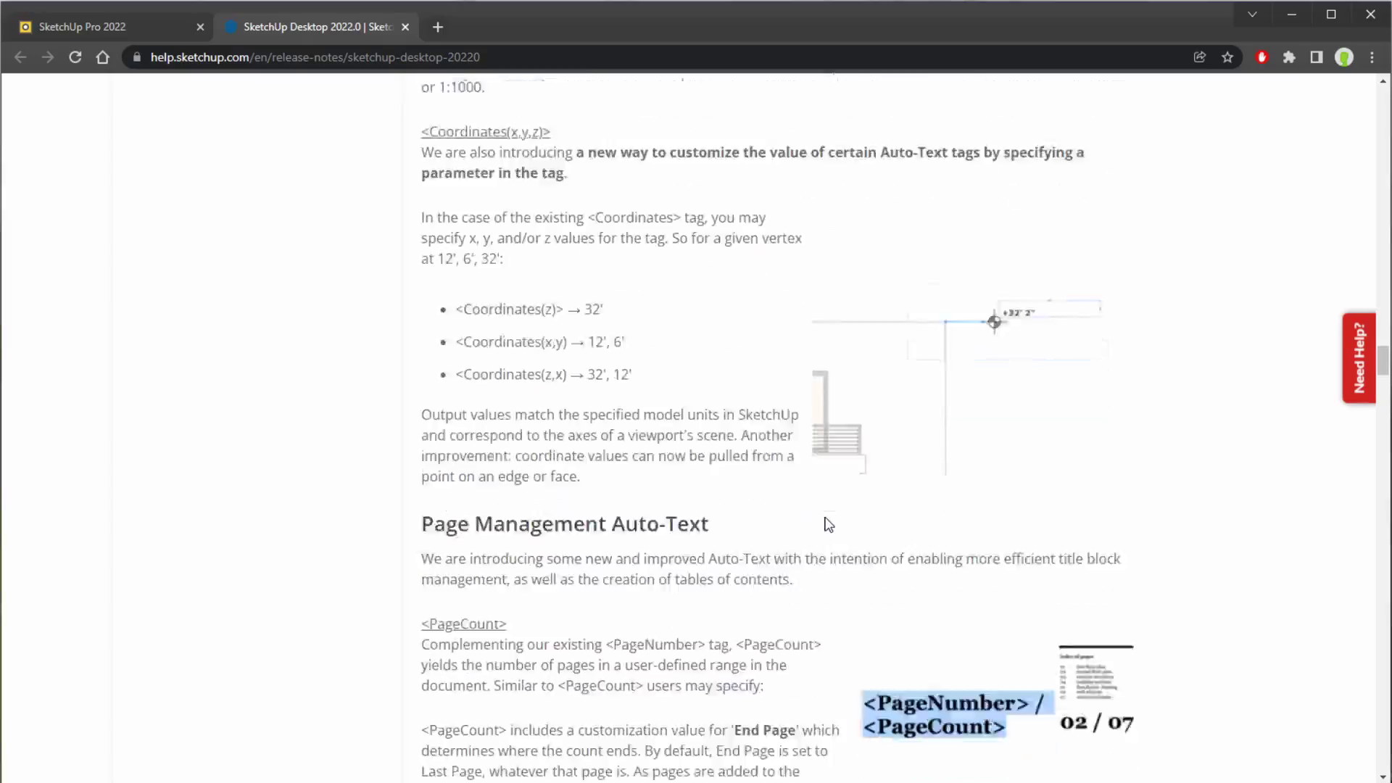
{"action": "scroll", "coordinate": [827, 522], "scroll_direction": "down", "scroll_amount": 5}
{"action": "scroll", "coordinate": [823, 517], "scroll_direction": "down", "scroll_amount": 5}
{"action": "scroll", "coordinate": [820, 514], "scroll_direction": "down", "scroll_amount": 5}
{"action": "scroll", "coordinate": [699, 457], "scroll_direction": "down", "scroll_amount": 4}
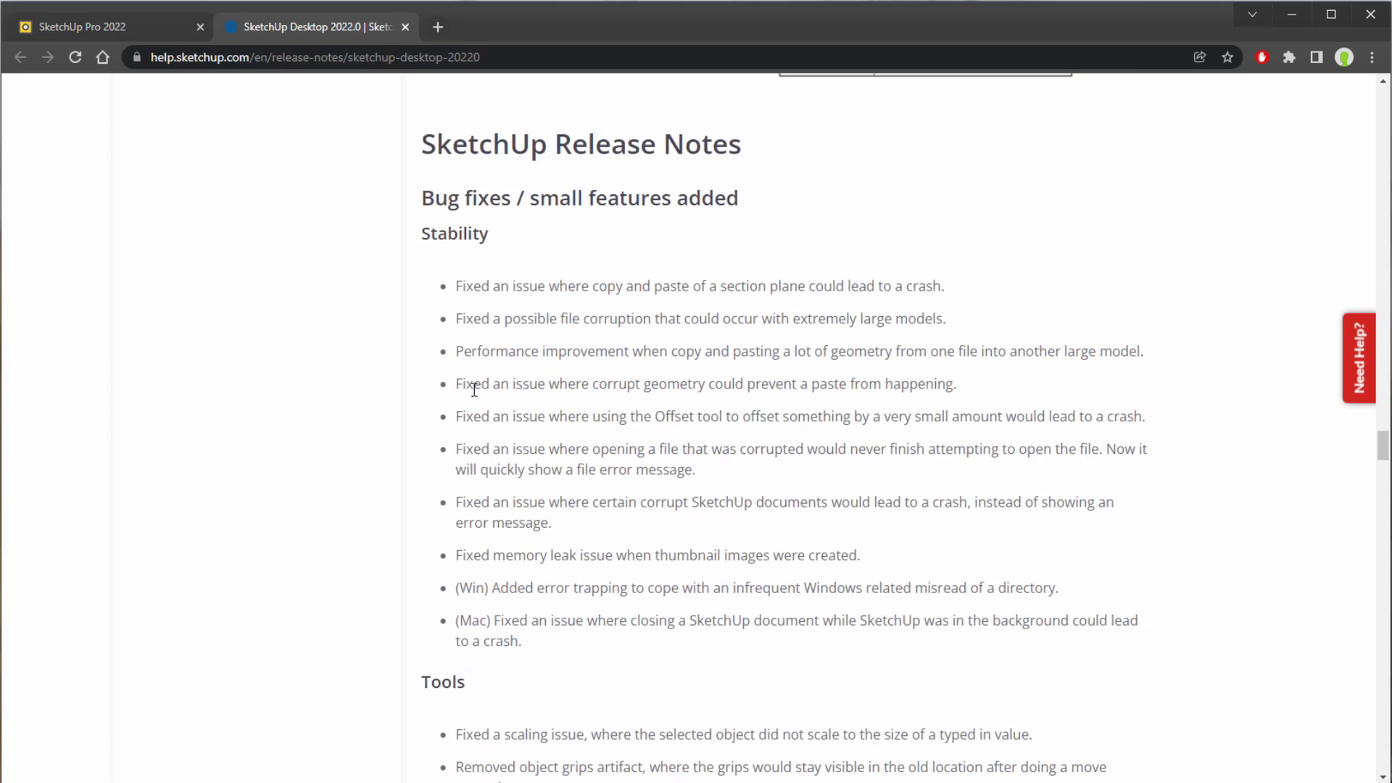
{"action": "scroll", "coordinate": [870, 483], "scroll_direction": "down", "scroll_amount": 5}
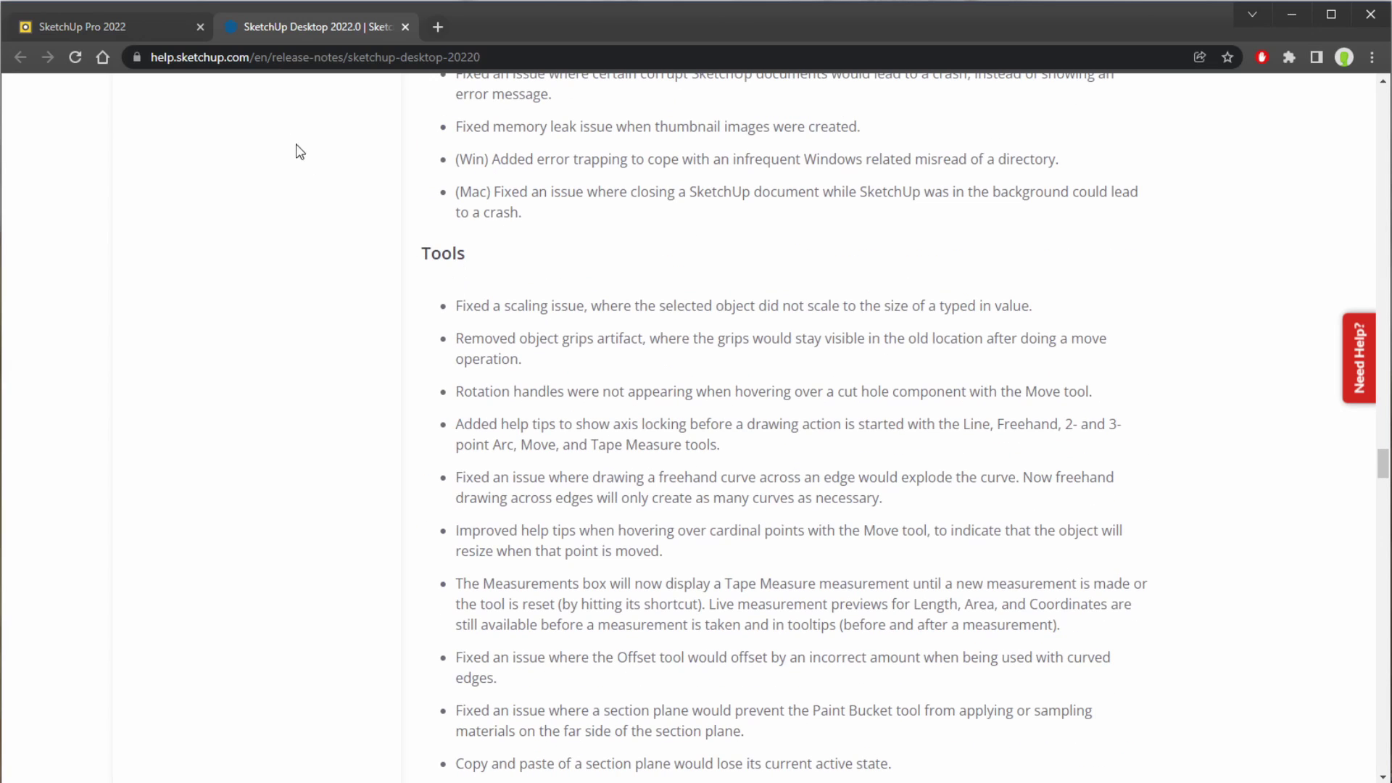
- Return to the sketchup.lv SketchUp Pro 2022 page and browse its feature list
{"action": "left_click", "coordinate": [114, 24]}
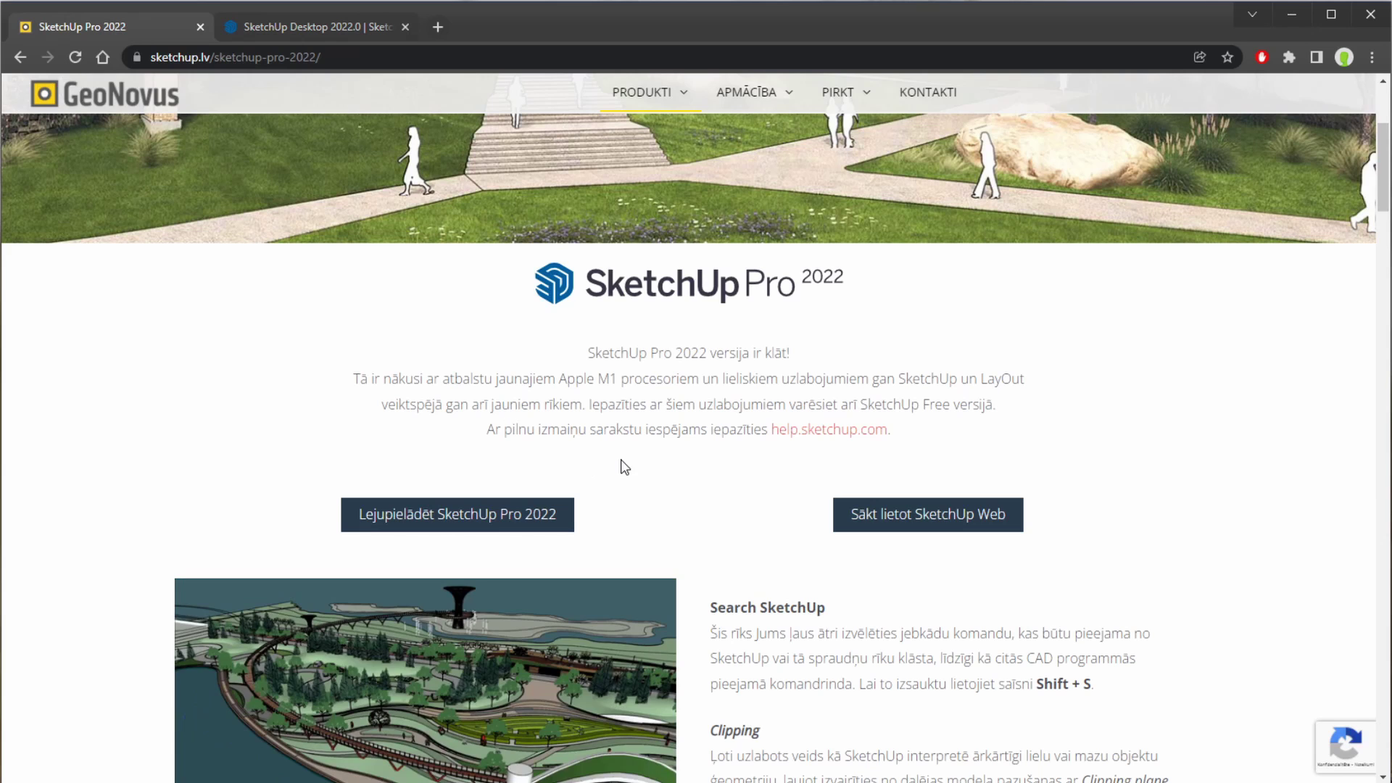
{"action": "scroll", "coordinate": [641, 453], "scroll_direction": "down", "scroll_amount": 2}
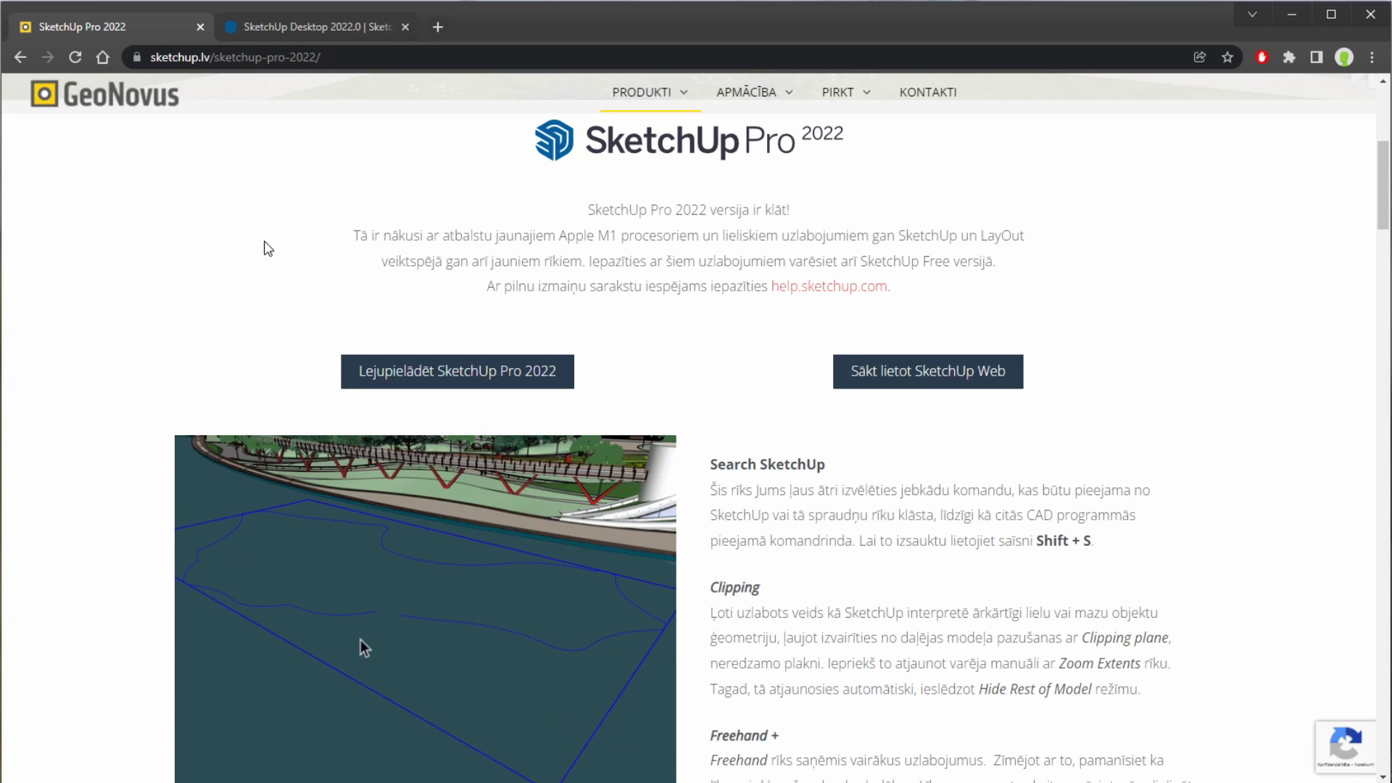
{"action": "scroll", "coordinate": [227, 302], "scroll_direction": "down", "scroll_amount": 2}
{"action": "scroll", "coordinate": [212, 355], "scroll_direction": "down", "scroll_amount": 3}
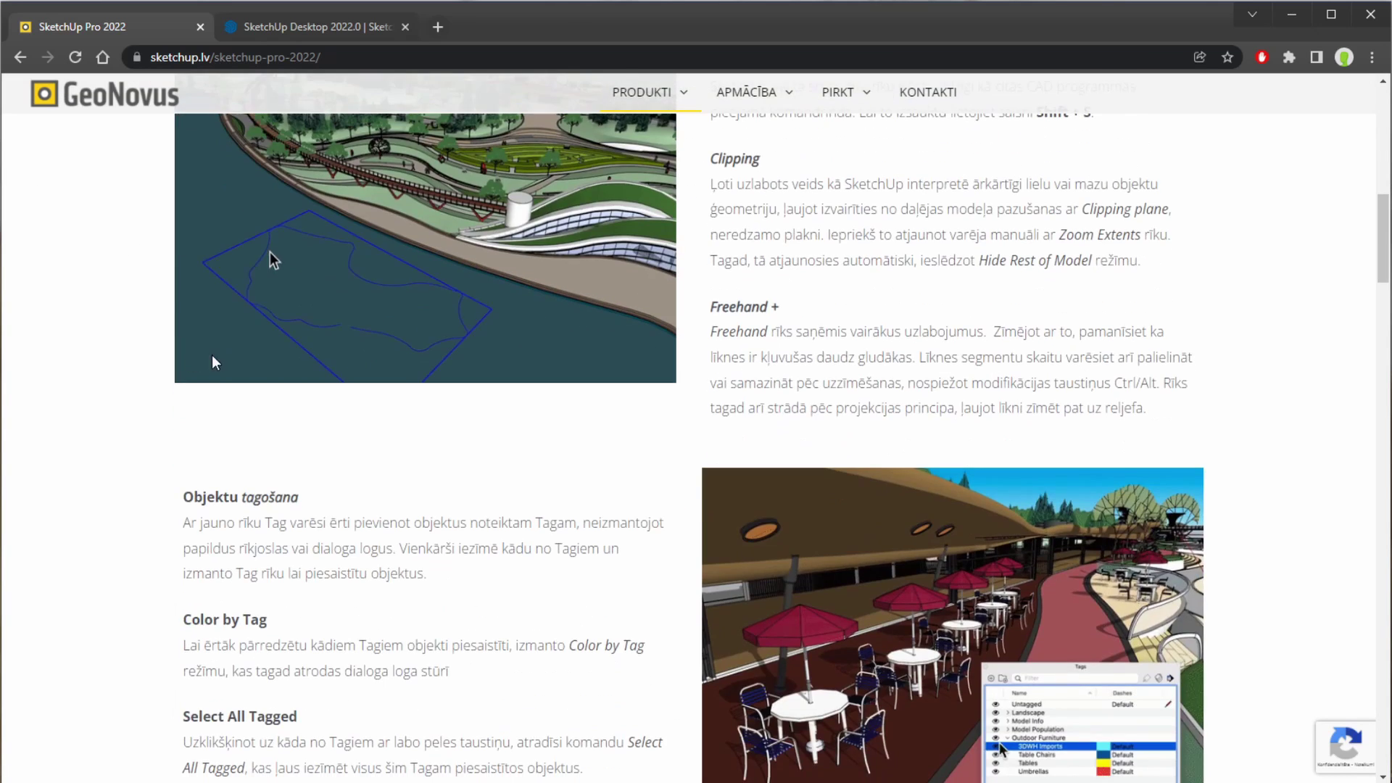
{"action": "scroll", "coordinate": [224, 369], "scroll_direction": "up", "scroll_amount": 3}
{"action": "scroll", "coordinate": [224, 368], "scroll_direction": "up", "scroll_amount": 3}
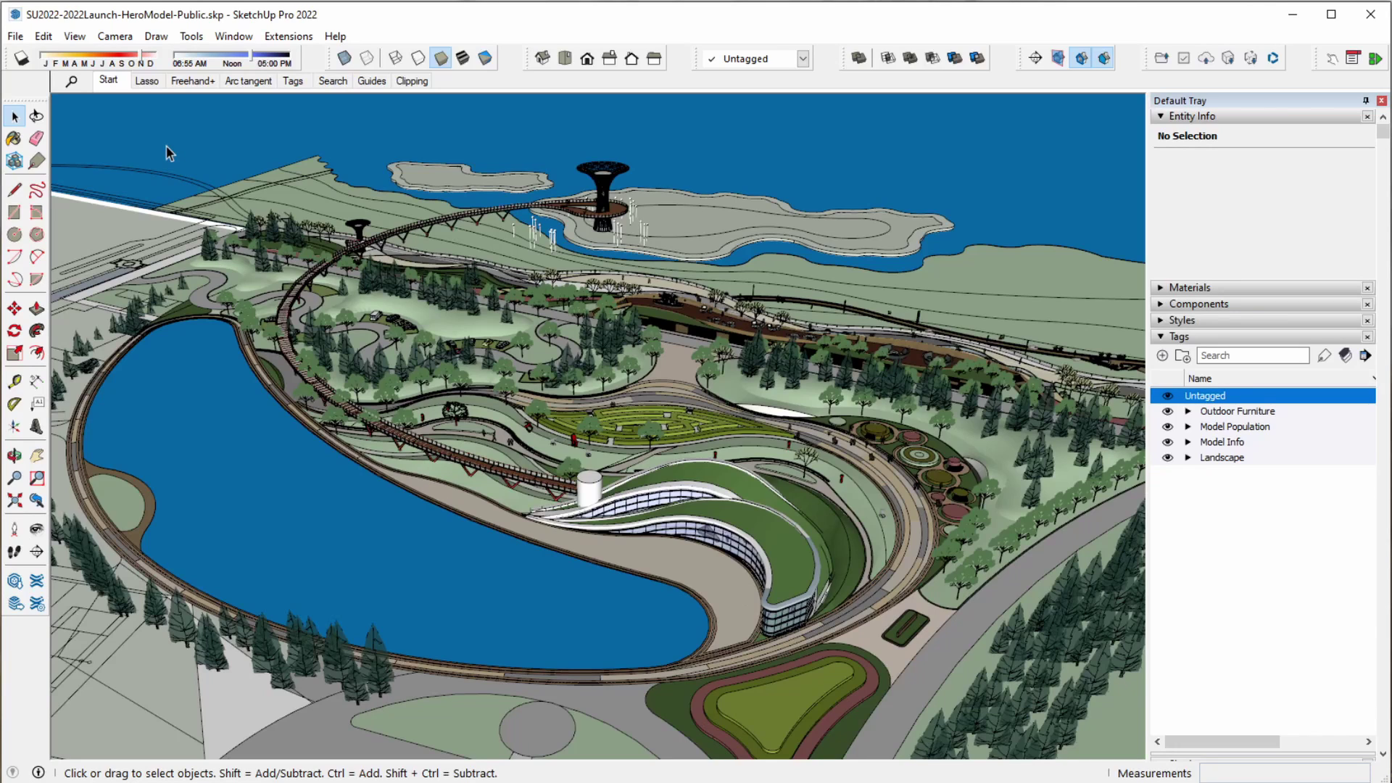
- In the Lasso scene, box-select cars in two parking lots, then select the road group
{"action": "left_click", "coordinate": [147, 80]}
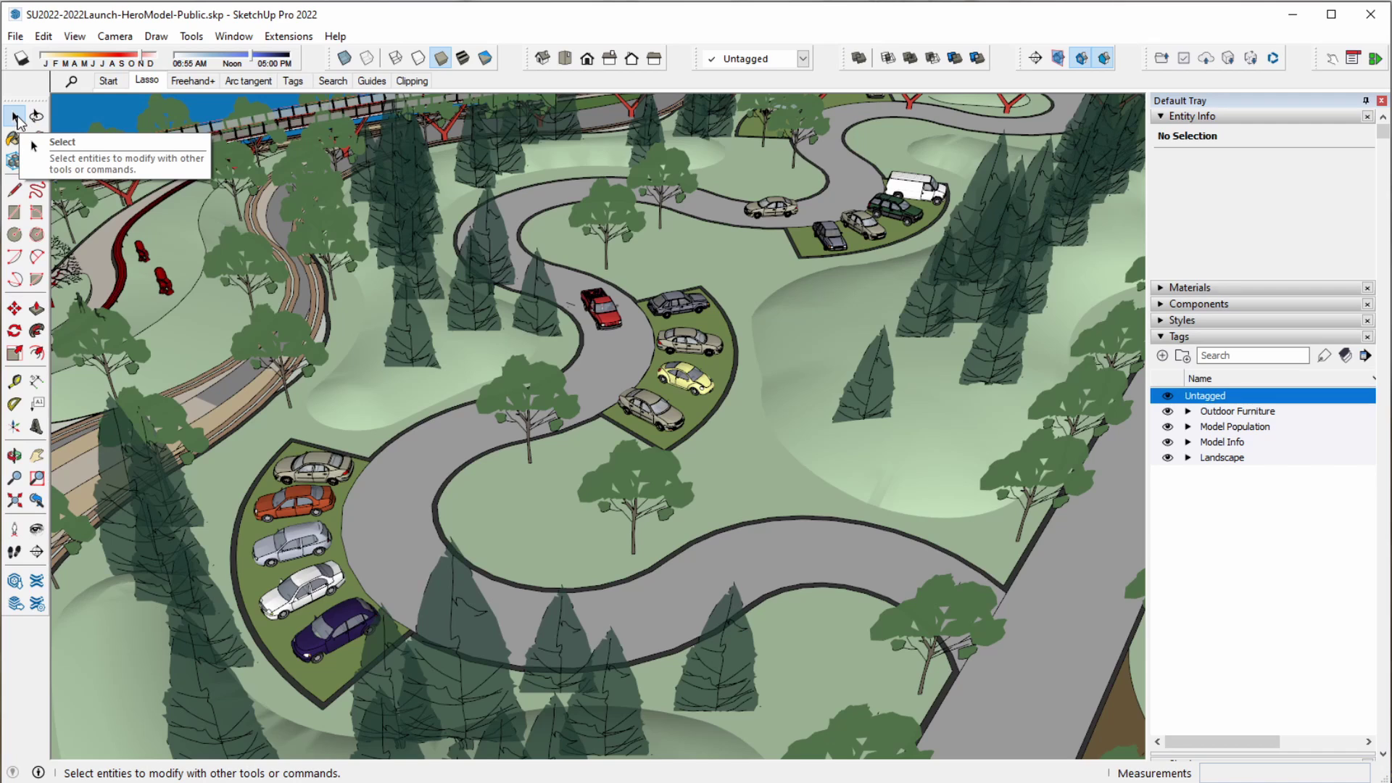
{"action": "left_click", "coordinate": [16, 117]}
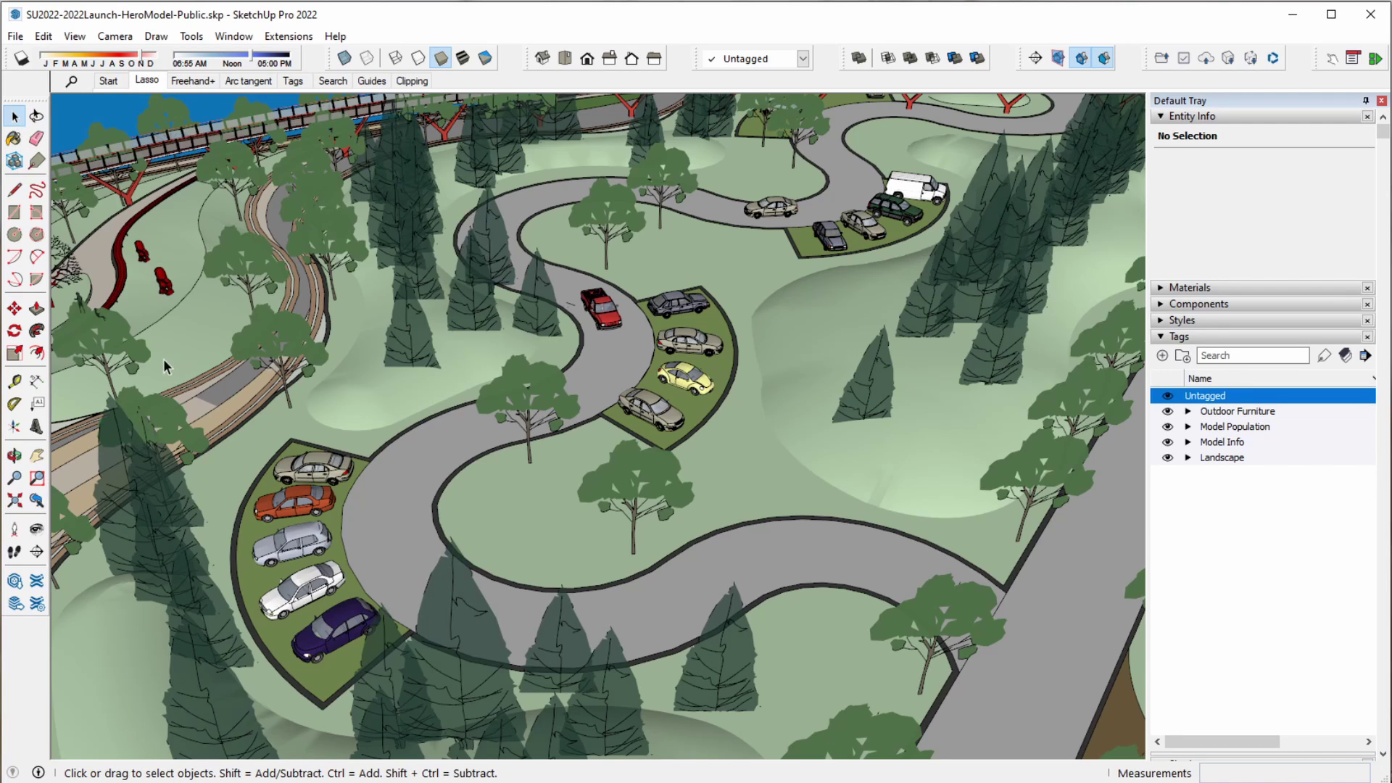
{"action": "left_click_drag", "start_coordinate": [165, 366], "coordinate": [506, 694]}
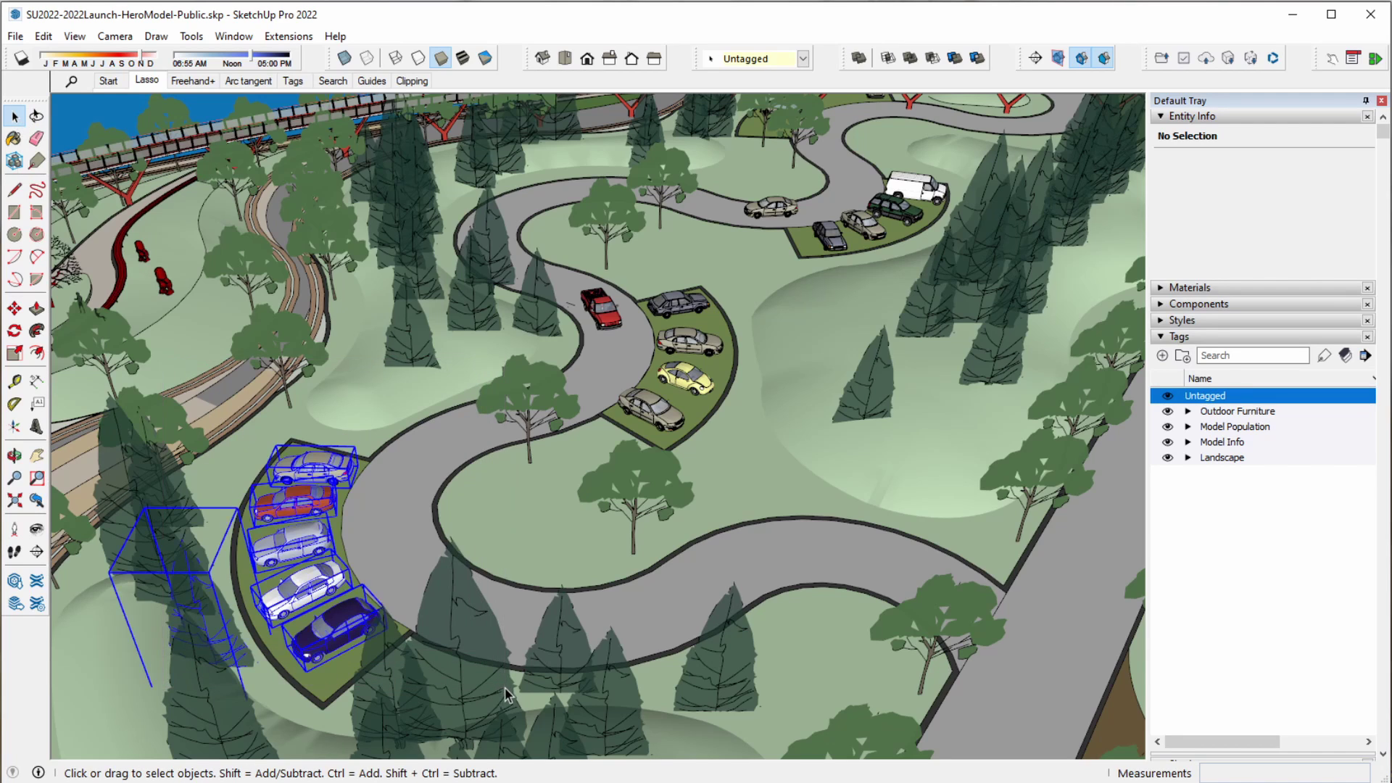
{"action": "left_click_drag", "start_coordinate": [456, 218], "coordinate": [764, 473]}
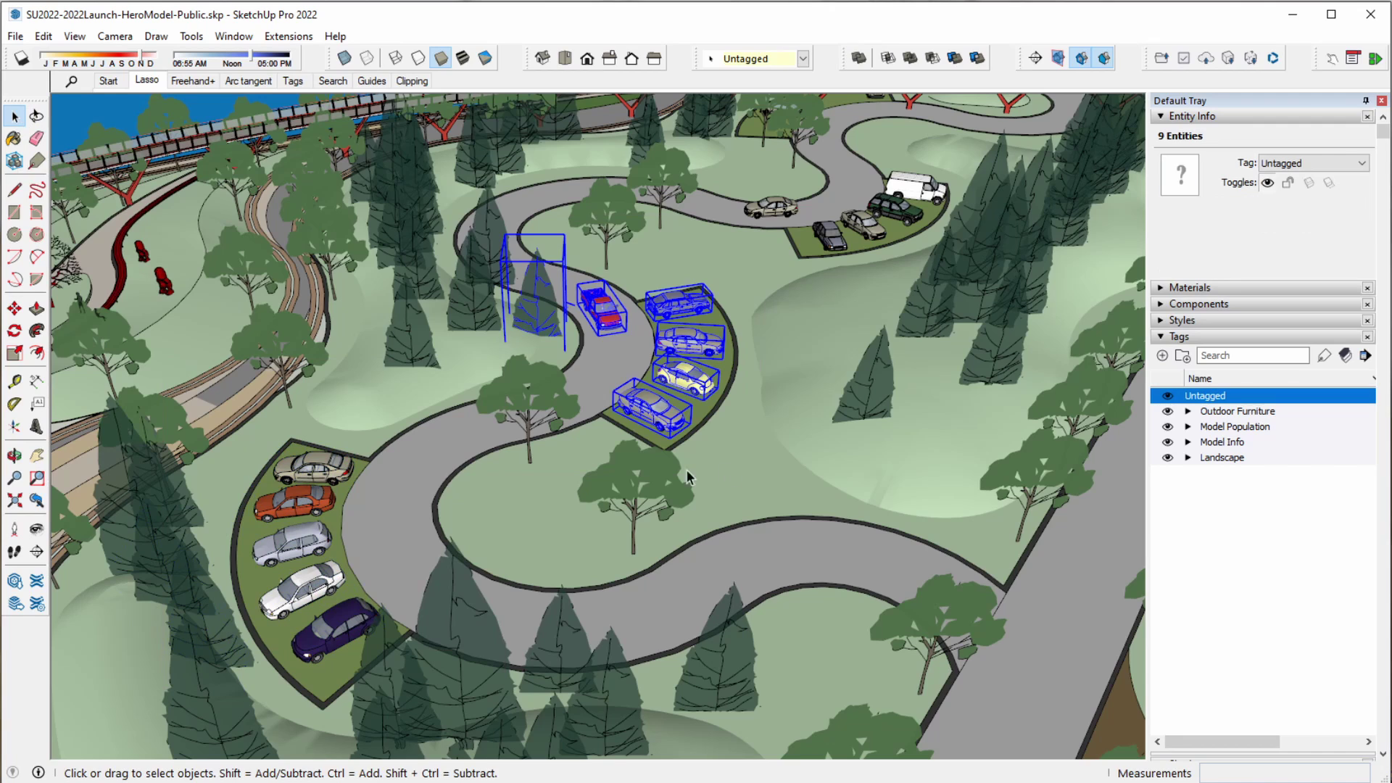
{"action": "left_click", "coordinate": [410, 450]}
- Lasso-select the cars in the left, middle and upper lots, then select the Lofted Landscape group
{"action": "key", "text": "shift+space"}
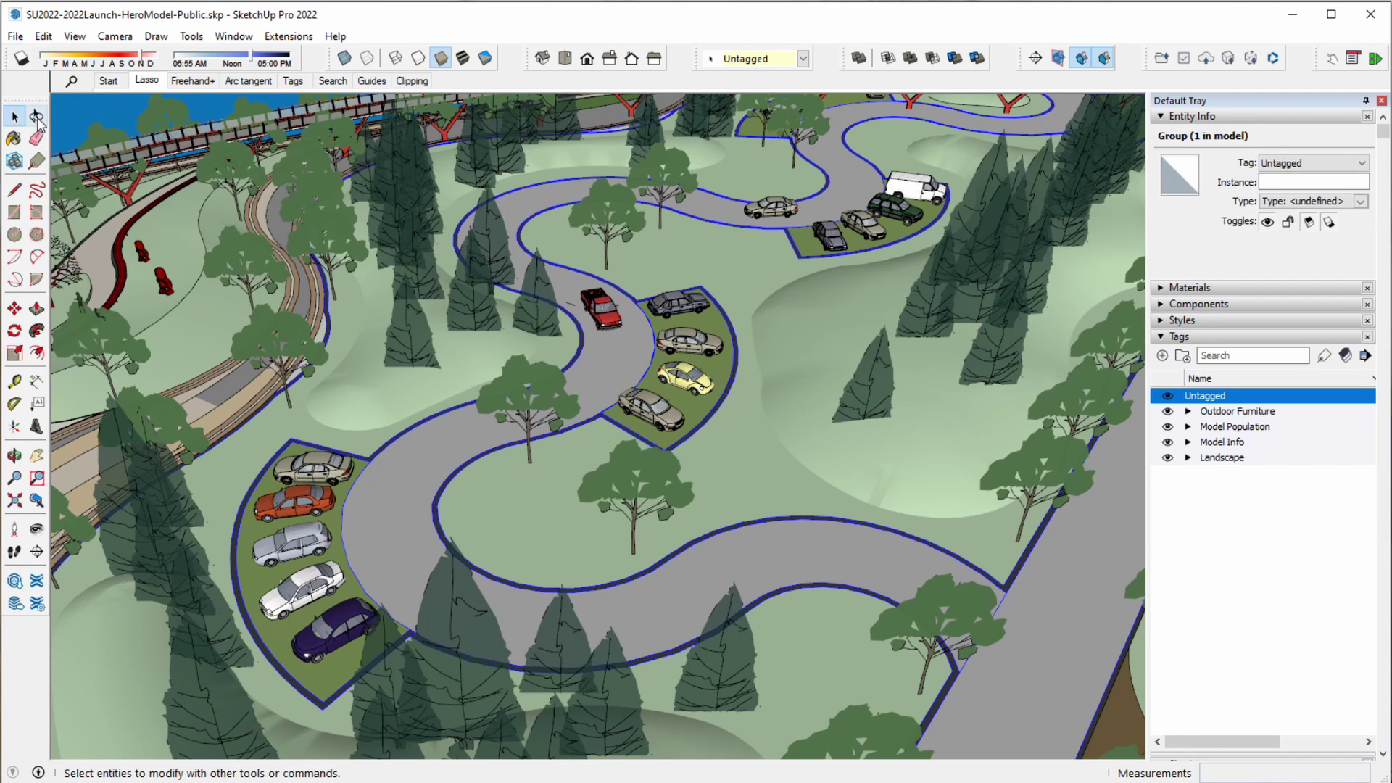
{"action": "mouse_move", "coordinate": [428, 476]}
{"action": "left_mouse_down"}
{"action": "mouse_move", "coordinate": [435, 713]}
{"action": "mouse_move", "coordinate": [297, 392]}
{"action": "left_mouse_up"}
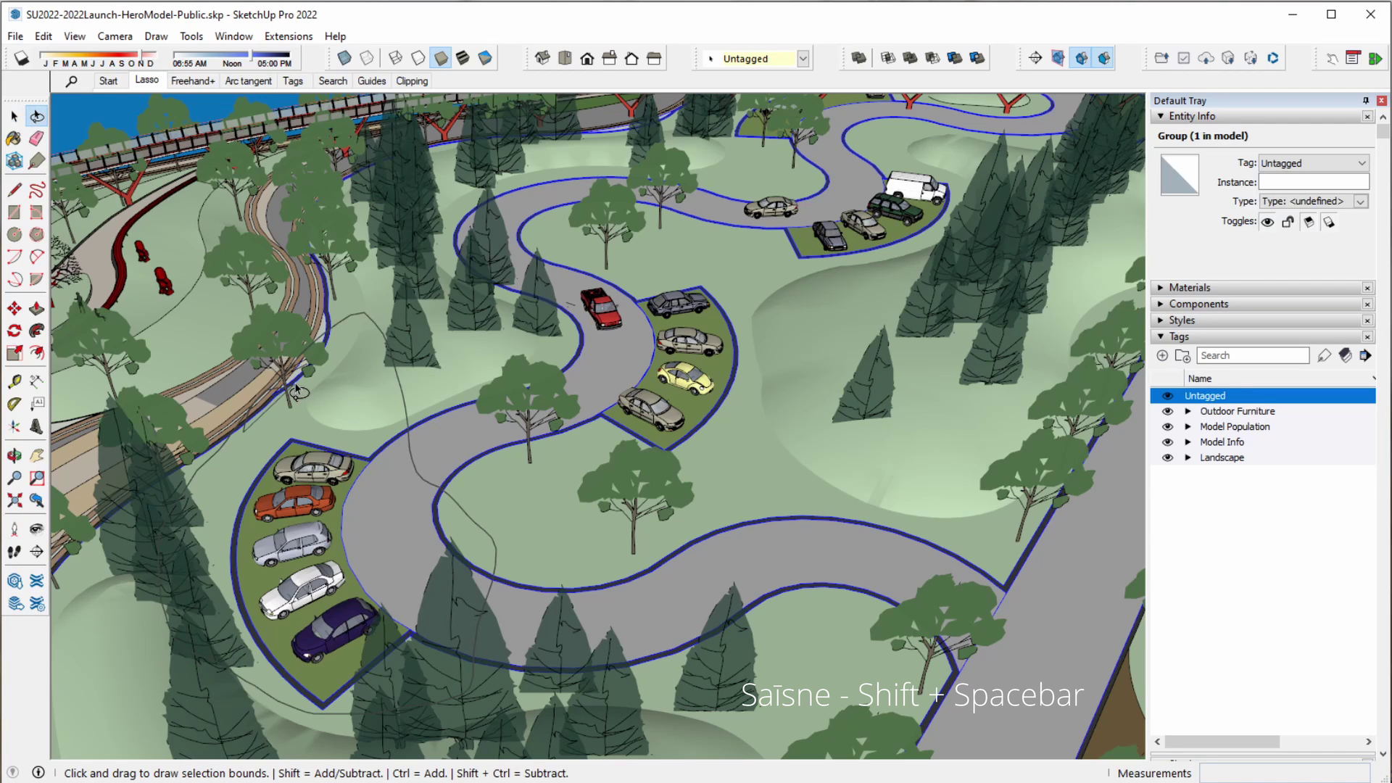
{"action": "left_click_drag", "start_coordinate": [297, 391], "coordinate": [328, 399]}
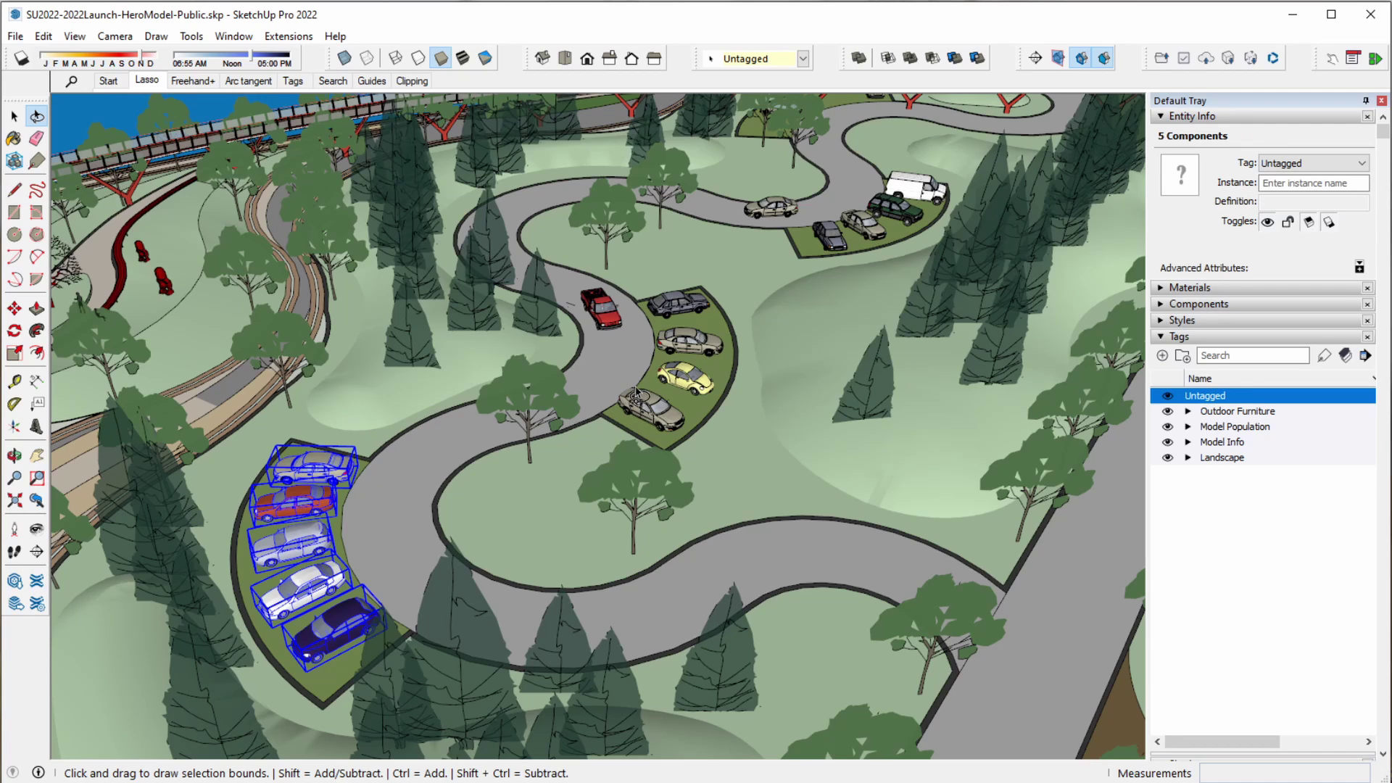
{"action": "left_click_drag", "start_coordinate": [637, 394], "coordinate": [727, 460]}
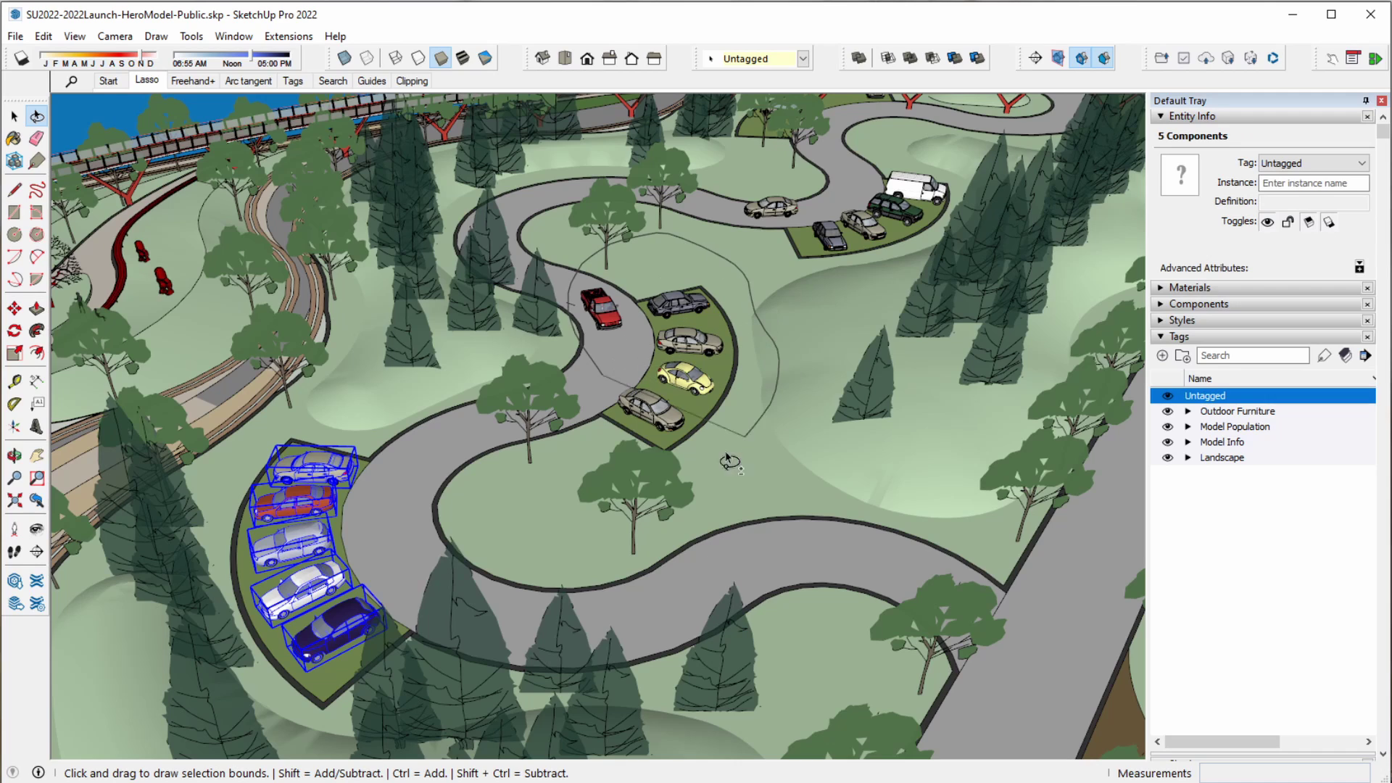
{"action": "left_click_drag", "start_coordinate": [727, 459], "coordinate": [590, 377], "text": "ctrl"}
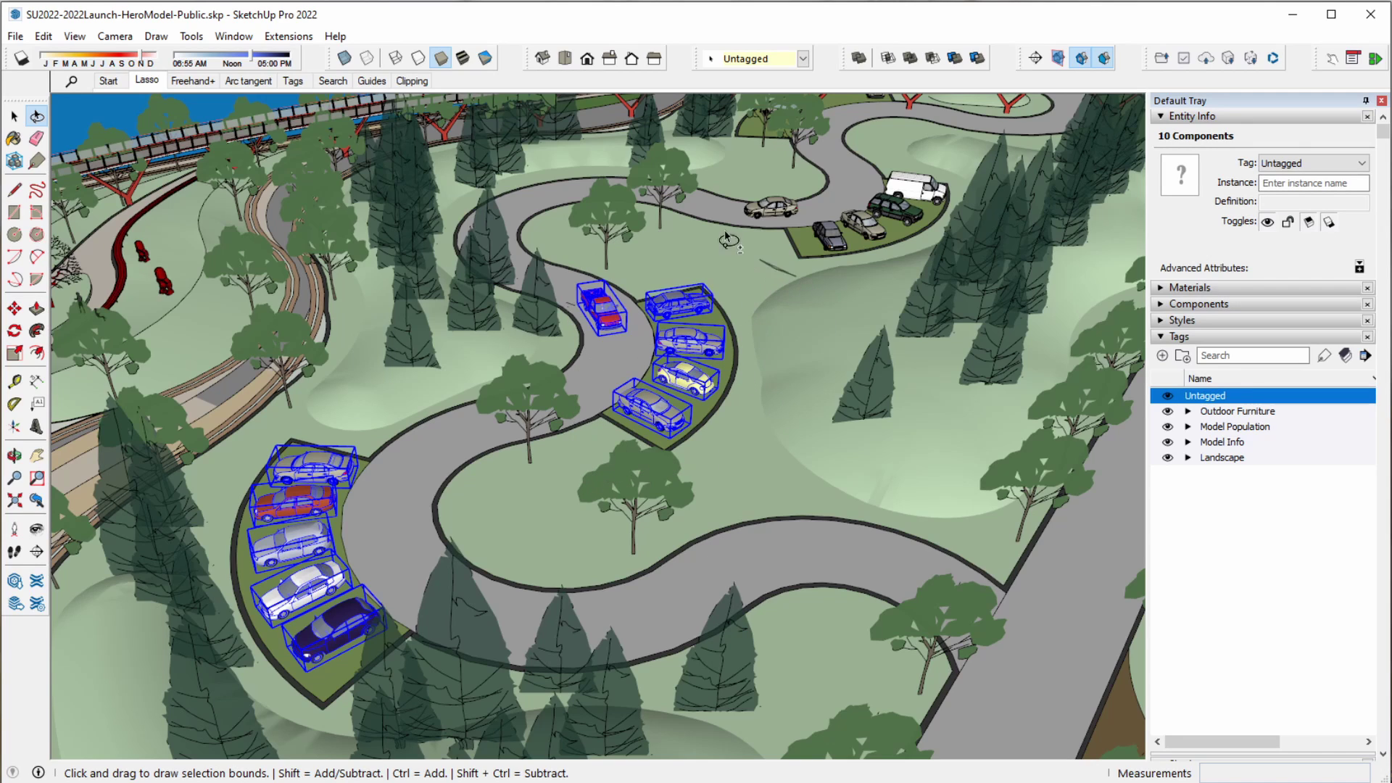
{"action": "left_click_drag", "start_coordinate": [726, 237], "coordinate": [800, 276], "text": "ctrl"}
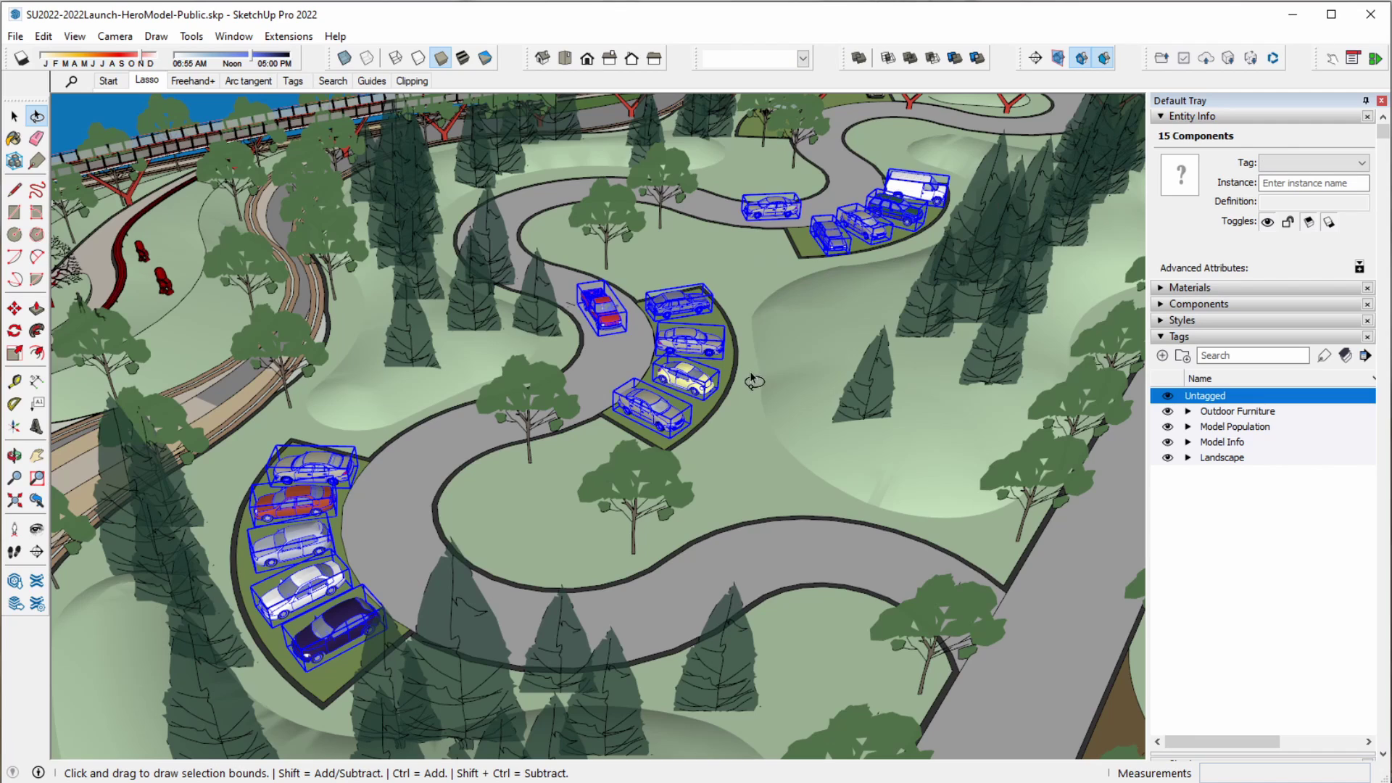
{"action": "left_click", "coordinate": [15, 116]}
{"action": "left_click", "coordinate": [347, 385]}
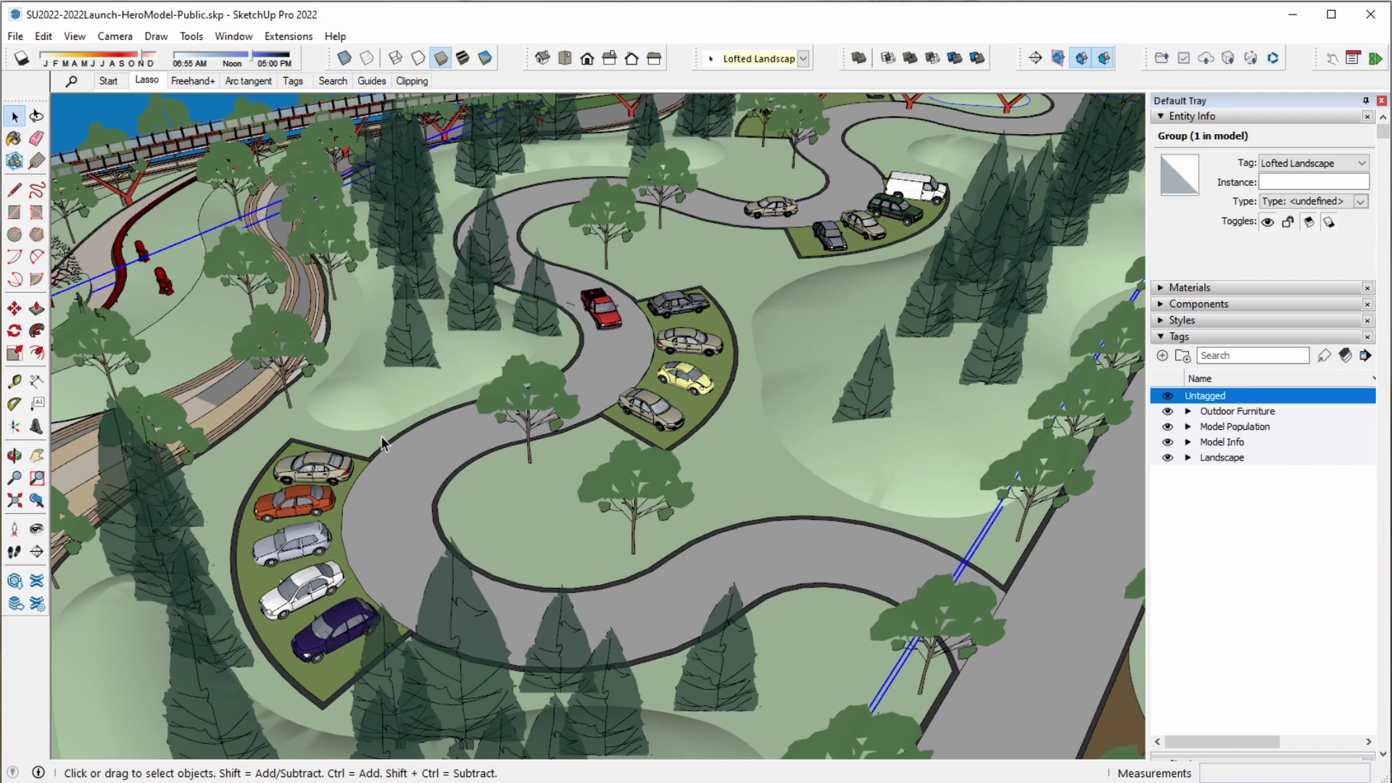
- Try the Eraser on the left lot, then start moving the five selected cars and cancel the move
{"action": "left_click", "coordinate": [41, 143]}
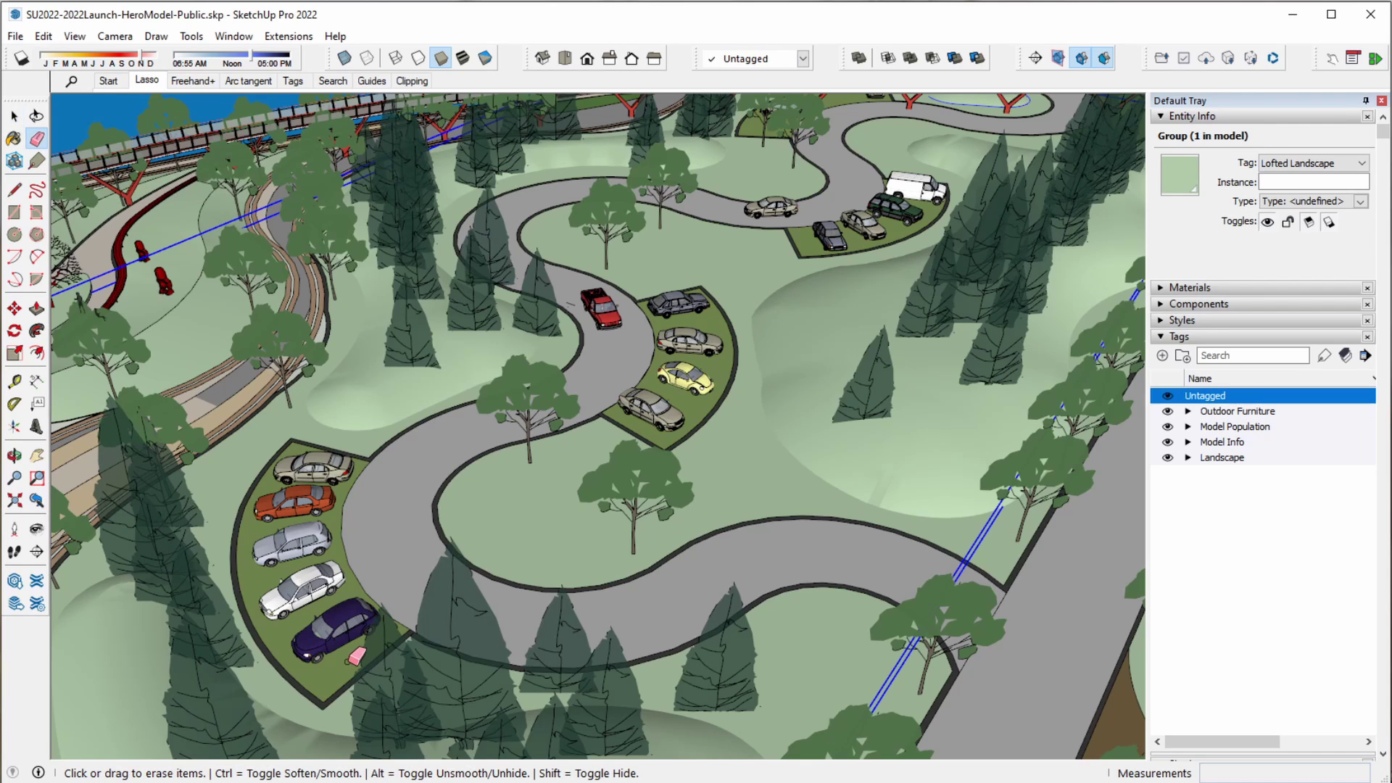
{"action": "mouse_move", "coordinate": [356, 657]}
{"action": "left_mouse_down"}
{"action": "mouse_move", "coordinate": [307, 558]}
{"action": "mouse_move", "coordinate": [319, 467]}
{"action": "left_mouse_up"}
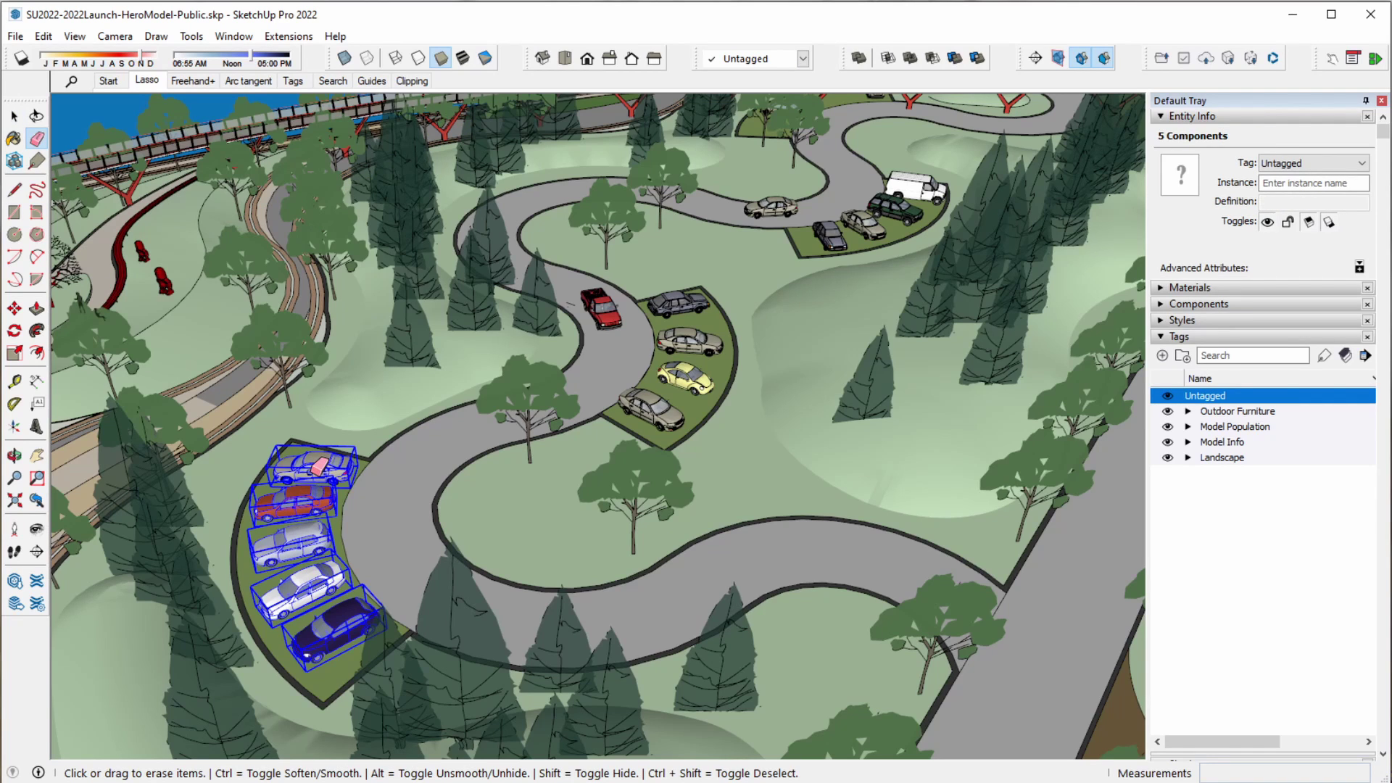
{"action": "key", "text": "space"}
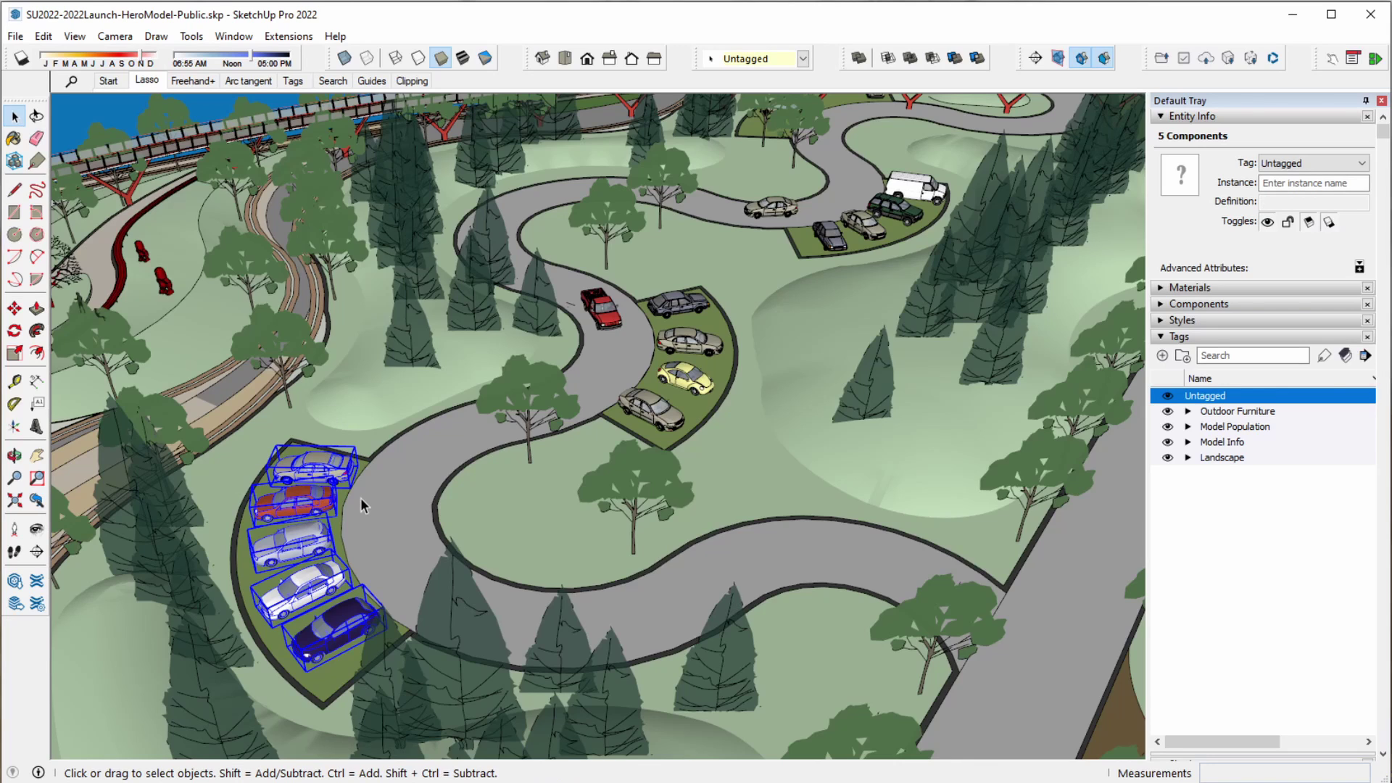
{"action": "key", "text": "m"}
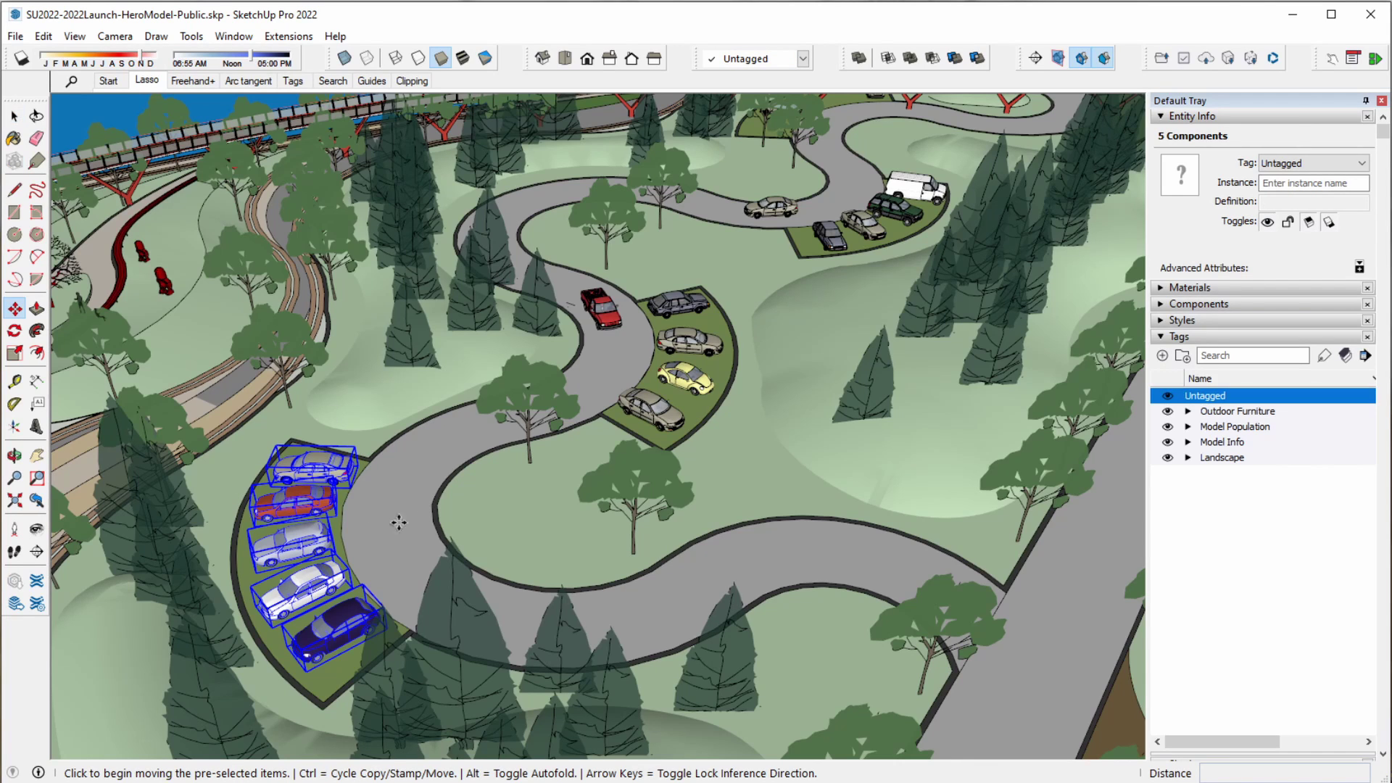
{"action": "left_click", "coordinate": [398, 522]}
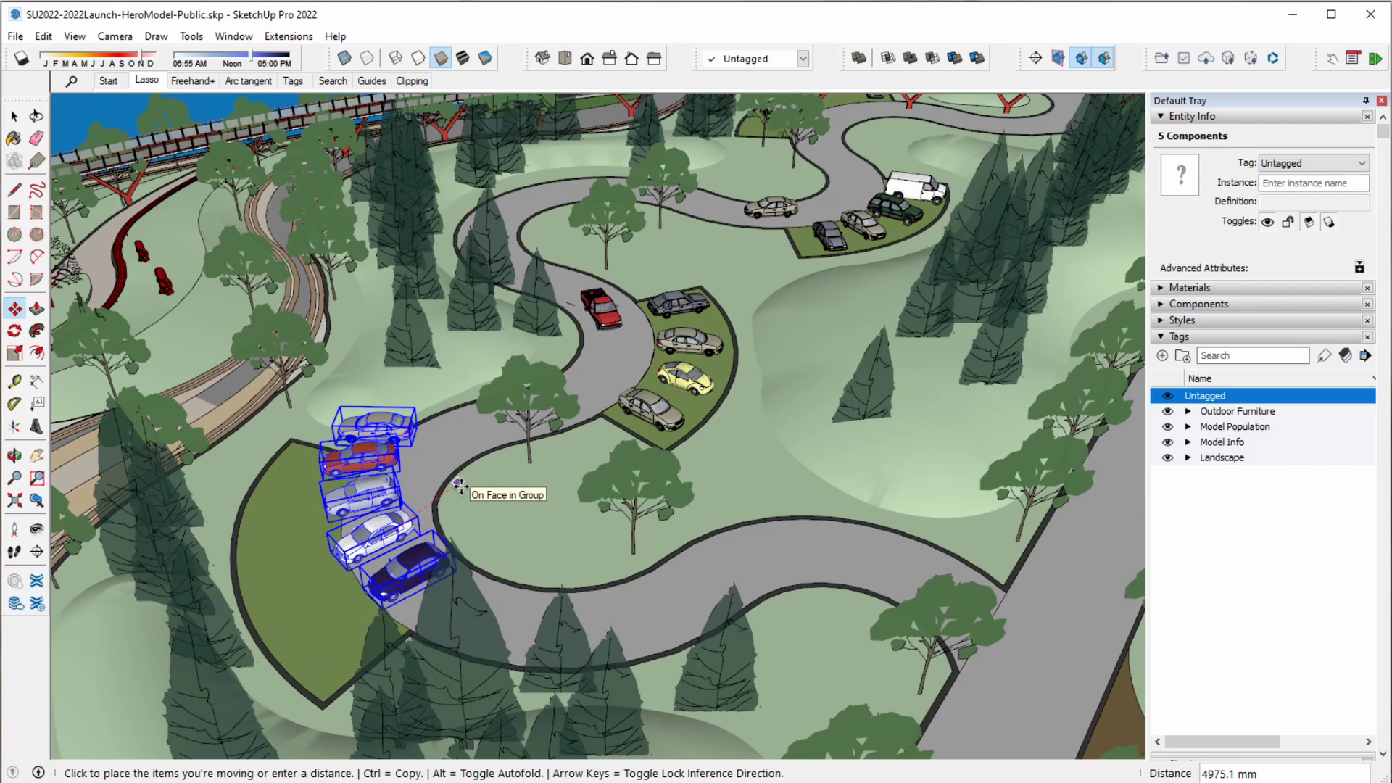
{"action": "key", "text": "space"}
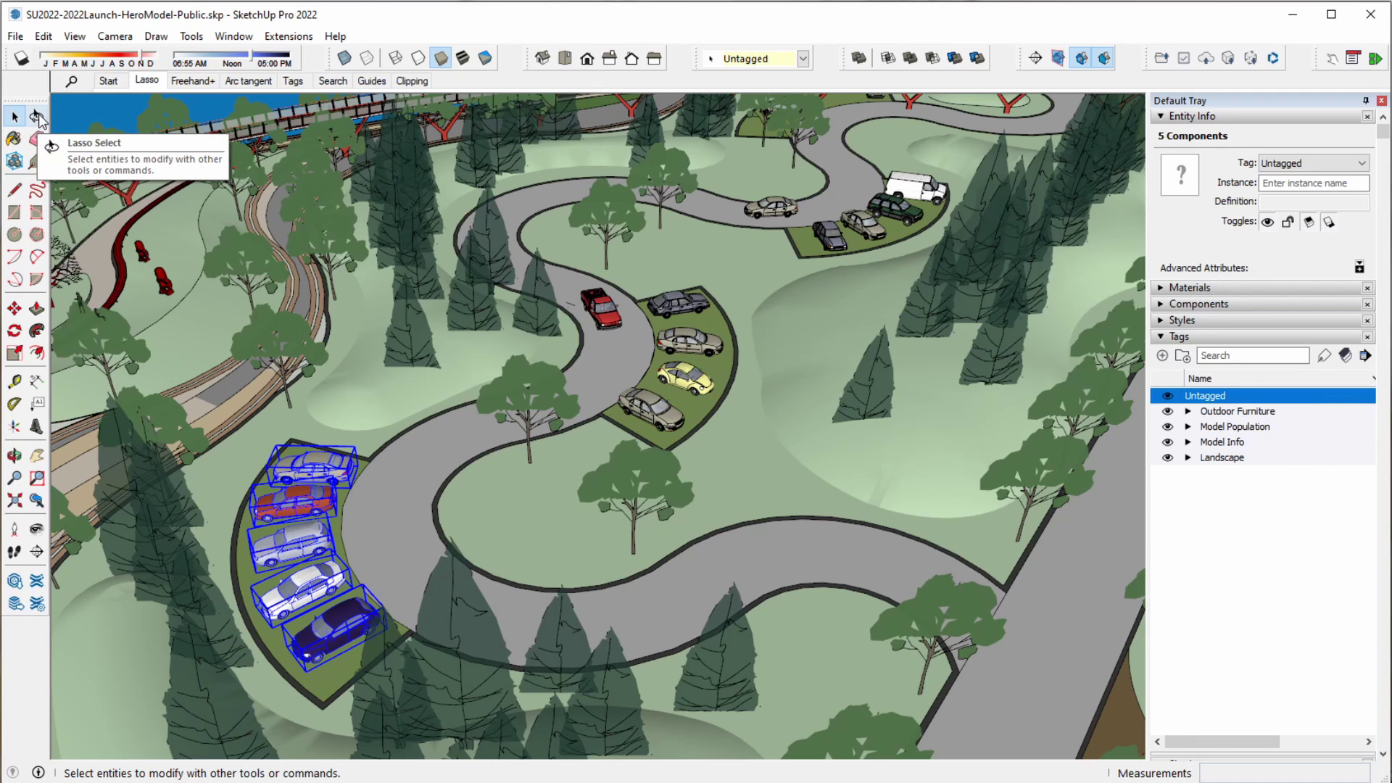
{"action": "left_click", "coordinate": [37, 117]}
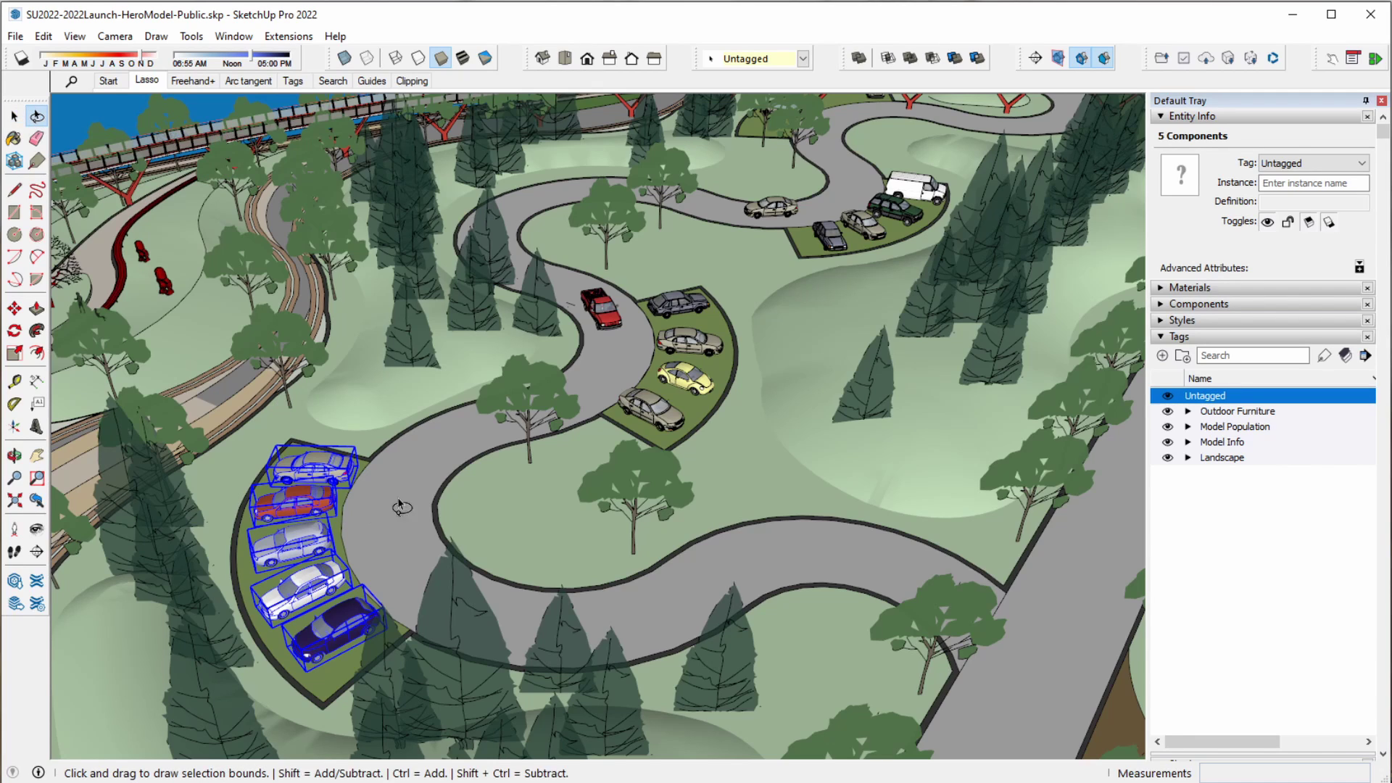
{"action": "mouse_move", "coordinate": [438, 487]}
{"action": "left_mouse_down"}
{"action": "mouse_move", "coordinate": [433, 596]}
{"action": "mouse_move", "coordinate": [428, 524]}
{"action": "left_mouse_up"}
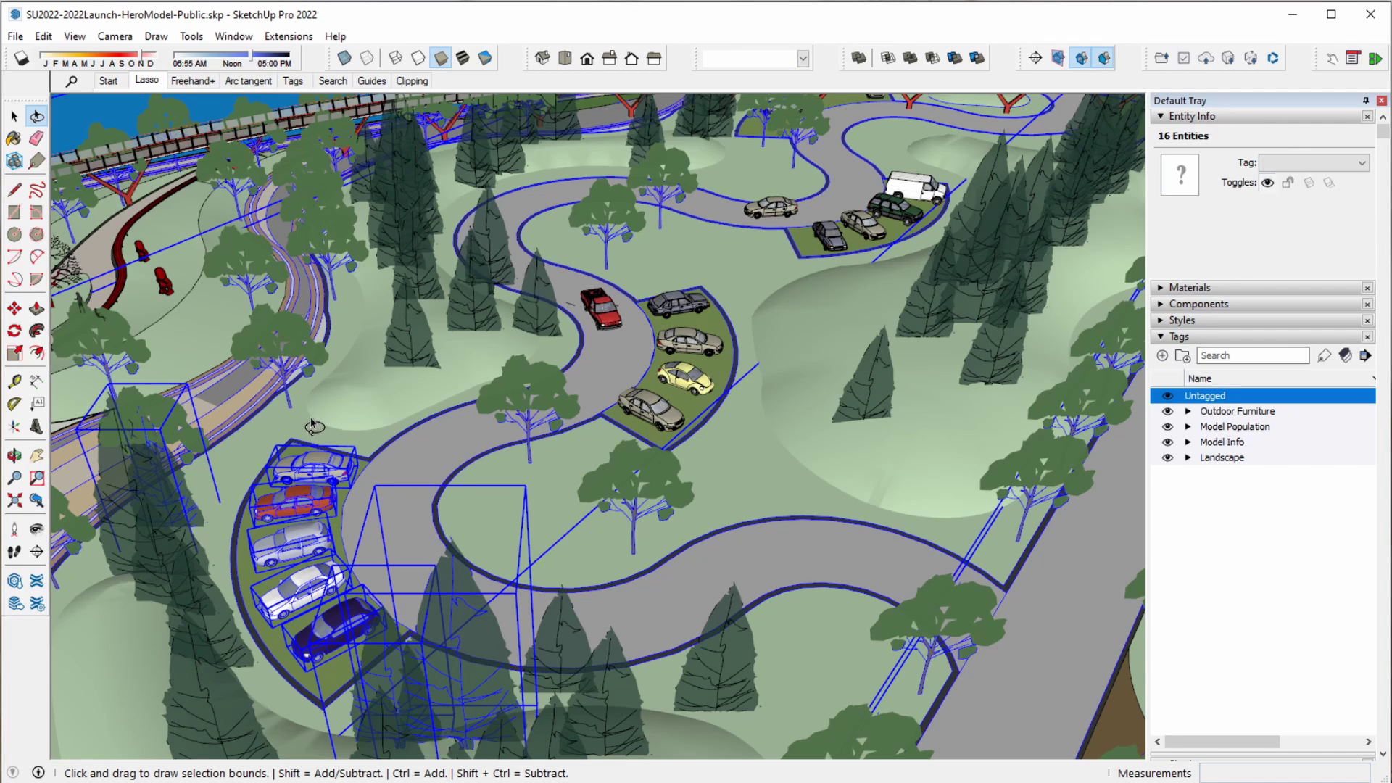
{"action": "mouse_move", "coordinate": [299, 419]}
{"action": "left_mouse_down"}
{"action": "mouse_move", "coordinate": [305, 693]}
{"action": "mouse_move", "coordinate": [310, 424]}
{"action": "left_mouse_up"}
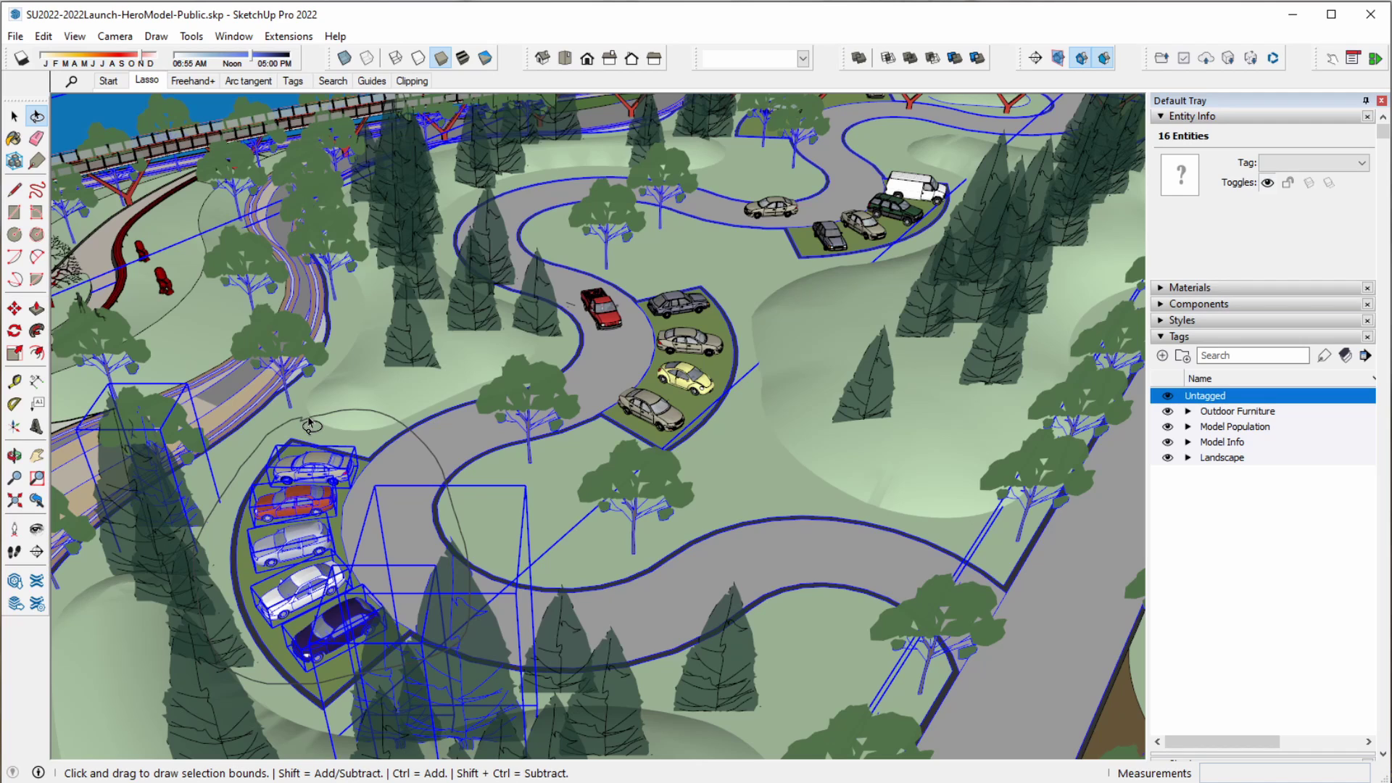
{"action": "left_click_drag", "start_coordinate": [310, 424], "coordinate": [312, 428]}
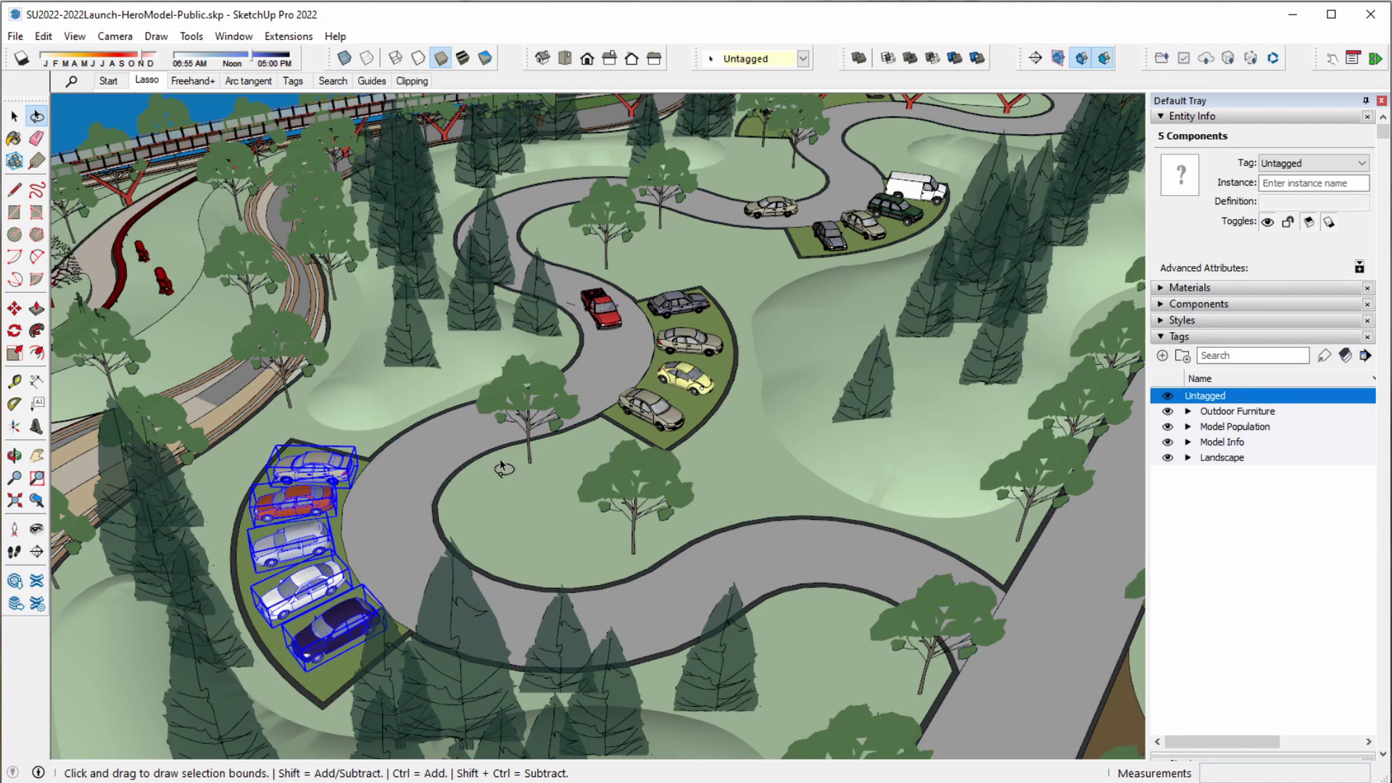
- In the Freehand+ scene, sketch a closed island outline on the lake and adjust its segment count
{"action": "left_click", "coordinate": [196, 82]}
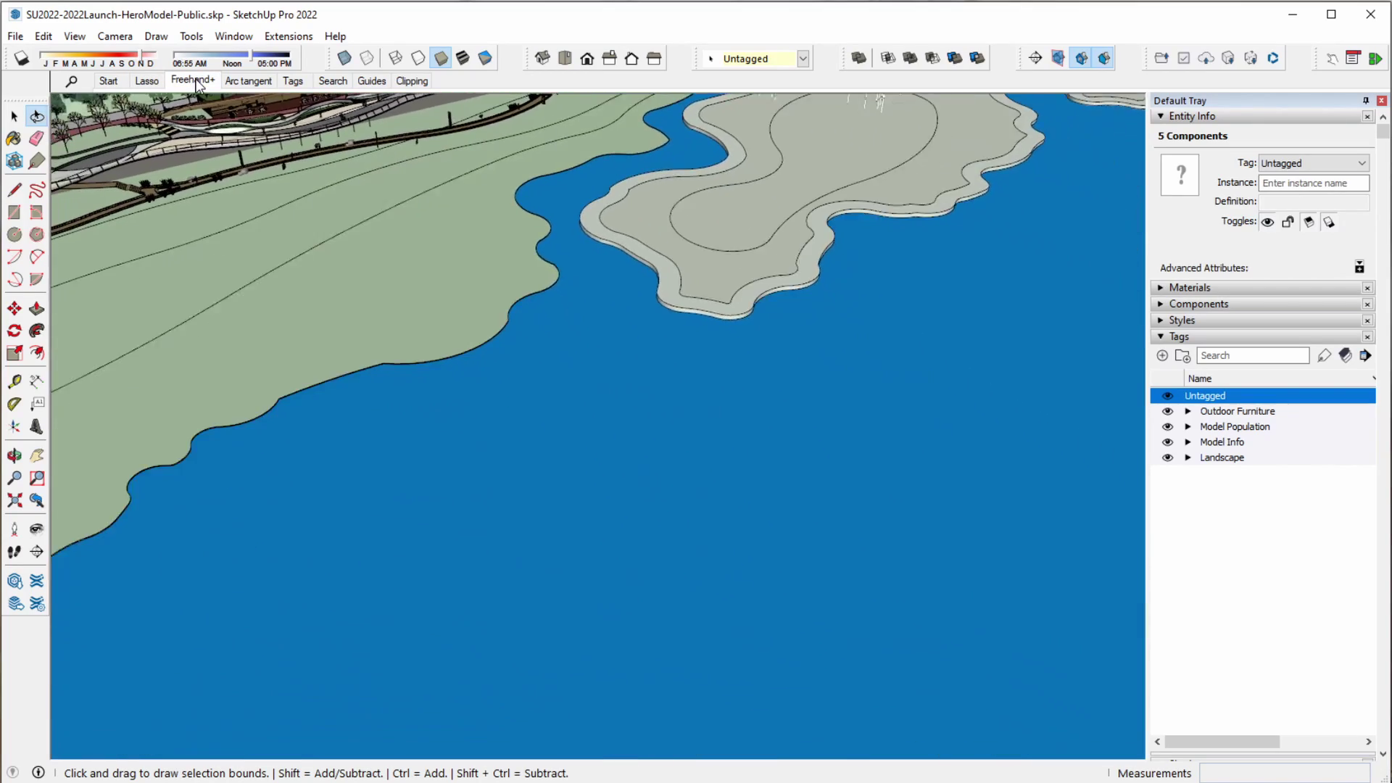
{"action": "left_click", "coordinate": [37, 191]}
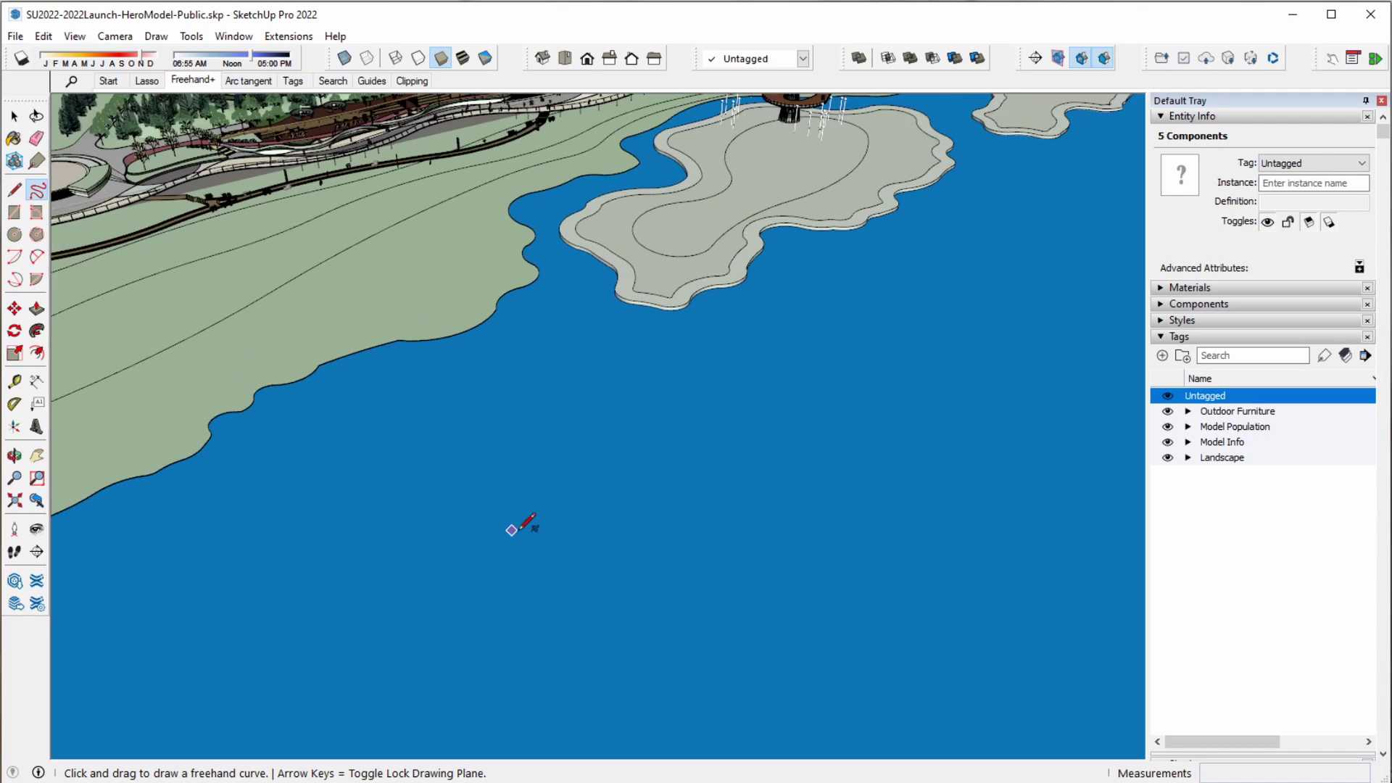
{"action": "scroll", "coordinate": [500, 522], "scroll_direction": "down", "scroll_amount": 1}
{"action": "mouse_move", "coordinate": [343, 486]}
{"action": "left_mouse_down"}
{"action": "mouse_move", "coordinate": [405, 630]}
{"action": "mouse_move", "coordinate": [346, 484]}
{"action": "left_mouse_up"}
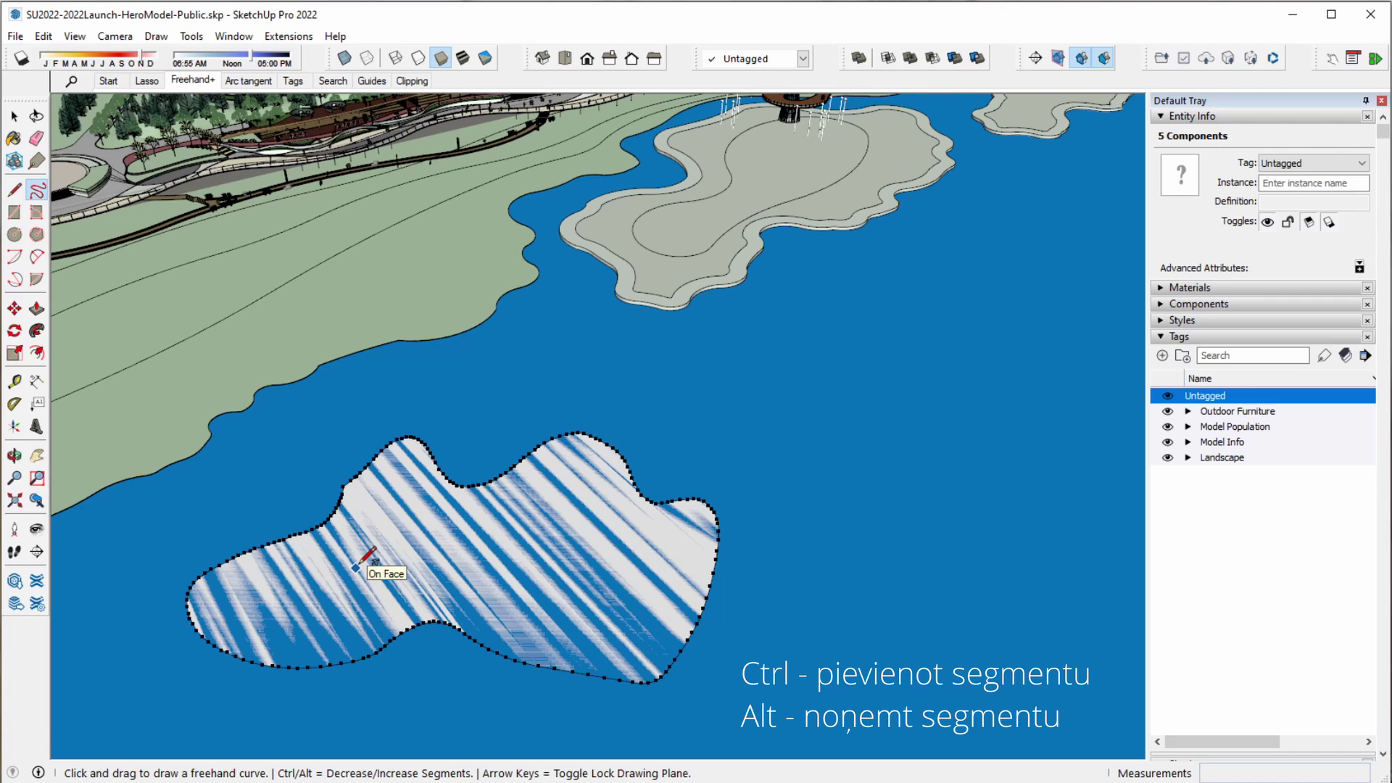
{"action": "key", "text": "ctrl"}
{"action": "key", "text": "ctrl"}
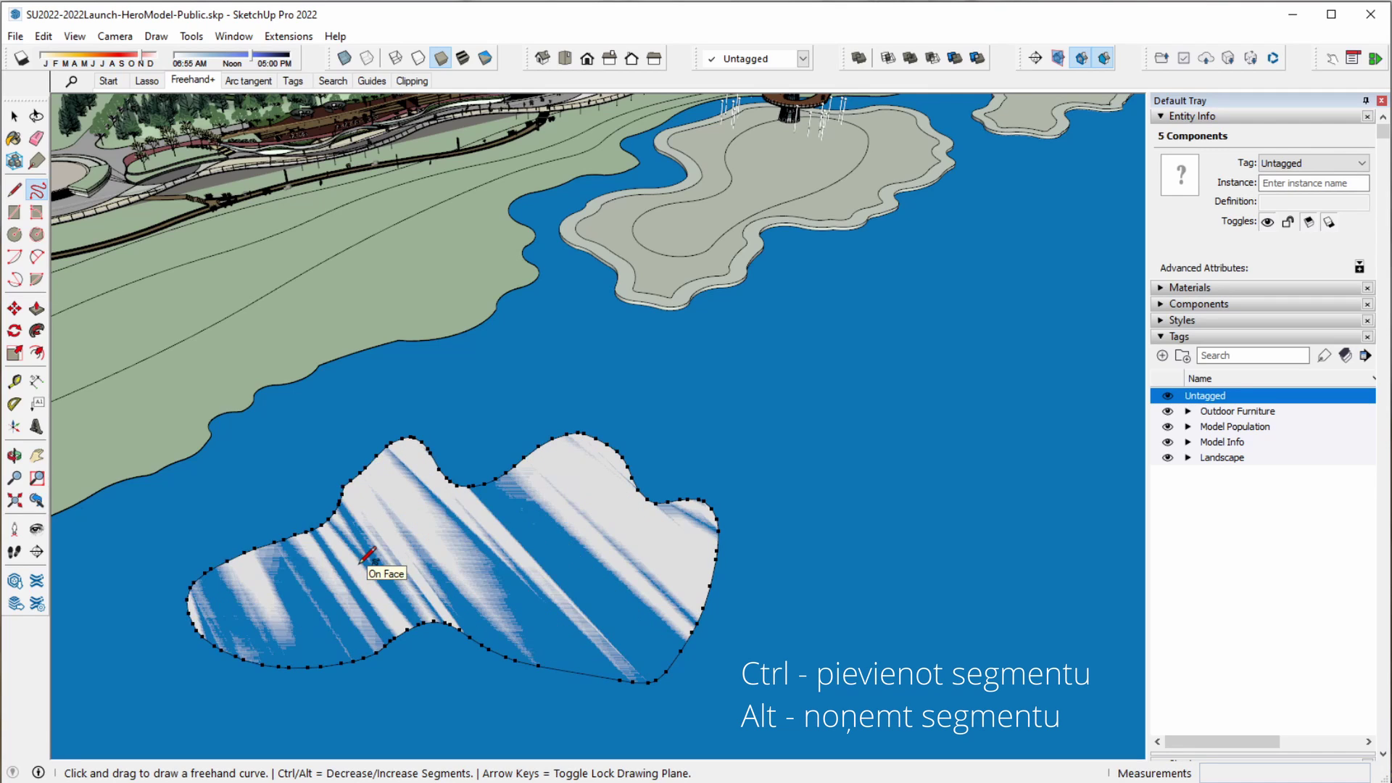
{"action": "key", "text": "ctrl"}
{"action": "key", "text": "ctrl"}
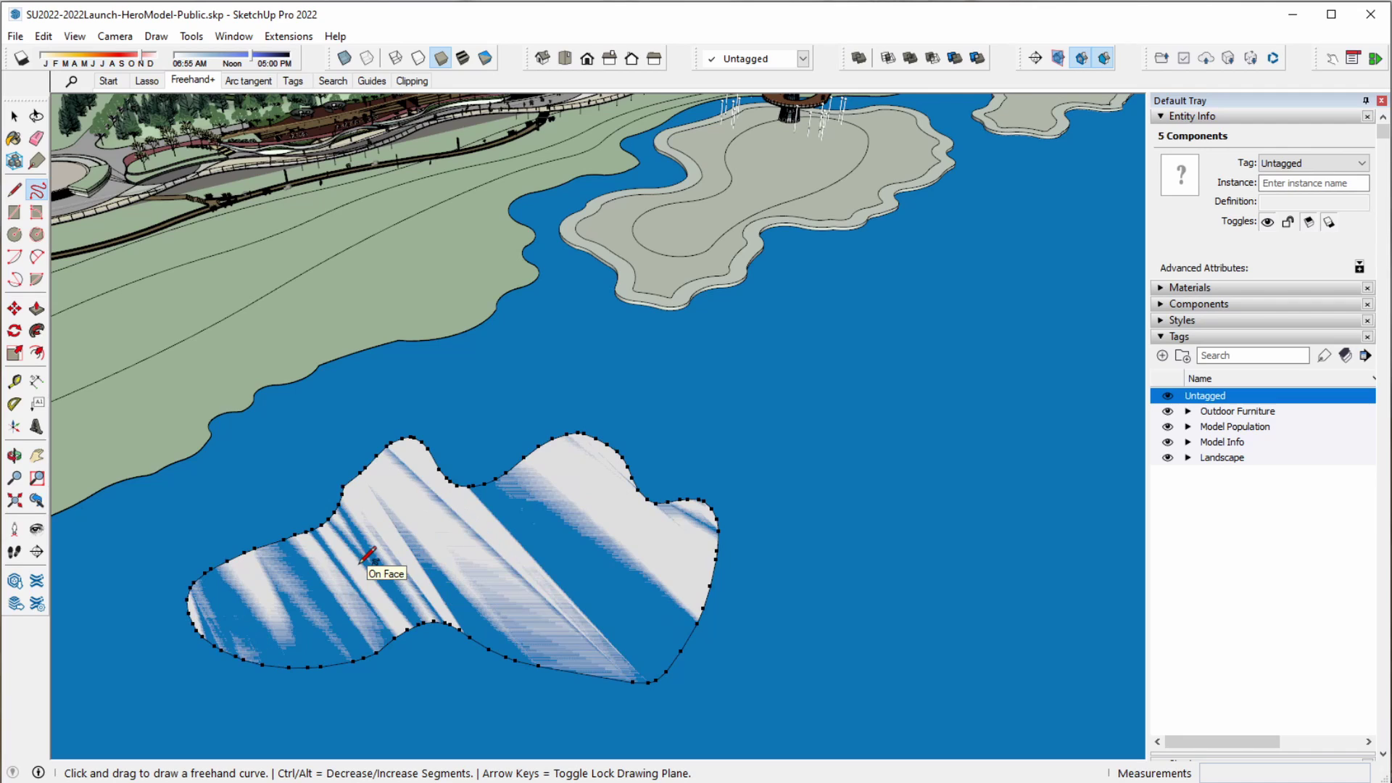
{"action": "key", "text": "ctrl"}
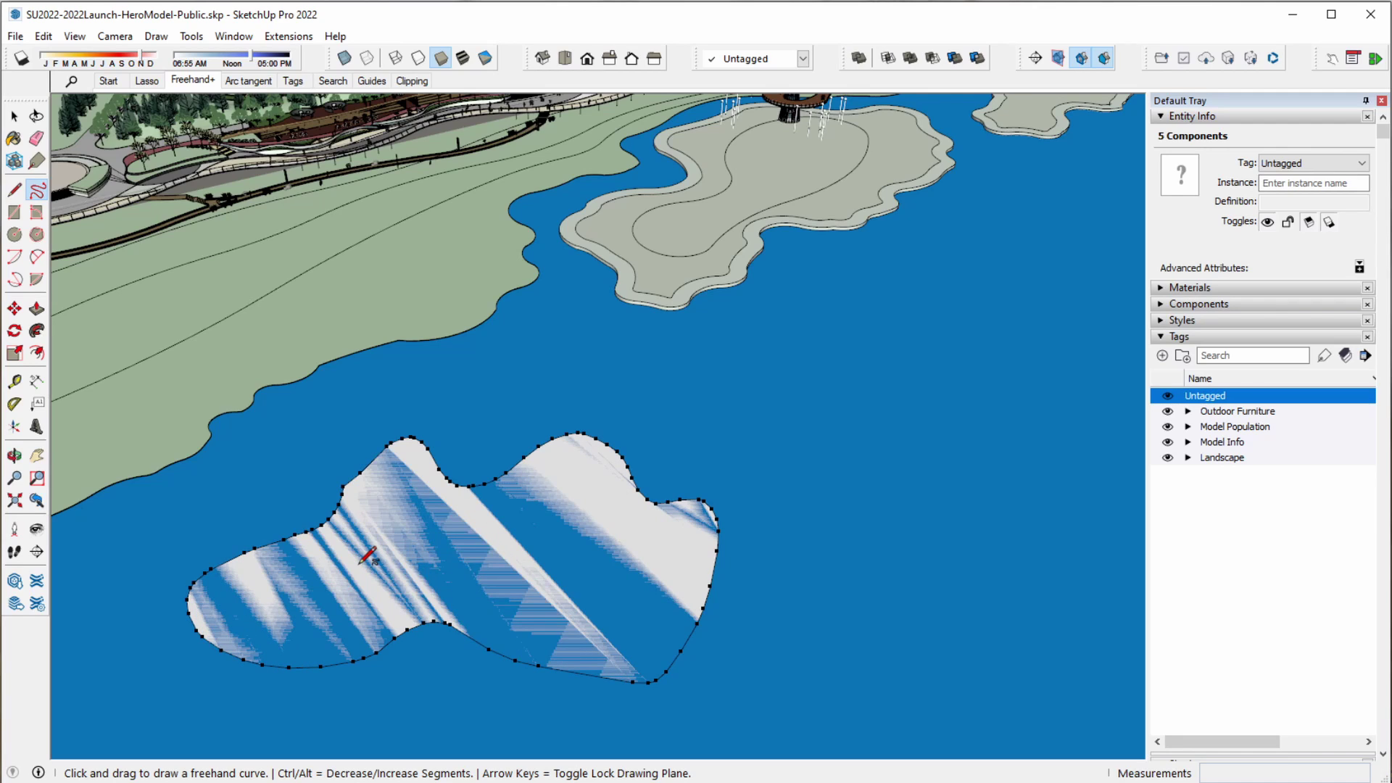
{"action": "key", "text": "ctrl"}
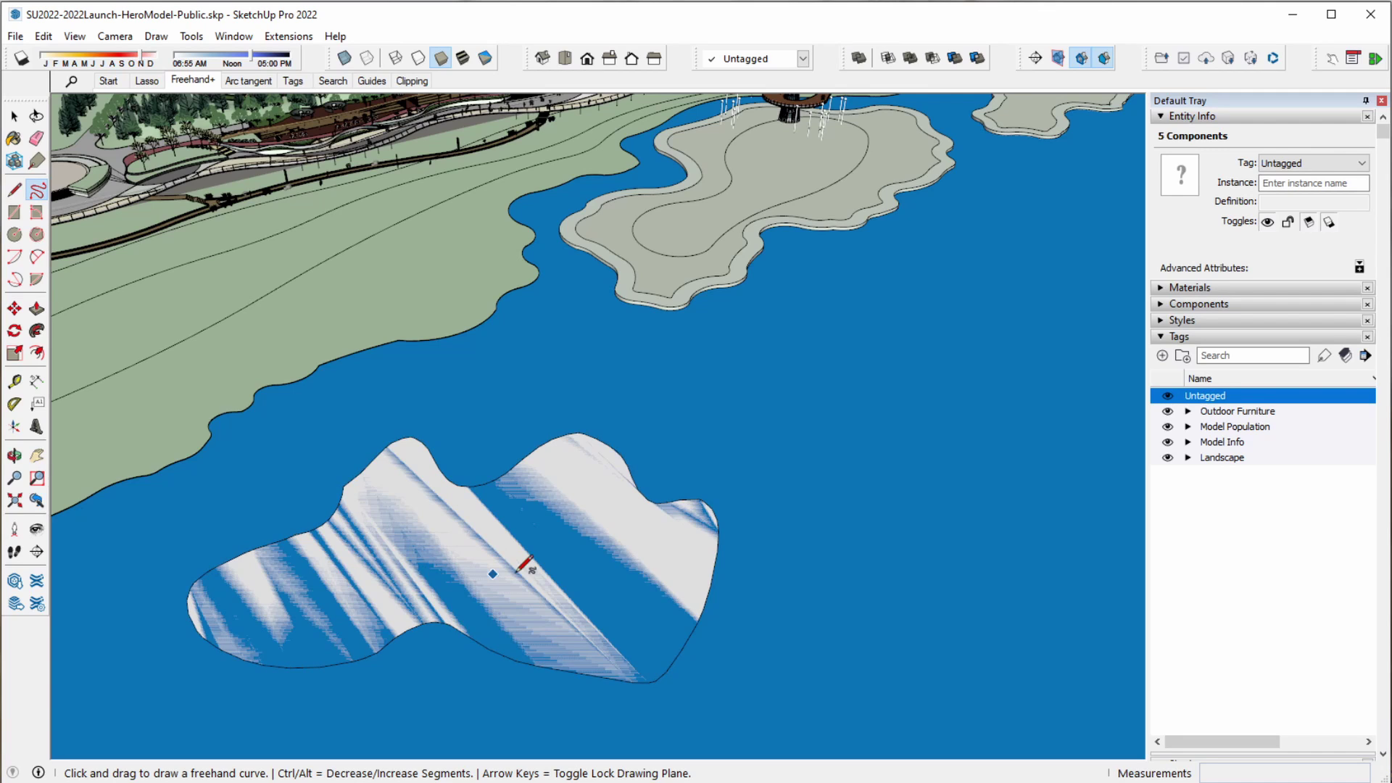
- Push/Pull the island face up about 993 mm
{"action": "key", "text": "p"}
{"action": "left_click", "coordinate": [644, 544]}
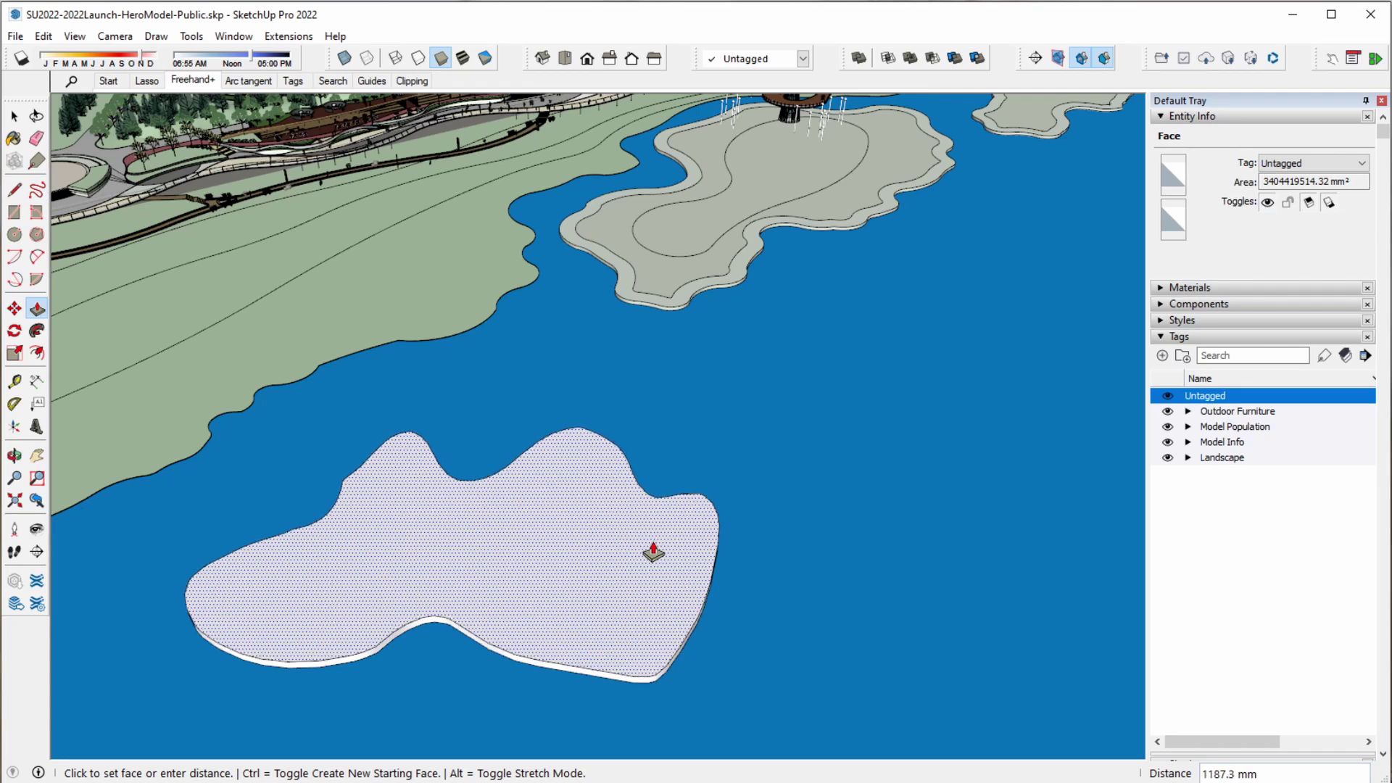
{"action": "left_click", "coordinate": [654, 549]}
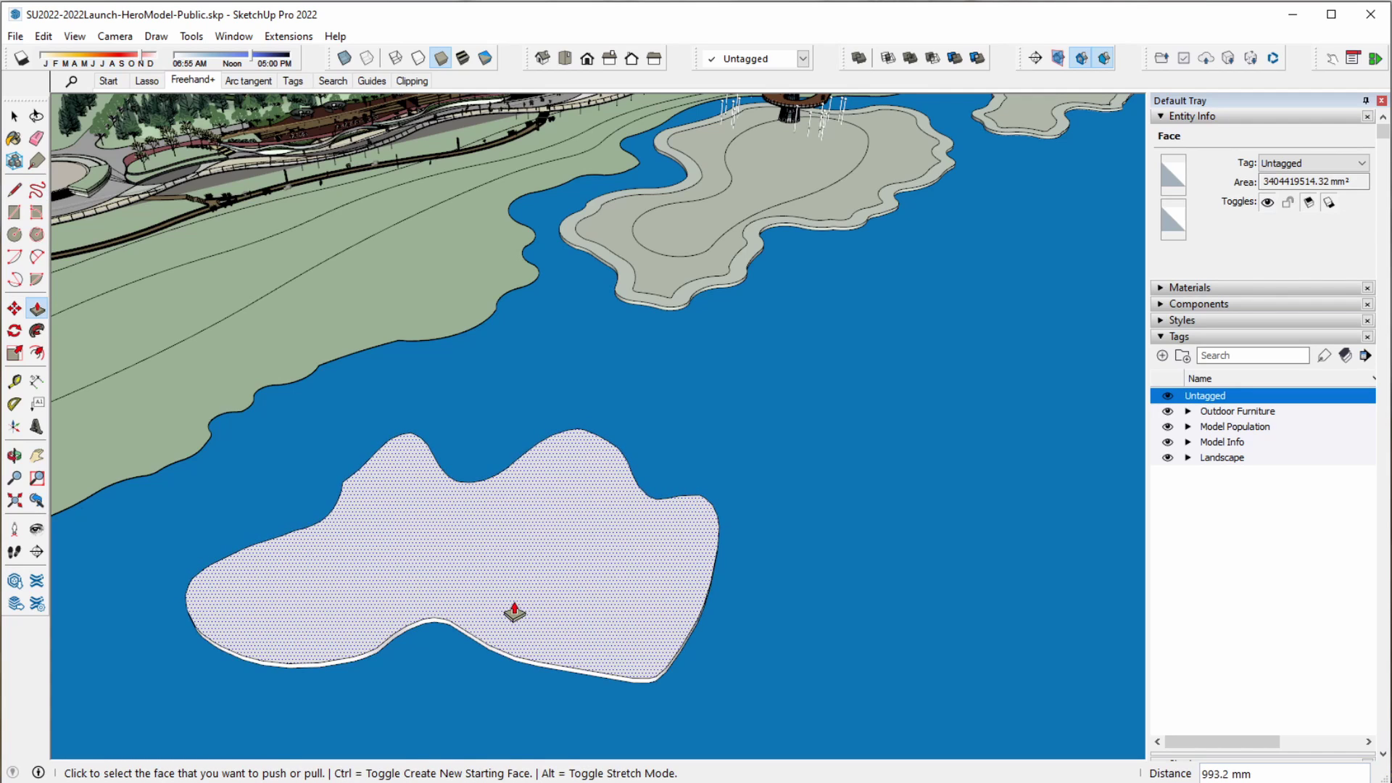
- Offset the island's top edge inward to make an inset outline, then show the Arc tangent scene
{"action": "key", "text": "f"}
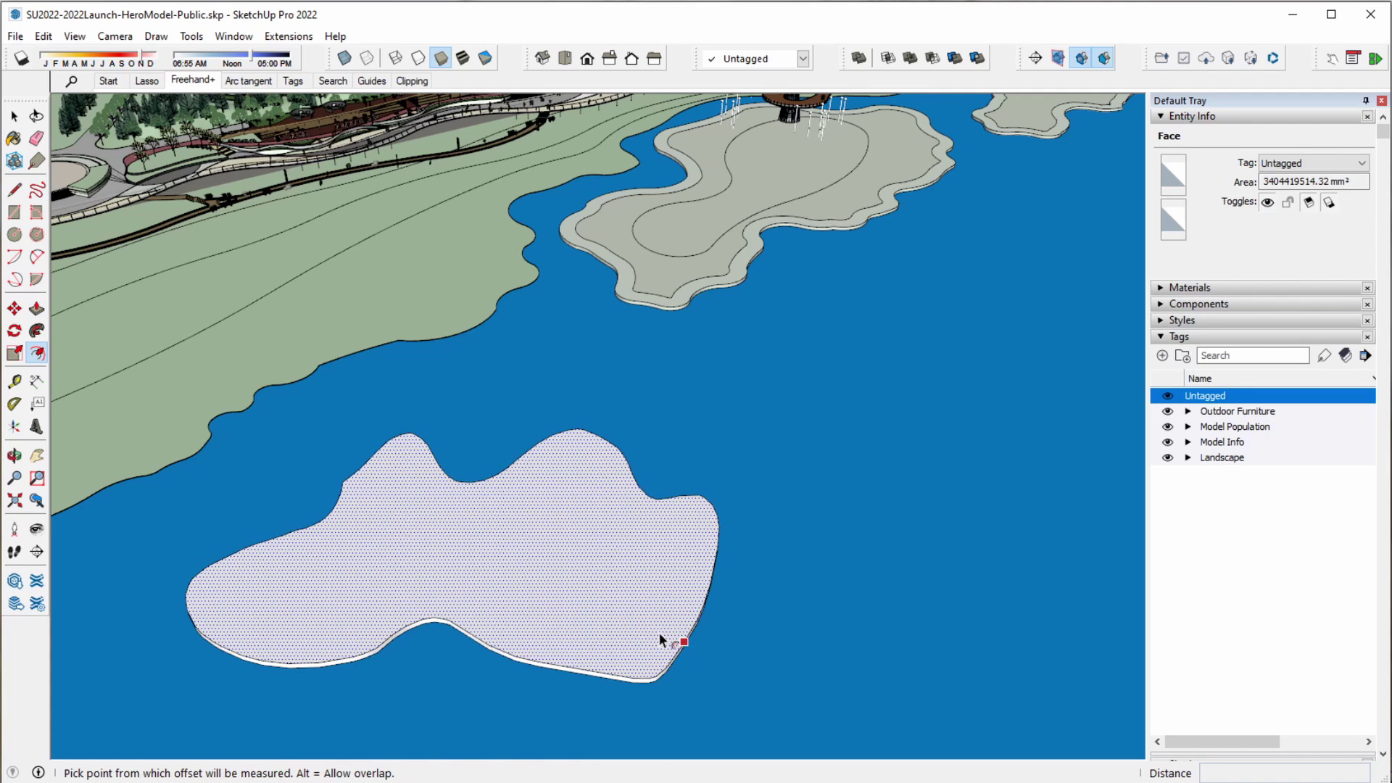
{"action": "left_click", "coordinate": [659, 632]}
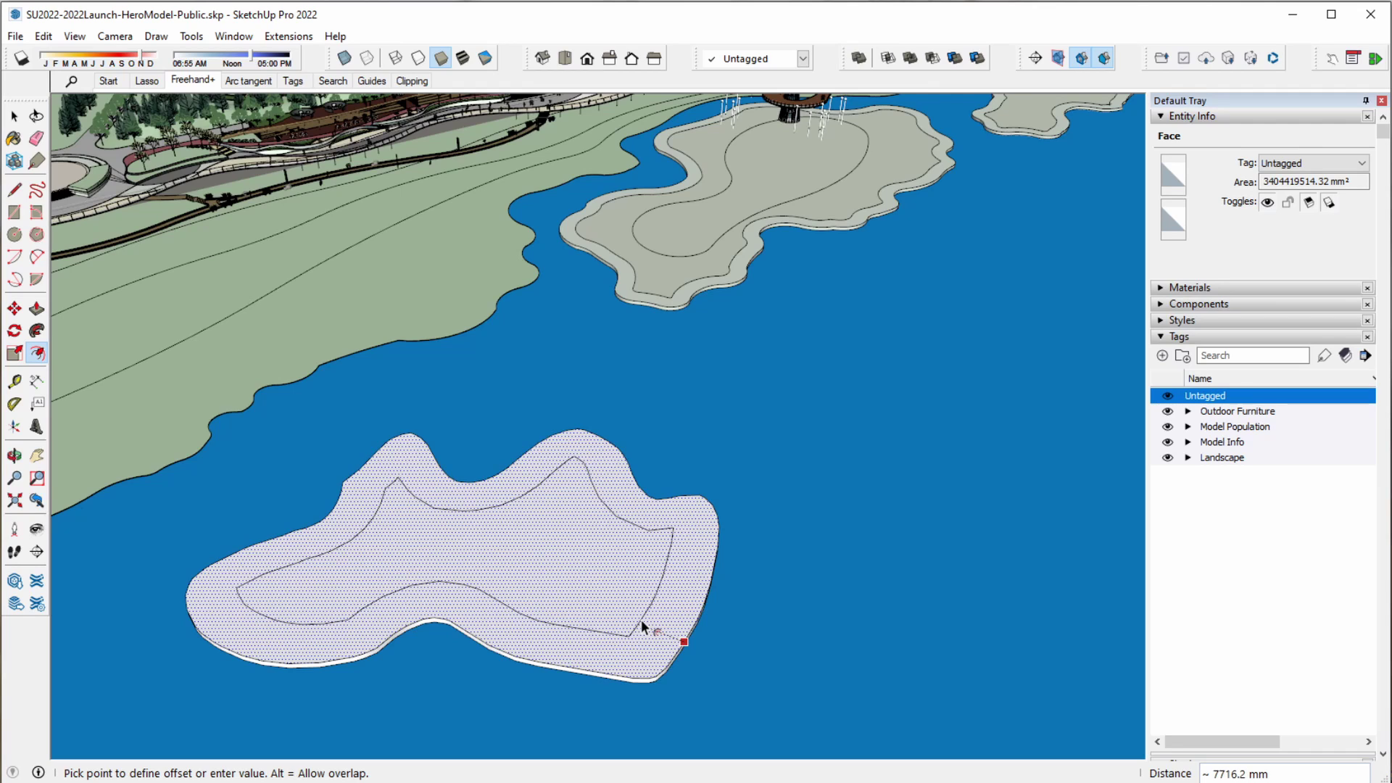
{"action": "left_click", "coordinate": [641, 620]}
{"action": "key", "text": "space"}
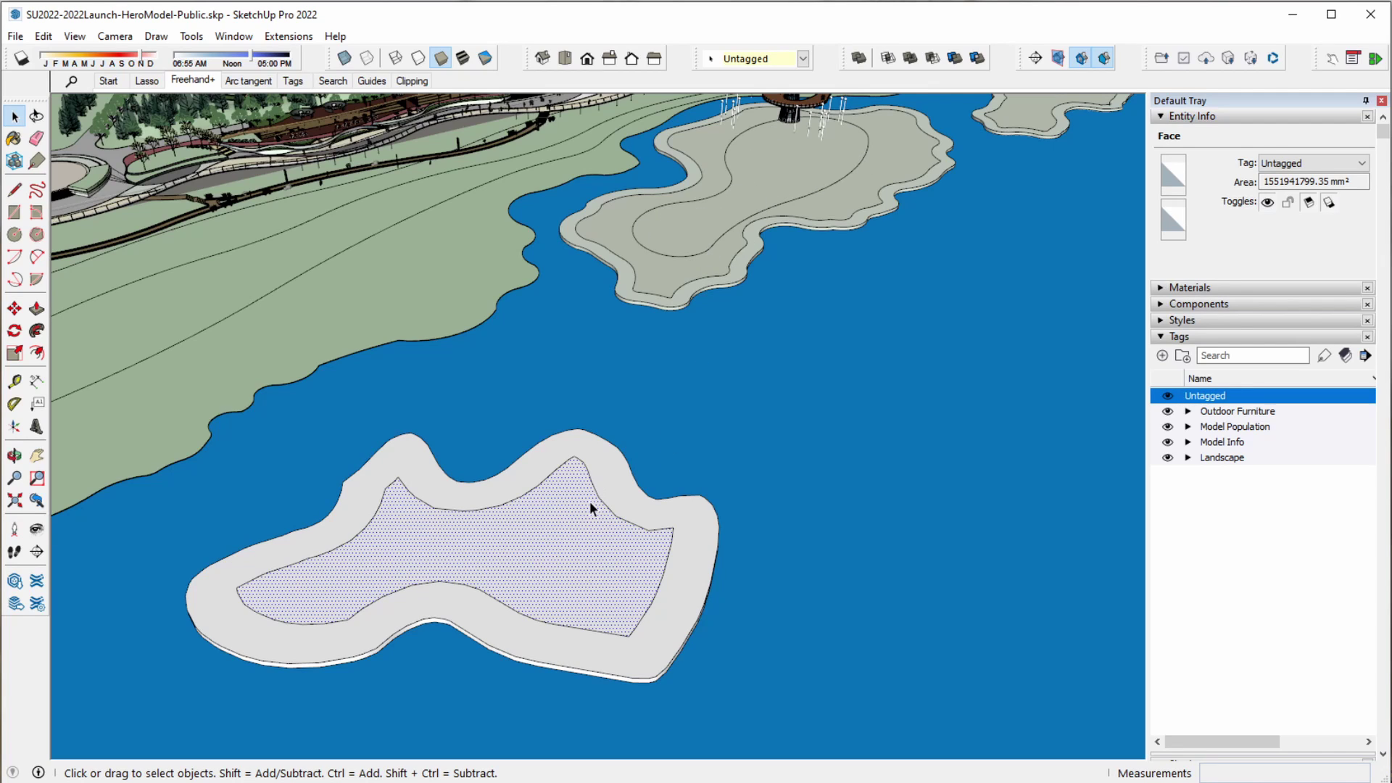
{"action": "left_click", "coordinate": [251, 82]}
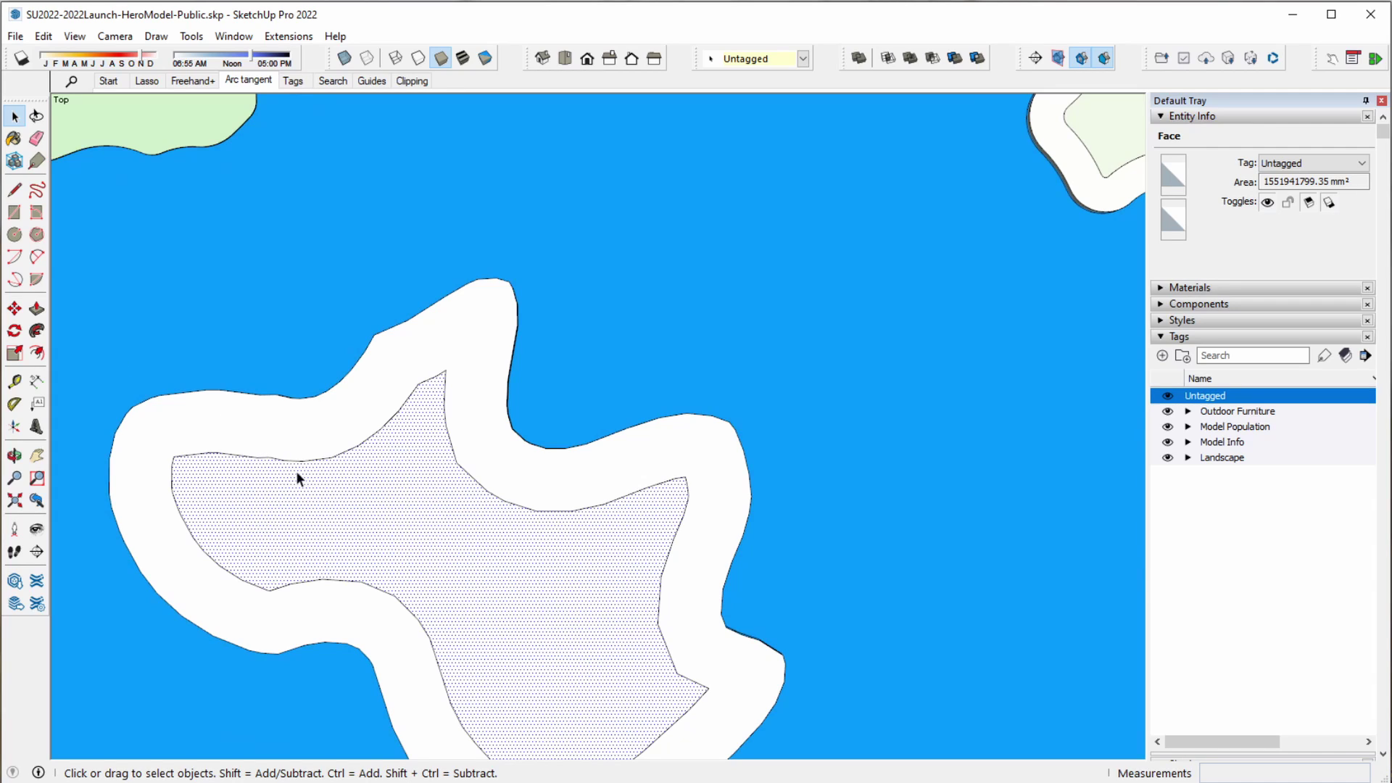
- Draw a half-circle arc on the island's inner face and continue it with a tangent arc
{"action": "key", "text": "a"}
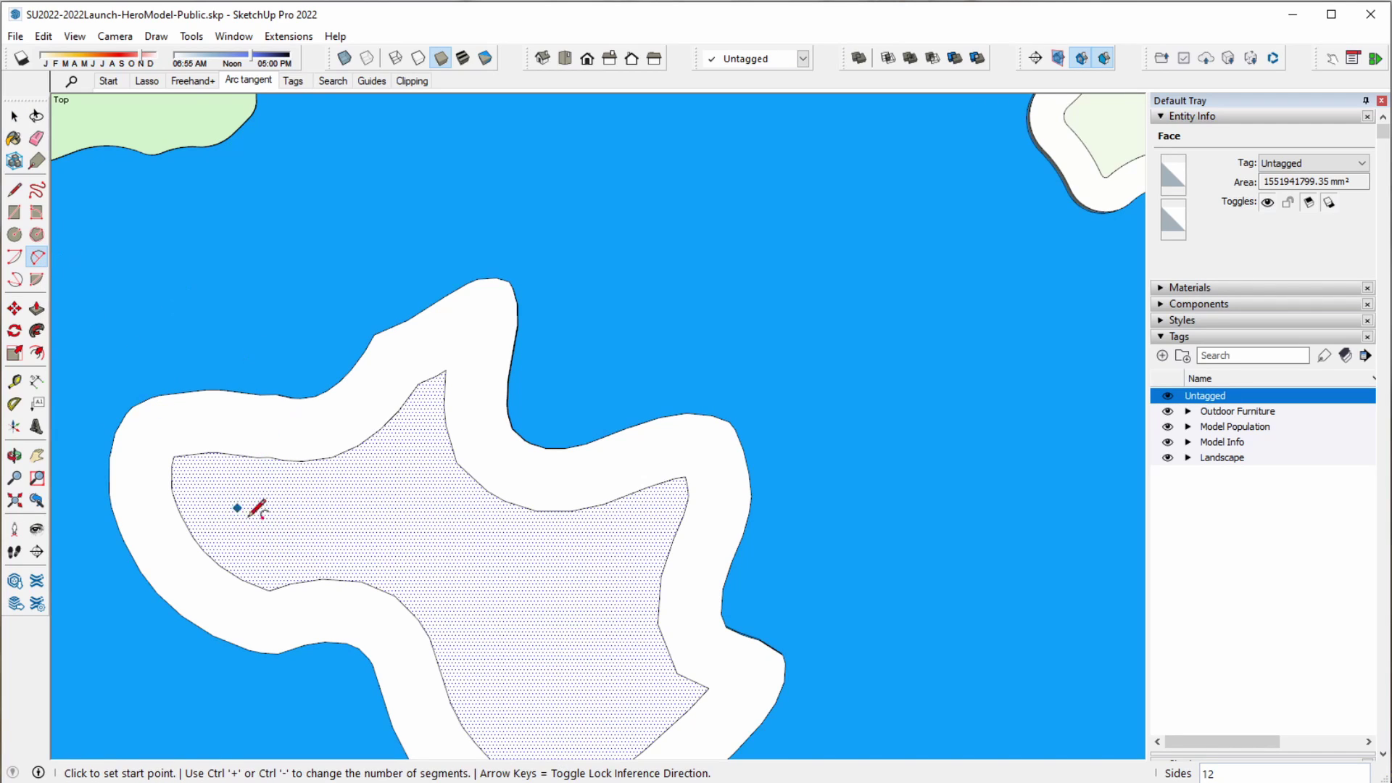
{"action": "left_click", "coordinate": [278, 559]}
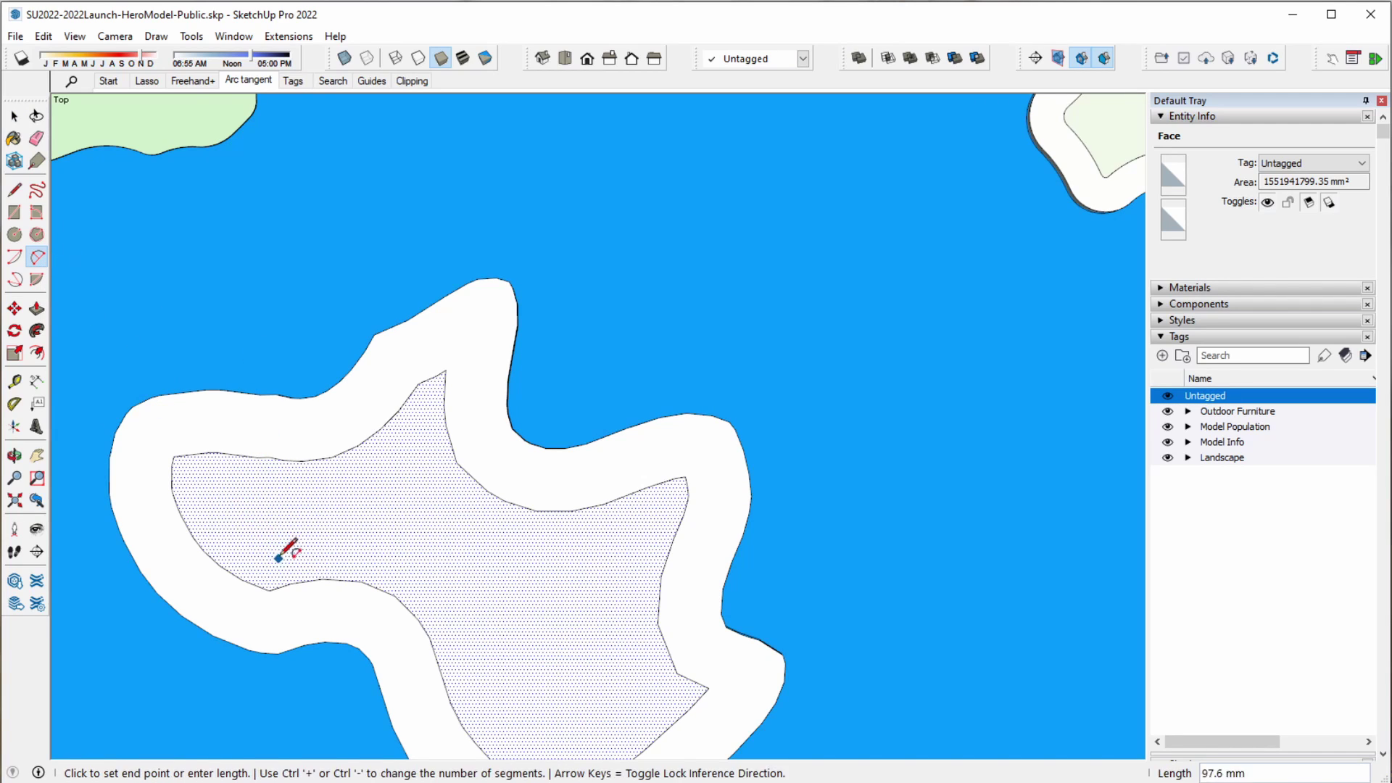
{"action": "left_click", "coordinate": [277, 490]}
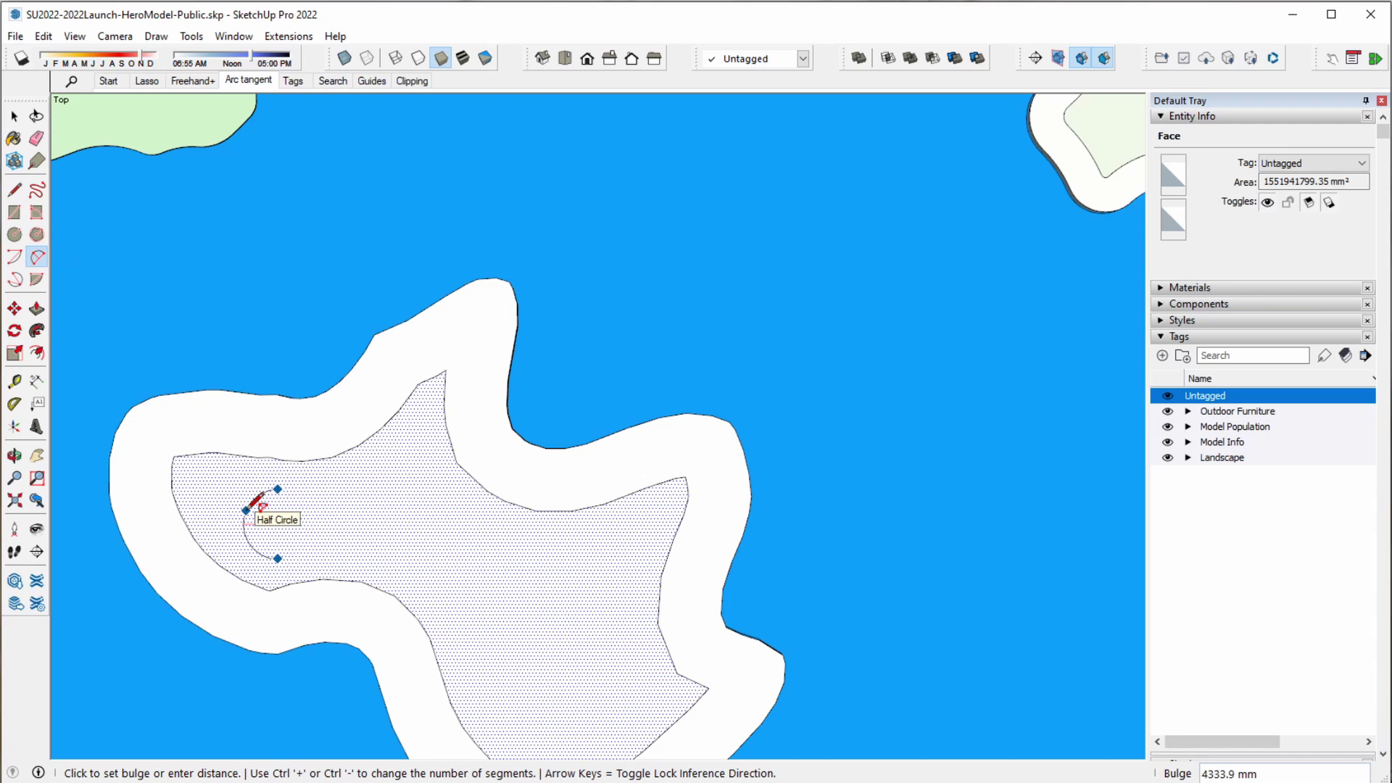
{"action": "left_click", "coordinate": [248, 500]}
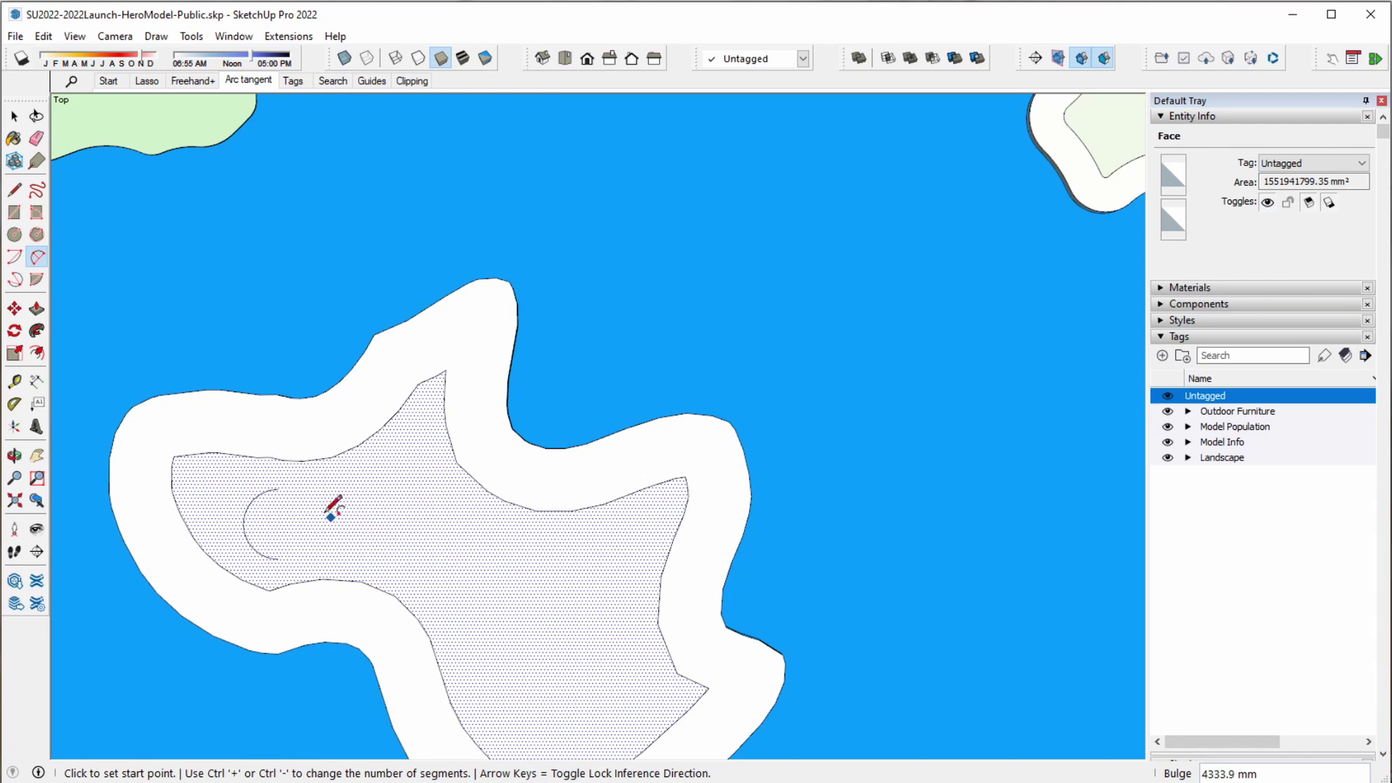
{"action": "left_click", "coordinate": [278, 490]}
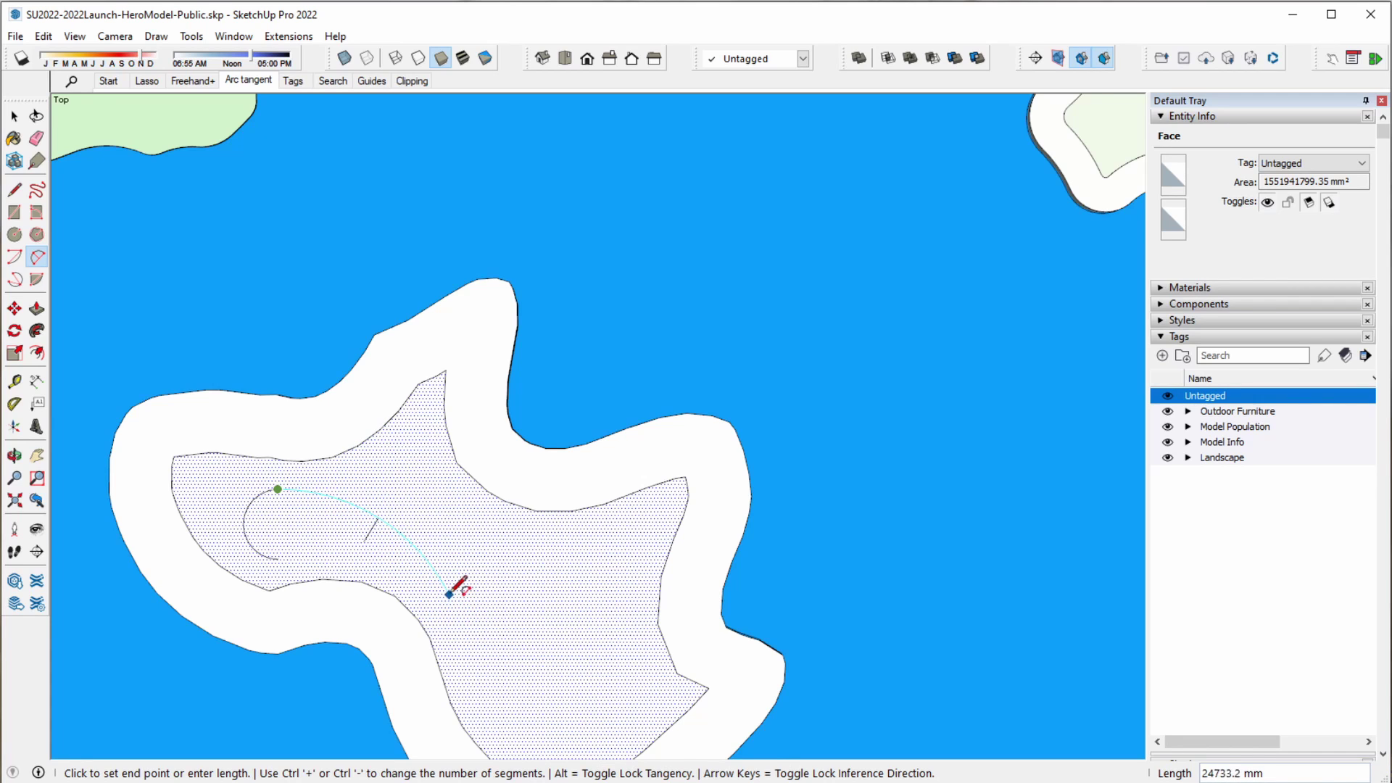
{"action": "scroll", "coordinate": [432, 552], "scroll_direction": "up", "scroll_amount": 1}
{"action": "scroll", "coordinate": [407, 502], "scroll_direction": "up", "scroll_amount": 1}
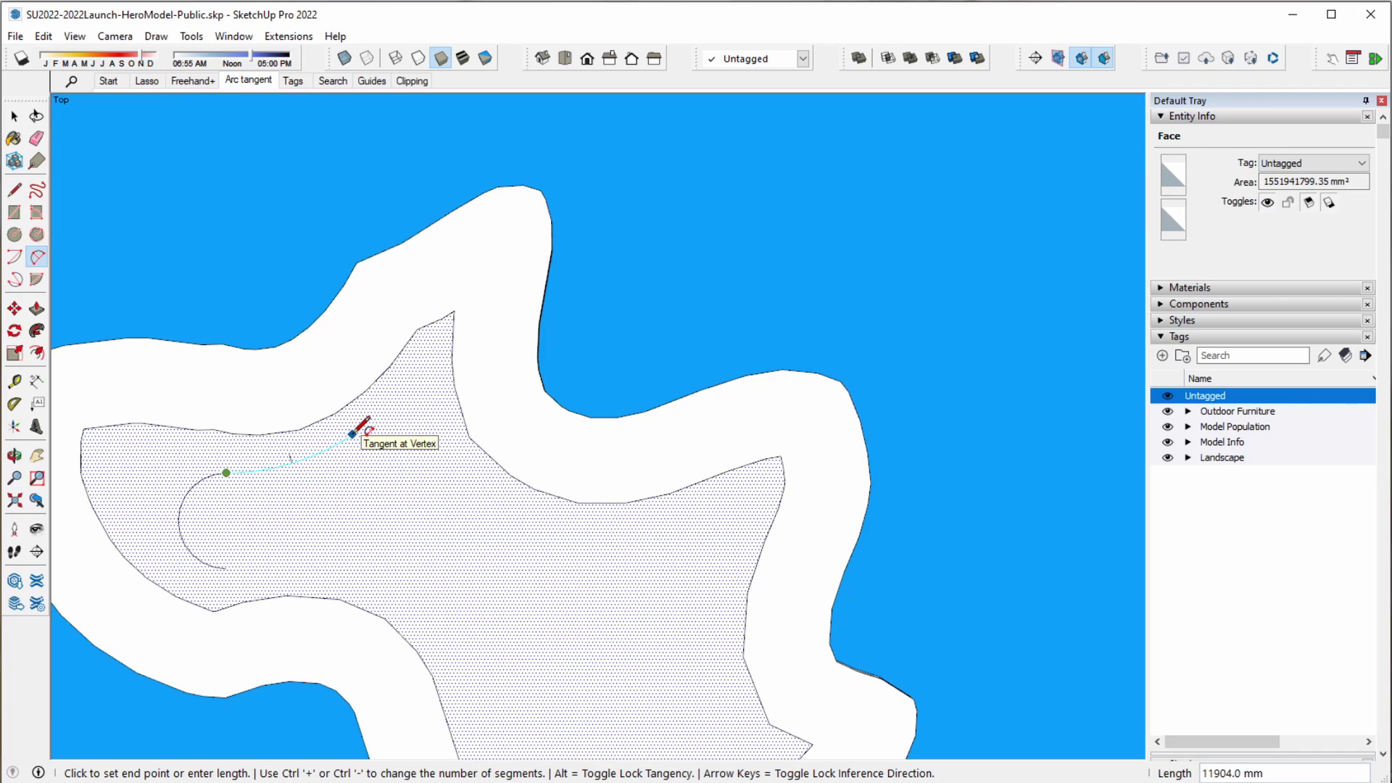
{"action": "left_click", "coordinate": [352, 434]}
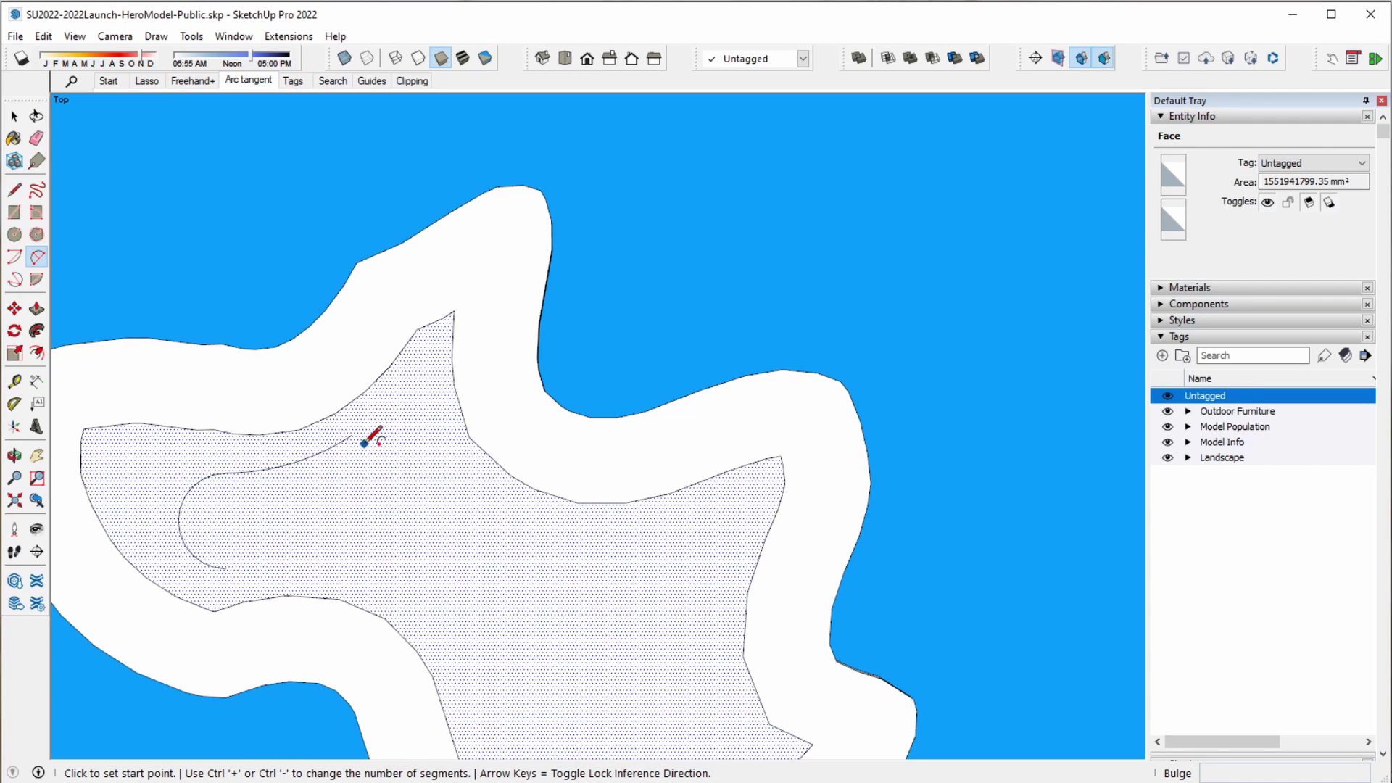
- Chain further connected arcs across the island, releasing tangency with Alt
{"action": "left_click", "coordinate": [354, 435]}
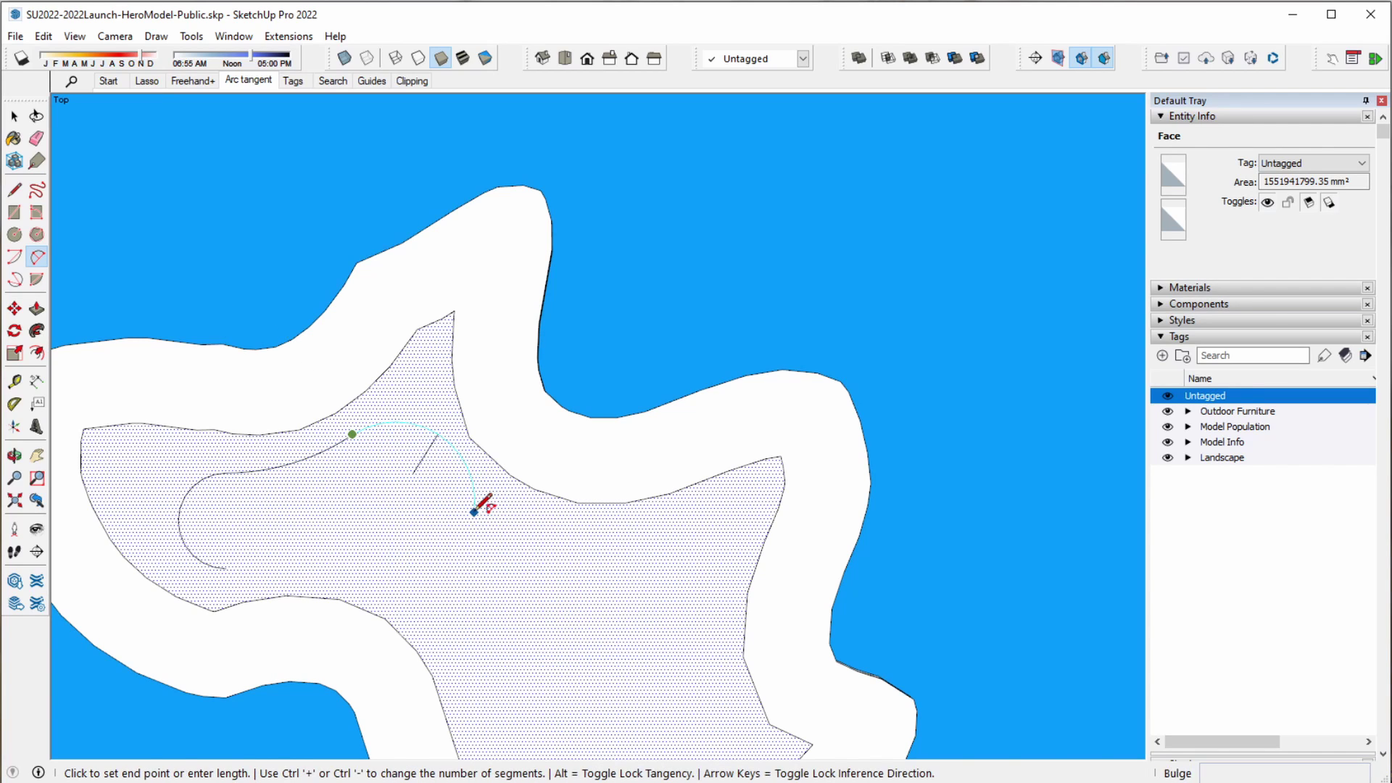
{"action": "left_click", "coordinate": [474, 512]}
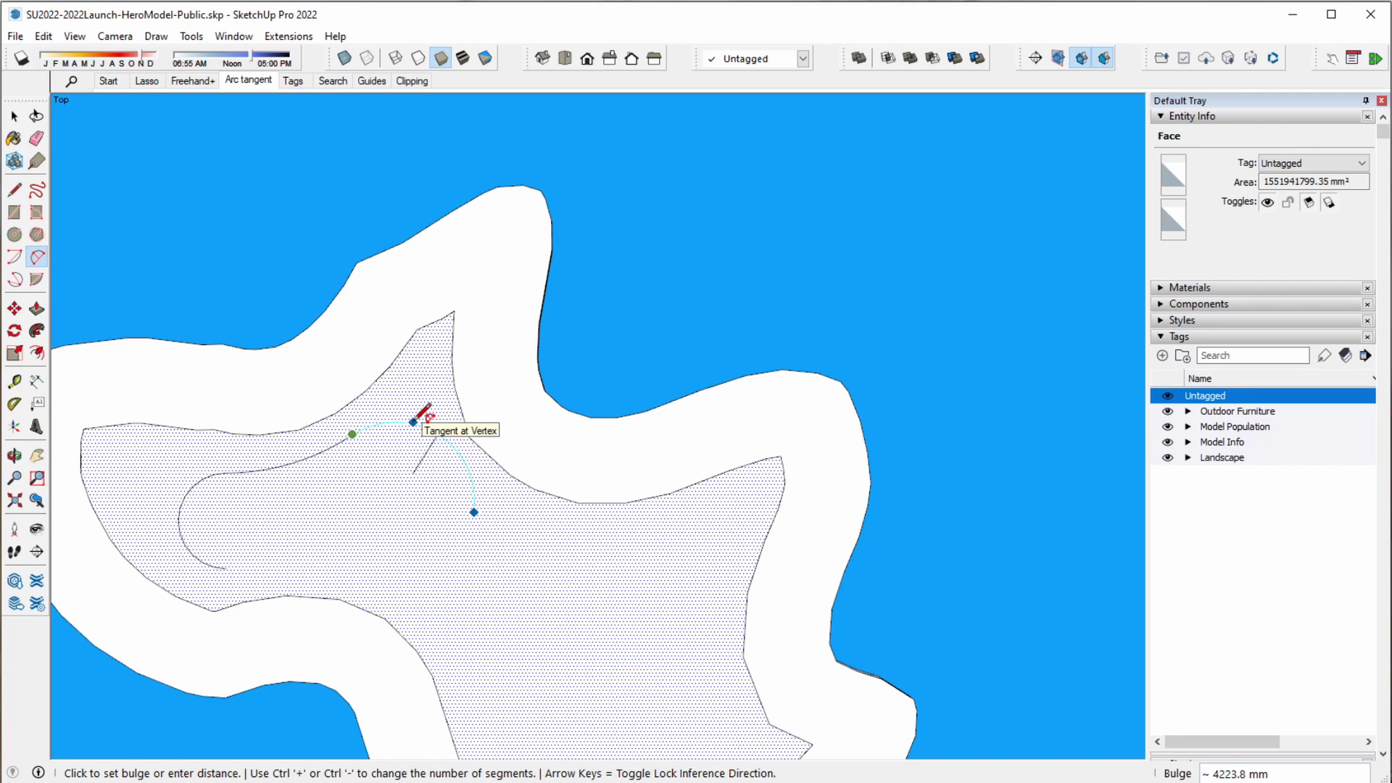
{"action": "left_click", "coordinate": [414, 421]}
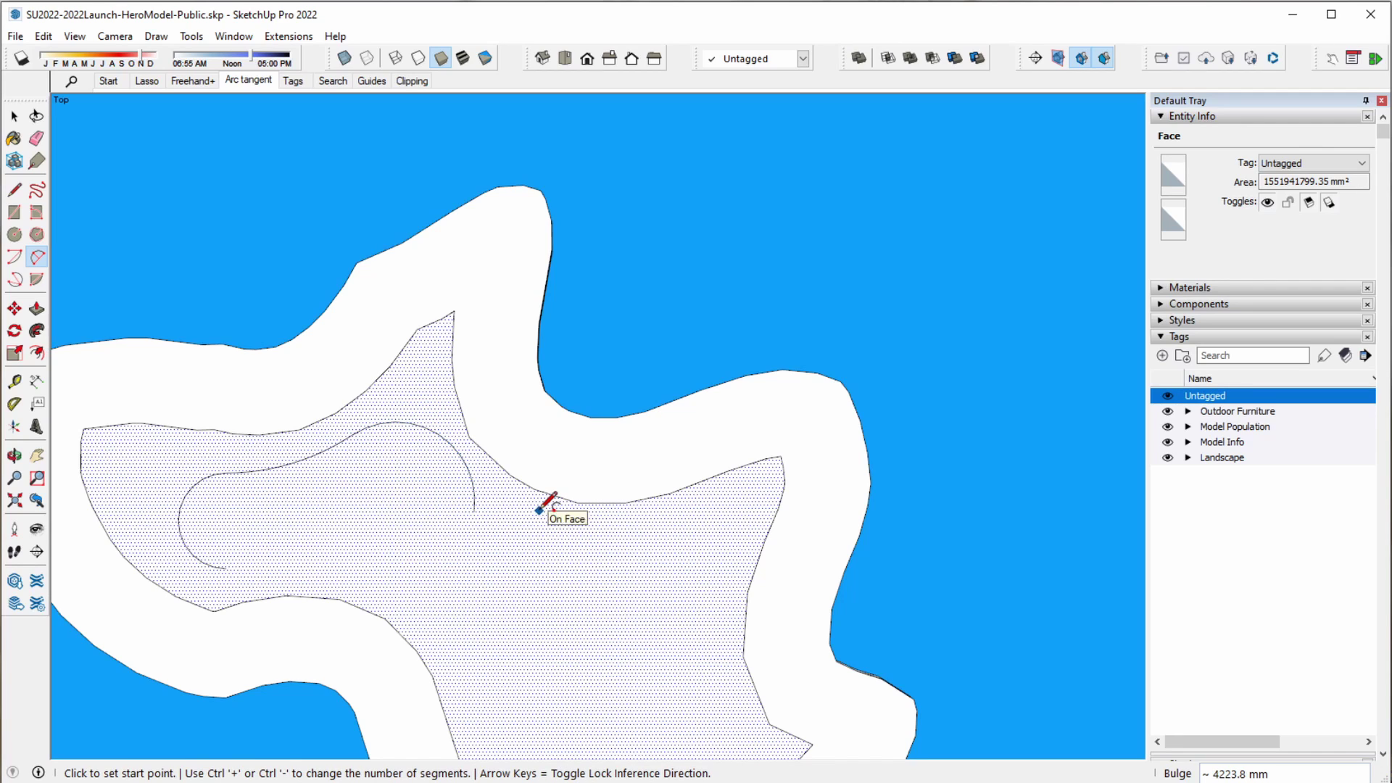
{"action": "left_click", "coordinate": [474, 512]}
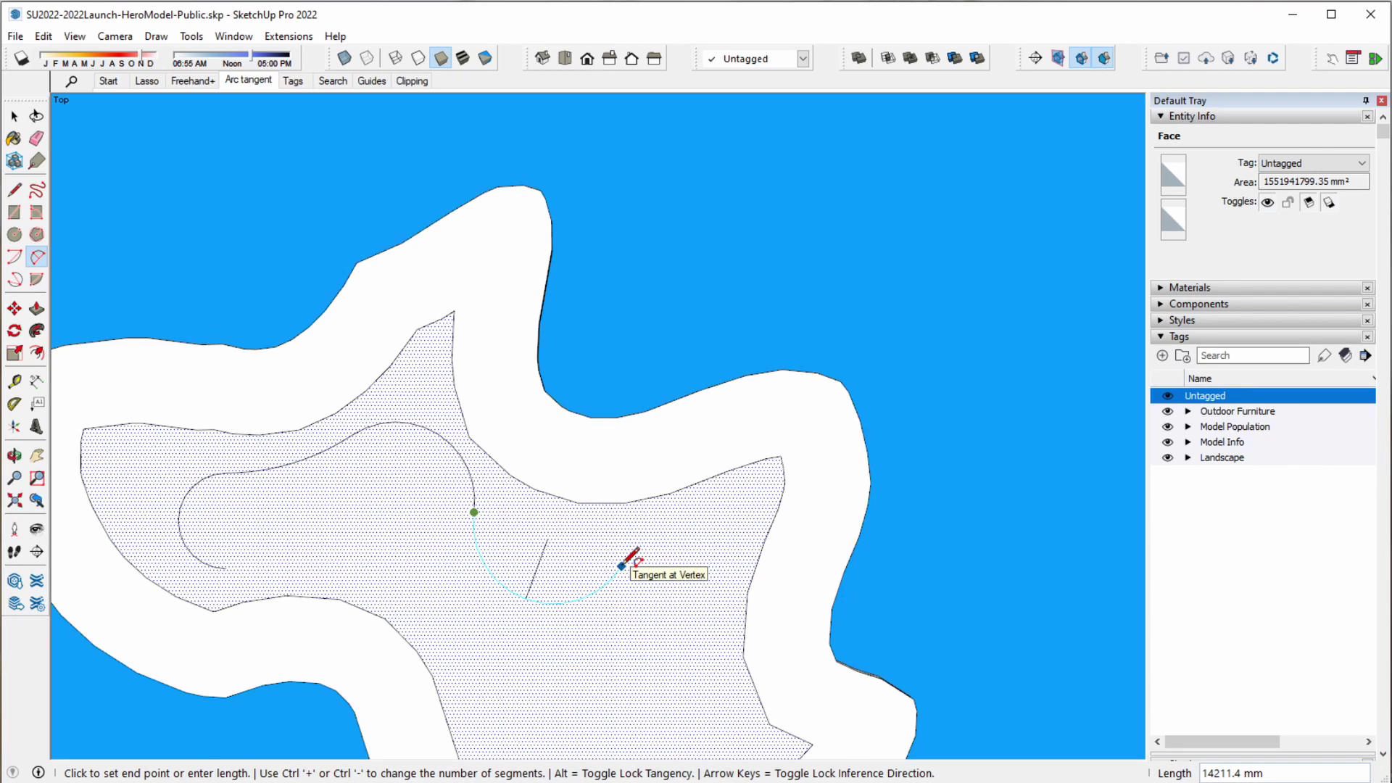
{"action": "key", "text": "alt"}
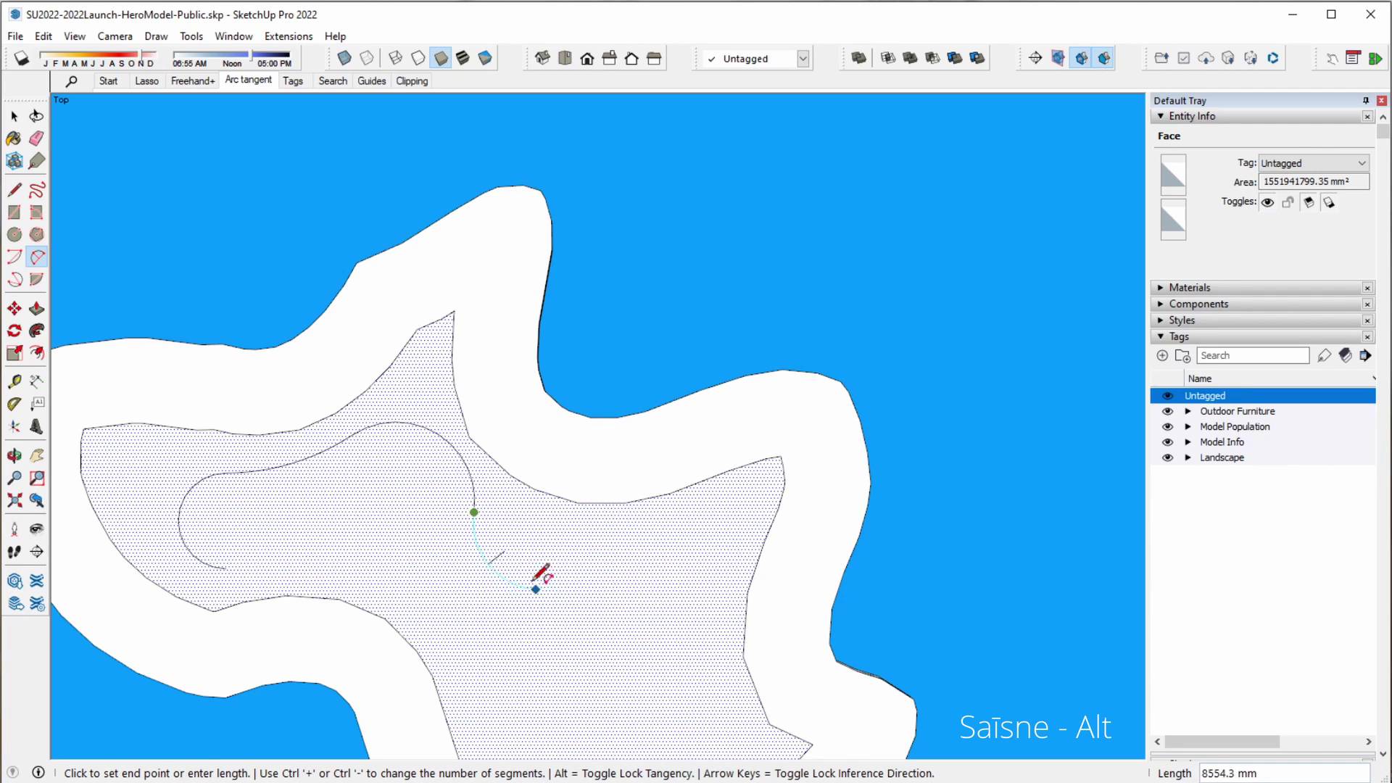
{"action": "left_click", "coordinate": [556, 540]}
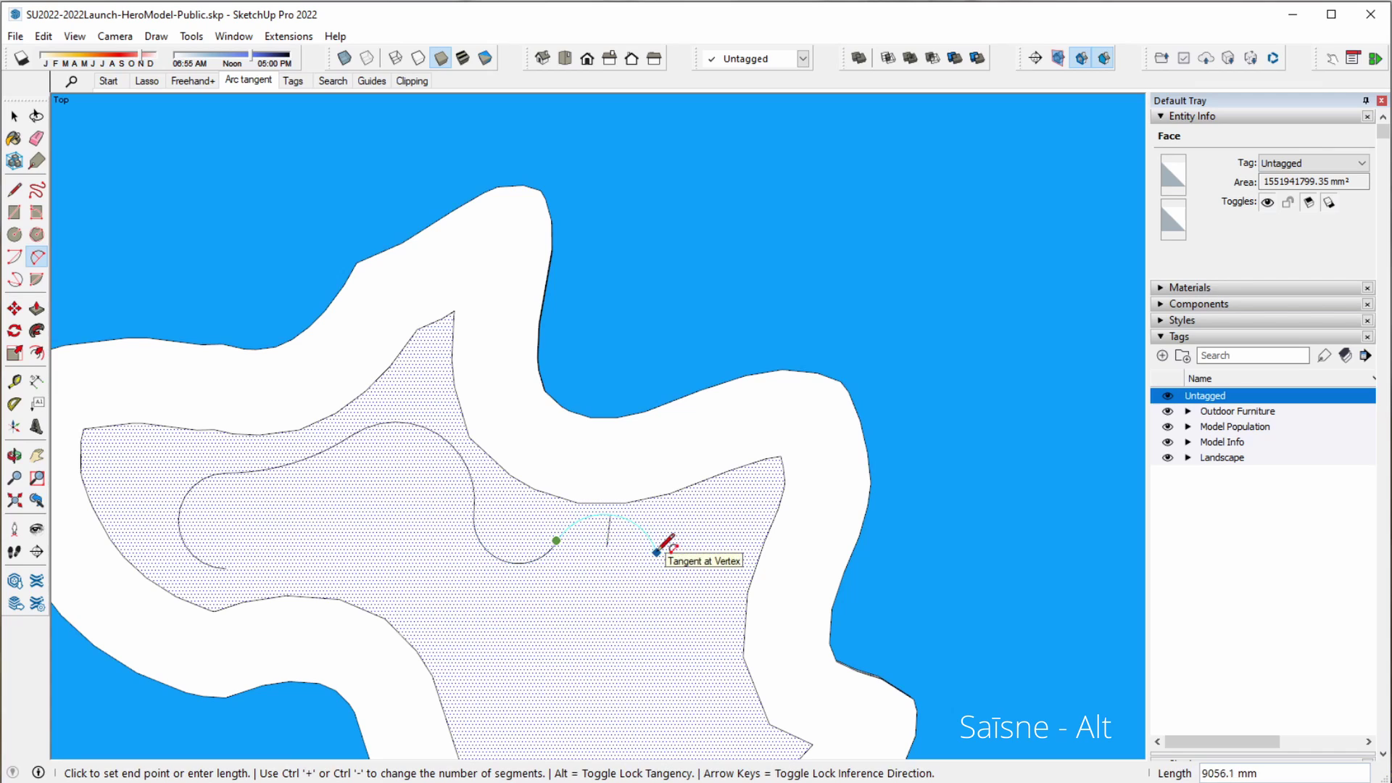
{"action": "left_click", "coordinate": [657, 552]}
{"action": "left_click", "coordinate": [698, 645]}
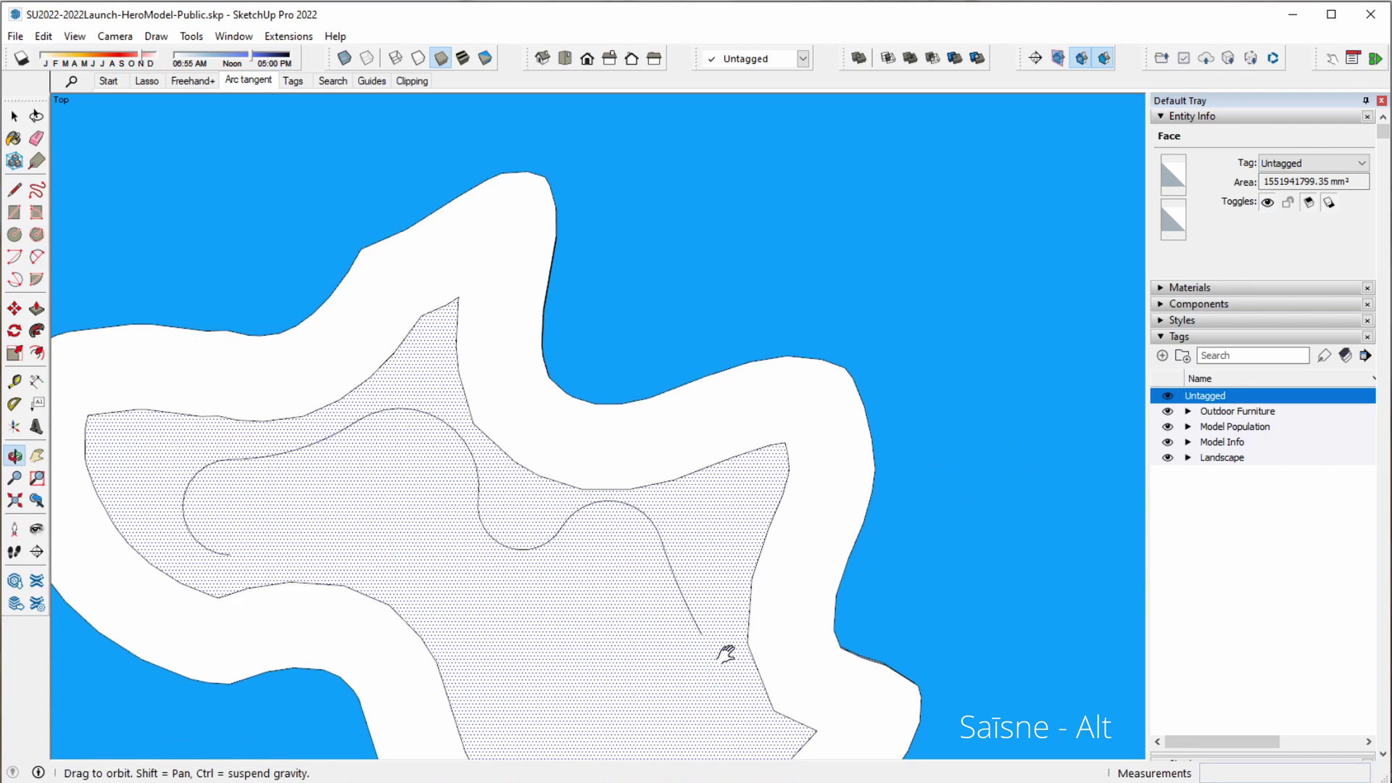
- Close the arc chain on the existing curve to split off an inner face, then zoom out
{"action": "middle_click_drag", "start_coordinate": [711, 652], "coordinate": [721, 527], "text": "shift"}
{"action": "left_click", "coordinate": [721, 665]}
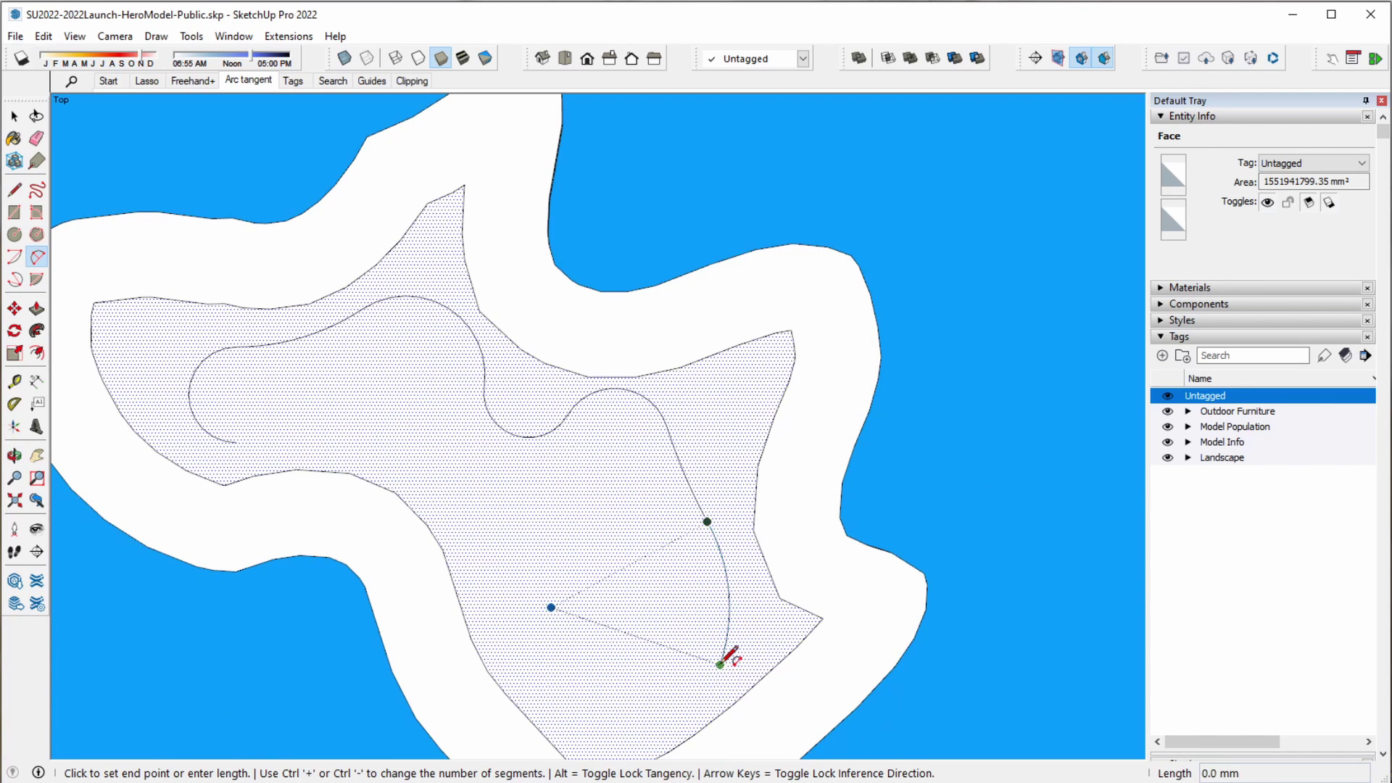
{"action": "left_click", "coordinate": [485, 577]}
{"action": "left_click", "coordinate": [432, 475]}
{"action": "scroll", "coordinate": [341, 439], "scroll_direction": "up", "scroll_amount": 2}
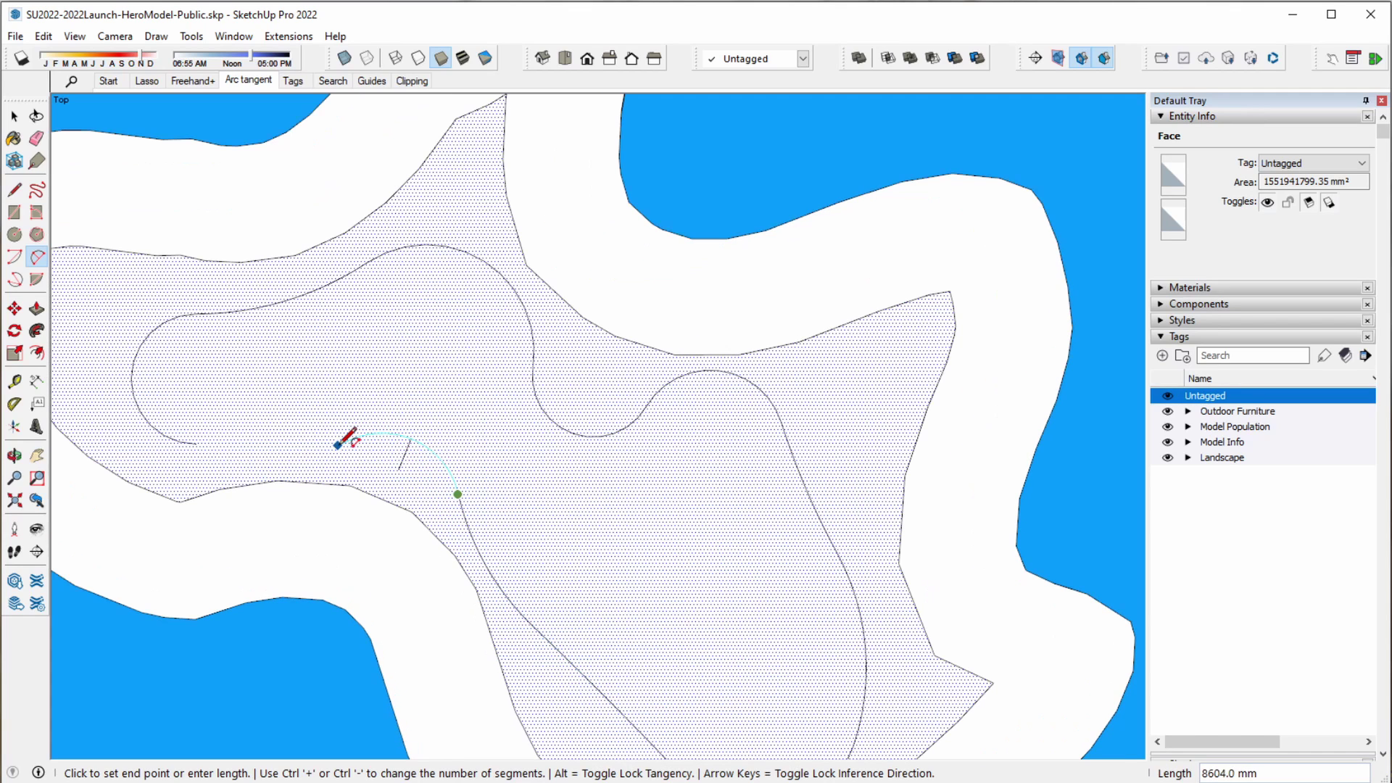
{"action": "left_click", "coordinate": [336, 446]}
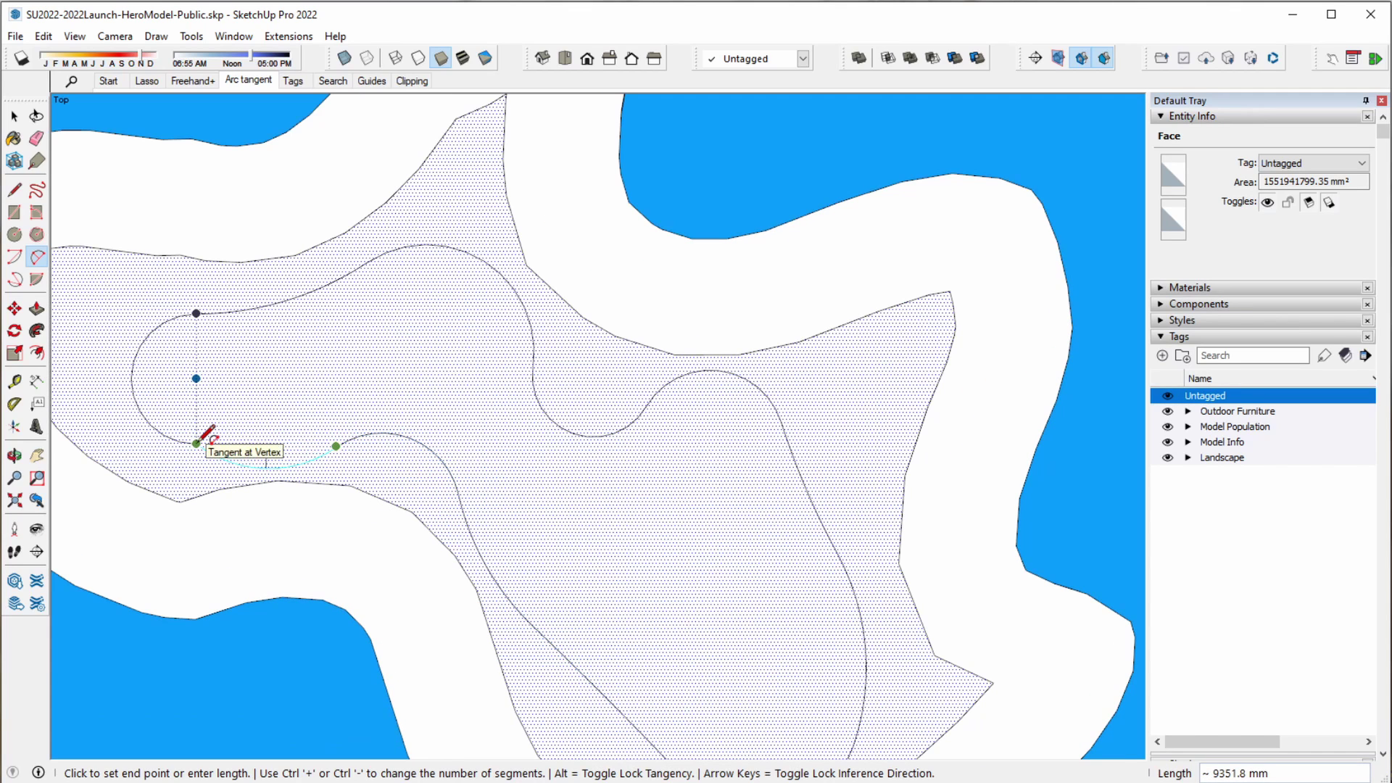
{"action": "left_click", "coordinate": [197, 443]}
{"action": "key", "text": "space"}
{"action": "scroll", "coordinate": [243, 444], "scroll_direction": "down", "scroll_amount": 3}
{"action": "scroll", "coordinate": [358, 454], "scroll_direction": "down", "scroll_amount": 2}
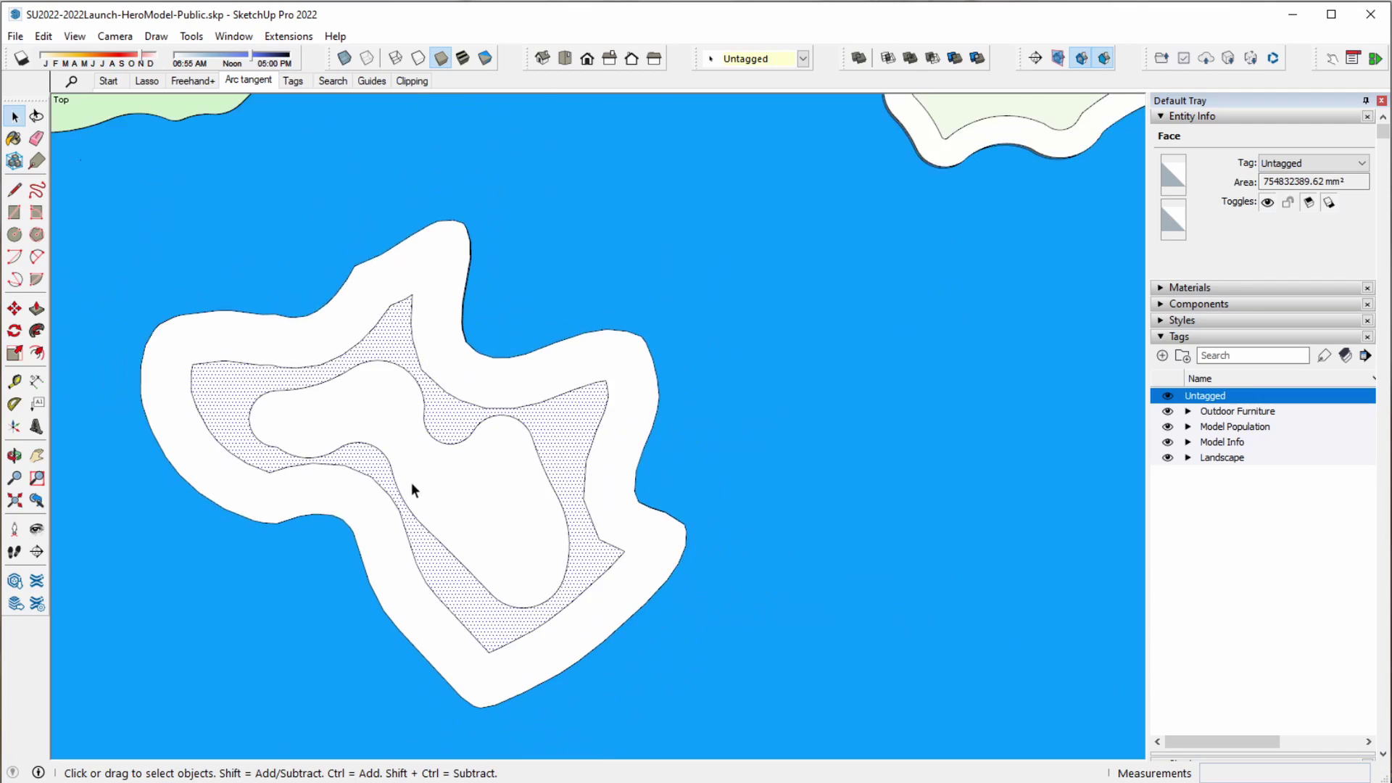
{"action": "scroll", "coordinate": [411, 485], "scroll_direction": "down", "scroll_amount": 2}
{"action": "key", "text": "space"}
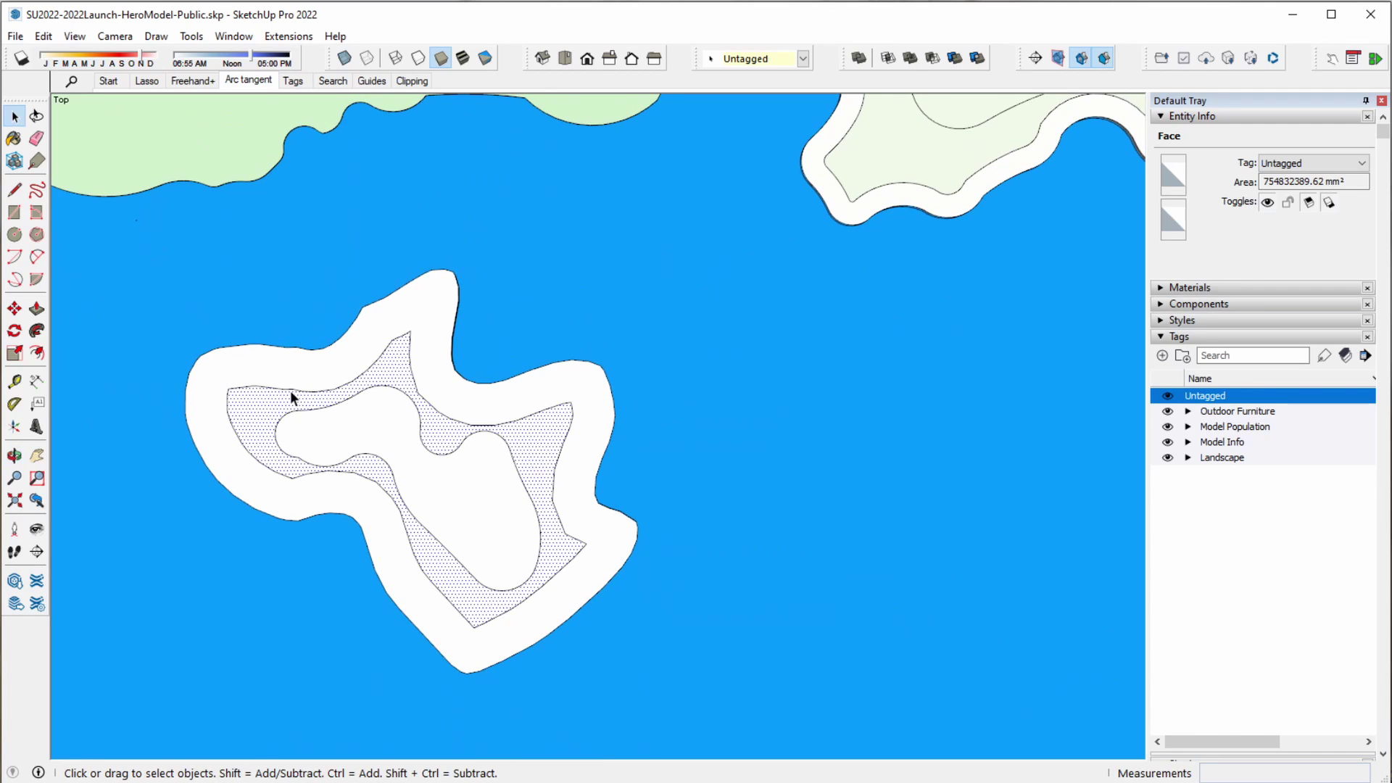
- In the Tags scene, collapse Entity Info, expand the Outdoor Furniture tag folder, and select the front table group
{"action": "left_click", "coordinate": [302, 81]}
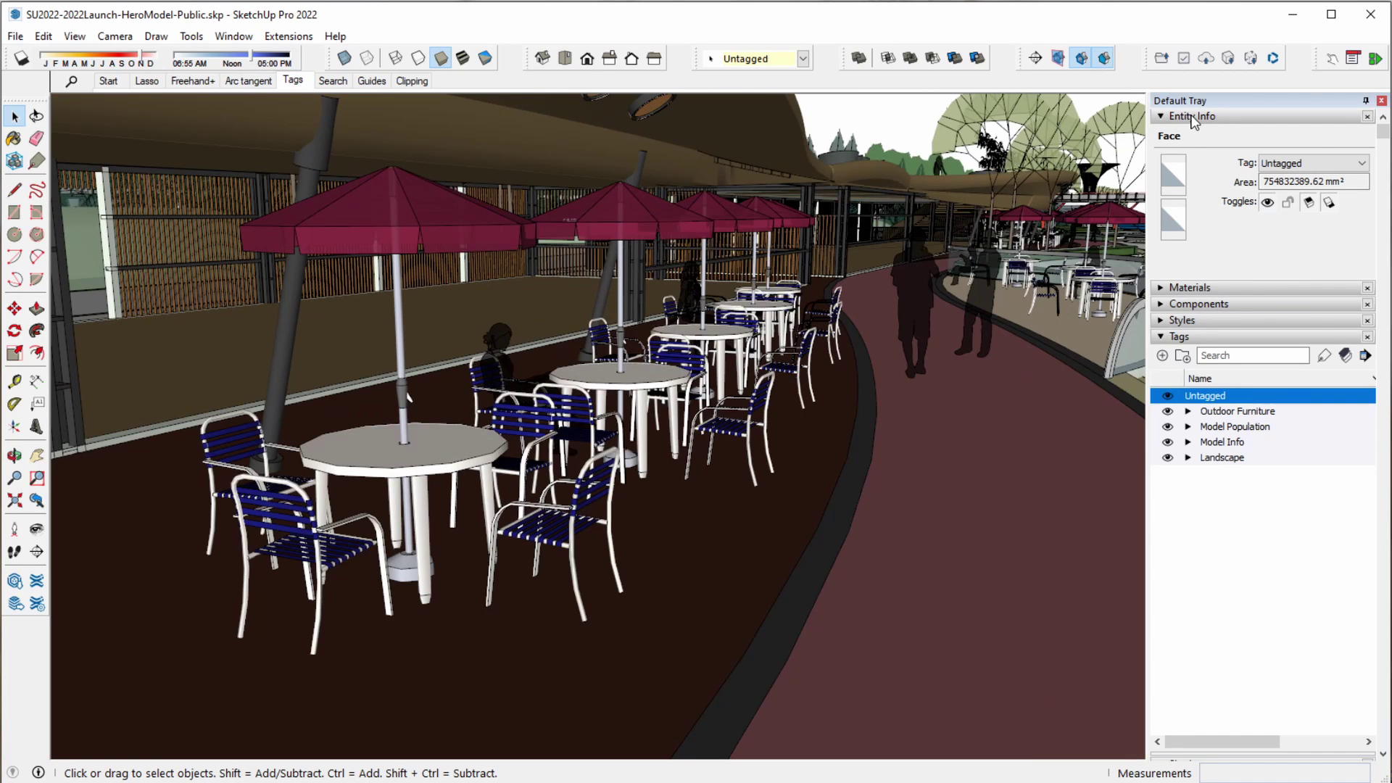
{"action": "left_click", "coordinate": [1193, 117]}
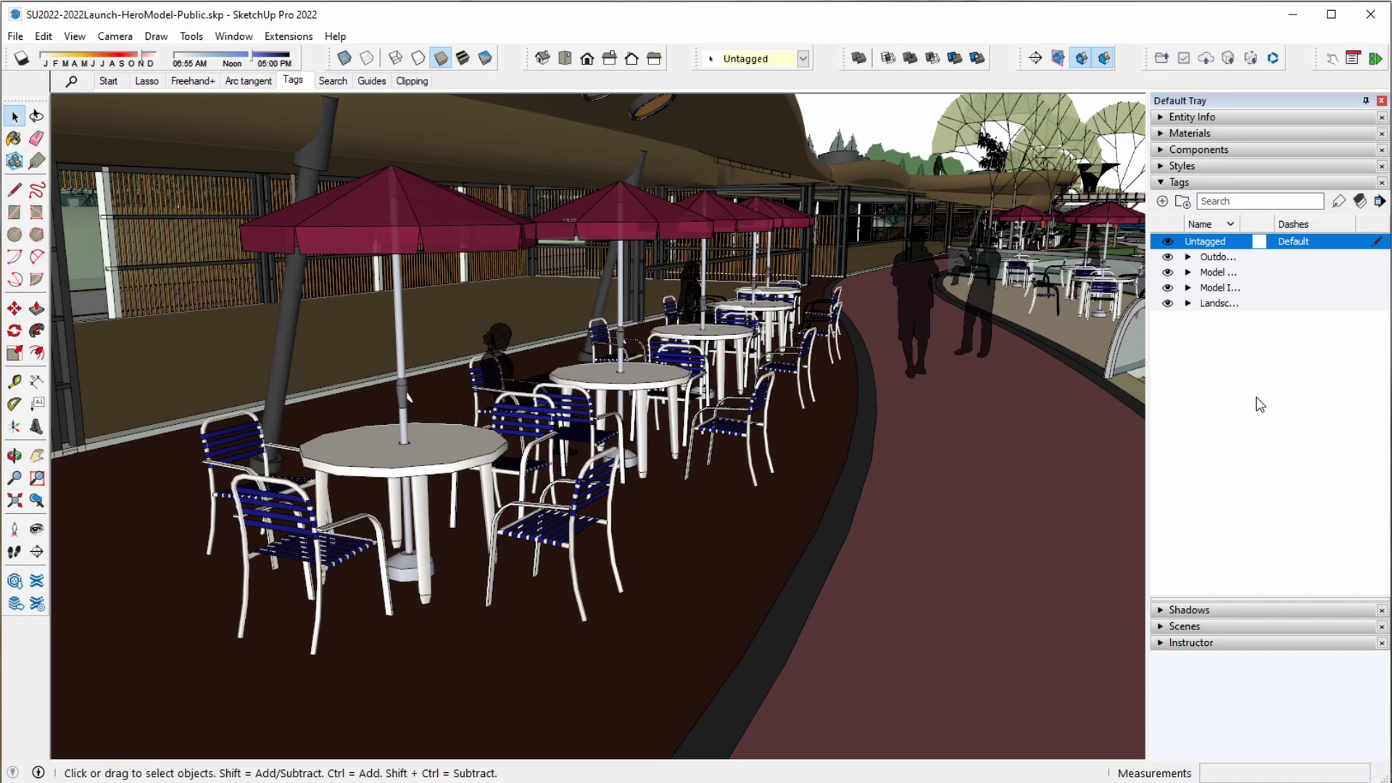
{"action": "left_click", "coordinate": [1189, 258]}
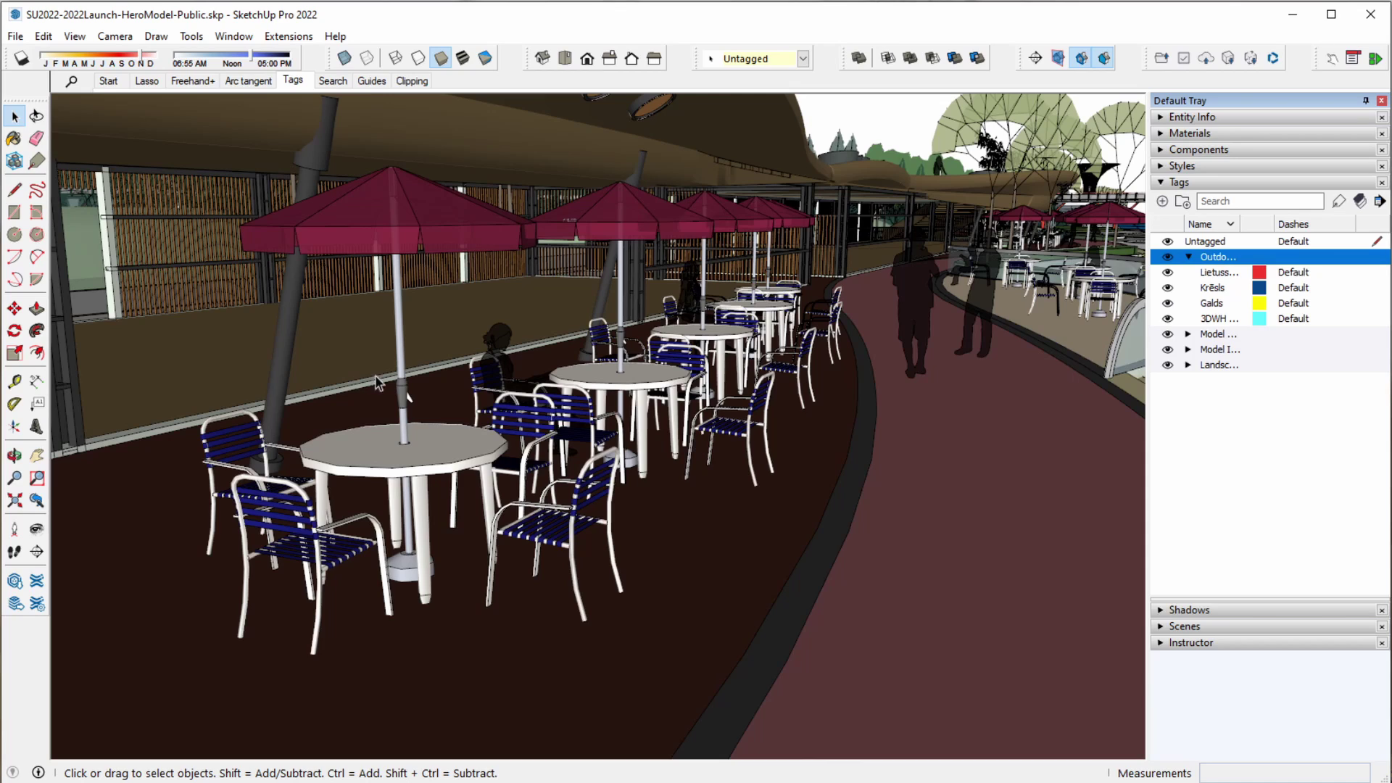
{"action": "left_click", "coordinate": [377, 453]}
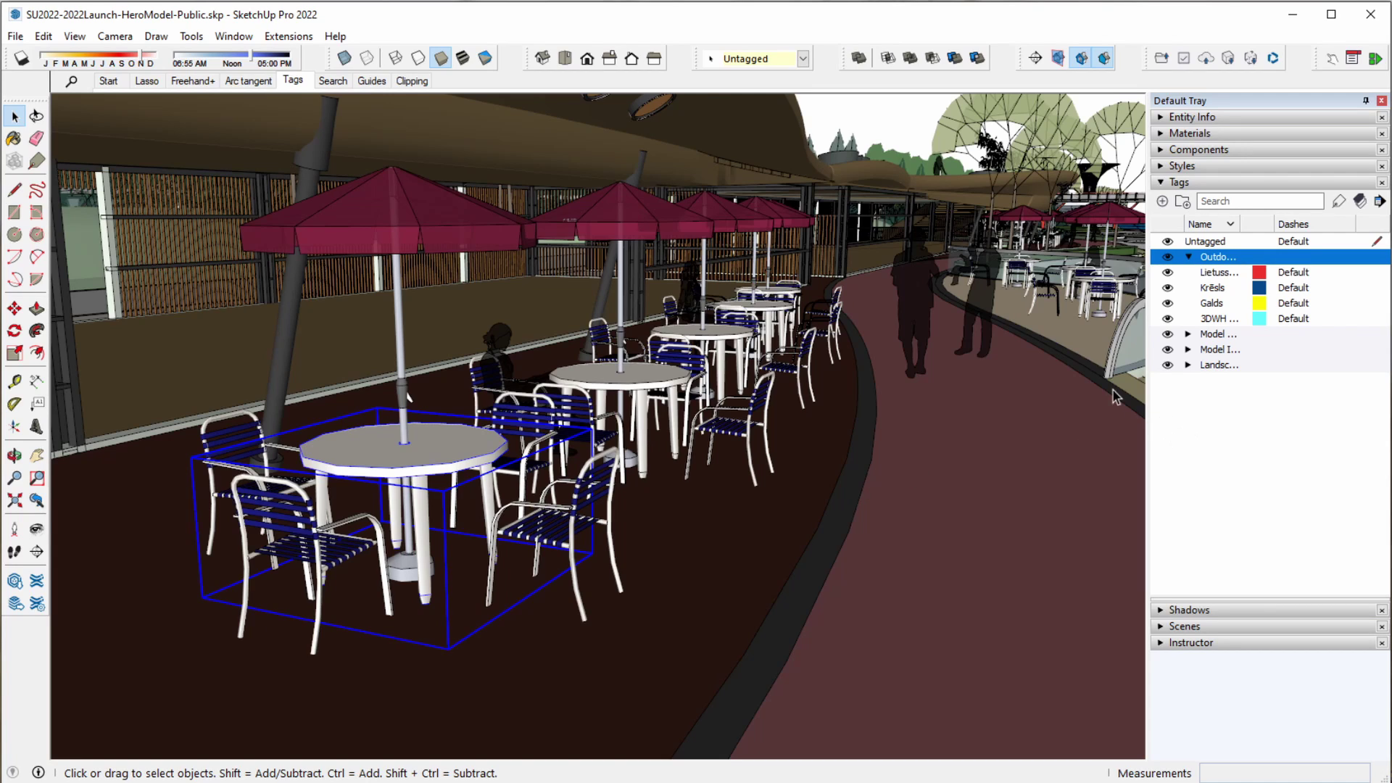
- Turn on Color by Tag for red umbrellas, yellow tables and blue chairs, then select the Lietussargs tag
{"action": "left_click", "coordinate": [1359, 203]}
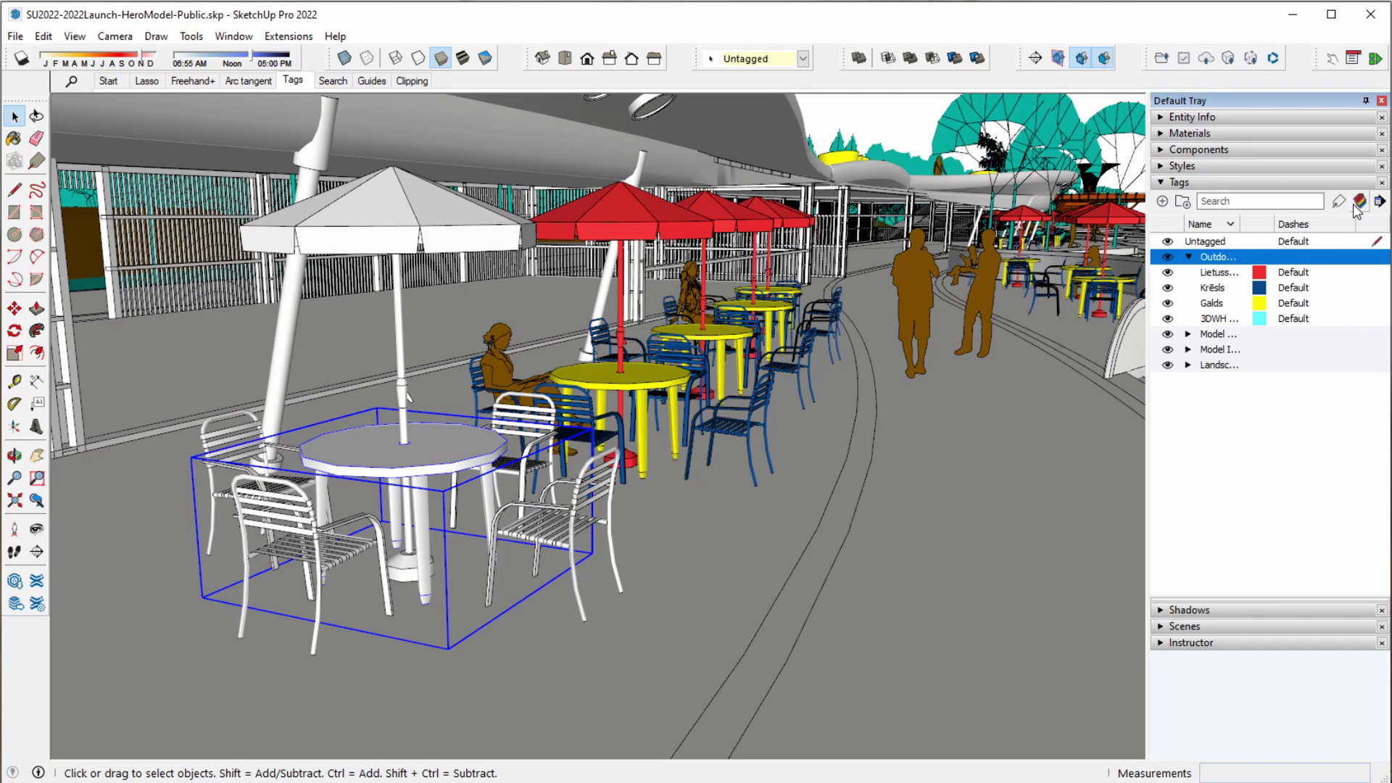
{"action": "left_click", "coordinate": [1357, 204]}
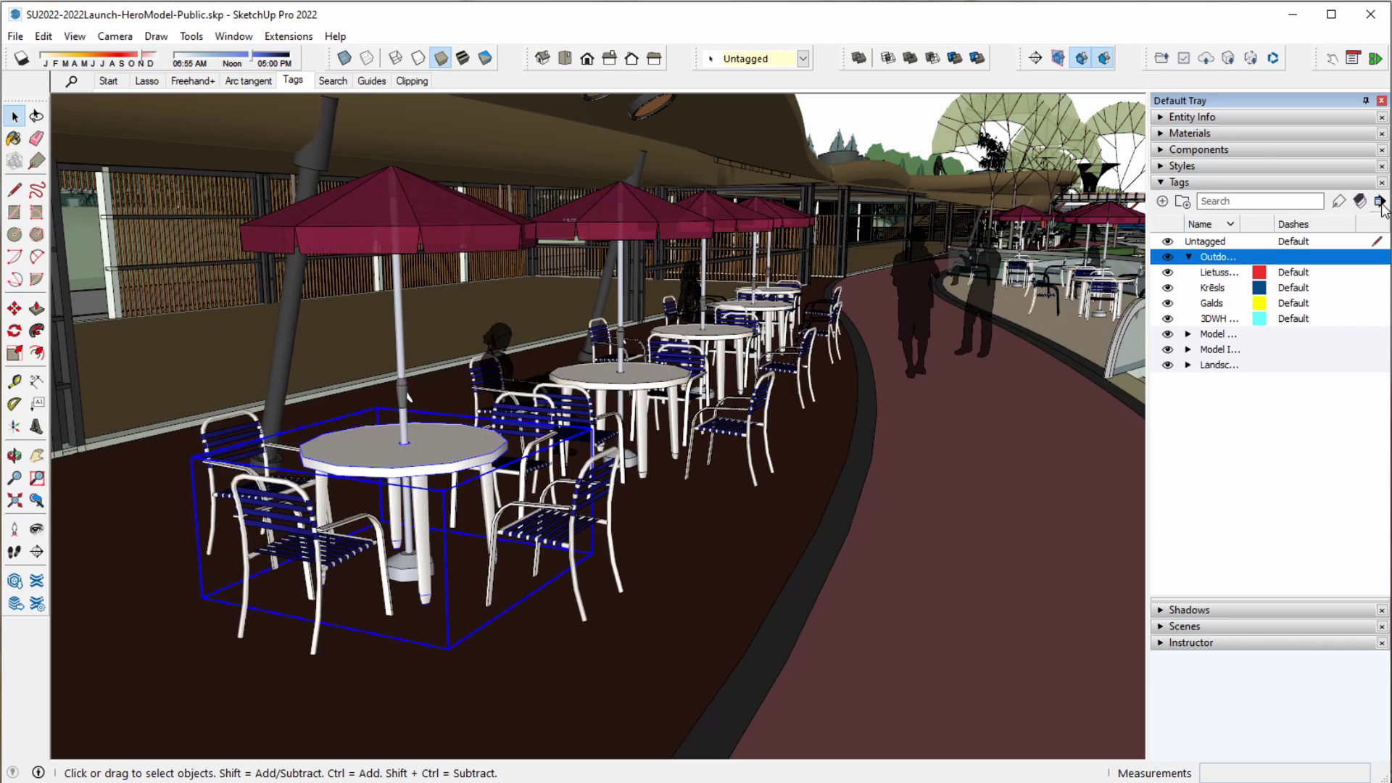
{"action": "left_click", "coordinate": [1380, 204]}
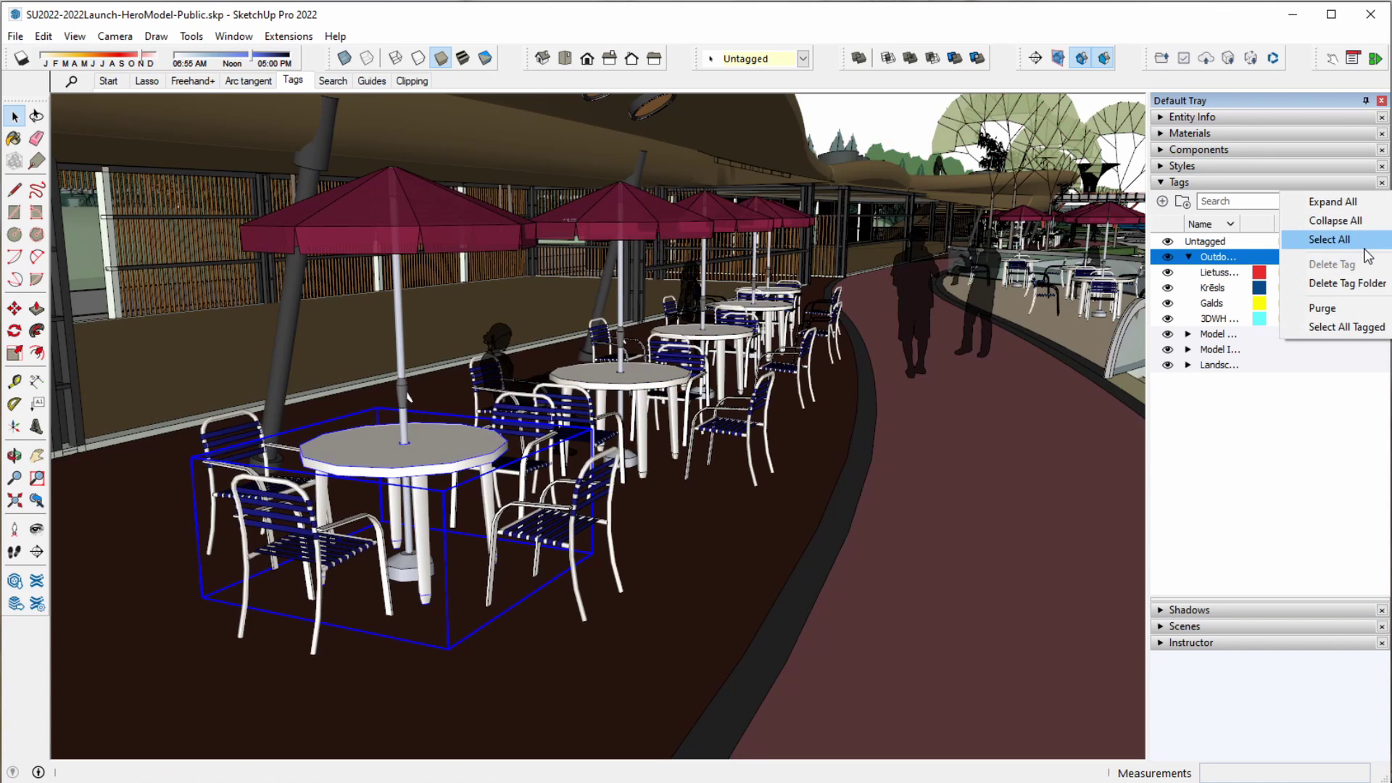
{"action": "left_click", "coordinate": [1240, 413]}
{"action": "left_click", "coordinate": [1360, 205]}
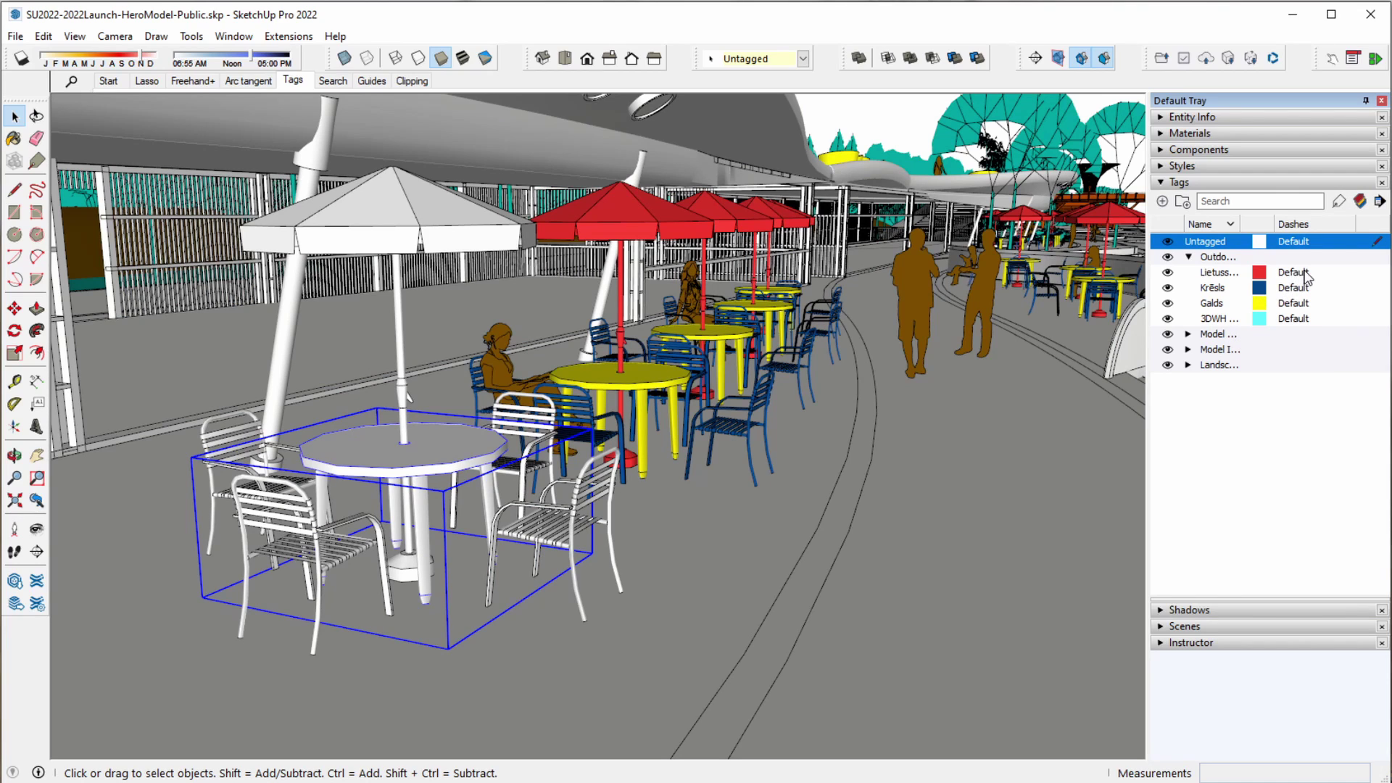
{"action": "left_click", "coordinate": [1211, 276]}
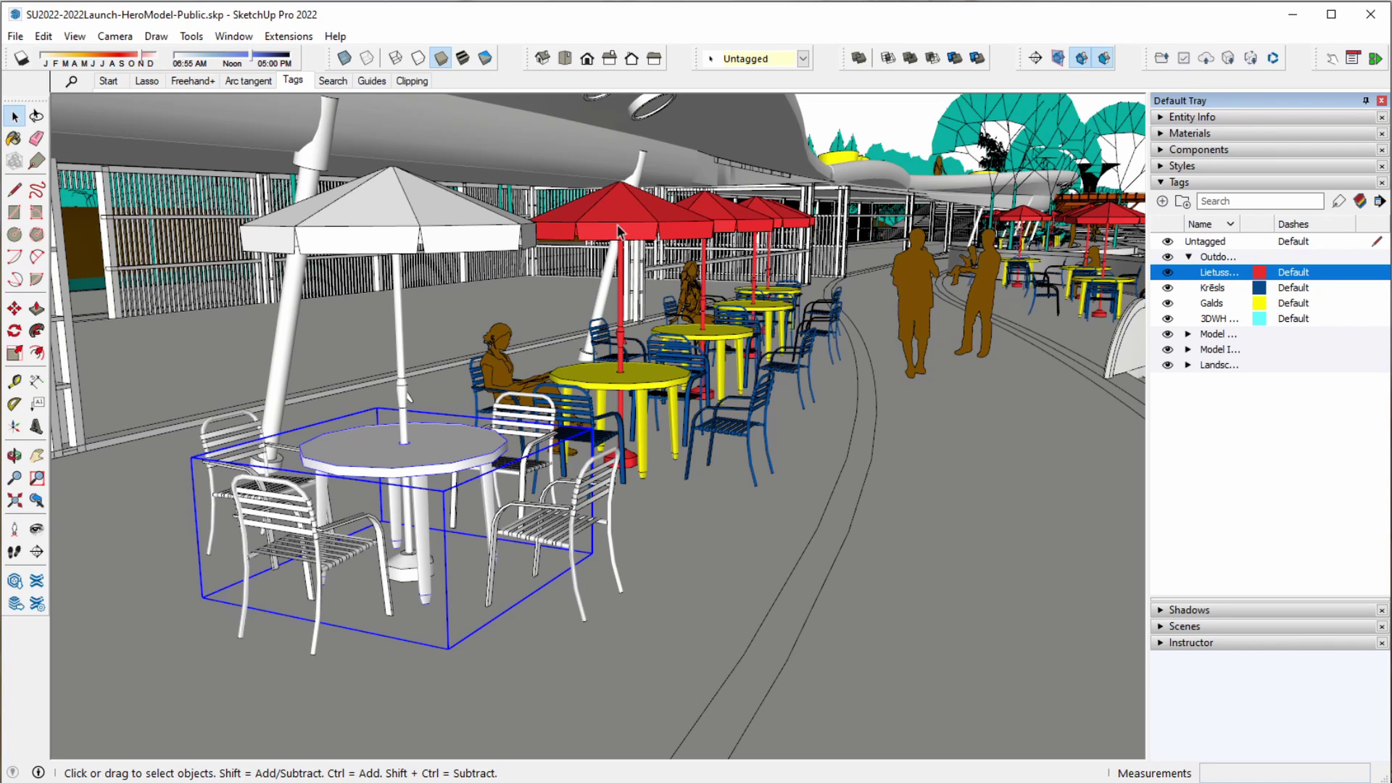
- Recolour the Lietussargs tag from red to a deep orange, then deselect the tag
{"action": "left_click", "coordinate": [1259, 276]}
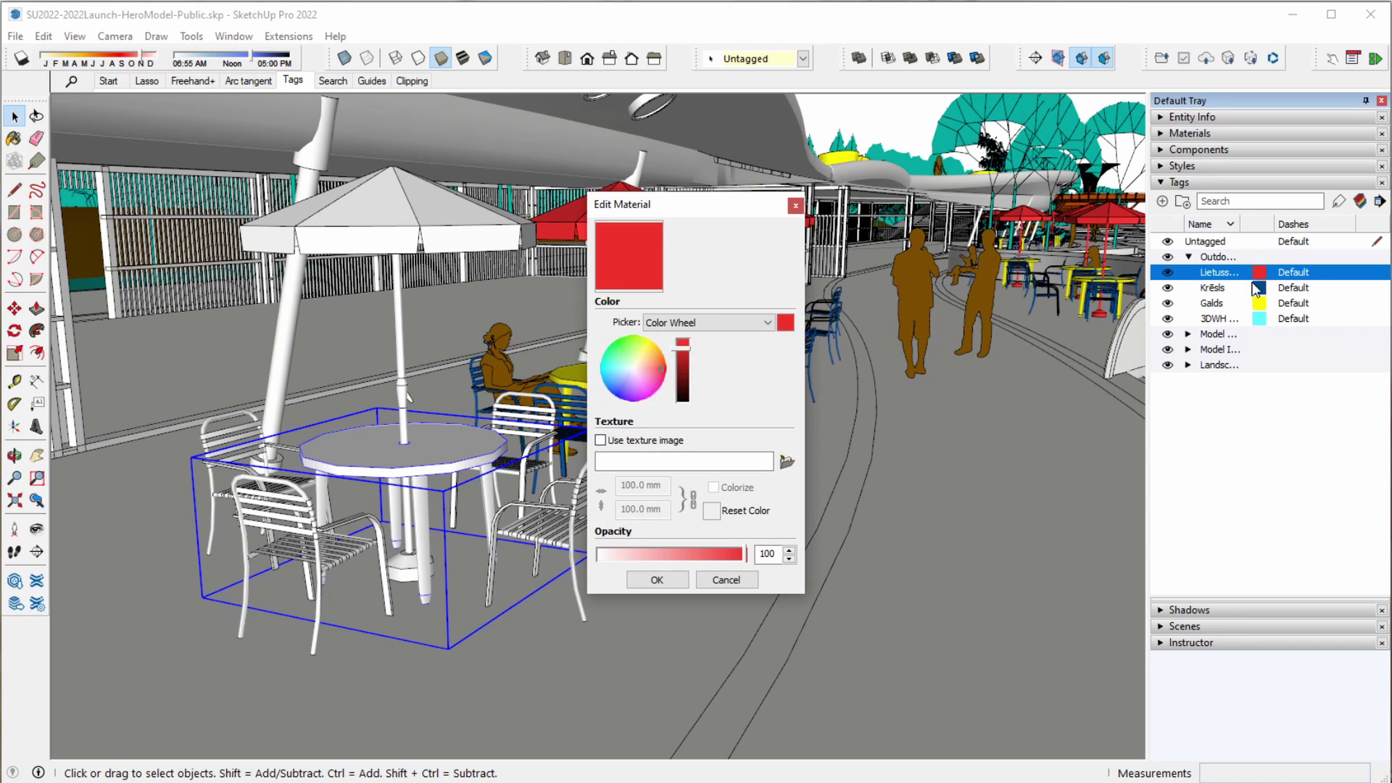
{"action": "left_click", "coordinate": [651, 359]}
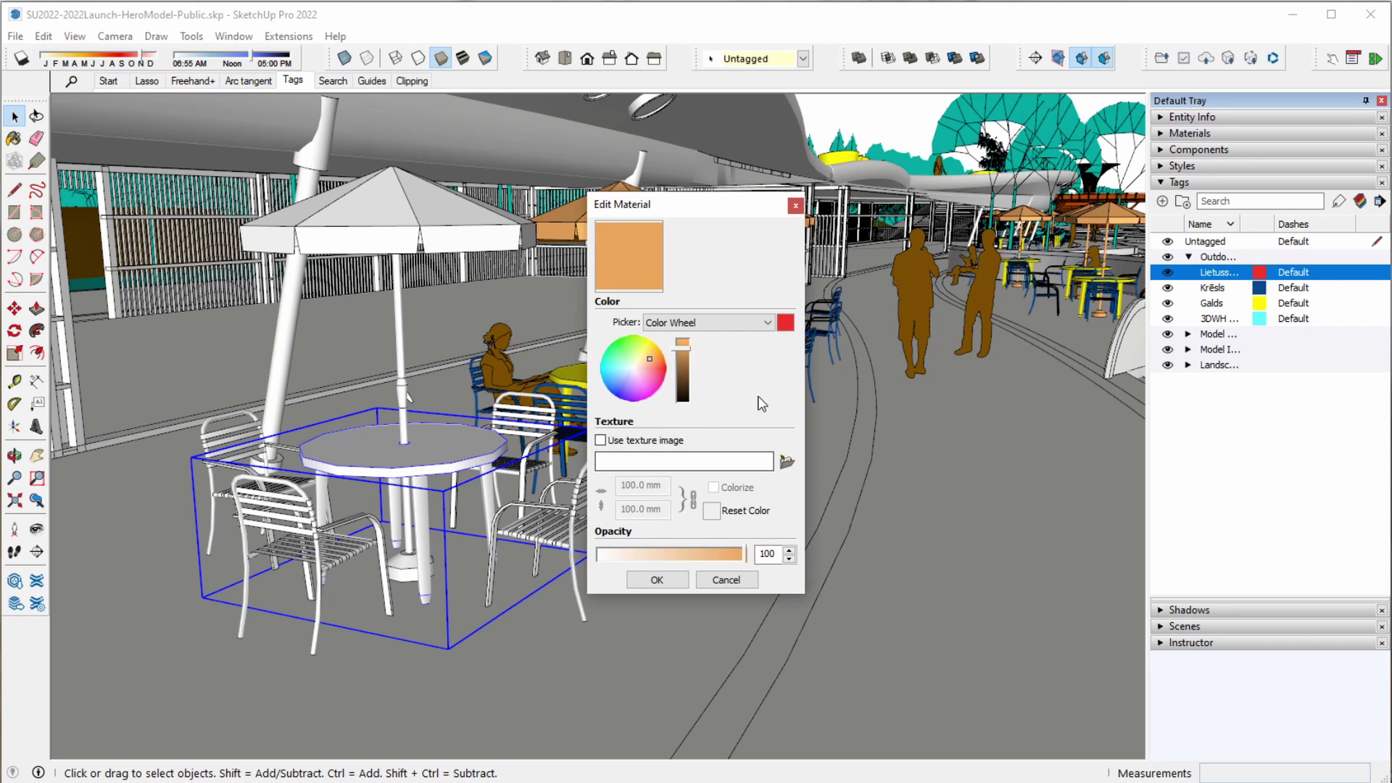
{"action": "left_click", "coordinate": [651, 362]}
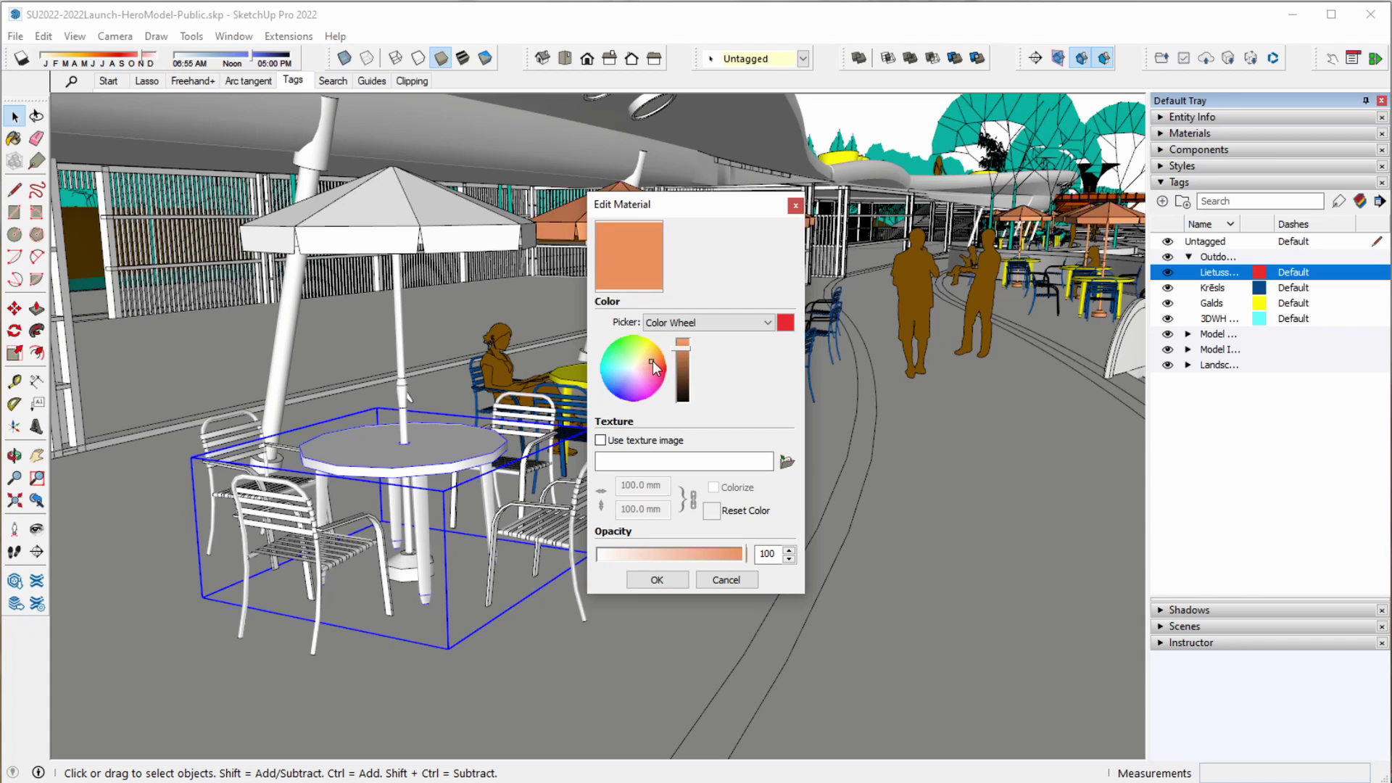
{"action": "left_click", "coordinate": [657, 580]}
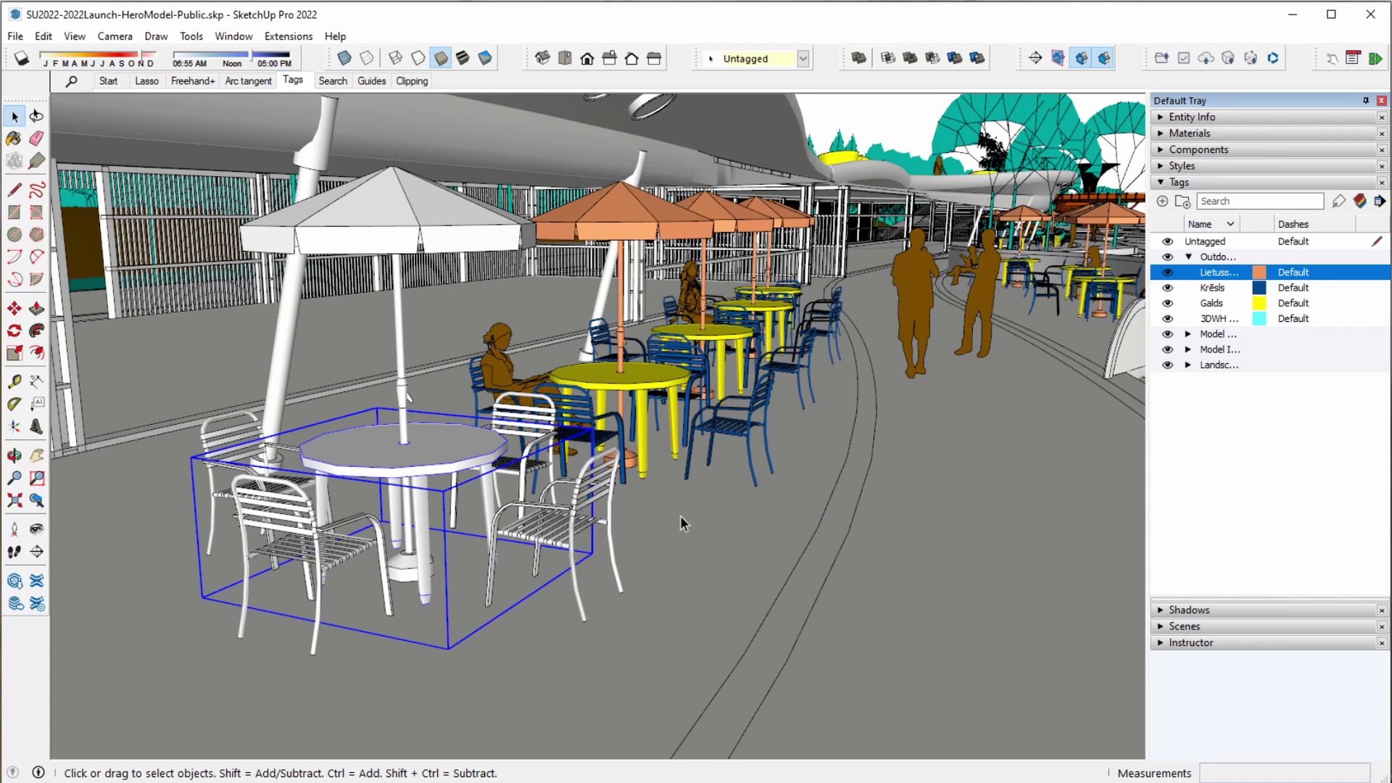
{"action": "left_click", "coordinate": [1227, 471]}
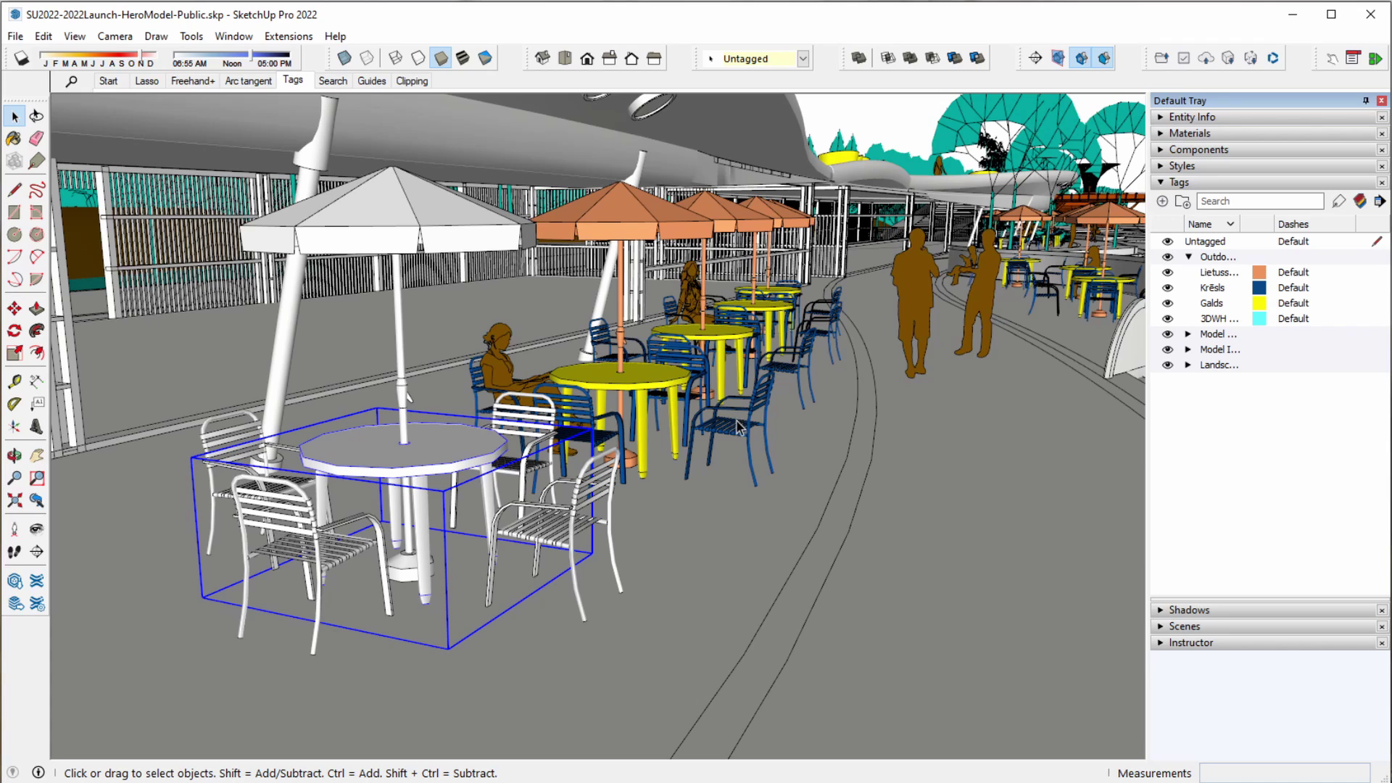
- Select the front umbrella-and-table group and check its current tag in Entity Info
{"action": "left_click", "coordinate": [388, 223]}
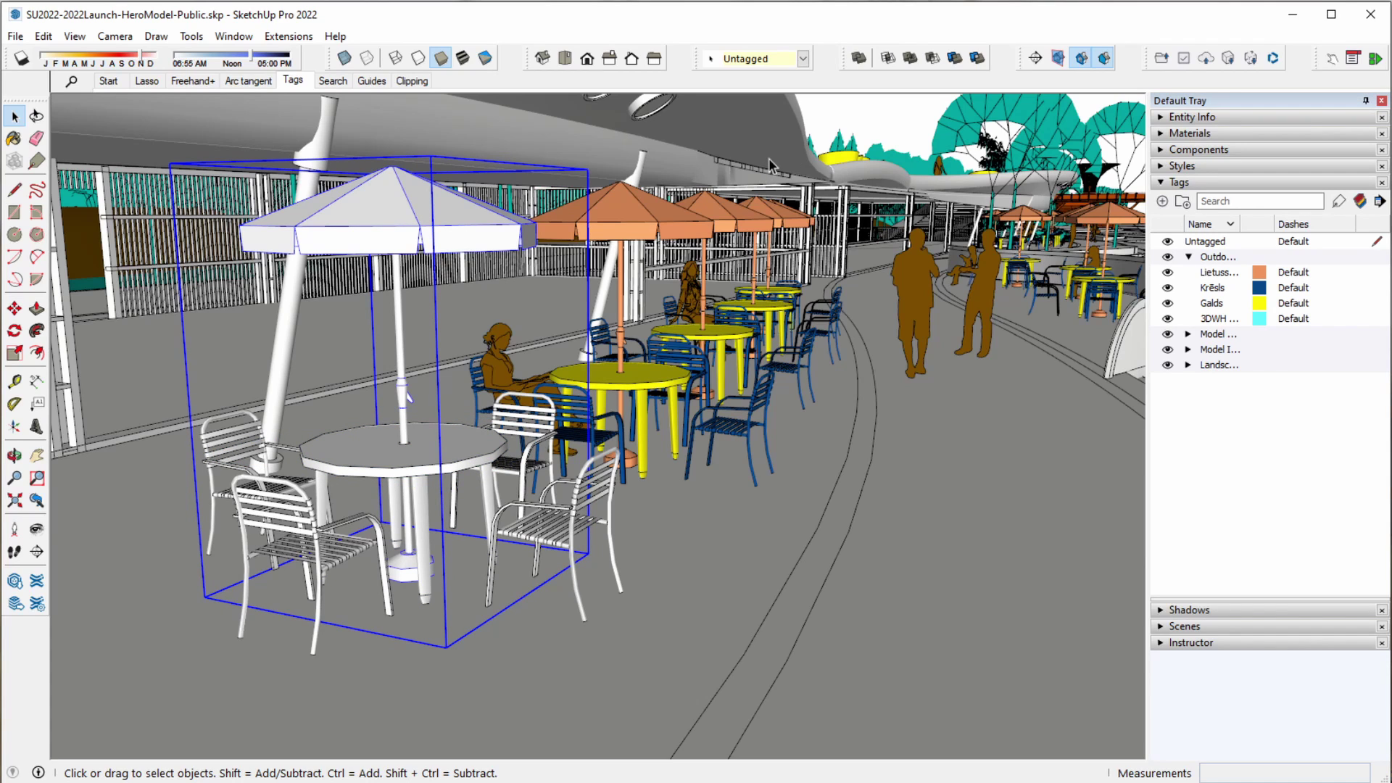
{"action": "left_click", "coordinate": [803, 59]}
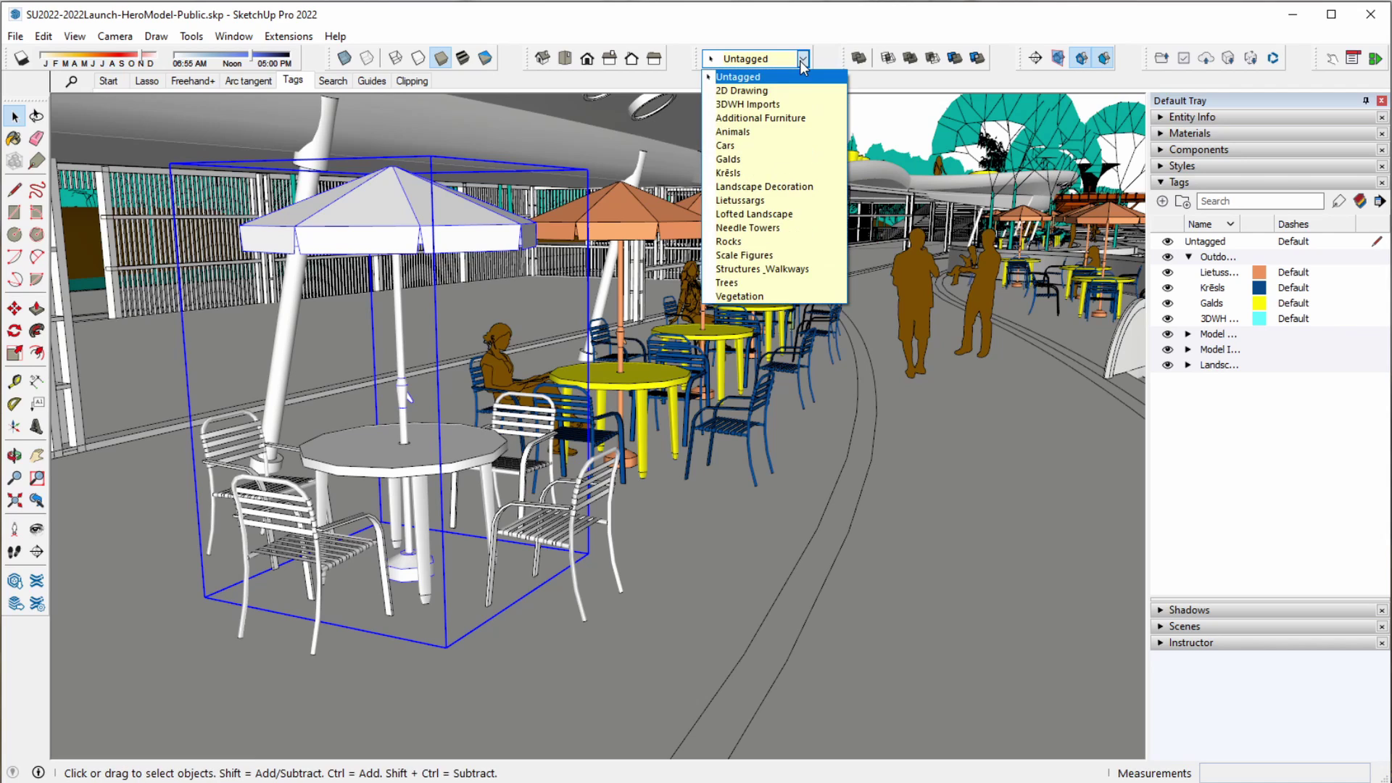
{"action": "left_click", "coordinate": [802, 61]}
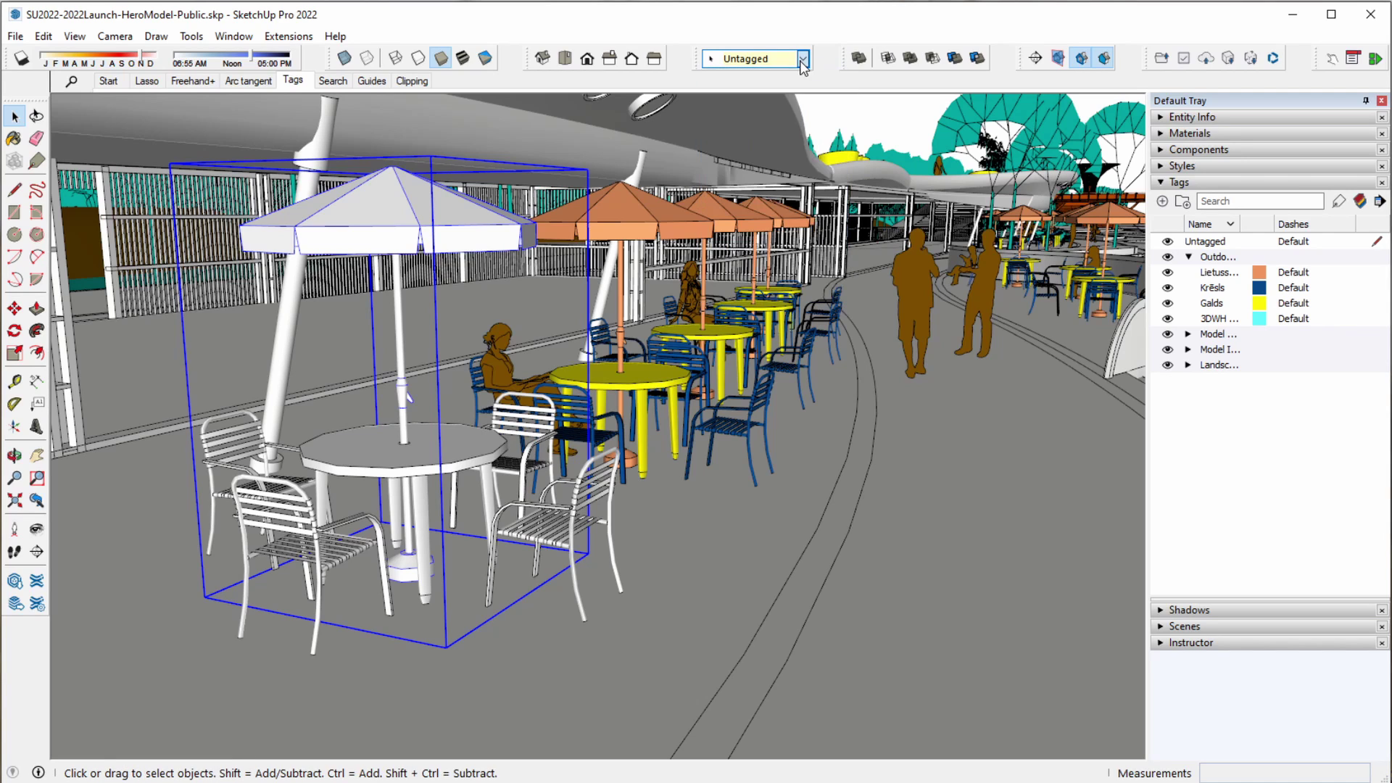
{"action": "left_click", "coordinate": [1230, 116]}
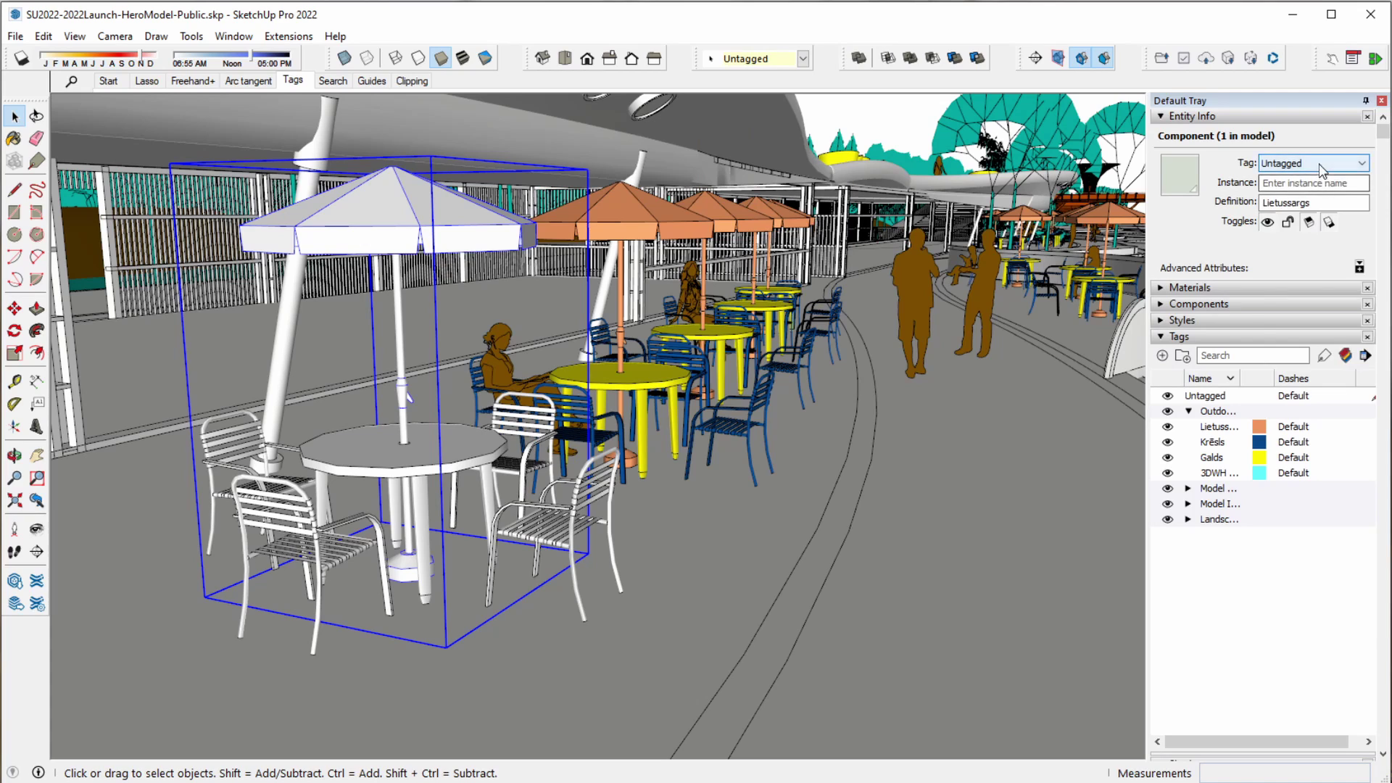
{"action": "left_click", "coordinate": [1320, 163]}
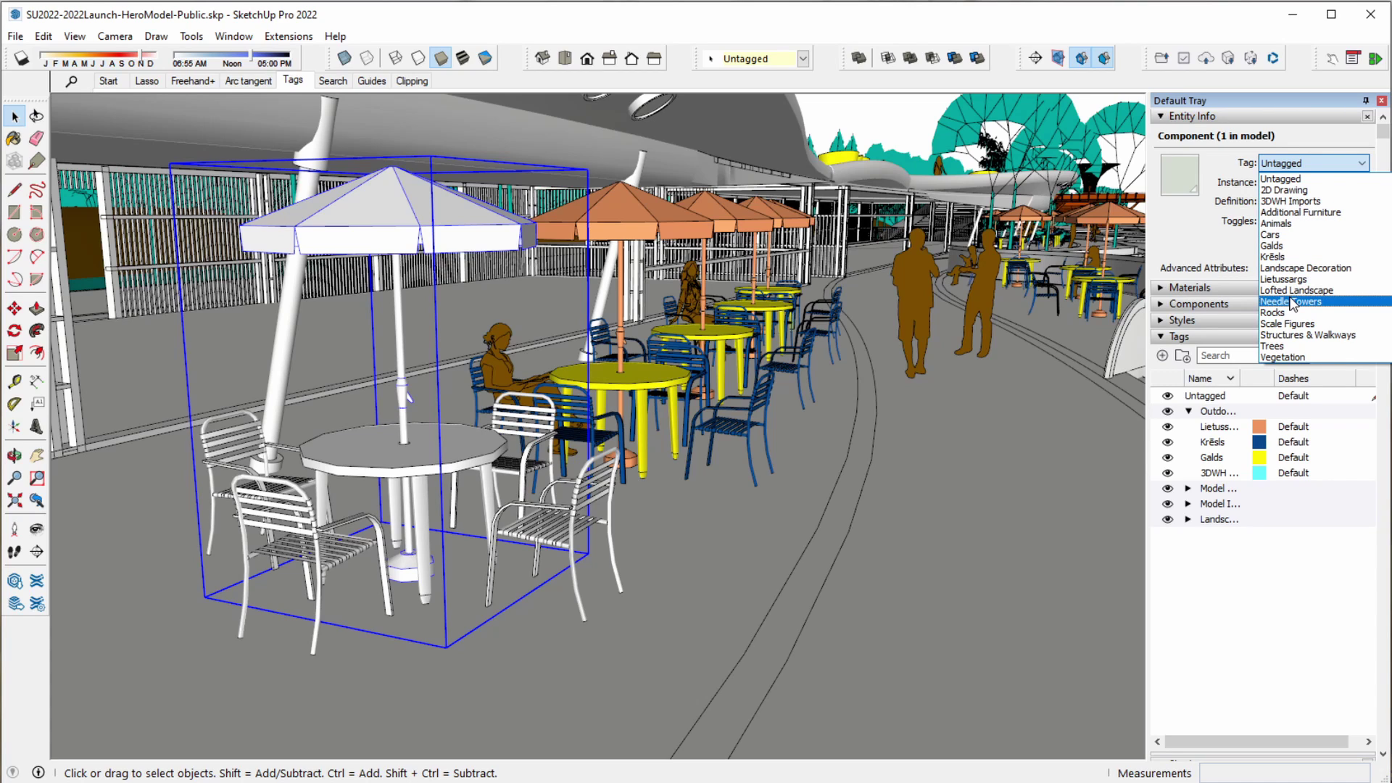
{"action": "left_click", "coordinate": [1175, 589]}
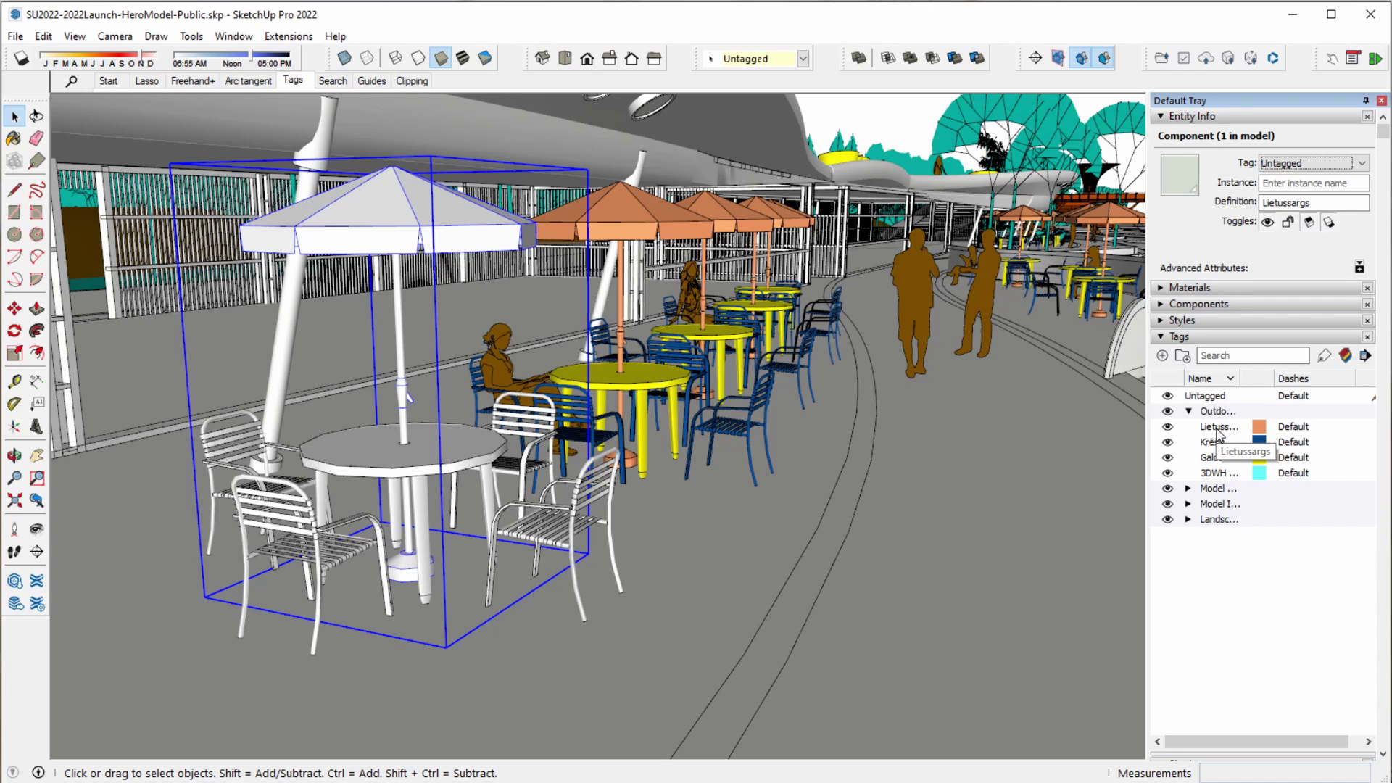
- Apply the Lietussargs tag to the white front umbrella with the Tag tool
{"action": "left_click", "coordinate": [1221, 428]}
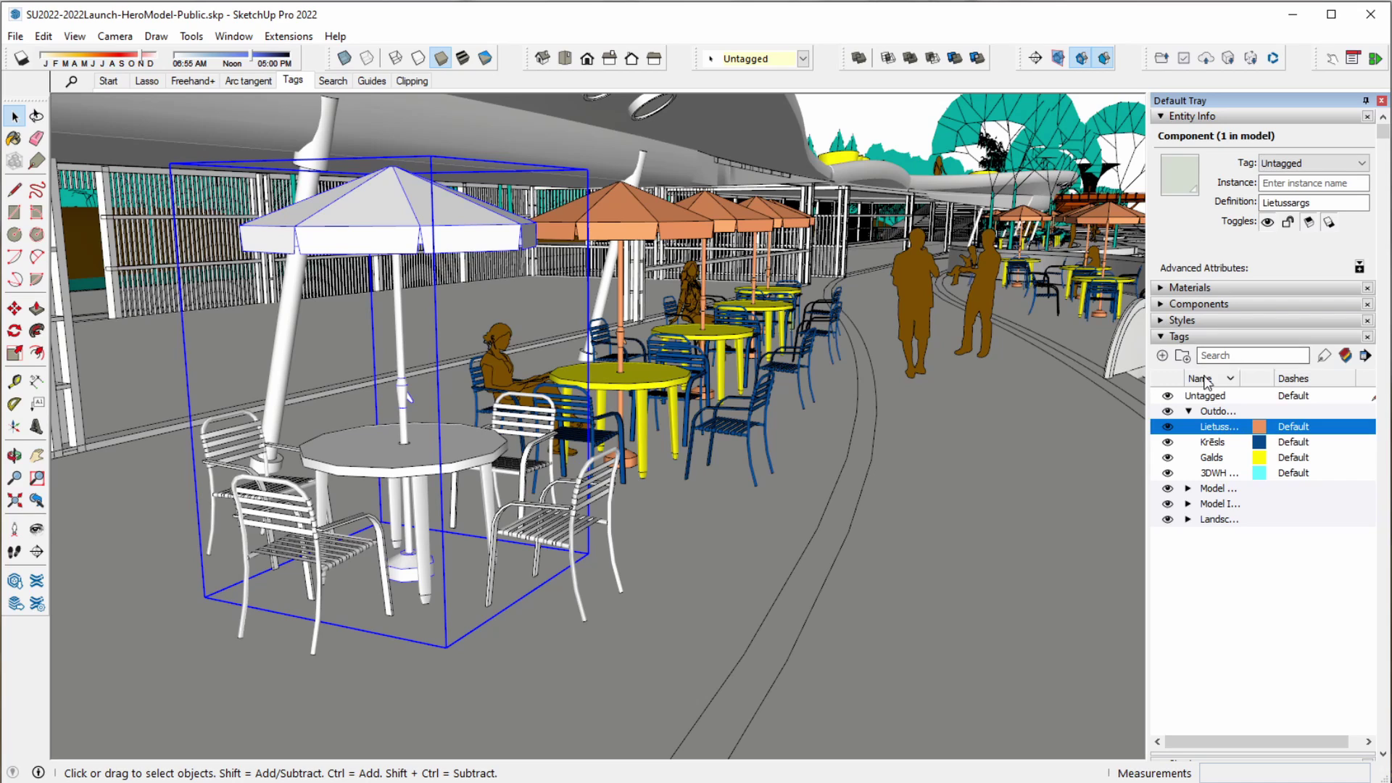
{"action": "left_click", "coordinate": [1331, 358]}
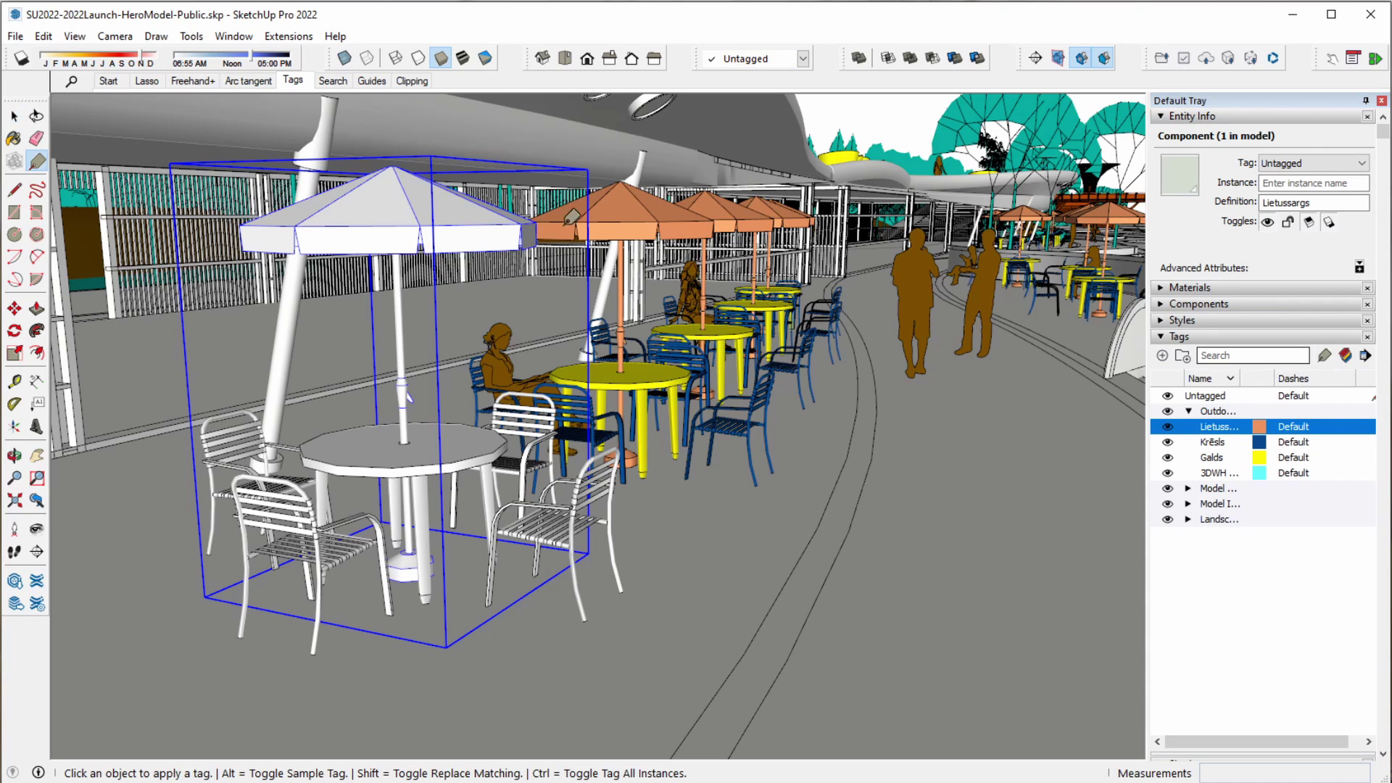
{"action": "left_click", "coordinate": [471, 217]}
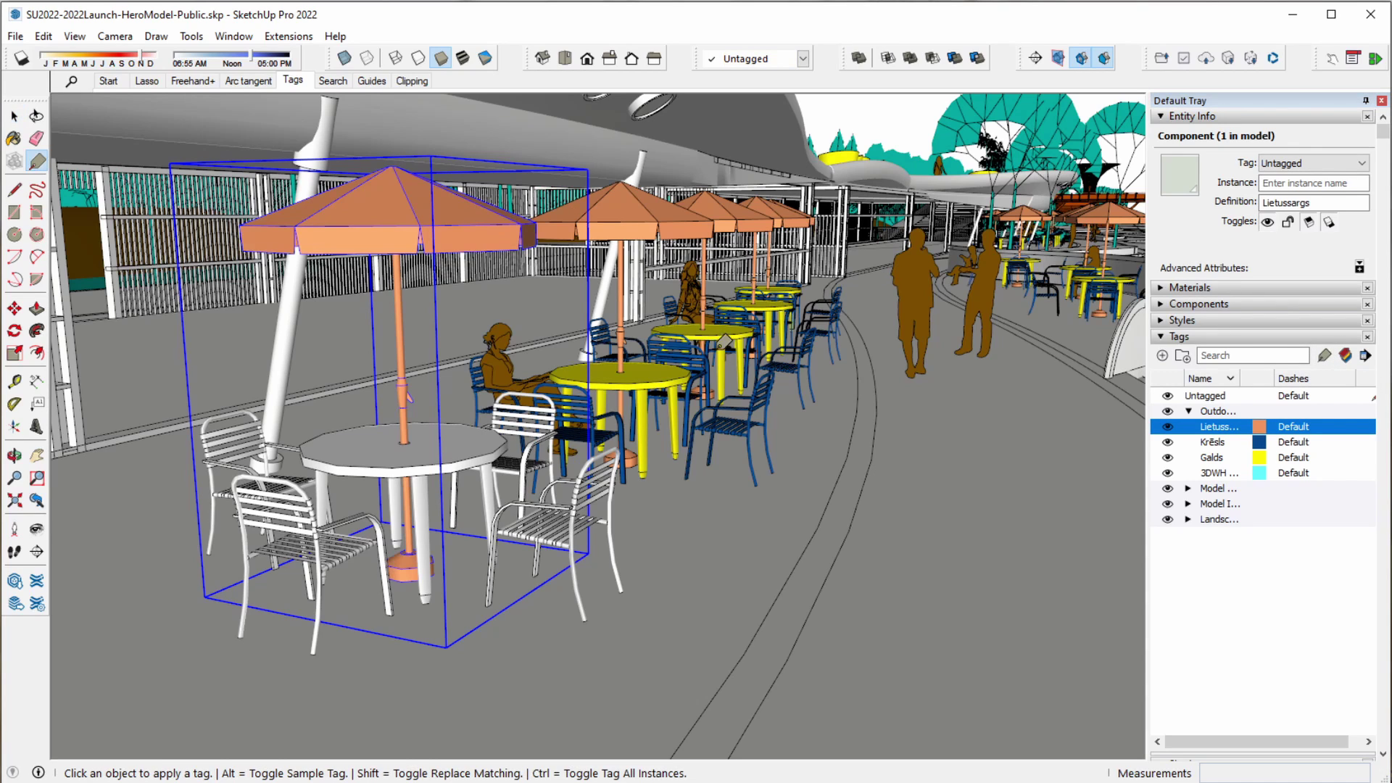
{"action": "key", "text": "space"}
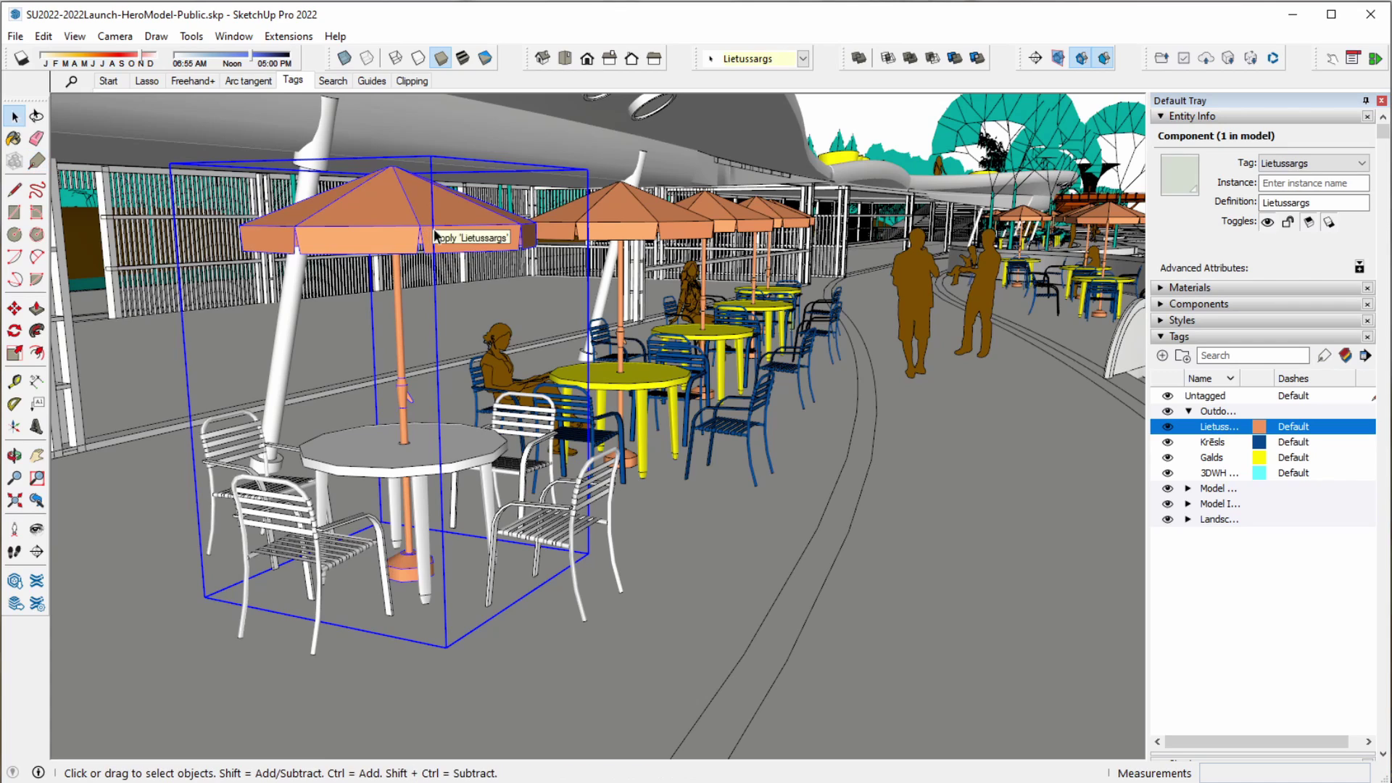
{"action": "key", "text": "ctrl+t"}
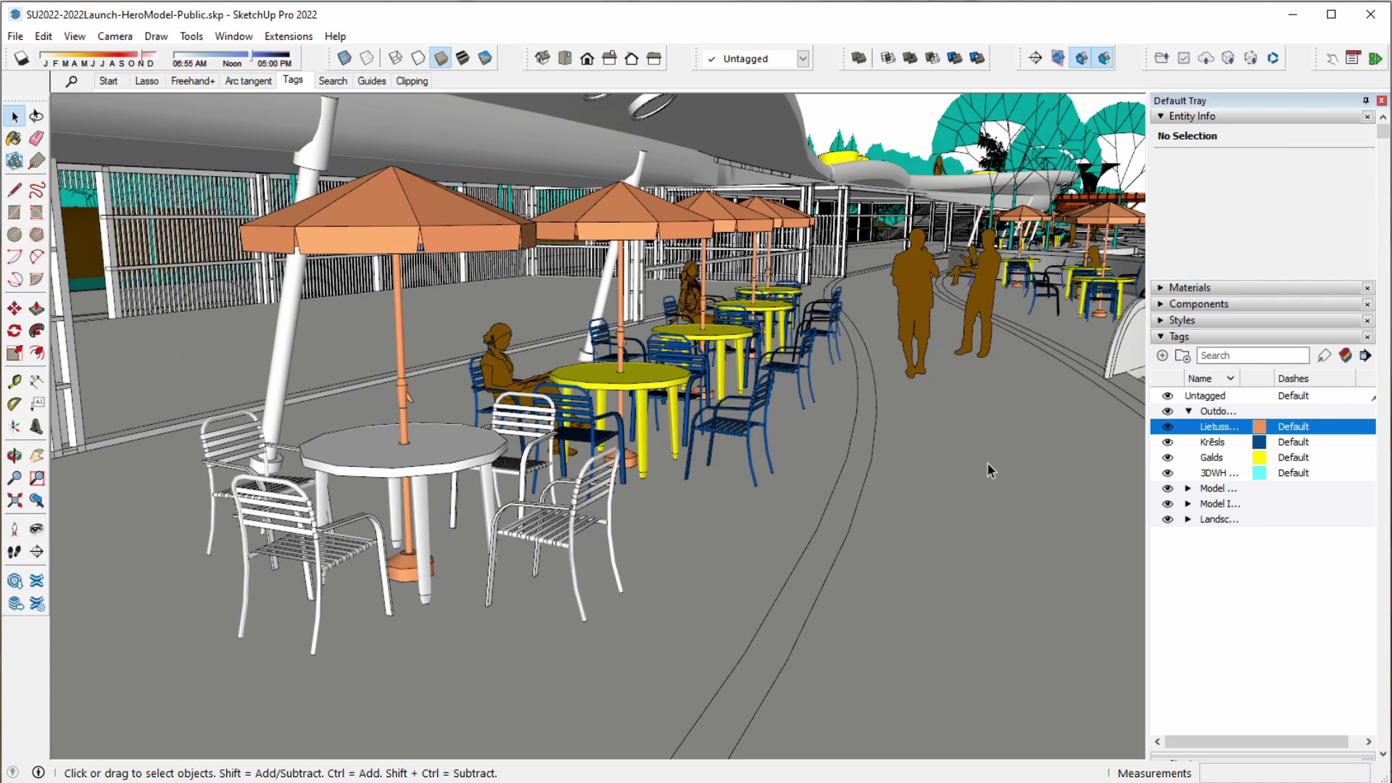
- Tag the front white chairs Krēsls so they show blue
{"action": "left_click", "coordinate": [1215, 443]}
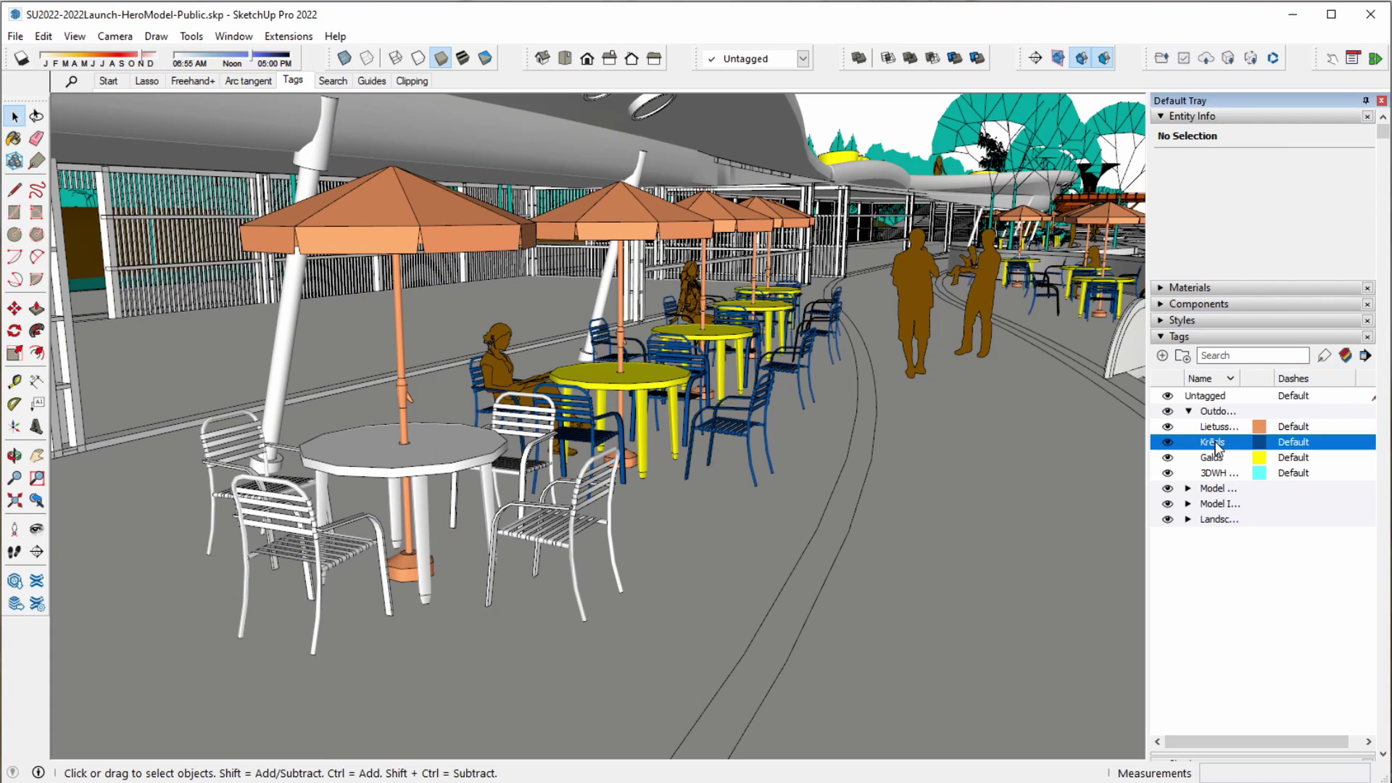
{"action": "left_click", "coordinate": [1325, 357]}
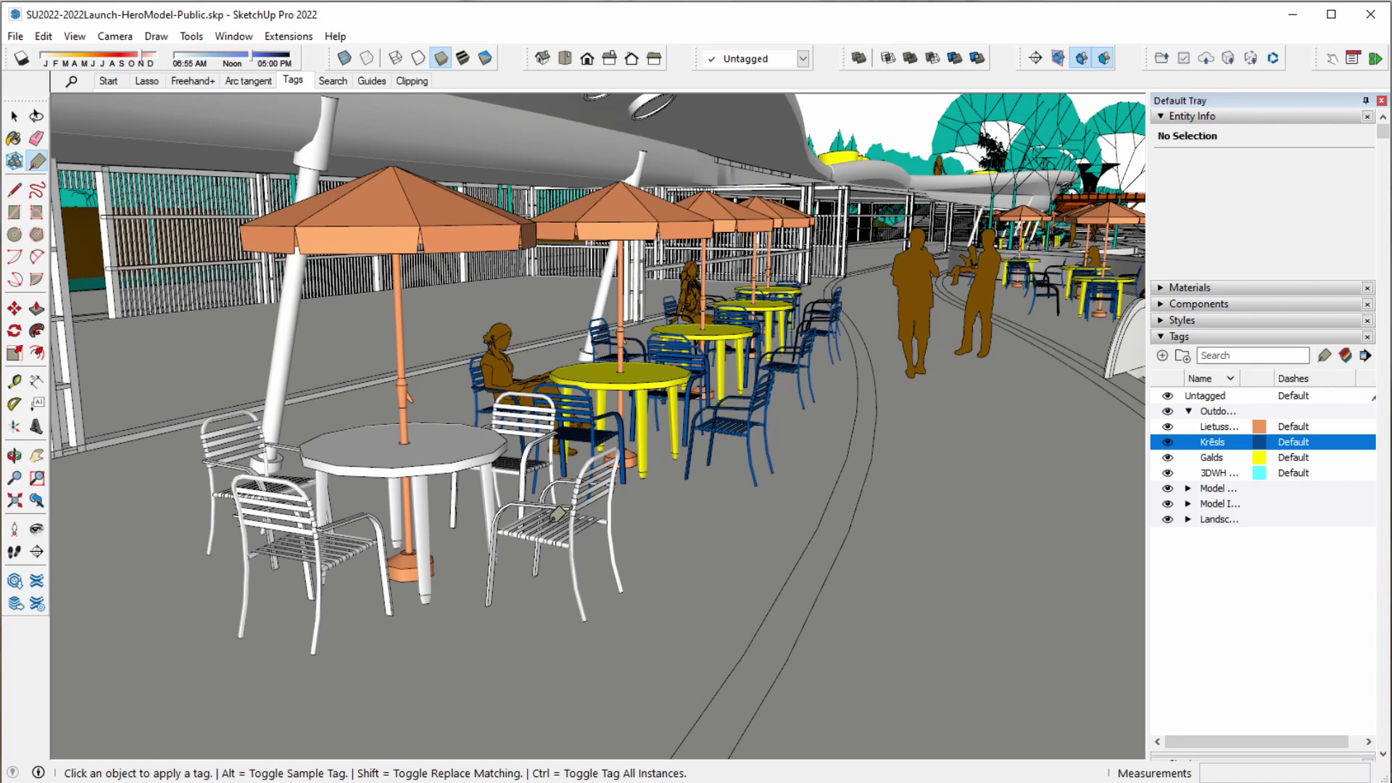
{"action": "left_click", "coordinate": [549, 436]}
{"action": "left_click", "coordinate": [536, 444]}
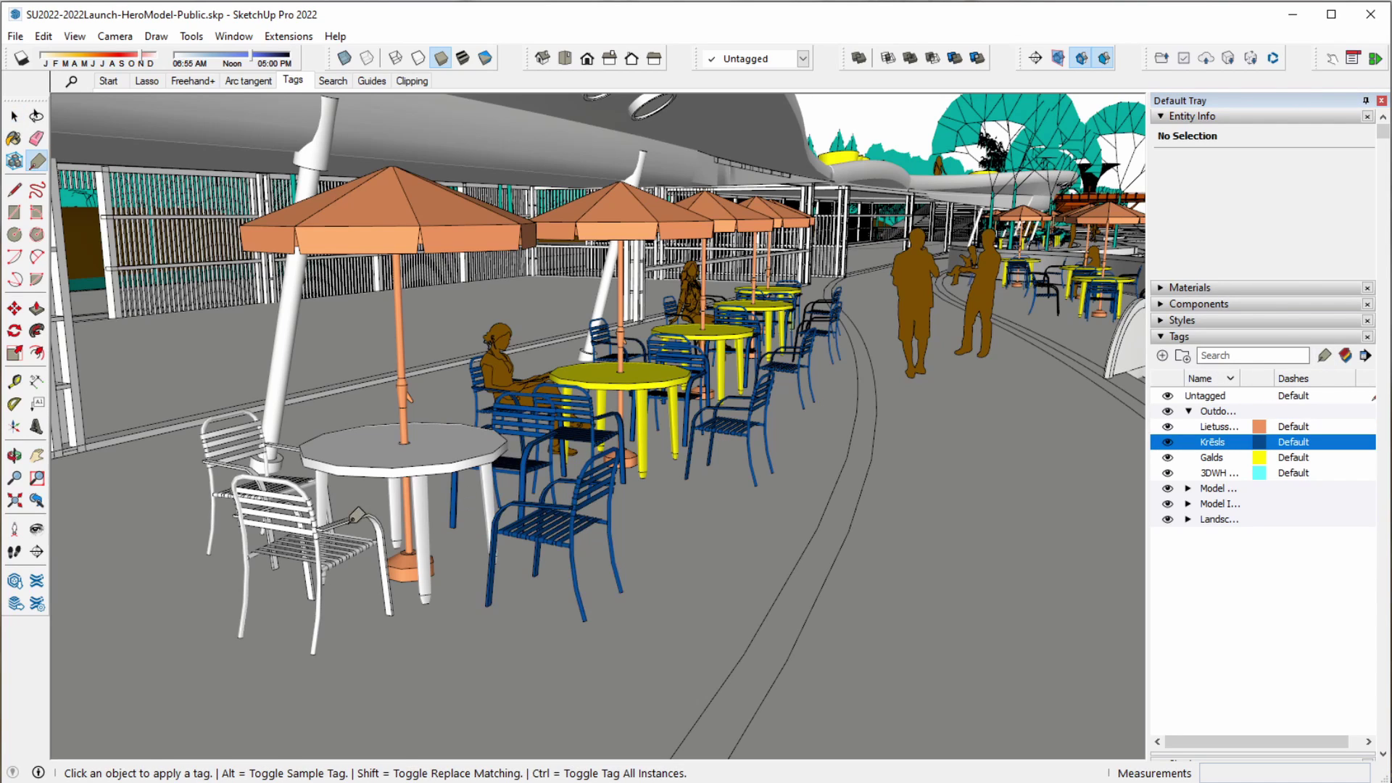
{"action": "left_click", "coordinate": [310, 521]}
{"action": "left_click", "coordinate": [246, 422]}
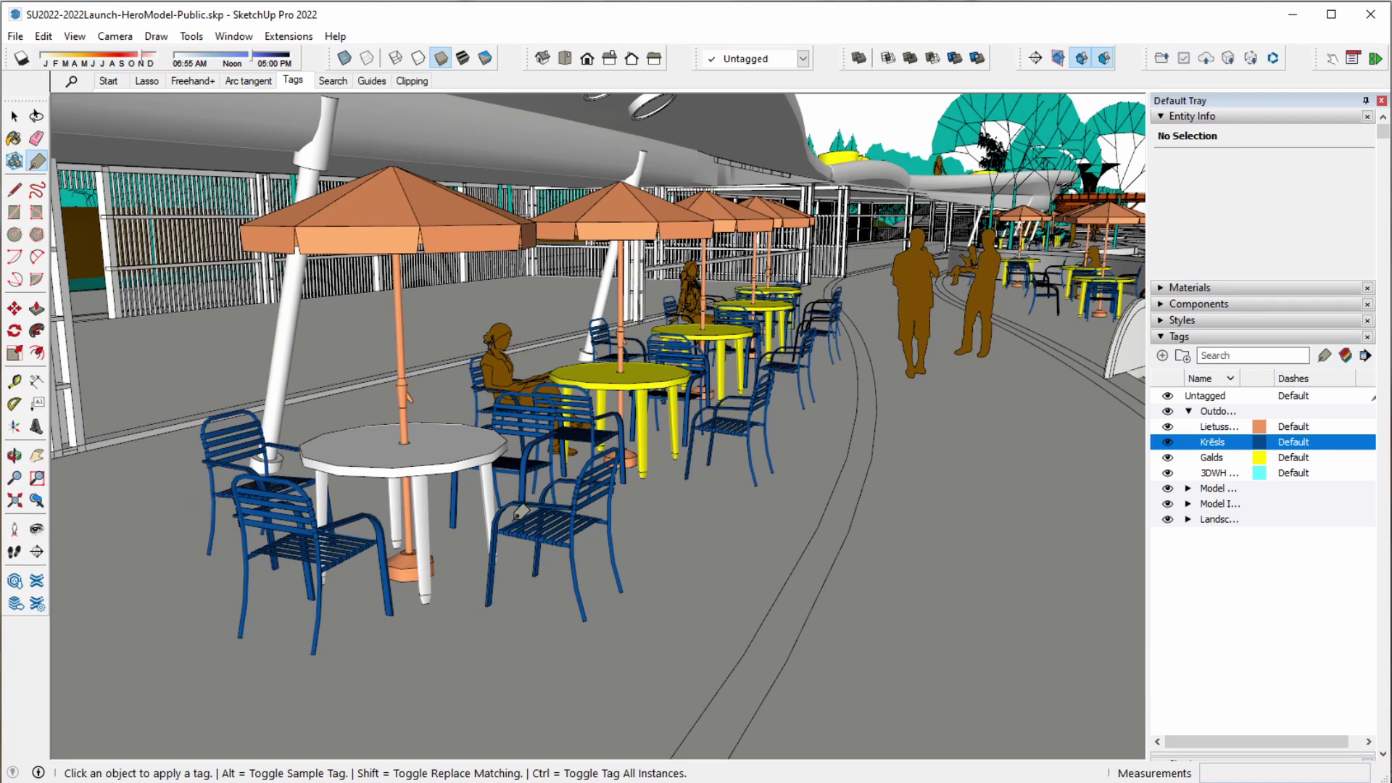
- Tag the front white table Galds, then select everything tagged Galds
{"action": "left_click", "coordinate": [1213, 458]}
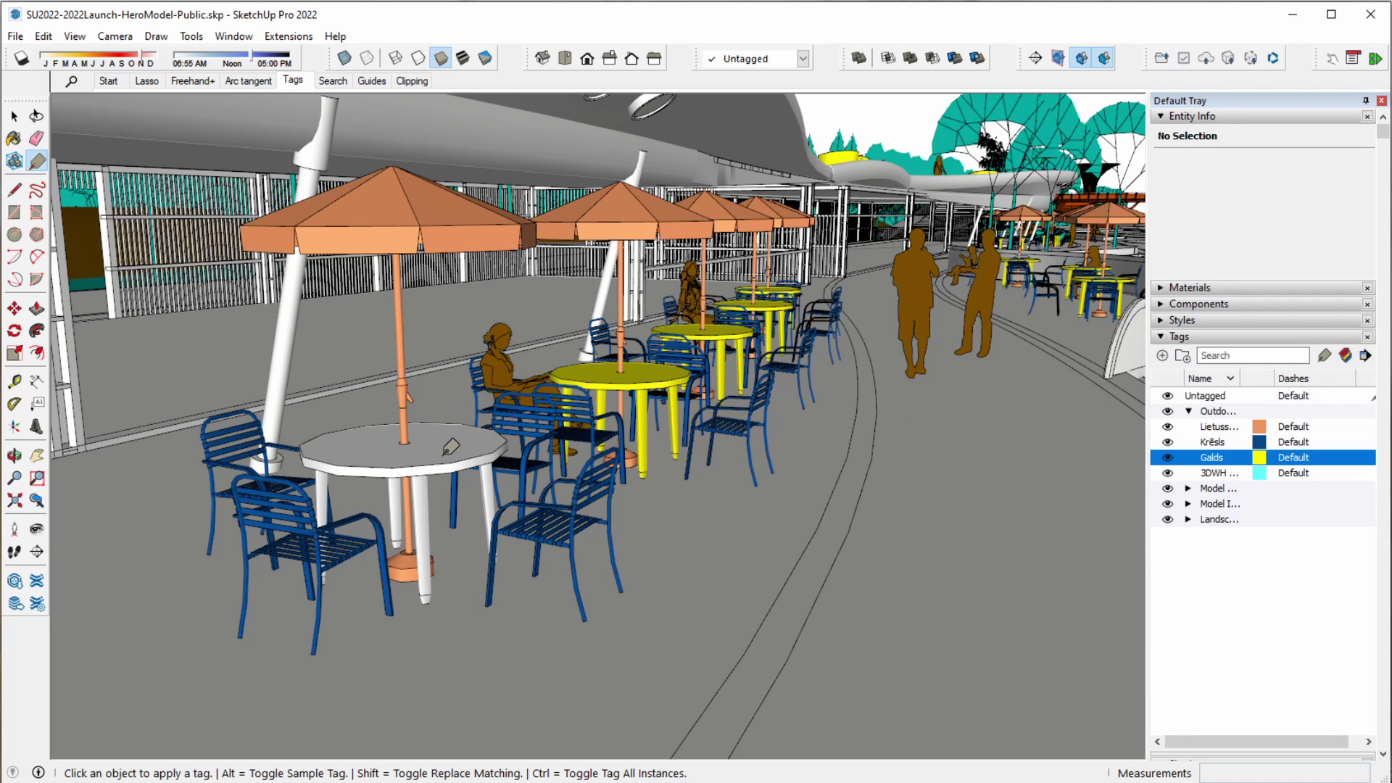
{"action": "left_click", "coordinate": [450, 445]}
{"action": "left_click", "coordinate": [15, 116]}
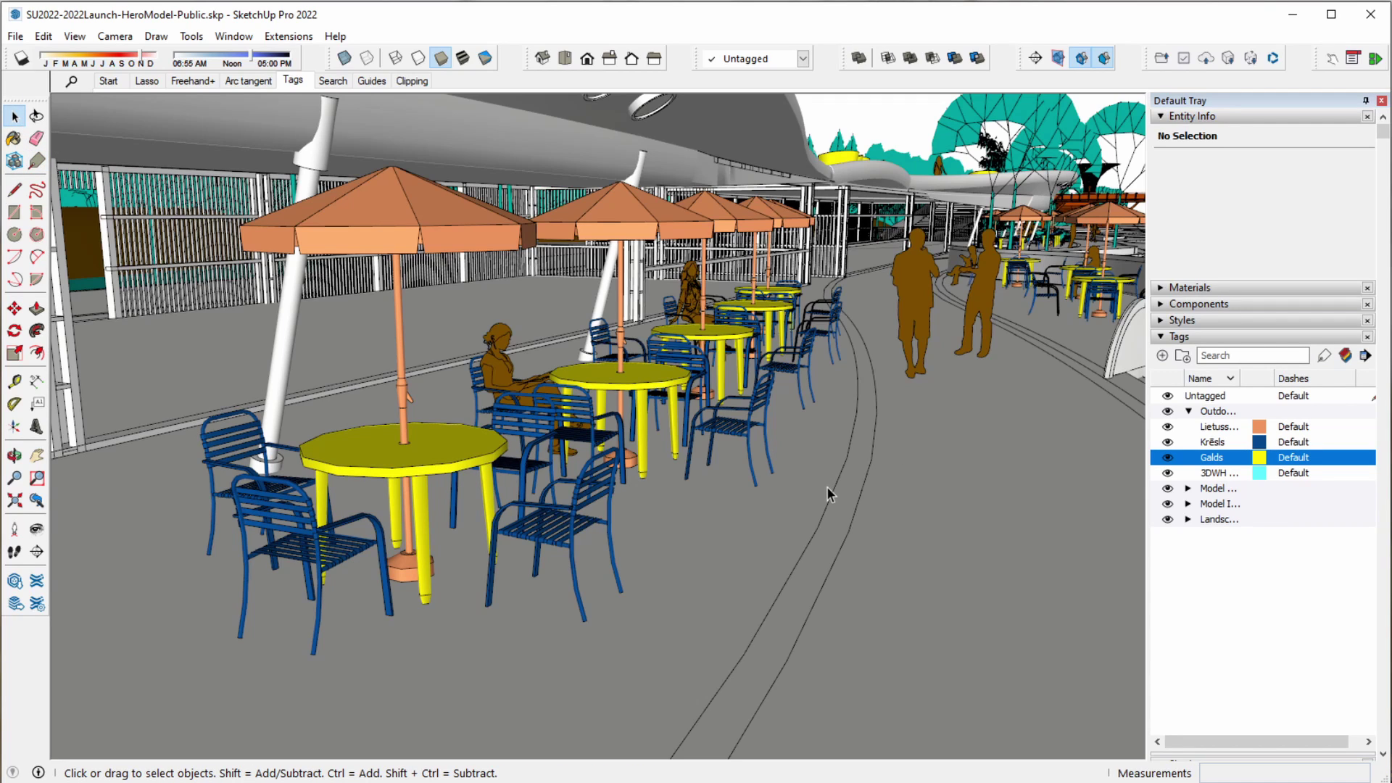
{"action": "right_click", "coordinate": [1214, 462]}
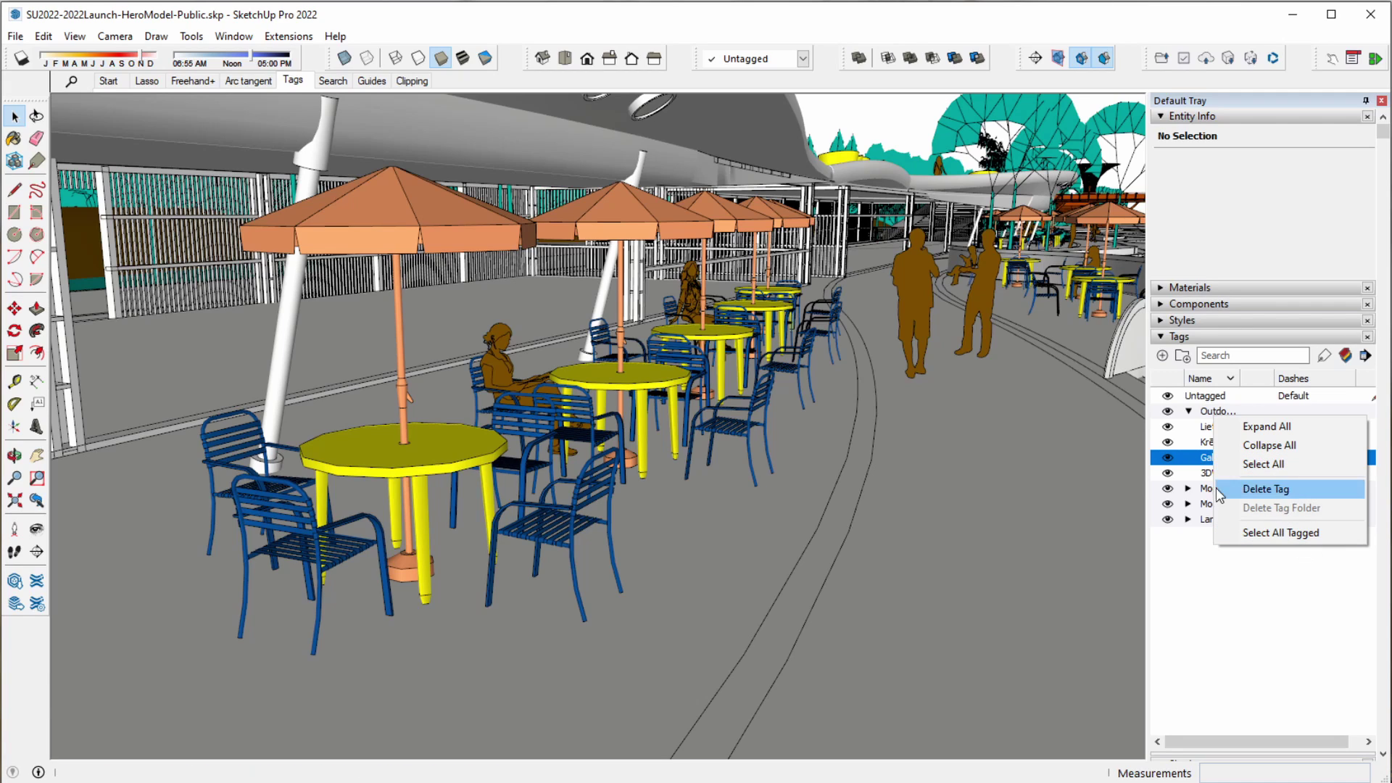
{"action": "left_click", "coordinate": [1308, 534]}
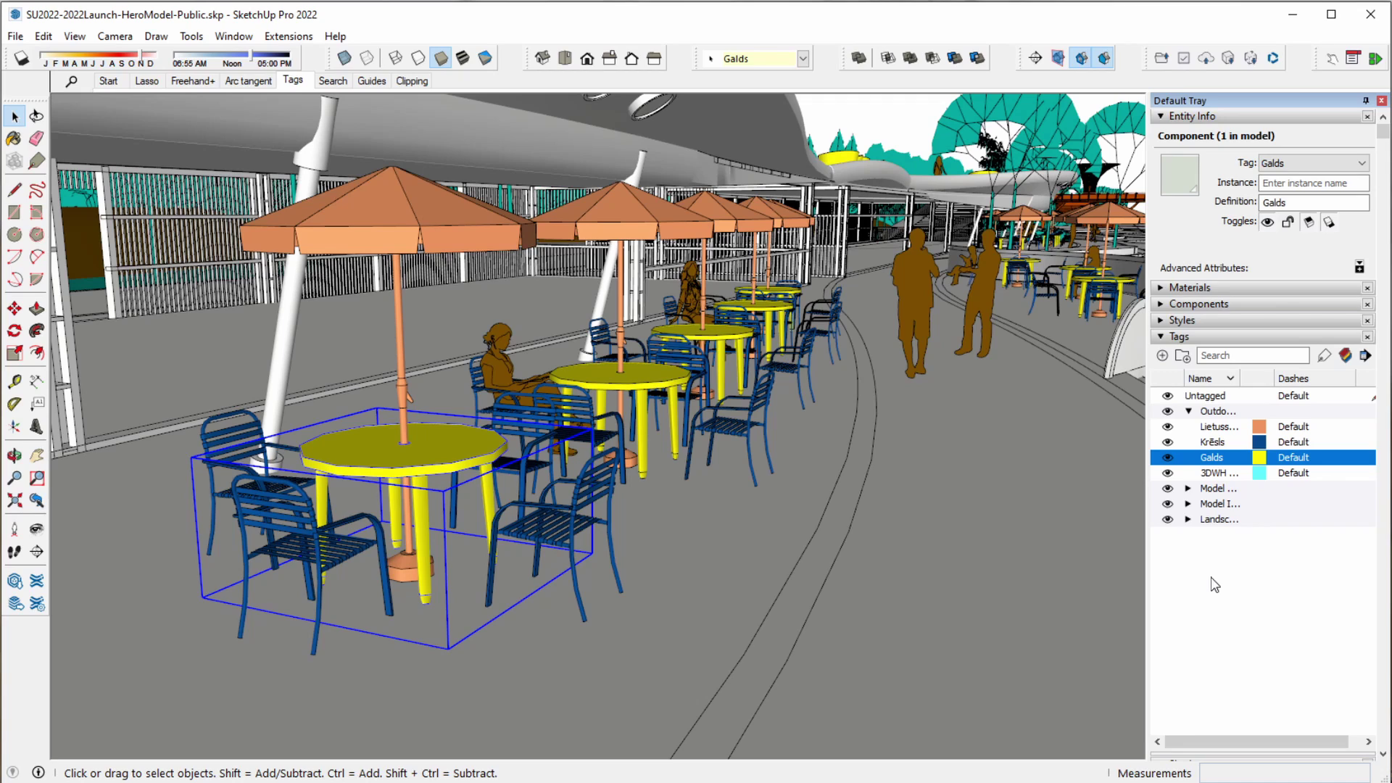
- Create a new orange tag named Āea mēbeles
{"action": "left_click", "coordinate": [1213, 584]}
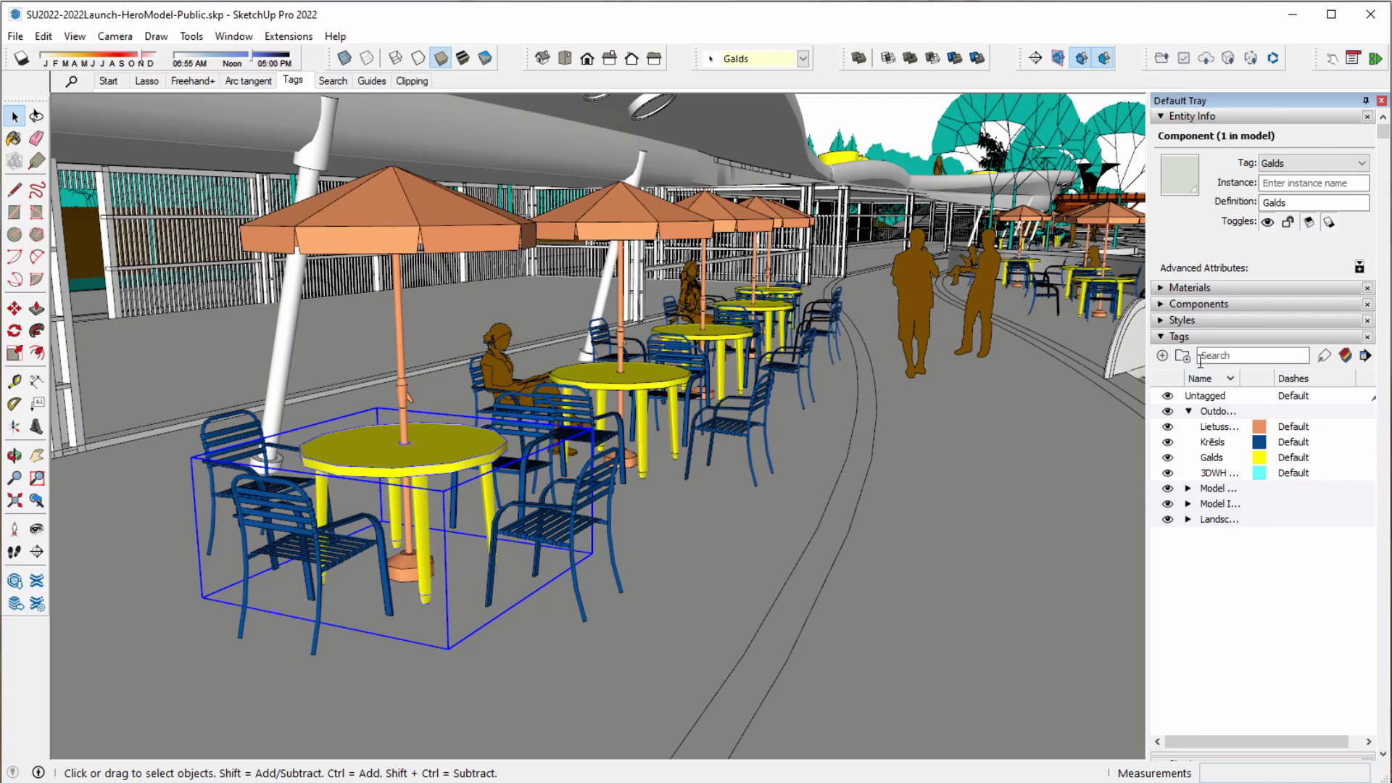
{"action": "left_click", "coordinate": [1164, 356]}
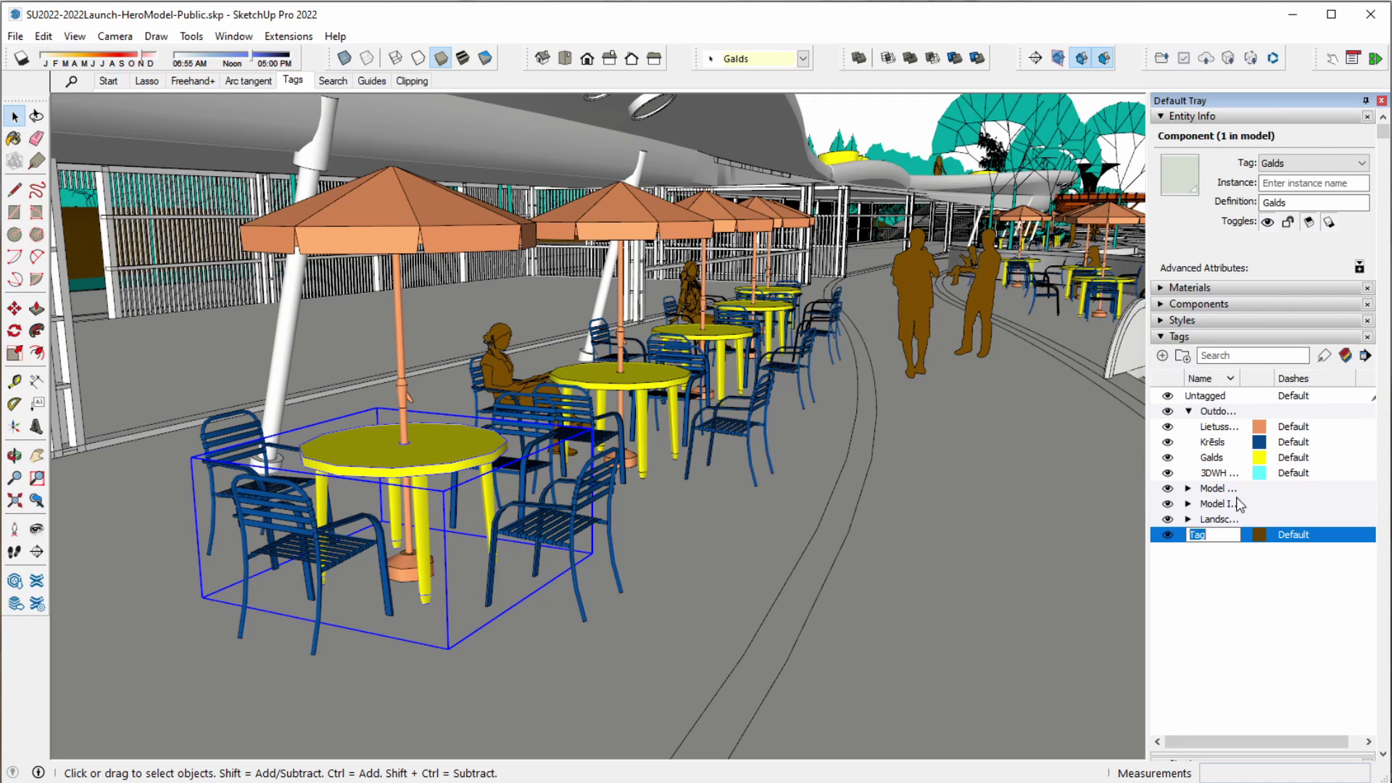
{"action": "type", "text": "M"}
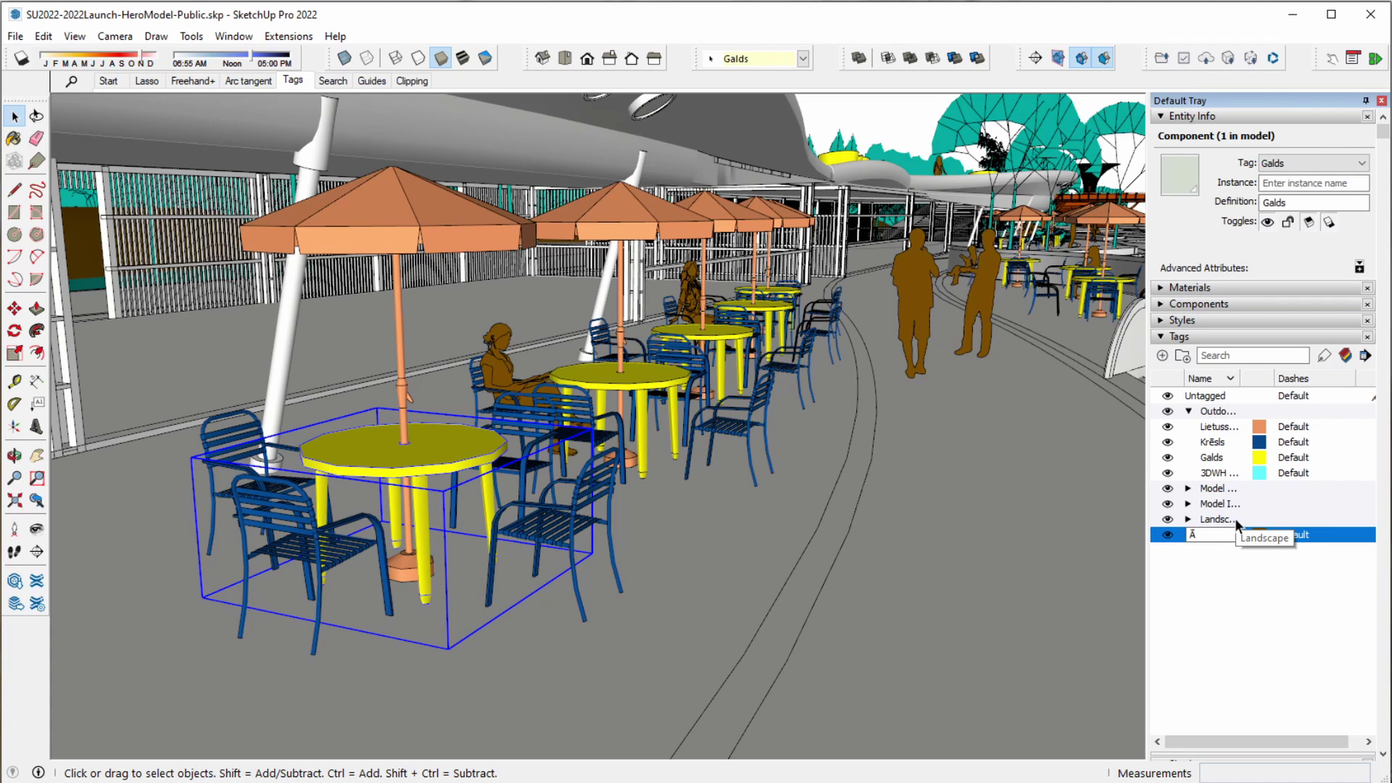
{"action": "type", "text": "ea mēbel"}
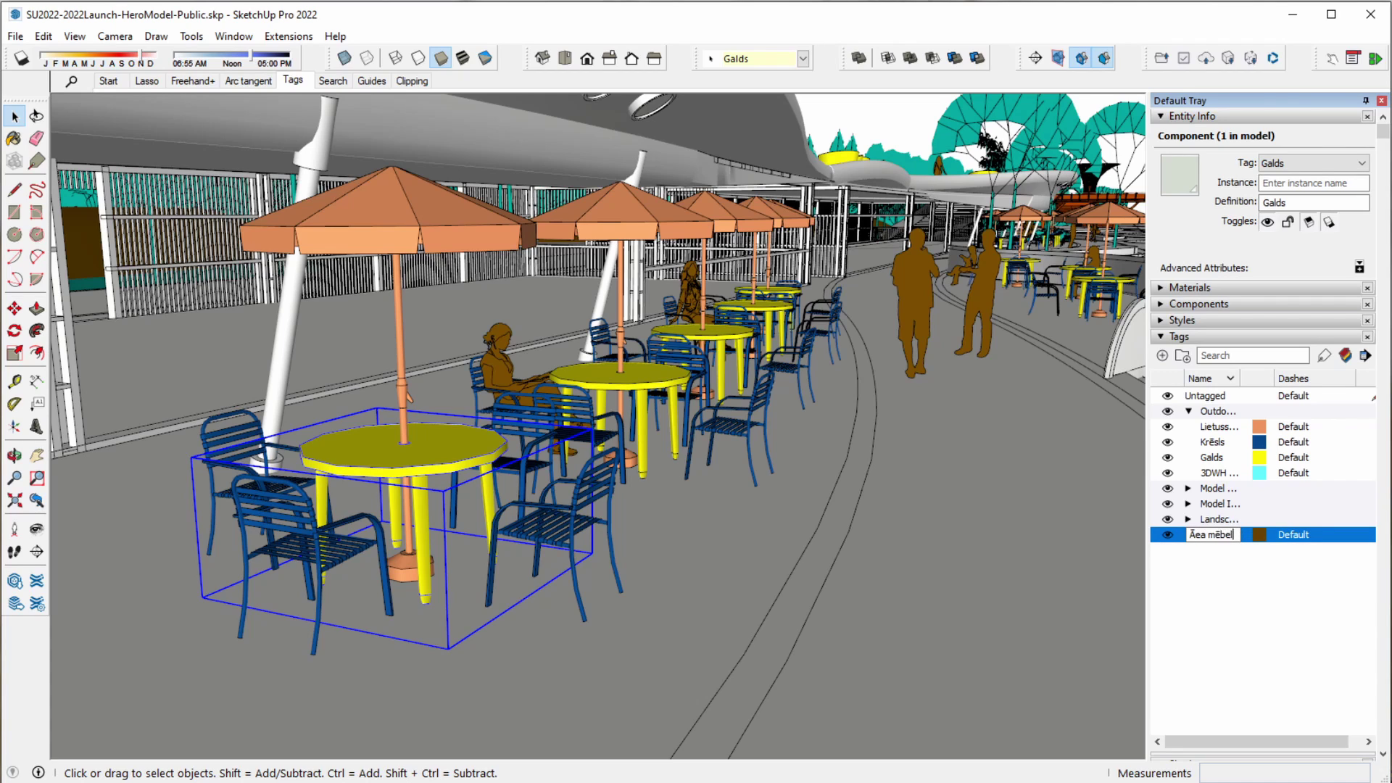
{"action": "type", "text": "es"}
{"action": "left_click", "coordinate": [1262, 628]}
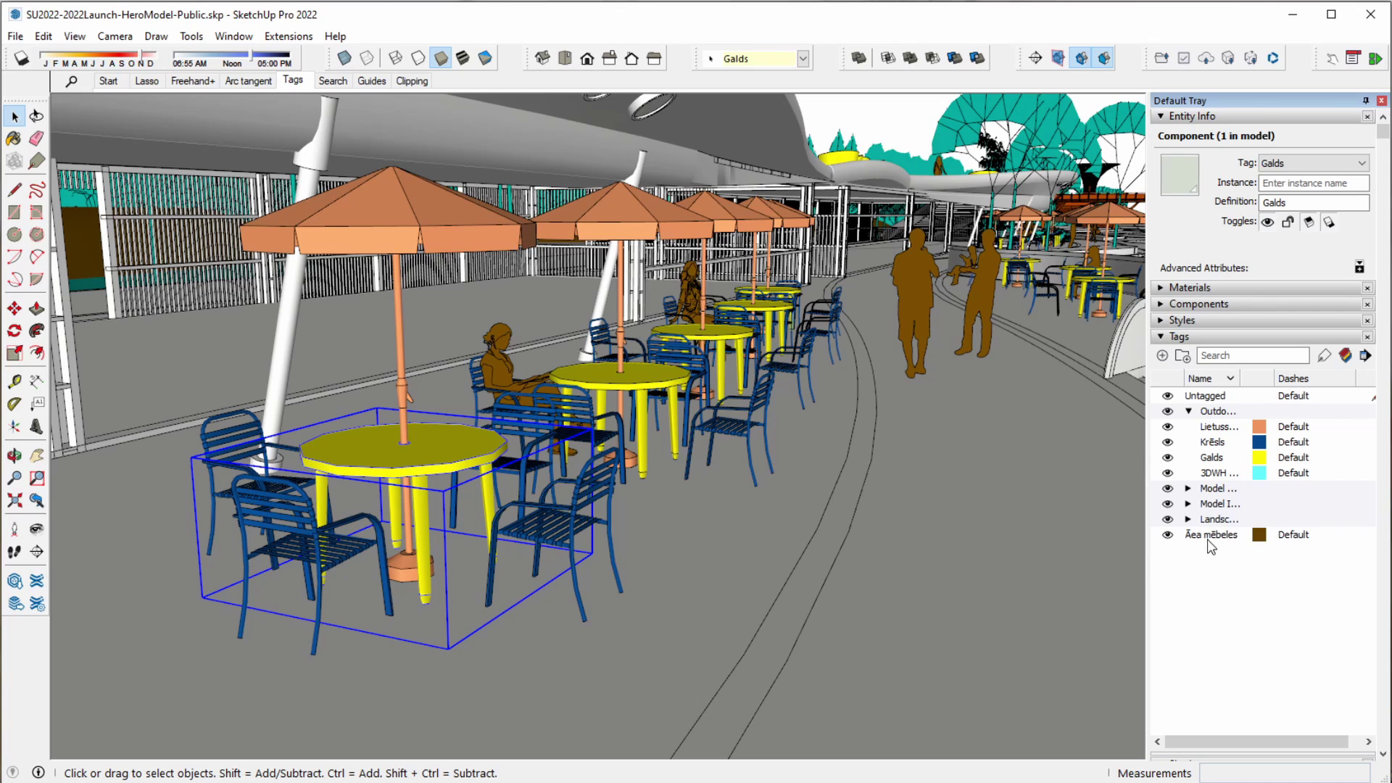
{"action": "left_click", "coordinate": [1231, 545]}
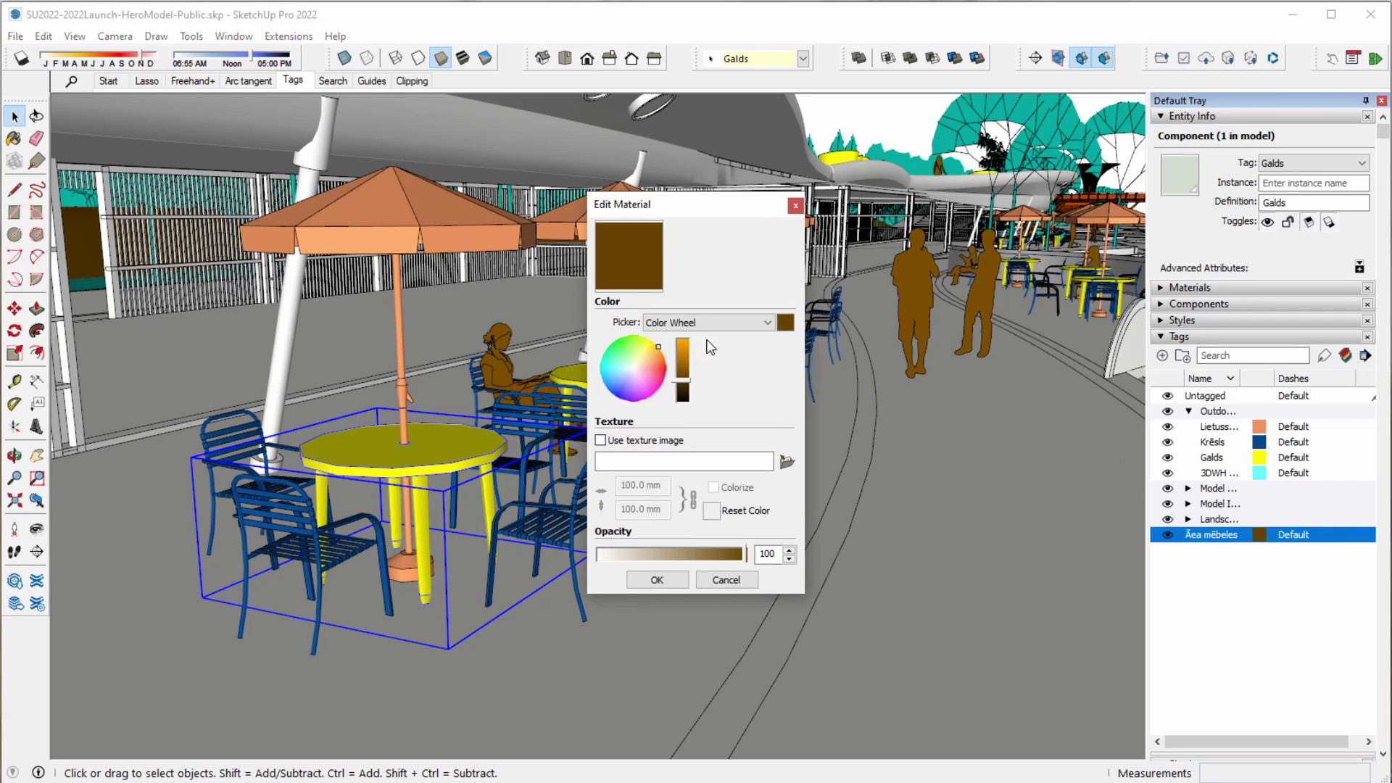
{"action": "left_click_drag", "start_coordinate": [652, 367], "coordinate": [671, 360]}
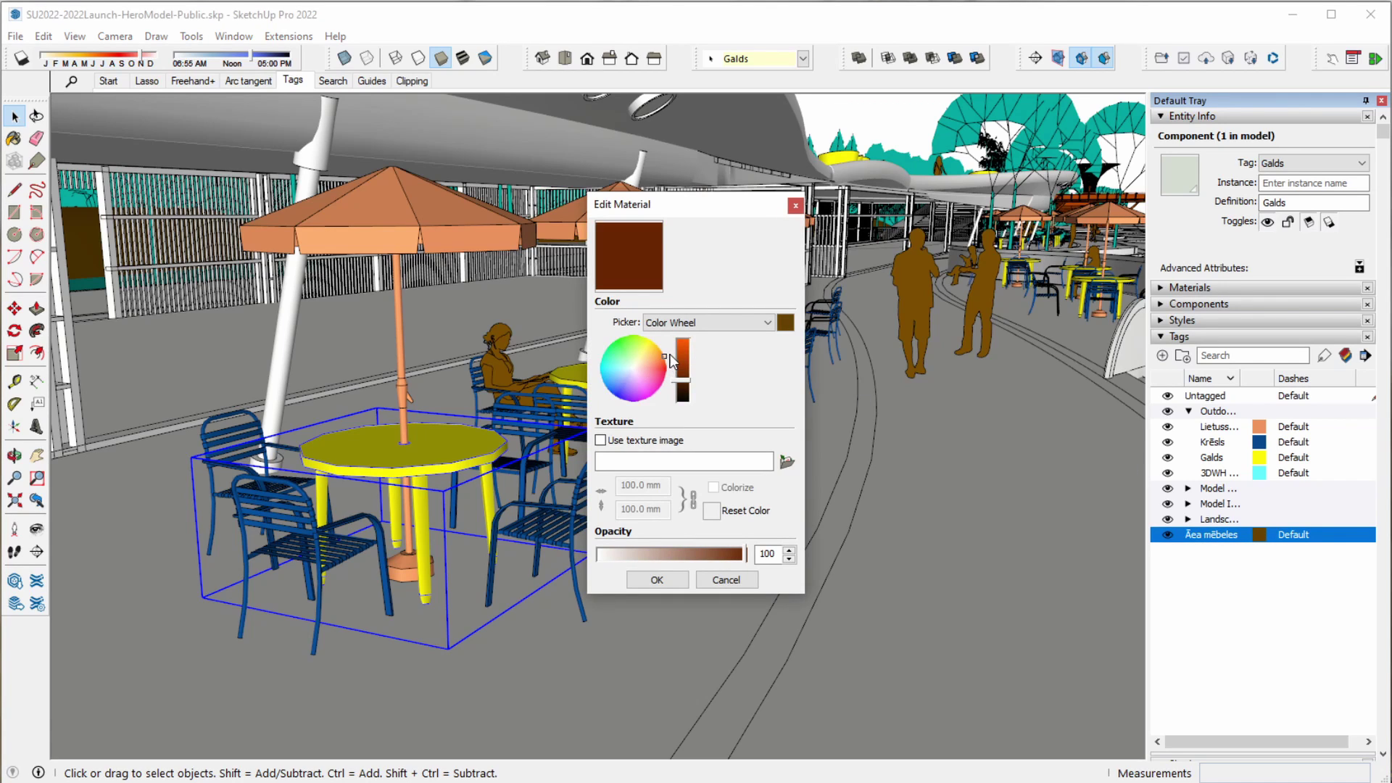
{"action": "left_click", "coordinate": [684, 341]}
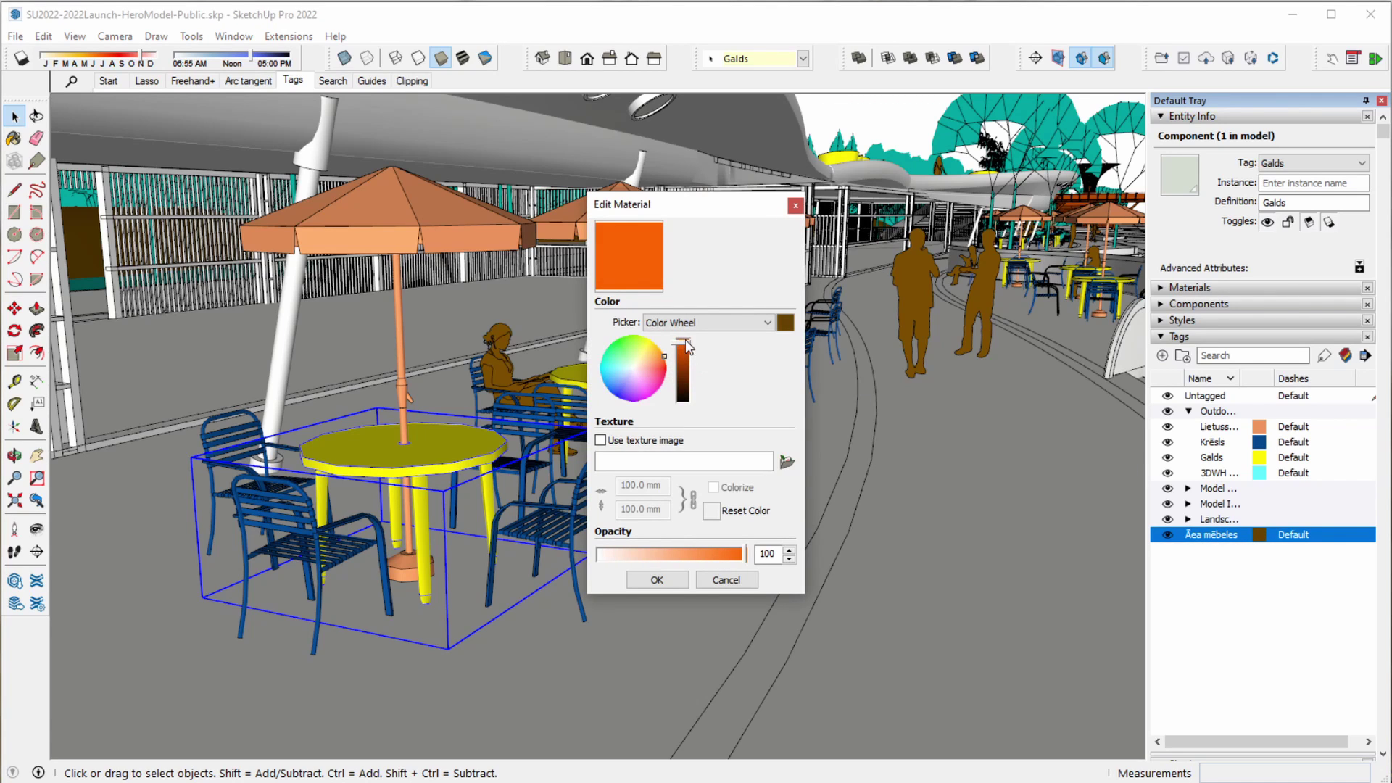
{"action": "left_click", "coordinate": [657, 579]}
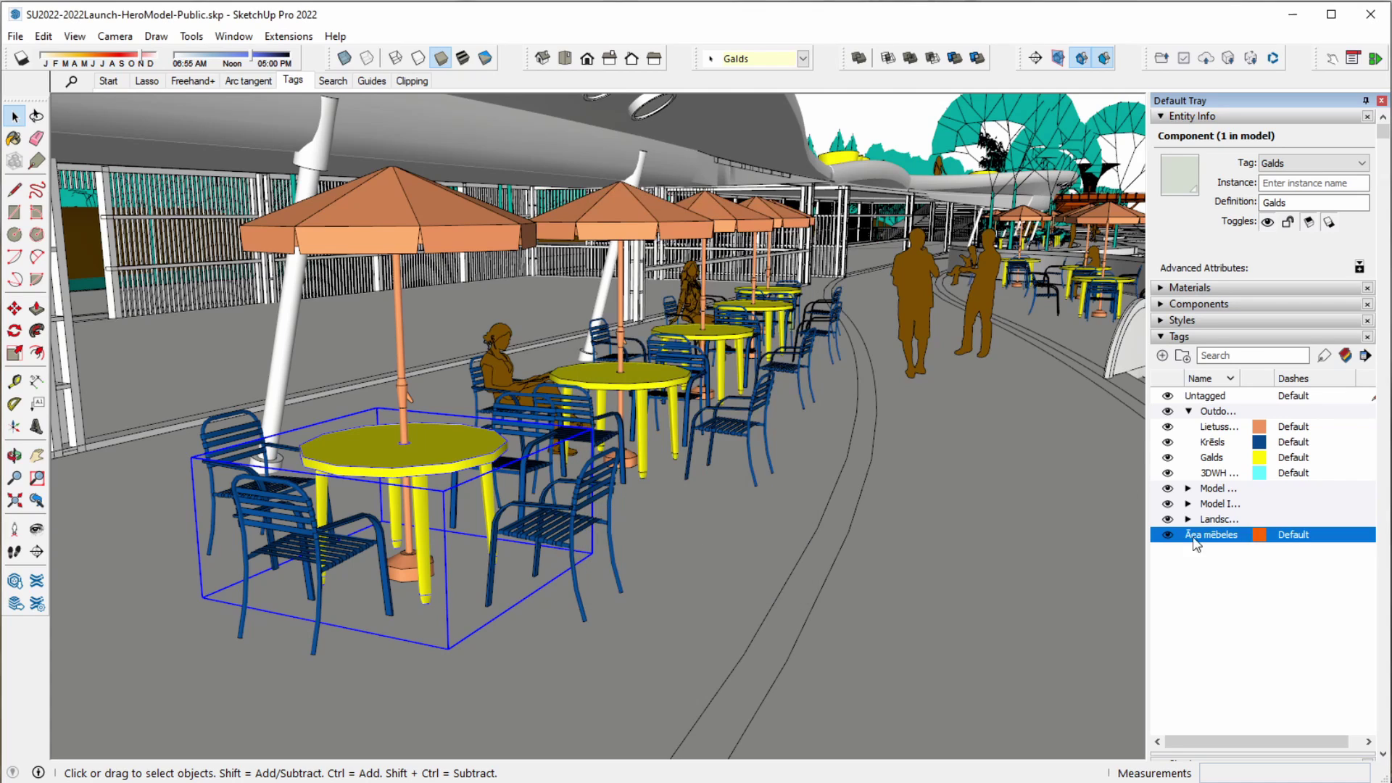
- Apply Āea mēbeles to the front table, its four chairs and the umbrella
{"action": "left_click", "coordinate": [1320, 360]}
{"action": "left_click", "coordinate": [453, 448]}
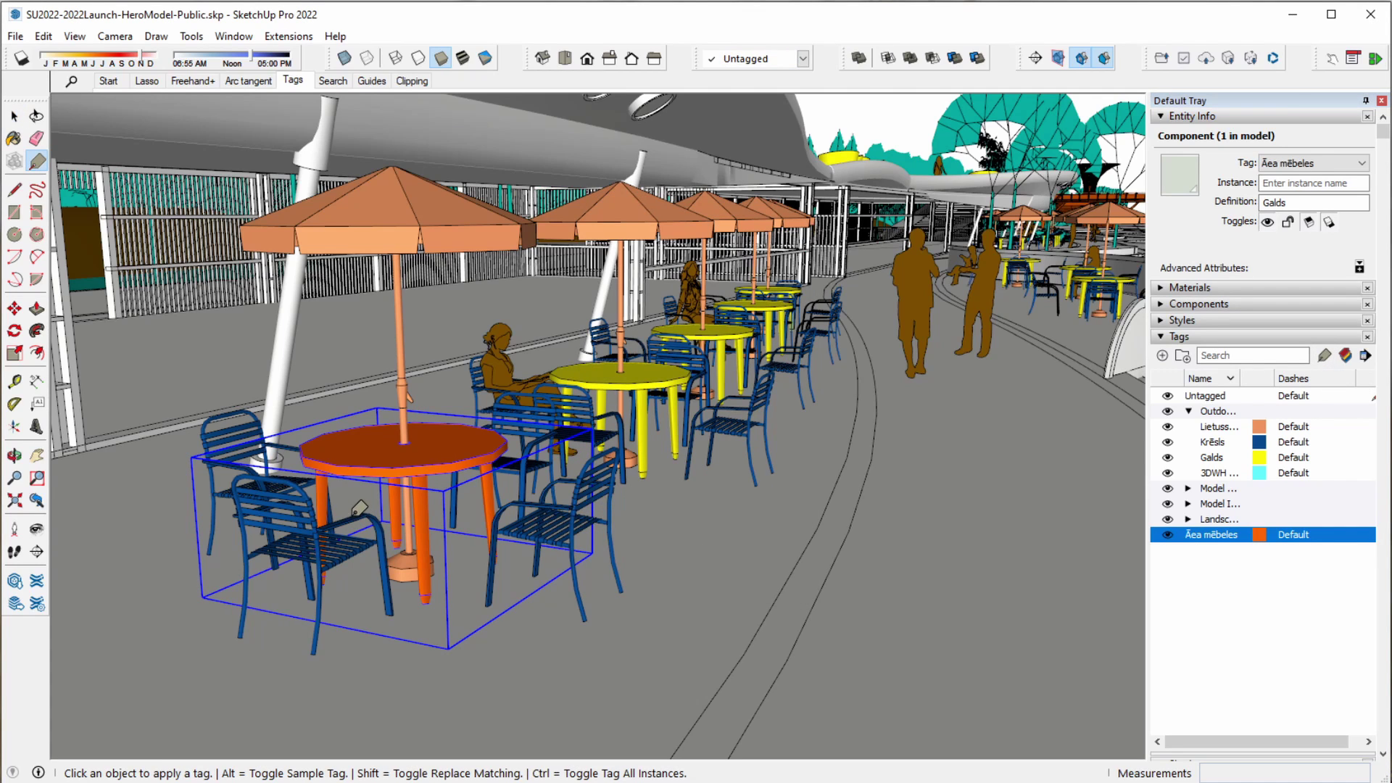
{"action": "left_click", "coordinate": [359, 510]}
{"action": "left_click", "coordinate": [245, 419]}
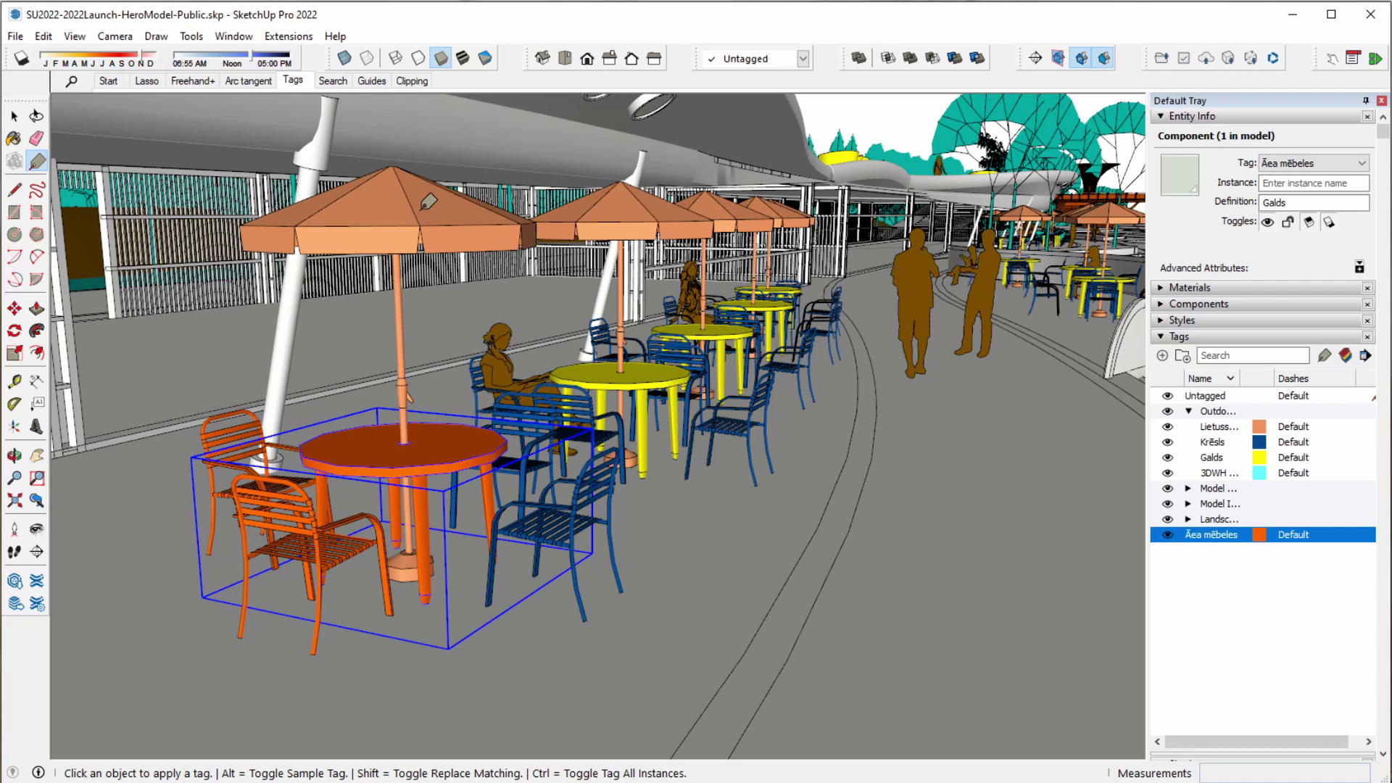
{"action": "left_click", "coordinate": [428, 201]}
{"action": "left_click", "coordinate": [529, 458]}
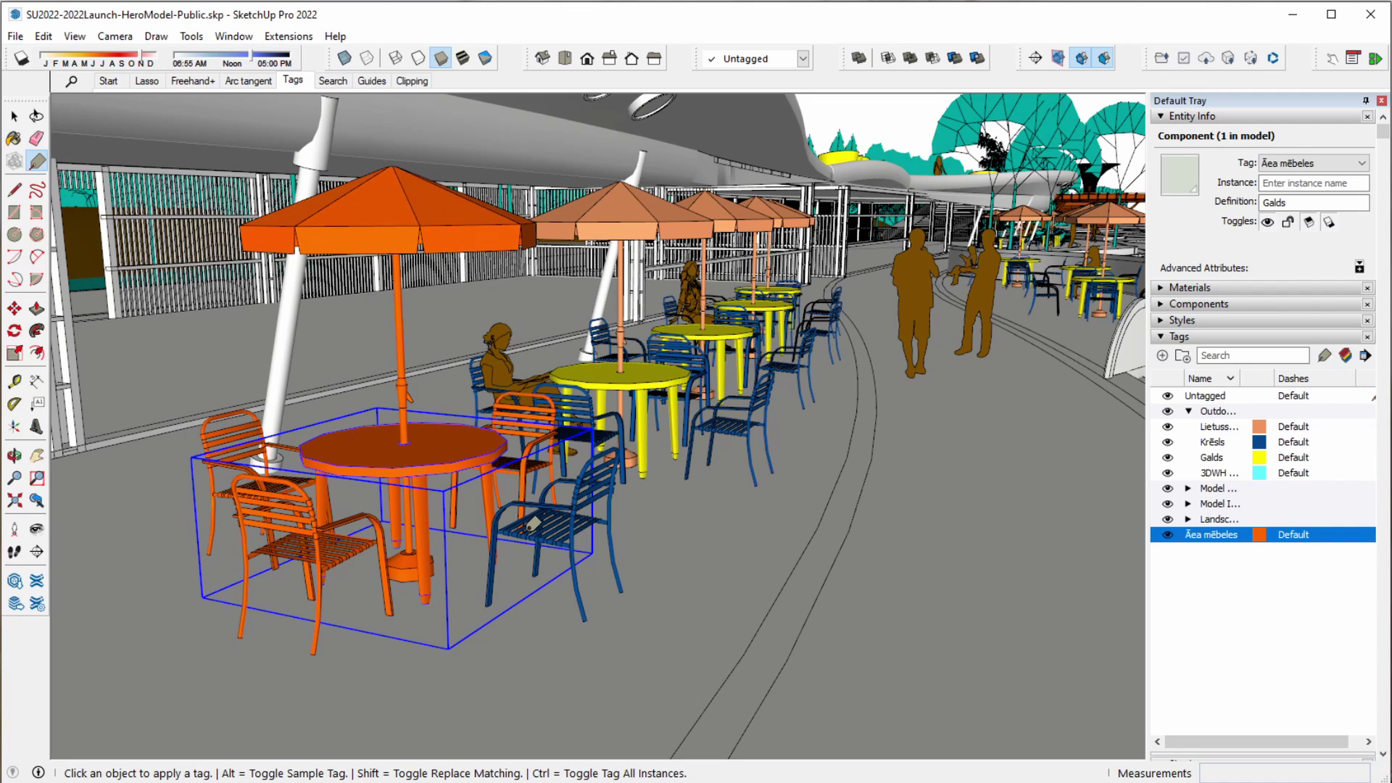
{"action": "left_click", "coordinate": [610, 542]}
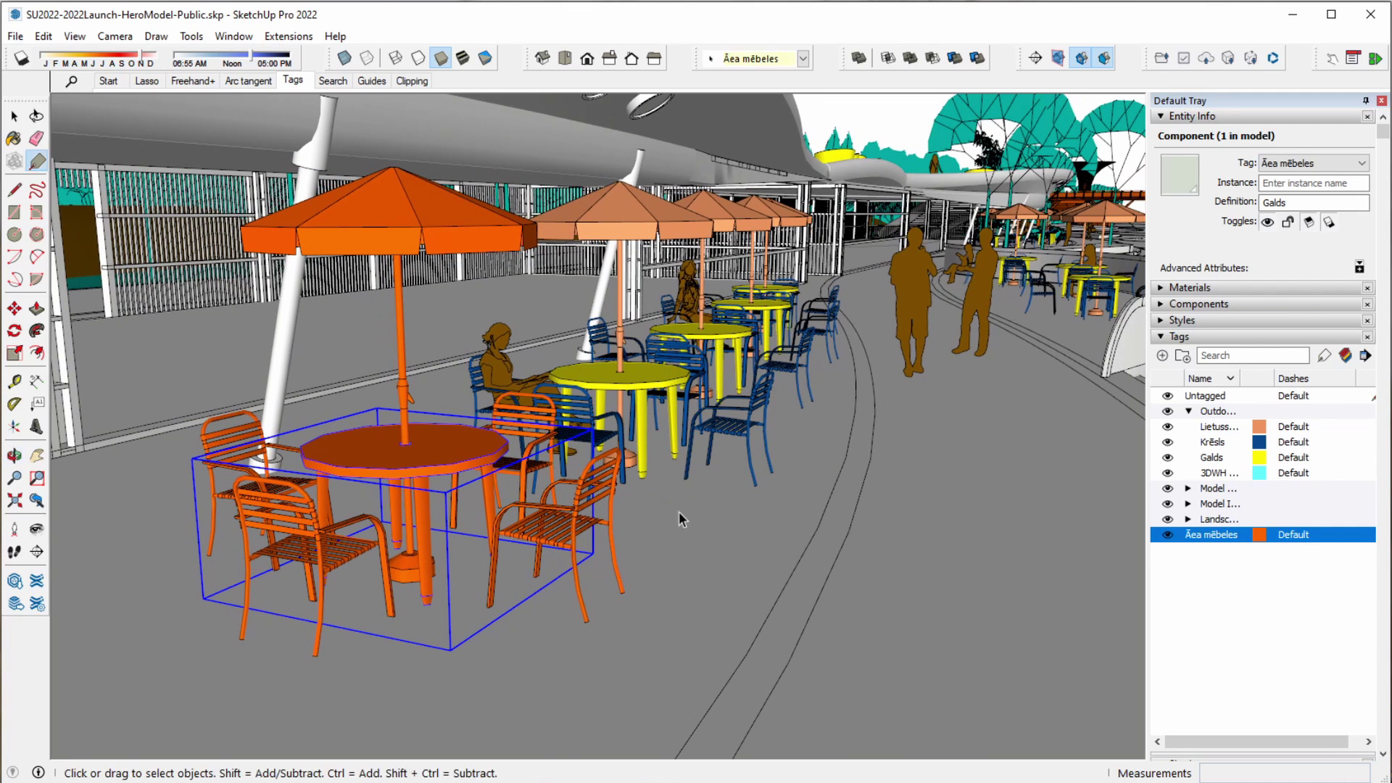
{"action": "key", "text": "space"}
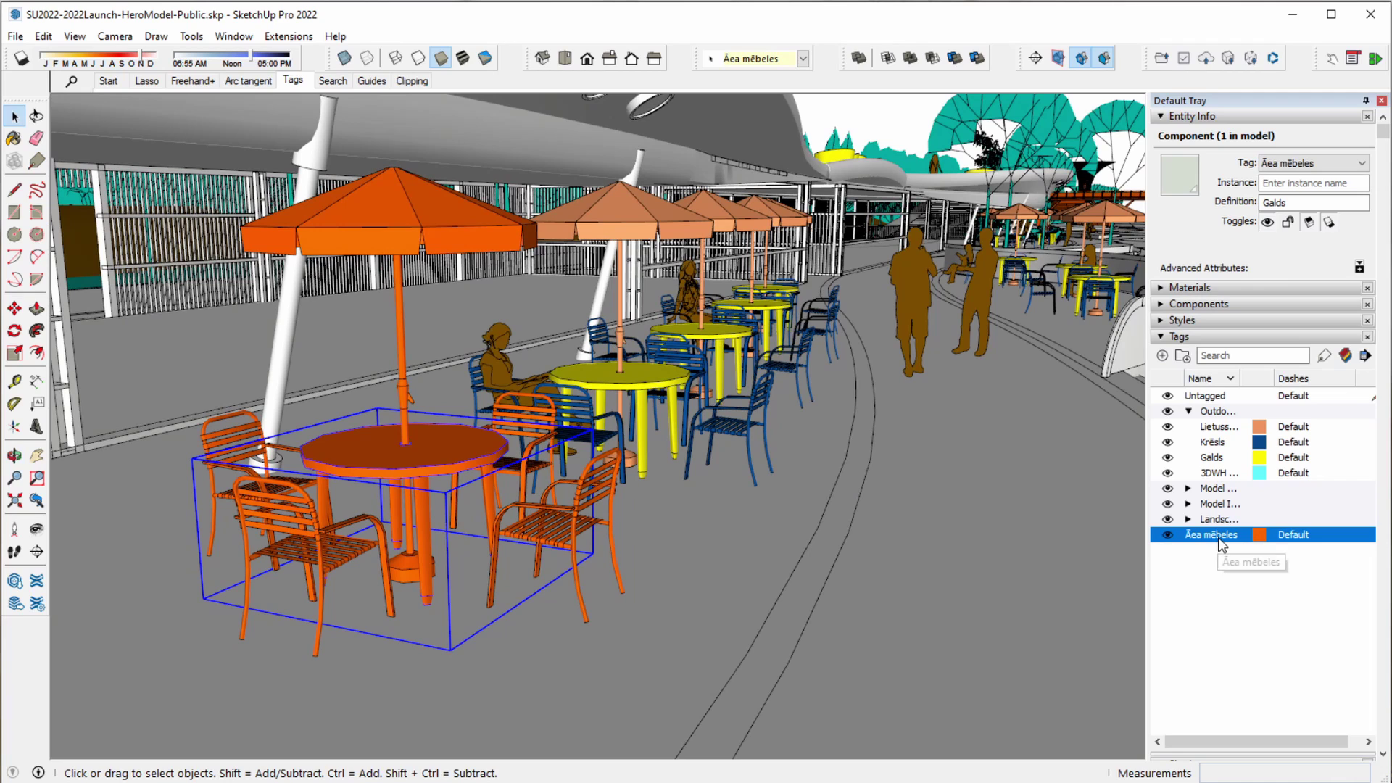
{"action": "right_click", "coordinate": [1218, 536]}
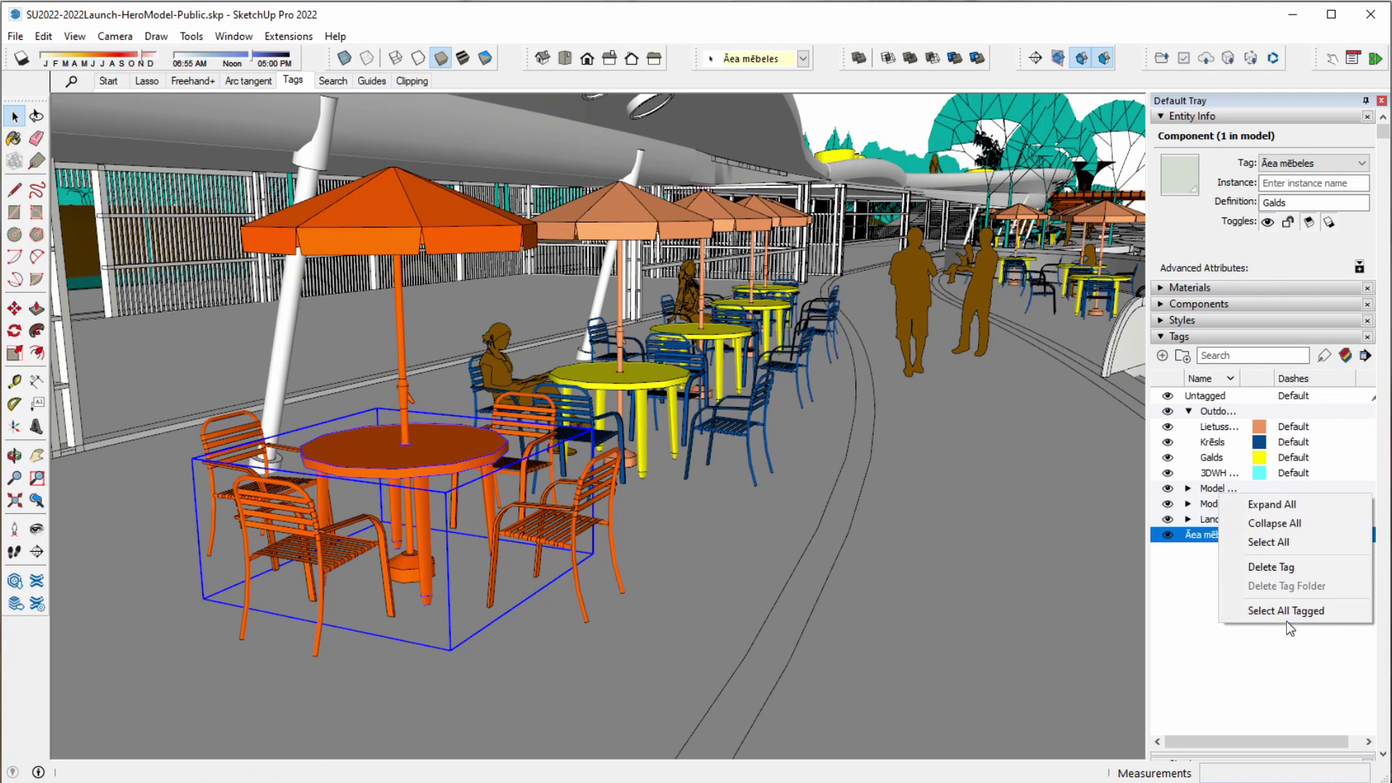
- Select all Āea mēbeles items and run a report listing 1 Galds, 4 Krēsls, 1 Lietussargs
{"action": "left_click", "coordinate": [1293, 610]}
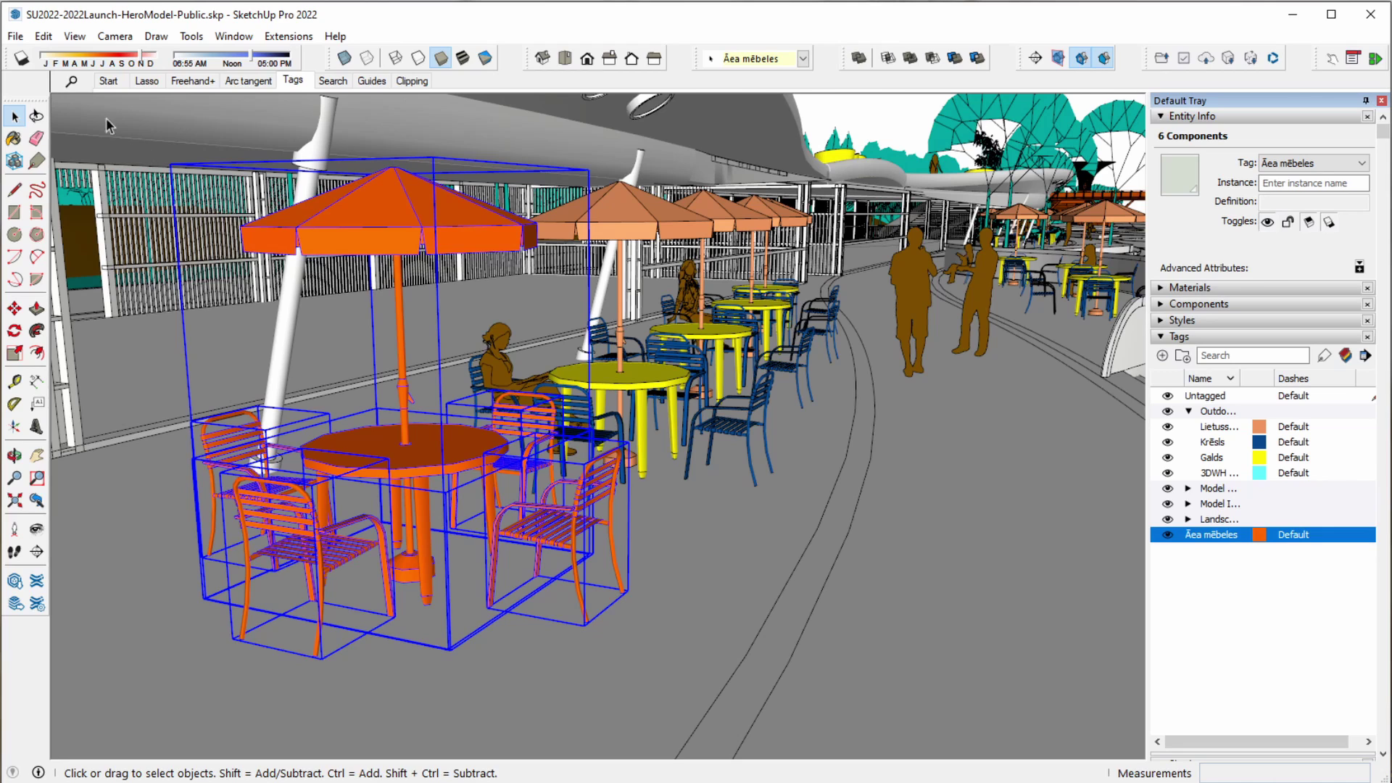
{"action": "left_click", "coordinate": [15, 37]}
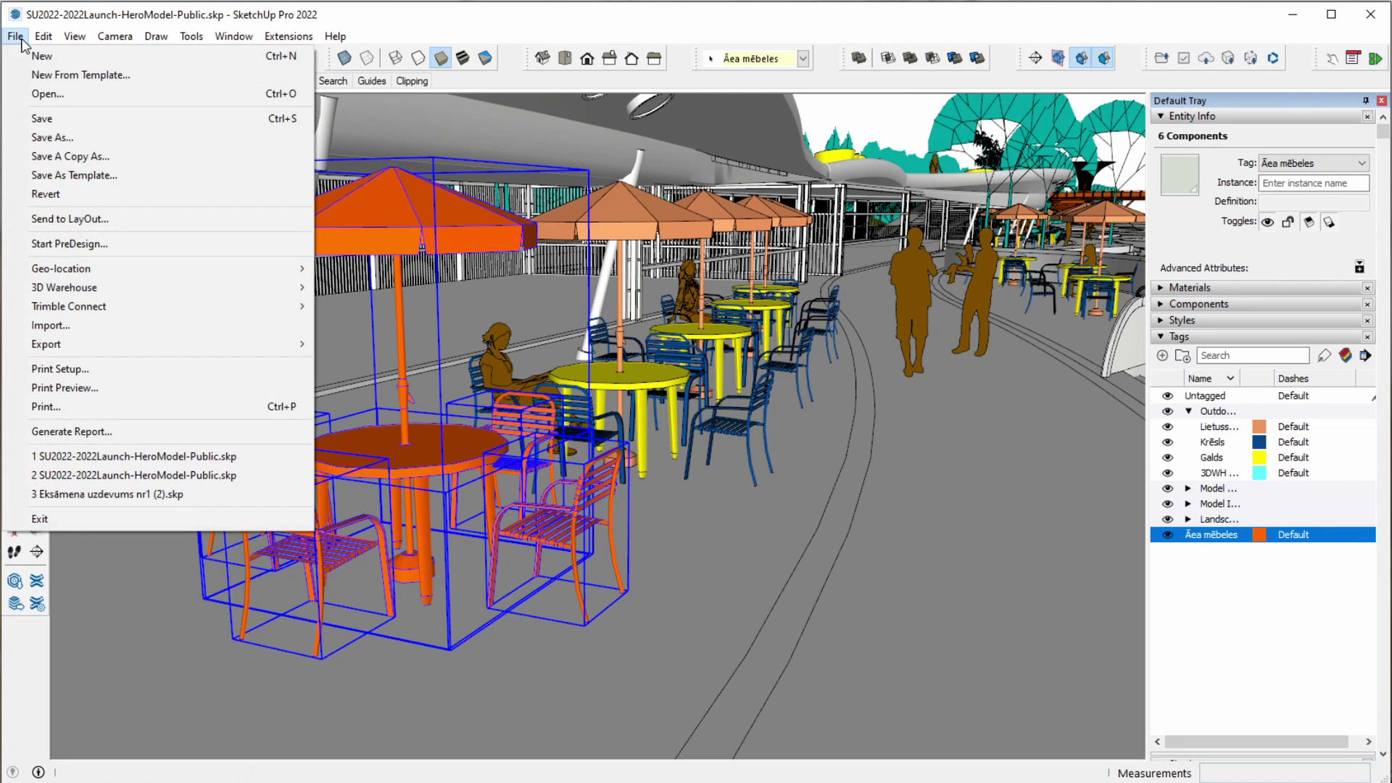
{"action": "left_click", "coordinate": [171, 431]}
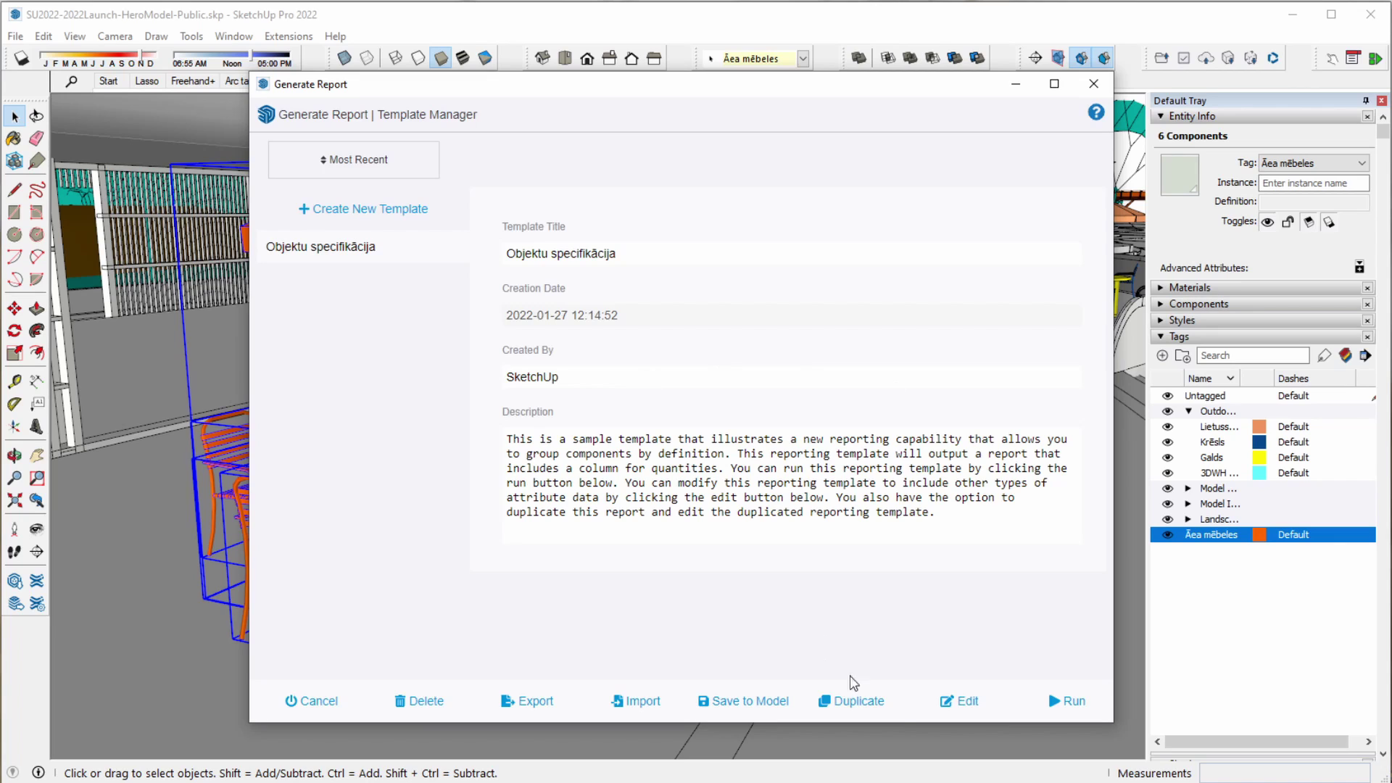
{"action": "left_click", "coordinate": [1086, 696]}
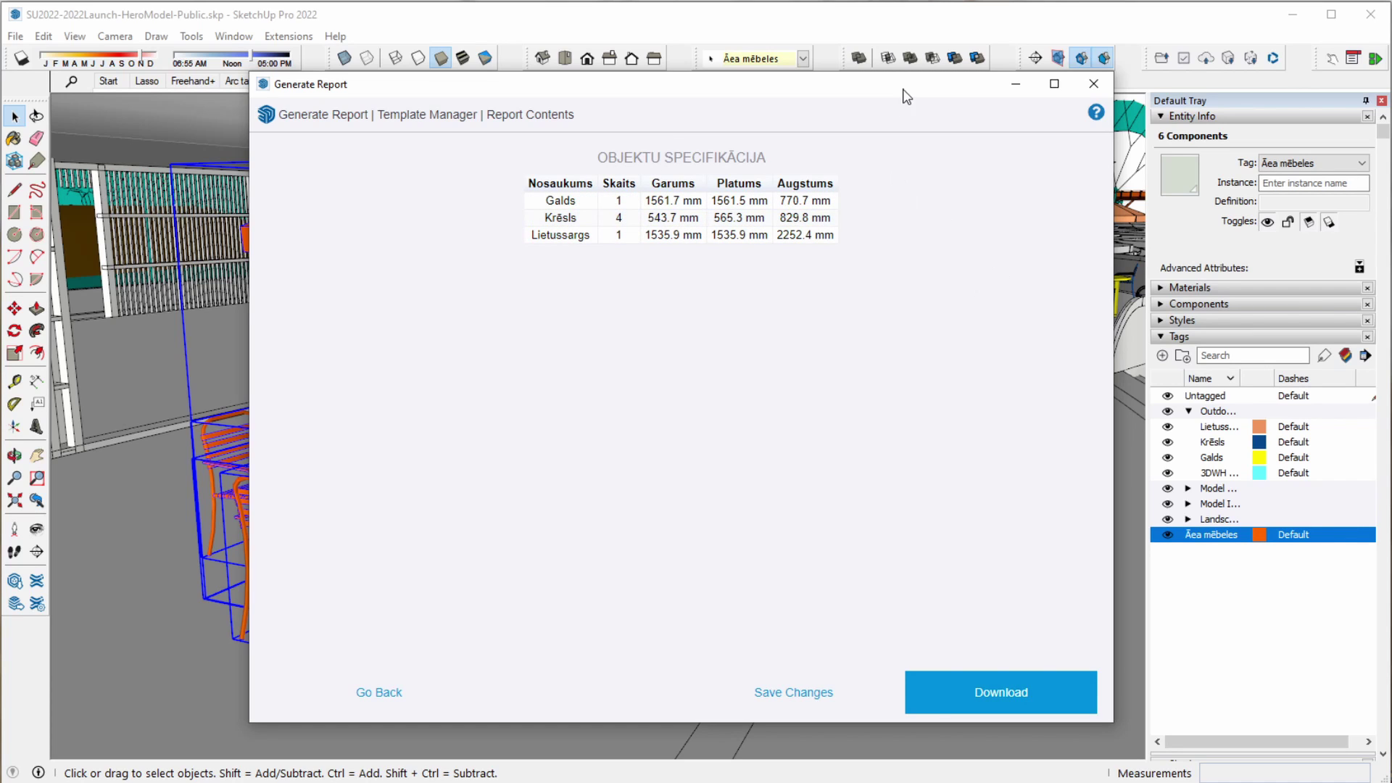
{"action": "mouse_move", "coordinate": [907, 85]}
{"action": "left_mouse_down"}
{"action": "mouse_move", "coordinate": [947, 116]}
{"action": "mouse_move", "coordinate": [947, 102]}
{"action": "left_mouse_up"}
{"action": "left_click", "coordinate": [1128, 99]}
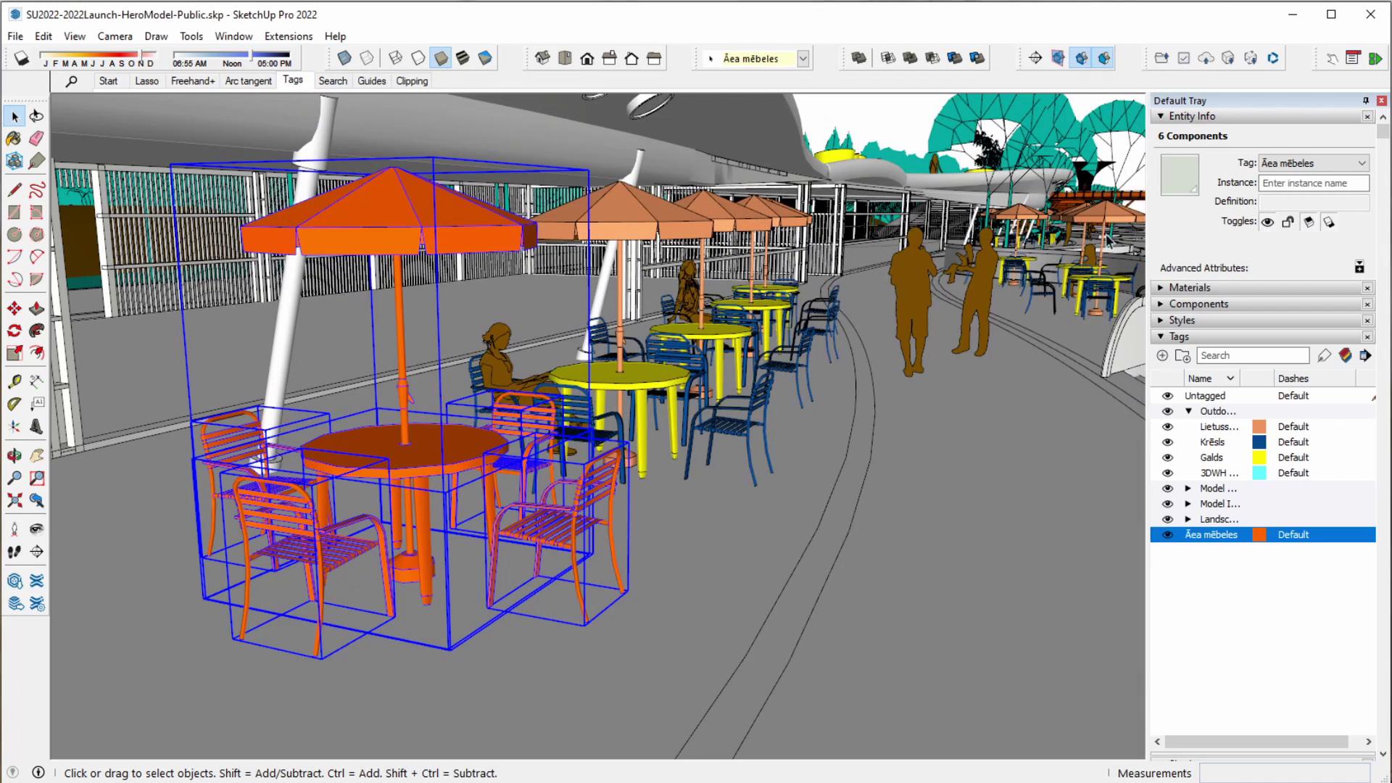
- Switch to the Search scene, turn off Color by Tag, and select the trees group
{"action": "left_click", "coordinate": [742, 484]}
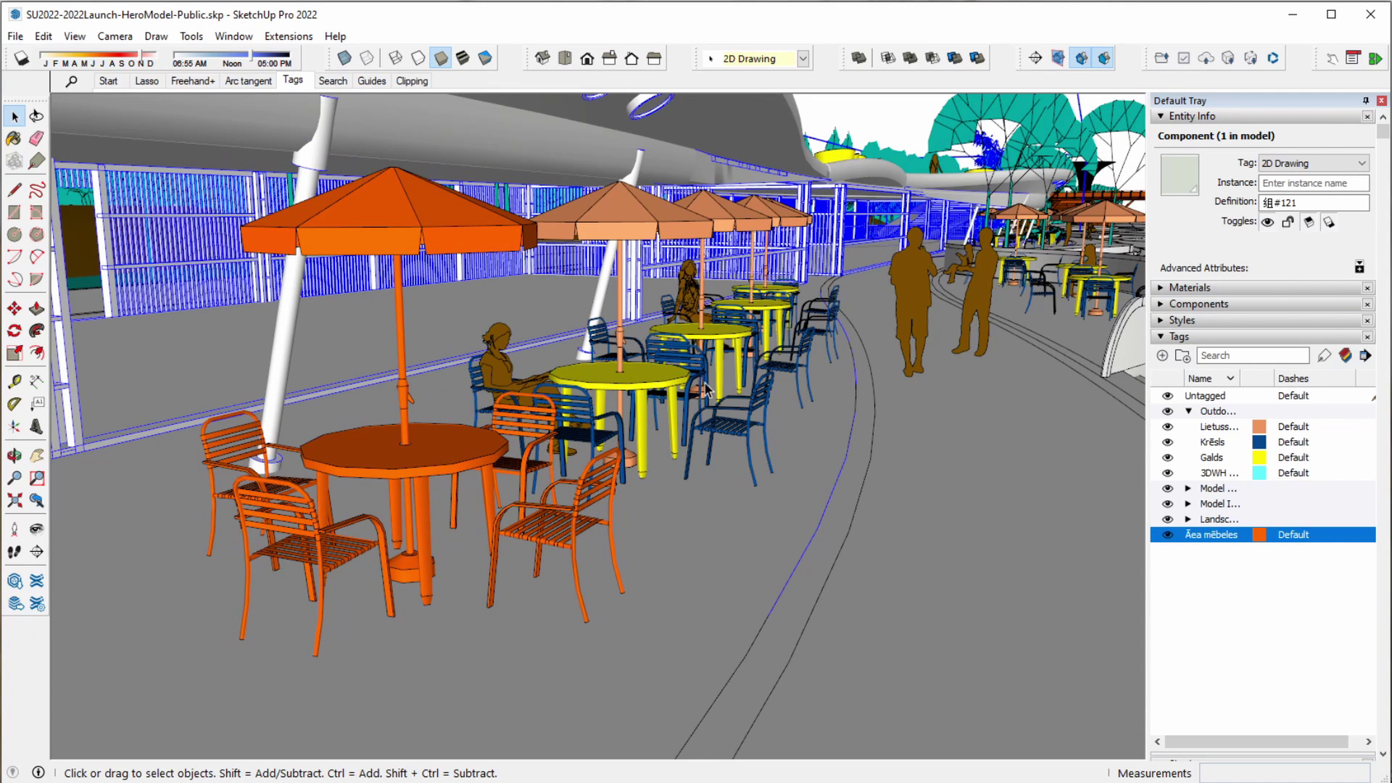
{"action": "left_click", "coordinate": [333, 81]}
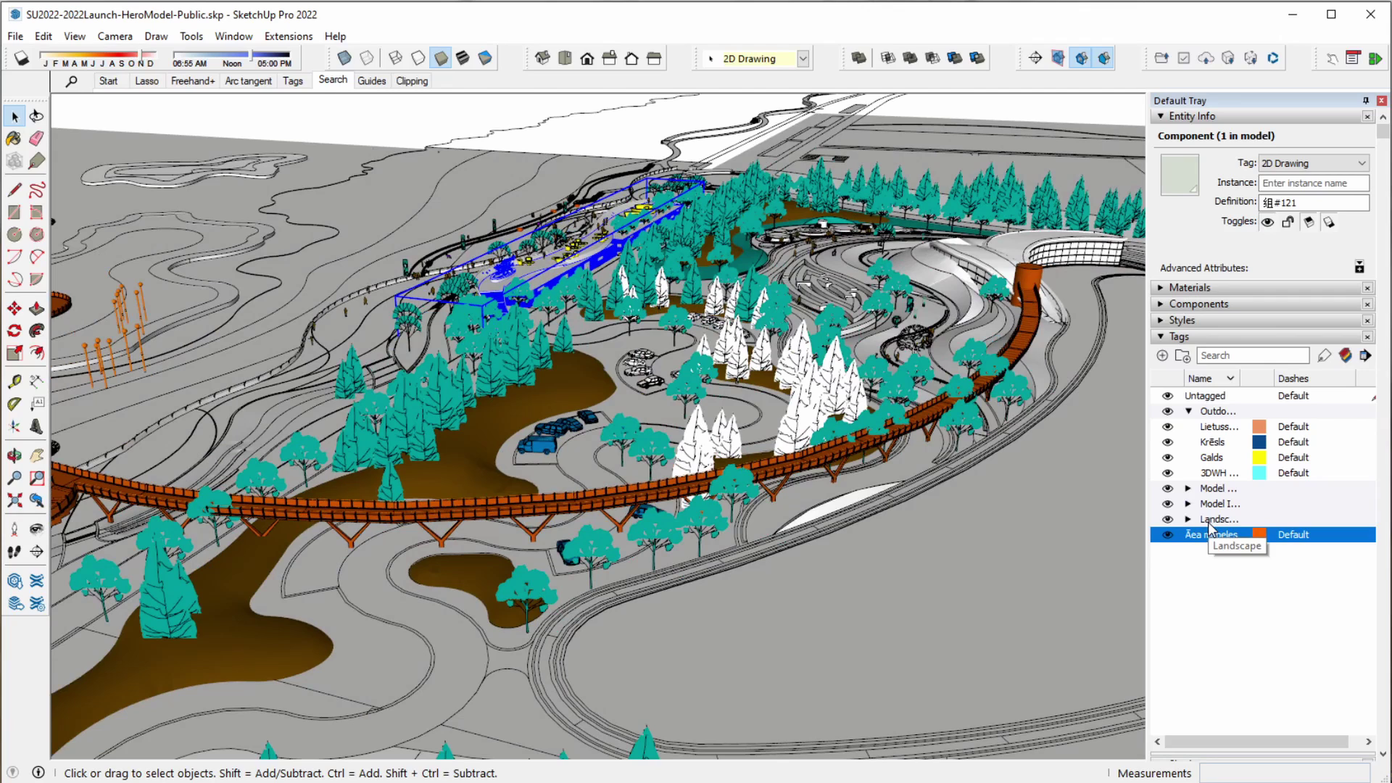
{"action": "left_click", "coordinate": [1345, 356]}
{"action": "left_click", "coordinate": [1179, 336]}
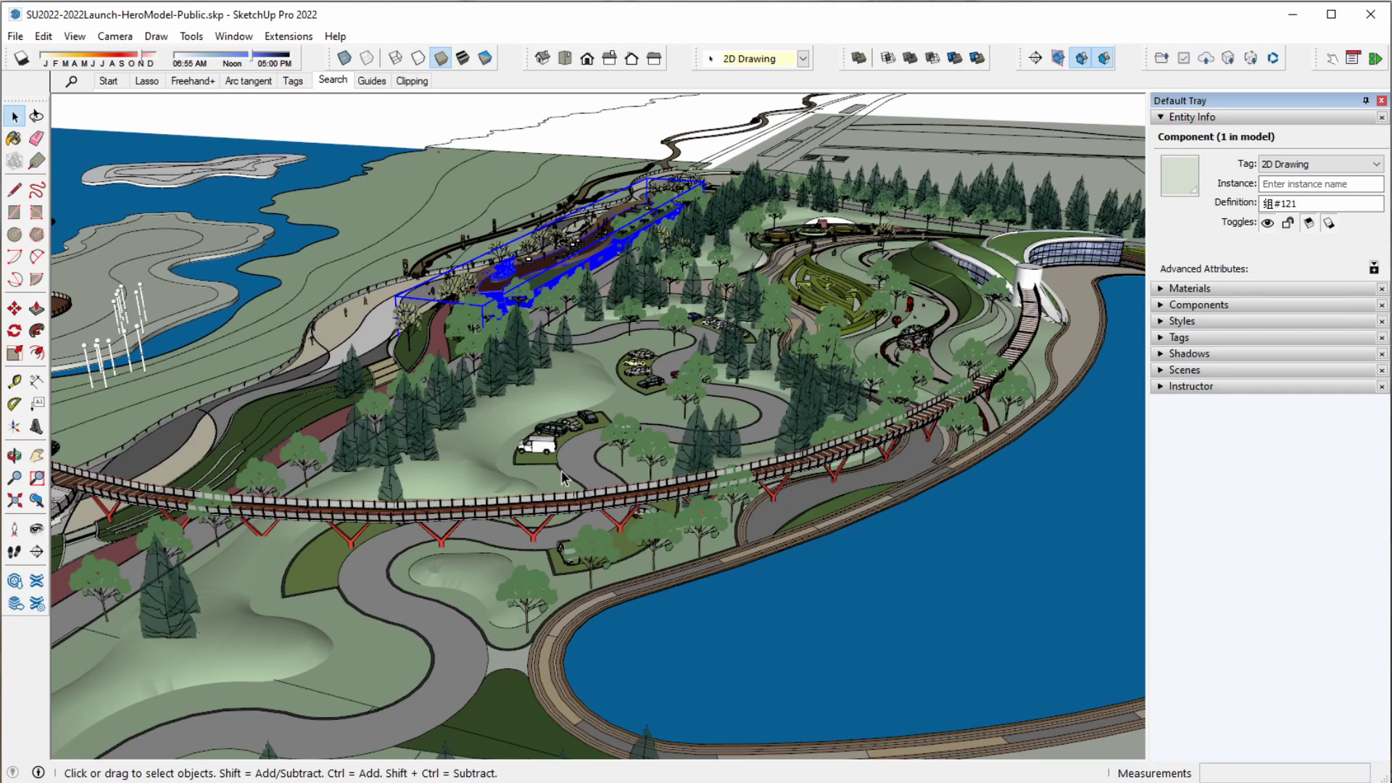
{"action": "left_click", "coordinate": [536, 586]}
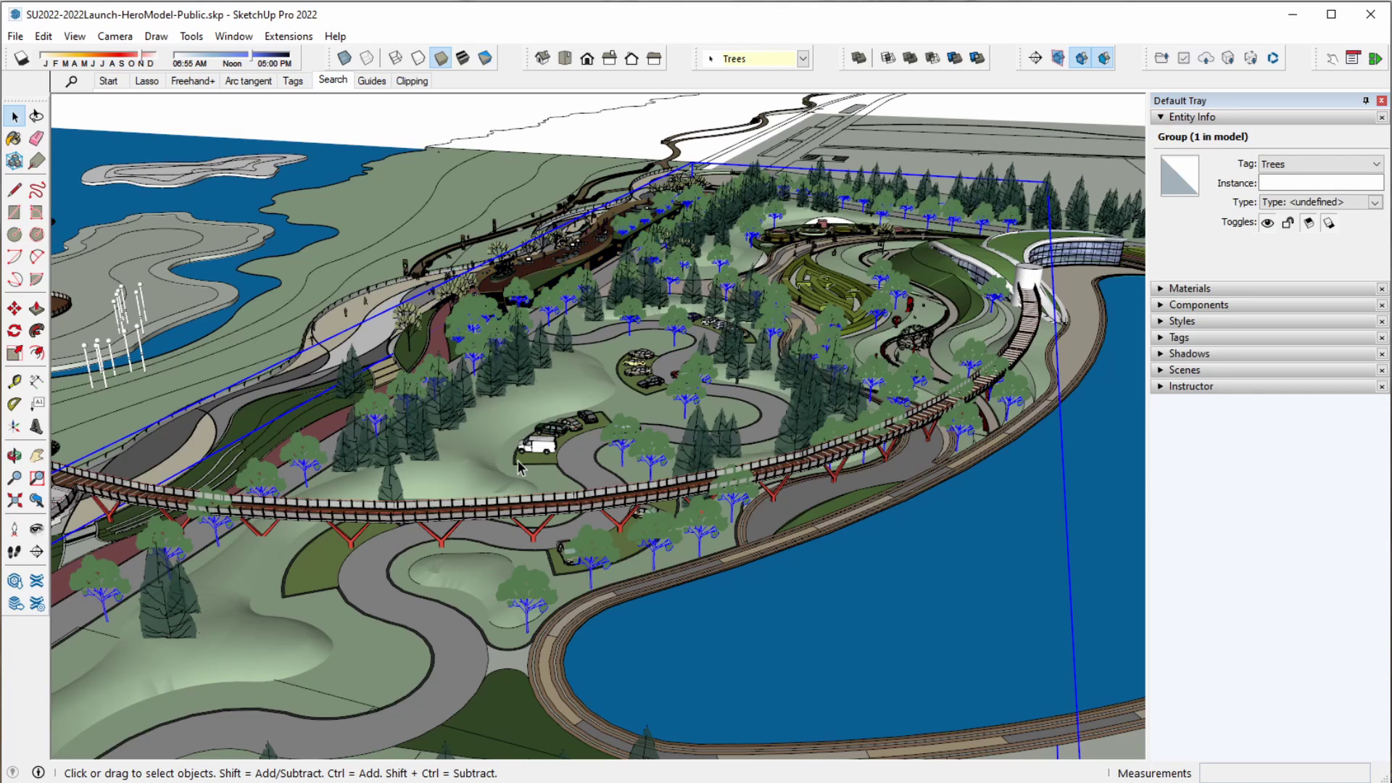
- Select the parked white van tagged Cars and reposition it in the parking area
{"action": "key", "text": "m"}
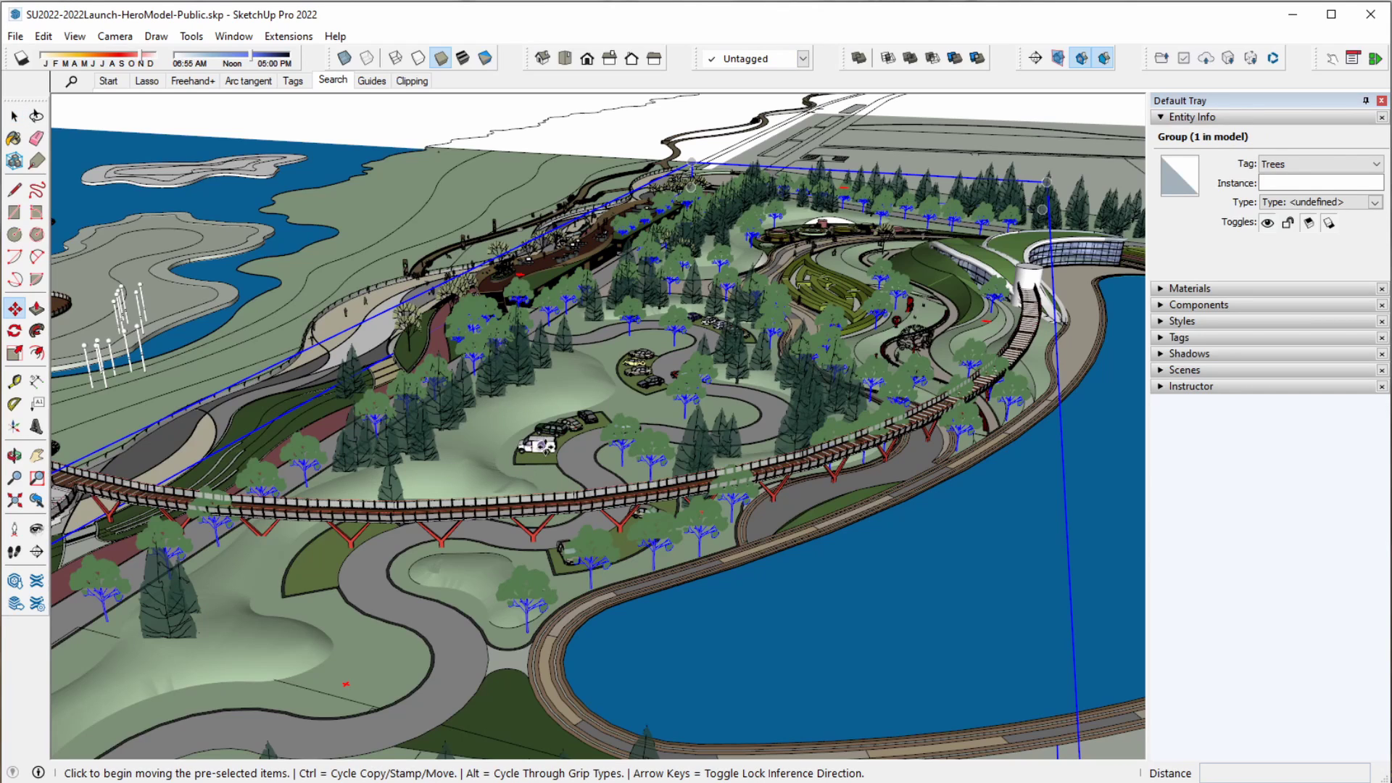
{"action": "key", "text": "space"}
{"action": "left_click", "coordinate": [538, 446]}
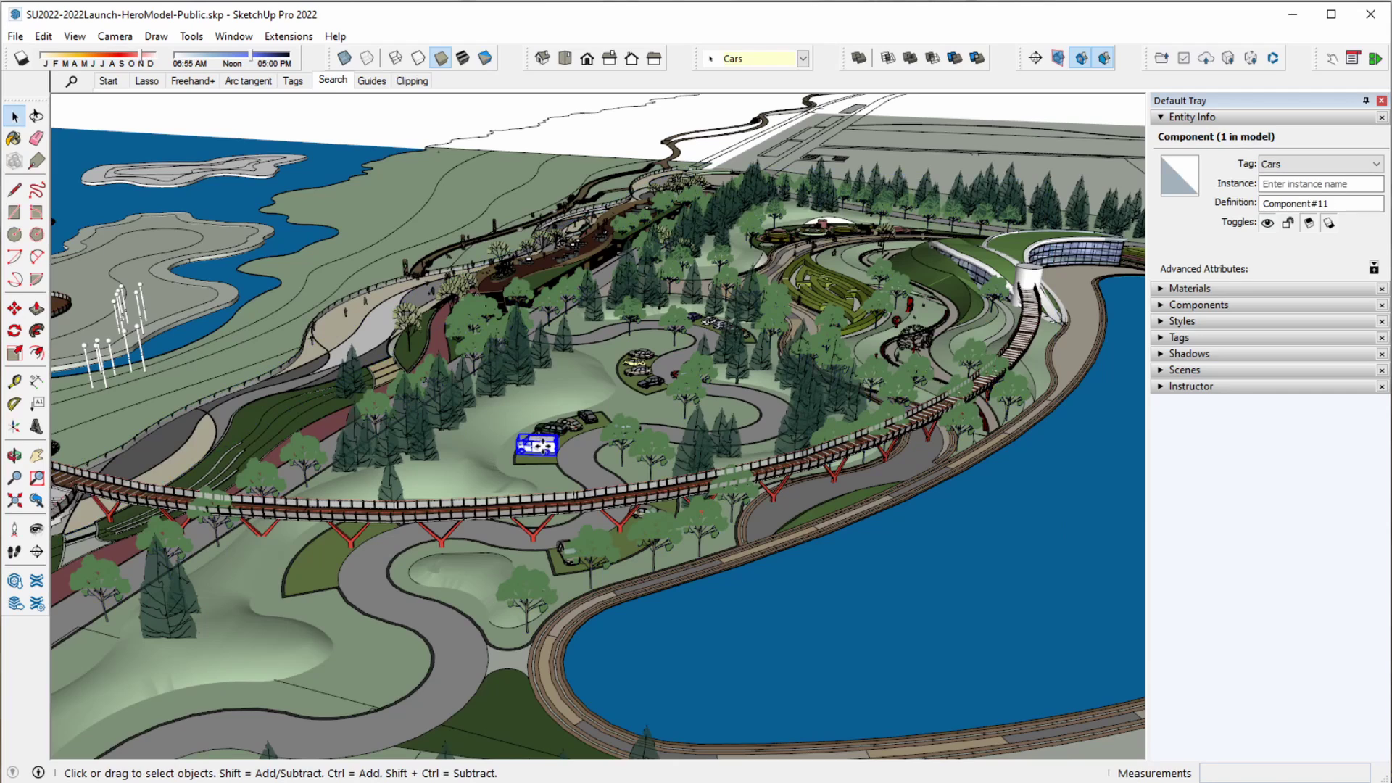
{"action": "key", "text": "m"}
{"action": "left_click", "coordinate": [538, 446]}
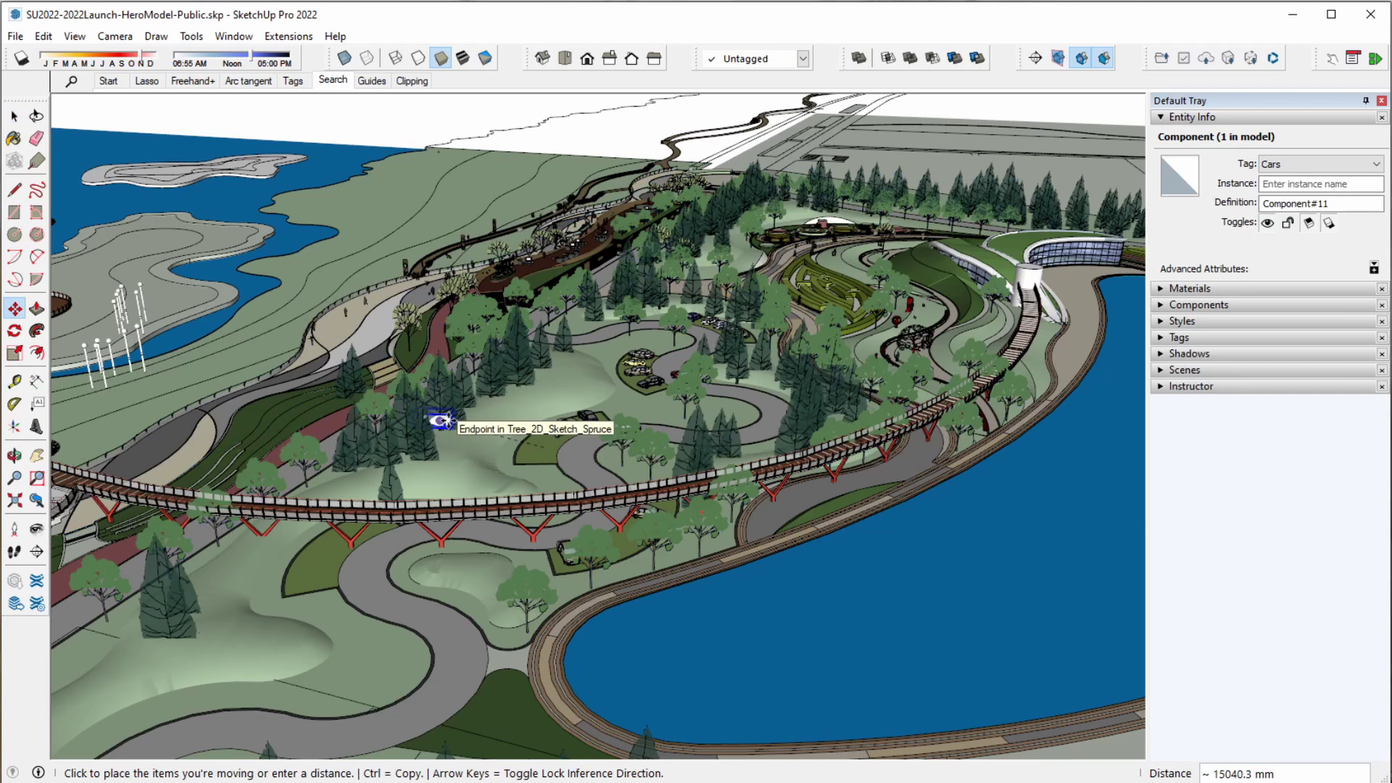
{"action": "left_click", "coordinate": [550, 464]}
{"action": "key", "text": "space"}
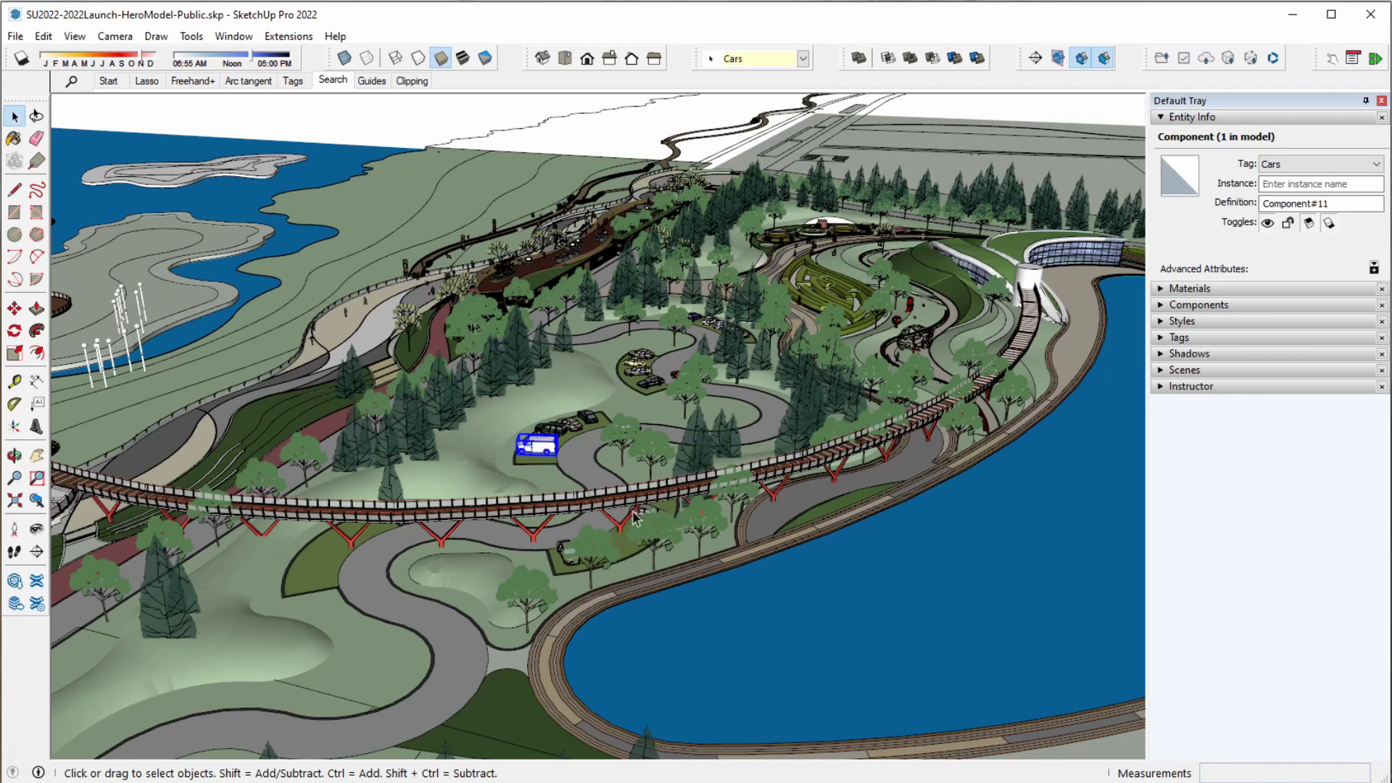
- Open the trees group, try Hide Rest Of Model, reopen the group and start command search
{"action": "double_click", "coordinate": [599, 543]}
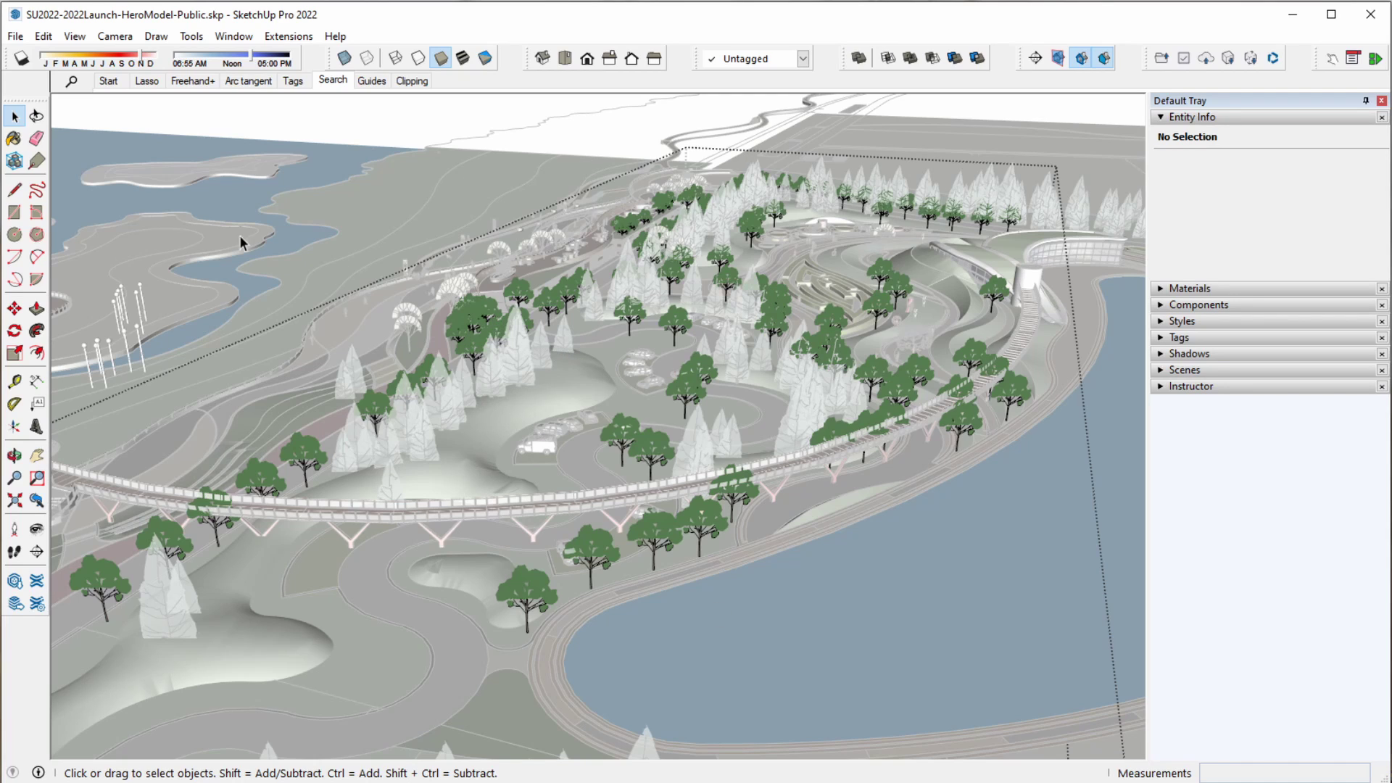
{"action": "left_click", "coordinate": [75, 37]}
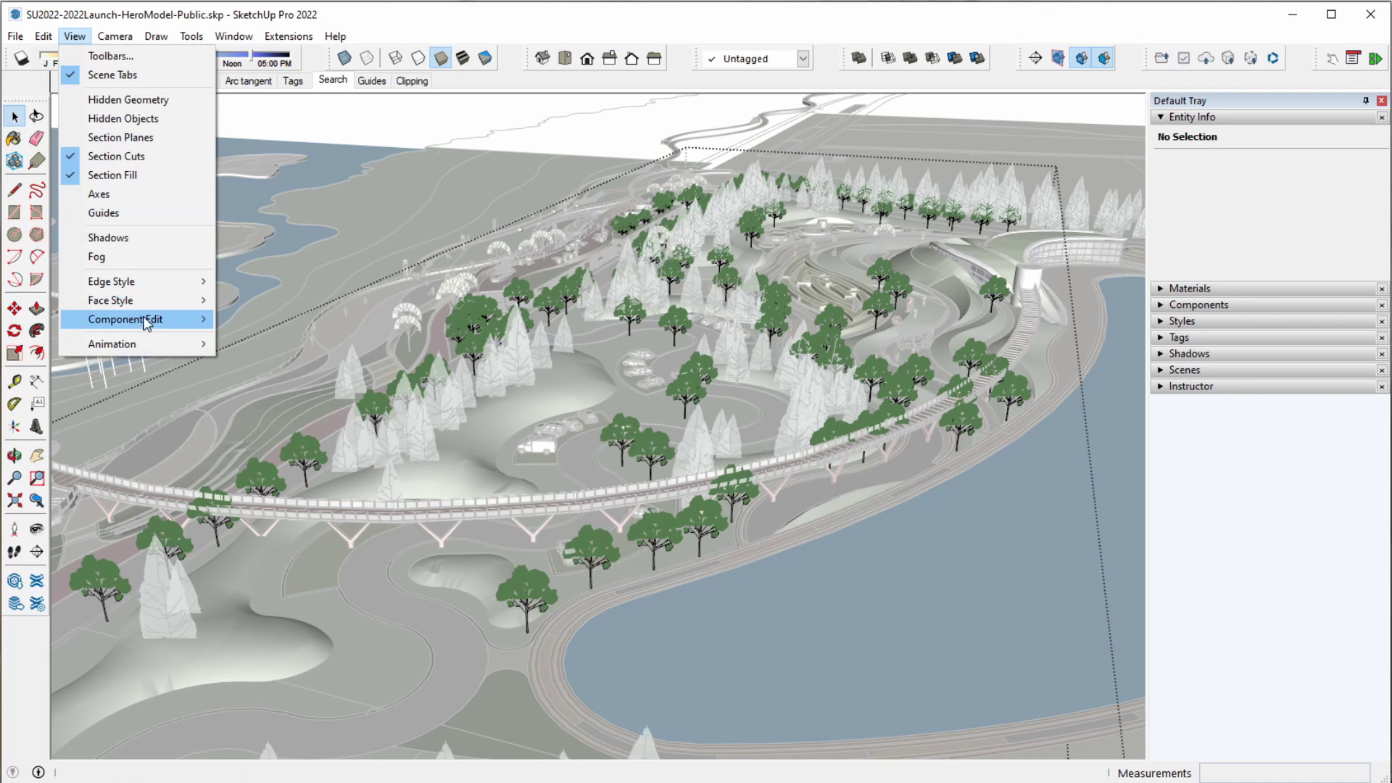
{"action": "mouse_move", "coordinate": [125, 319]}
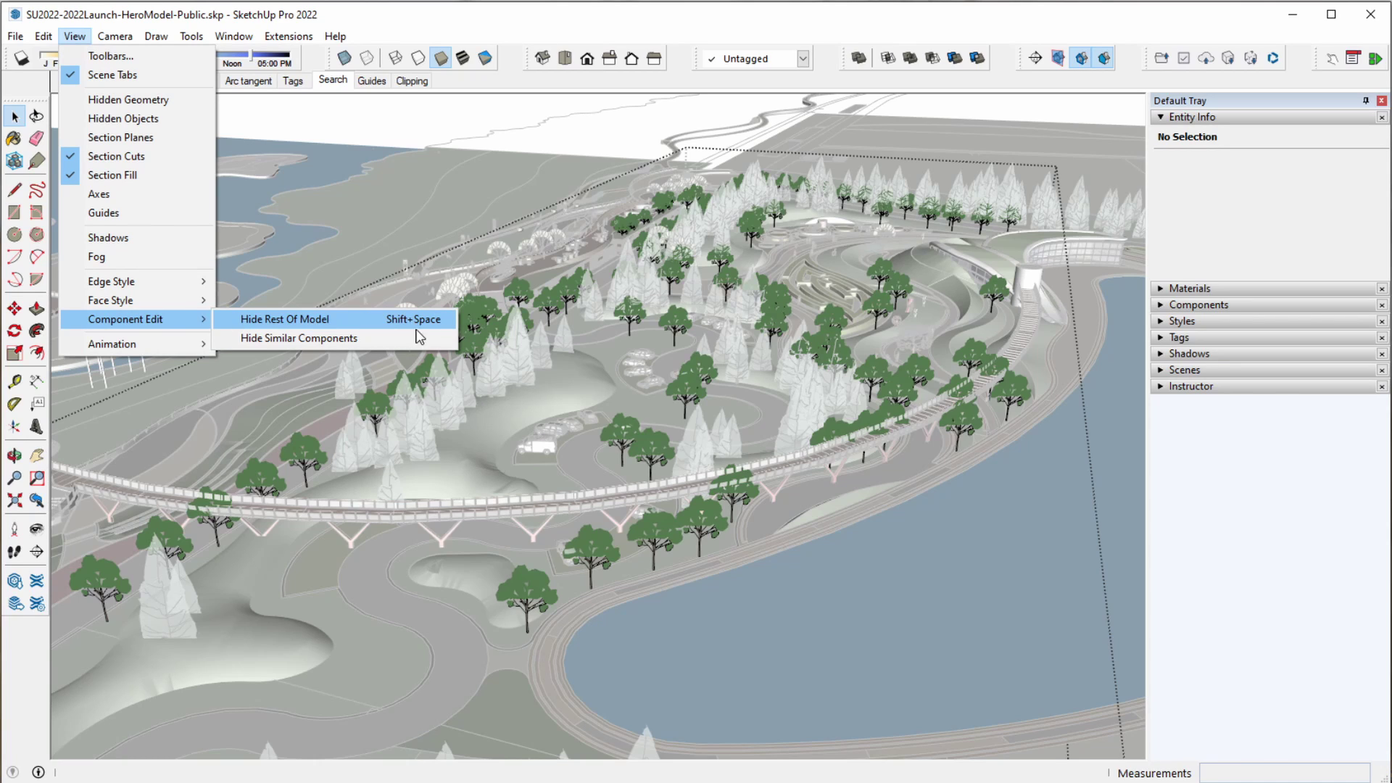
{"action": "left_click", "coordinate": [380, 324]}
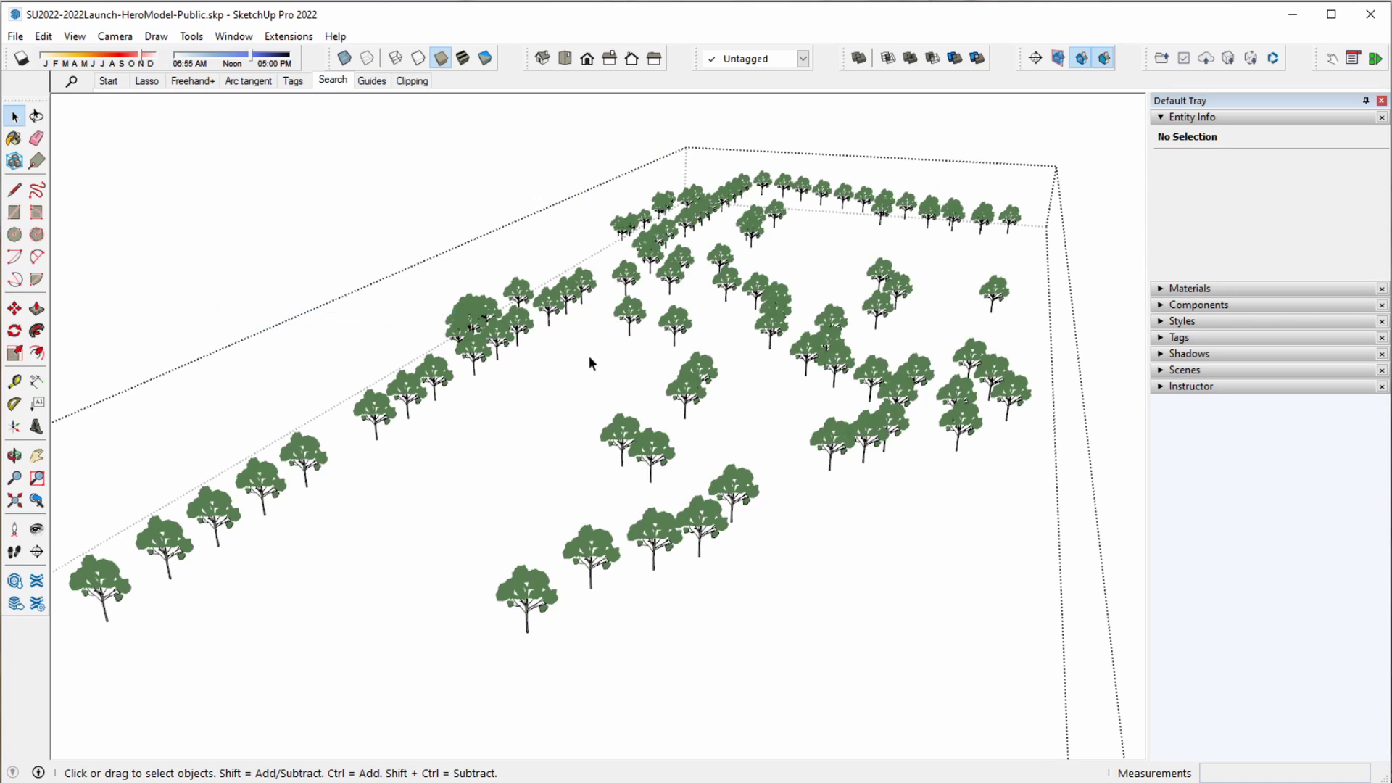
{"action": "key", "text": "Escape"}
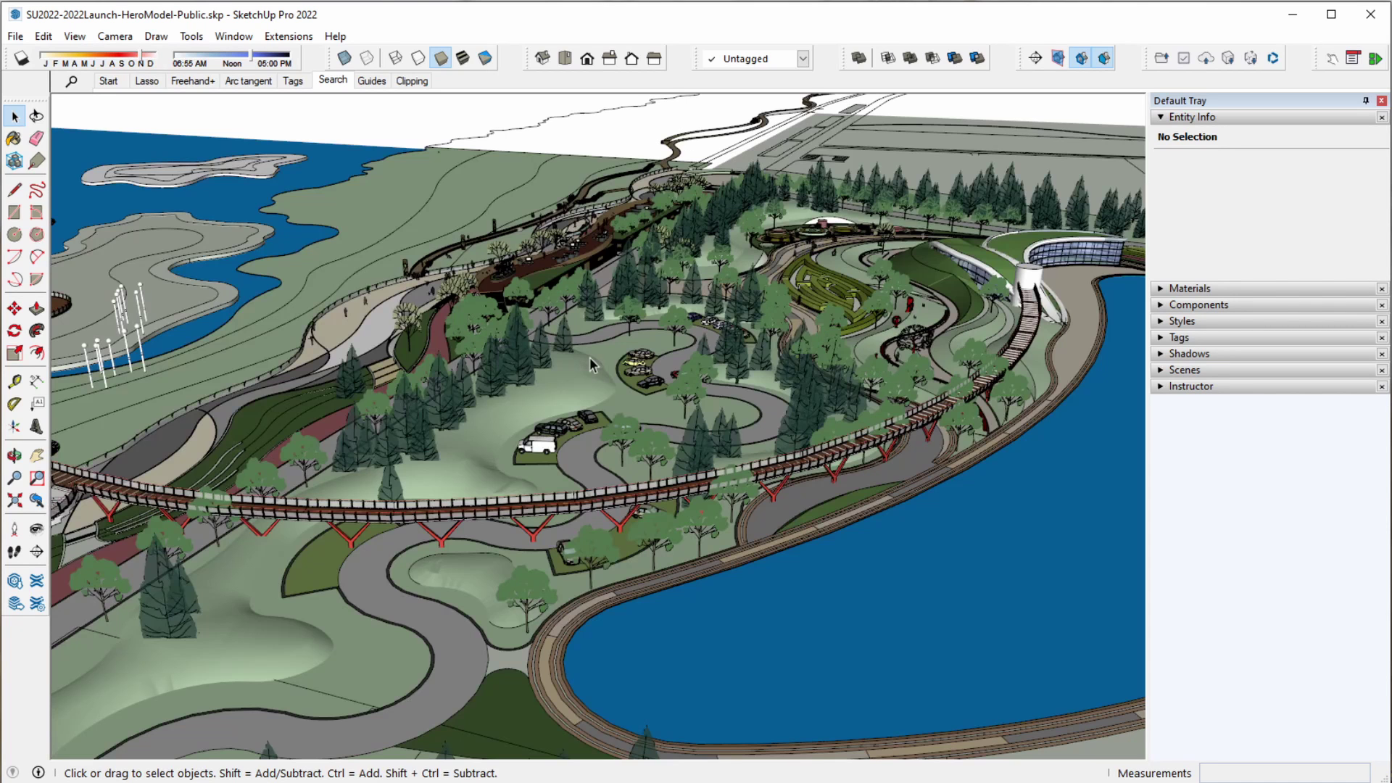
{"action": "double_click", "coordinate": [475, 312]}
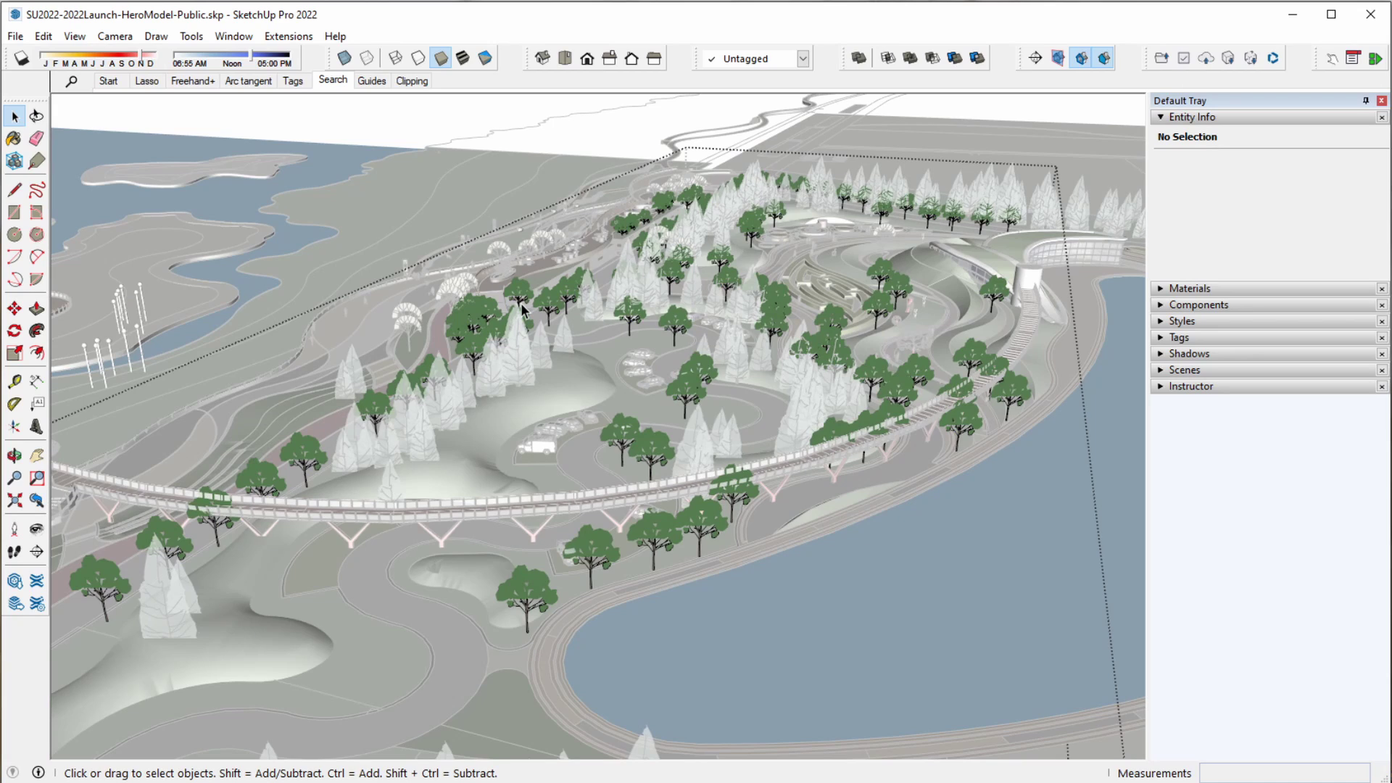
{"action": "key", "text": "shift+s"}
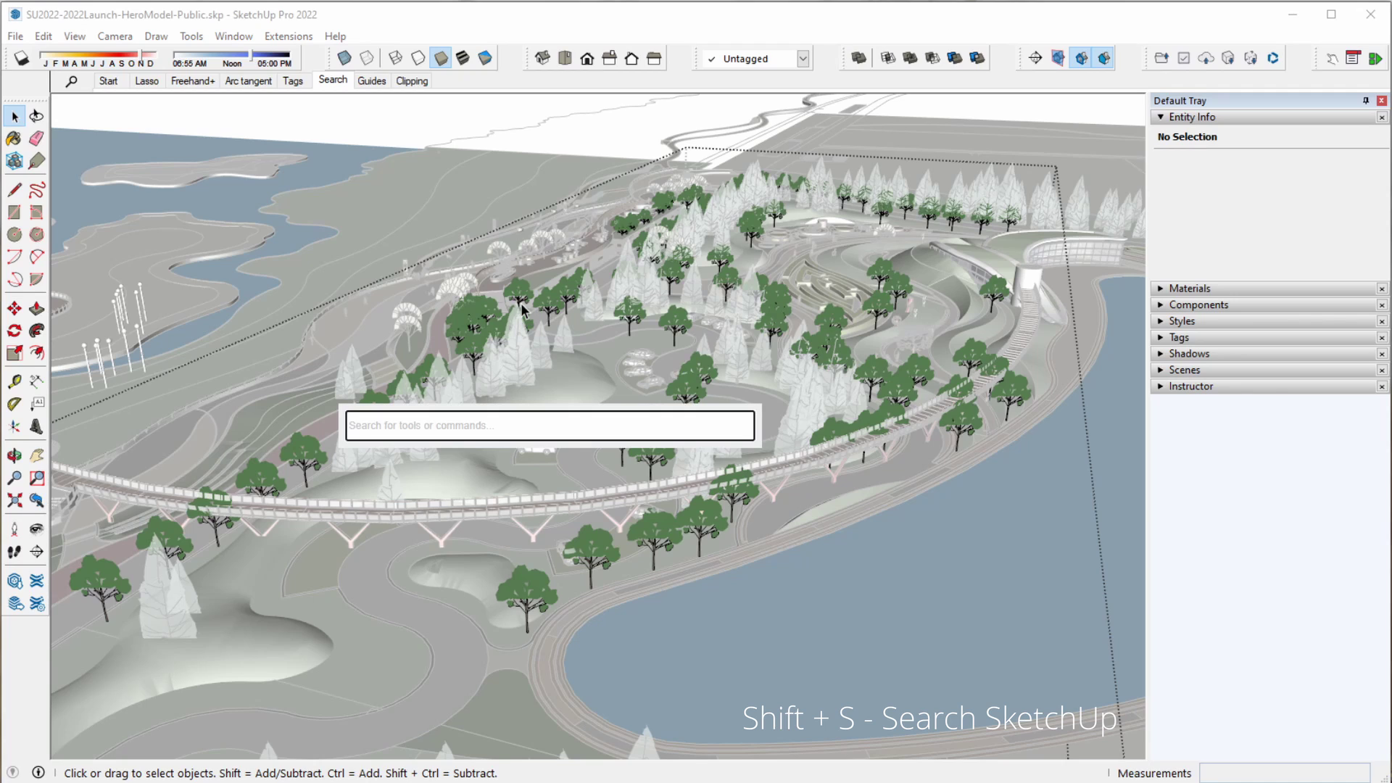
- Search 'hide' and choose Hide Rest of Model to show only the trees
{"action": "type", "text": "h"}
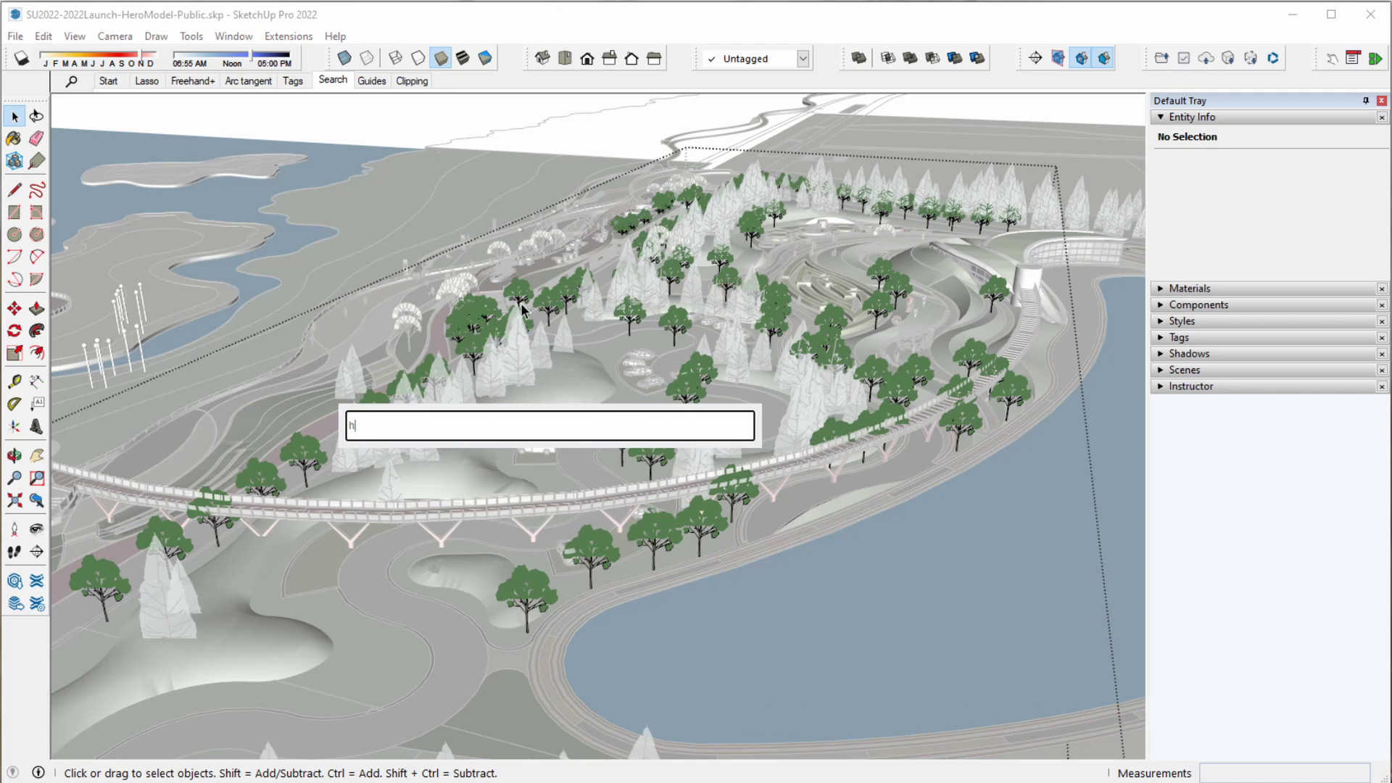
{"action": "type", "text": "ide"}
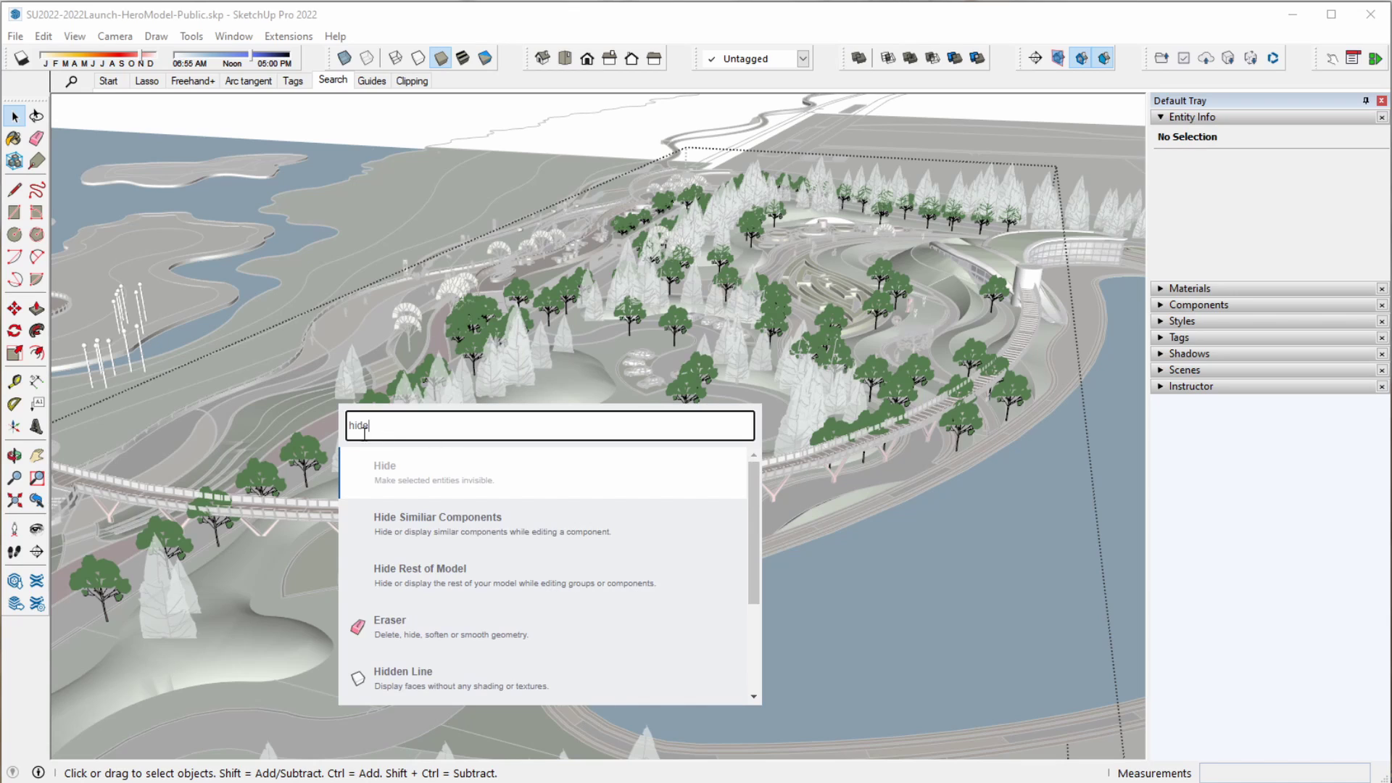
{"action": "left_click", "coordinate": [478, 580]}
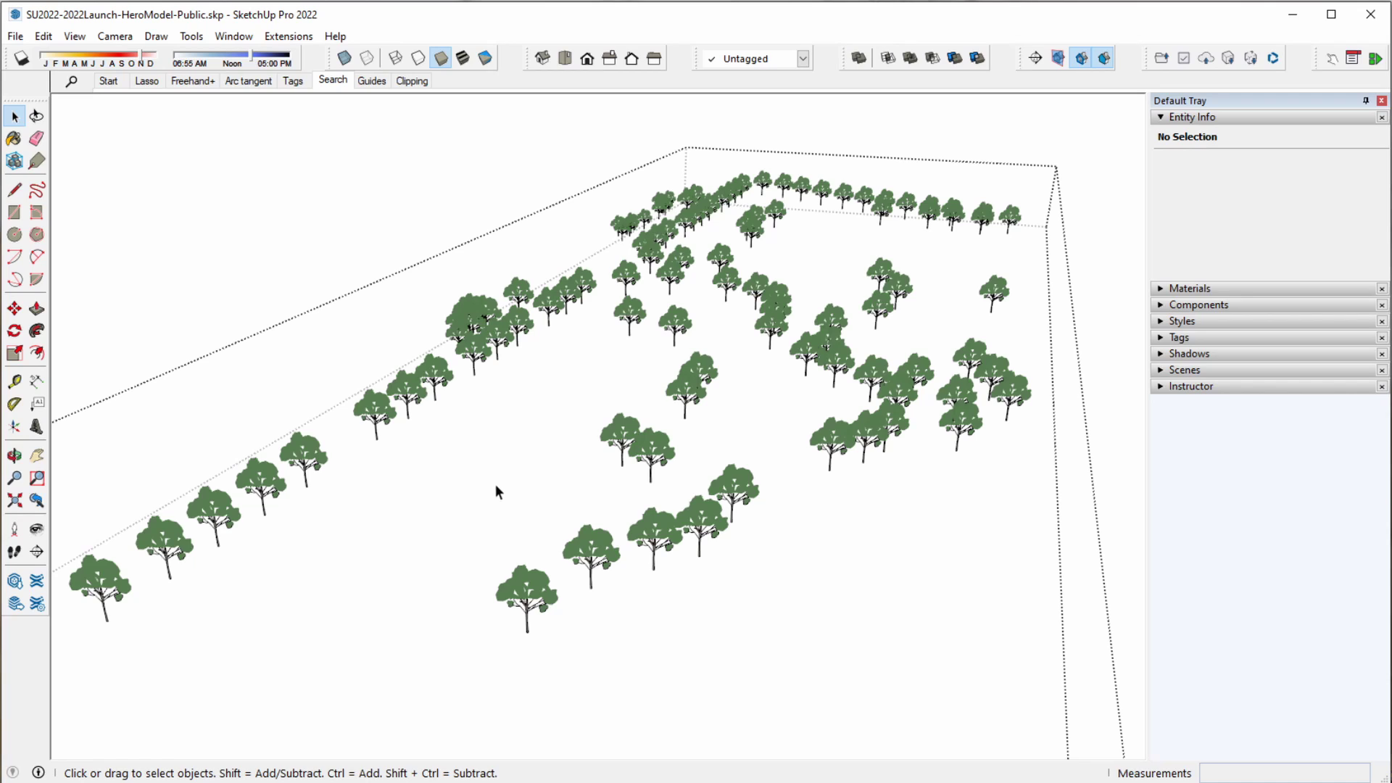
{"action": "key", "text": "r"}
{"action": "left_click", "coordinate": [413, 454]}
{"action": "left_click", "coordinate": [465, 546]}
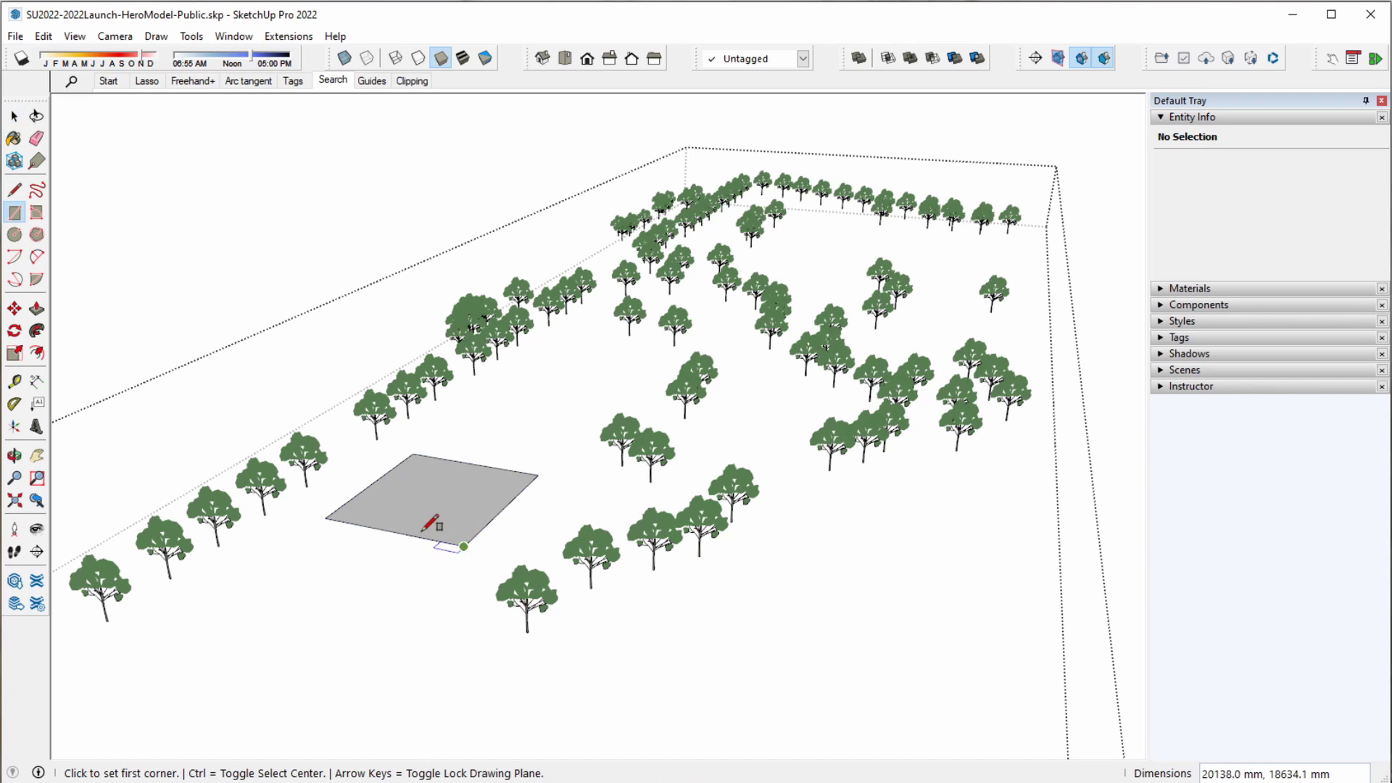
{"action": "key", "text": "space"}
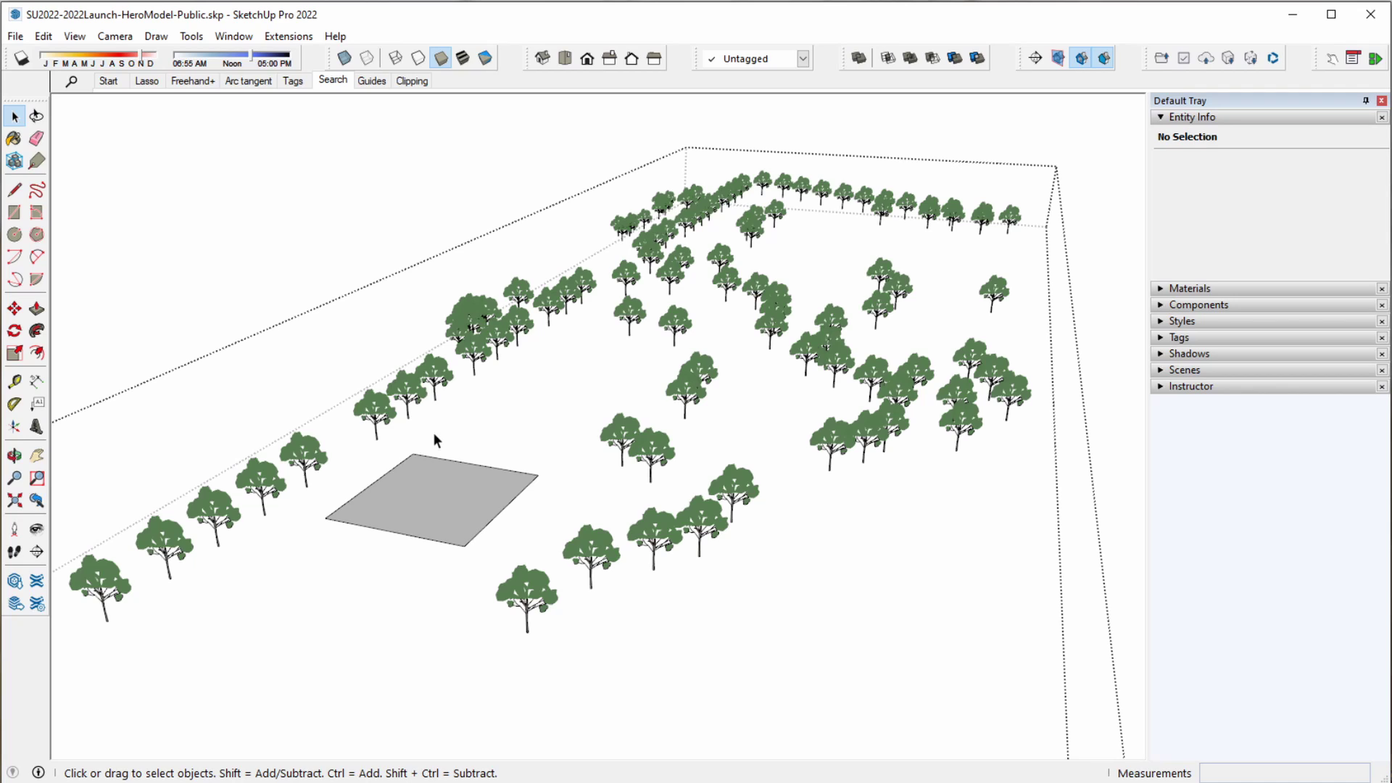
{"action": "key", "text": "shift+s"}
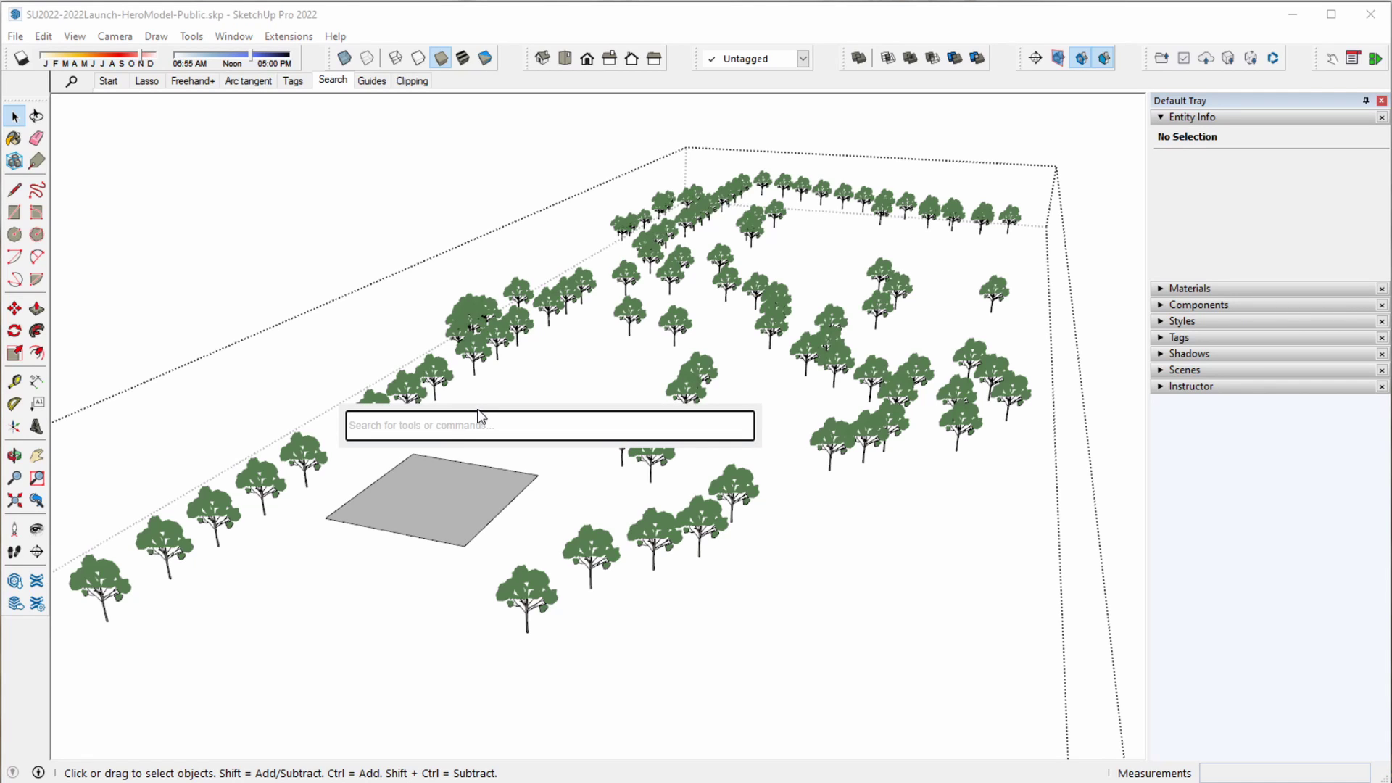
{"action": "left_click_drag", "start_coordinate": [483, 409], "coordinate": [604, 544]}
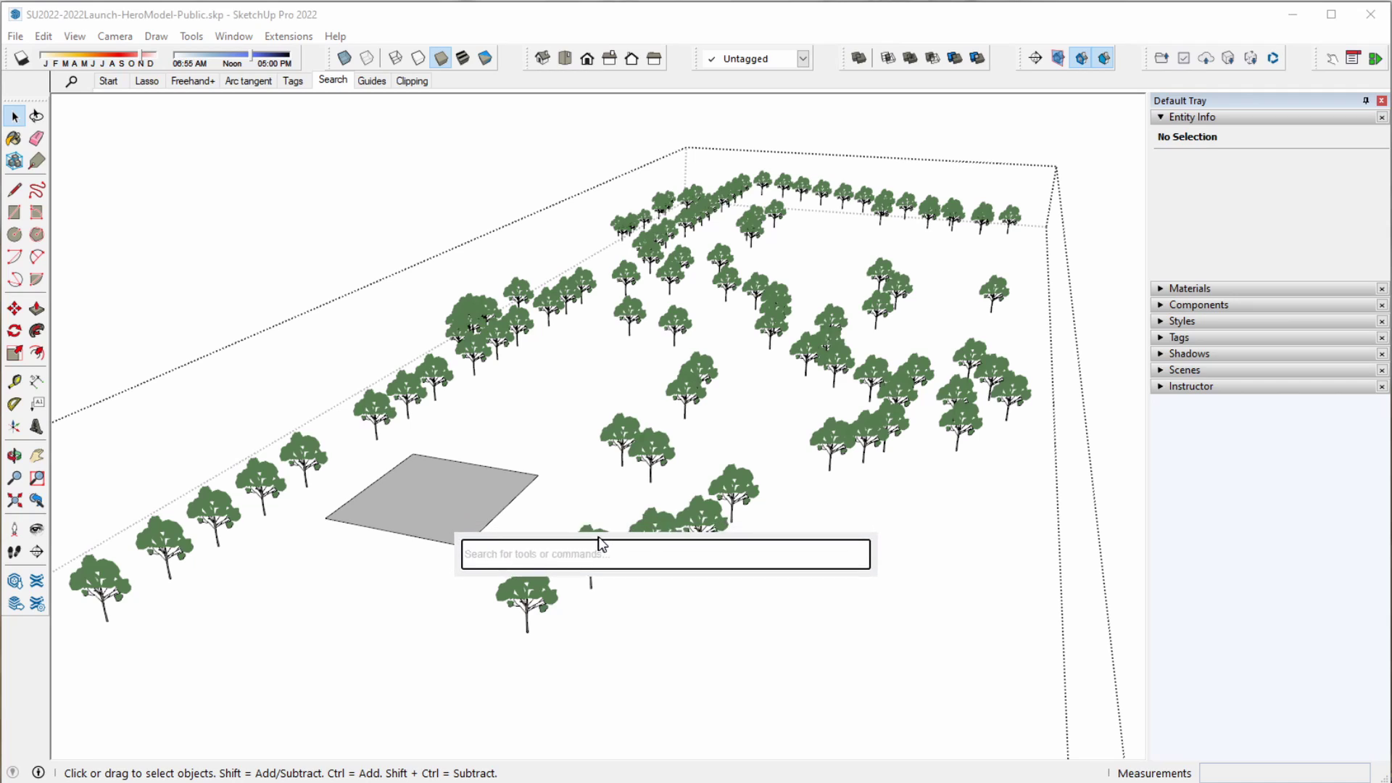
{"action": "type", "text": "pu"}
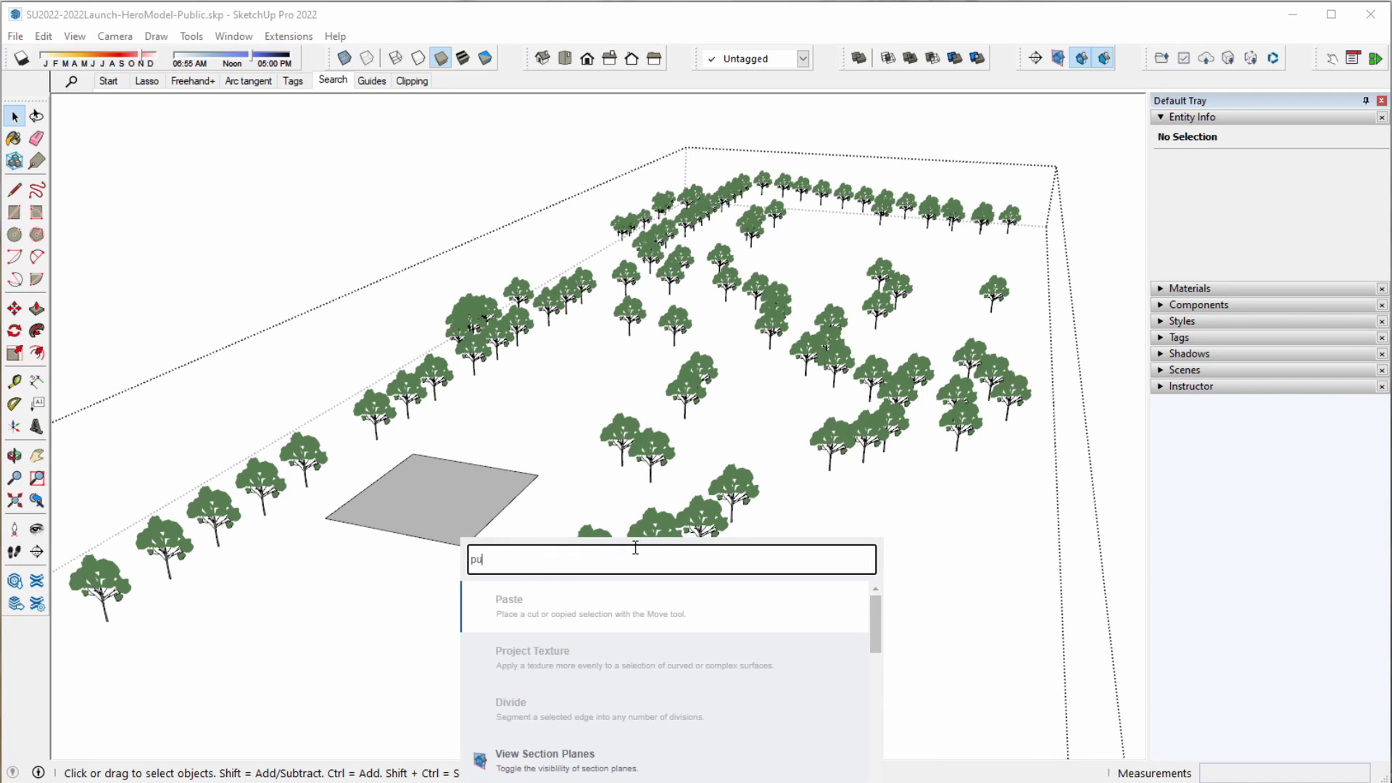
{"action": "type", "text": "sh"}
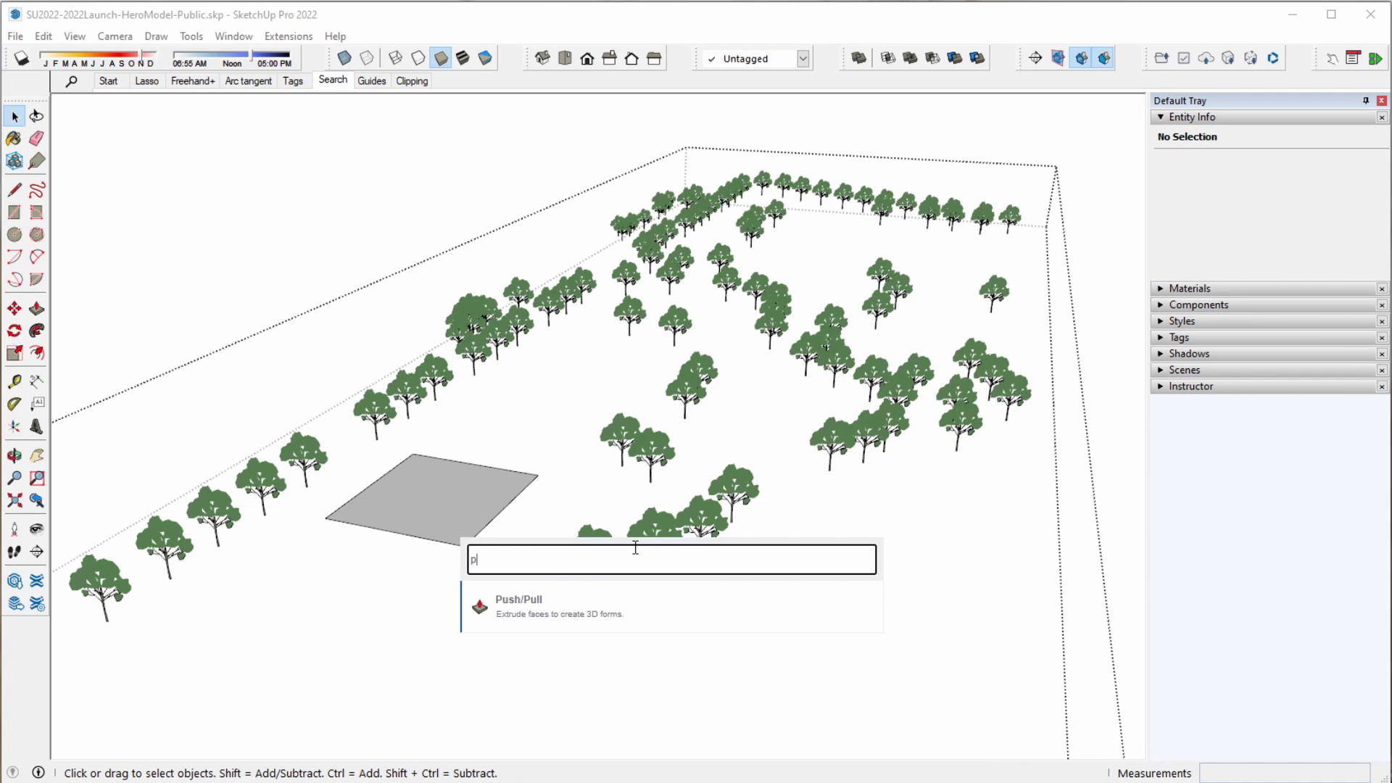
{"action": "key", "text": "BackSpace"}
{"action": "type", "text": "extru"}
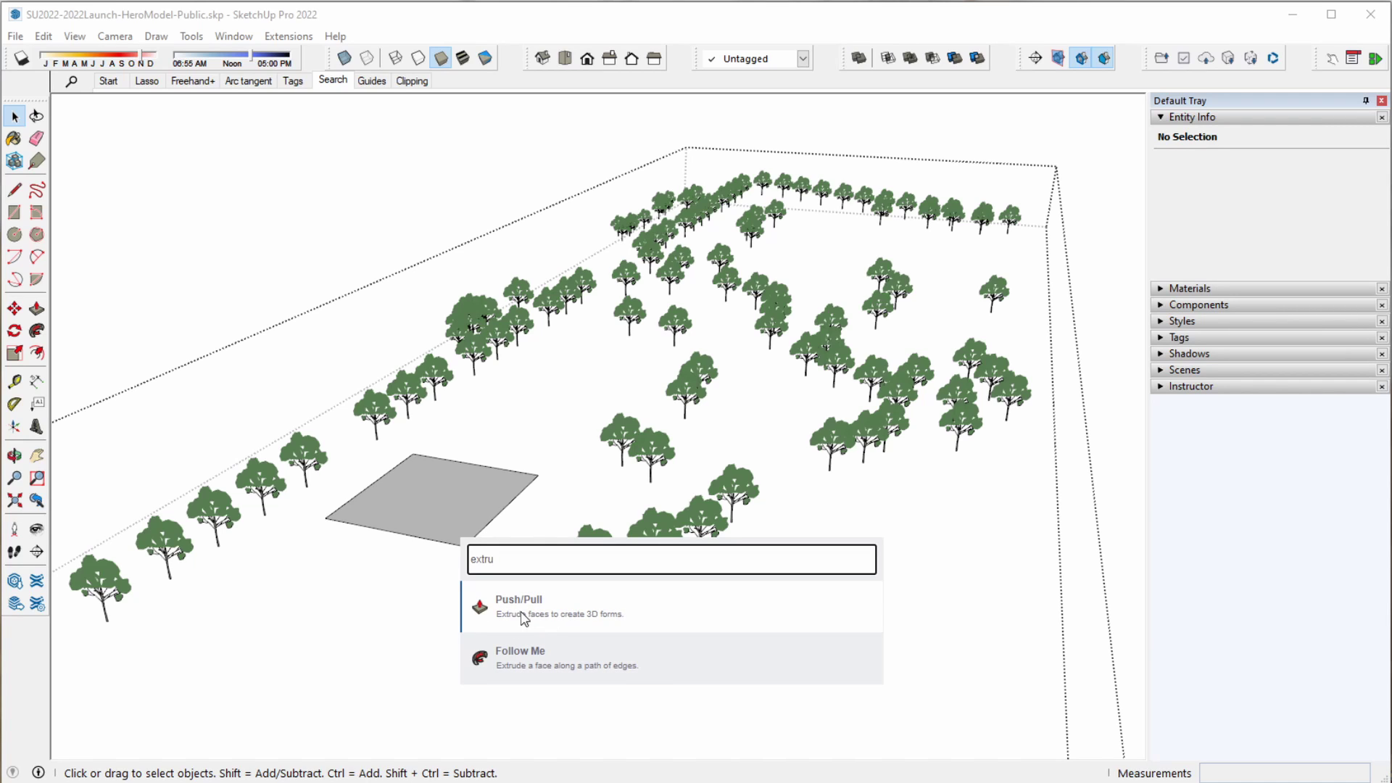
{"action": "left_click", "coordinate": [523, 618]}
{"action": "left_click", "coordinate": [429, 480]}
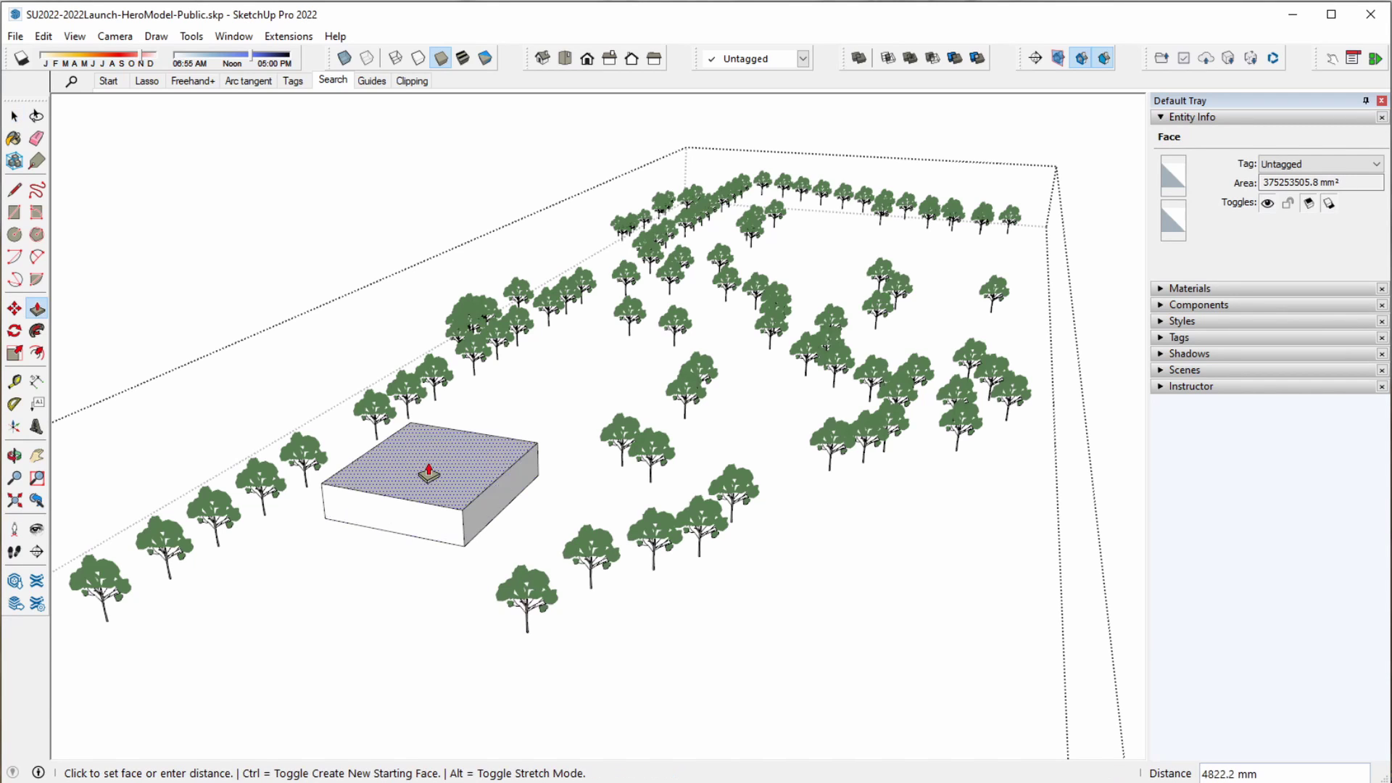
{"action": "key", "text": "space"}
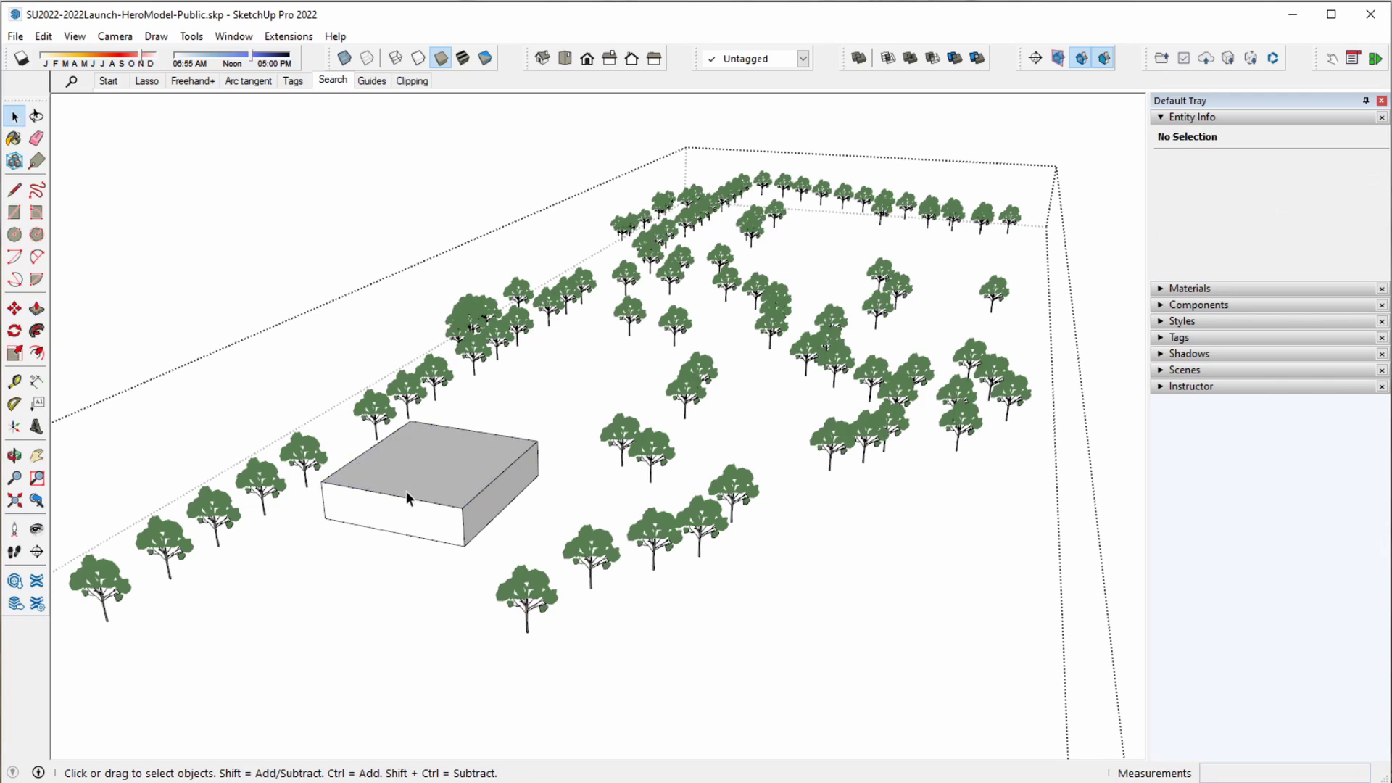
{"action": "triple_click", "coordinate": [406, 491]}
{"action": "key", "text": "Delete"}
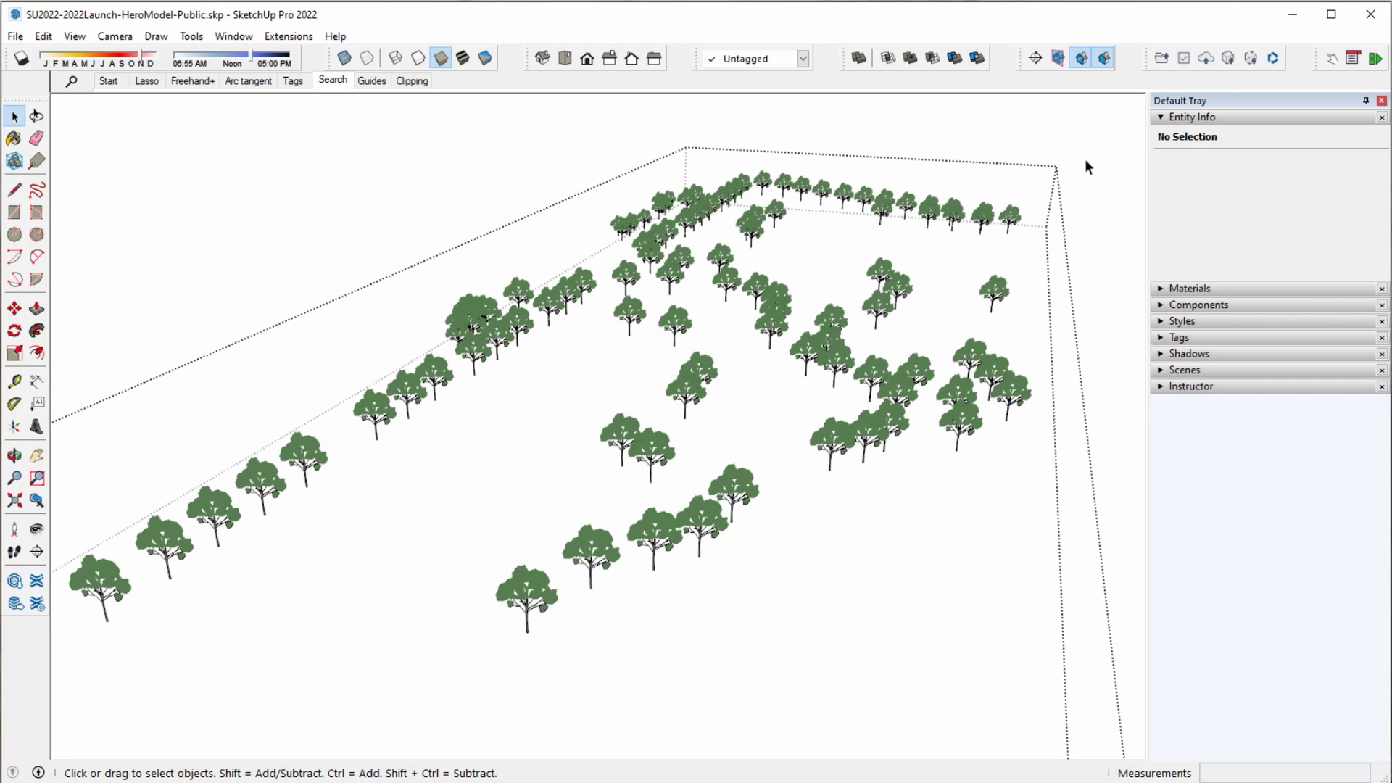
- Zoom out to a low side view and window-select all 107 tree components tagged Trees
{"action": "scroll", "coordinate": [1047, 219], "scroll_direction": "down", "scroll_amount": 1}
{"action": "scroll", "coordinate": [1041, 242], "scroll_direction": "down", "scroll_amount": 1}
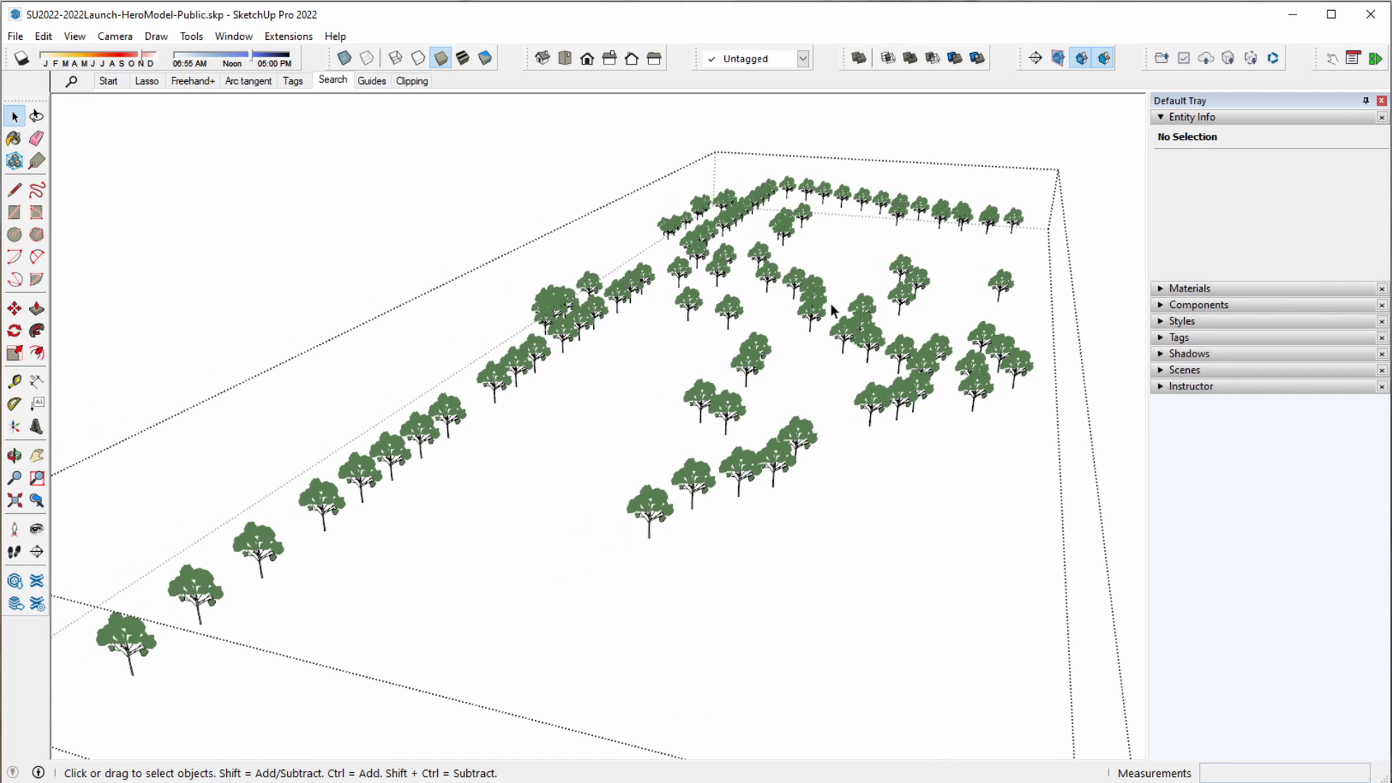
{"action": "mouse_move", "coordinate": [740, 333]}
{"action": "middle_mouse_down"}
{"action": "mouse_move", "coordinate": [816, 292]}
{"action": "mouse_move", "coordinate": [760, 330]}
{"action": "middle_mouse_up"}
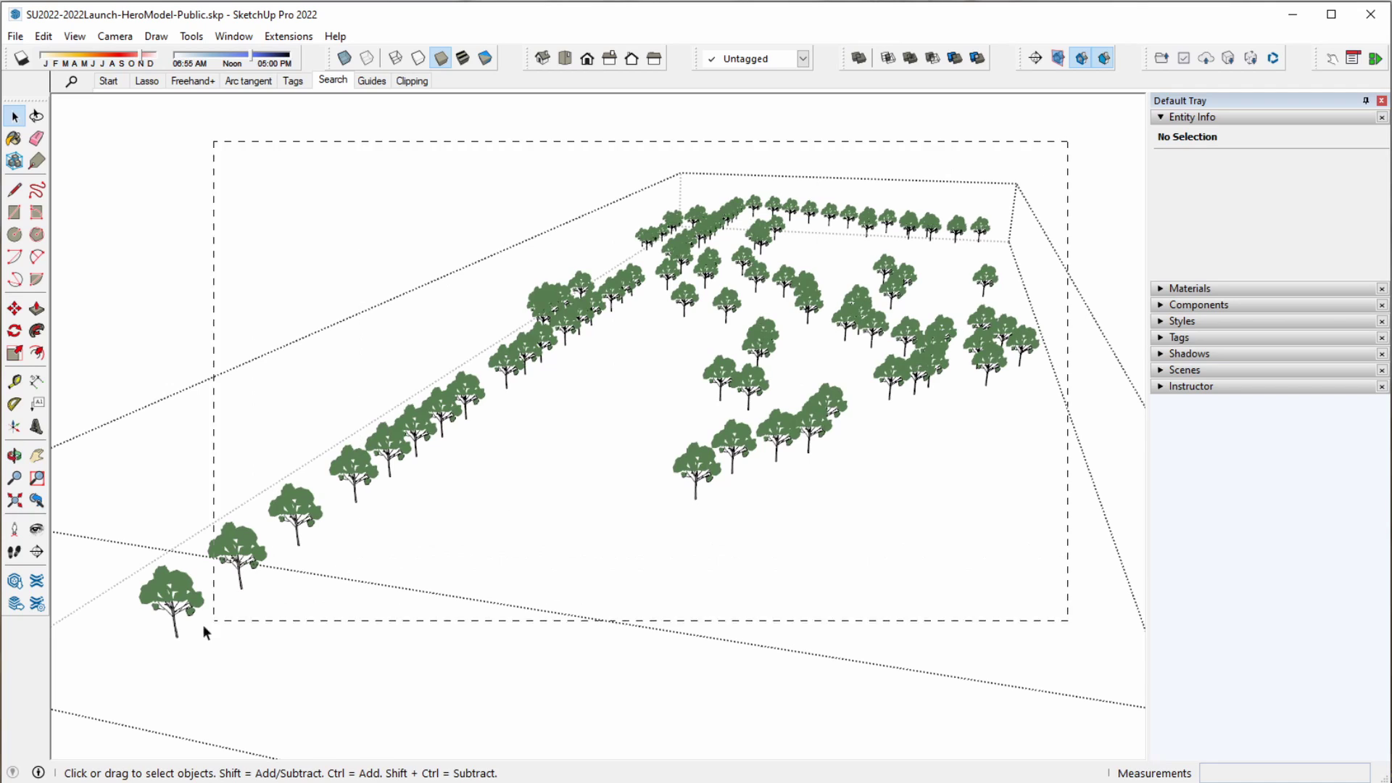
{"action": "left_click_drag", "start_coordinate": [203, 626], "coordinate": [145, 657]}
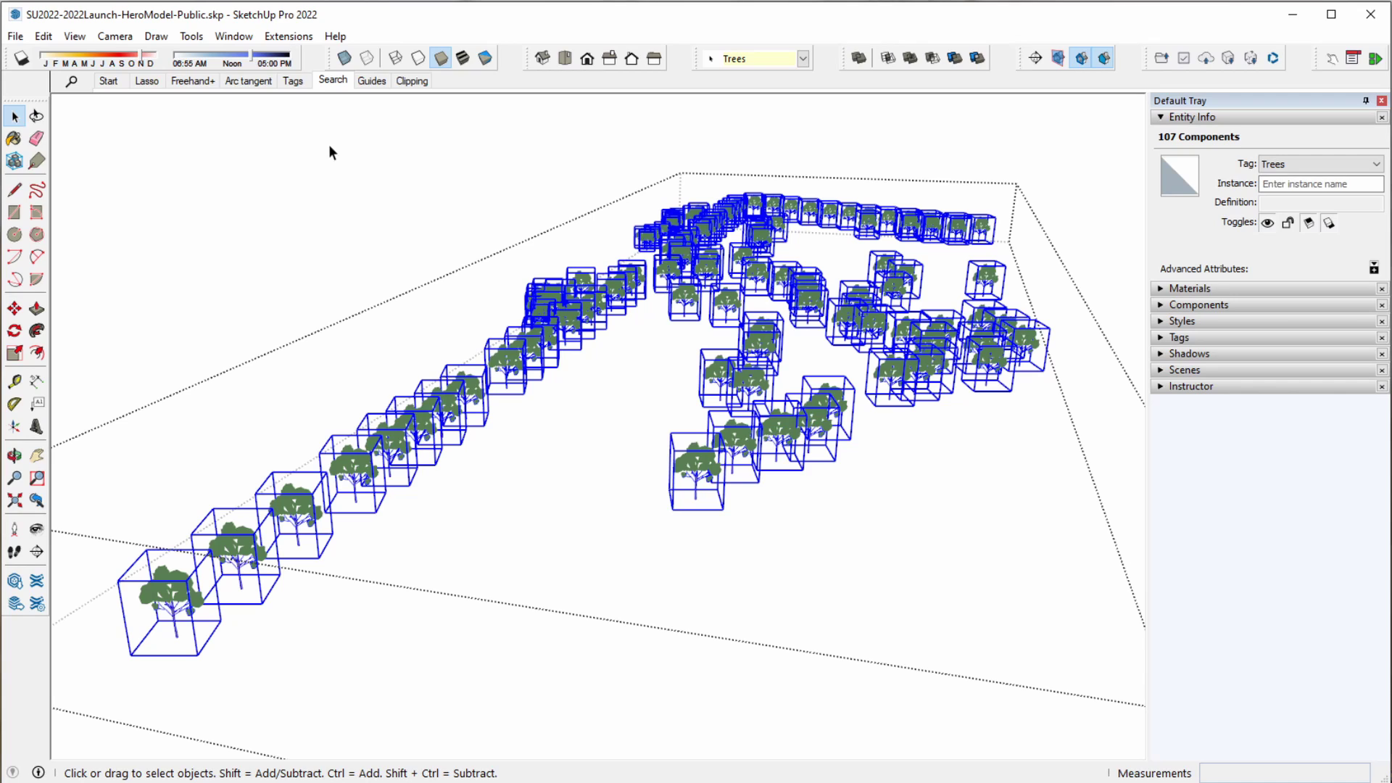
- Randomly scale the selected trees between 0.5 and 1.5 with Scale and Rotate Randomly
{"action": "left_click", "coordinate": [281, 43]}
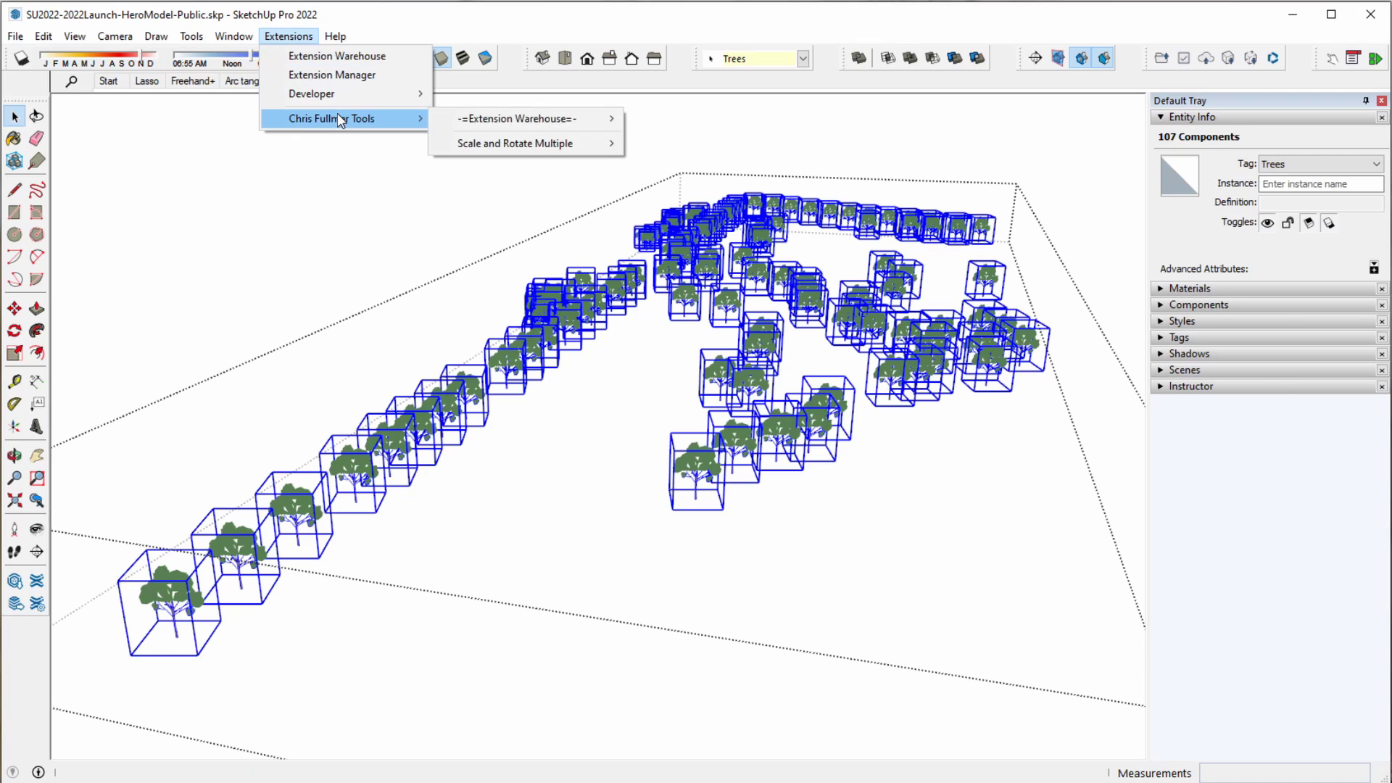
{"action": "mouse_move", "coordinate": [332, 119]}
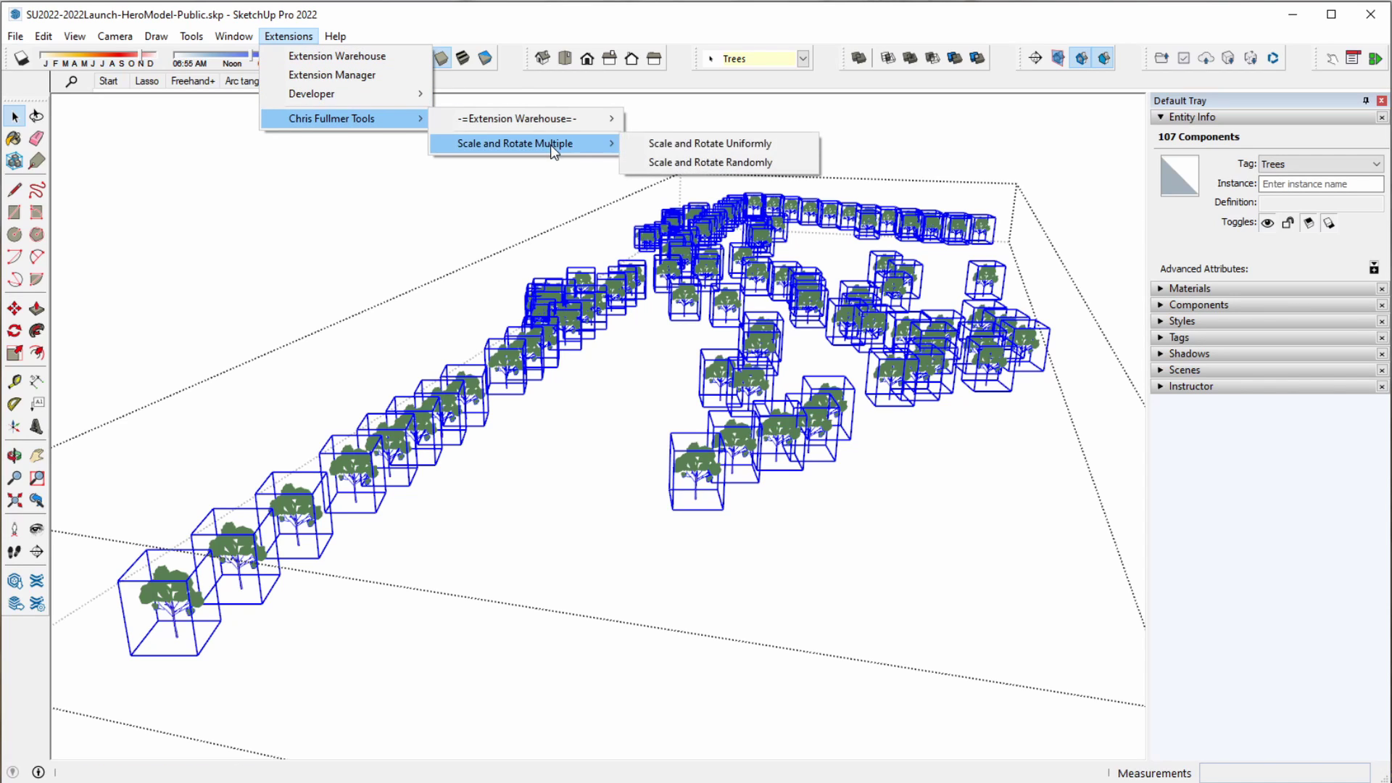
{"action": "mouse_move", "coordinate": [515, 144]}
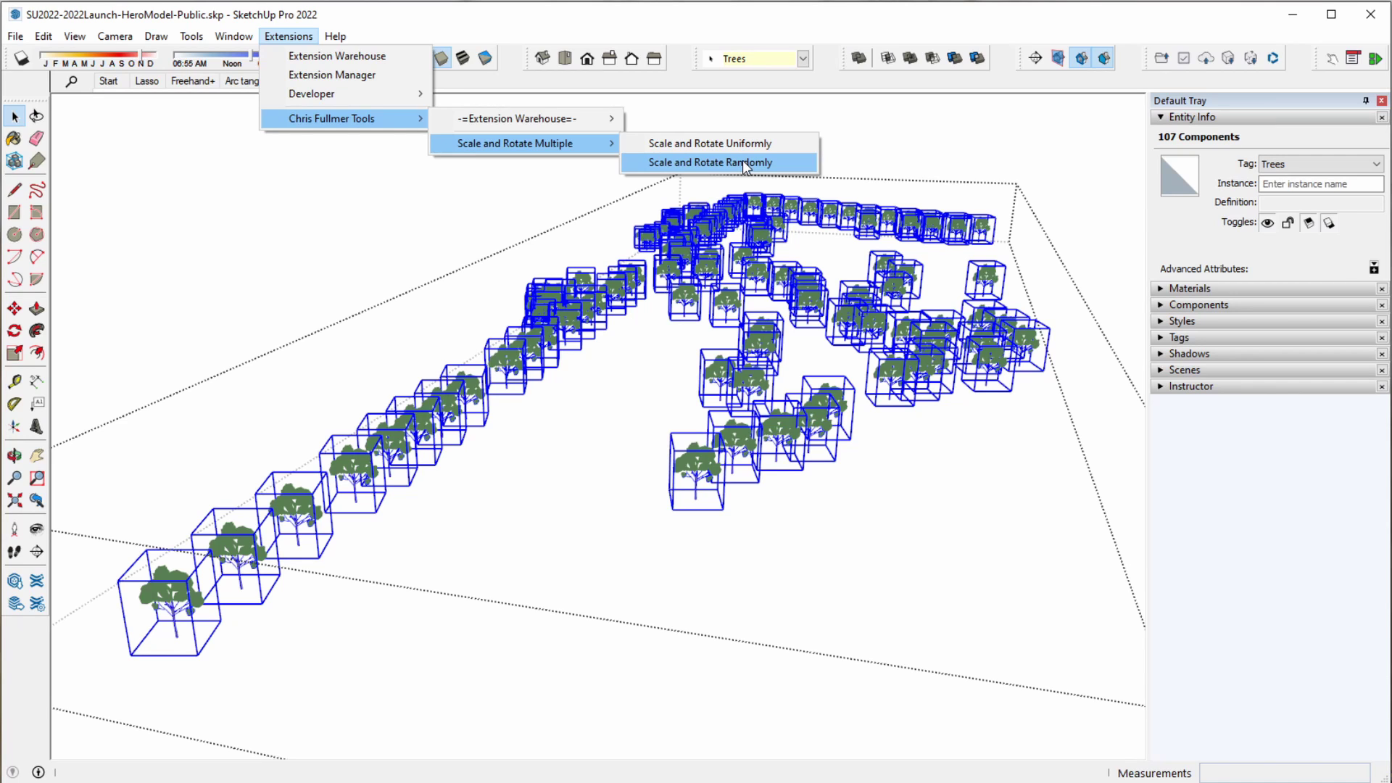
{"action": "left_click", "coordinate": [1063, 180]}
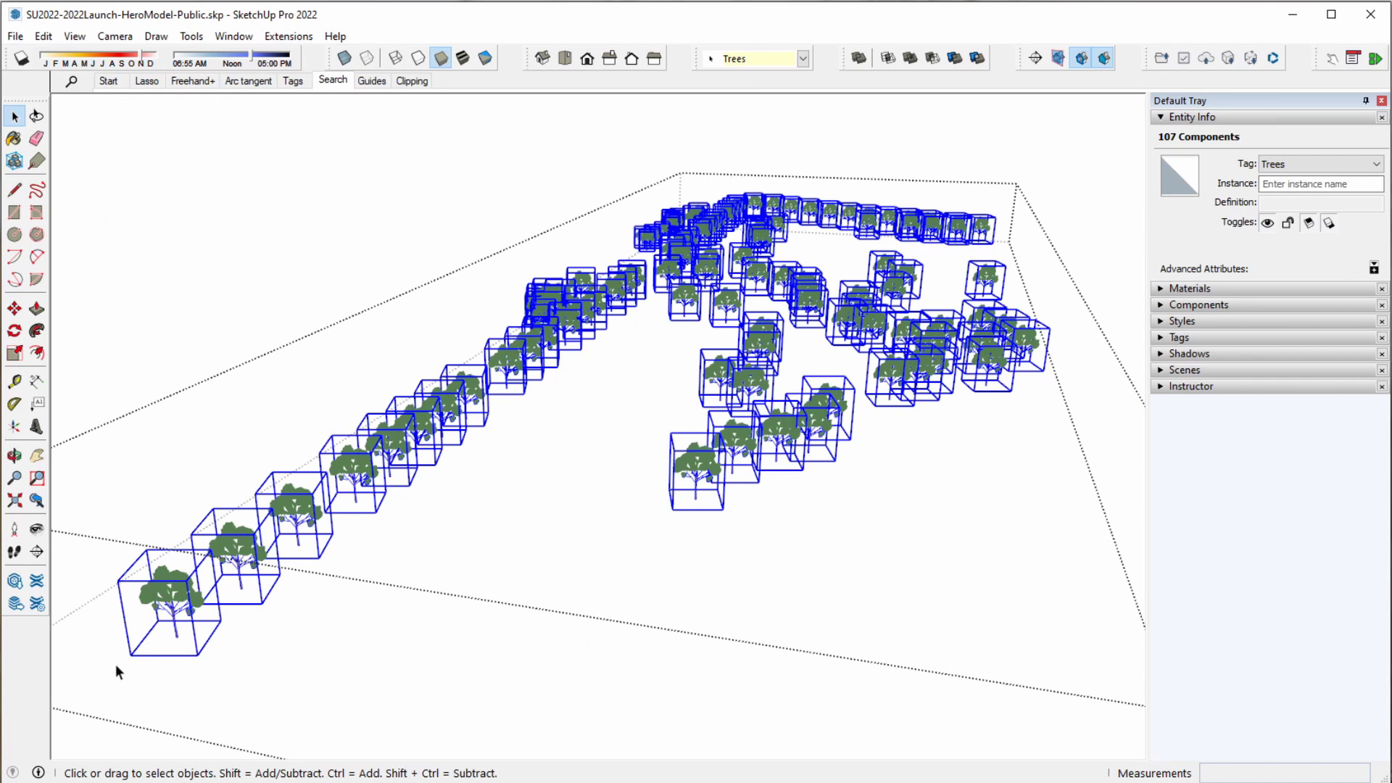
{"action": "key", "text": "shift+s"}
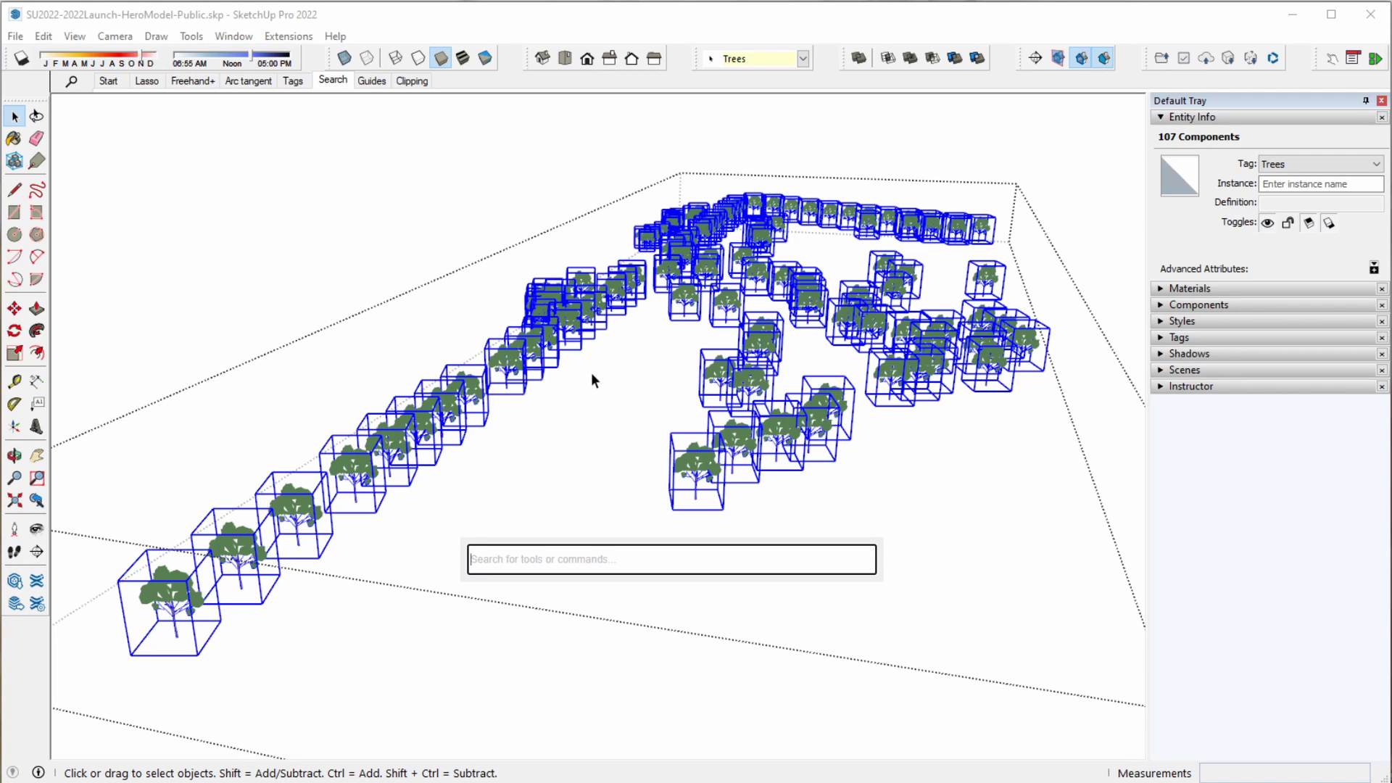
{"action": "type", "text": "rand"}
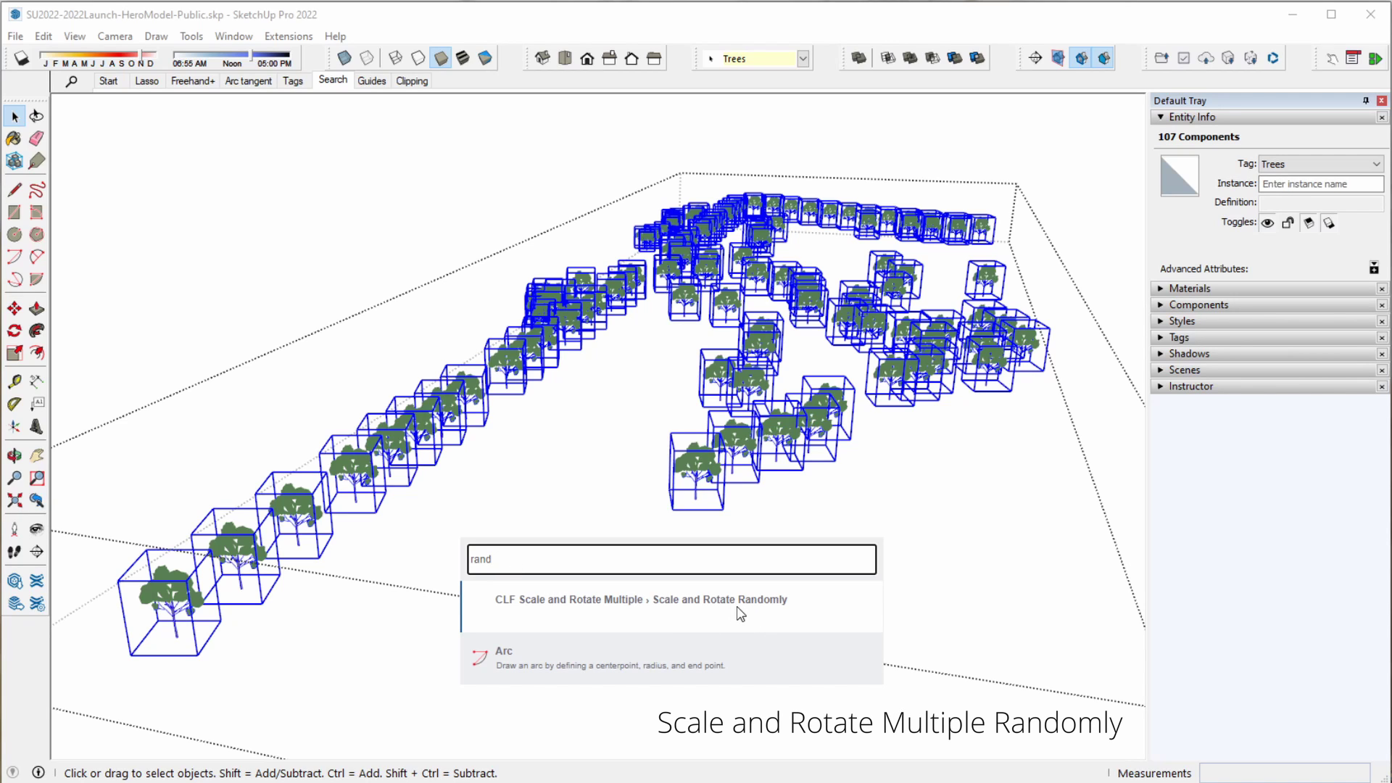
{"action": "left_click", "coordinate": [739, 614]}
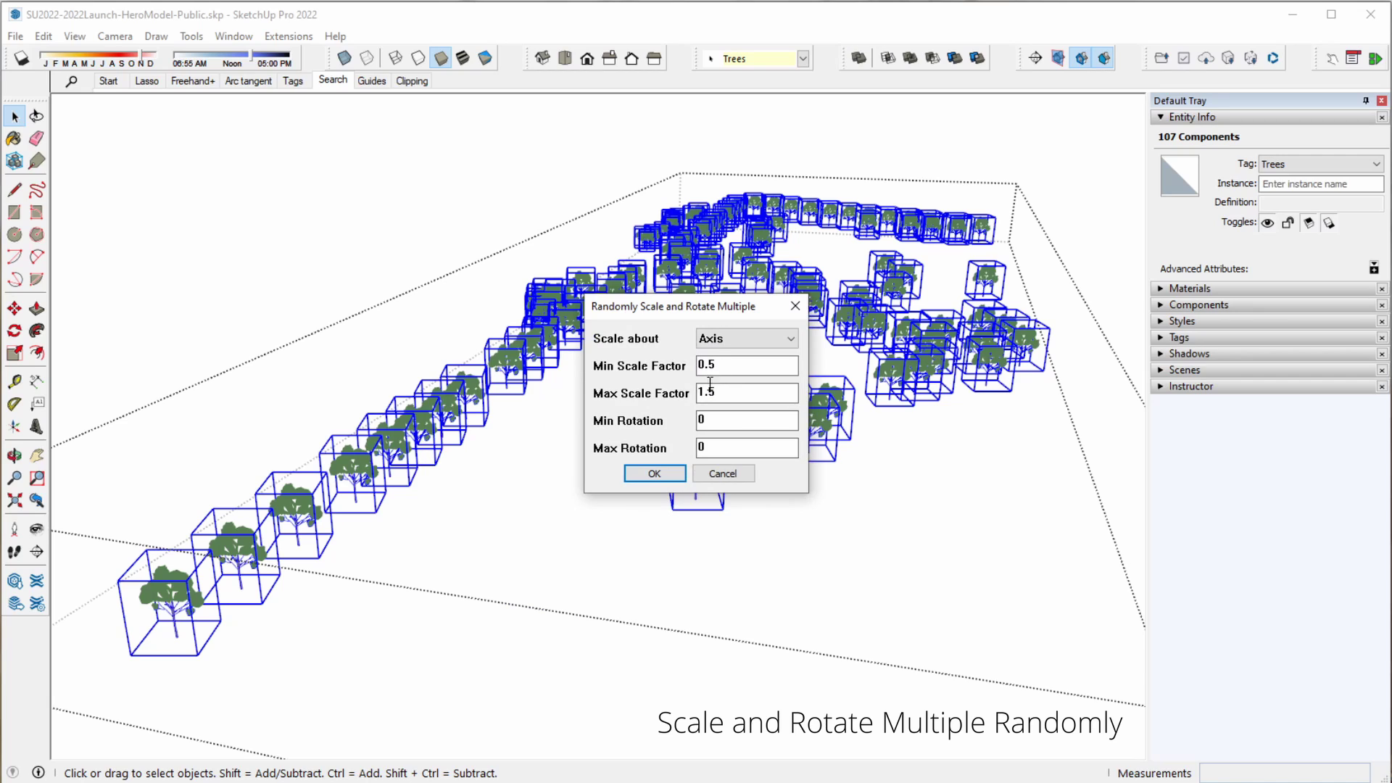
{"action": "left_click", "coordinate": [654, 475]}
- Orbit around the rescaled trees and select a single tree in the left row
{"action": "middle_click_drag", "start_coordinate": [569, 493], "coordinate": [672, 420]}
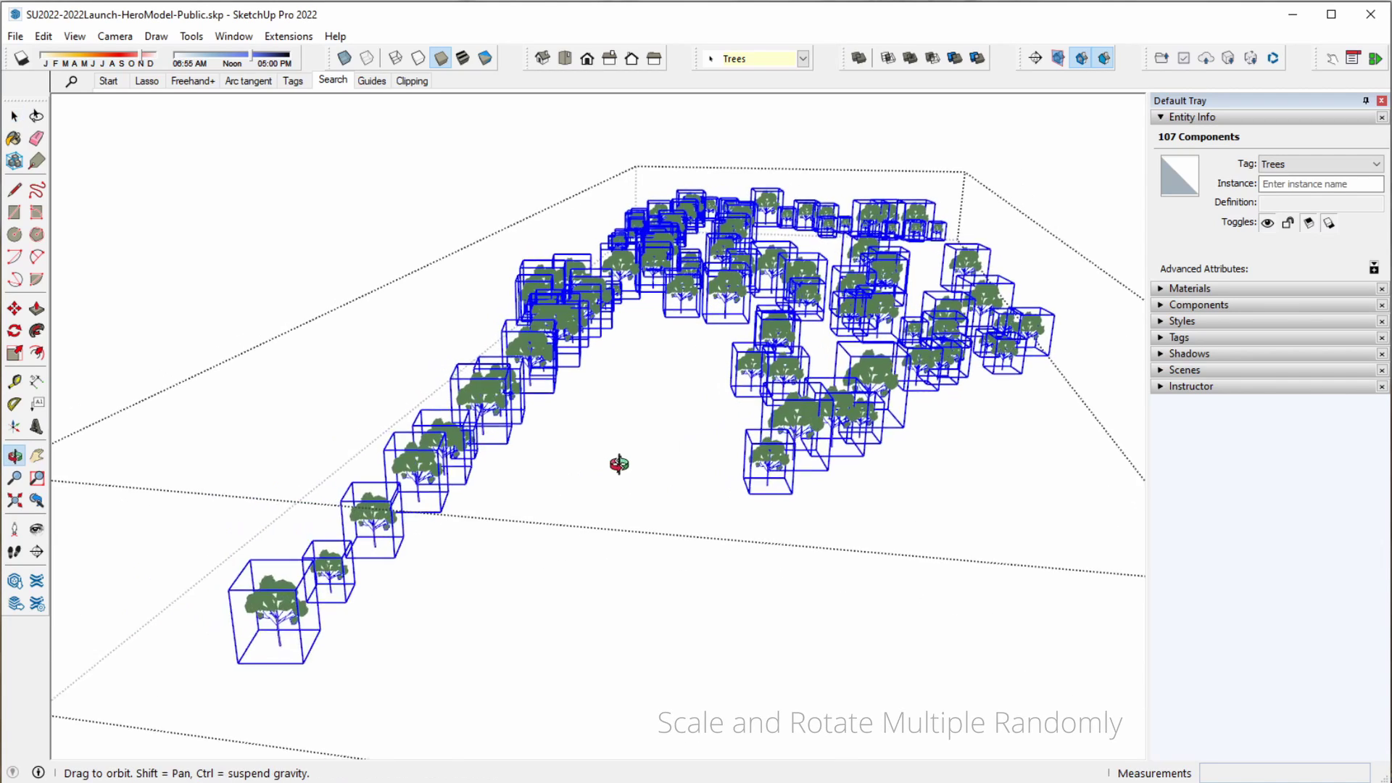
{"action": "left_click", "coordinate": [541, 373]}
{"action": "mouse_move", "coordinate": [694, 357]}
{"action": "middle_mouse_down"}
{"action": "mouse_move", "coordinate": [752, 382]}
{"action": "mouse_move", "coordinate": [843, 357]}
{"action": "mouse_move", "coordinate": [646, 389]}
{"action": "middle_mouse_up"}
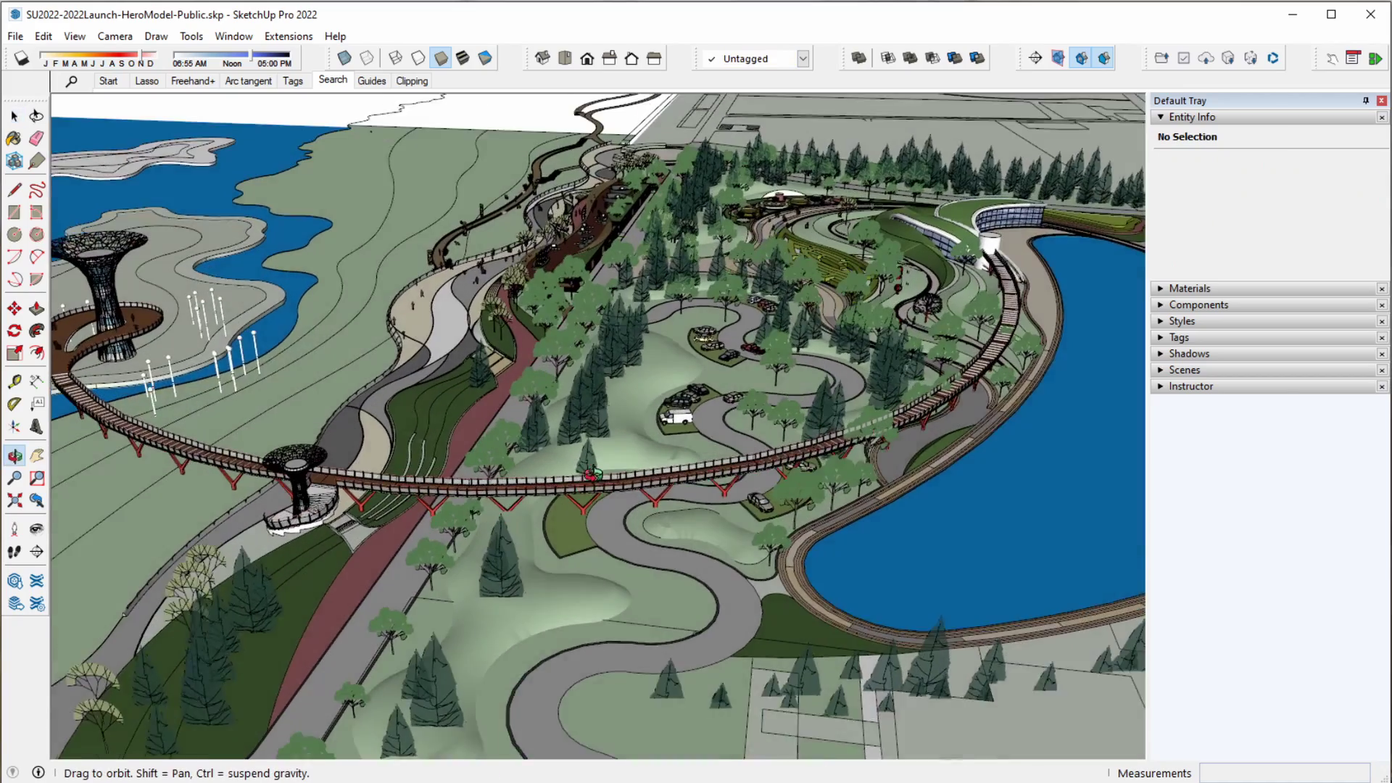
- Zoom out over the whole park, return to Select, and show the Guides scene
{"action": "scroll", "coordinate": [567, 458], "scroll_direction": "down", "scroll_amount": 3}
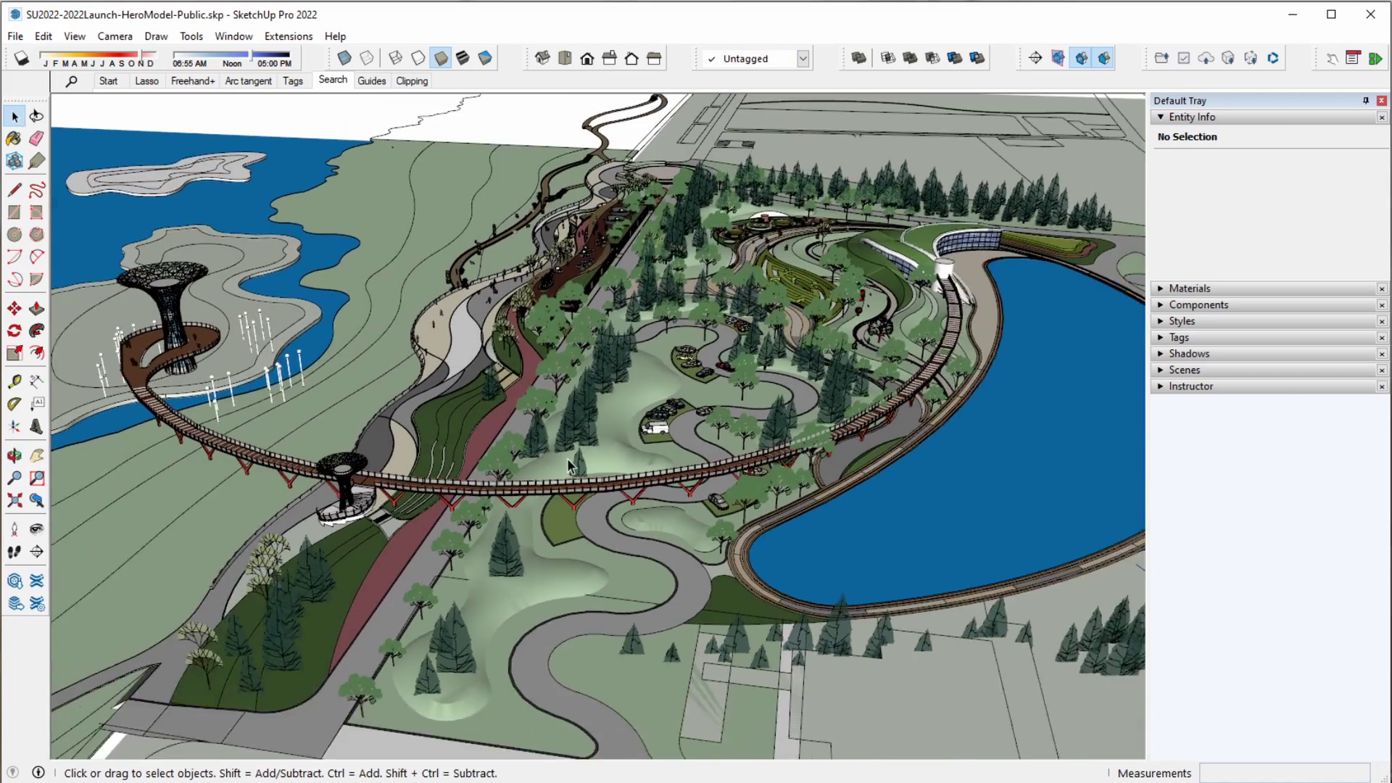
{"action": "mouse_move", "coordinate": [567, 459]}
{"action": "middle_mouse_down"}
{"action": "mouse_move", "coordinate": [684, 437]}
{"action": "mouse_move", "coordinate": [653, 444]}
{"action": "middle_mouse_up"}
{"action": "key", "text": "space"}
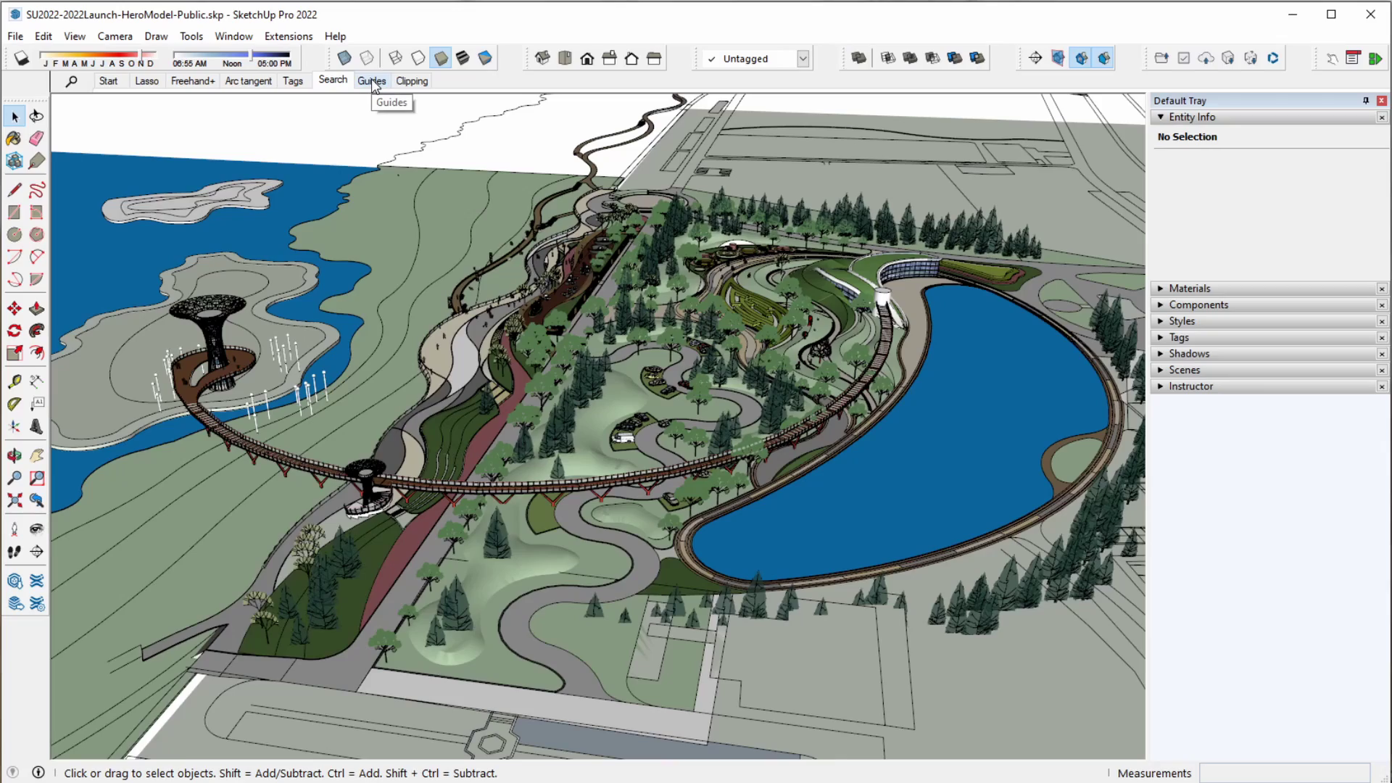
{"action": "left_click", "coordinate": [373, 81]}
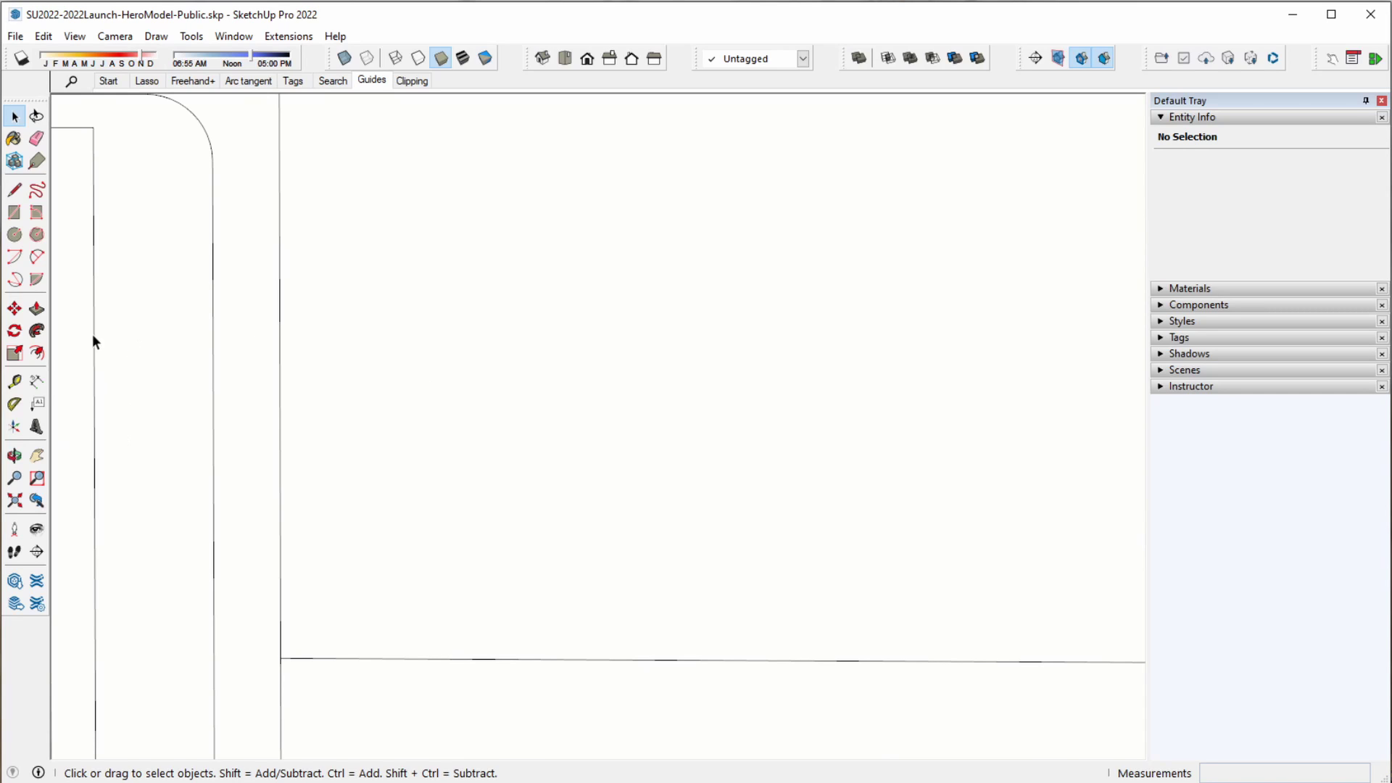
- Place Tape Measure guides offset from the edges, one about 8844 mm up, and toggle View > Guides
{"action": "left_click", "coordinate": [14, 382]}
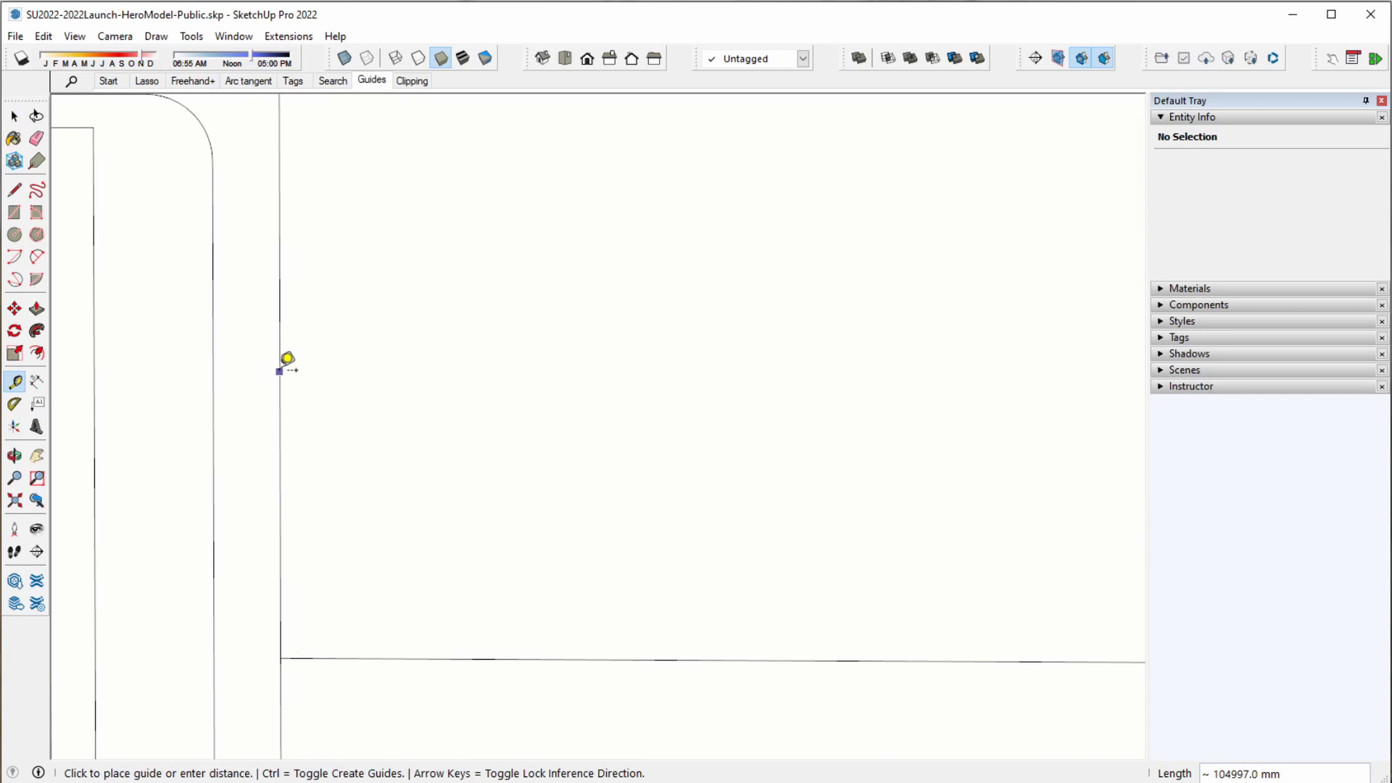
{"action": "left_click", "coordinate": [423, 357]}
{"action": "left_click", "coordinate": [559, 659]}
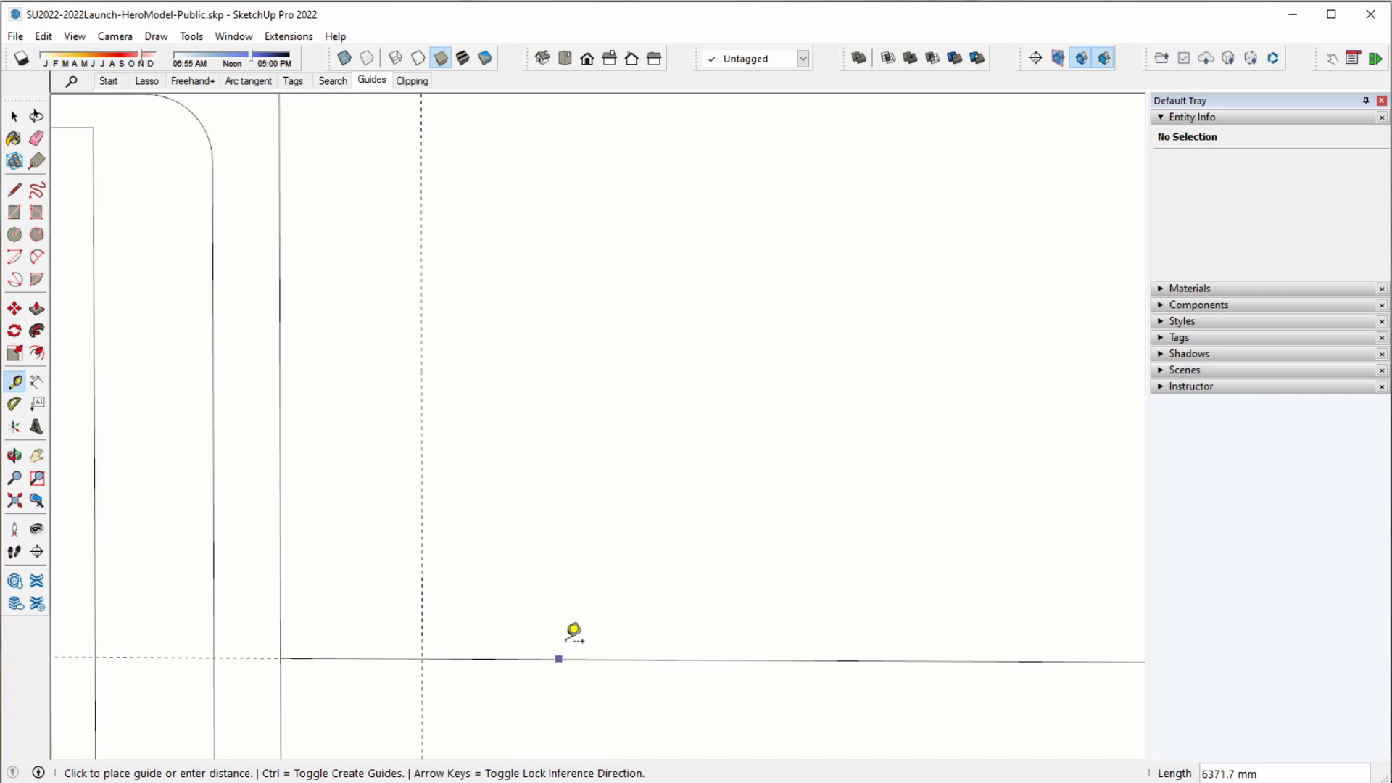
{"action": "left_click", "coordinate": [667, 491]}
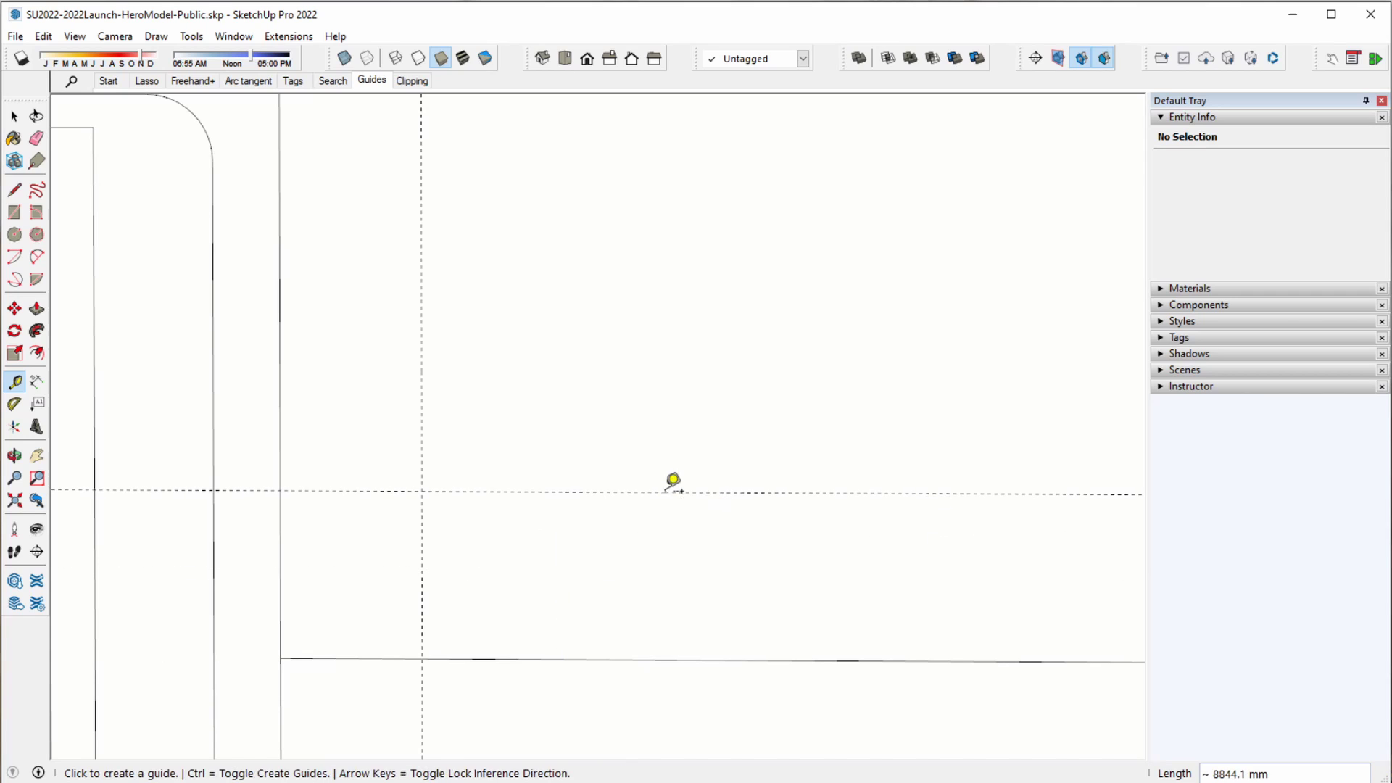
{"action": "left_click", "coordinate": [75, 37]}
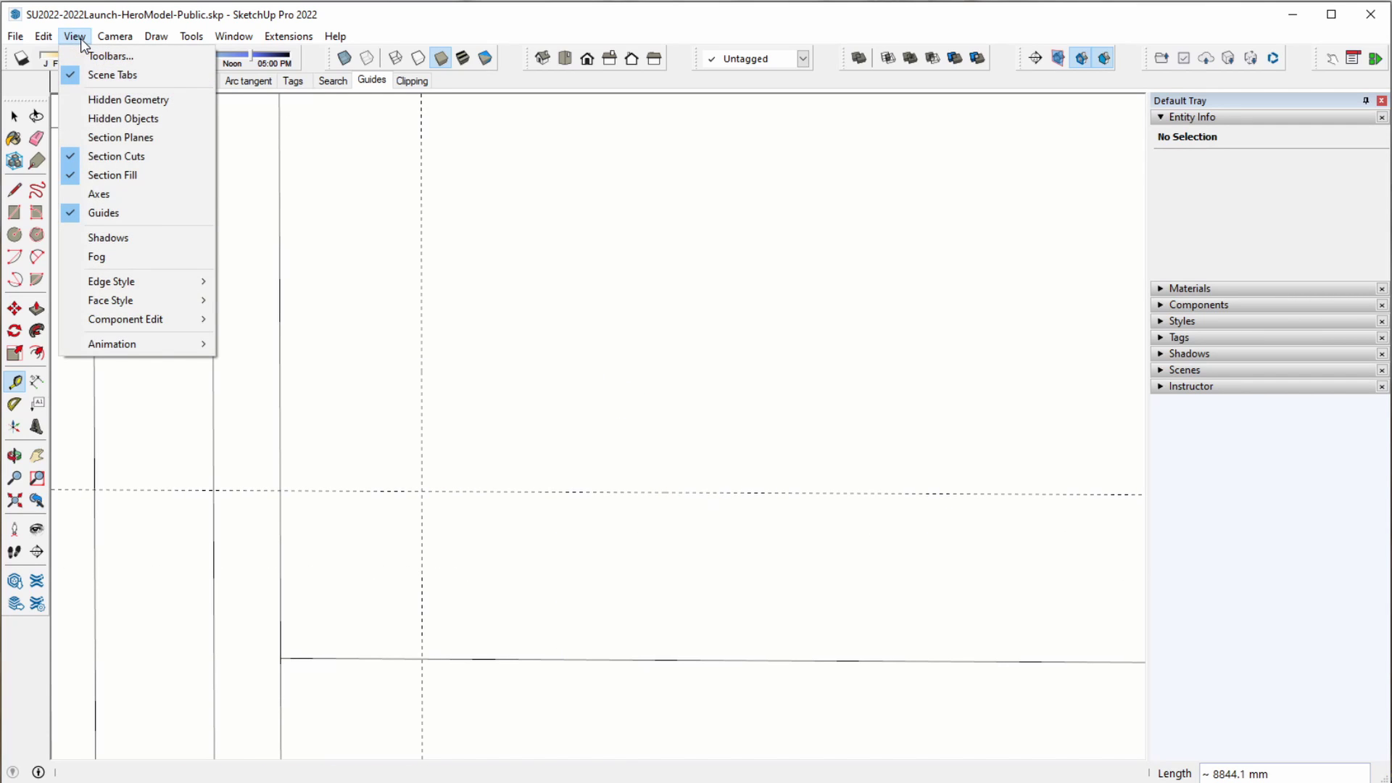
{"action": "left_click", "coordinate": [151, 212]}
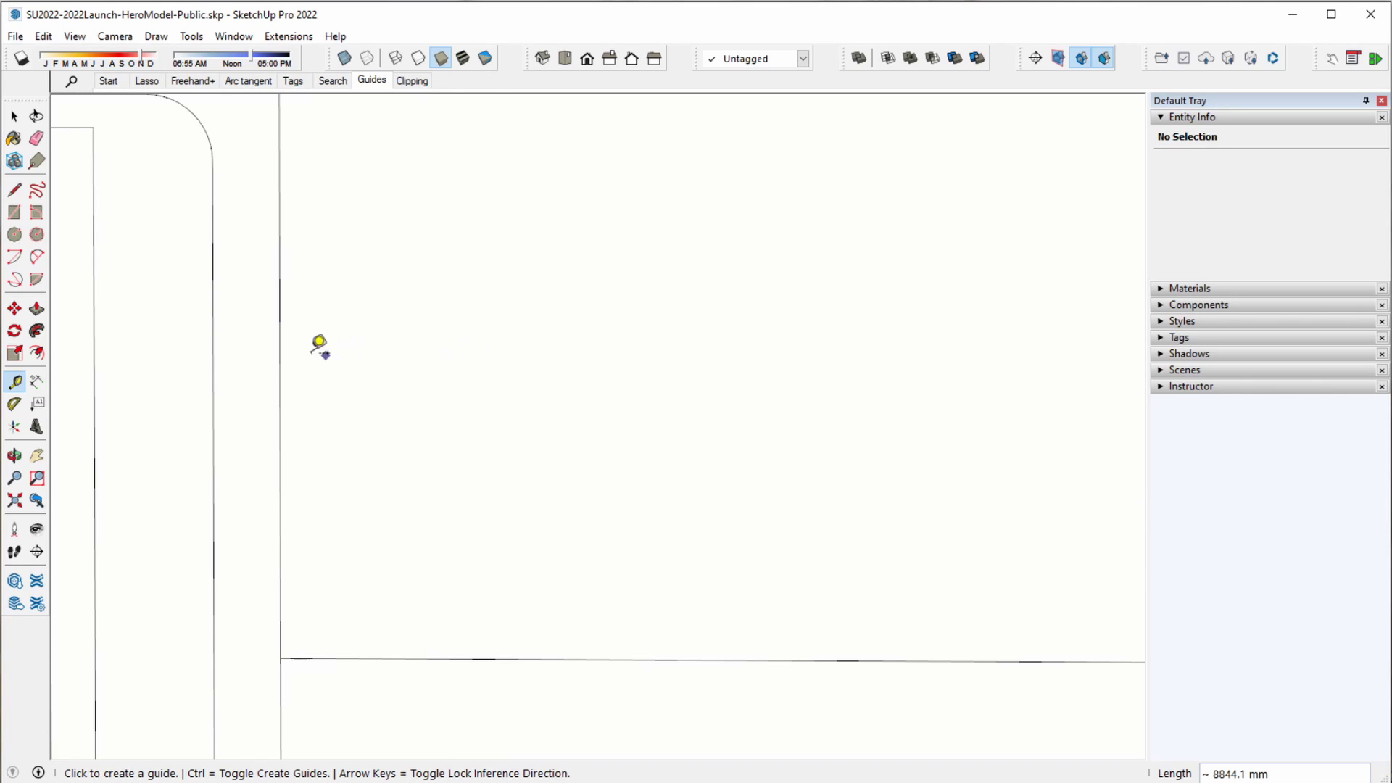
- Add a guide about 11266.8 mm from the vertical edge, then show the Clipping scene
{"action": "left_click", "coordinate": [280, 360]}
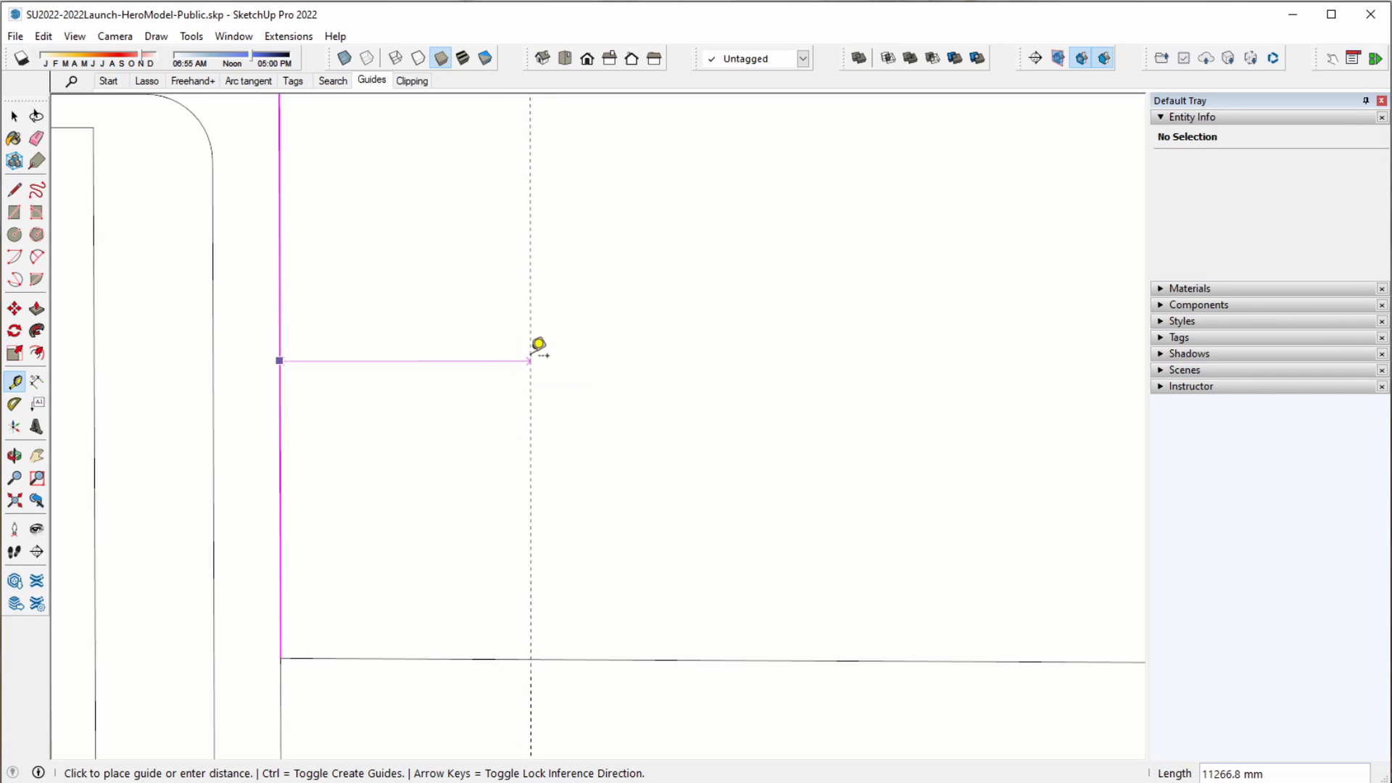
{"action": "left_click", "coordinate": [538, 343]}
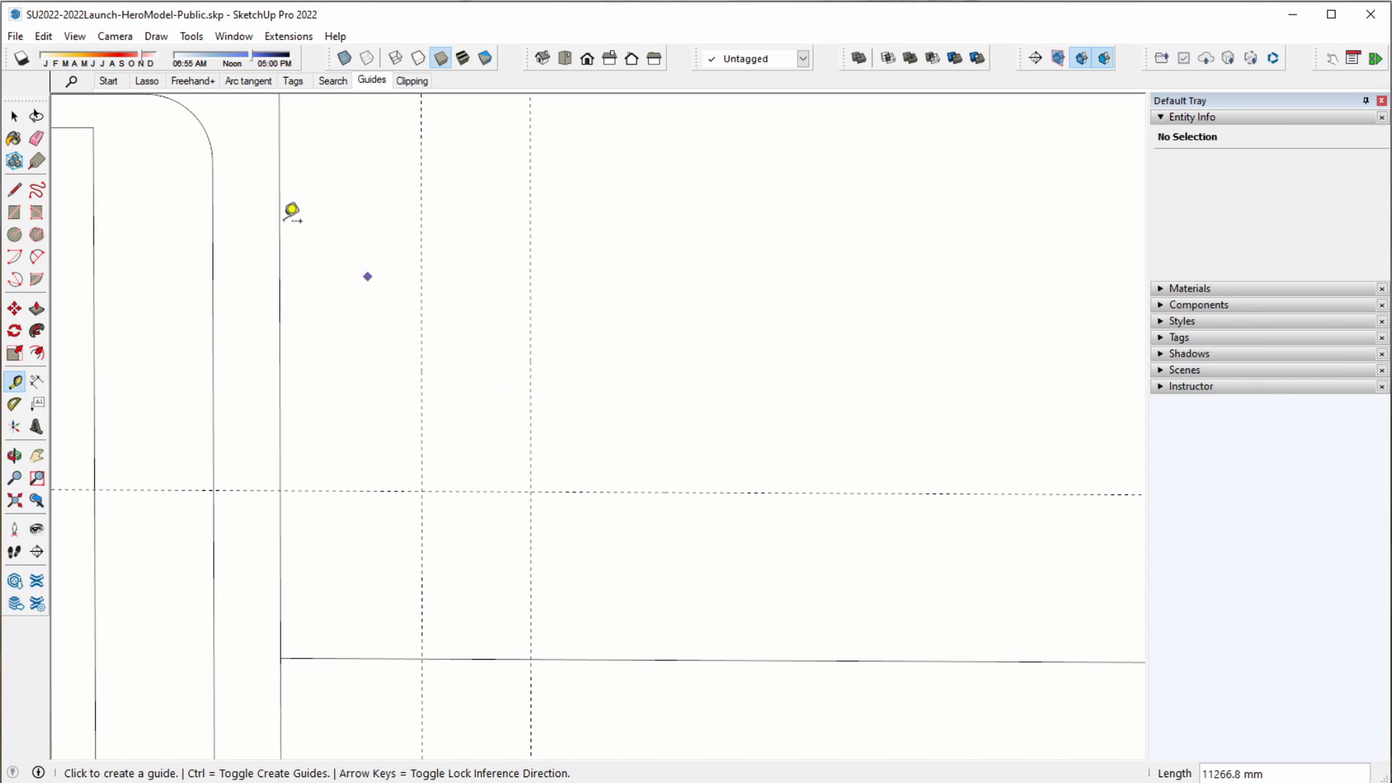
{"action": "left_click", "coordinate": [15, 116]}
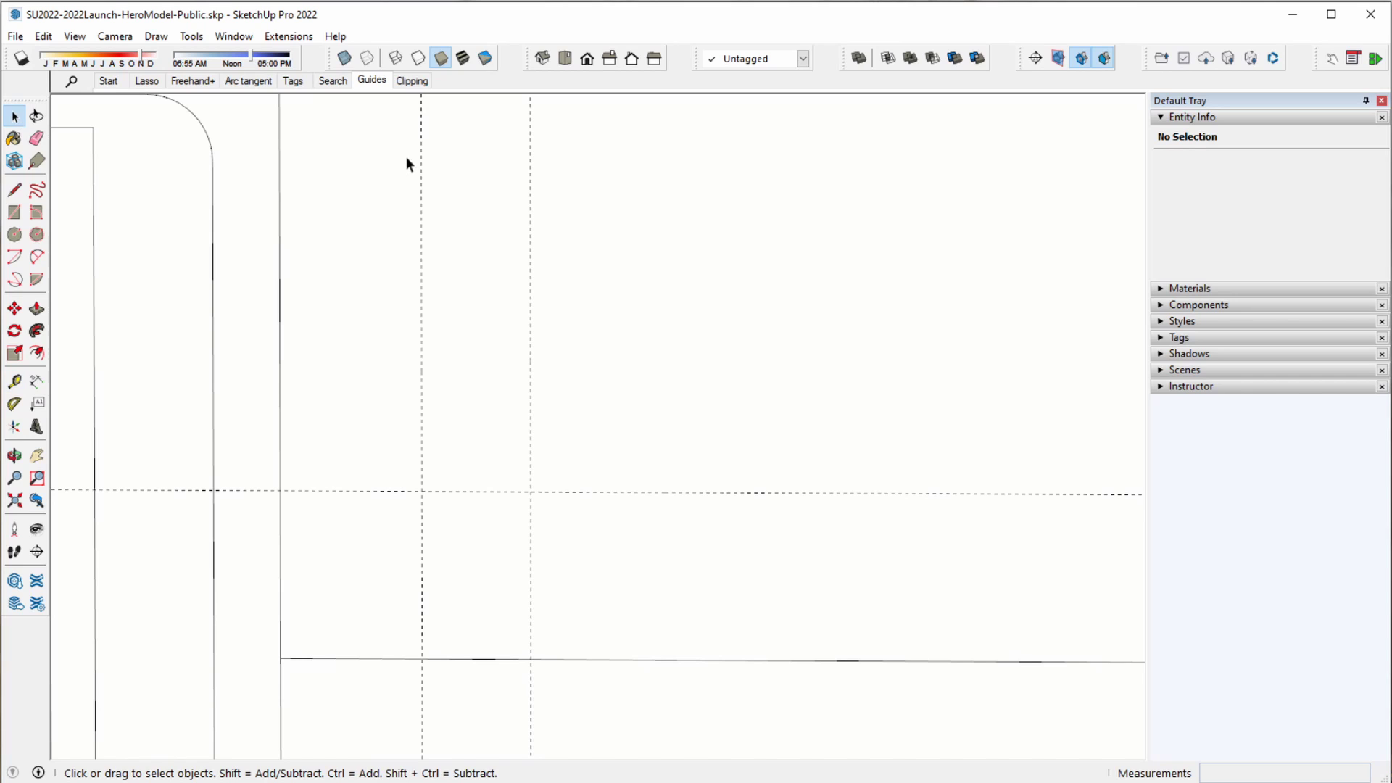
{"action": "left_click", "coordinate": [424, 83]}
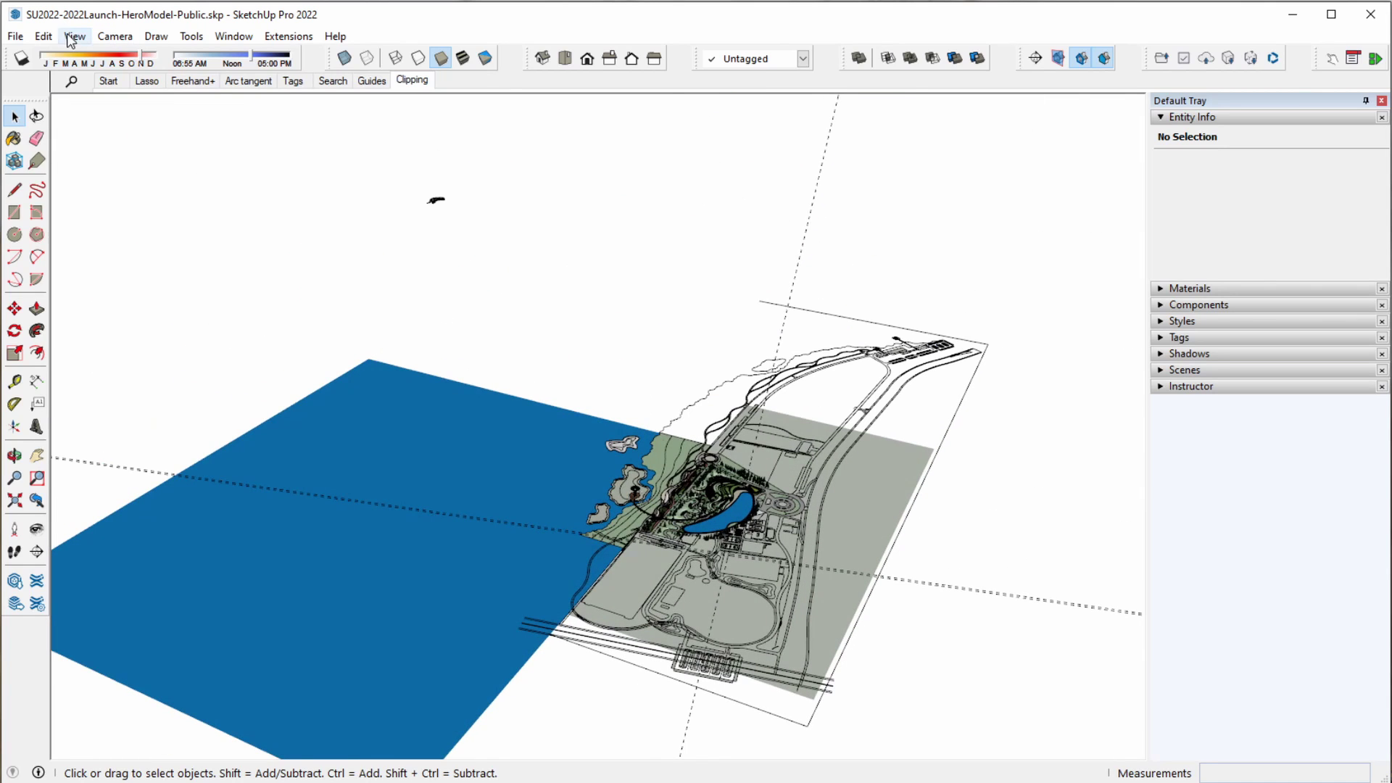
- Delete all guides, turn on View > Axes, and window-select the small flying component
{"action": "left_click", "coordinate": [44, 36]}
{"action": "left_click", "coordinate": [146, 190]}
{"action": "left_click", "coordinate": [74, 37]}
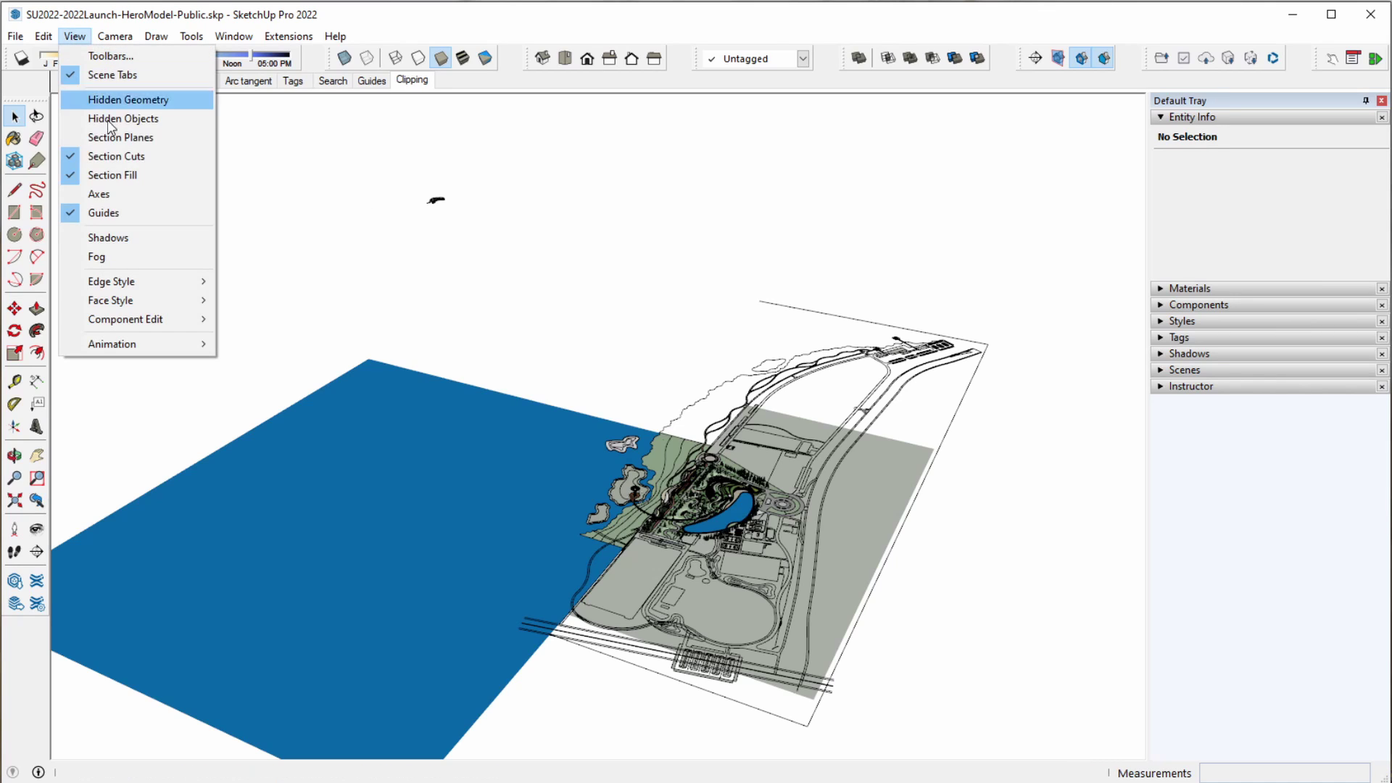
{"action": "left_click", "coordinate": [122, 194]}
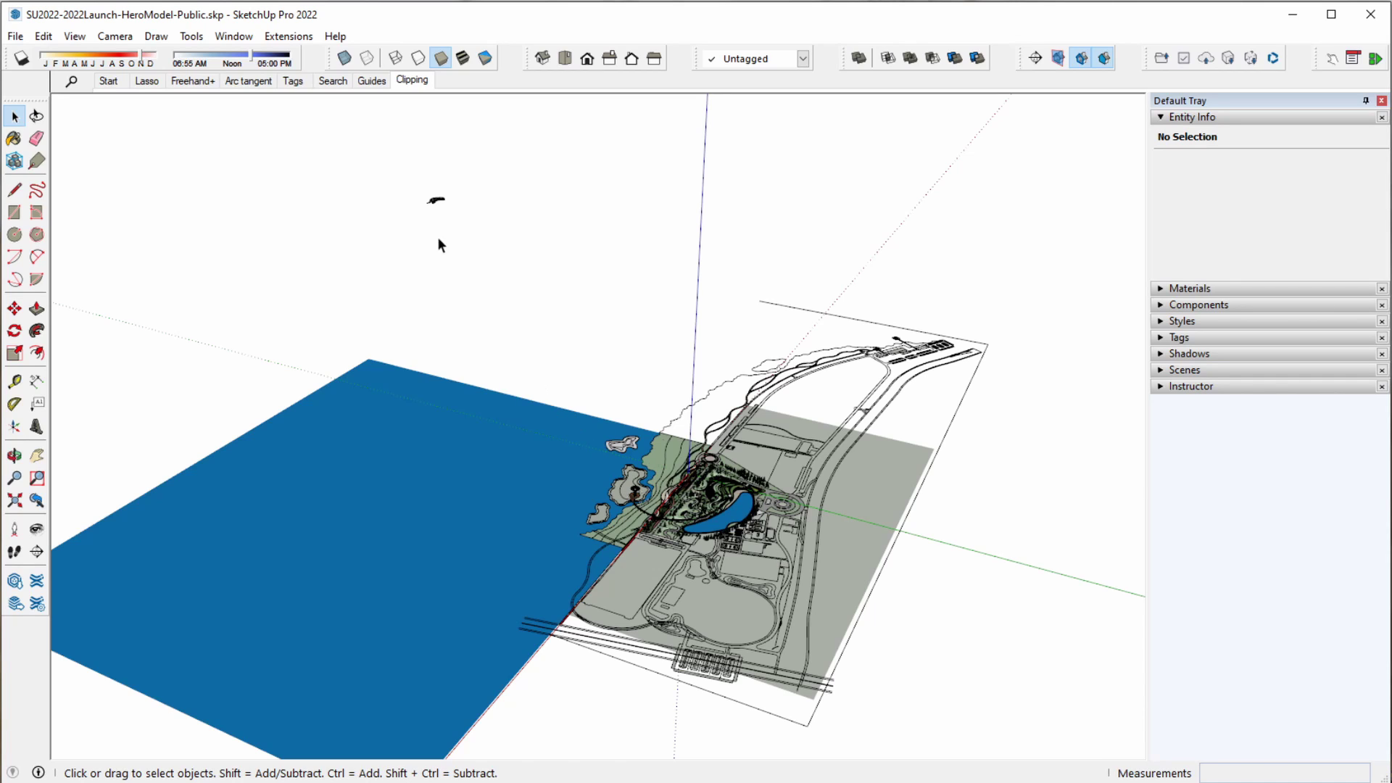
{"action": "left_click_drag", "start_coordinate": [377, 154], "coordinate": [499, 225]}
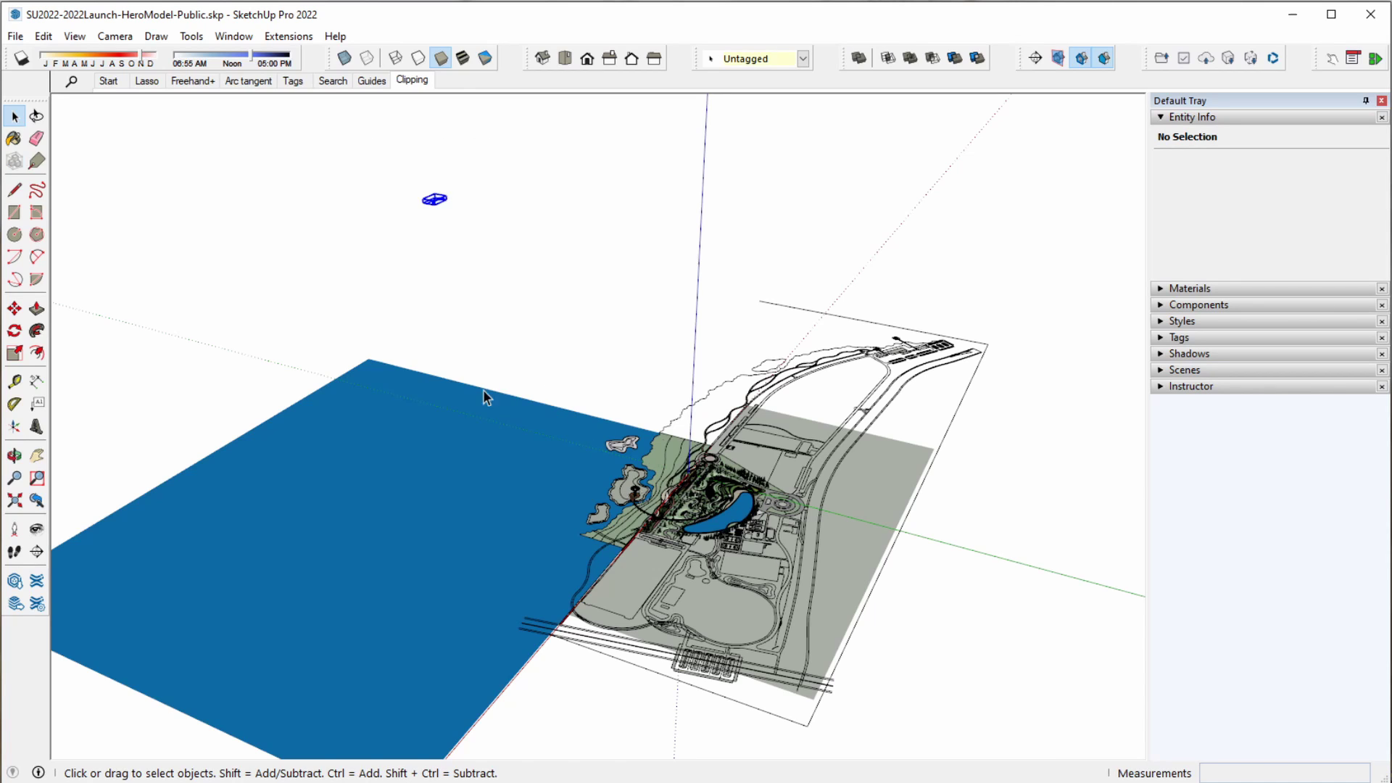
- Zoom to the selected component, orbit around it, and open it for editing
{"action": "right_click", "coordinate": [437, 206]}
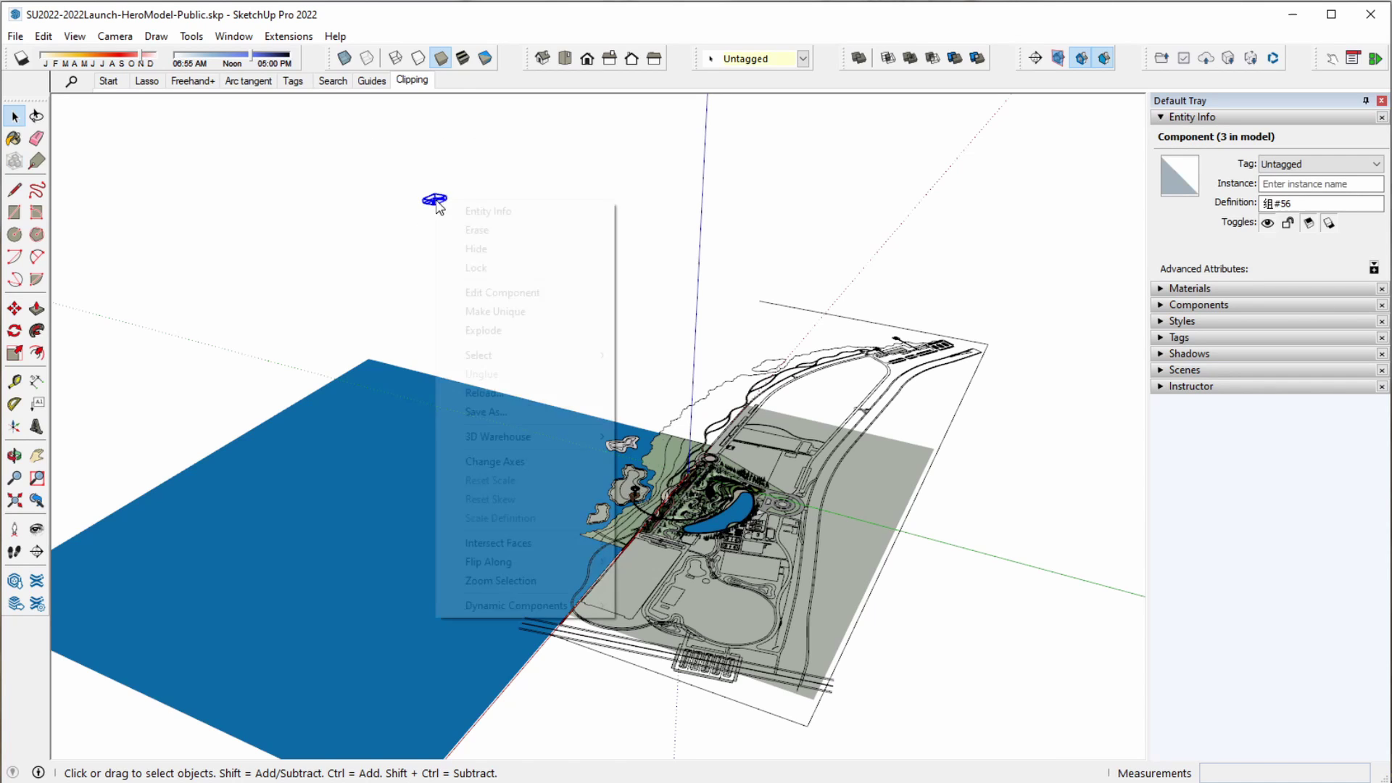
{"action": "left_click", "coordinate": [537, 581]}
{"action": "mouse_move", "coordinate": [694, 419]}
{"action": "middle_mouse_down"}
{"action": "mouse_move", "coordinate": [624, 522]}
{"action": "mouse_move", "coordinate": [638, 404]}
{"action": "mouse_move", "coordinate": [667, 509]}
{"action": "mouse_move", "coordinate": [662, 481]}
{"action": "mouse_move", "coordinate": [638, 498]}
{"action": "middle_mouse_up"}
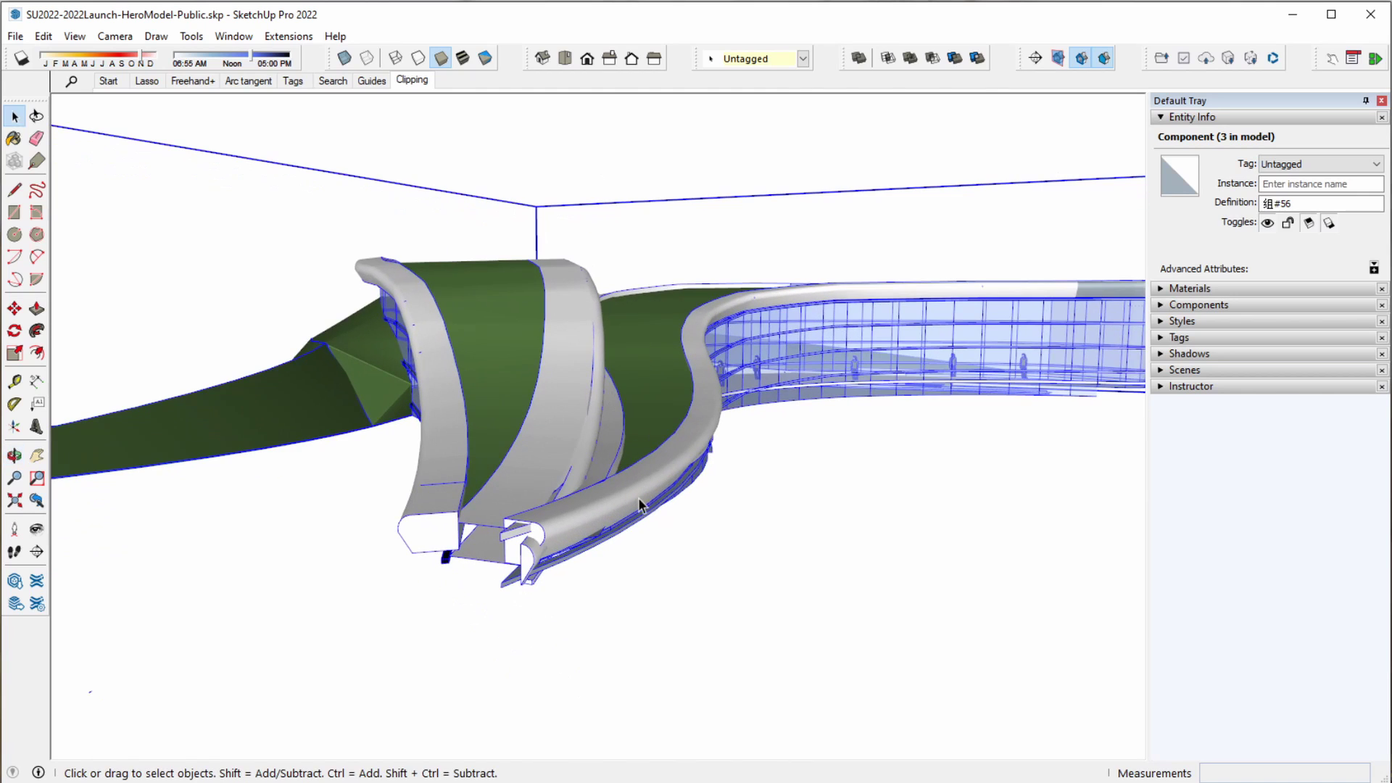
{"action": "double_click", "coordinate": [595, 515]}
{"action": "left_click", "coordinate": [594, 515]}
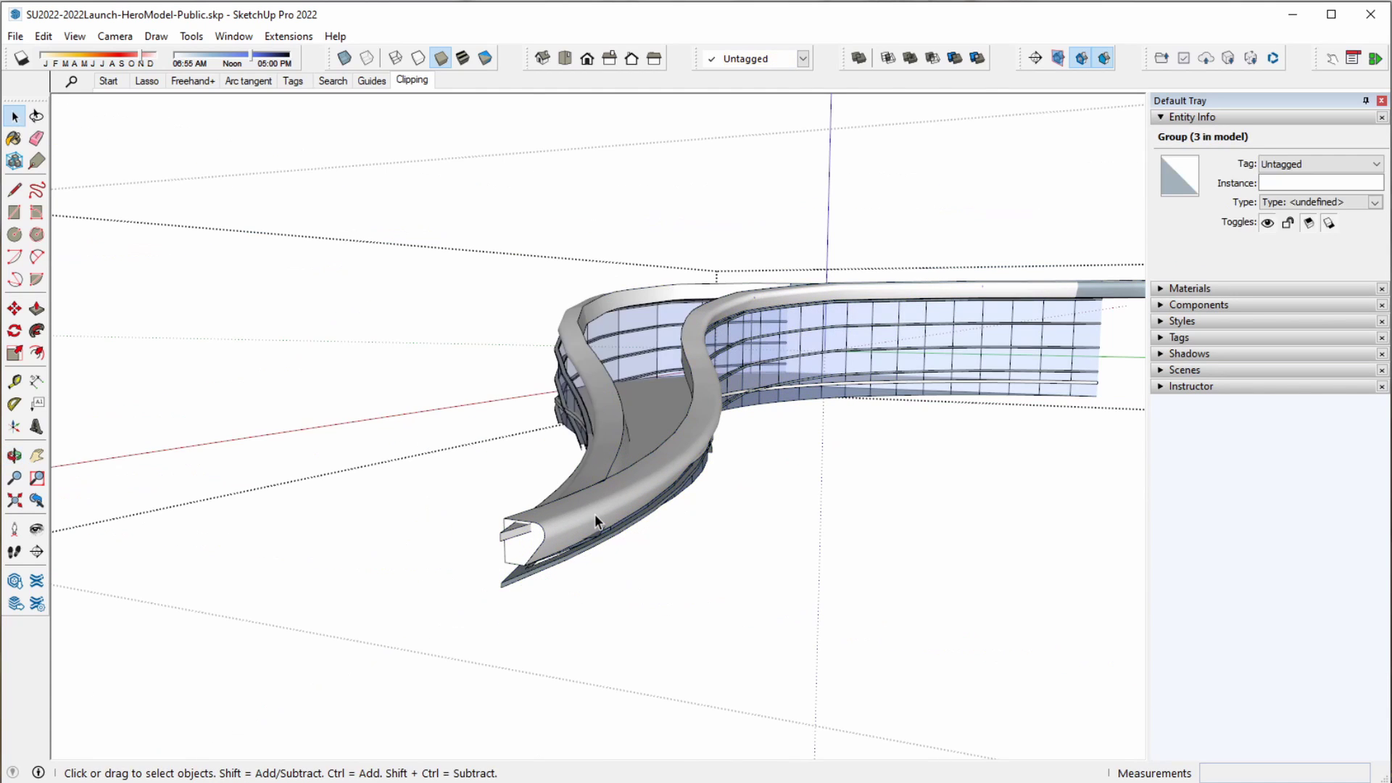
{"action": "key", "text": "Escape"}
- Zoom in and orbit around the end of the curved glass canopy
{"action": "scroll", "coordinate": [577, 508], "scroll_direction": "up", "scroll_amount": 3}
{"action": "scroll", "coordinate": [563, 557], "scroll_direction": "up", "scroll_amount": 3}
{"action": "scroll", "coordinate": [432, 538], "scroll_direction": "up", "scroll_amount": 3}
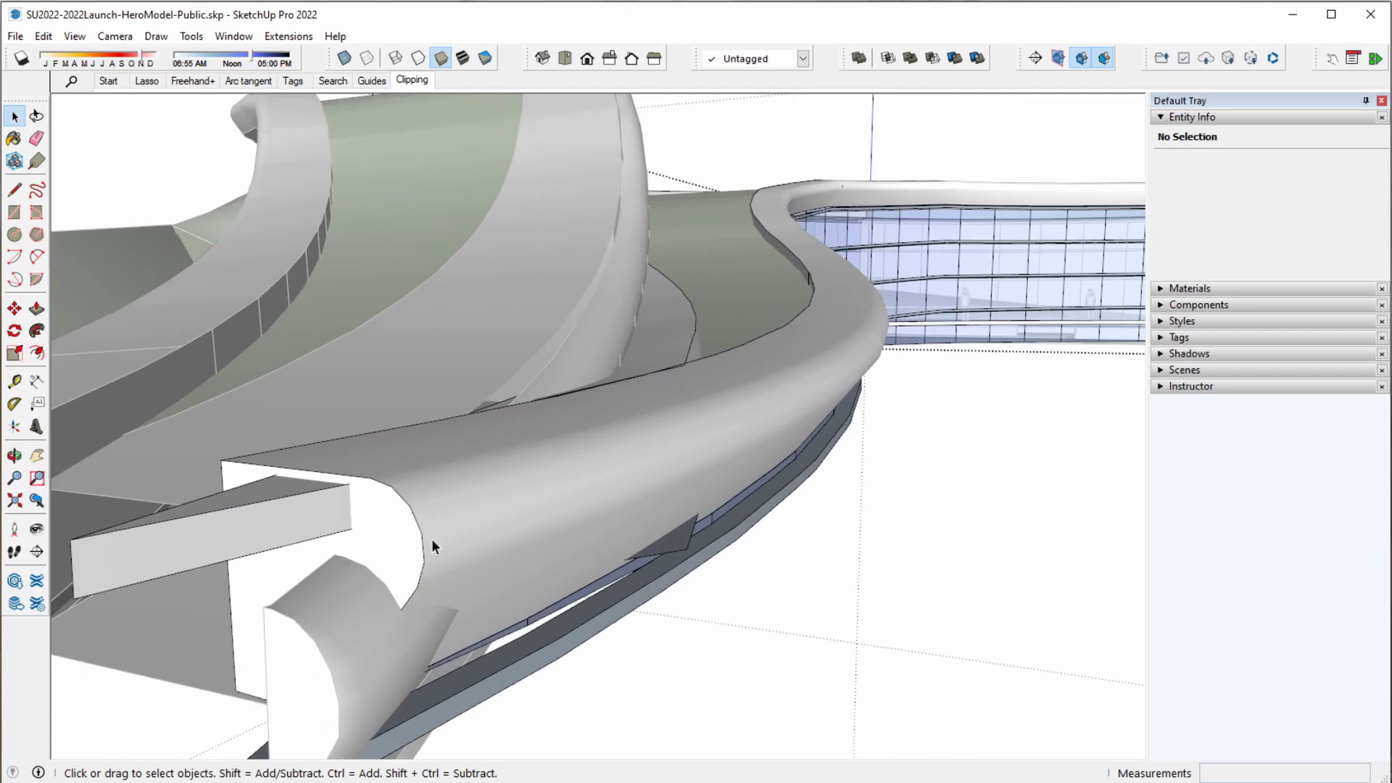
{"action": "scroll", "coordinate": [432, 540], "scroll_direction": "up", "scroll_amount": 3}
{"action": "mouse_move", "coordinate": [375, 519]}
{"action": "middle_mouse_down"}
{"action": "mouse_move", "coordinate": [512, 488]}
{"action": "mouse_move", "coordinate": [796, 488]}
{"action": "middle_mouse_up"}
{"action": "scroll", "coordinate": [660, 473], "scroll_direction": "up", "scroll_amount": 3}
{"action": "middle_click_drag", "start_coordinate": [660, 472], "coordinate": [660, 491]}
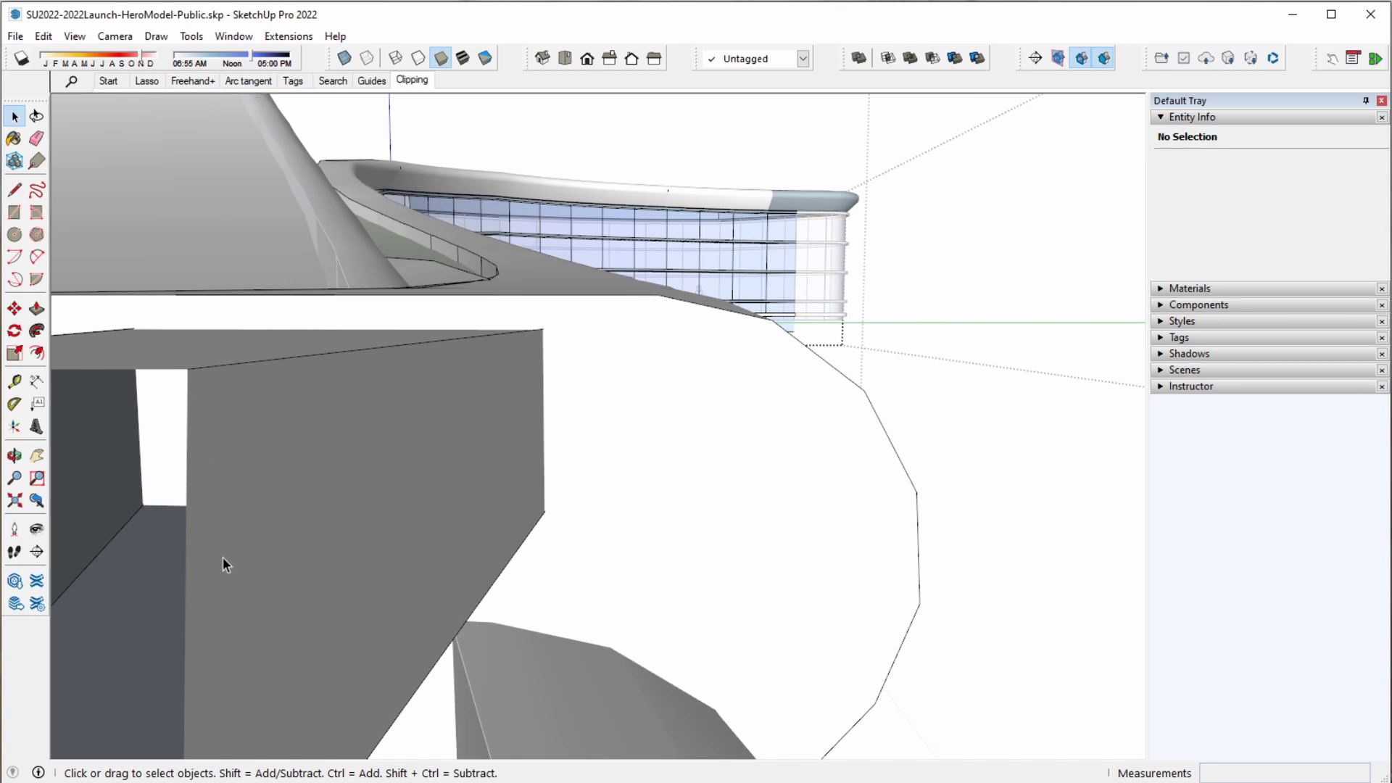
- Select the grey box group, orbit around the building, and uncheck Component Edit > Hide Rest Of Model
{"action": "left_click", "coordinate": [303, 463]}
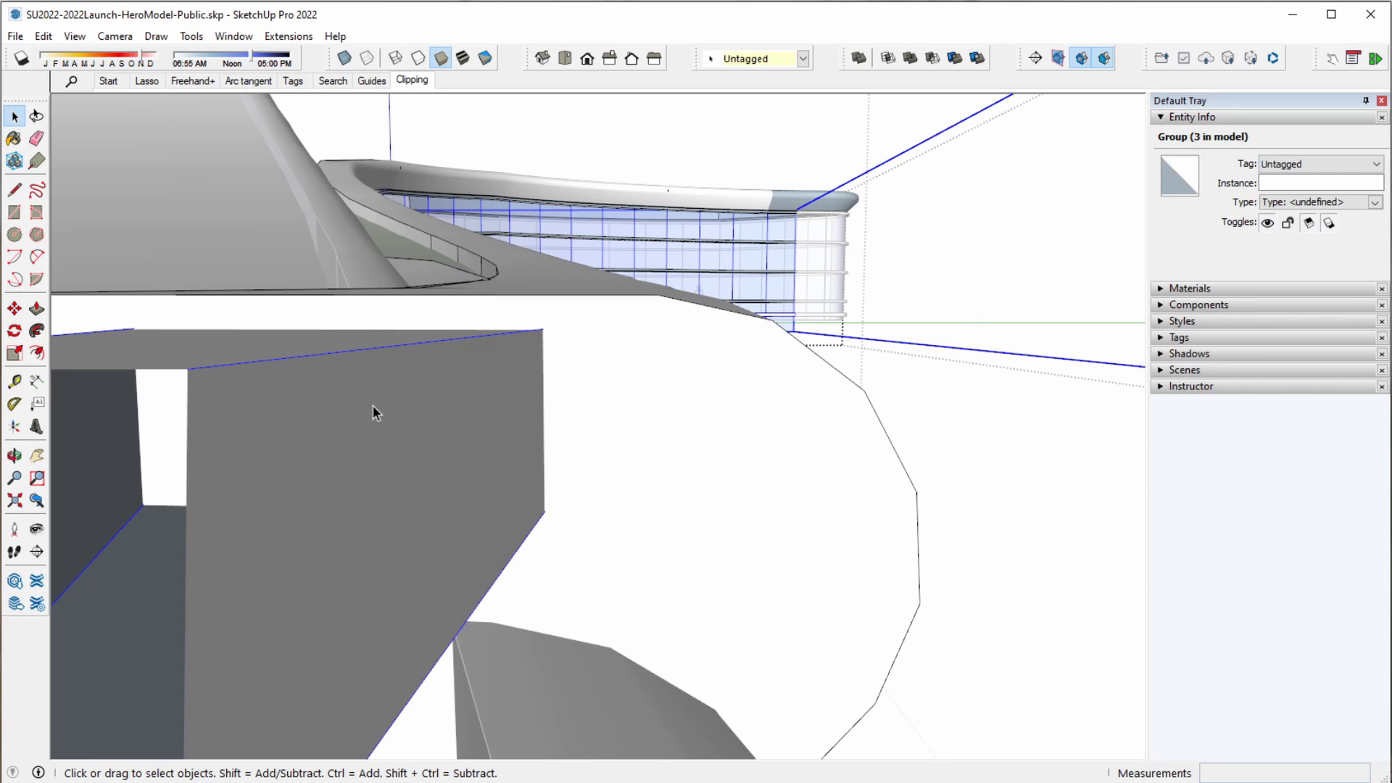
{"action": "mouse_move", "coordinate": [372, 406]}
{"action": "middle_mouse_down"}
{"action": "mouse_move", "coordinate": [419, 553]}
{"action": "mouse_move", "coordinate": [724, 438]}
{"action": "mouse_move", "coordinate": [783, 370]}
{"action": "mouse_move", "coordinate": [610, 333]}
{"action": "mouse_move", "coordinate": [564, 415]}
{"action": "mouse_move", "coordinate": [522, 445]}
{"action": "mouse_move", "coordinate": [528, 521]}
{"action": "middle_mouse_up"}
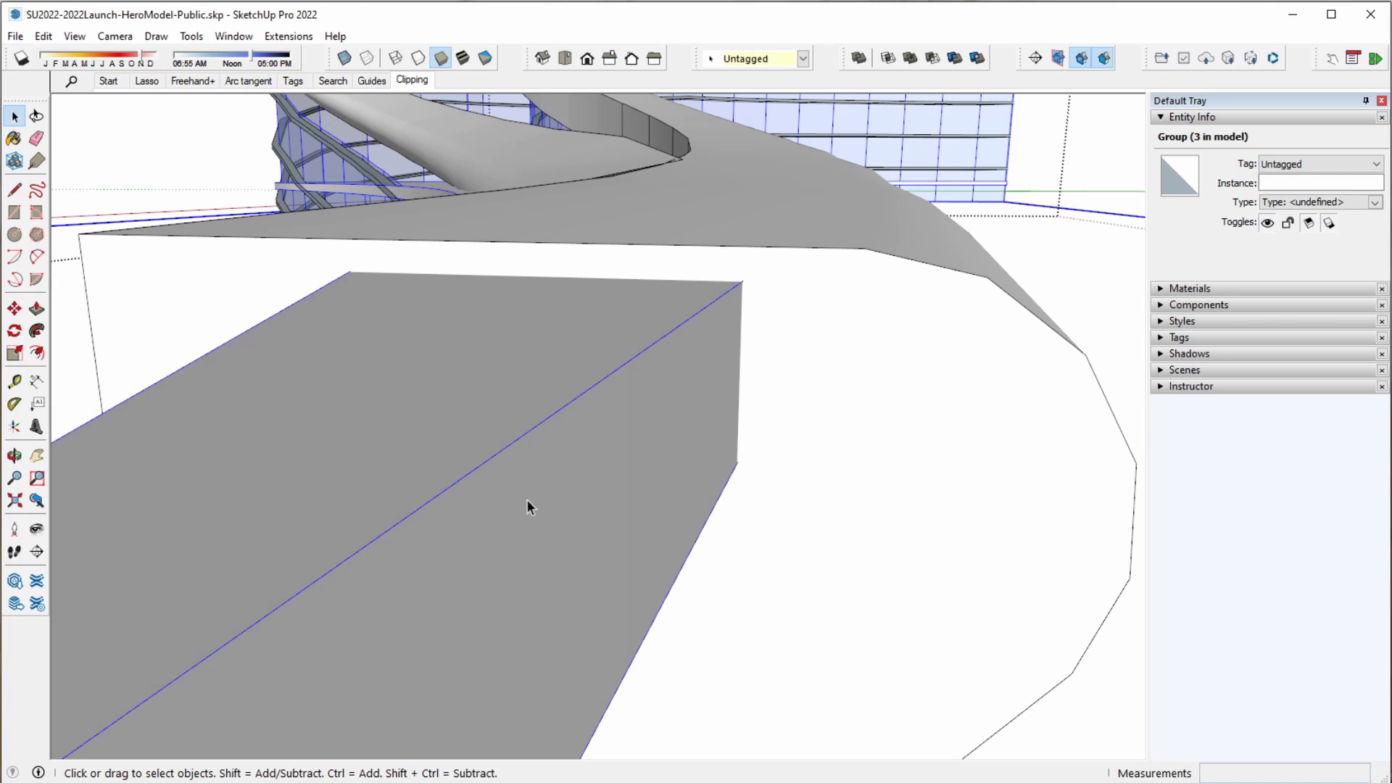
{"action": "scroll", "coordinate": [527, 499], "scroll_direction": "down", "scroll_amount": 2}
{"action": "scroll", "coordinate": [526, 499], "scroll_direction": "down", "scroll_amount": 3}
{"action": "scroll", "coordinate": [524, 494], "scroll_direction": "down", "scroll_amount": 3}
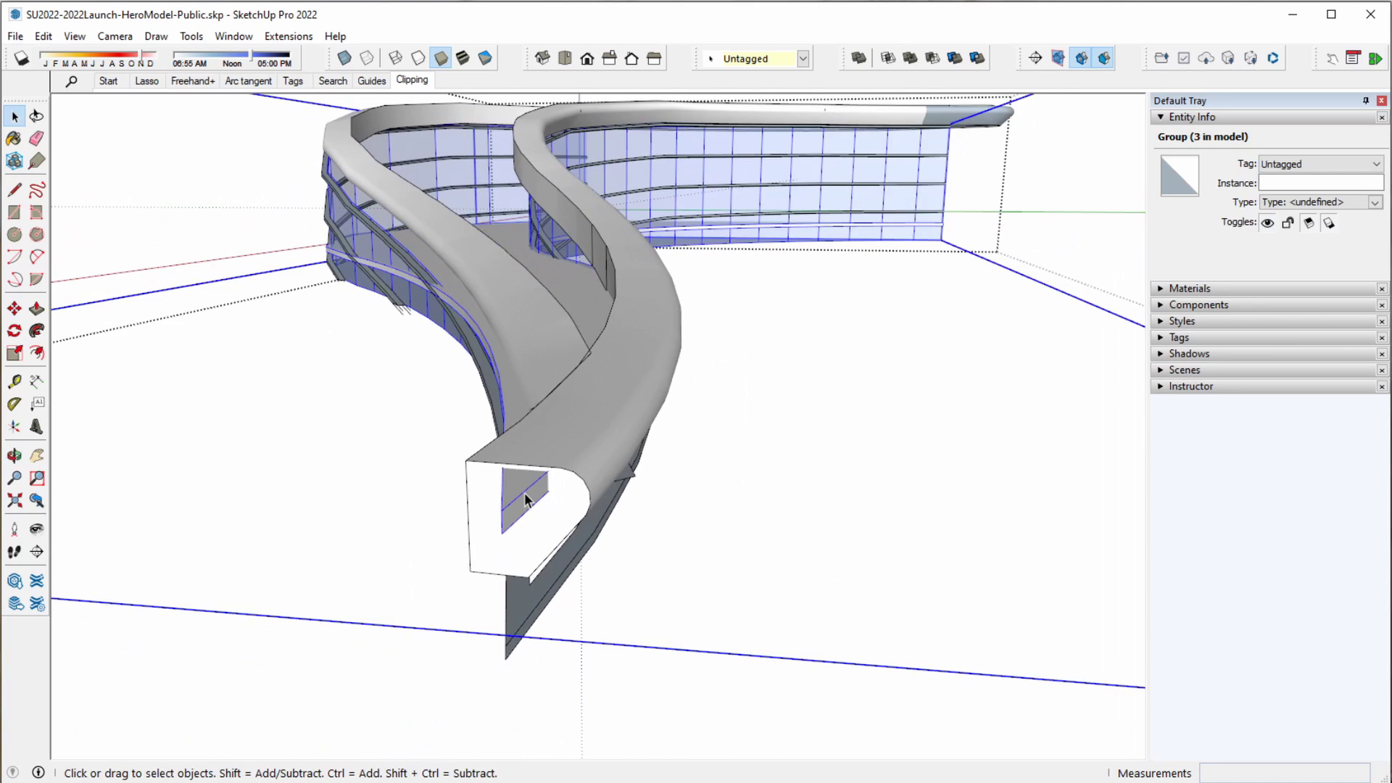
{"action": "scroll", "coordinate": [525, 471], "scroll_direction": "down", "scroll_amount": 2}
{"action": "middle_click_drag", "start_coordinate": [524, 472], "coordinate": [503, 504]}
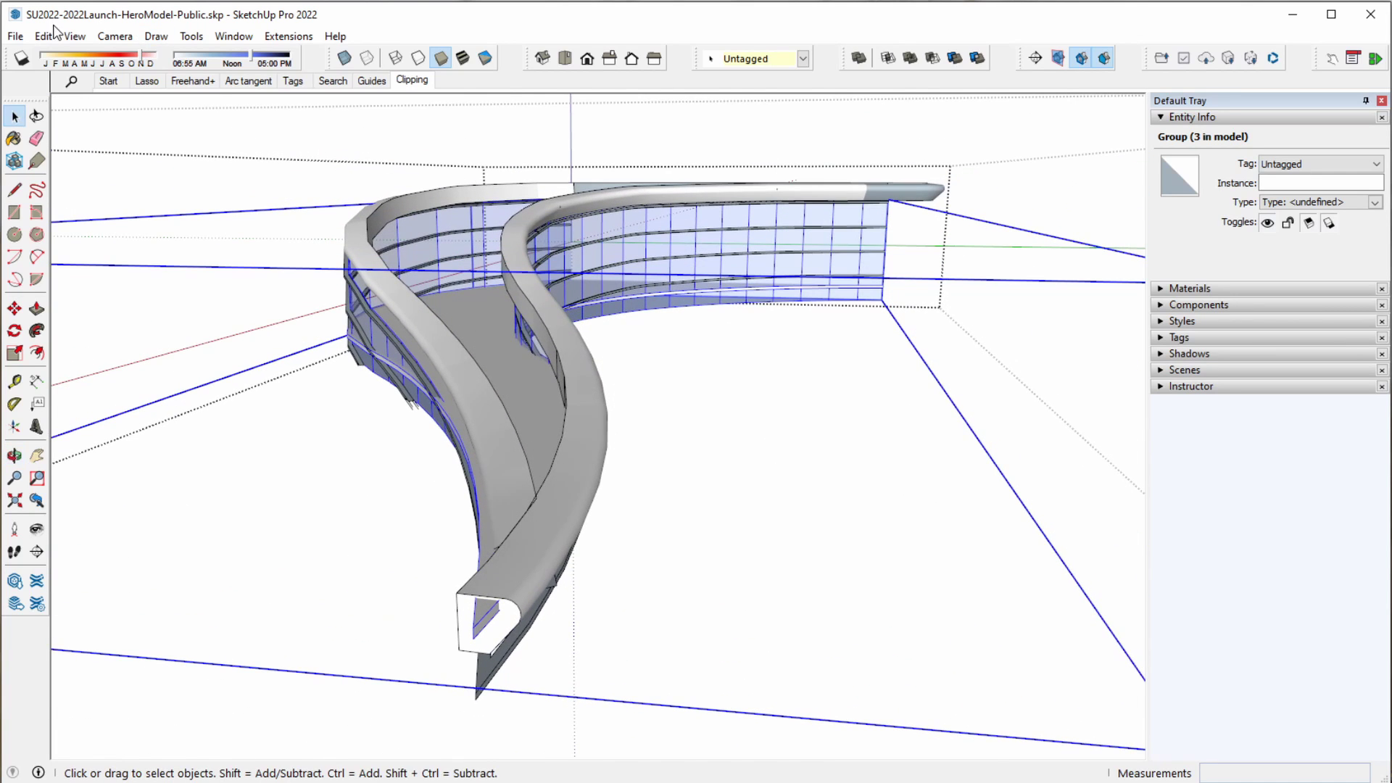
{"action": "left_click", "coordinate": [74, 38]}
{"action": "mouse_move", "coordinate": [125, 319]}
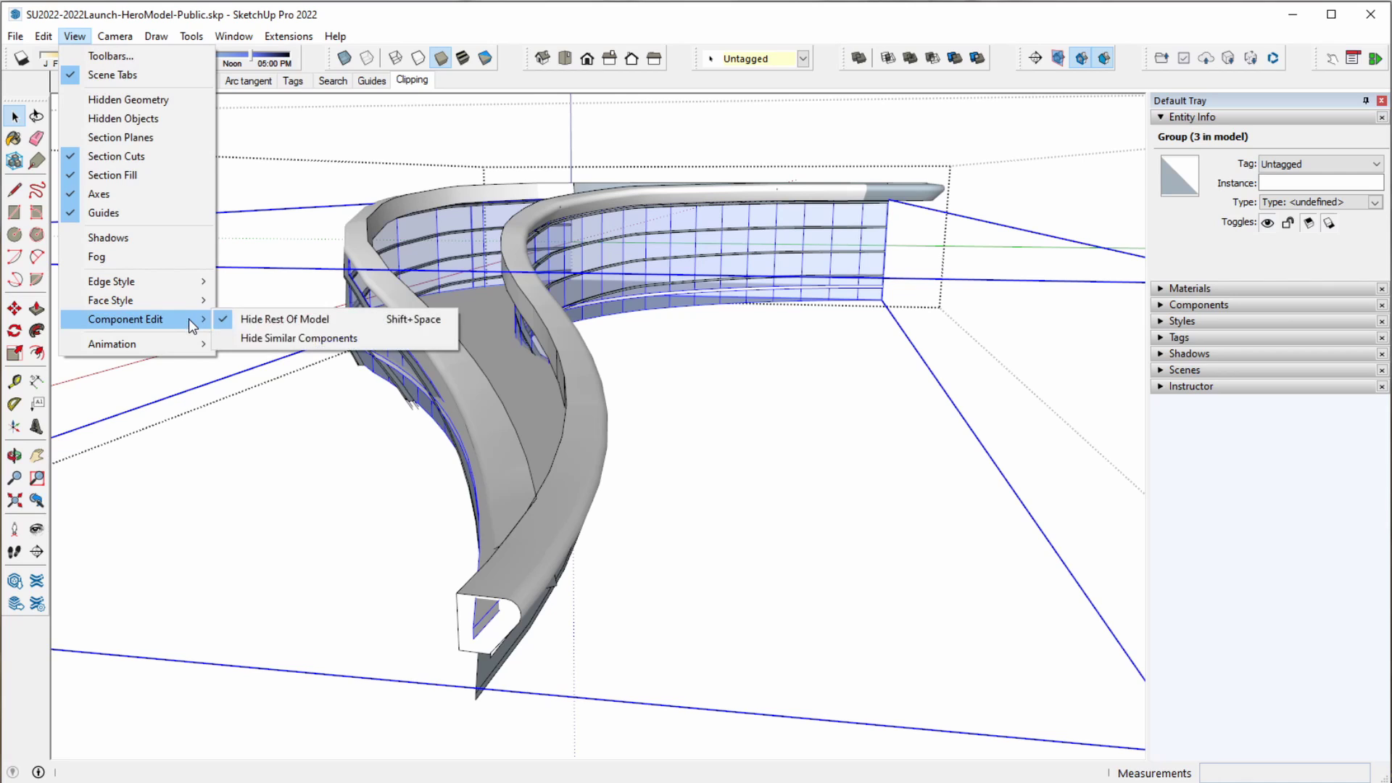
{"action": "left_click", "coordinate": [376, 317]}
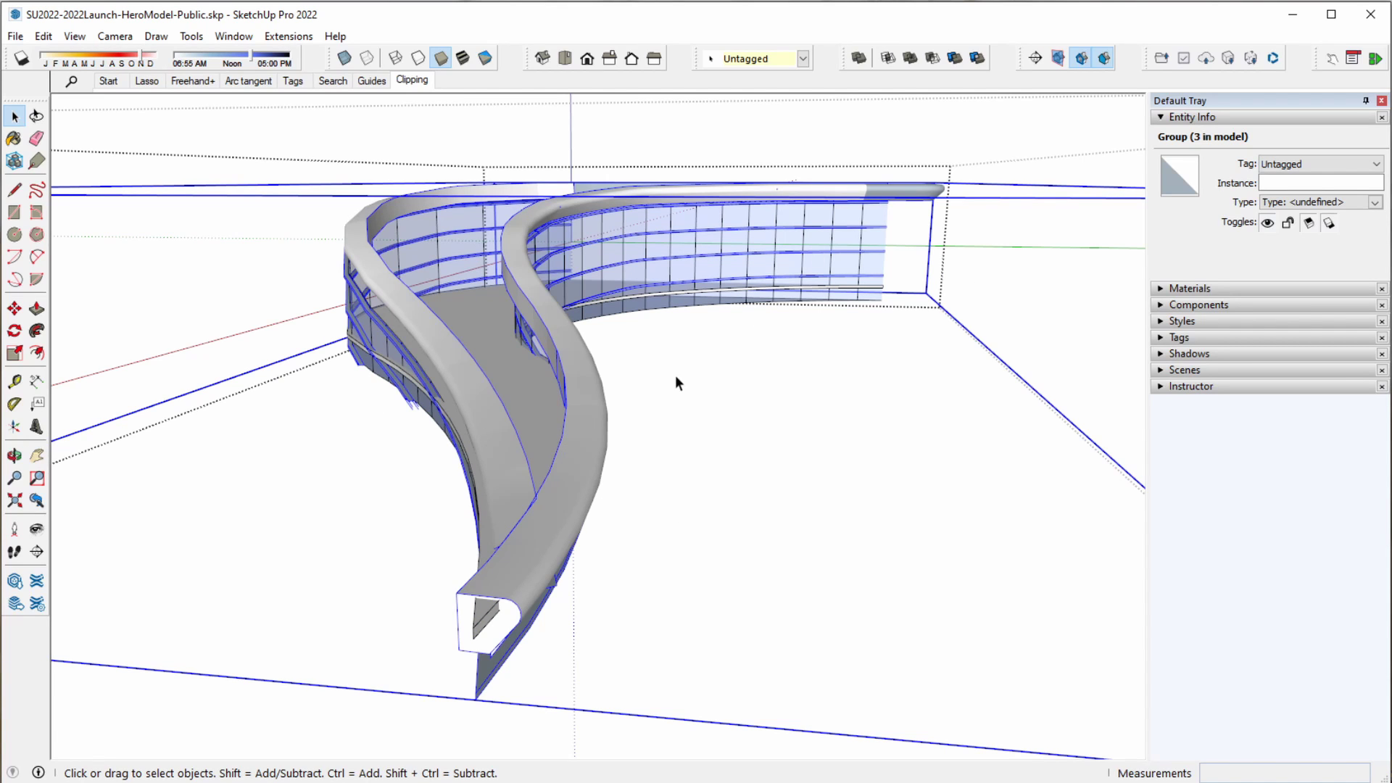
{"action": "scroll", "coordinate": [421, 411], "scroll_direction": "down", "scroll_amount": 5}
{"action": "mouse_move", "coordinate": [421, 411]}
{"action": "middle_mouse_down"}
{"action": "mouse_move", "coordinate": [421, 433]}
{"action": "mouse_move", "coordinate": [736, 380]}
{"action": "mouse_move", "coordinate": [800, 454]}
{"action": "middle_mouse_up"}
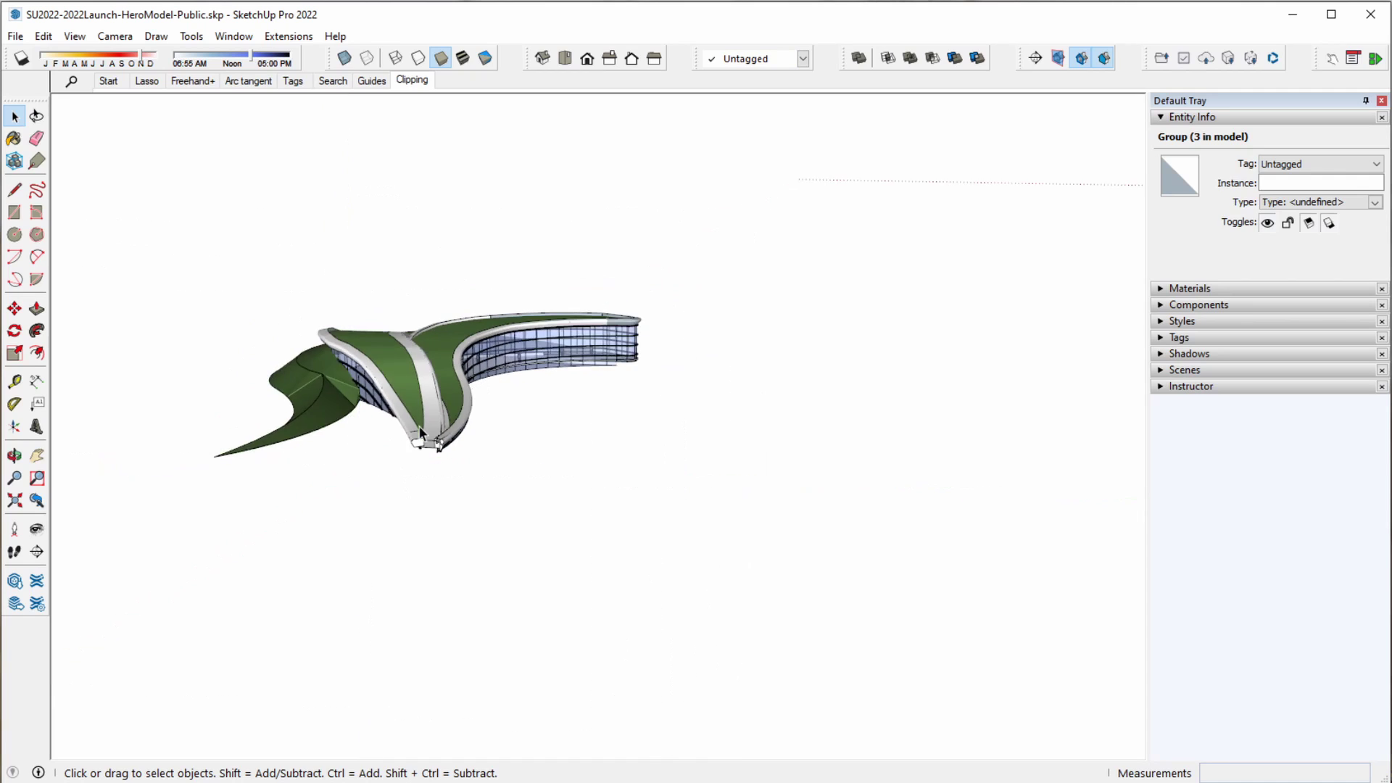
{"action": "scroll", "coordinate": [421, 433], "scroll_direction": "down", "scroll_amount": 5}
{"action": "scroll", "coordinate": [427, 392], "scroll_direction": "down", "scroll_amount": 5}
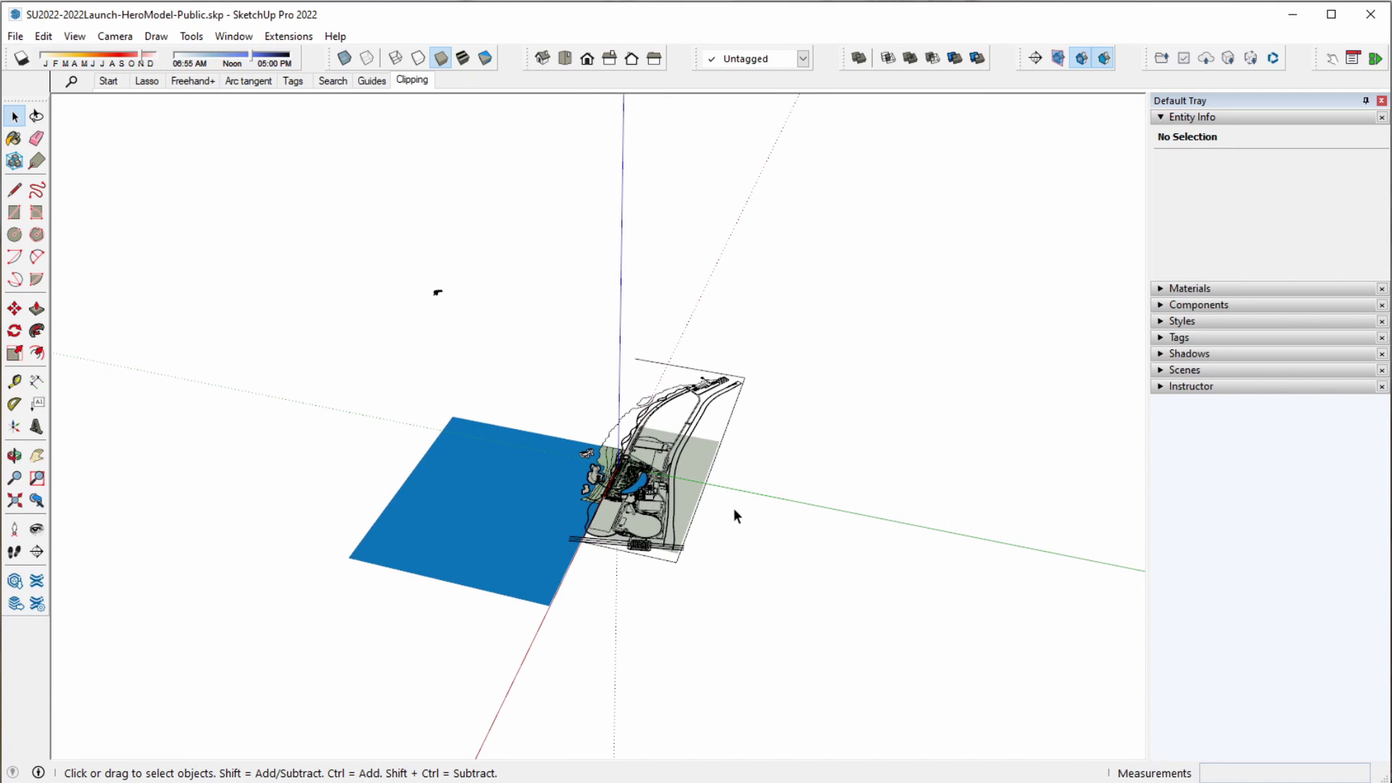
{"action": "scroll", "coordinate": [697, 512], "scroll_direction": "up", "scroll_amount": 1}
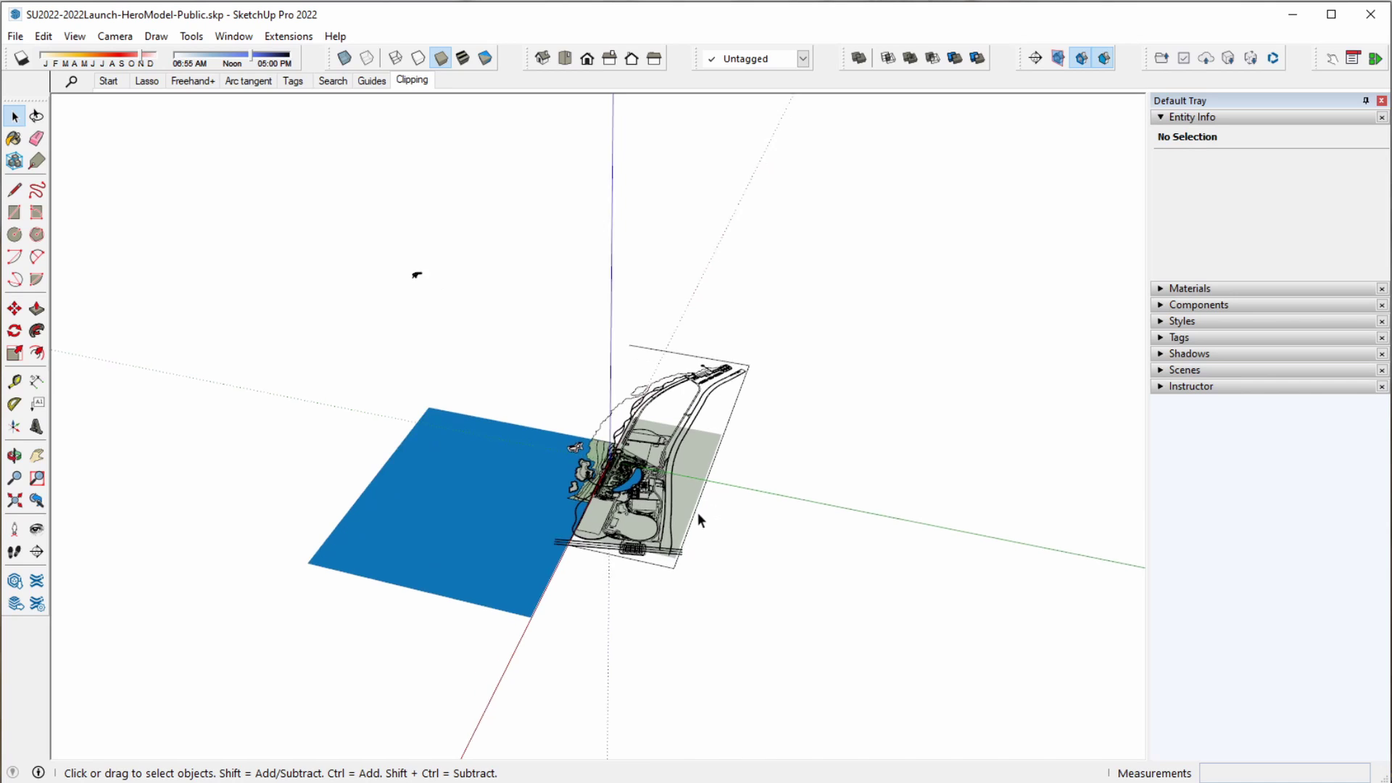
{"action": "scroll", "coordinate": [695, 512], "scroll_direction": "up", "scroll_amount": 1}
{"action": "scroll", "coordinate": [694, 512], "scroll_direction": "up", "scroll_amount": 1}
{"action": "scroll", "coordinate": [634, 497], "scroll_direction": "up", "scroll_amount": 1}
{"action": "scroll", "coordinate": [583, 488], "scroll_direction": "up", "scroll_amount": 1}
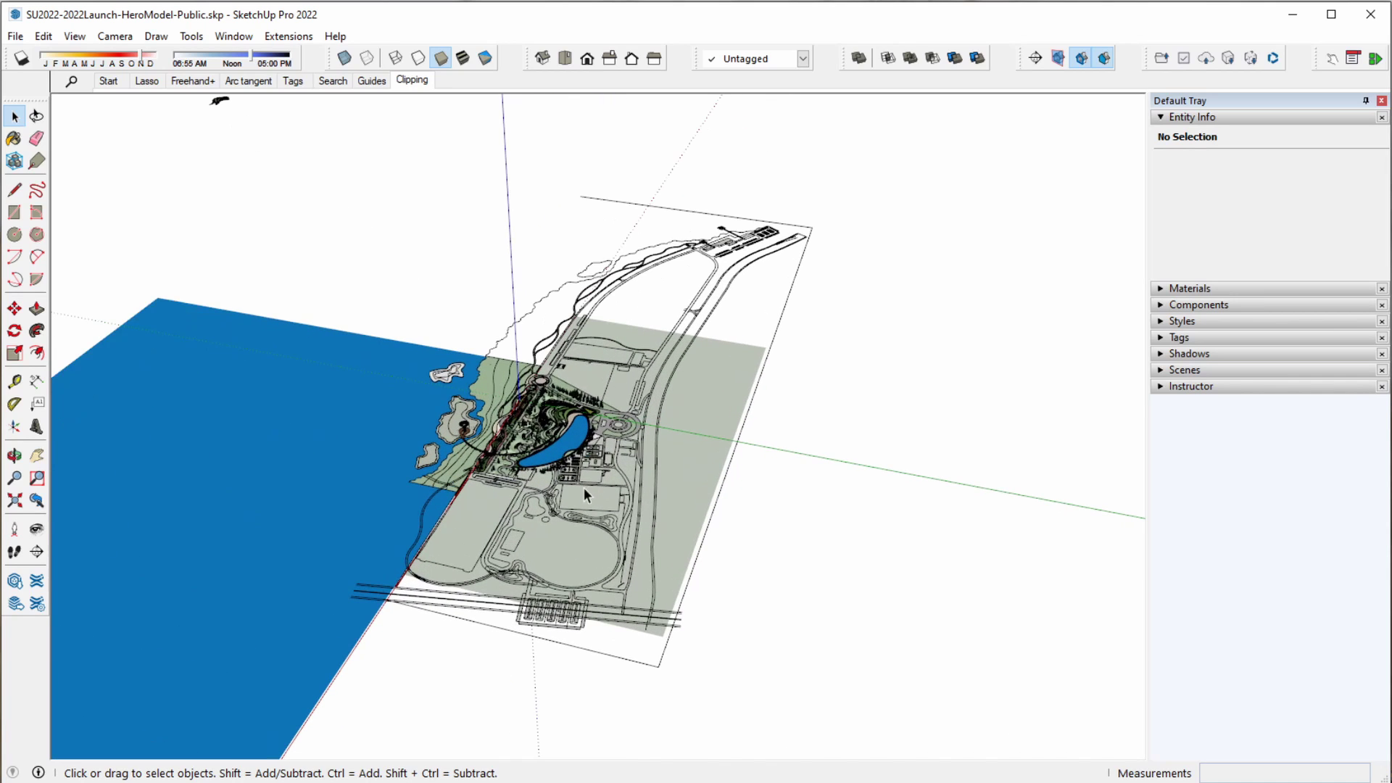
{"action": "middle_click_drag", "start_coordinate": [581, 464], "coordinate": [541, 435]}
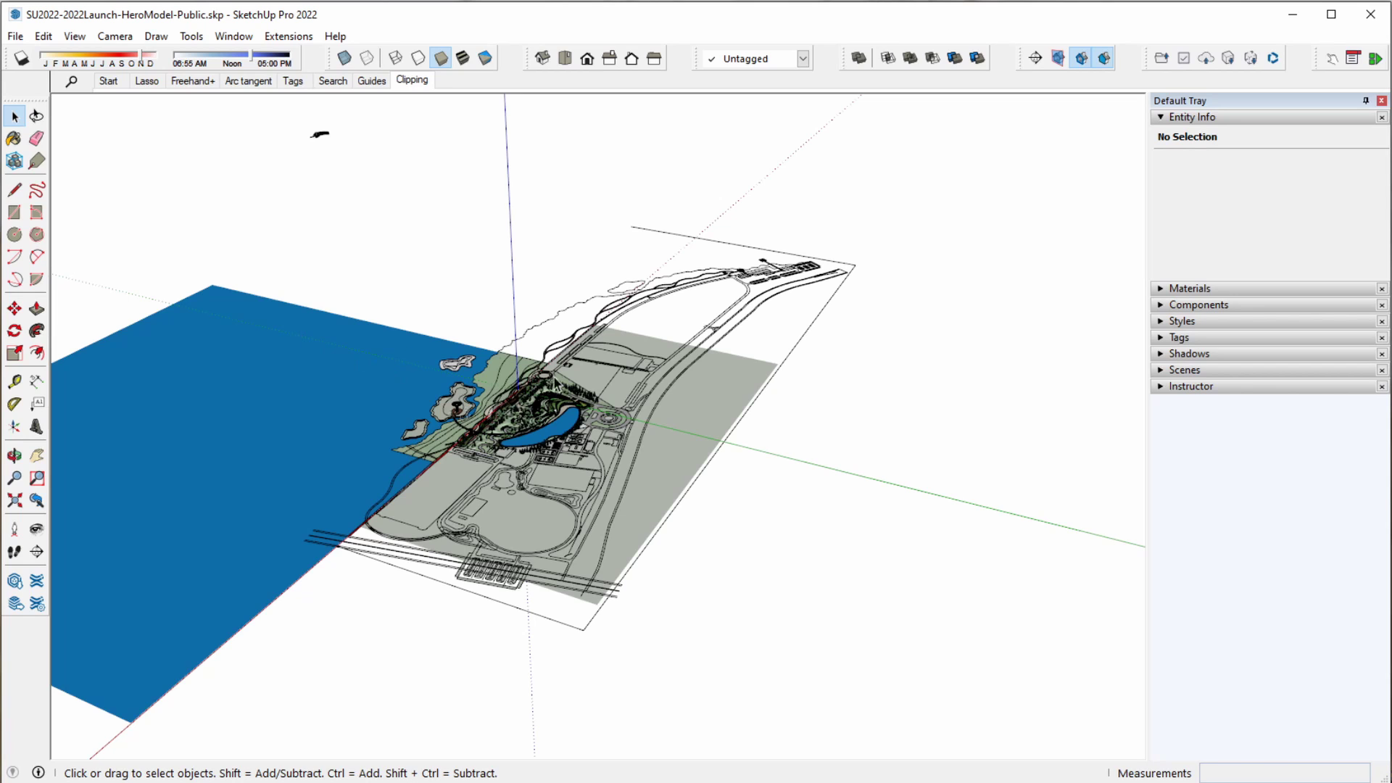
{"action": "double_click", "coordinate": [553, 390]}
{"action": "left_click", "coordinate": [551, 392]}
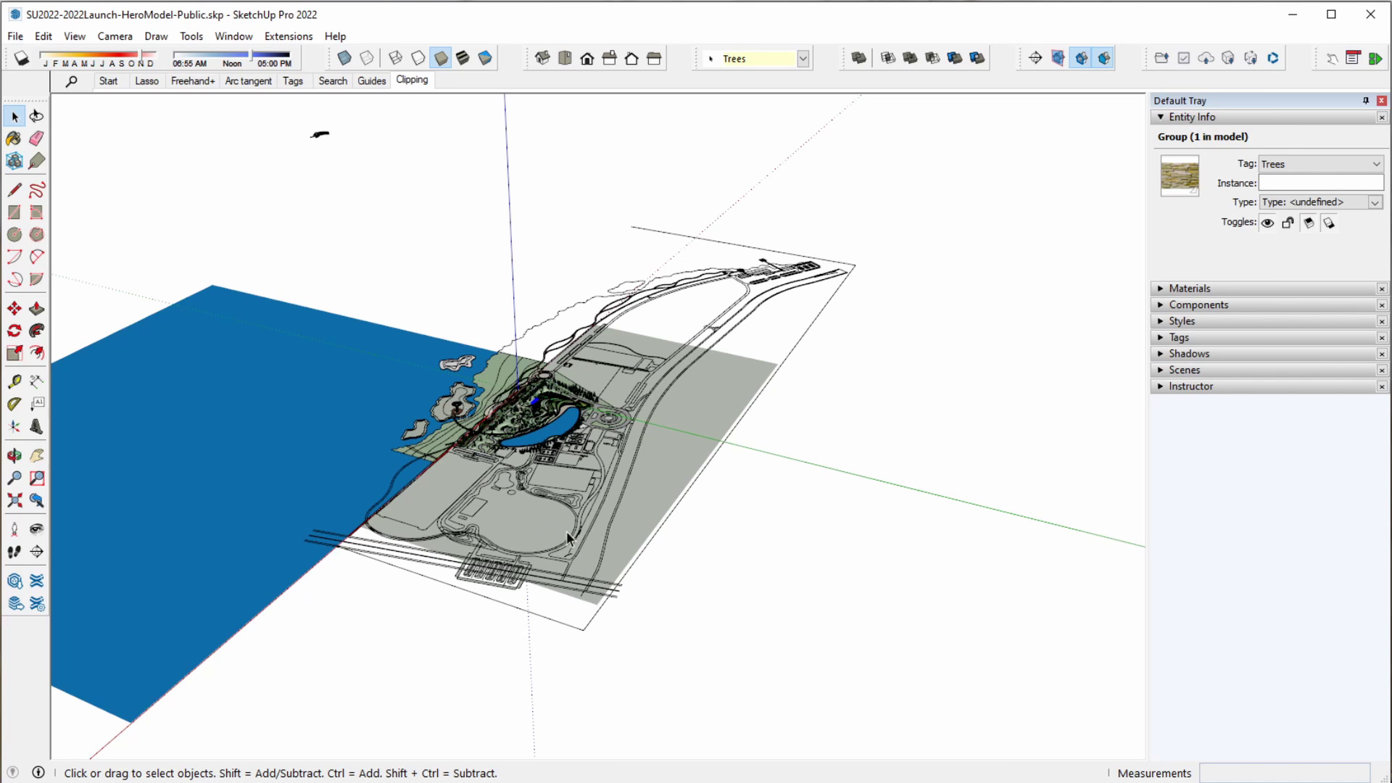
{"action": "scroll", "coordinate": [554, 493], "scroll_direction": "up", "scroll_amount": 2}
{"action": "scroll", "coordinate": [540, 443], "scroll_direction": "up", "scroll_amount": 3}
{"action": "scroll", "coordinate": [529, 406], "scroll_direction": "up", "scroll_amount": 3}
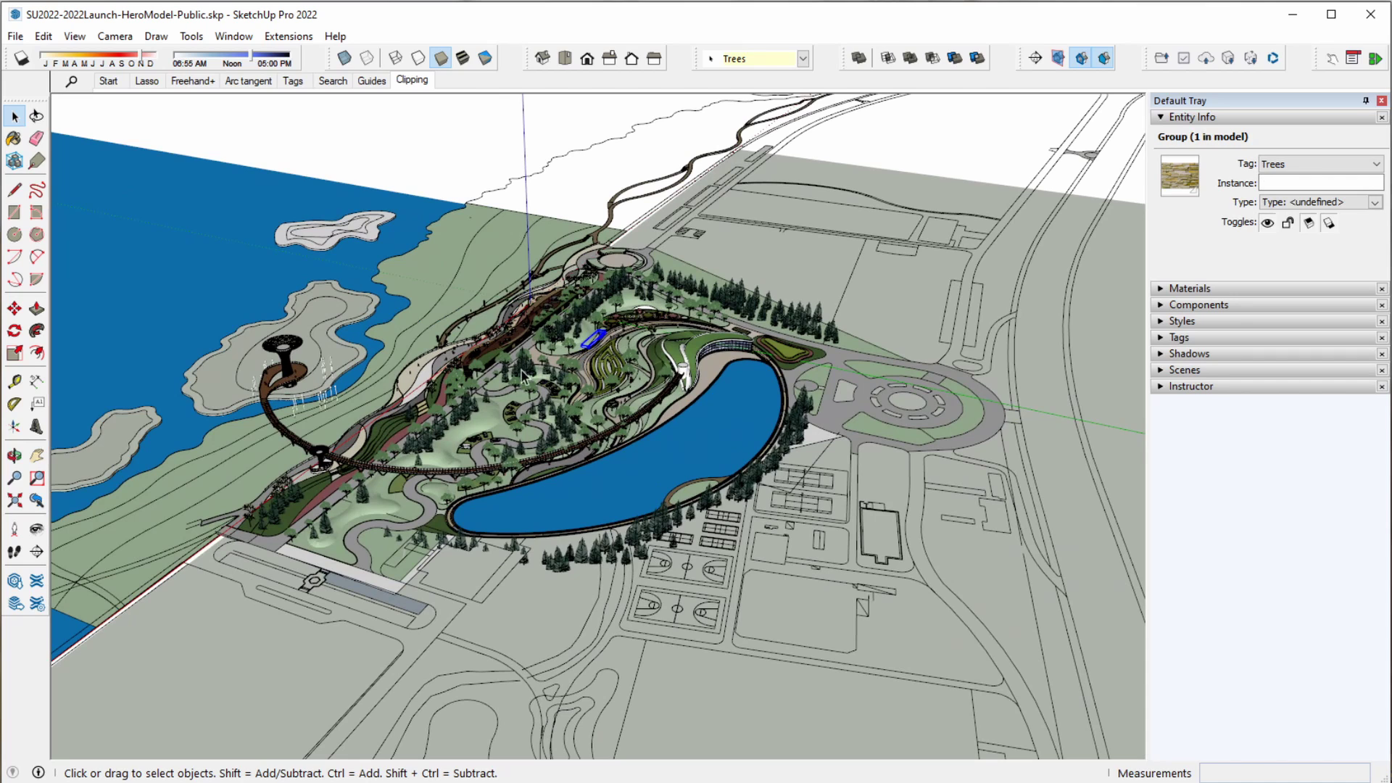
{"action": "left_click", "coordinate": [563, 383]}
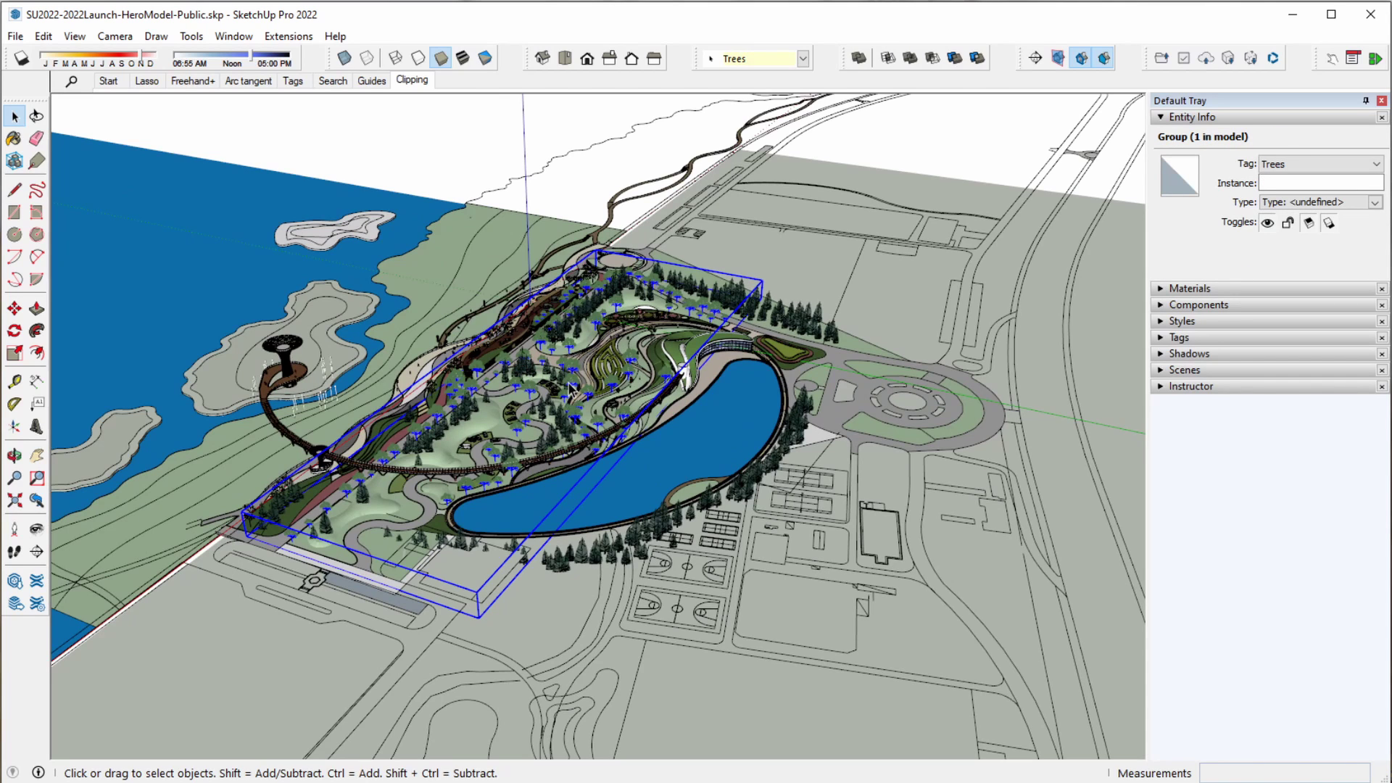
{"action": "scroll", "coordinate": [530, 388], "scroll_direction": "up", "scroll_amount": 1}
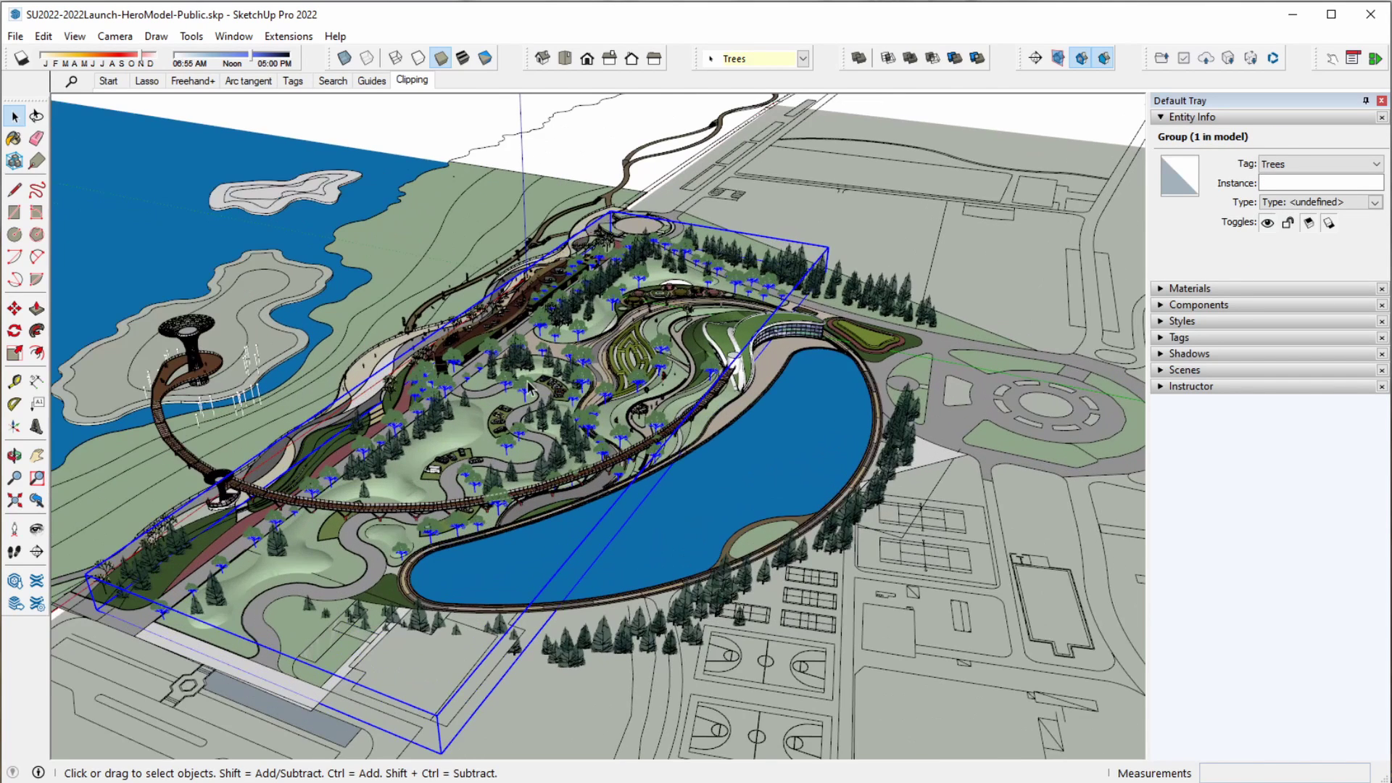
{"action": "double_click", "coordinate": [530, 388]}
{"action": "middle_click_drag", "start_coordinate": [504, 413], "coordinate": [504, 348]}
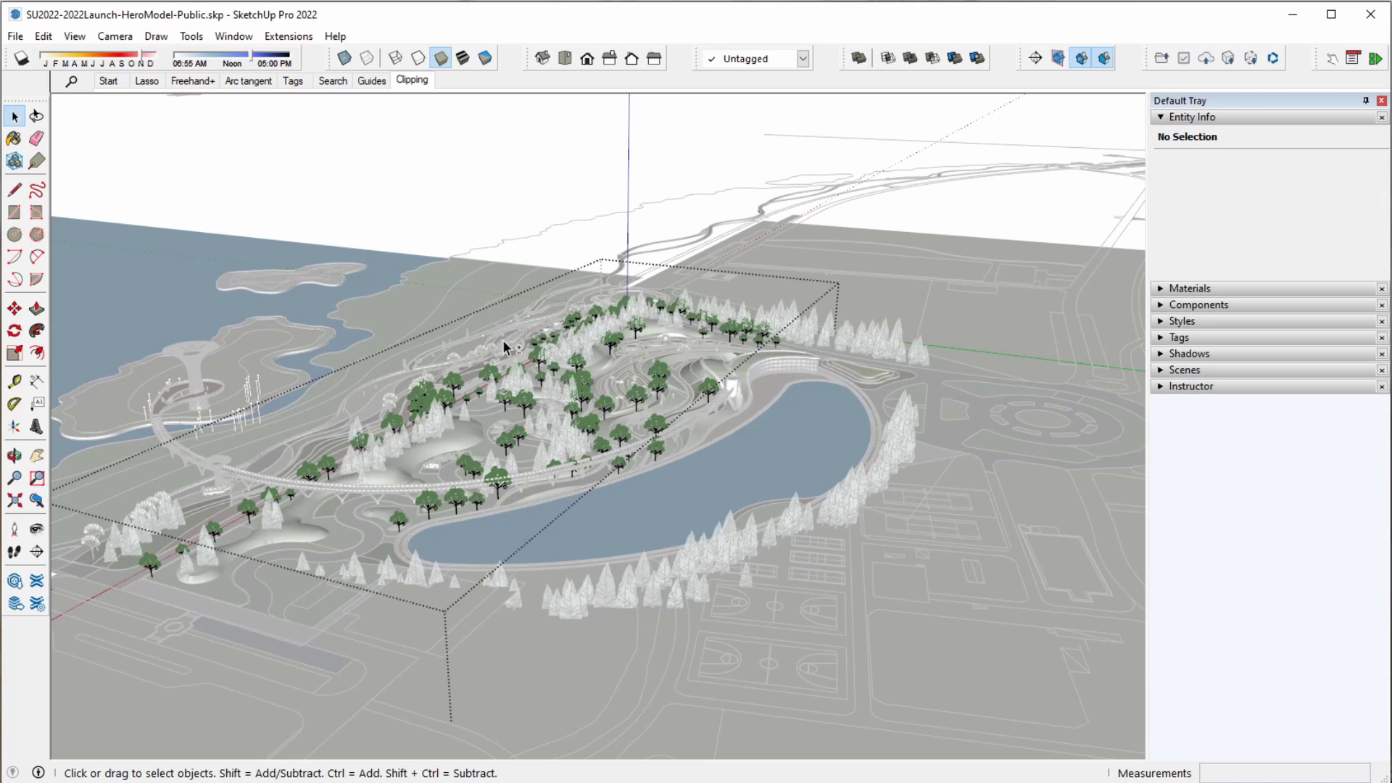
{"action": "key", "text": "ctrl+h"}
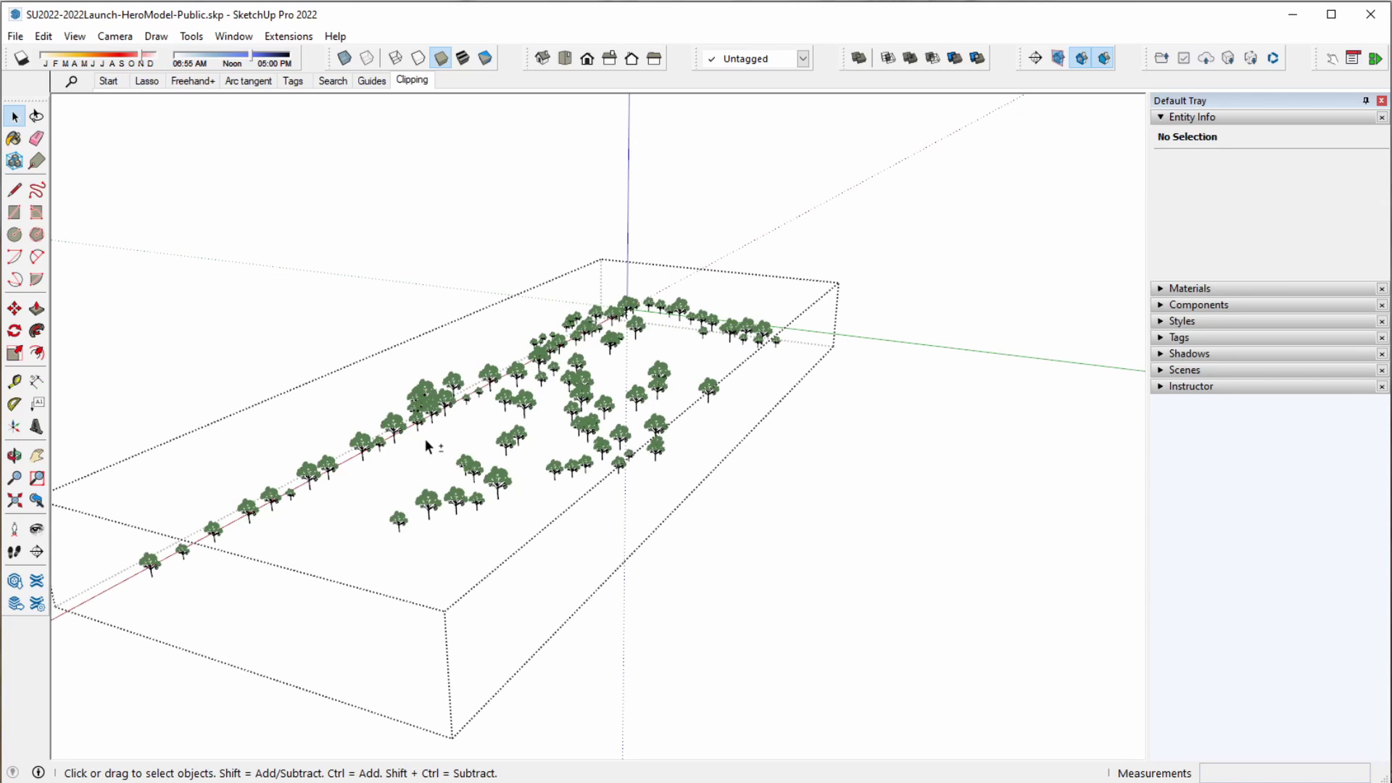
{"action": "key", "text": "ctrl+h"}
{"action": "key", "text": "ctrl+h"}
{"action": "middle_click_drag", "start_coordinate": [397, 450], "coordinate": [686, 356]}
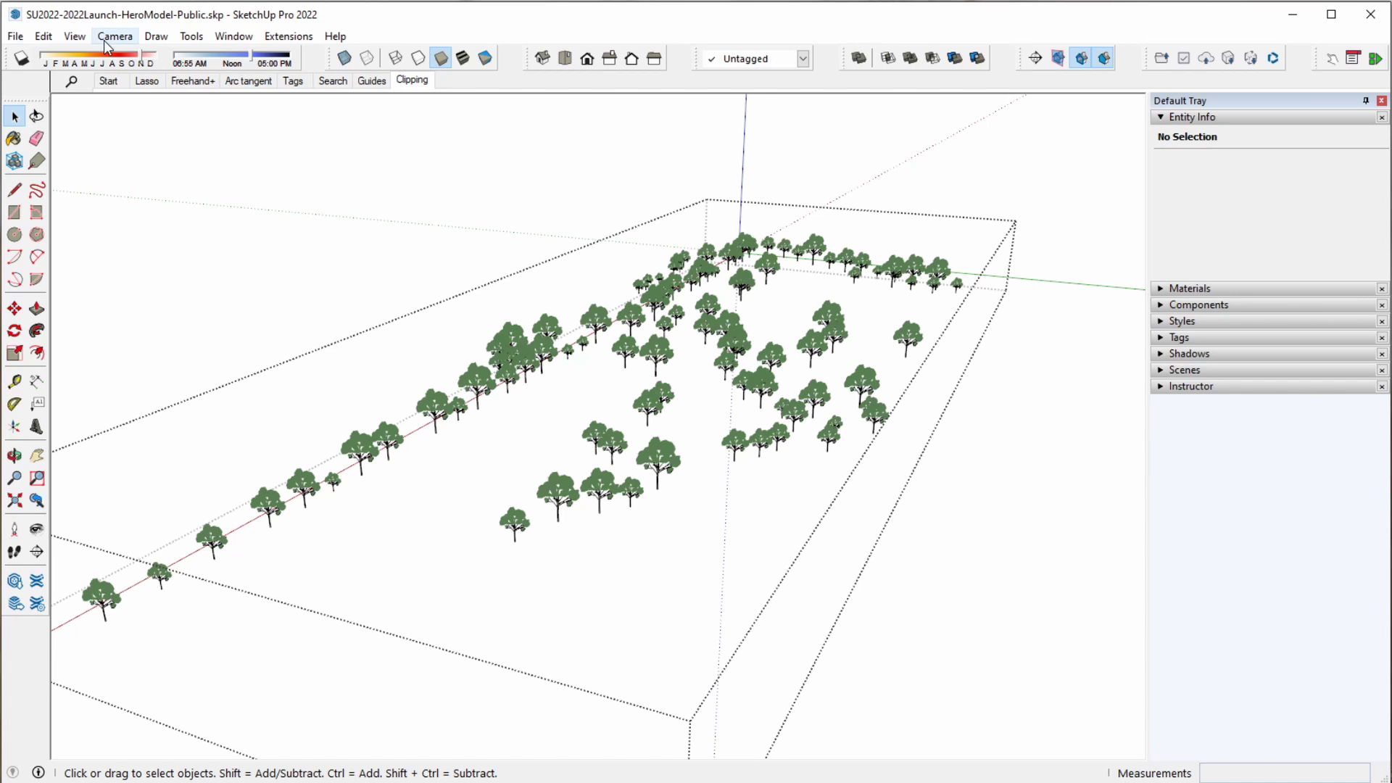
{"action": "left_click", "coordinate": [379, 187]}
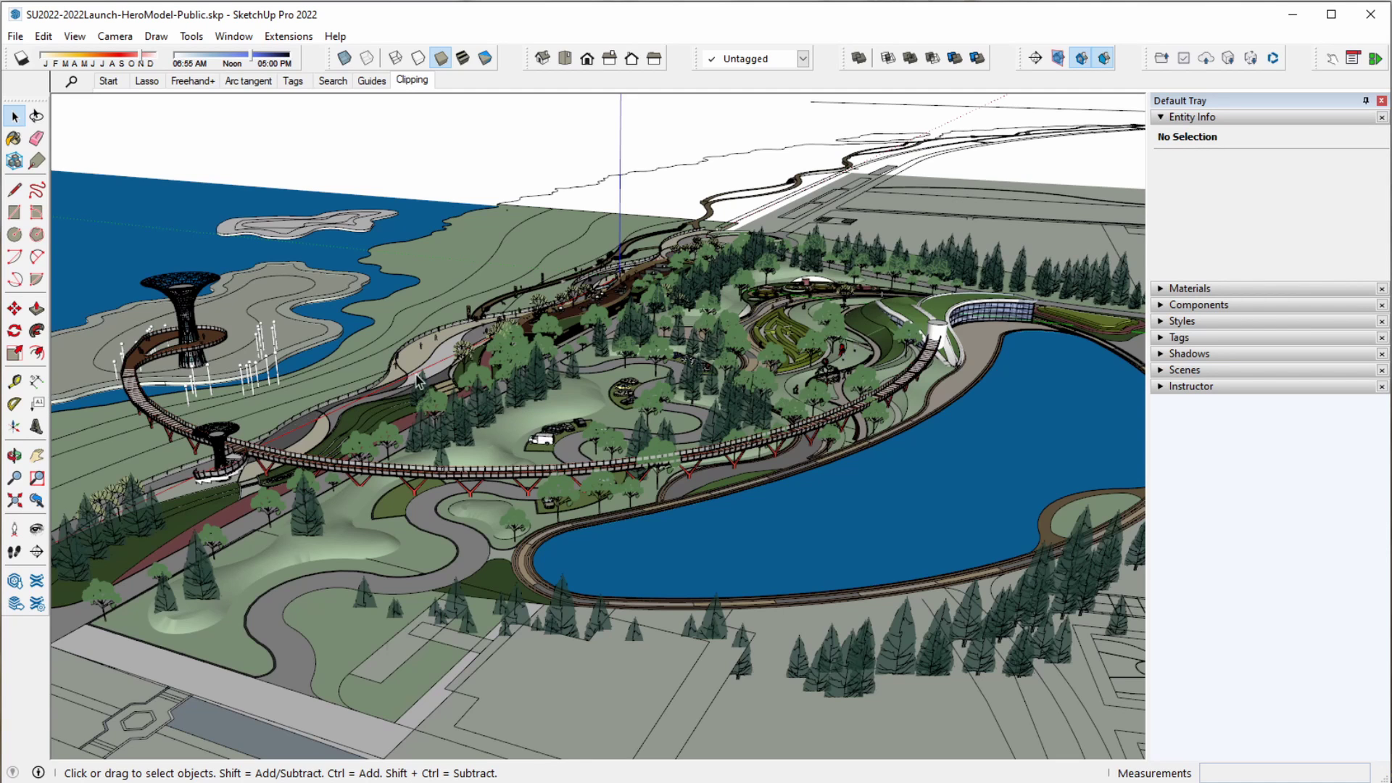
- Zoom onto the lattice tower, collapse Entity Info, and expand the Scenes panel in the Default Tray
{"action": "scroll", "coordinate": [190, 331], "scroll_direction": "up", "scroll_amount": 3}
{"action": "mouse_move", "coordinate": [191, 332]}
{"action": "middle_mouse_down"}
{"action": "mouse_move", "coordinate": [776, 353]}
{"action": "mouse_move", "coordinate": [824, 410]}
{"action": "mouse_move", "coordinate": [563, 415]}
{"action": "mouse_move", "coordinate": [568, 398]}
{"action": "middle_mouse_up"}
{"action": "scroll", "coordinate": [776, 353], "scroll_direction": "up", "scroll_amount": 2}
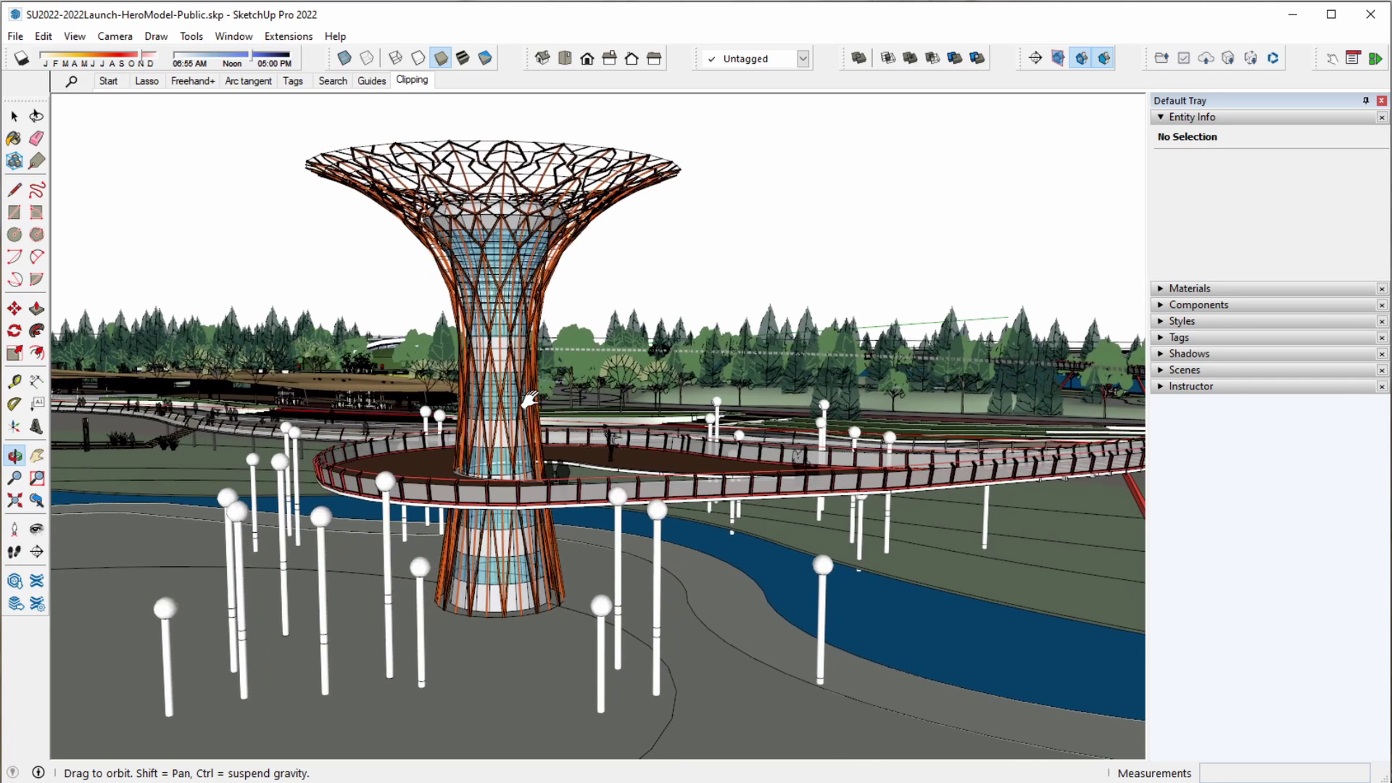
{"action": "left_click", "coordinate": [1225, 120]}
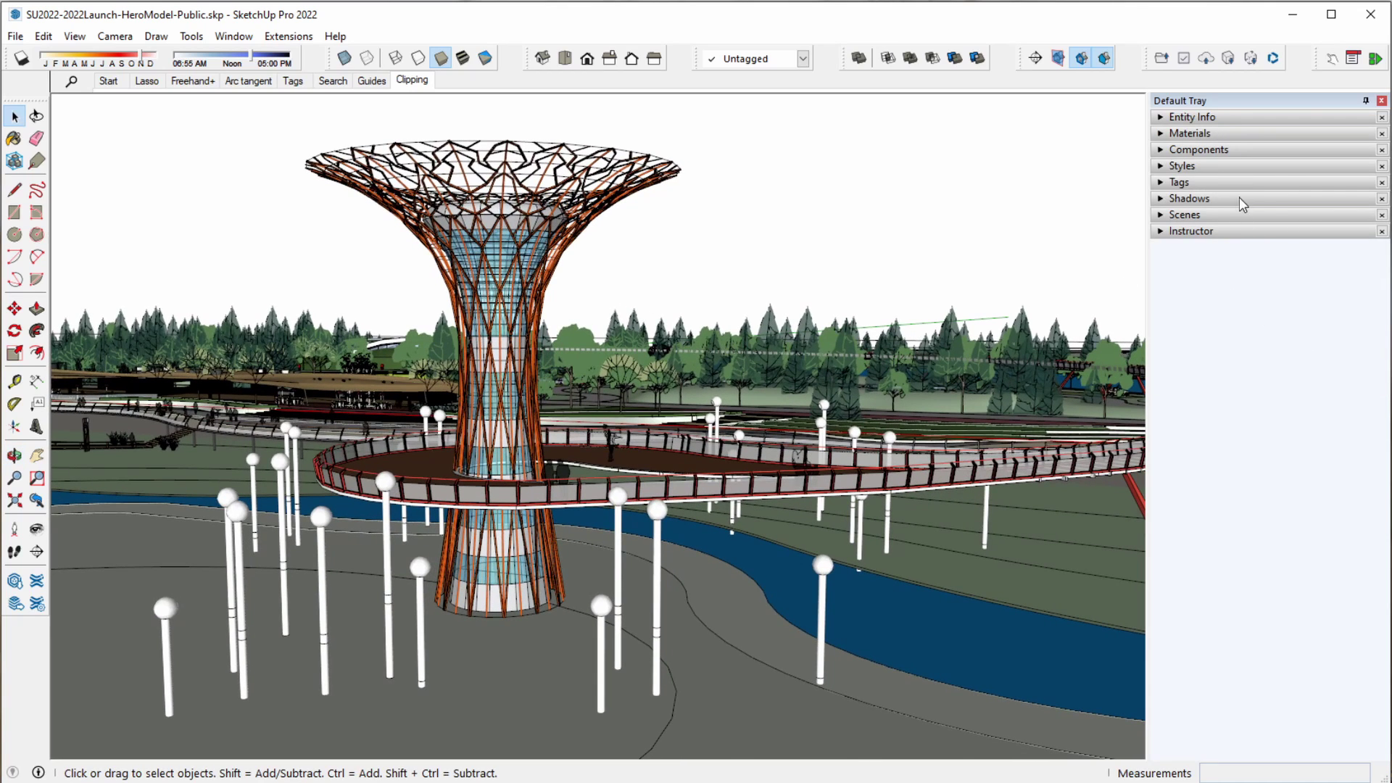
{"action": "left_click", "coordinate": [1217, 213]}
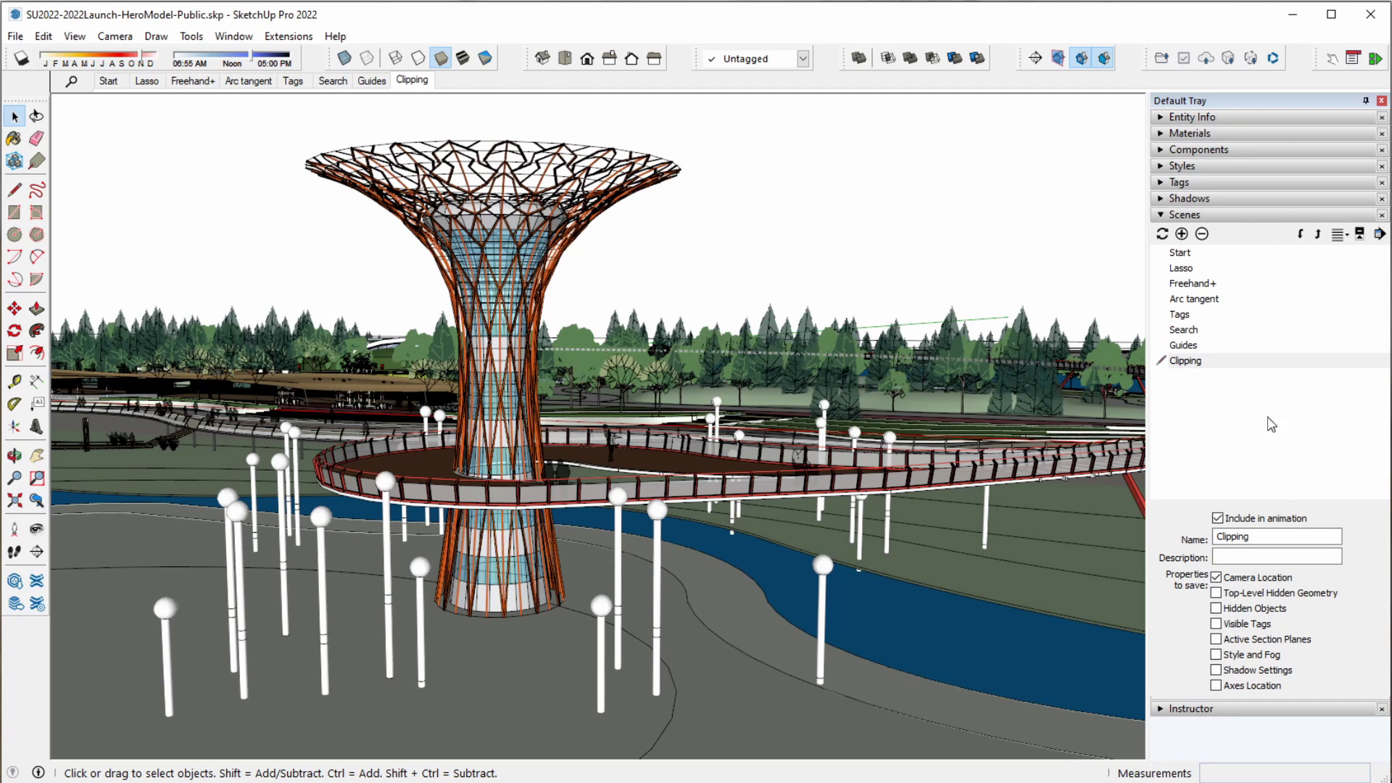
- Add a whole-tower scene named 'Skata Tornis I' with description 'Perspektive'
{"action": "left_click", "coordinate": [1182, 233]}
{"action": "left_click_drag", "start_coordinate": [1280, 537], "coordinate": [1203, 540]}
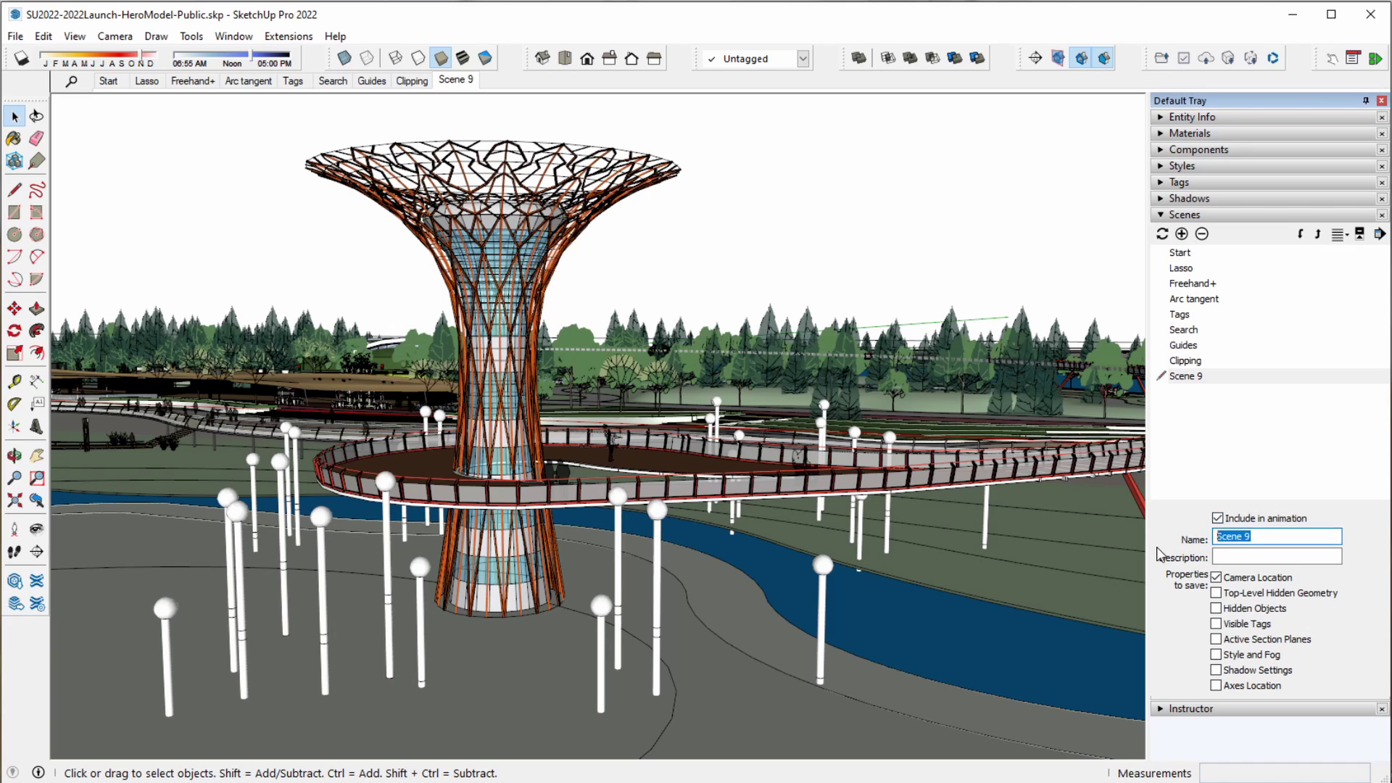
{"action": "type", "text": "Skata"}
{"action": "type", "text": " Tornis "}
{"action": "type", "text": "I"}
{"action": "left_click", "coordinate": [1232, 559]}
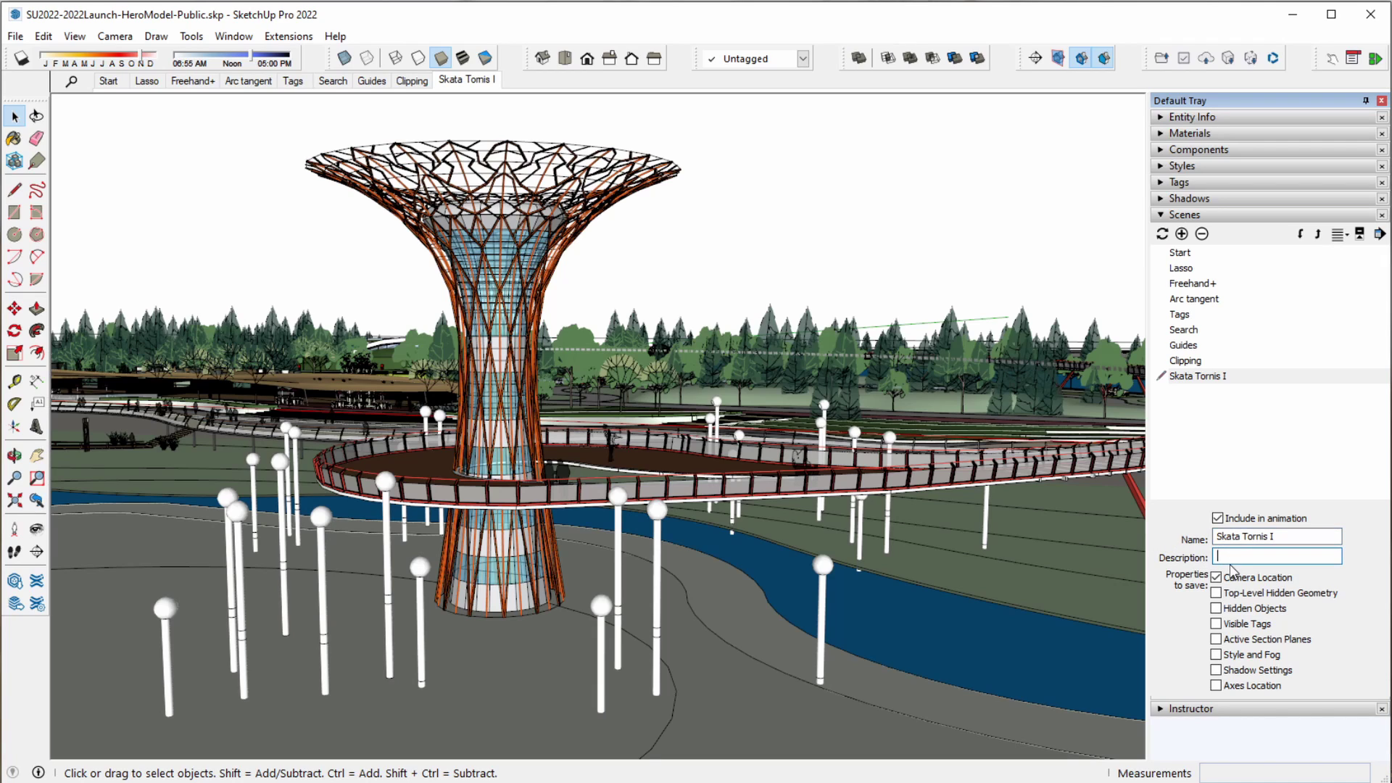
{"action": "type", "text": "P"}
{"action": "type", "text": "erspektive"}
{"action": "left_click", "coordinate": [1317, 539]}
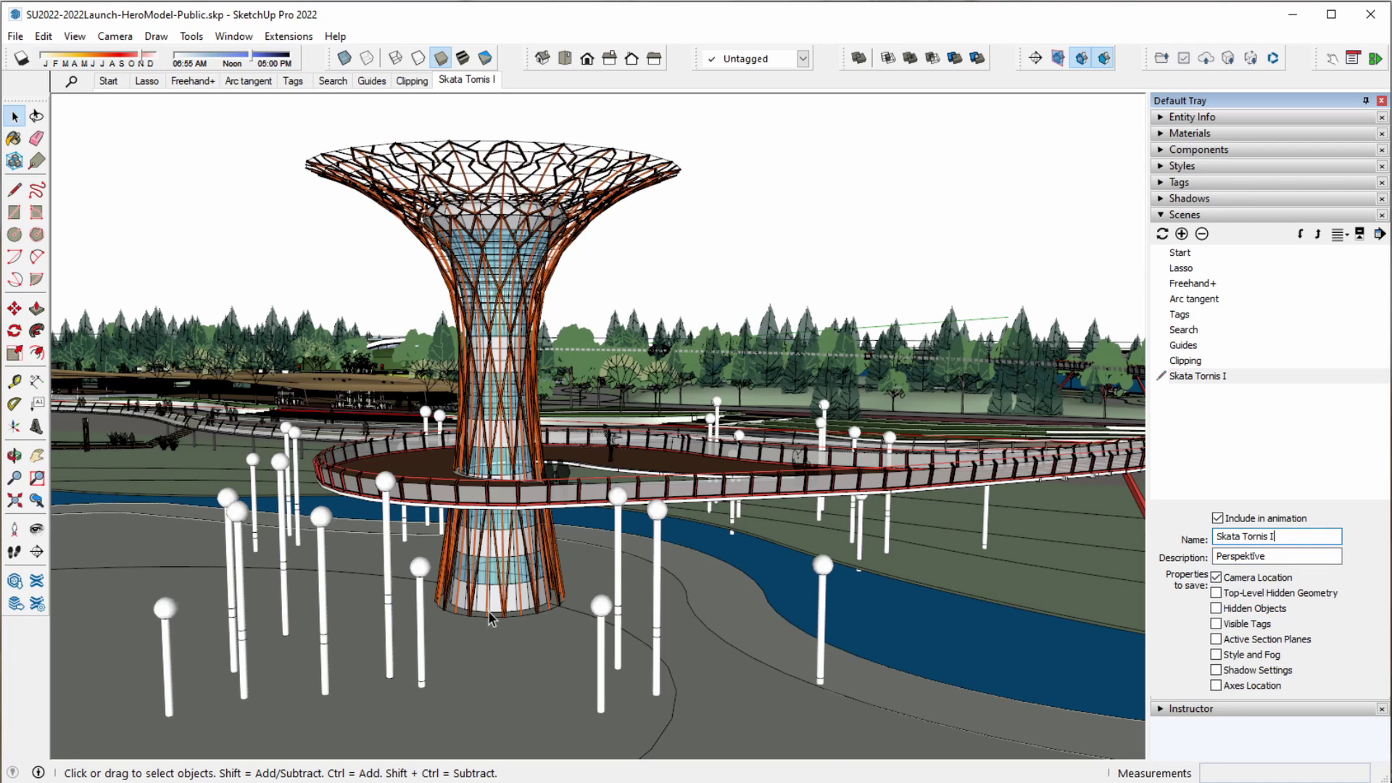
- Zoom to the tower base, add scene 'Skata Tornis II' described 'Pamati', then switch to Skata Tornis I
{"action": "scroll", "coordinate": [489, 611], "scroll_direction": "up", "scroll_amount": 3}
{"action": "scroll", "coordinate": [540, 609], "scroll_direction": "up", "scroll_amount": 2}
{"action": "scroll", "coordinate": [543, 586], "scroll_direction": "up", "scroll_amount": 2}
{"action": "scroll", "coordinate": [544, 585], "scroll_direction": "up", "scroll_amount": 2}
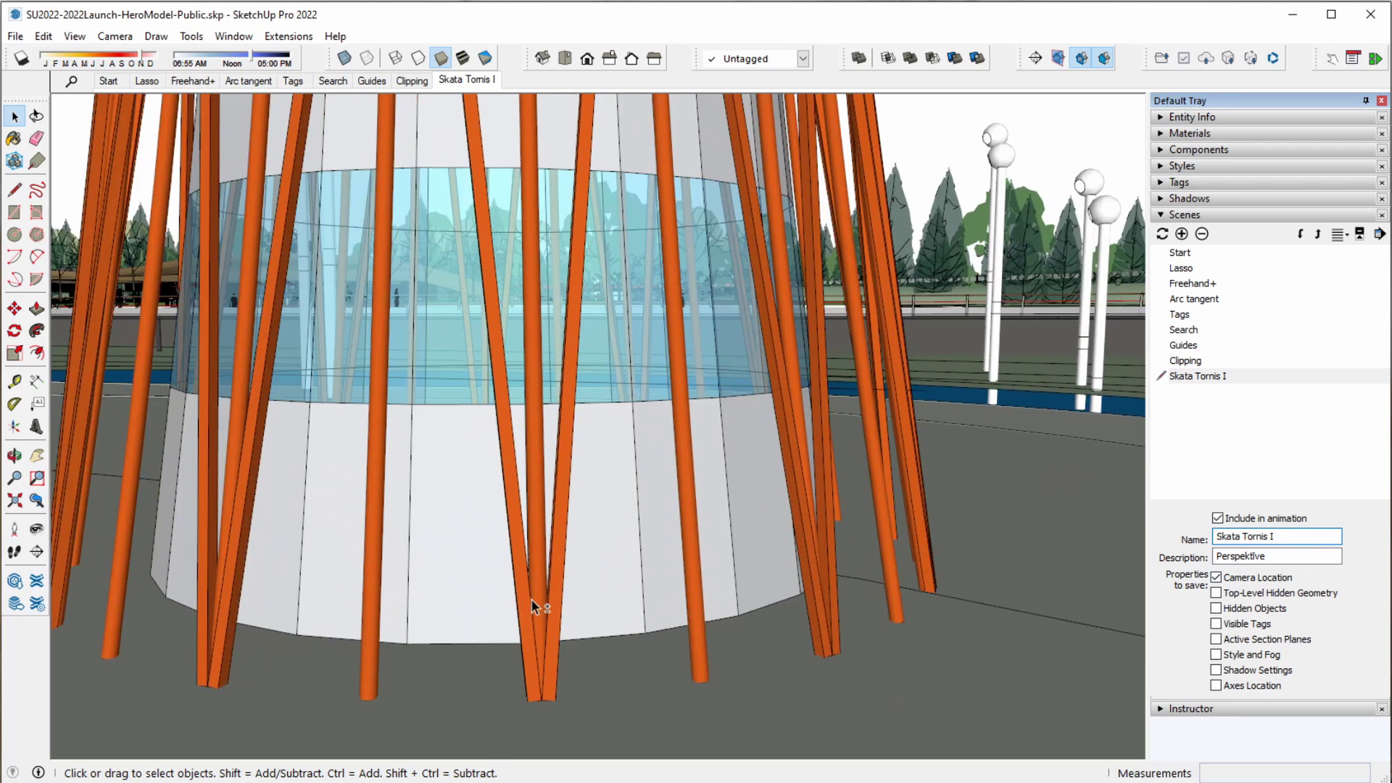
{"action": "mouse_move", "coordinate": [544, 585]}
{"action": "middle_mouse_down"}
{"action": "mouse_move", "coordinate": [606, 522]}
{"action": "mouse_move", "coordinate": [584, 553]}
{"action": "middle_mouse_up"}
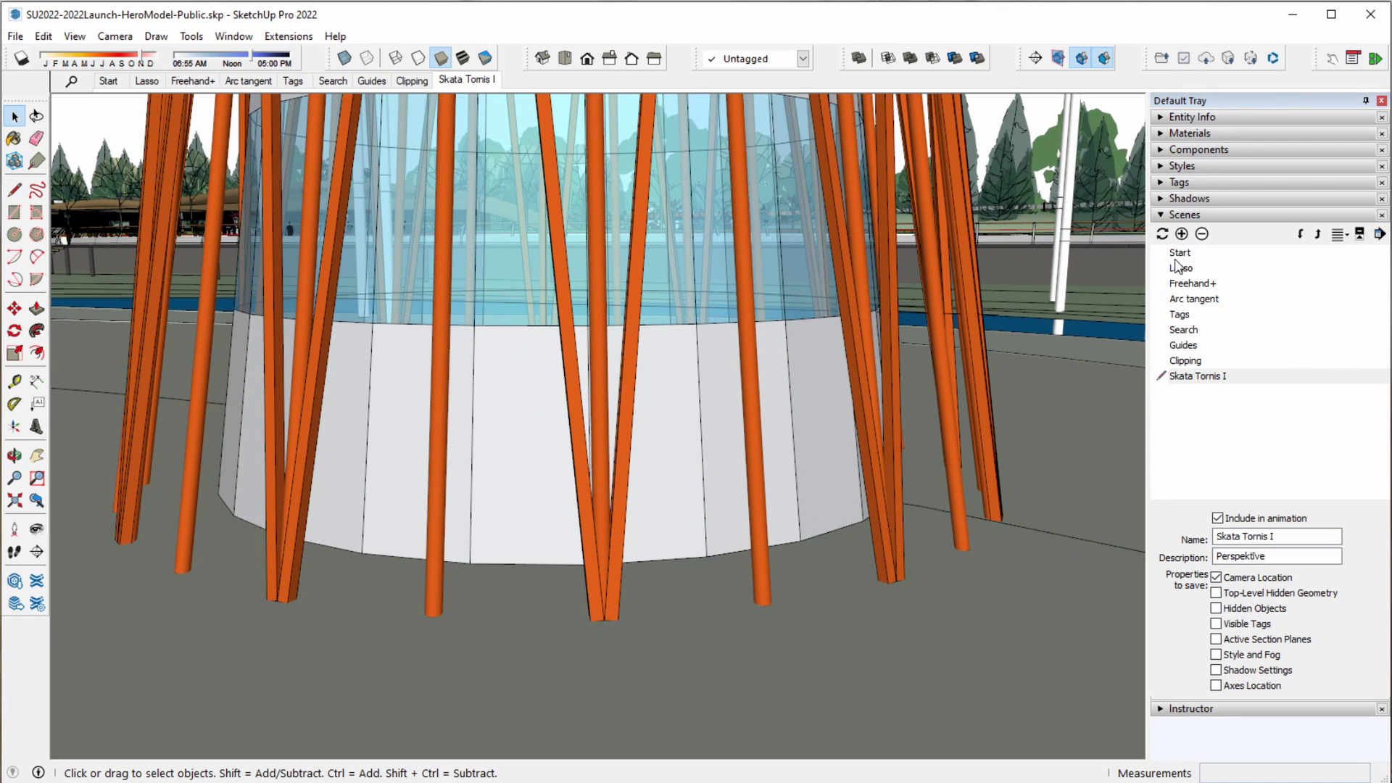
{"action": "left_click", "coordinate": [1182, 233]}
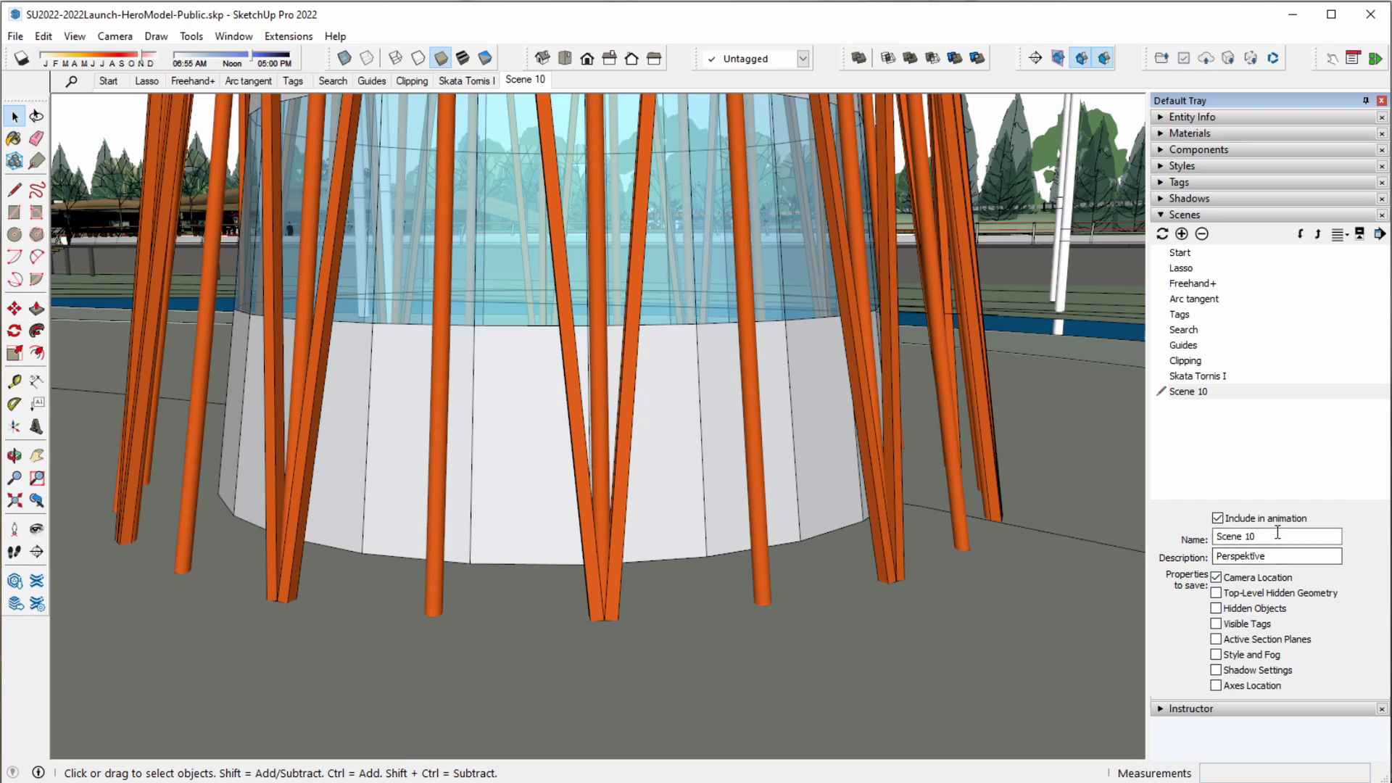
{"action": "triple_click", "coordinate": [1236, 537]}
{"action": "type", "text": "Skata"}
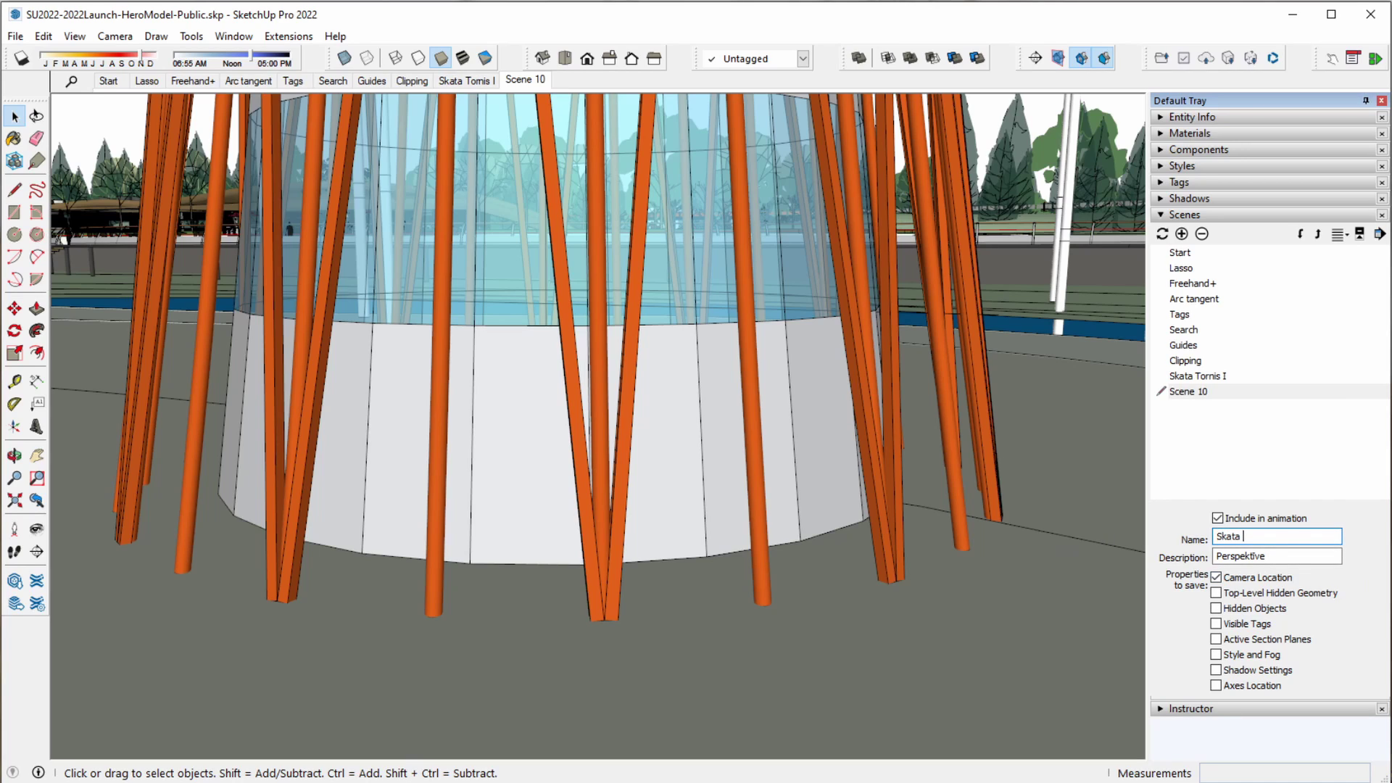
{"action": "type", "text": "R"}
{"action": "type", "text": "Tornis"}
{"action": "type", "text": "II"}
{"action": "key", "text": "Tab"}
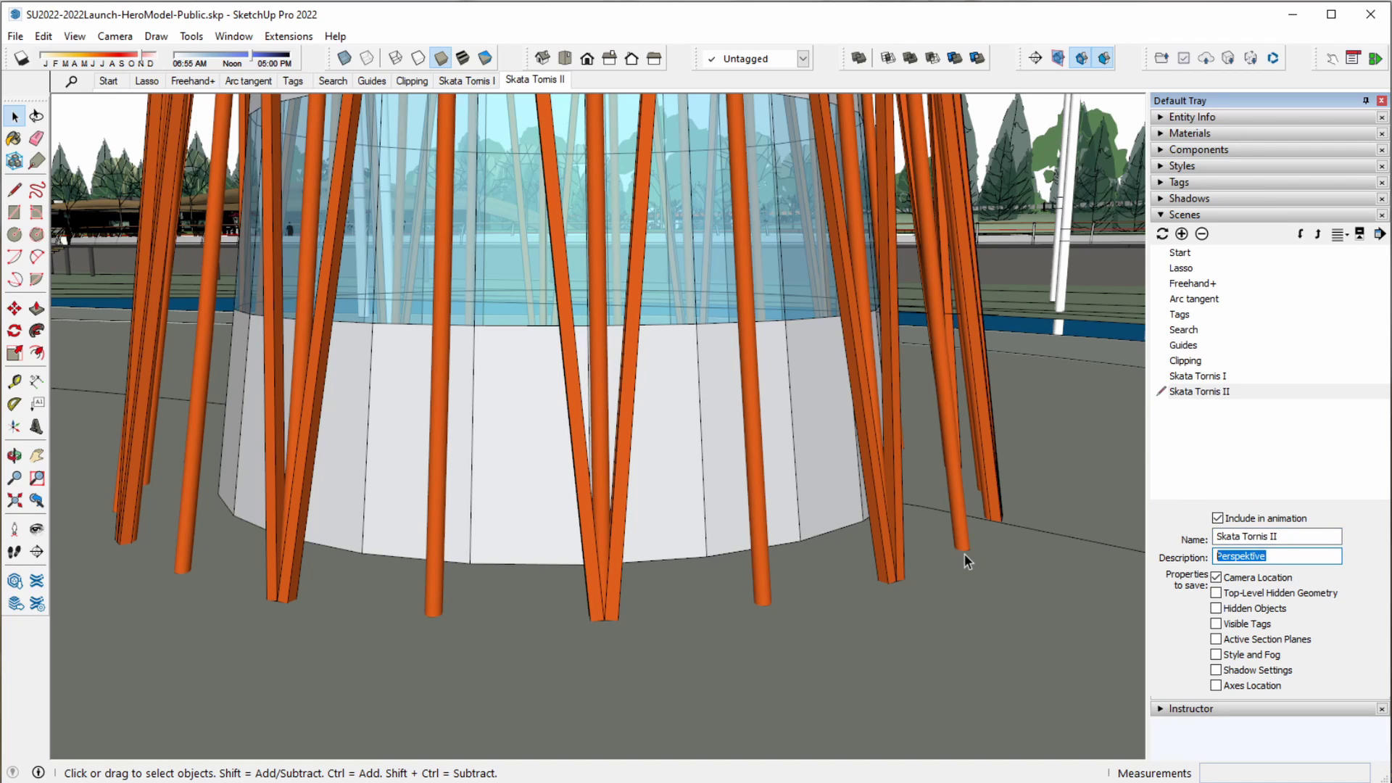
{"action": "type", "text": "Pamati"}
{"action": "key", "text": "Tab"}
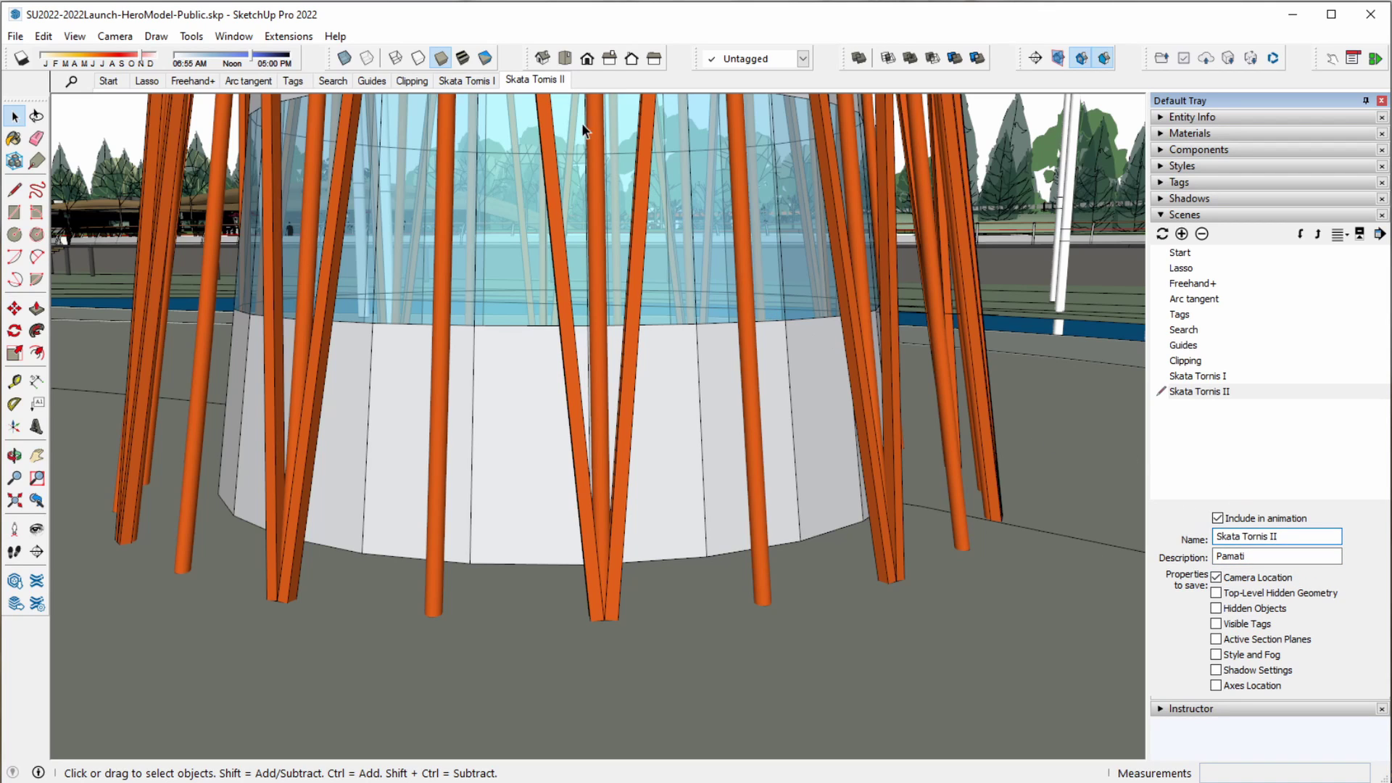
{"action": "left_click", "coordinate": [469, 82]}
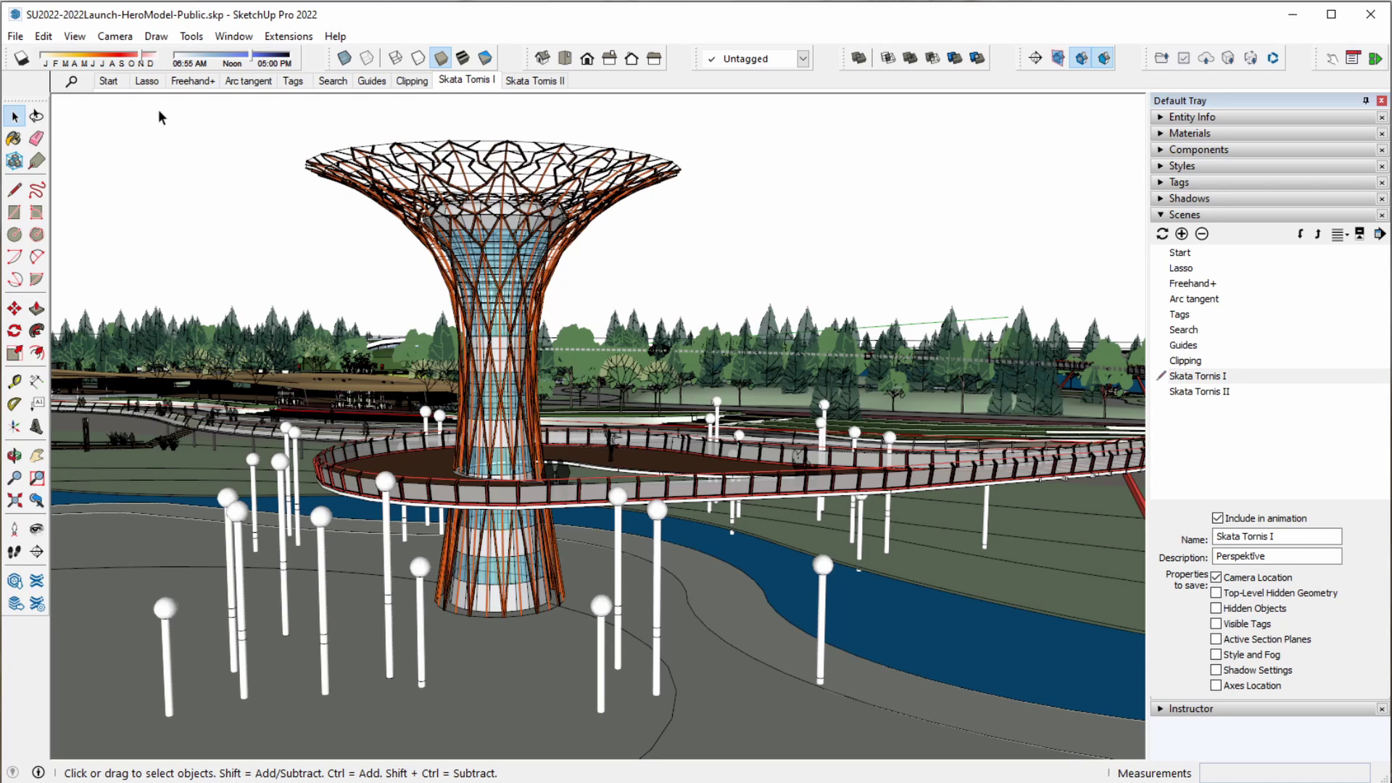
- Use the scene search list to jump to the Guides scene, then to Skata Tornis II
{"action": "left_click", "coordinate": [70, 83]}
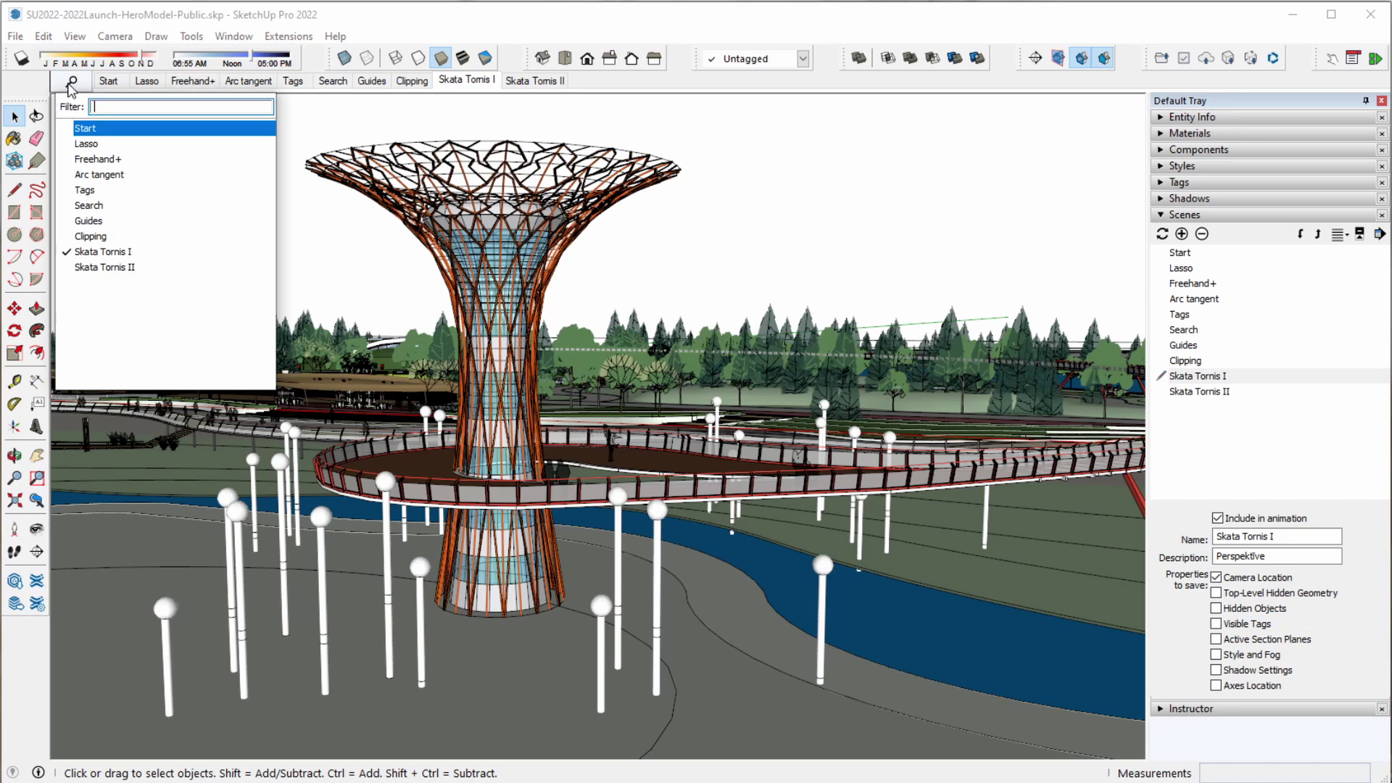
{"action": "left_click", "coordinate": [88, 220]}
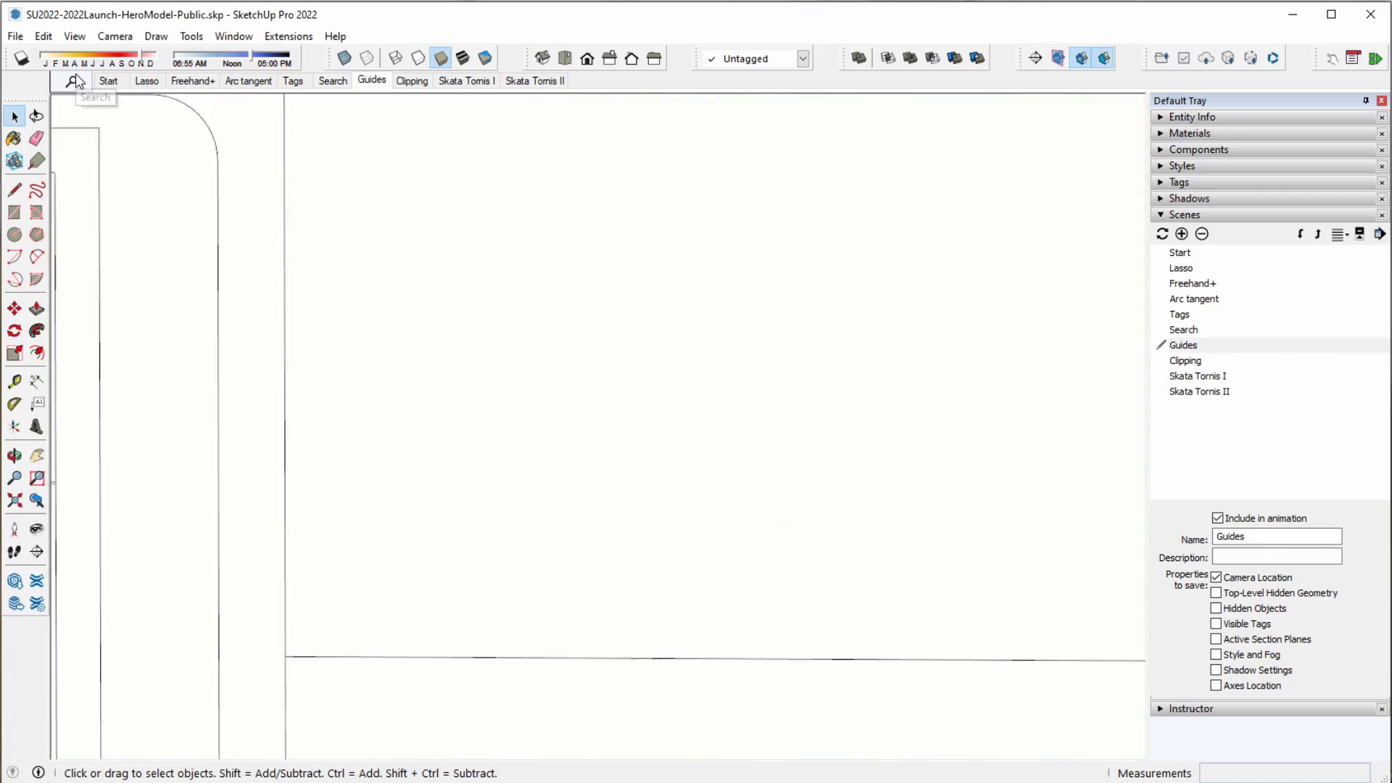
{"action": "left_click", "coordinate": [74, 78]}
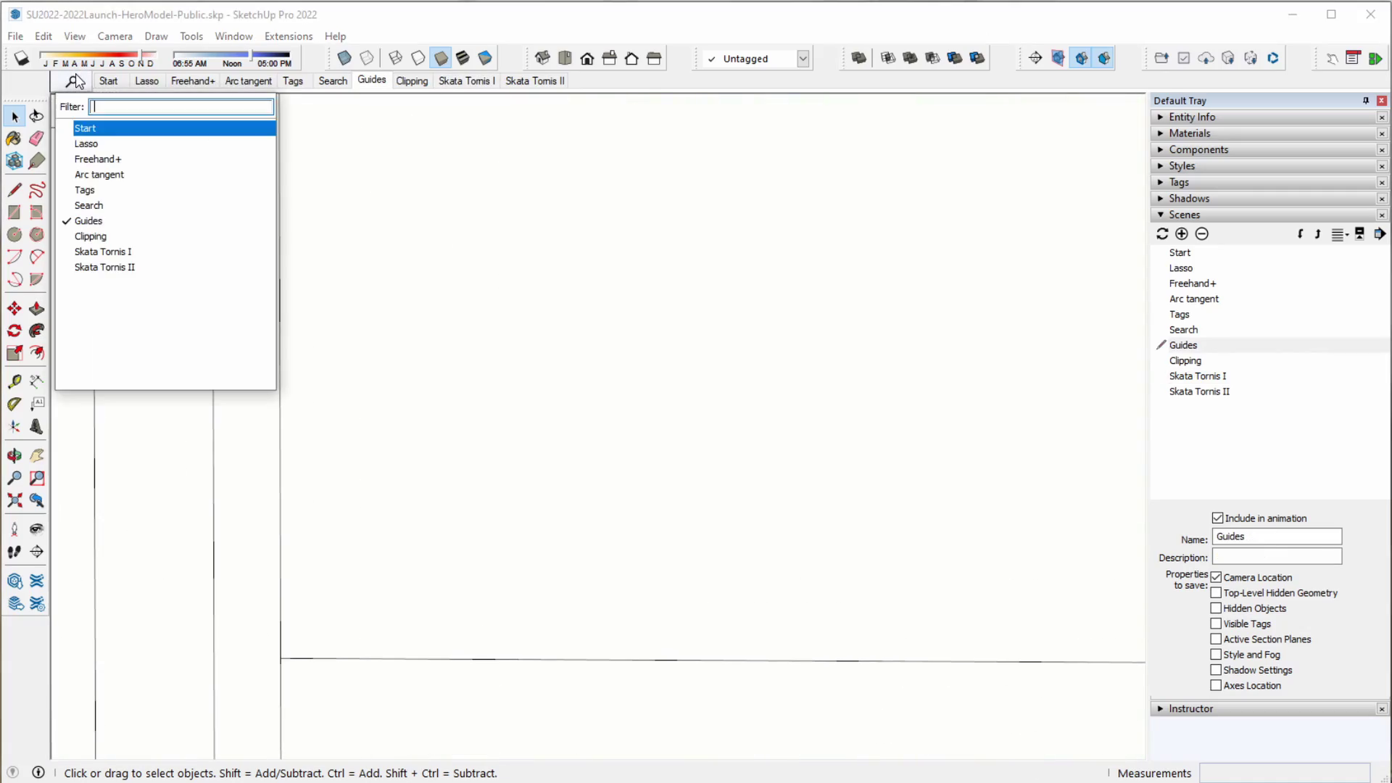
{"action": "left_click", "coordinate": [113, 268]}
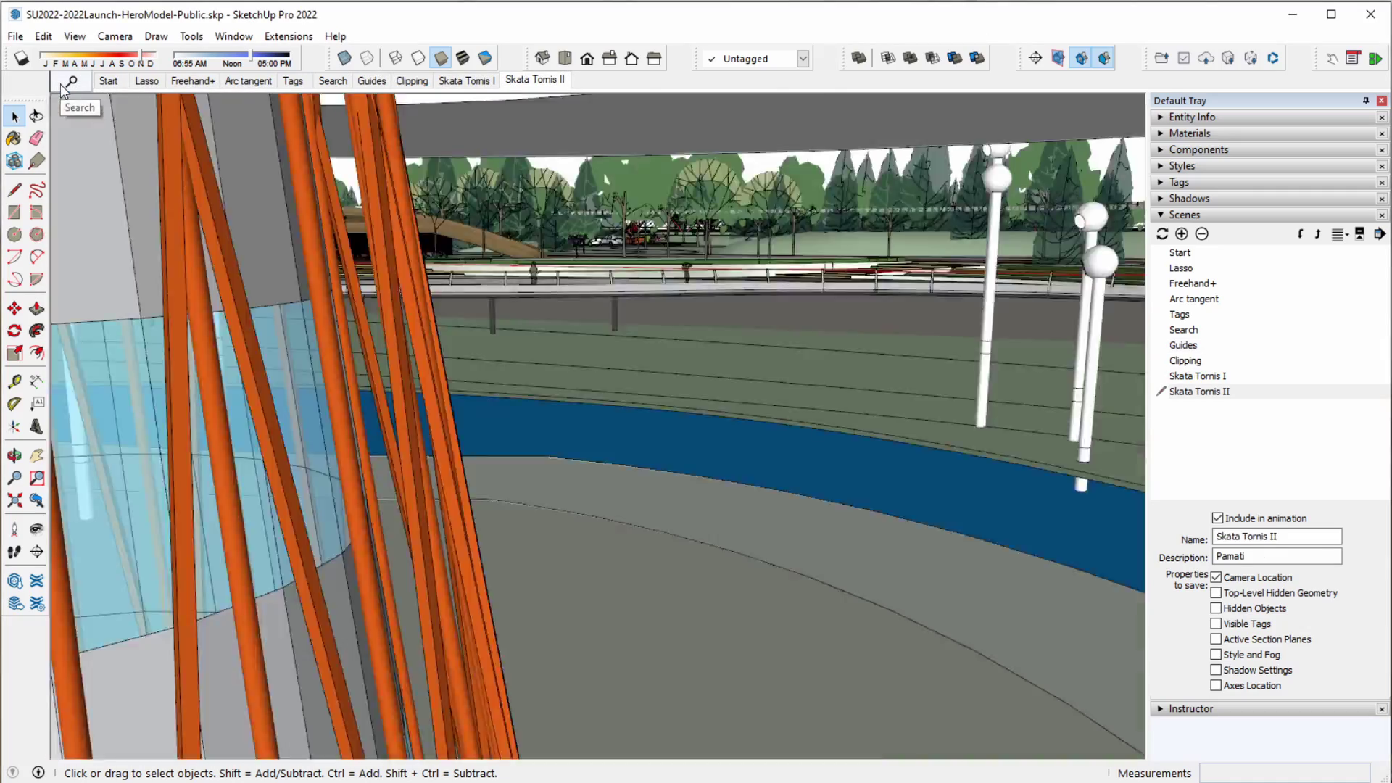
- Filter the scene search by 'tor', jump to Skata Tornis I, and send the model to LayOut
{"action": "left_click", "coordinate": [61, 84]}
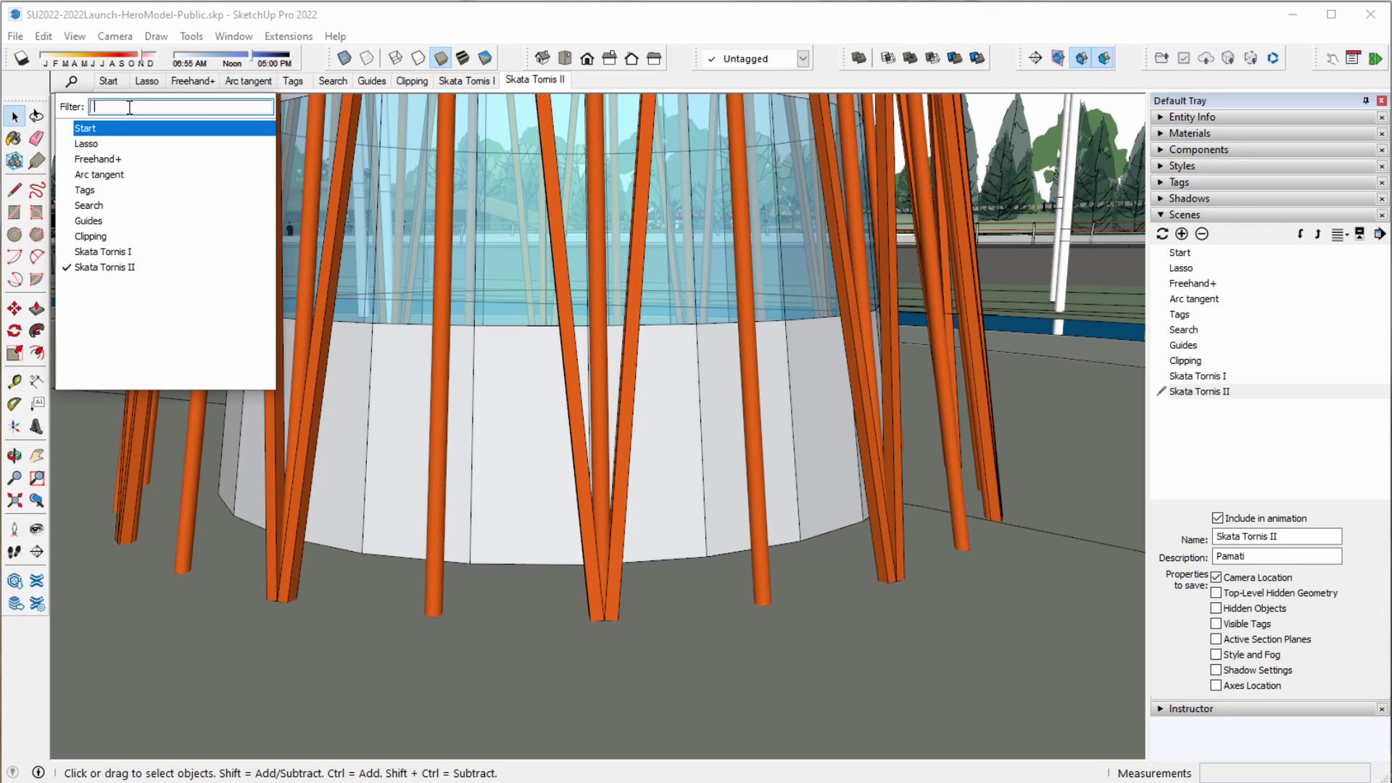
{"action": "type", "text": "t"}
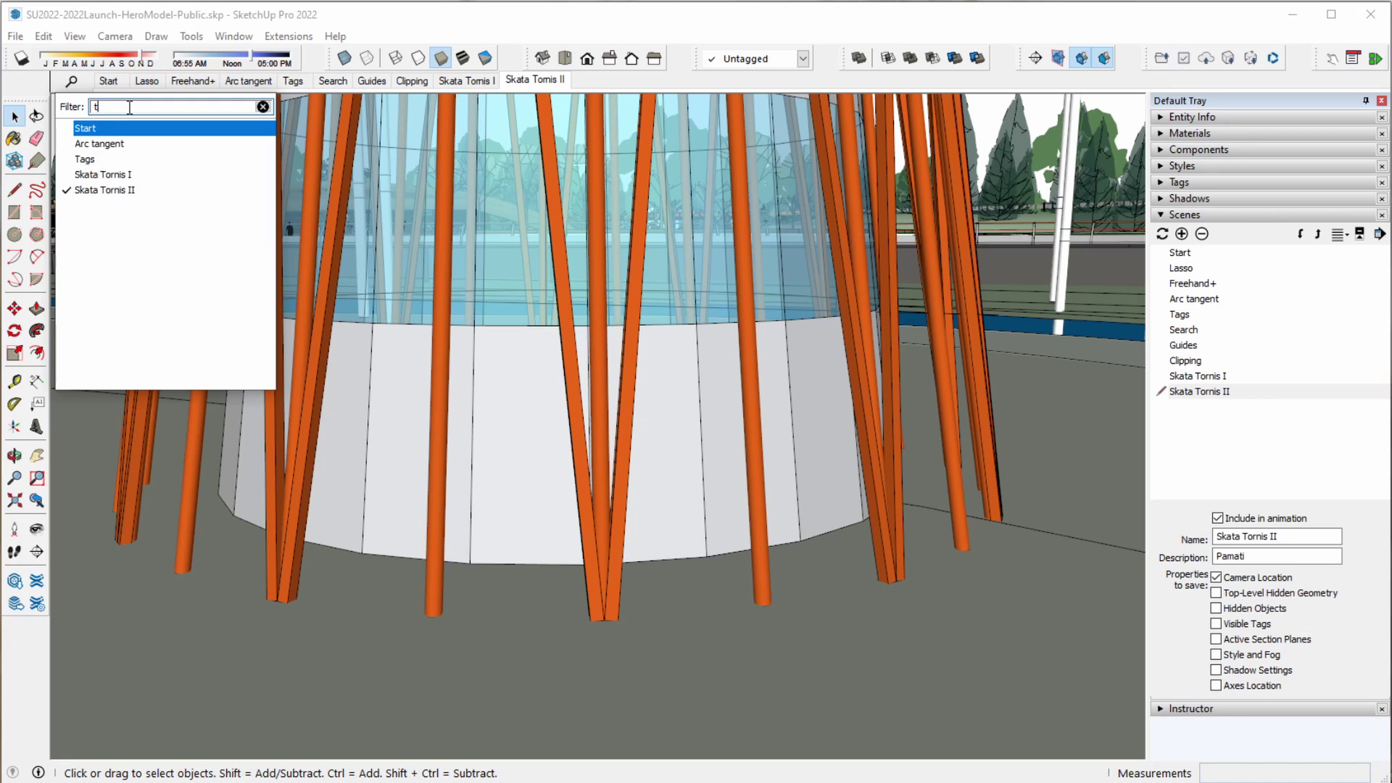
{"action": "type", "text": "or"}
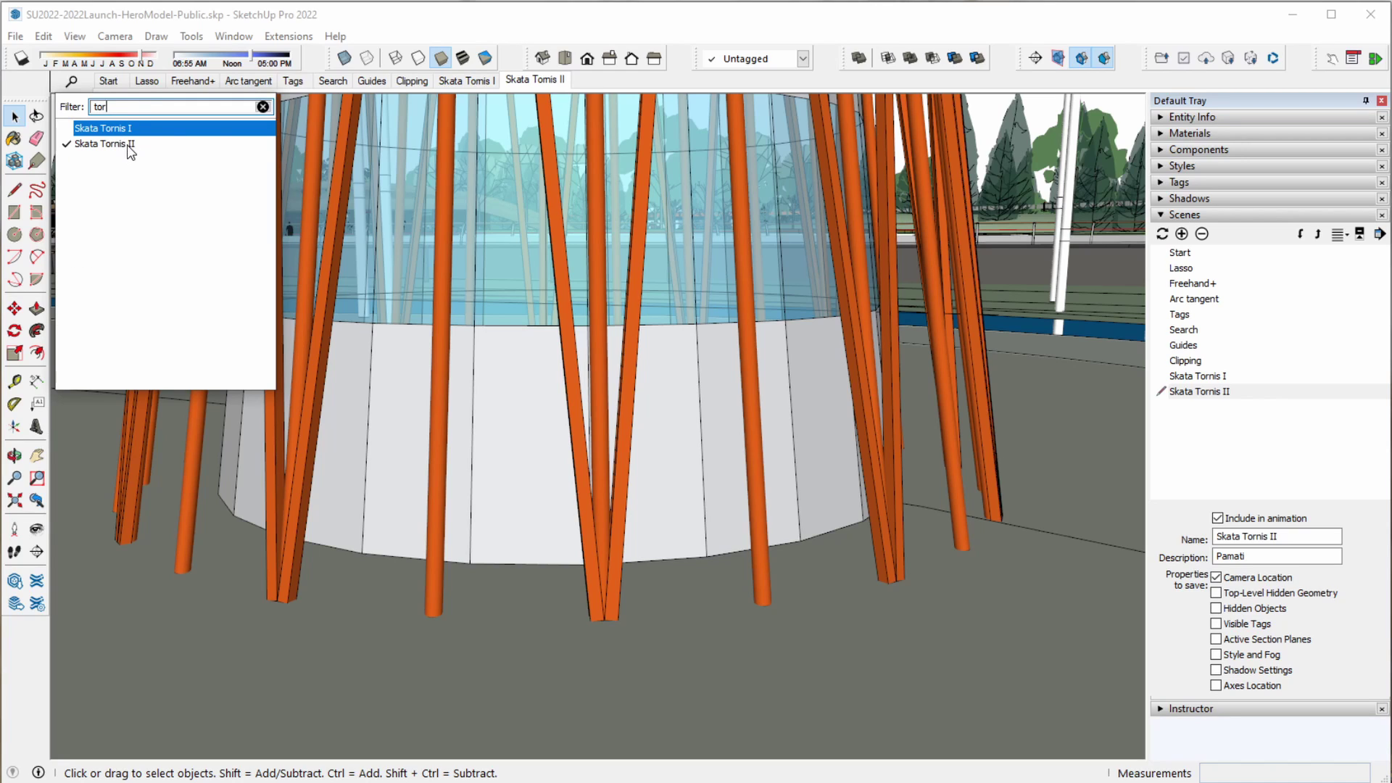
{"action": "left_click", "coordinate": [129, 145]}
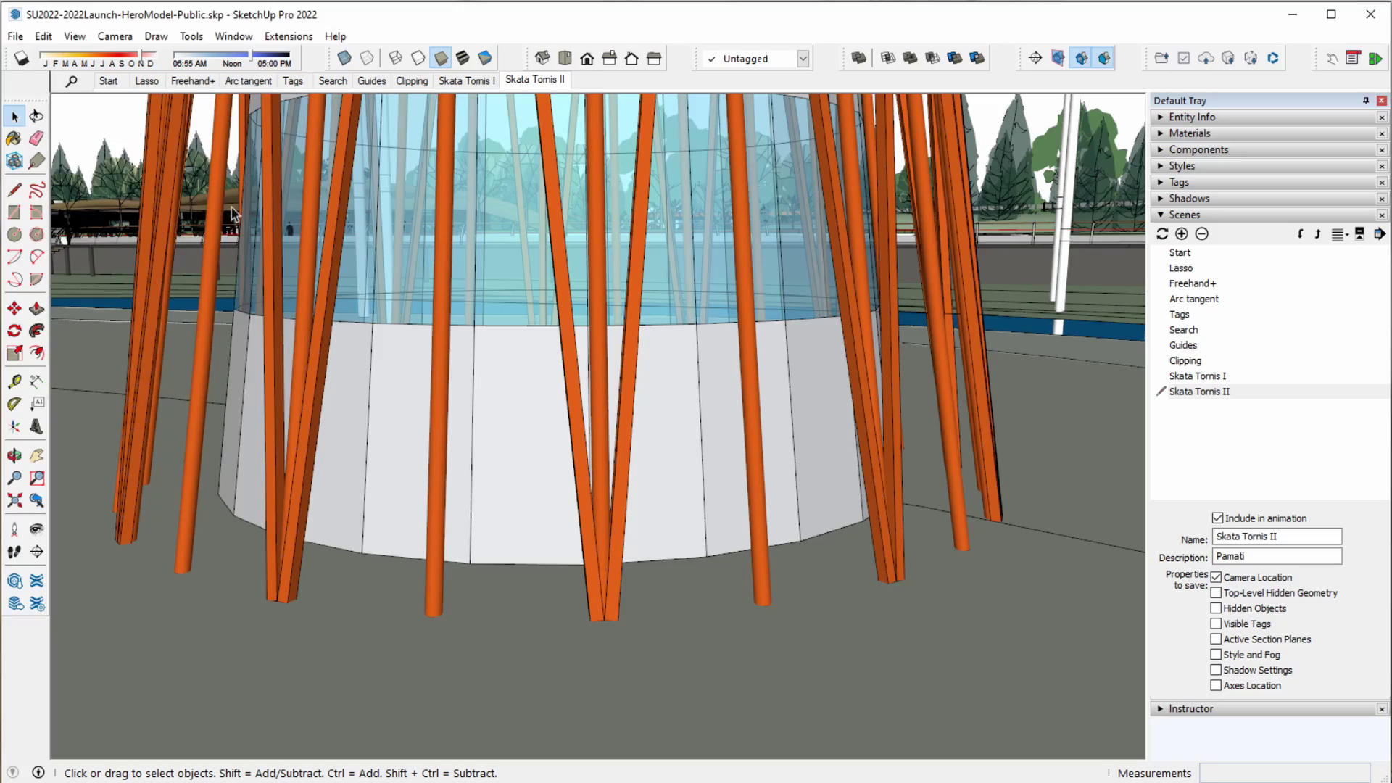
{"action": "left_click", "coordinate": [70, 83]}
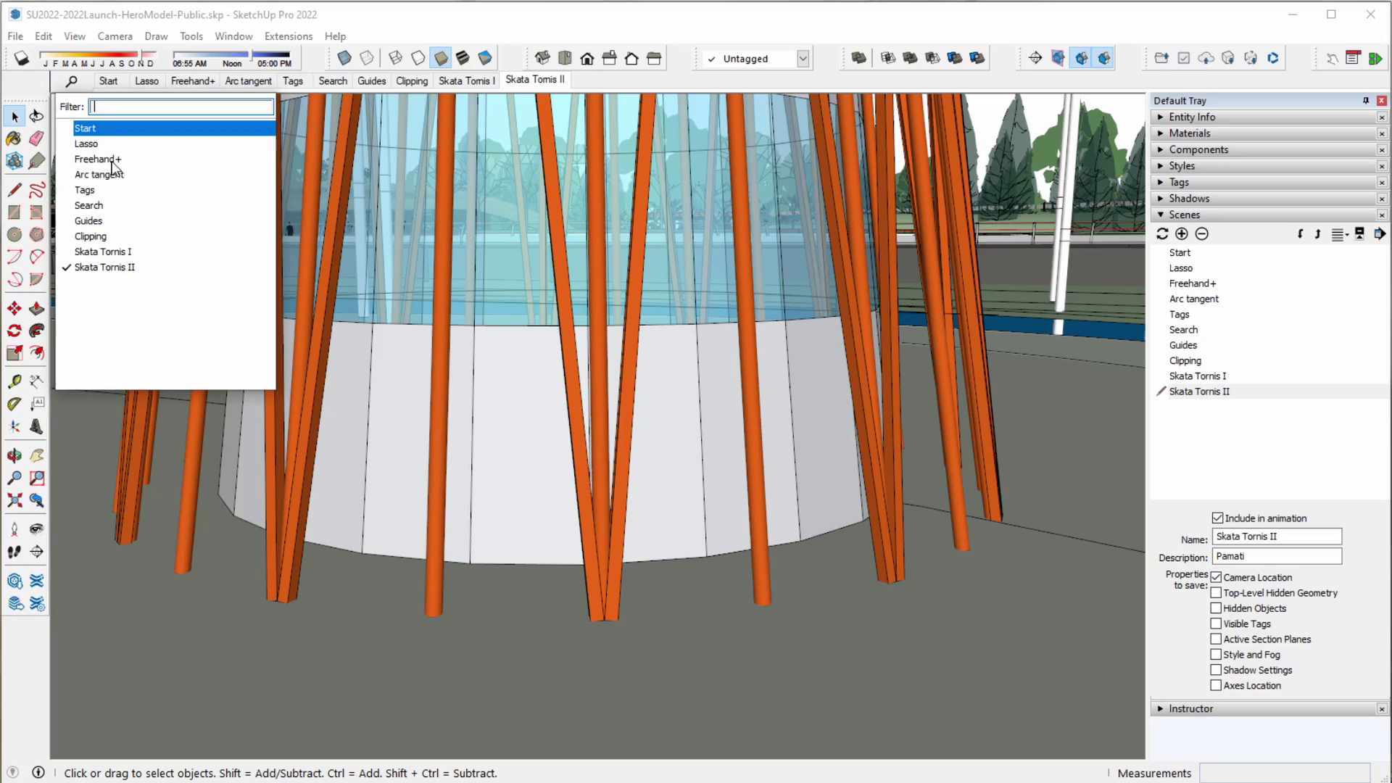
{"action": "left_click", "coordinate": [102, 254]}
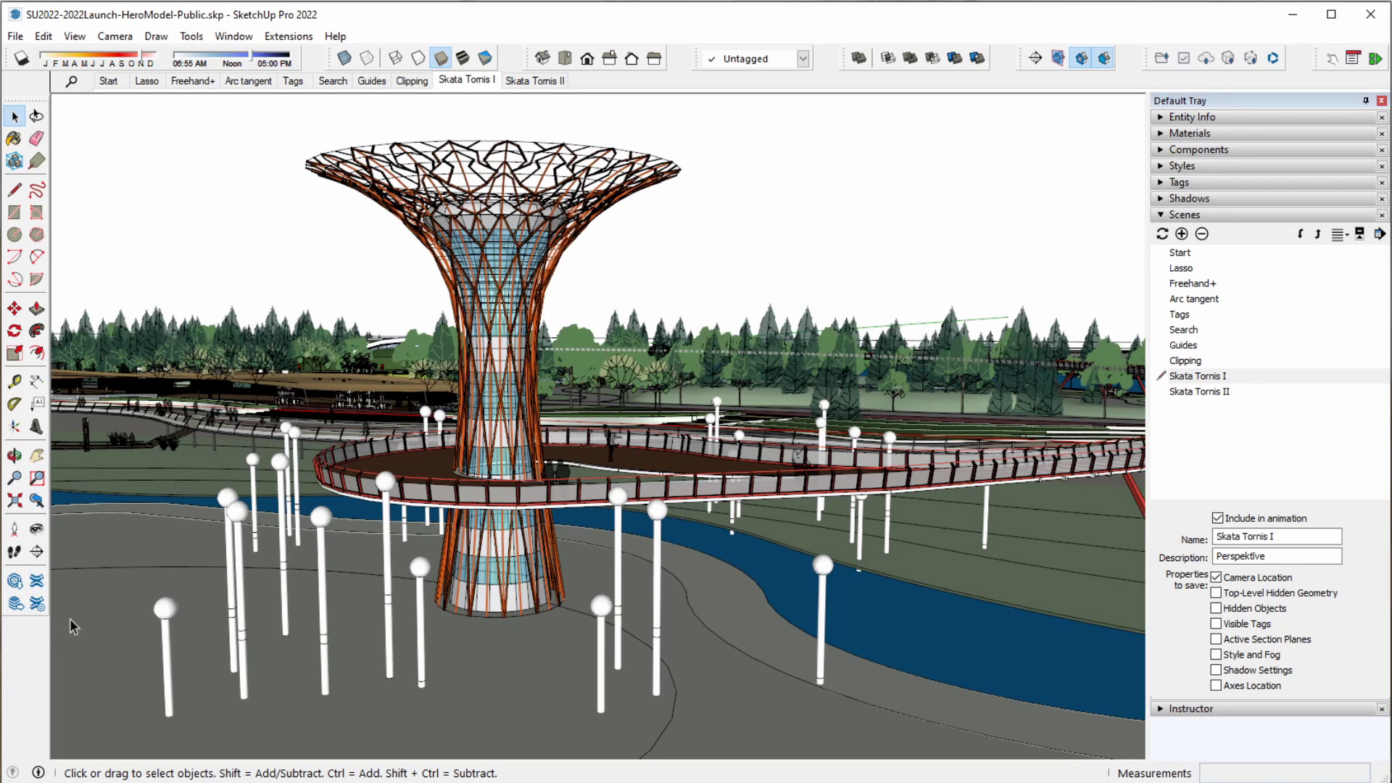
{"action": "left_click", "coordinate": [12, 609]}
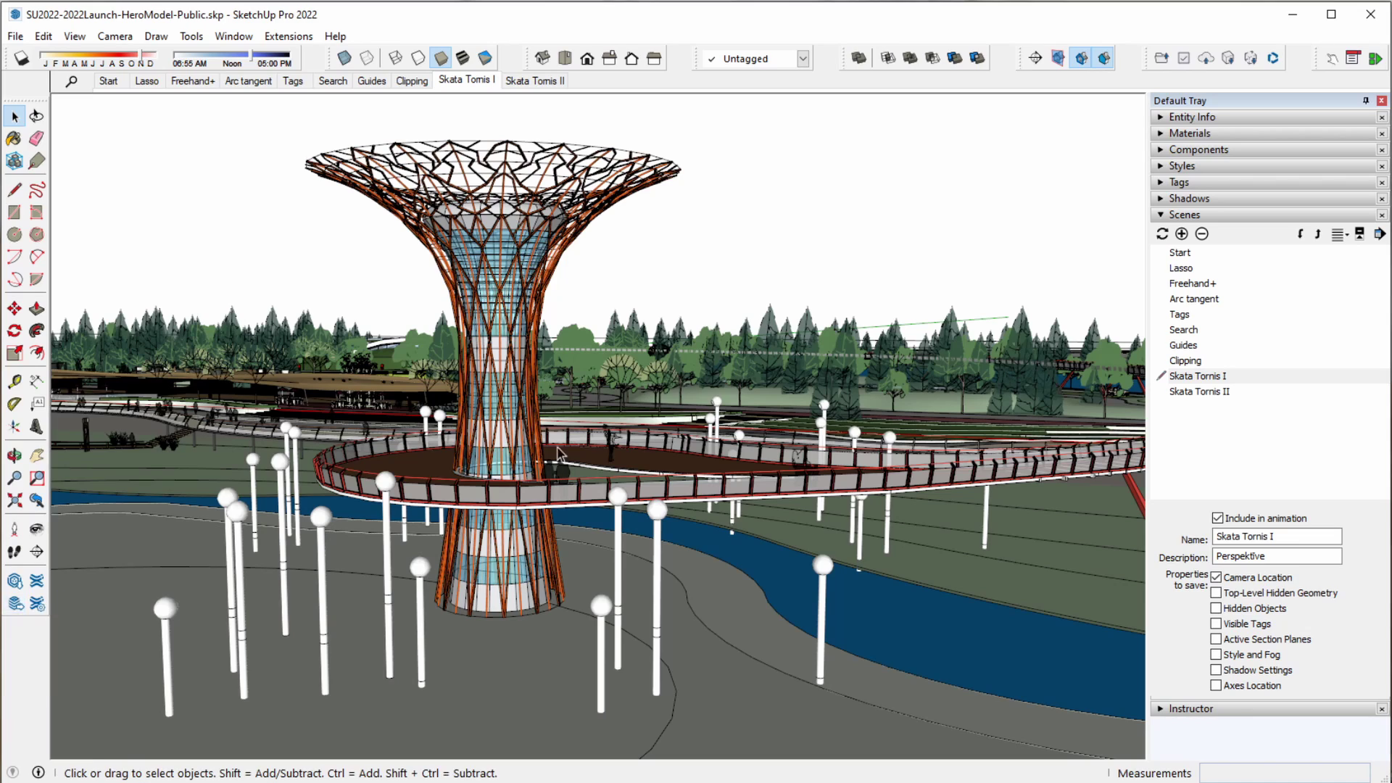
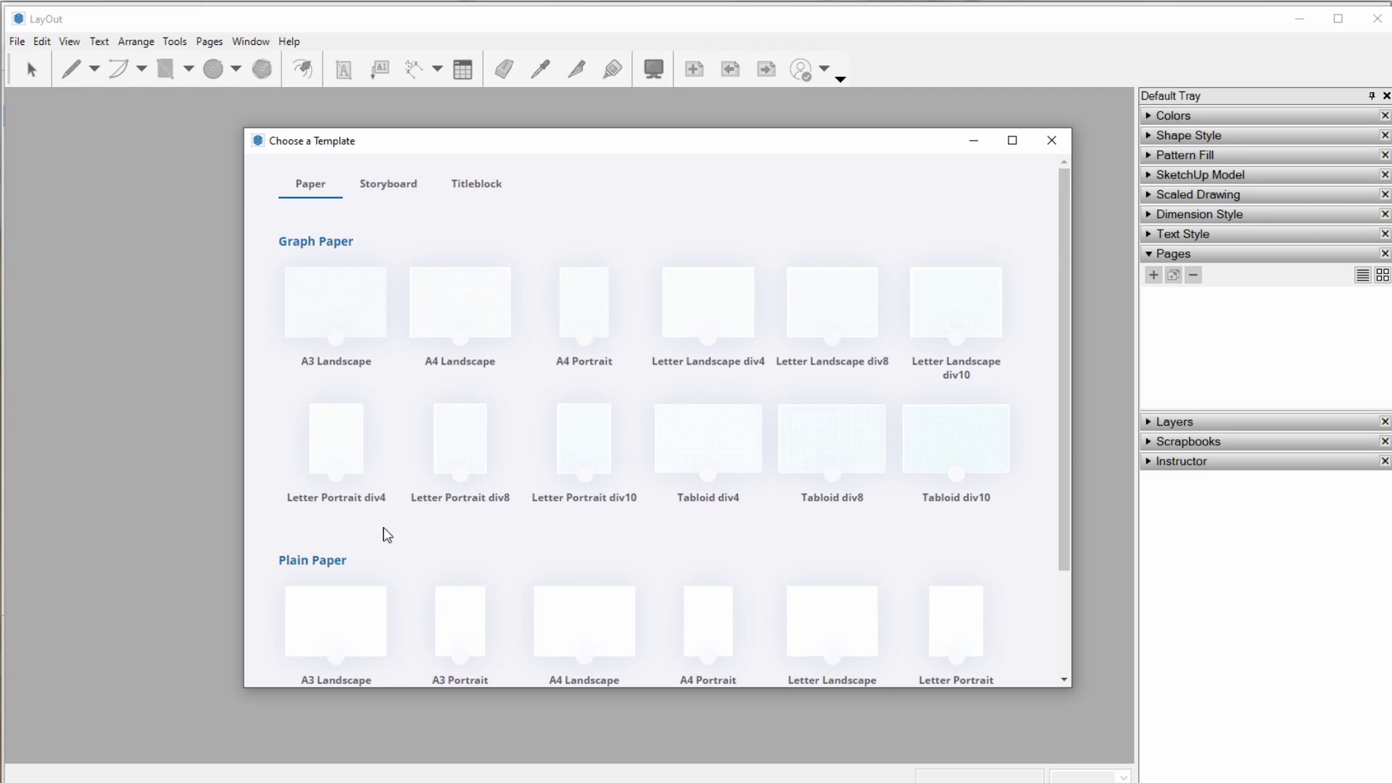
- Start a new LayOut document from the chosen template and recentre the page
{"action": "left_click", "coordinate": [339, 624]}
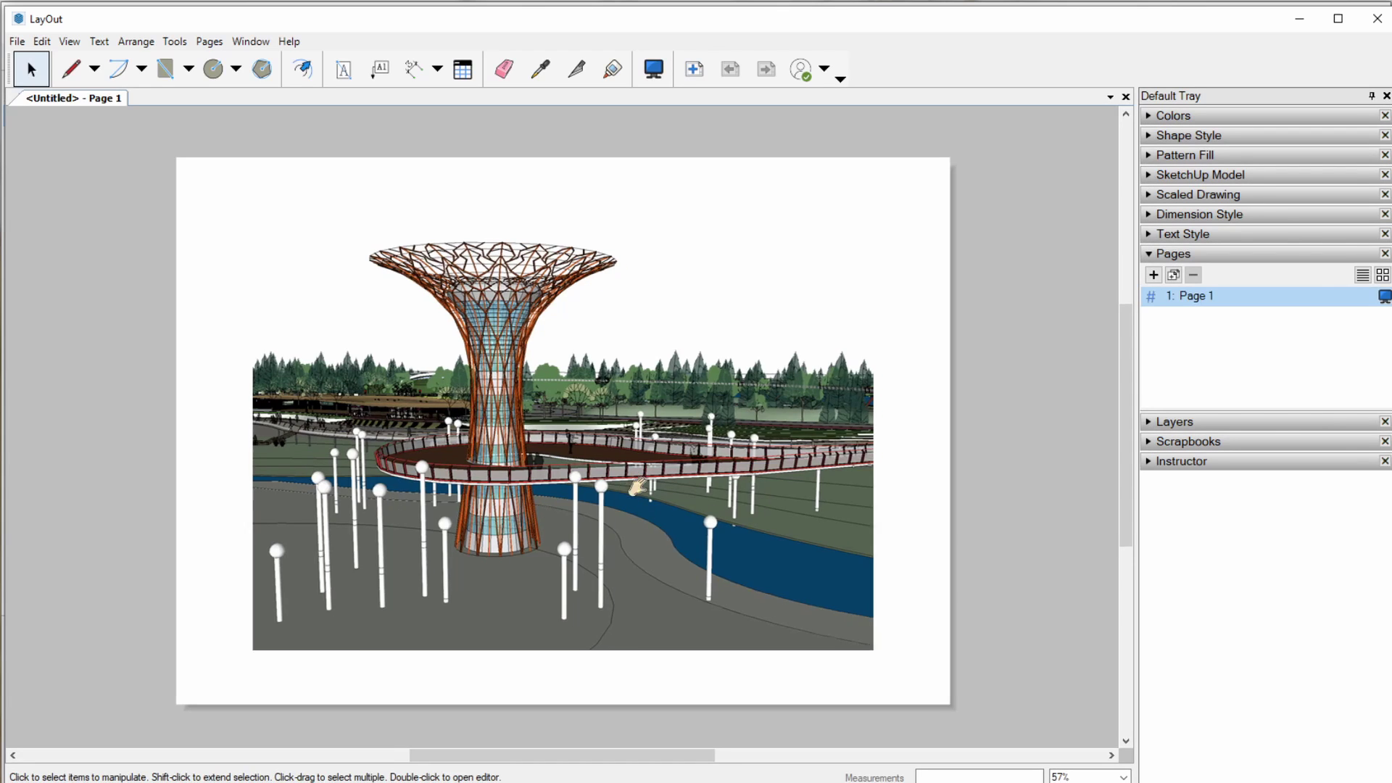
{"action": "middle_click_drag", "start_coordinate": [638, 488], "coordinate": [587, 484]}
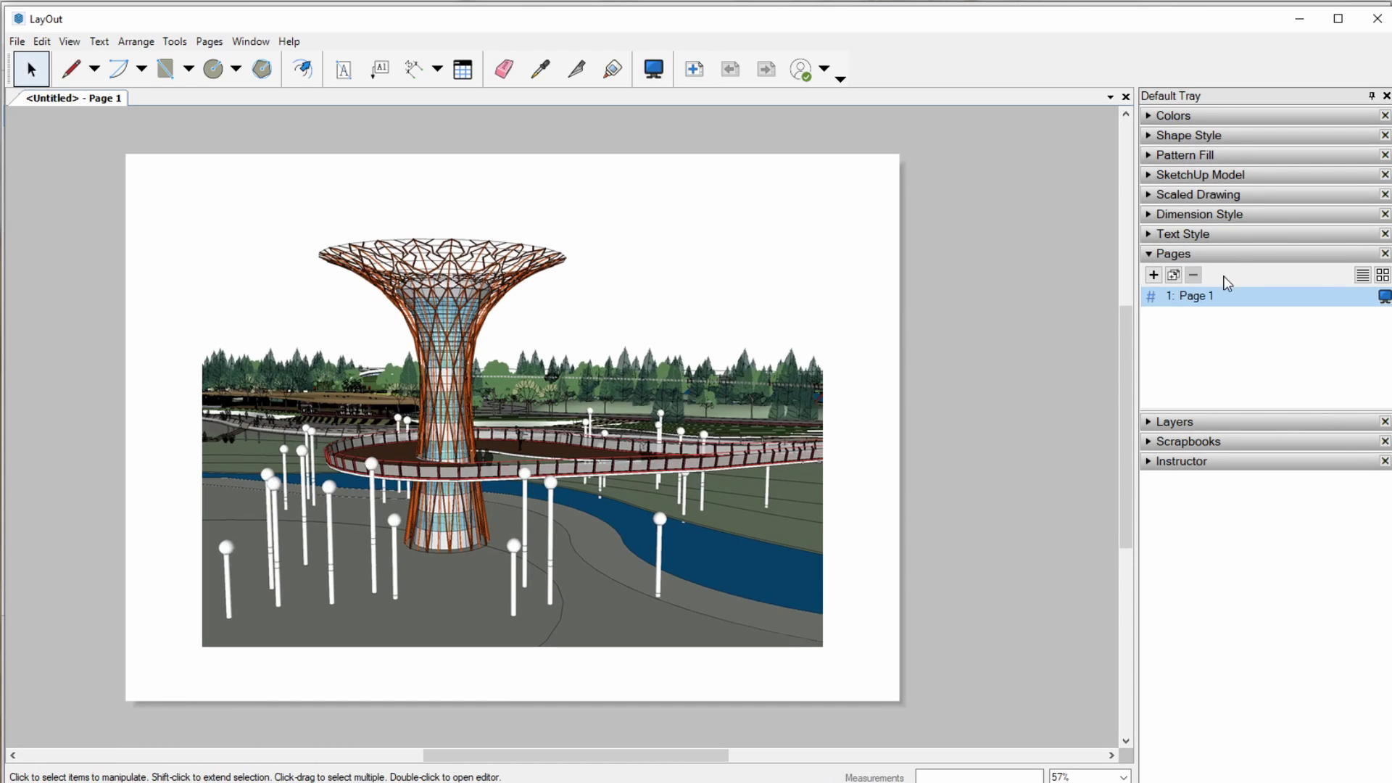
{"action": "left_click", "coordinate": [1236, 259]}
- Rename Page 1 to 'Skata torņa perspektīve'
{"action": "double_click", "coordinate": [1217, 308]}
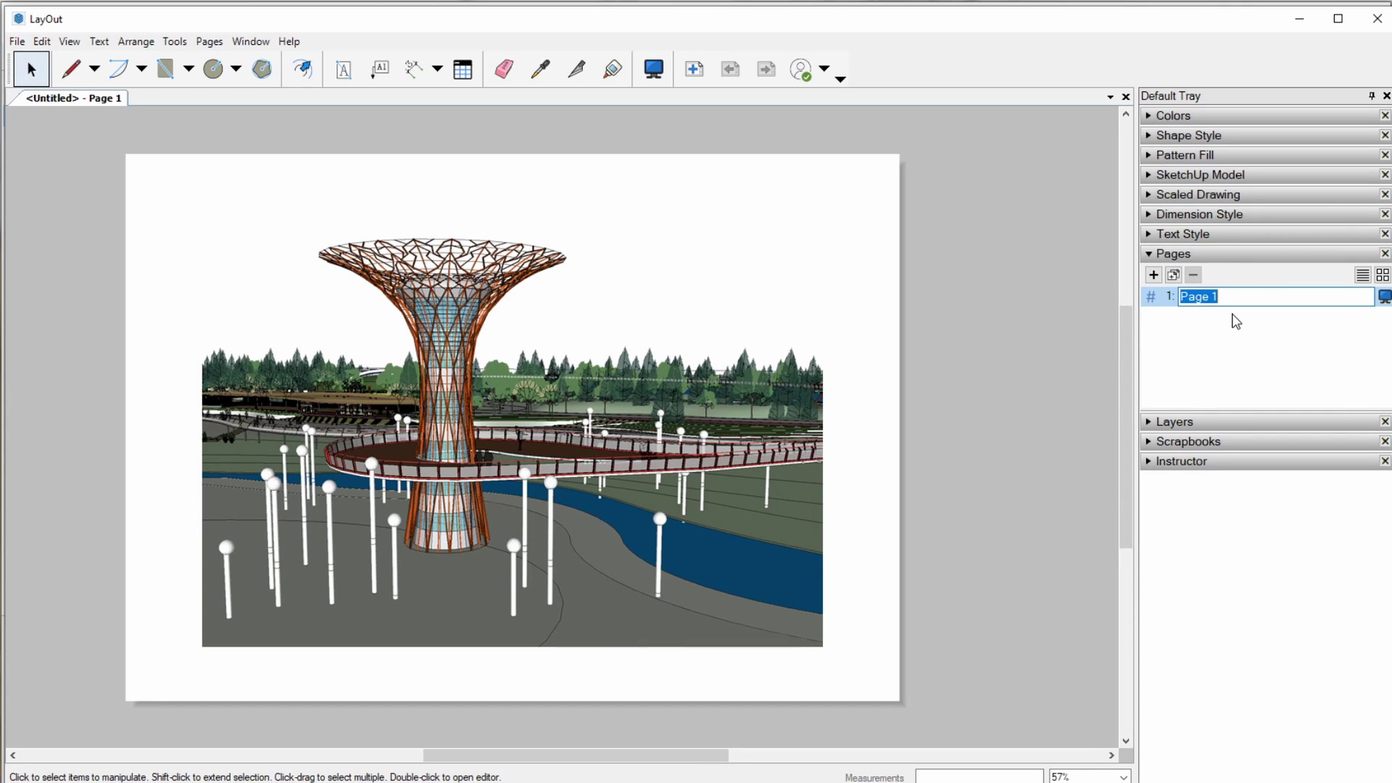
{"action": "type", "text": "Skata t"}
{"action": "type", "text": "orn"}
{"action": "key", "text": "BackSpace"}
{"action": "type", "text": "ņa "}
{"action": "type", "text": "perspek"}
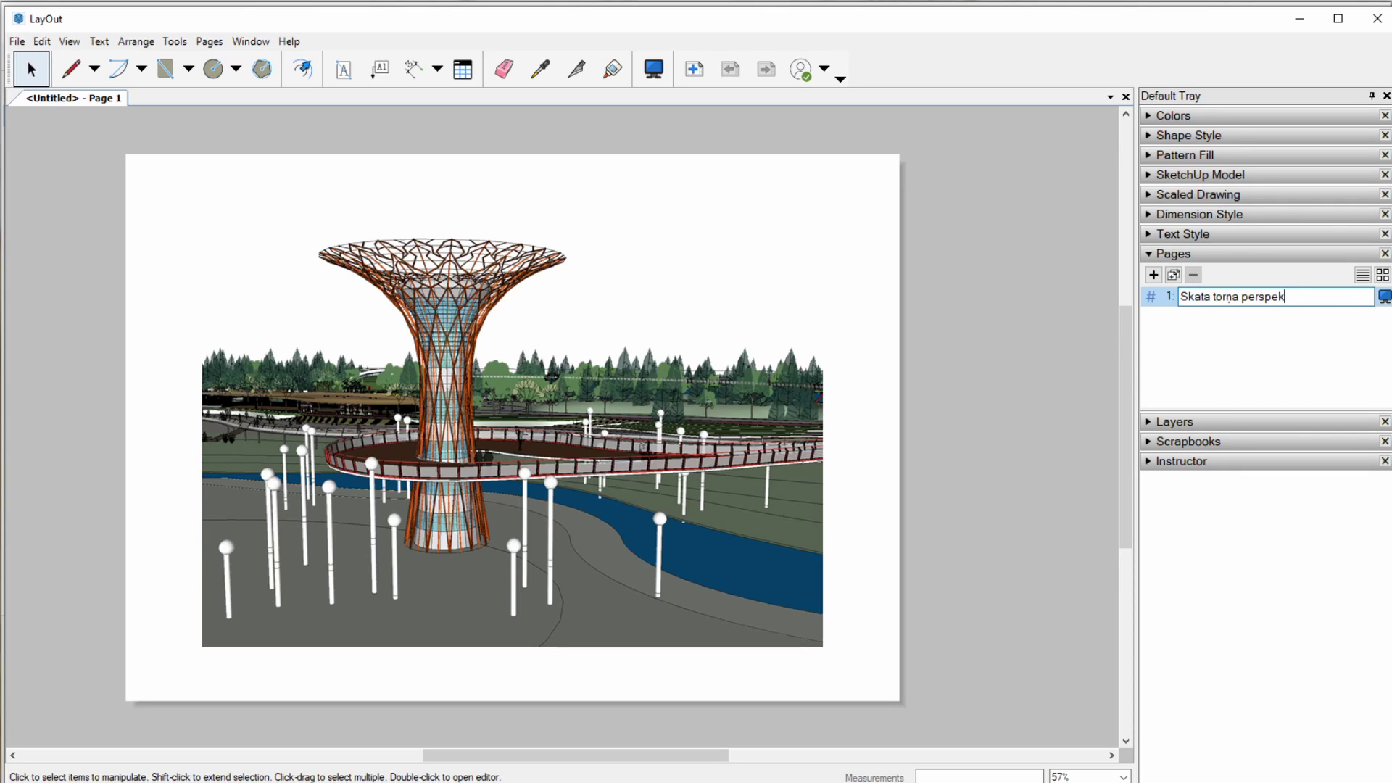
{"action": "type", "text": "tīve"}
{"action": "key", "text": "Return"}
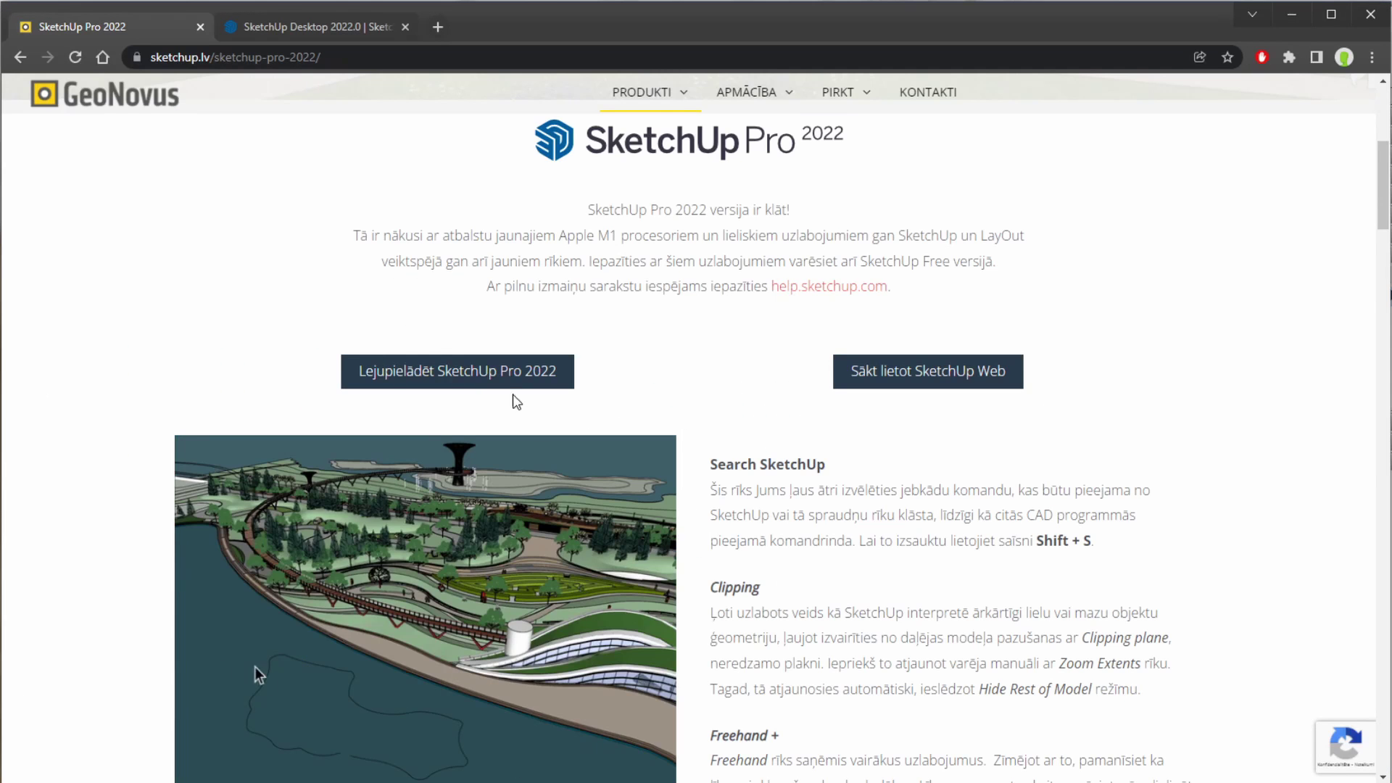
- Scroll the sketchup.lv page to the LayOut 2022 Auto-Text notes and highlight <SceneName>
{"action": "scroll", "coordinate": [512, 397], "scroll_direction": "down", "scroll_amount": 10}
{"action": "scroll", "coordinate": [537, 406], "scroll_direction": "down", "scroll_amount": 5}
{"action": "scroll", "coordinate": [540, 406], "scroll_direction": "down", "scroll_amount": 5}
{"action": "scroll", "coordinate": [540, 403], "scroll_direction": "up", "scroll_amount": 2}
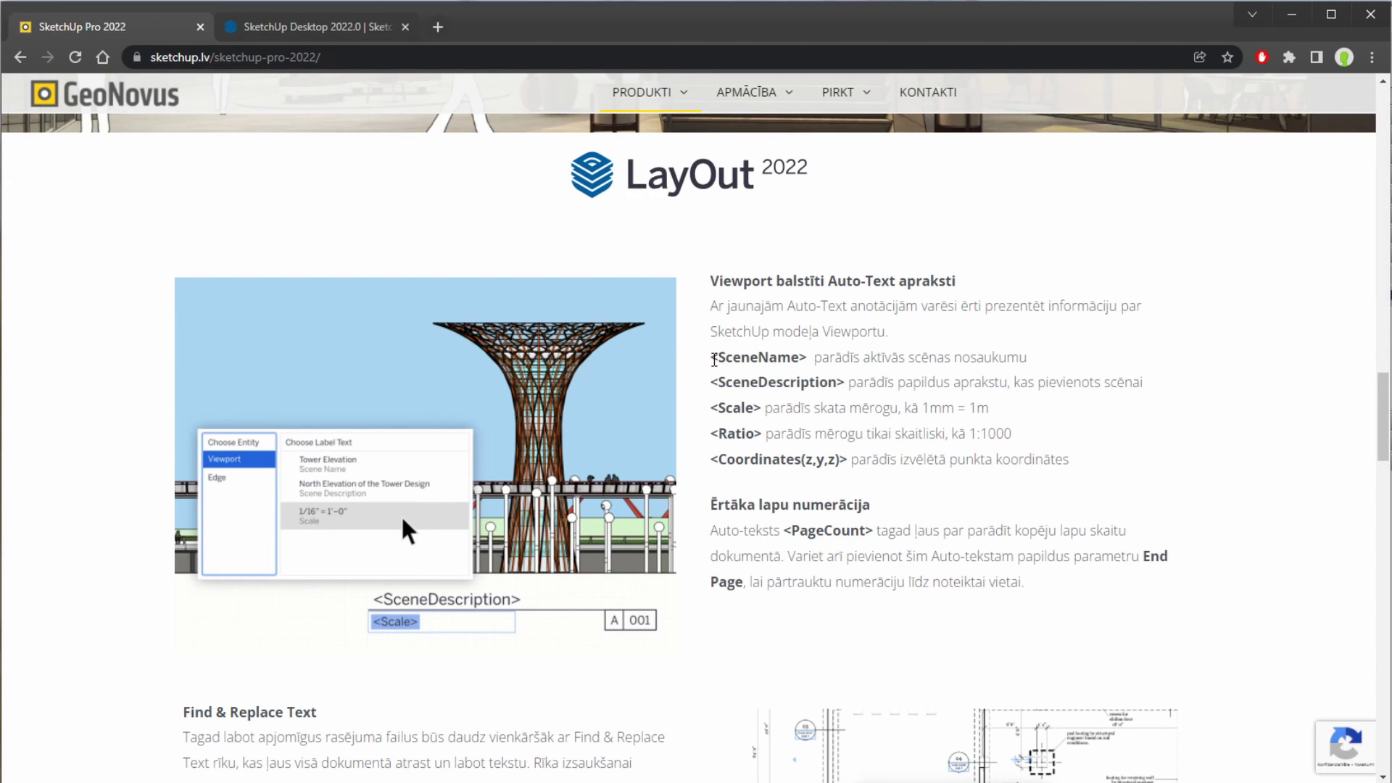
{"action": "left_click_drag", "start_coordinate": [715, 360], "coordinate": [814, 357]}
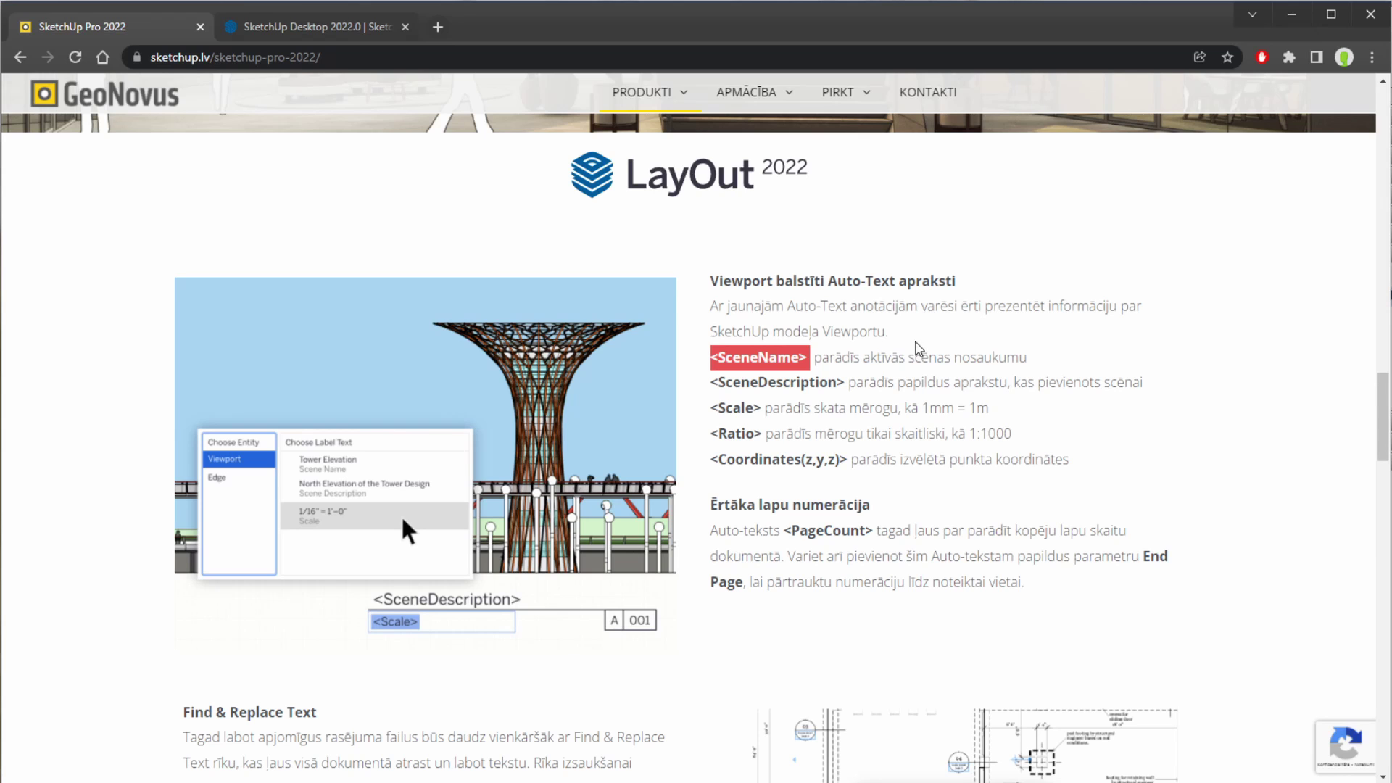
- Back in LayOut, insert an 18 pt <PageName> auto-text caption below the tower image
{"action": "left_click", "coordinate": [1292, 14]}
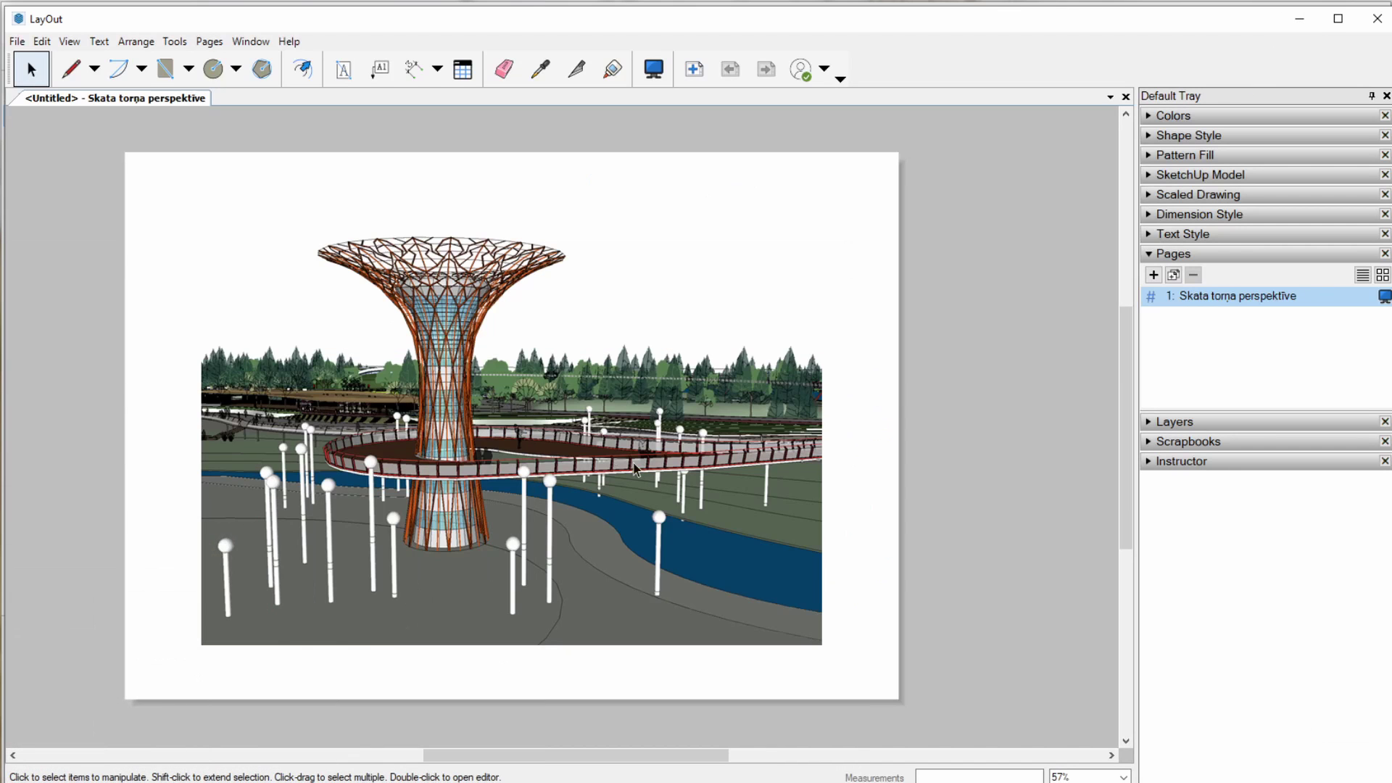
{"action": "scroll", "coordinate": [512, 559], "scroll_direction": "up", "scroll_amount": 2}
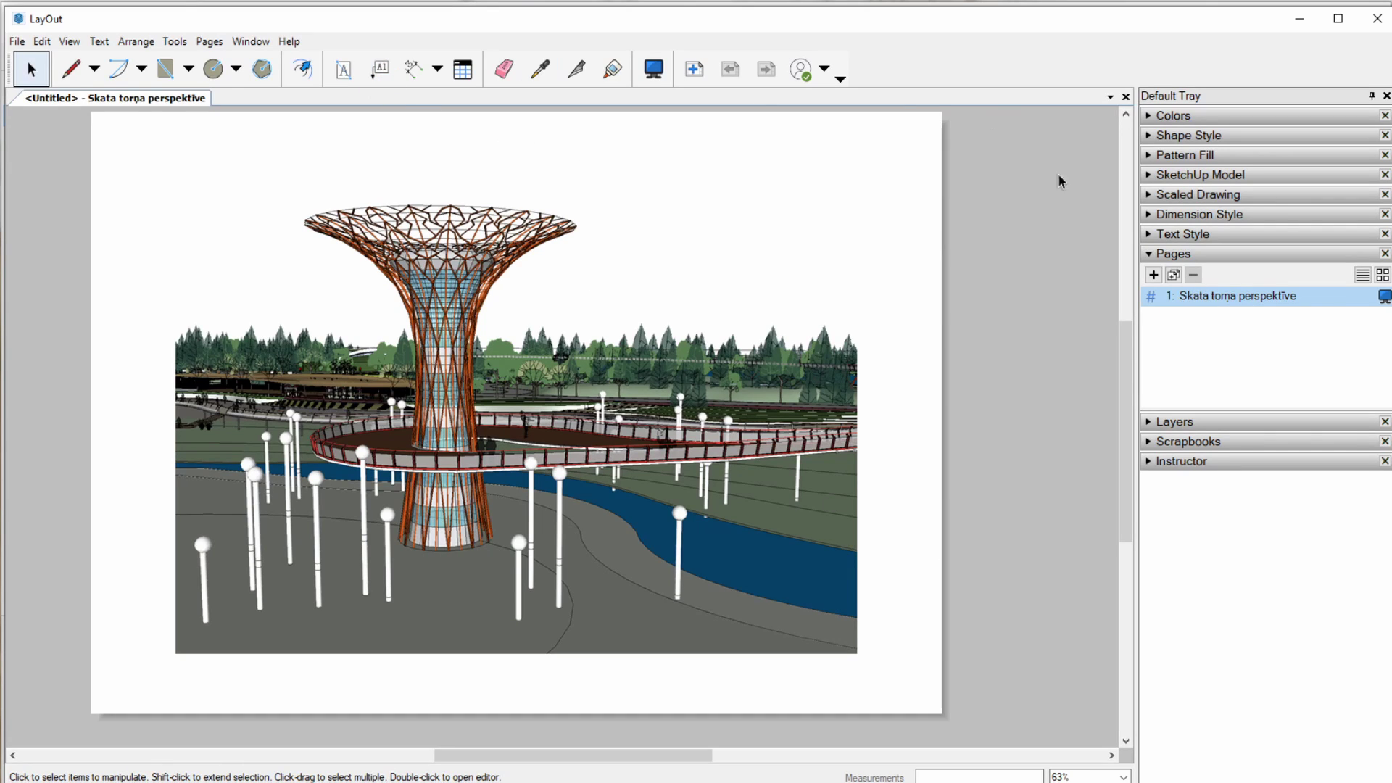
{"action": "left_click", "coordinate": [1166, 234]}
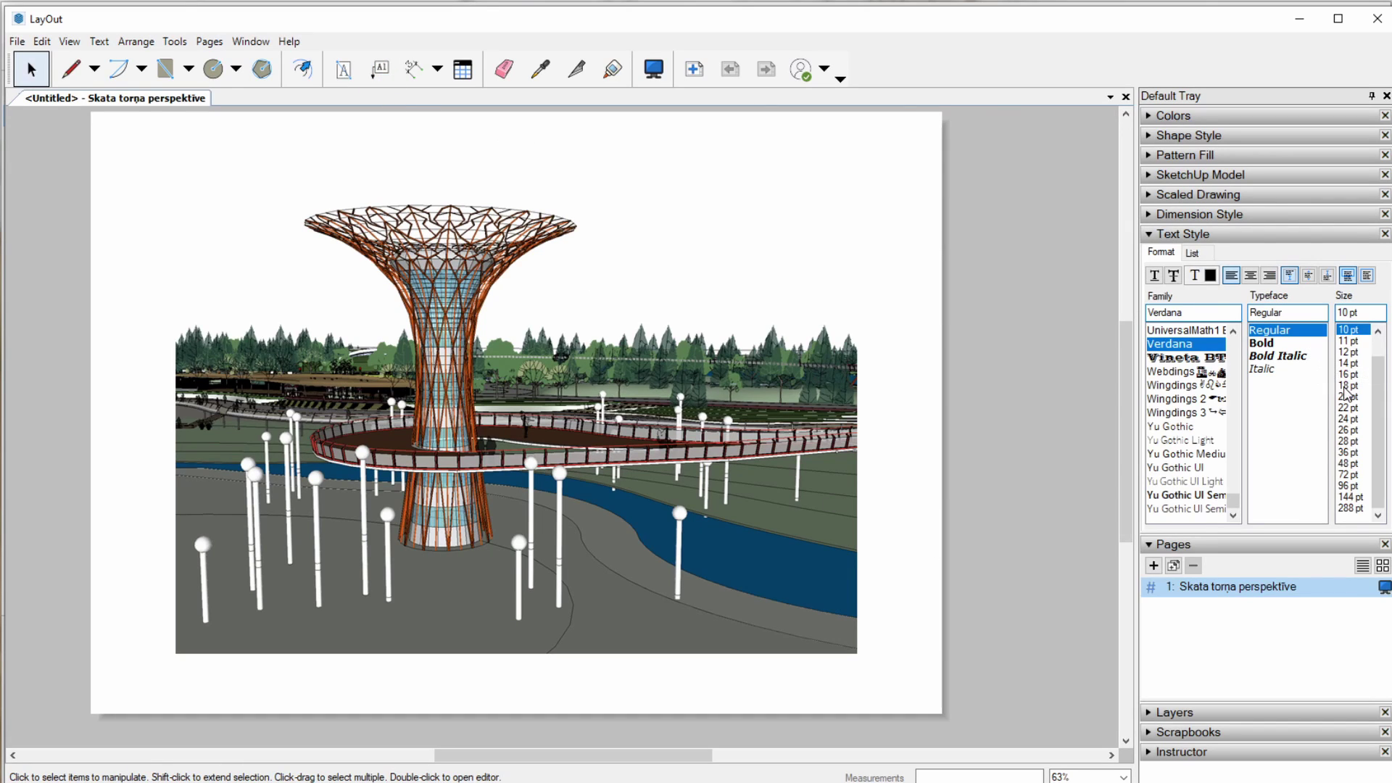
{"action": "left_click", "coordinate": [1346, 388]}
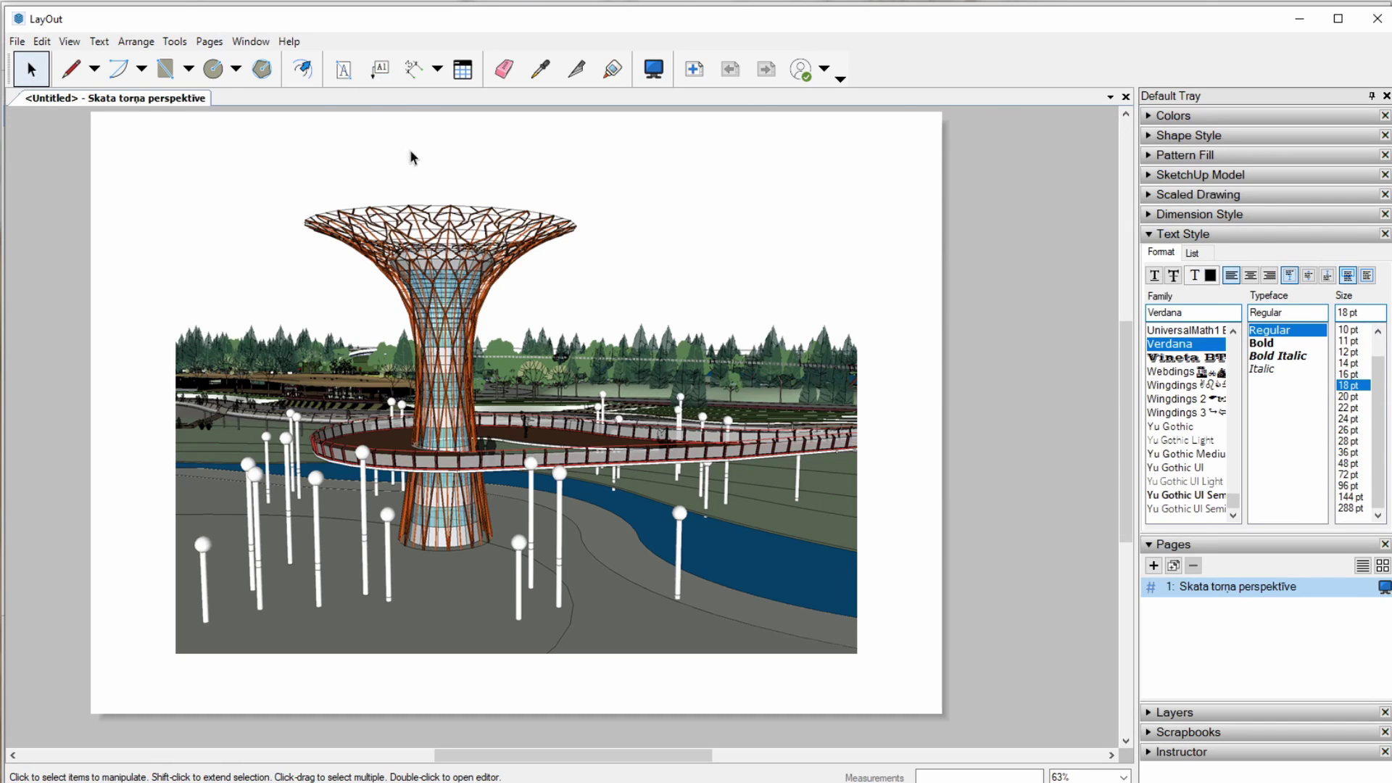
{"action": "left_click", "coordinate": [338, 76]}
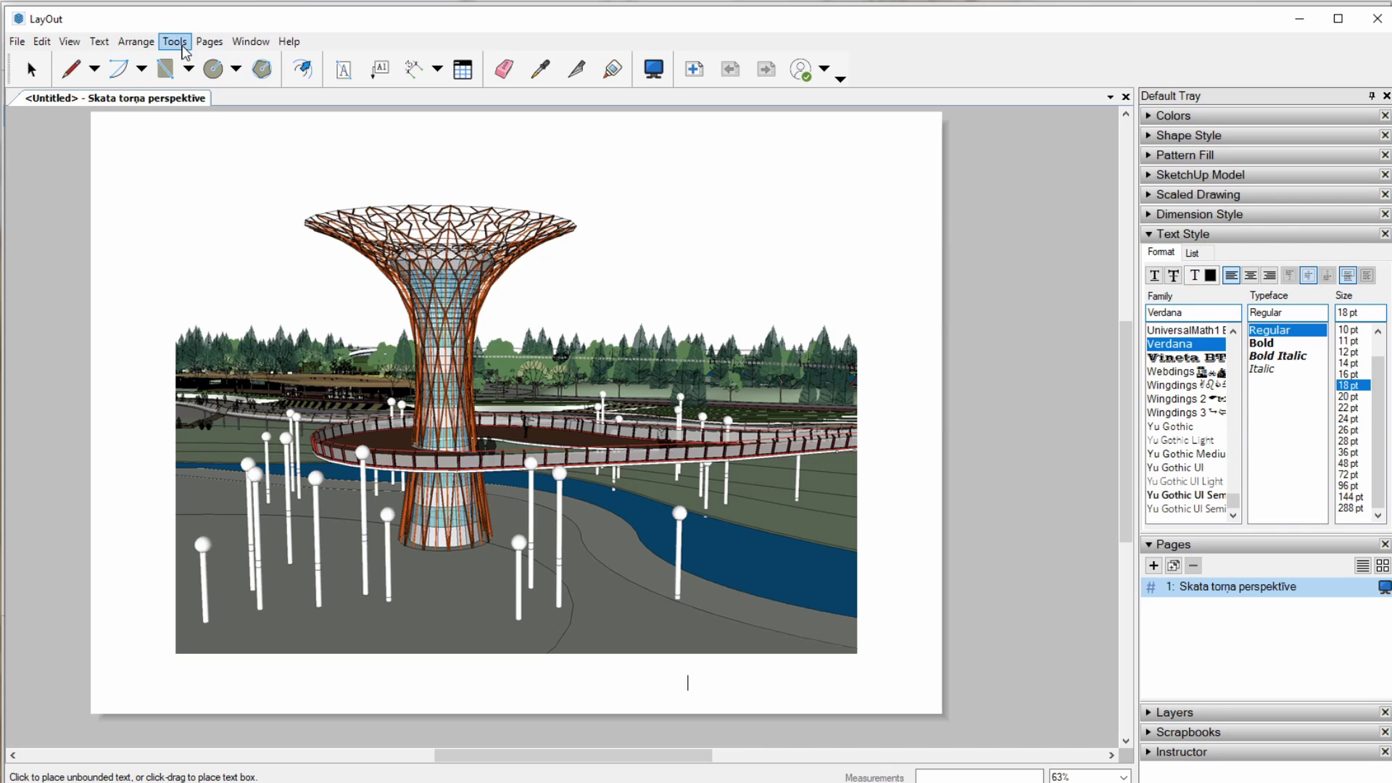
{"action": "left_click", "coordinate": [100, 41]}
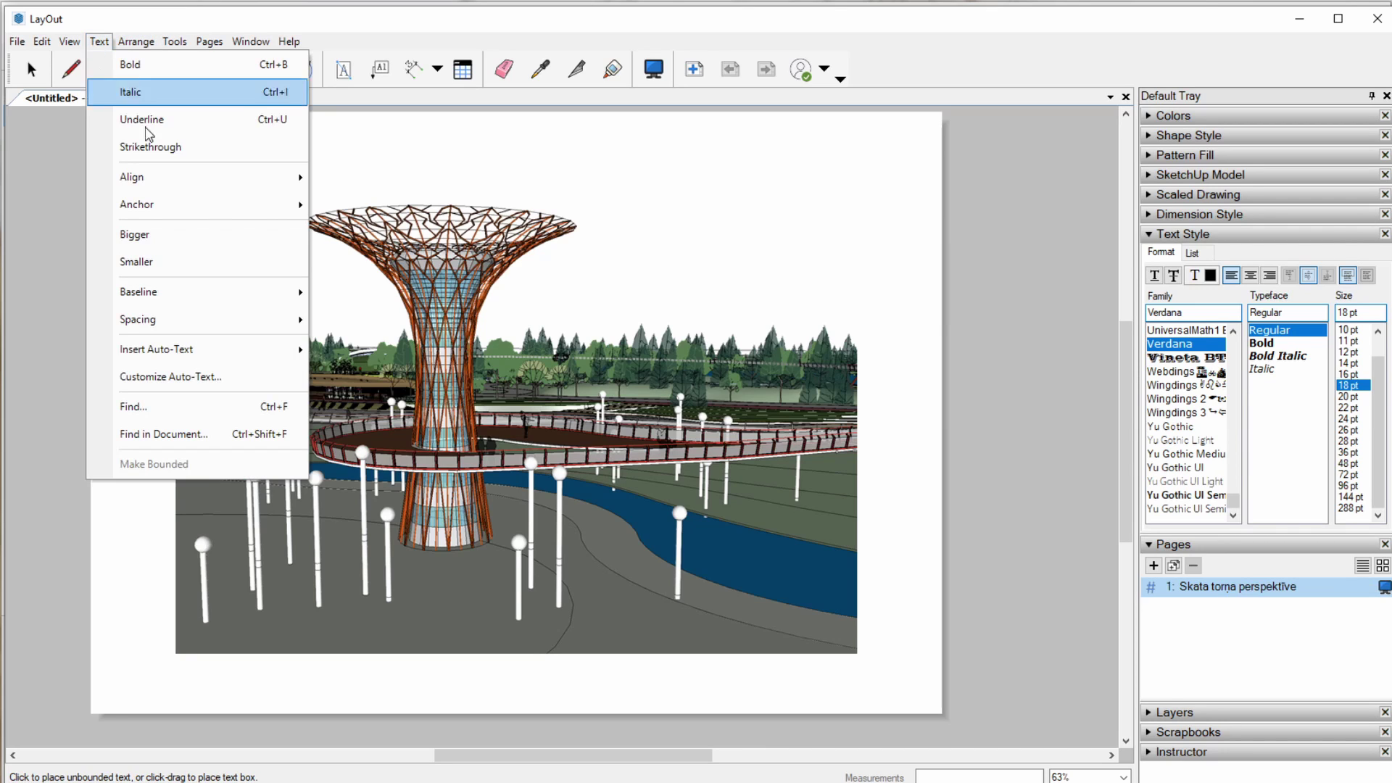
{"action": "mouse_move", "coordinate": [196, 350]}
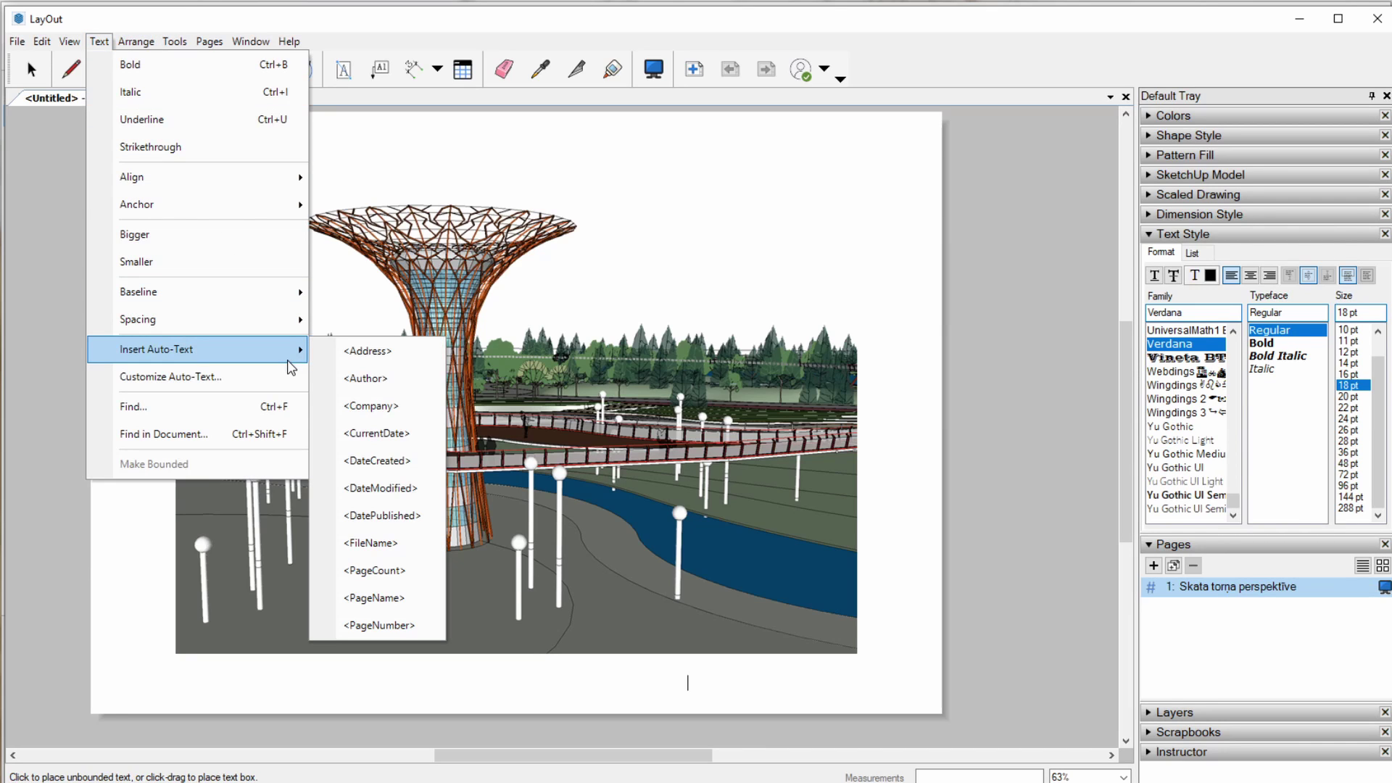
{"action": "left_click", "coordinate": [409, 605]}
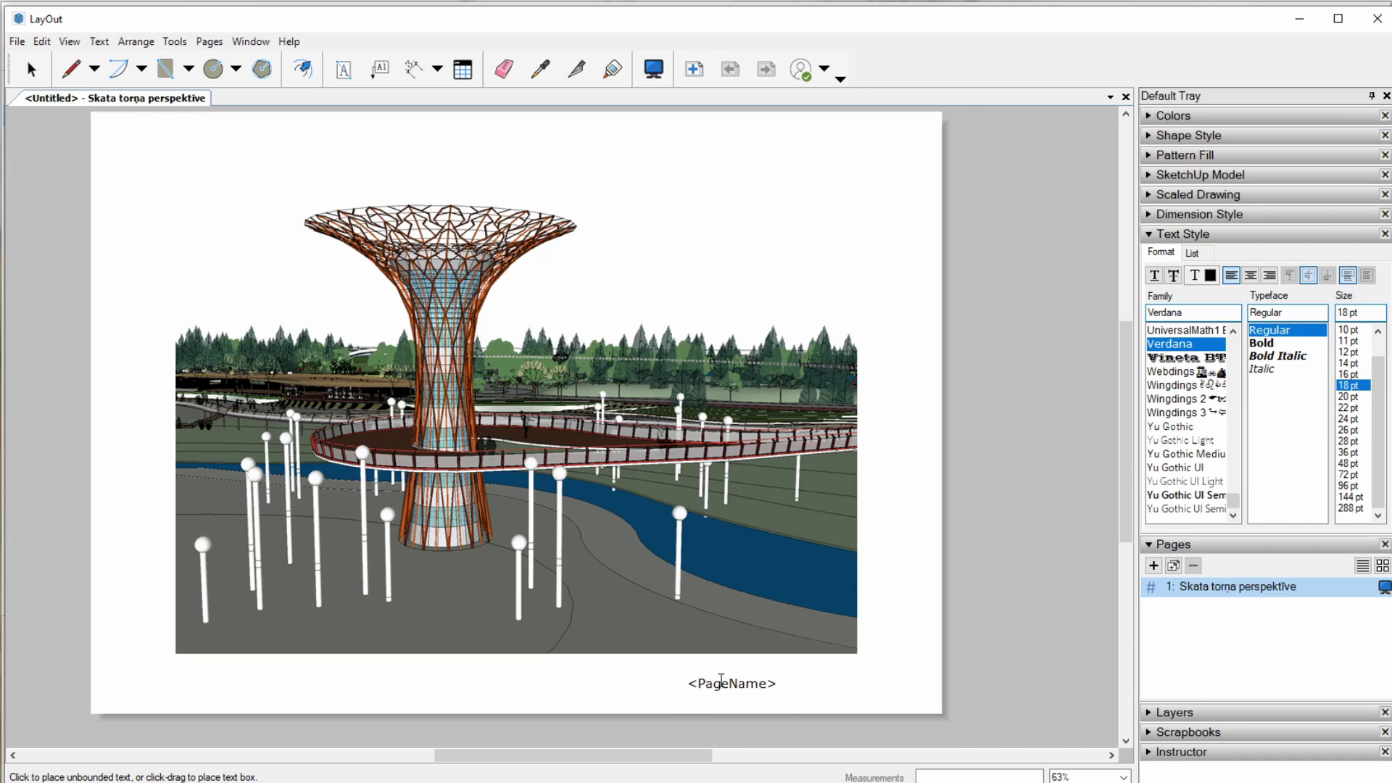
- Position the page-name caption under the tower image, alongside a copy of it
{"action": "left_click", "coordinate": [911, 650]}
{"action": "scroll", "coordinate": [803, 704], "scroll_direction": "up", "scroll_amount": 2}
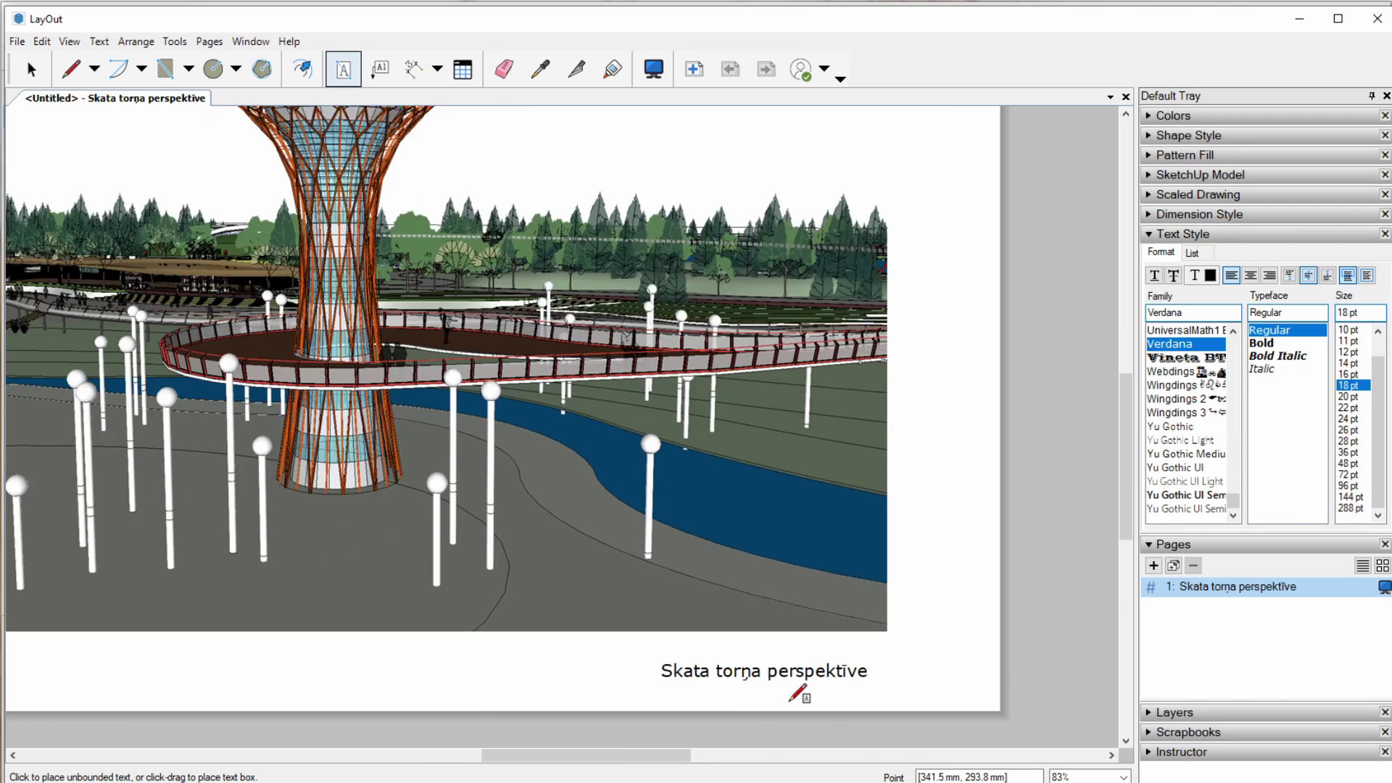
{"action": "scroll", "coordinate": [834, 565], "scroll_direction": "up", "scroll_amount": 2}
{"action": "scroll", "coordinate": [798, 562], "scroll_direction": "up", "scroll_amount": 1}
{"action": "key", "text": "space"}
{"action": "left_click", "coordinate": [795, 564]}
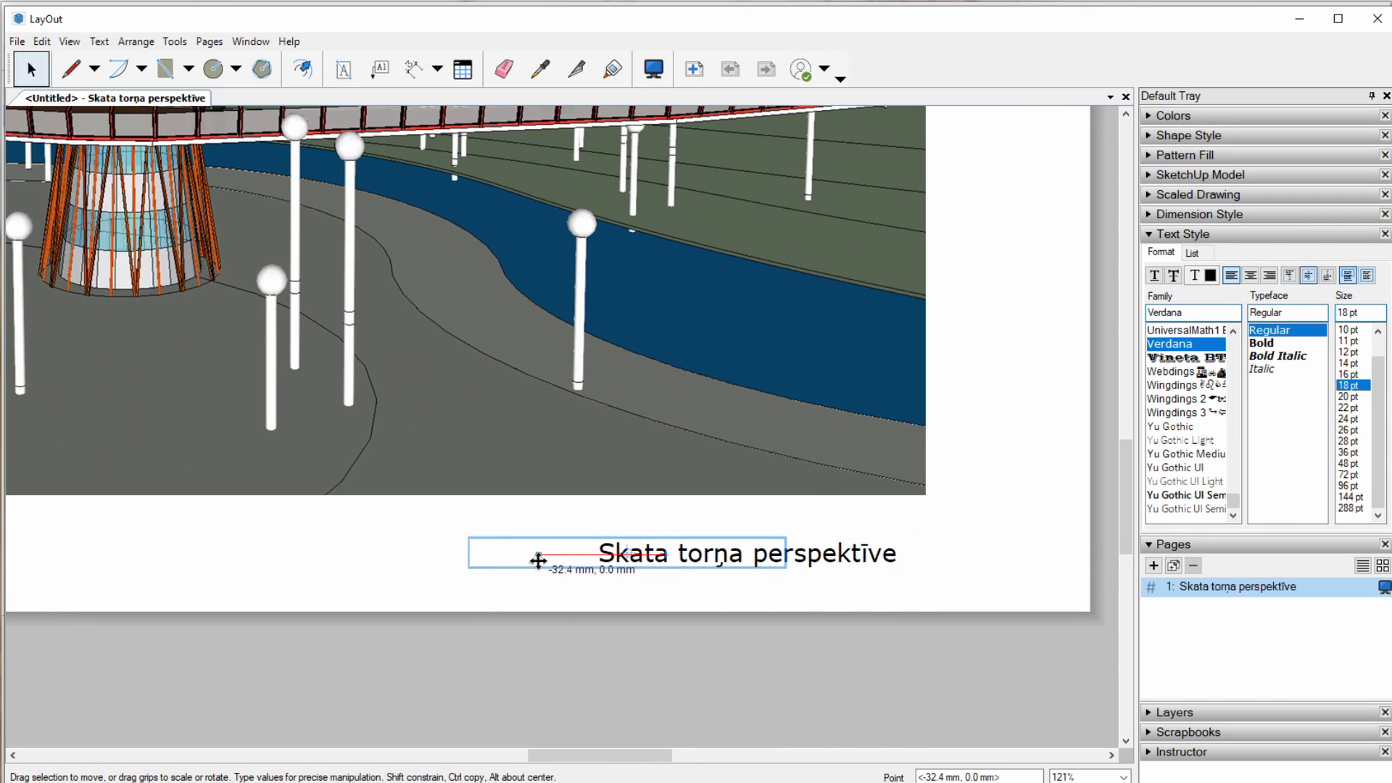
{"action": "left_click_drag", "start_coordinate": [664, 554], "coordinate": [595, 553]}
{"action": "scroll", "coordinate": [1016, 573], "scroll_direction": "down", "scroll_amount": 1}
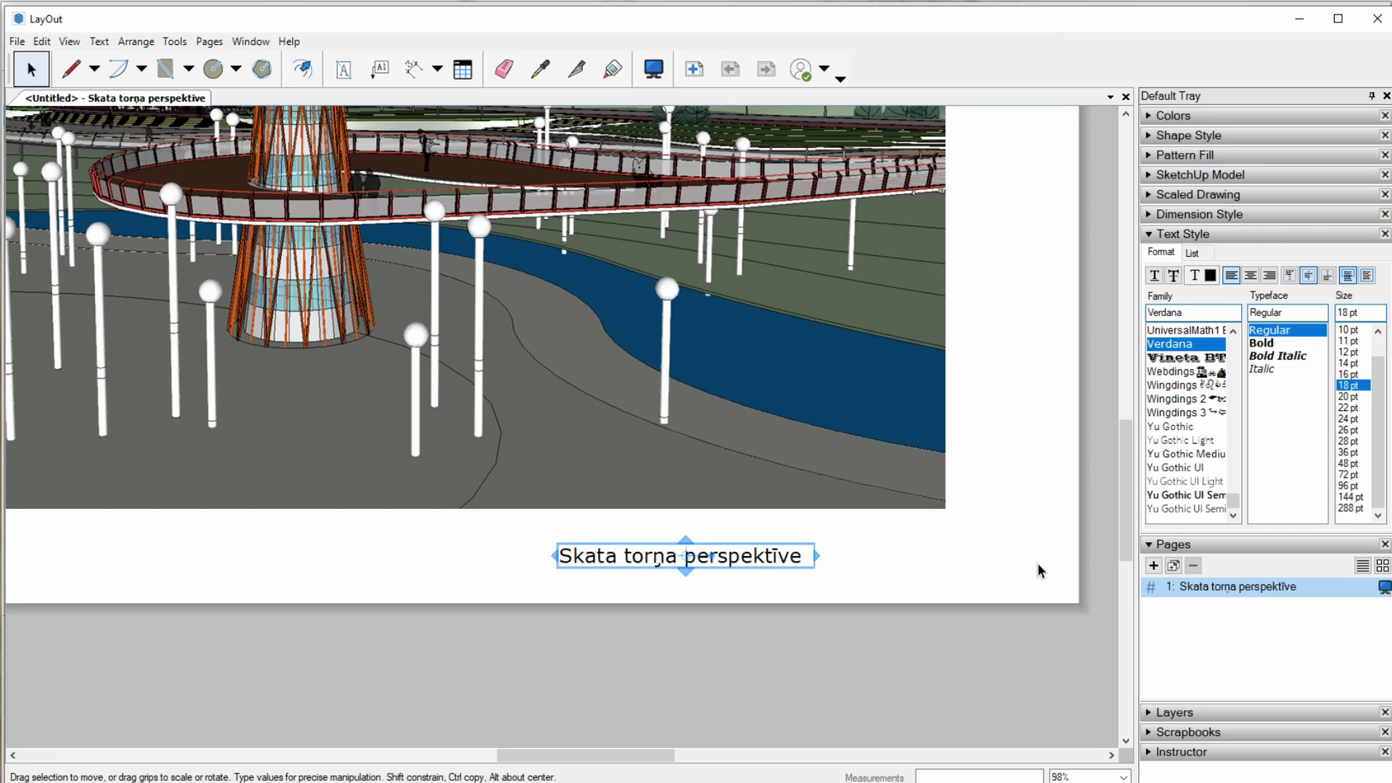
{"action": "middle_click_drag", "start_coordinate": [1033, 569], "coordinate": [932, 558]}
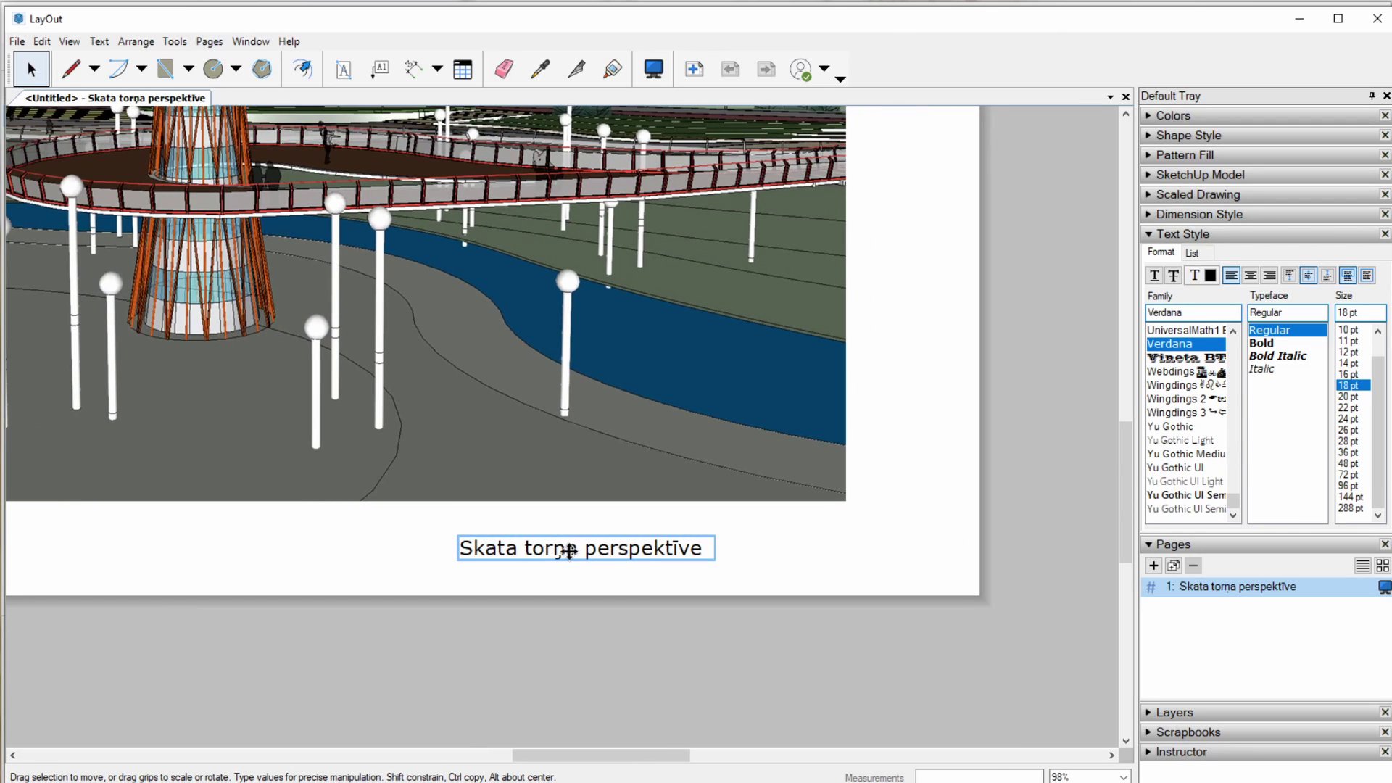
{"action": "mouse_move", "coordinate": [564, 548]}
{"action": "left_mouse_down"}
{"action": "mouse_move", "coordinate": [437, 553]}
{"action": "mouse_move", "coordinate": [788, 552]}
{"action": "left_mouse_up"}
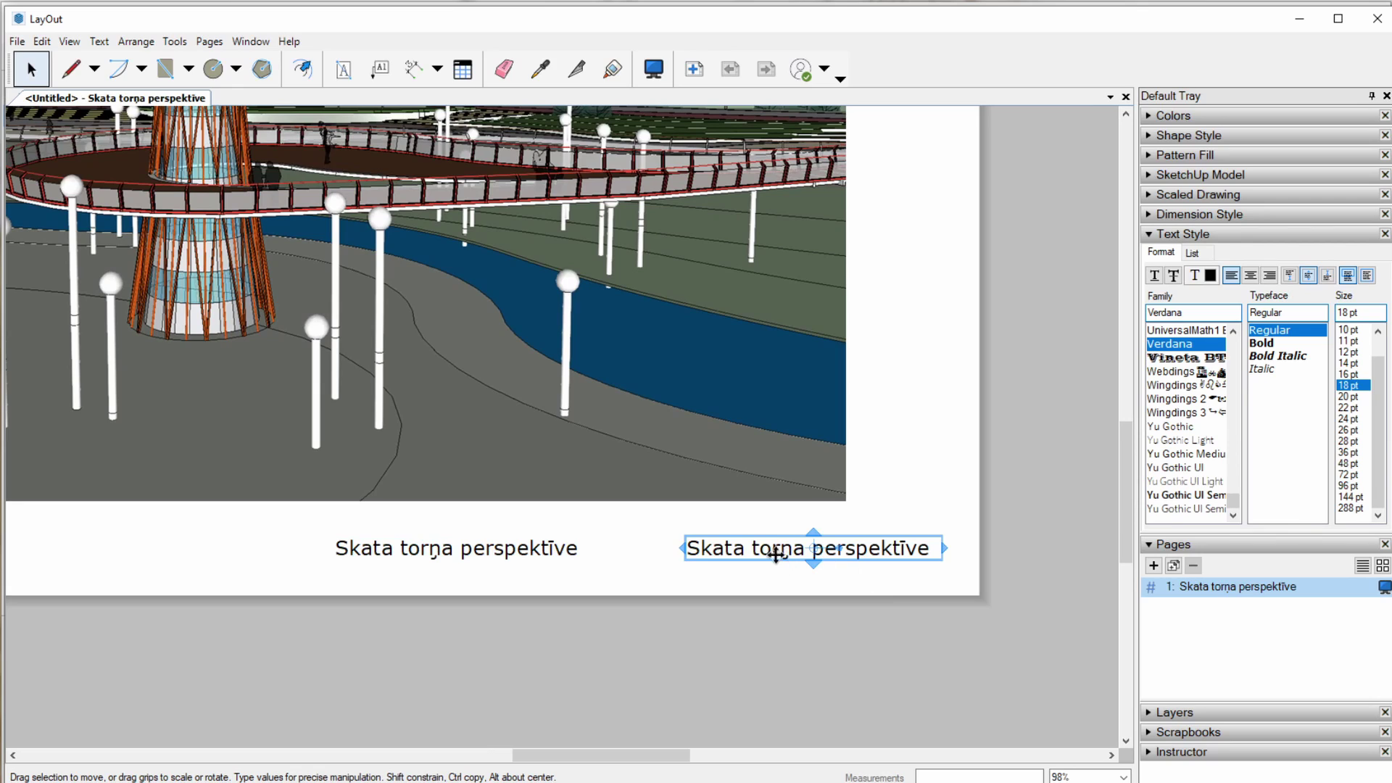
- Change the copied caption's auto-text from <PageName> to <PageNumber>
{"action": "double_click", "coordinate": [808, 564]}
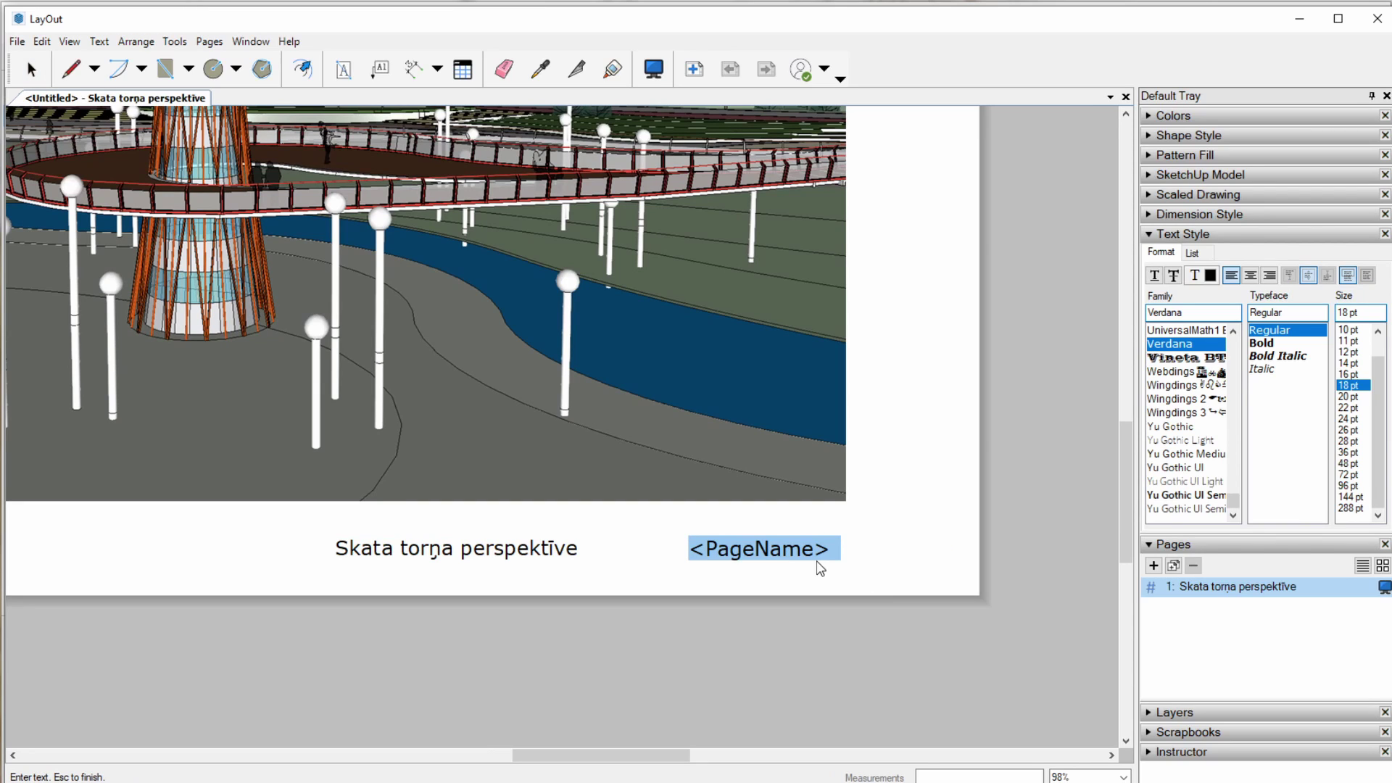
{"action": "left_click", "coordinate": [807, 551]}
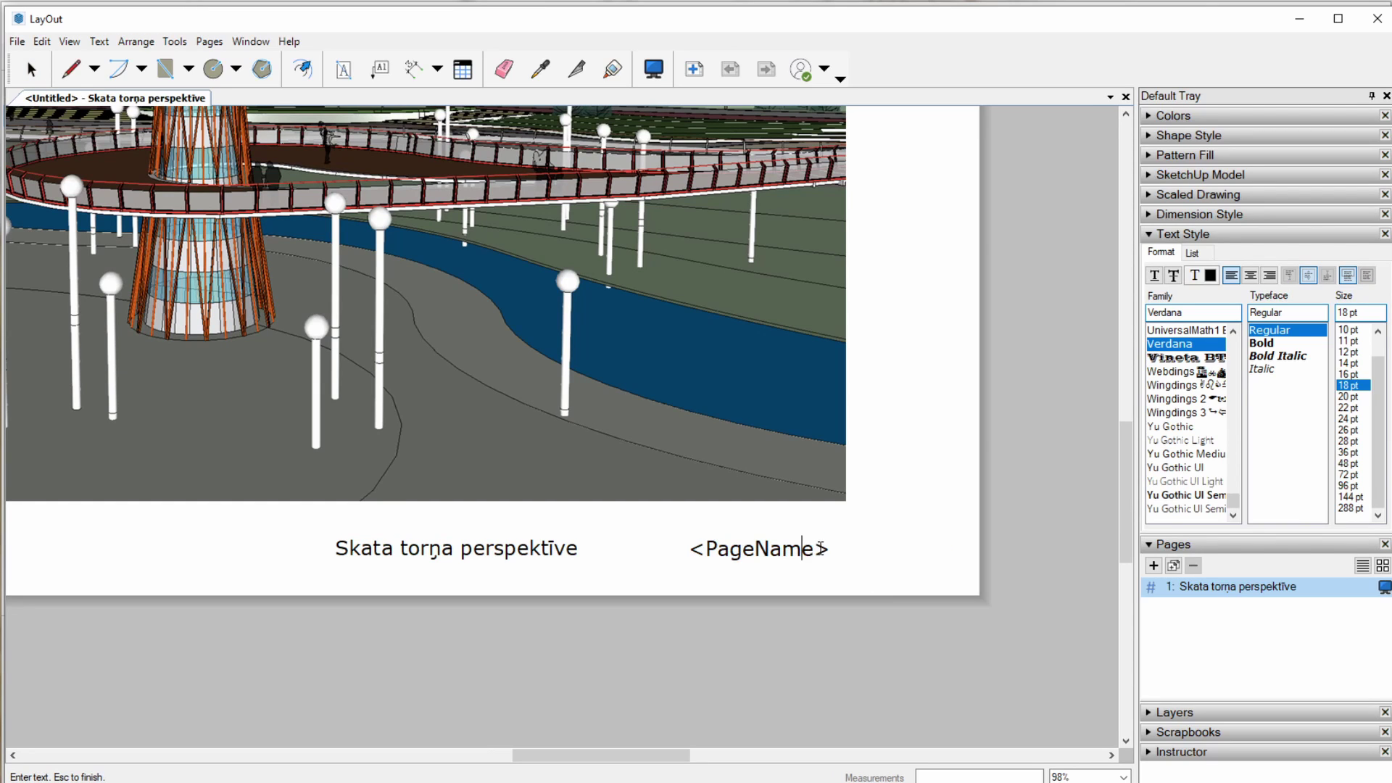
{"action": "double_click", "coordinate": [820, 549]}
{"action": "left_click_drag", "start_coordinate": [770, 549], "coordinate": [796, 549]}
{"action": "left_click", "coordinate": [824, 549]}
{"action": "key", "text": "BackSpace"}
{"action": "key", "text": "BackSpace"}
{"action": "key", "text": "BackSpace"}
{"action": "type", "text": "umber"}
{"action": "key", "text": "Escape"}
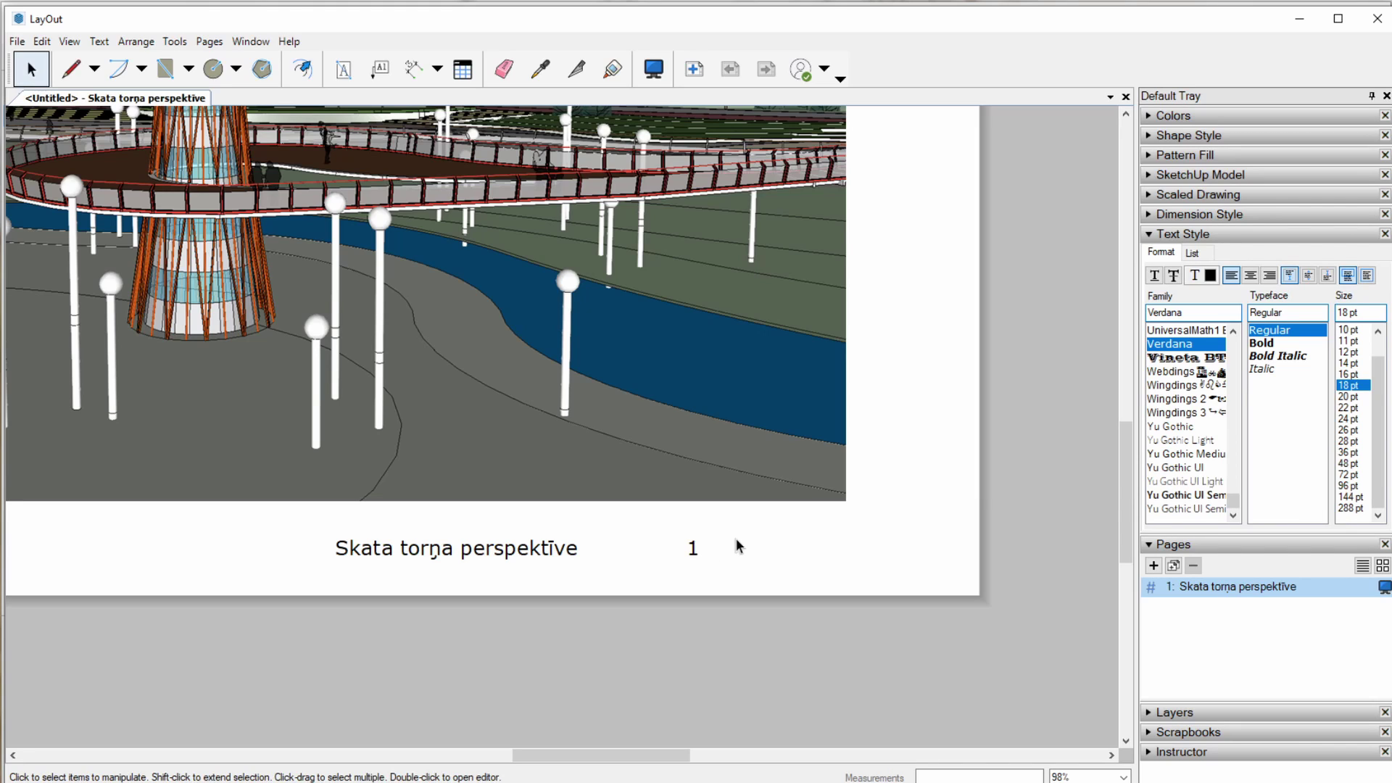
- Make the footer read <PageNumber>/<PageCount> so it displays 1/1
{"action": "double_click", "coordinate": [695, 549]}
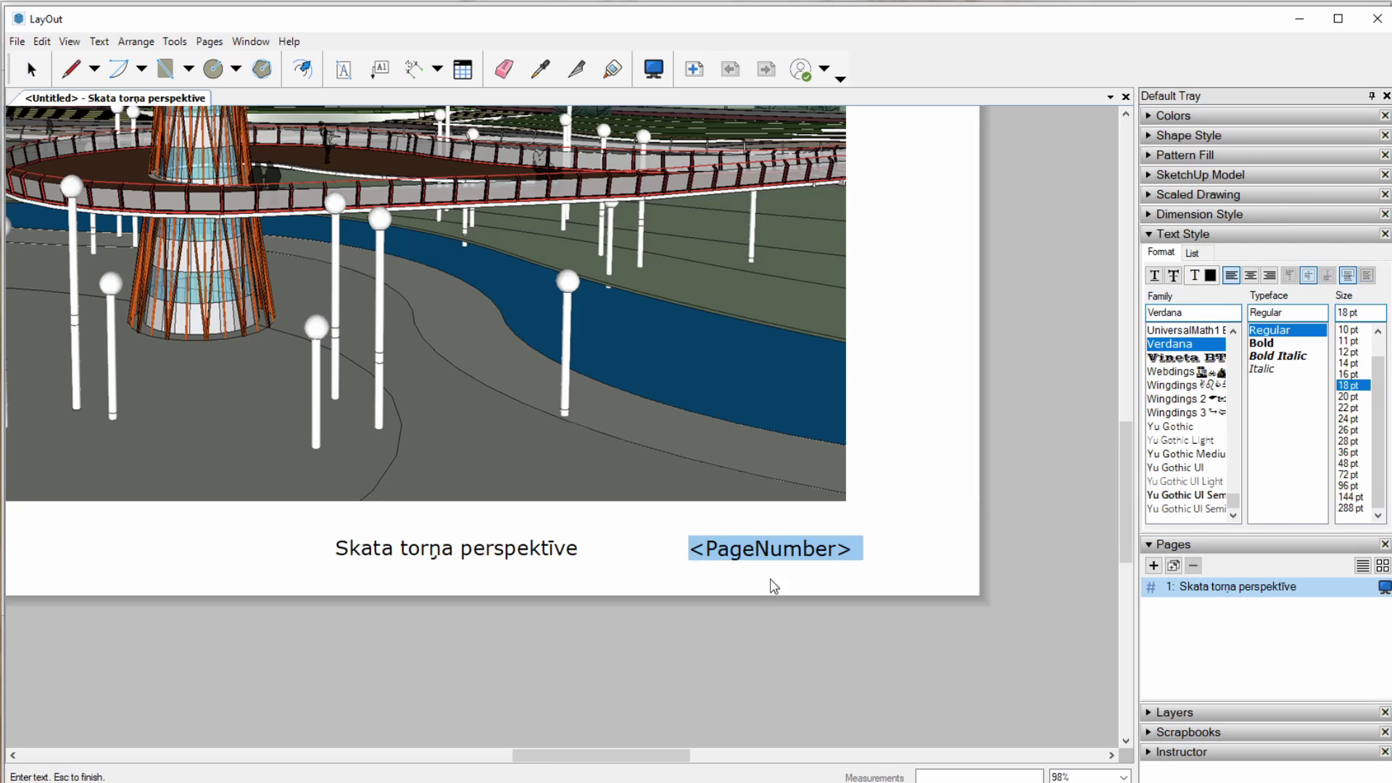
{"action": "key", "text": "End"}
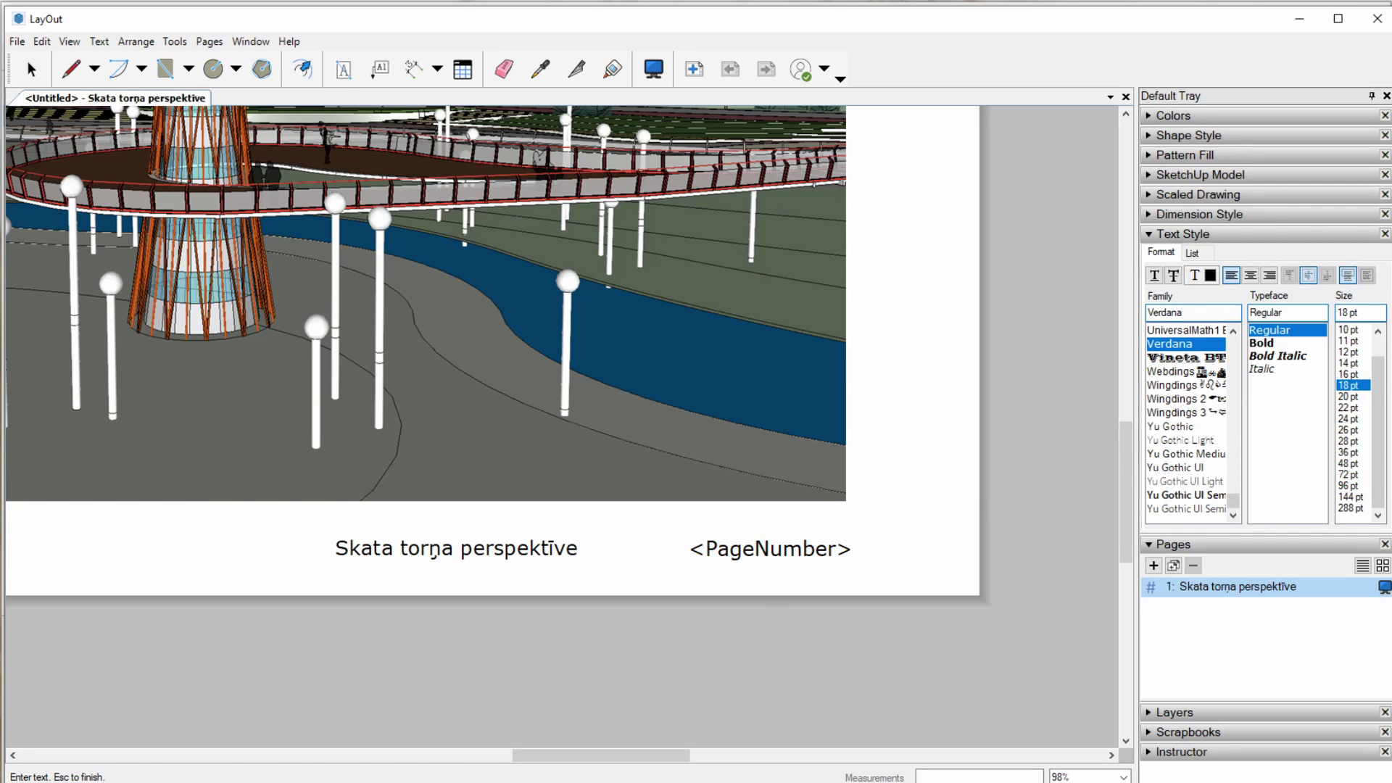
{"action": "type", "text": "<PageNumber><"}
{"action": "type", "text": "Page"}
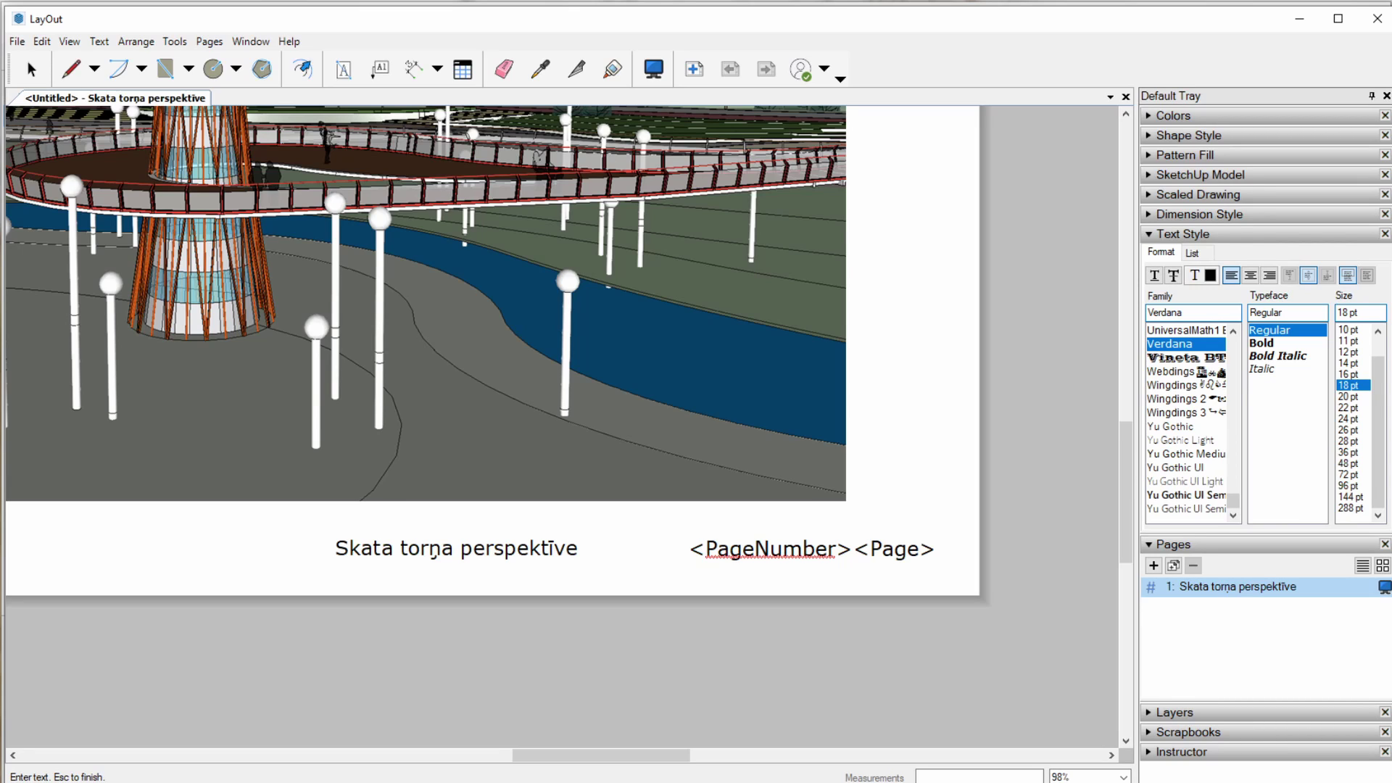
{"action": "type", "text": "Count"}
{"action": "key", "text": "Escape"}
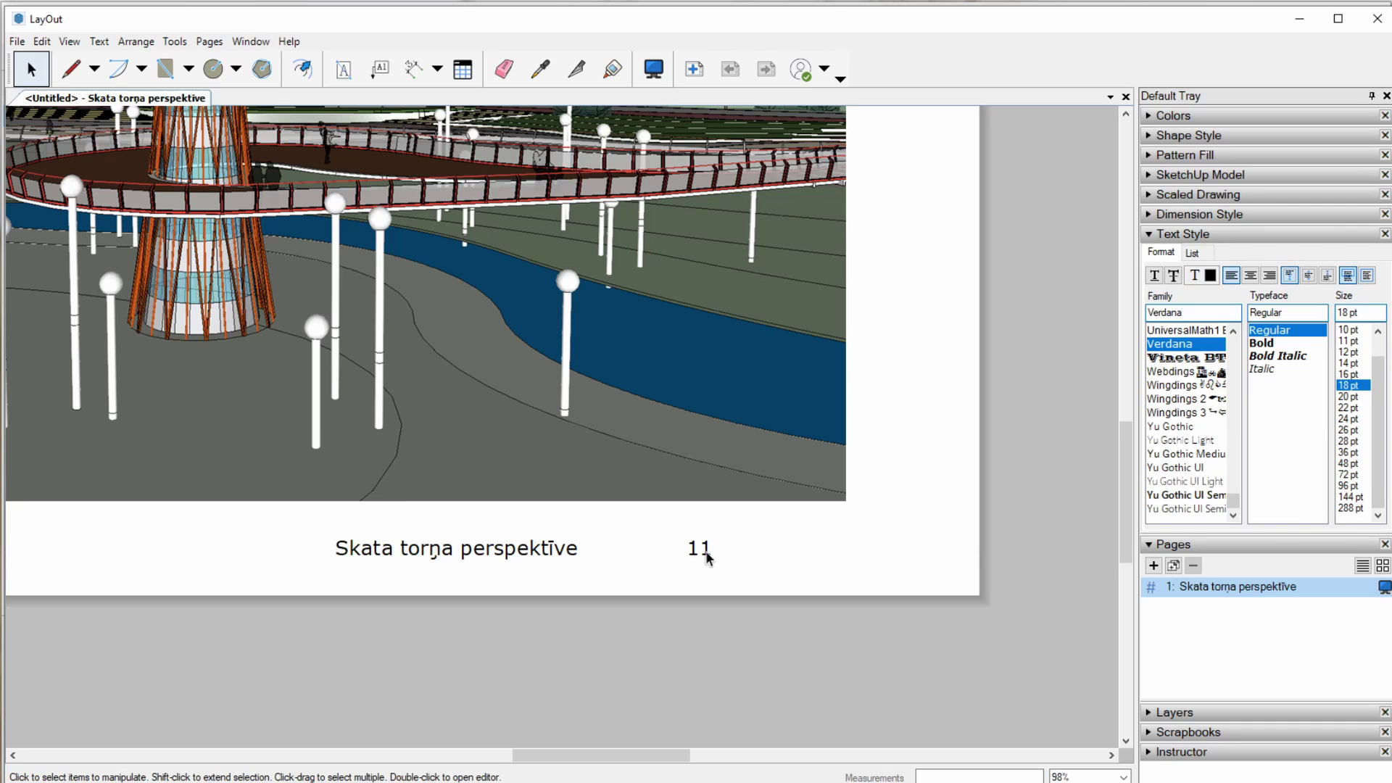
{"action": "double_click", "coordinate": [709, 555]}
{"action": "left_click", "coordinate": [856, 549]}
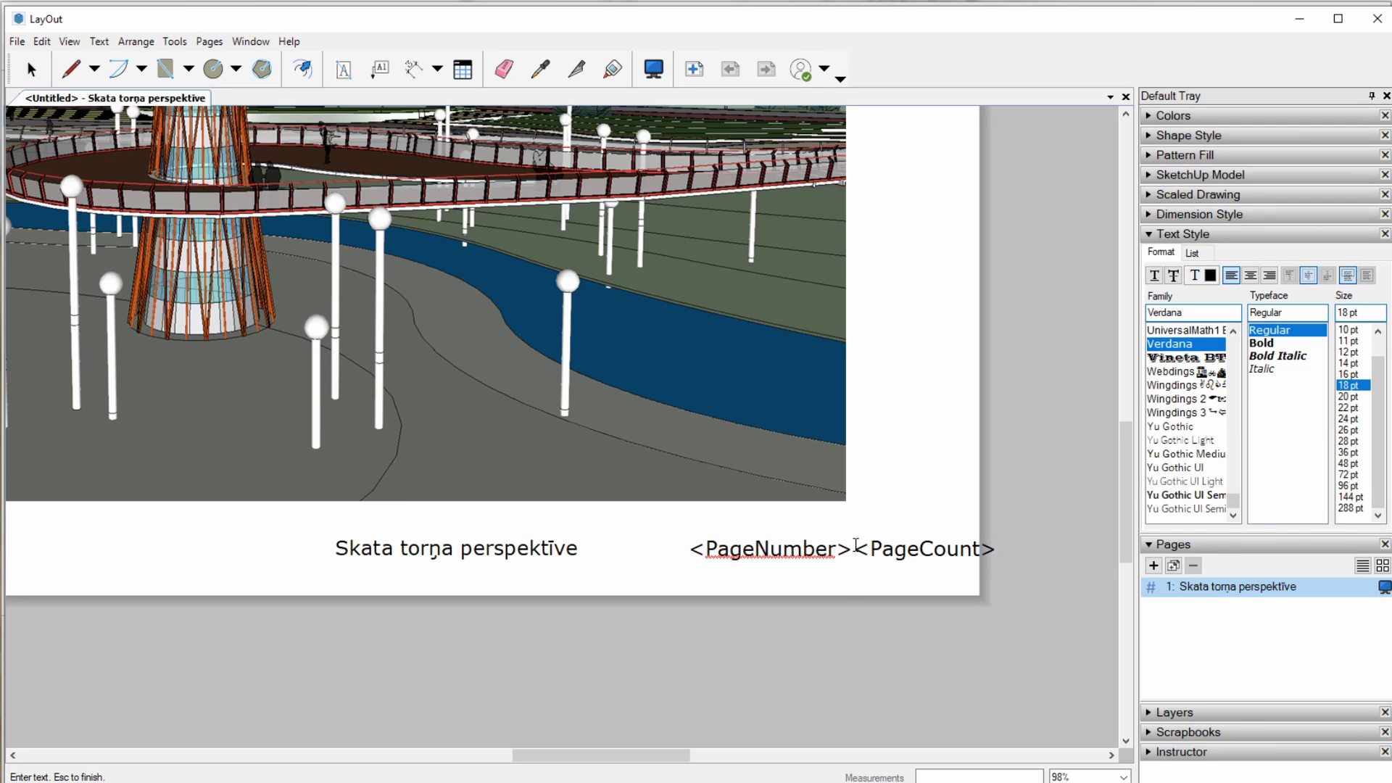
{"action": "type", "text": "/"}
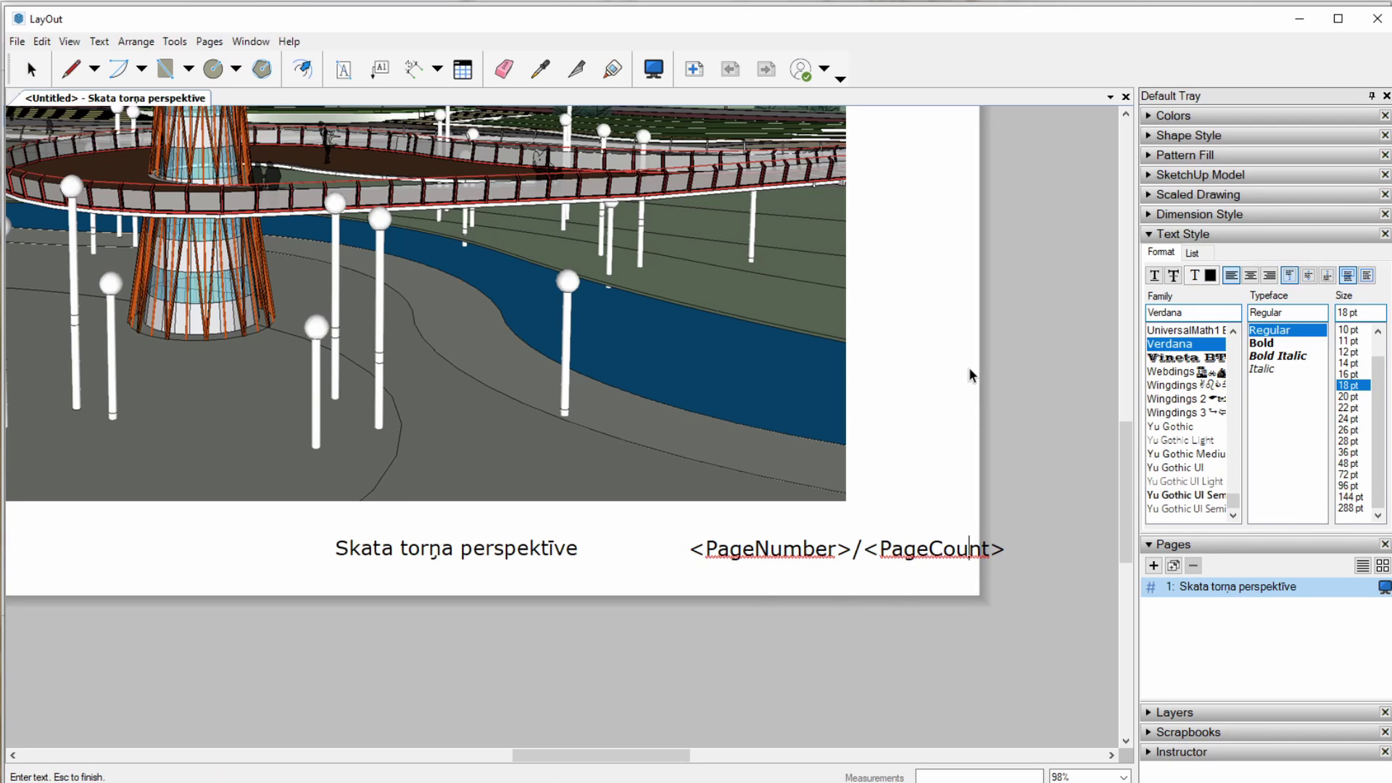
{"action": "key", "text": "Escape"}
- Move the 1/1 page number to the page's lower right and zoom out
{"action": "left_click", "coordinate": [704, 555]}
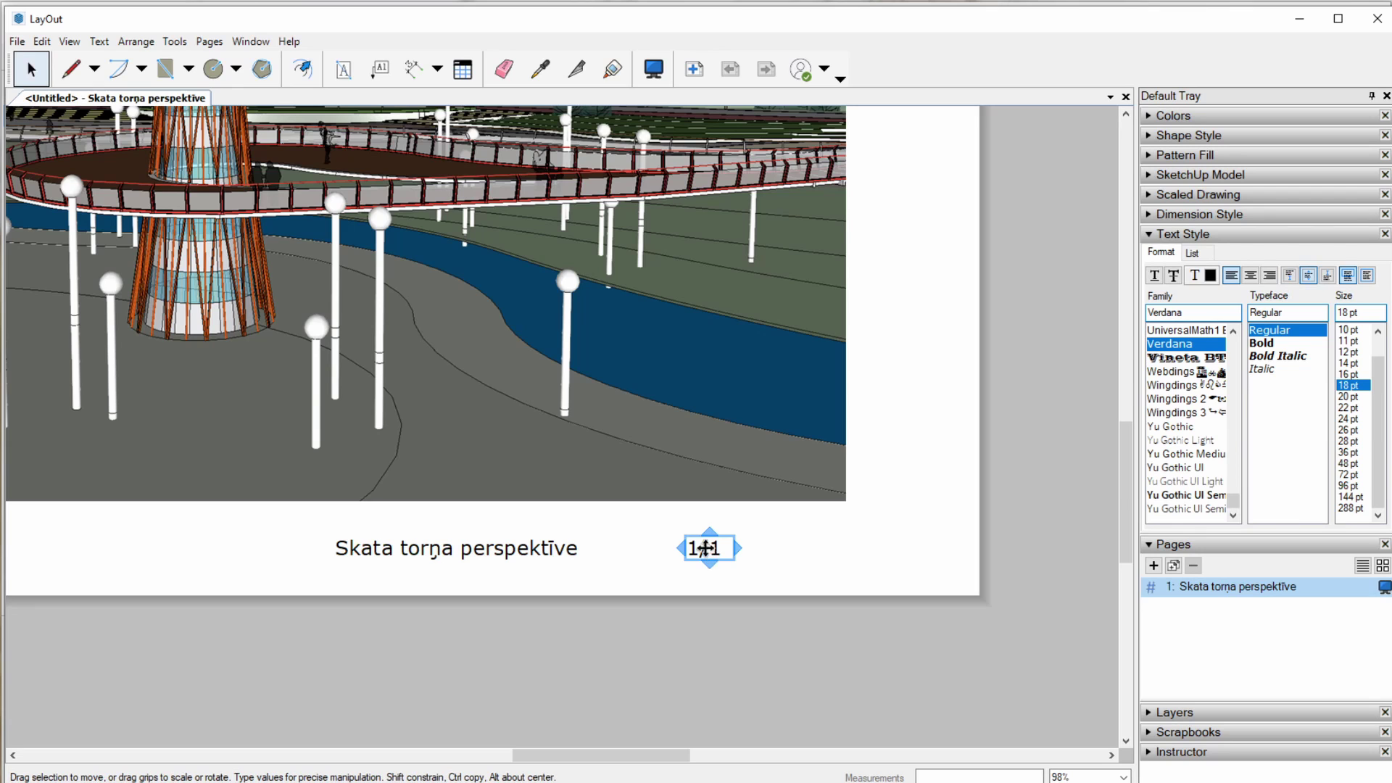
{"action": "left_click_drag", "start_coordinate": [703, 552], "coordinate": [901, 553]}
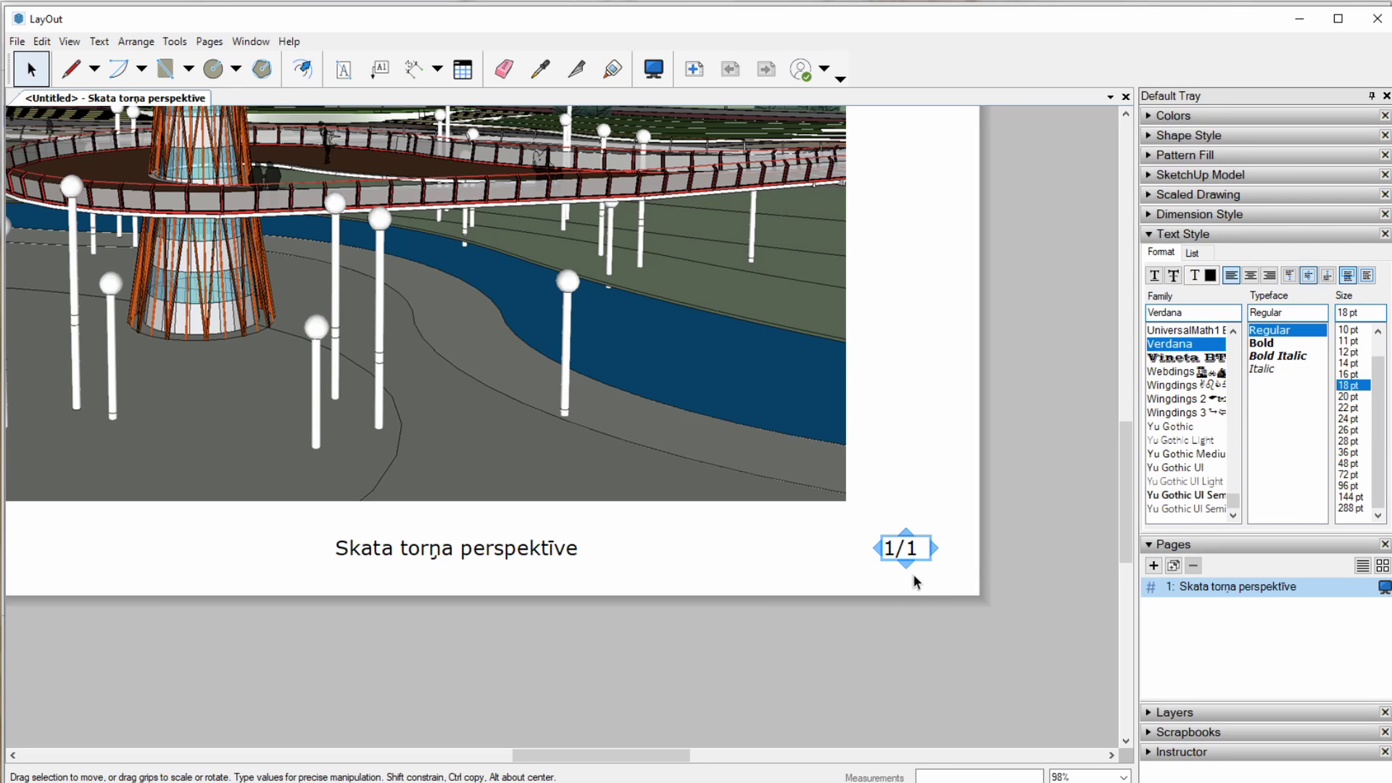
{"action": "scroll", "coordinate": [955, 604], "scroll_direction": "down", "scroll_amount": 2}
{"action": "scroll", "coordinate": [977, 593], "scroll_direction": "down", "scroll_amount": 2}
{"action": "scroll", "coordinate": [891, 559], "scroll_direction": "down", "scroll_amount": 1}
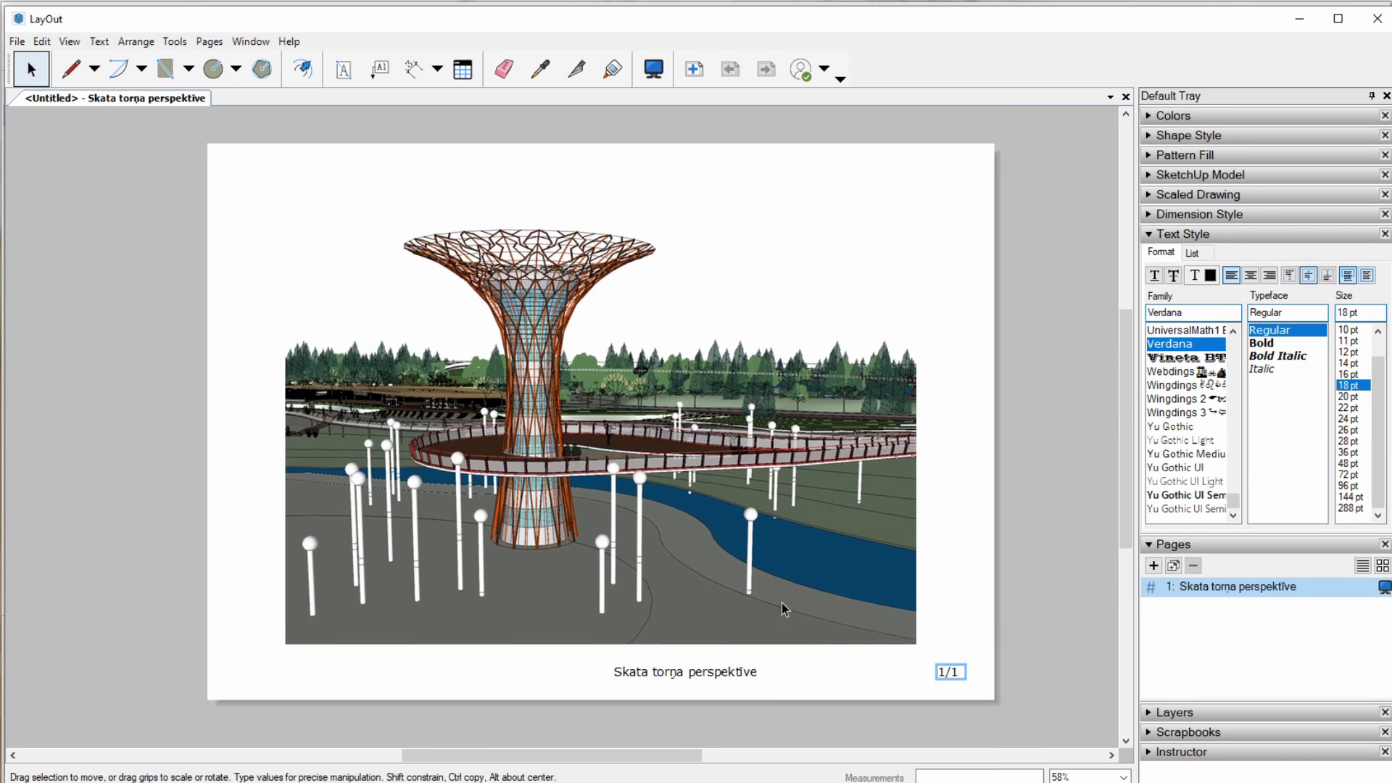
- Move the Skata torņa perspektīve caption 80.5 mm right, beside the page number
{"action": "left_click", "coordinate": [690, 671]}
{"action": "left_click_drag", "start_coordinate": [652, 671], "coordinate": [805, 673]}
{"action": "left_click", "coordinate": [606, 720]}
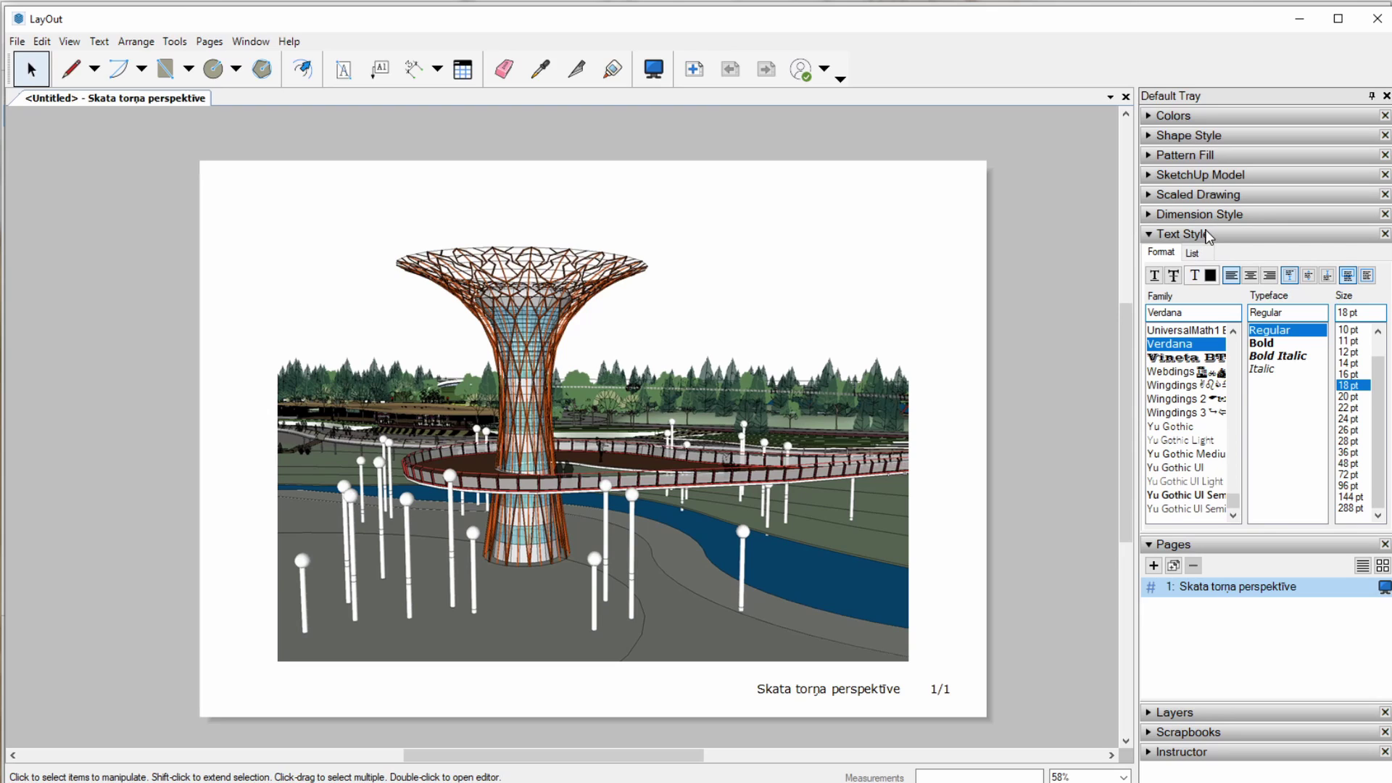
- Show the Scrapbooks panel with the TB-Simple : Auto-Text Enabled scrapbook
{"action": "left_click", "coordinate": [1201, 235]}
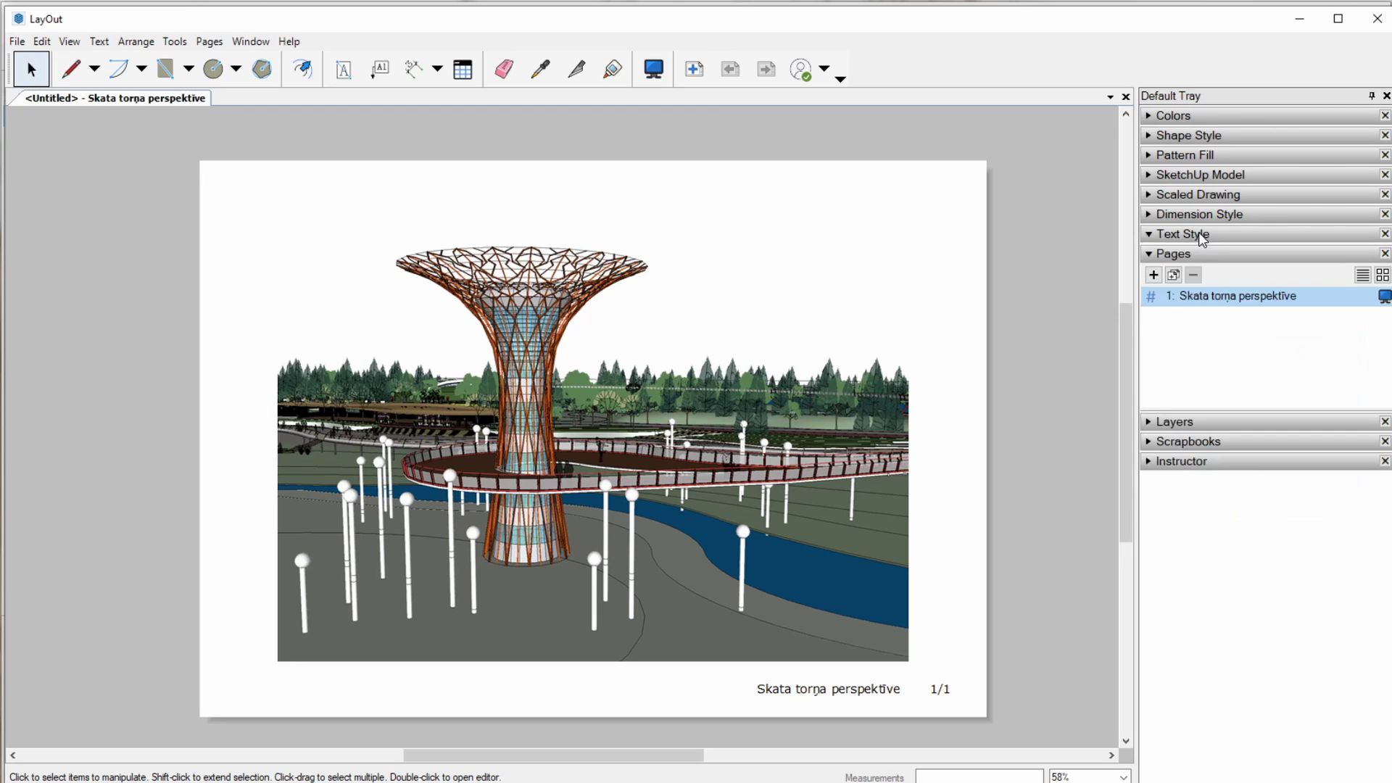
{"action": "left_click", "coordinate": [1175, 255]}
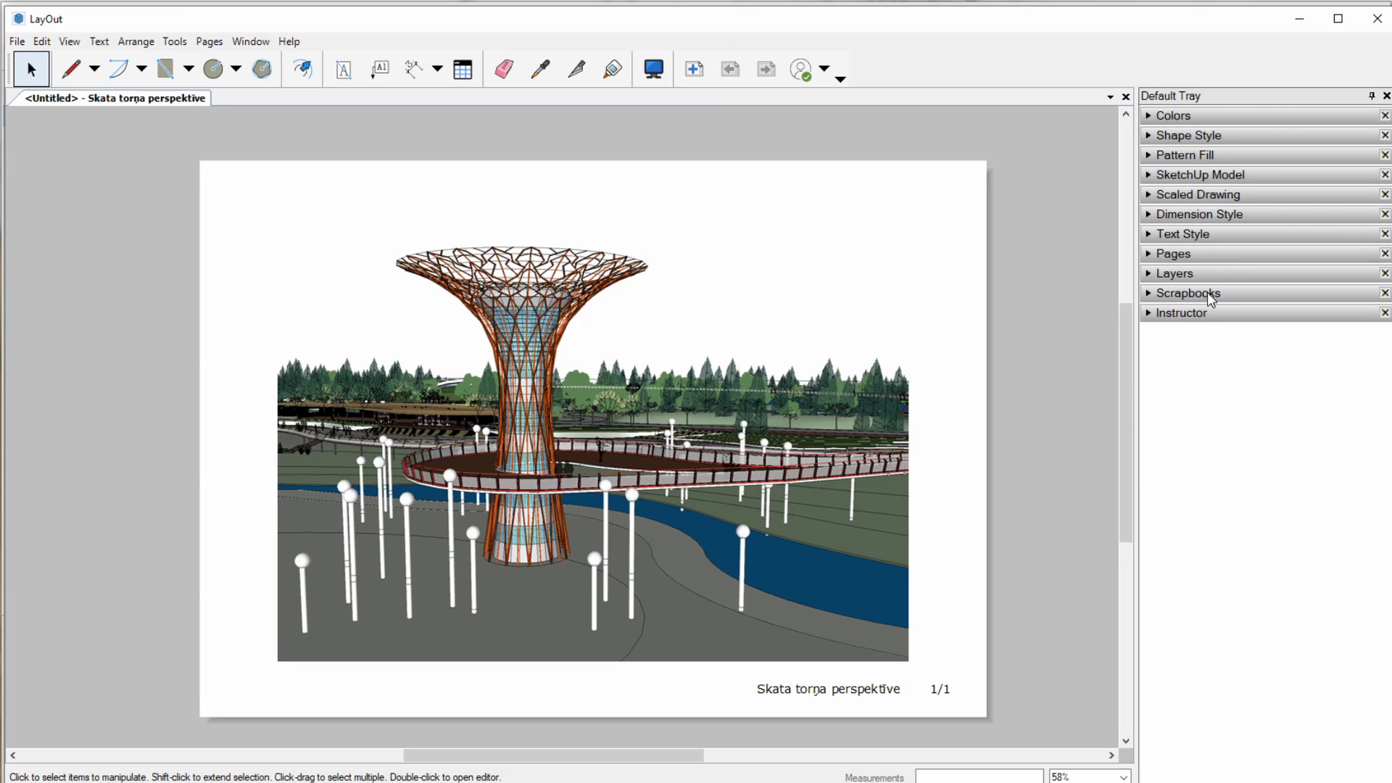
{"action": "left_click", "coordinate": [1209, 294]}
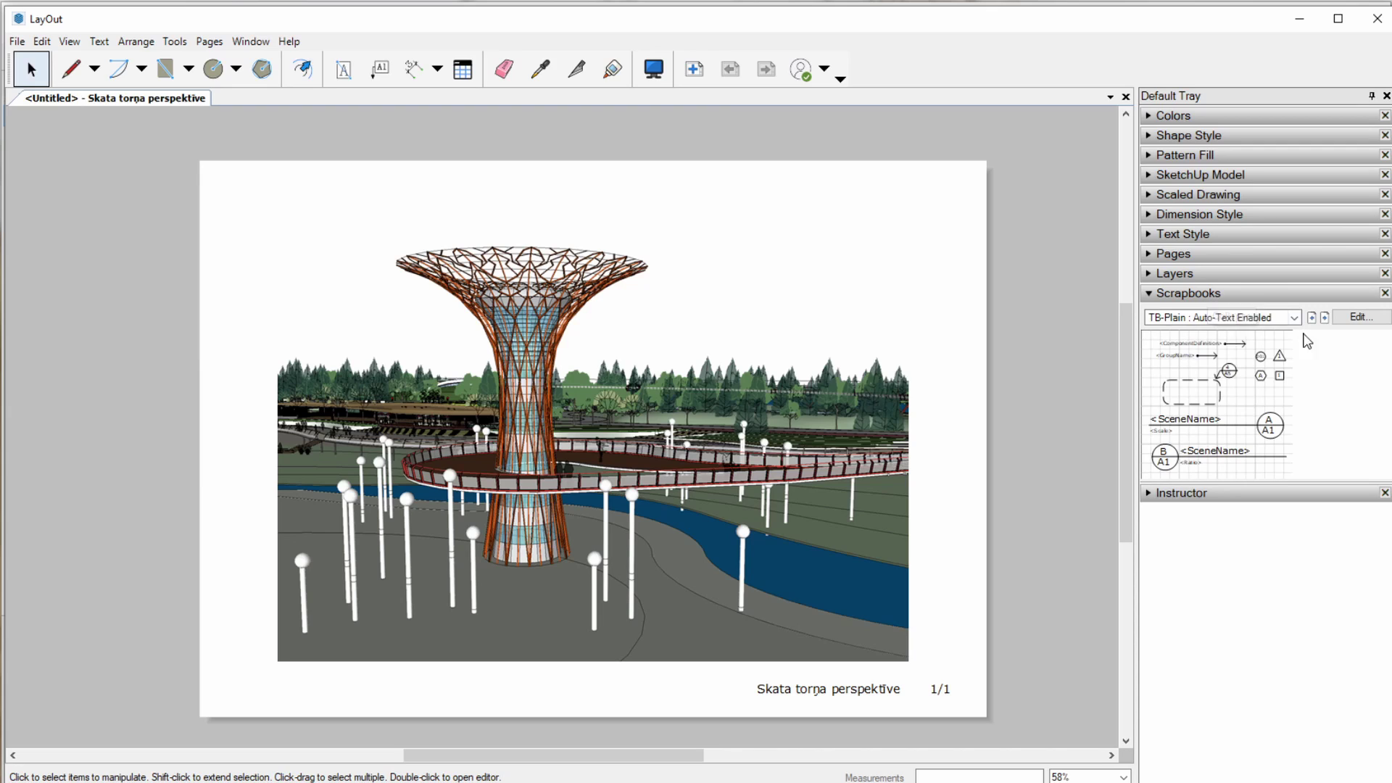
{"action": "left_click", "coordinate": [1219, 318]}
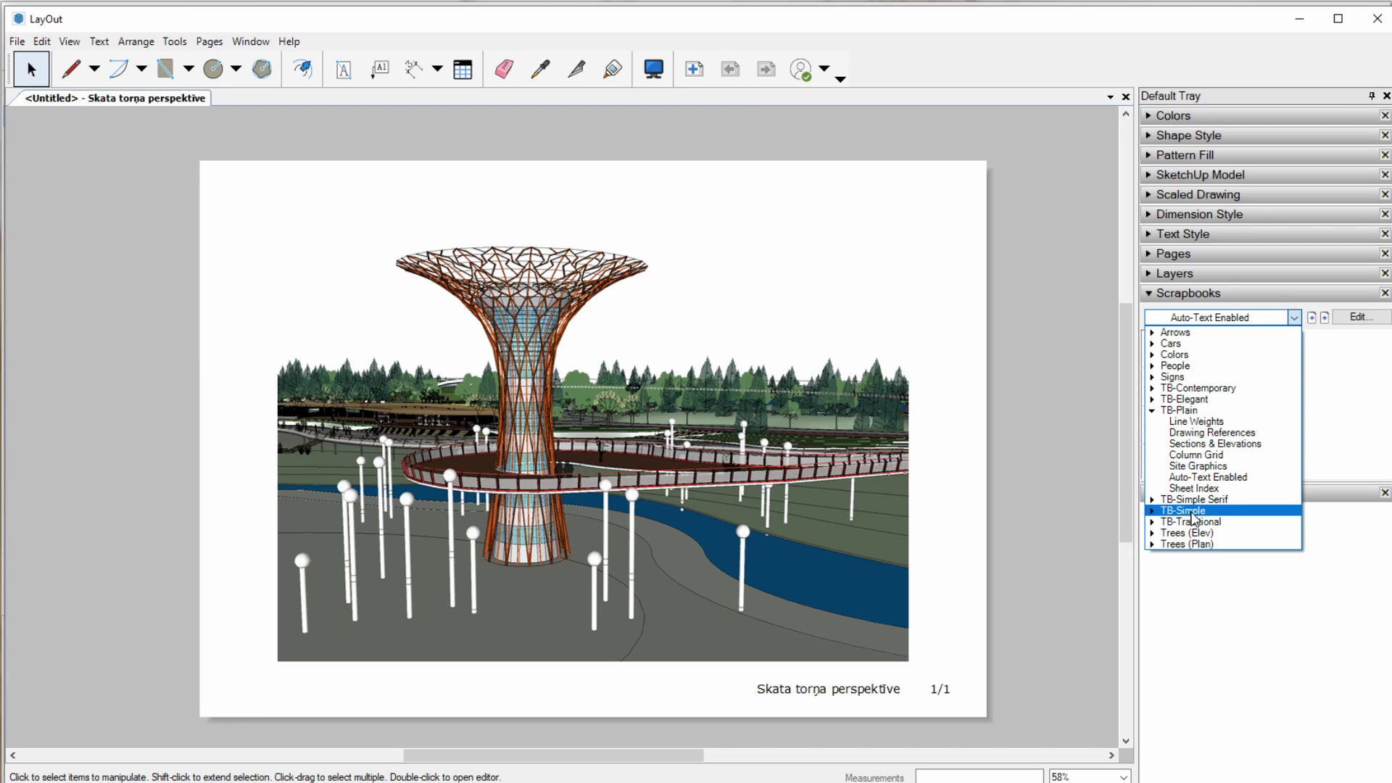
{"action": "left_click", "coordinate": [1192, 512]}
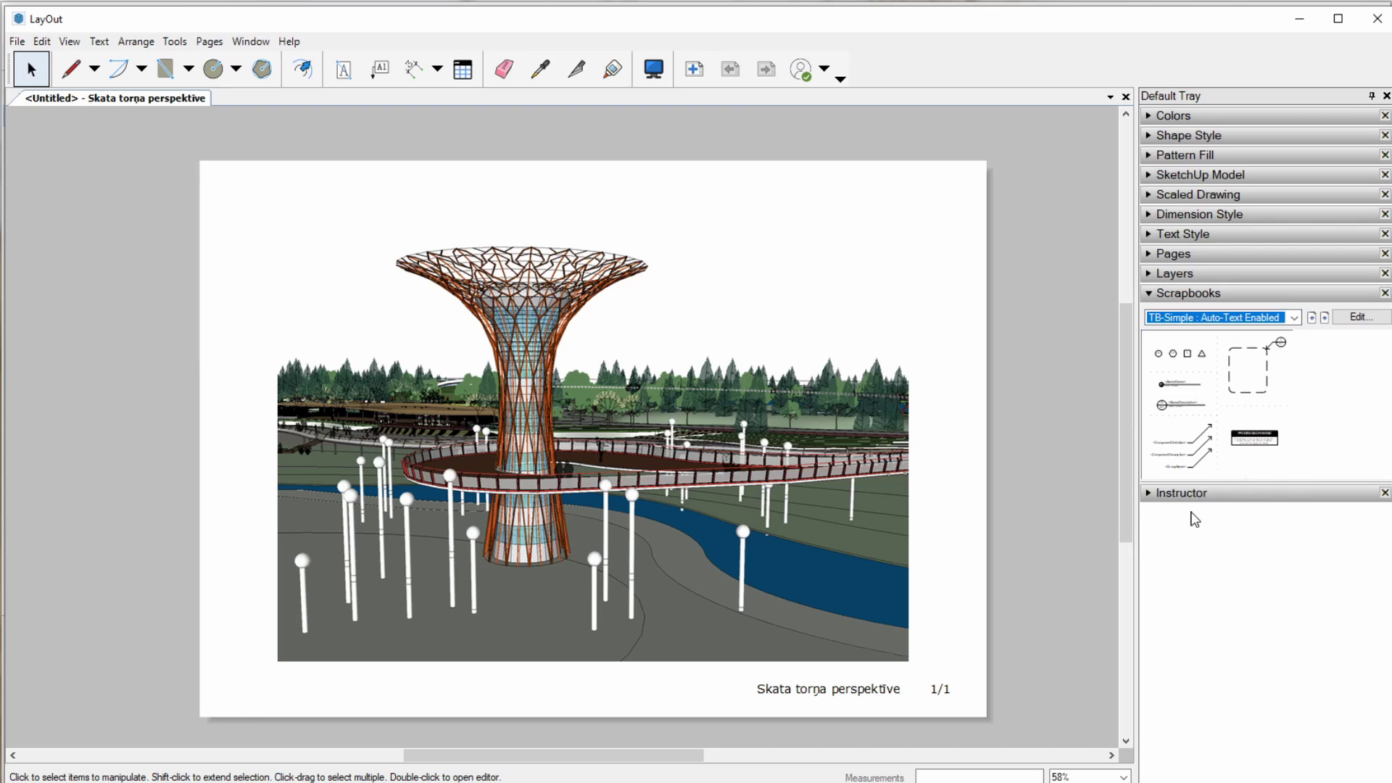
{"action": "left_click", "coordinate": [1296, 320]}
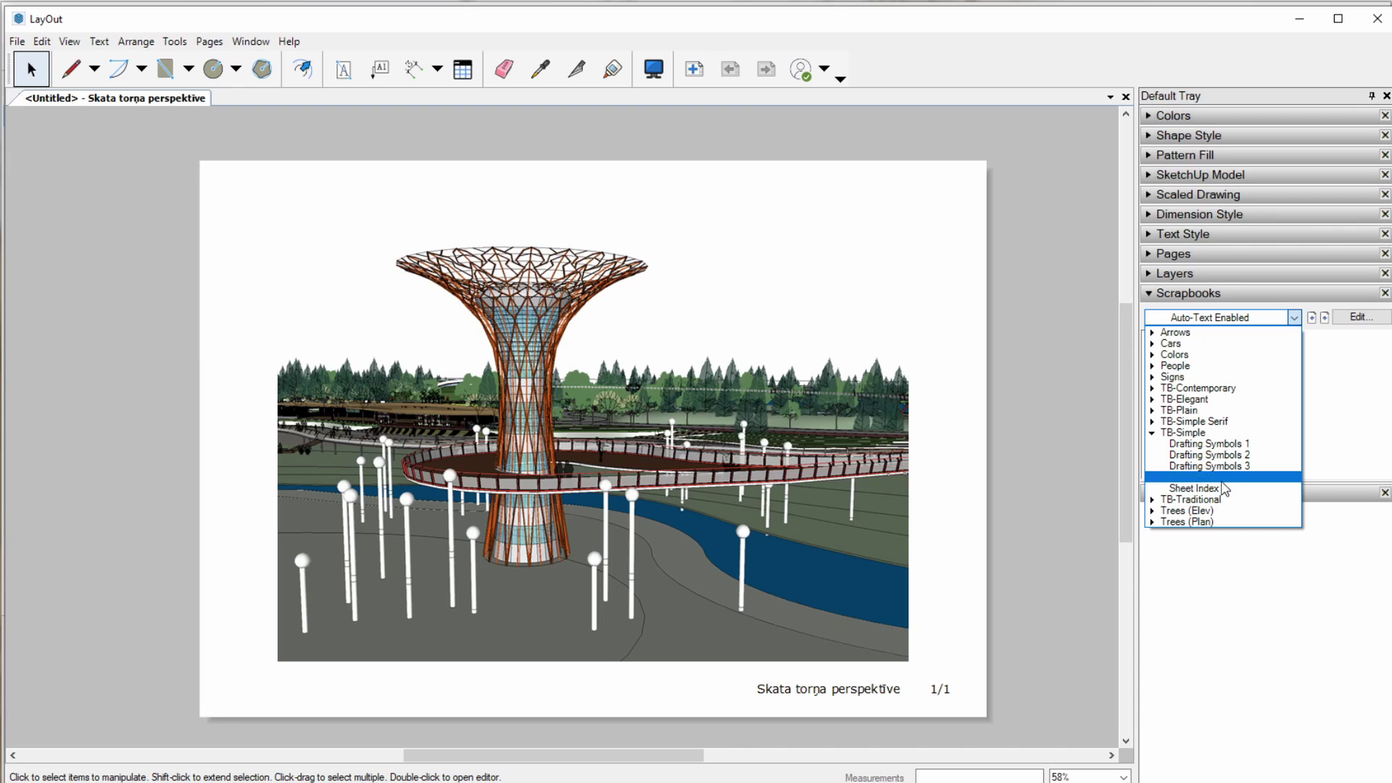
{"action": "left_click", "coordinate": [1237, 477]}
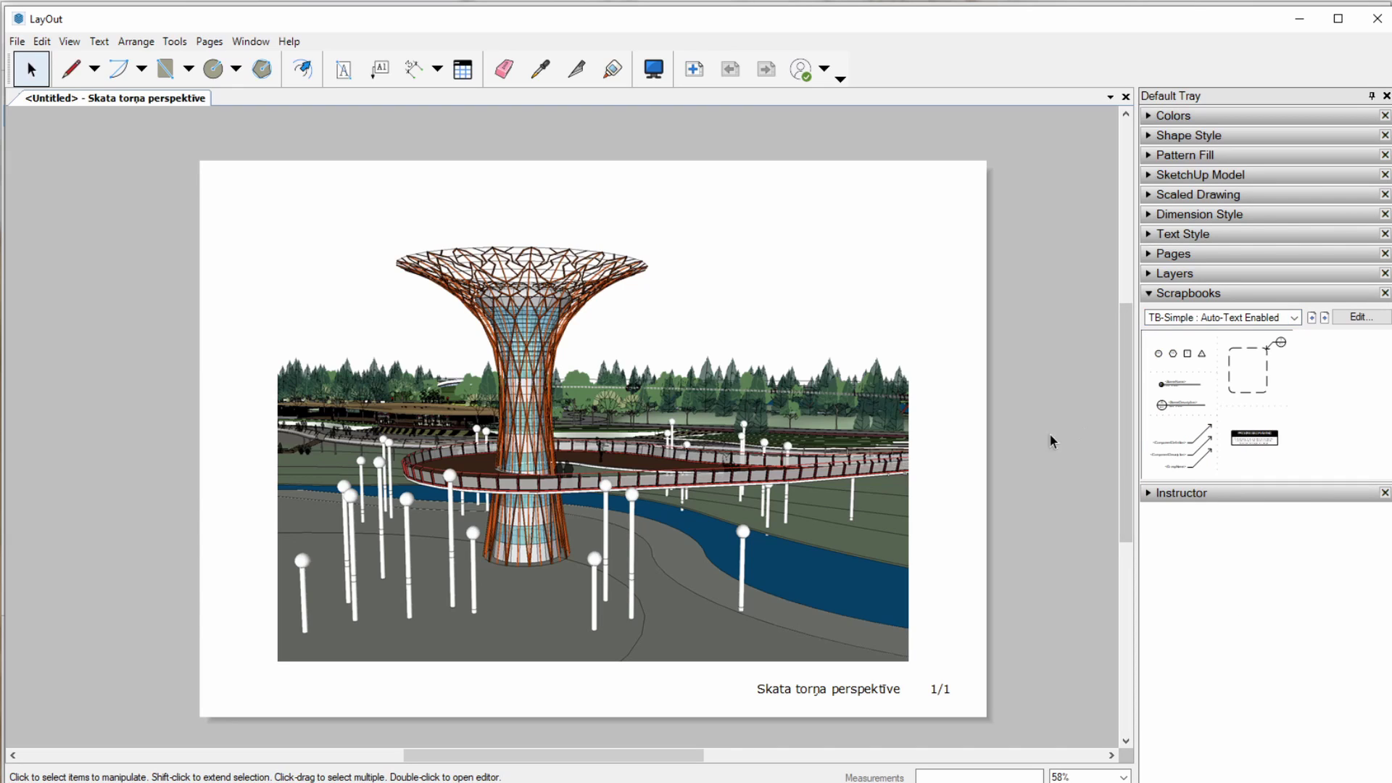
- Place the B/A00 scene title callout at the page's top left and select it
{"action": "left_click", "coordinate": [1163, 409]}
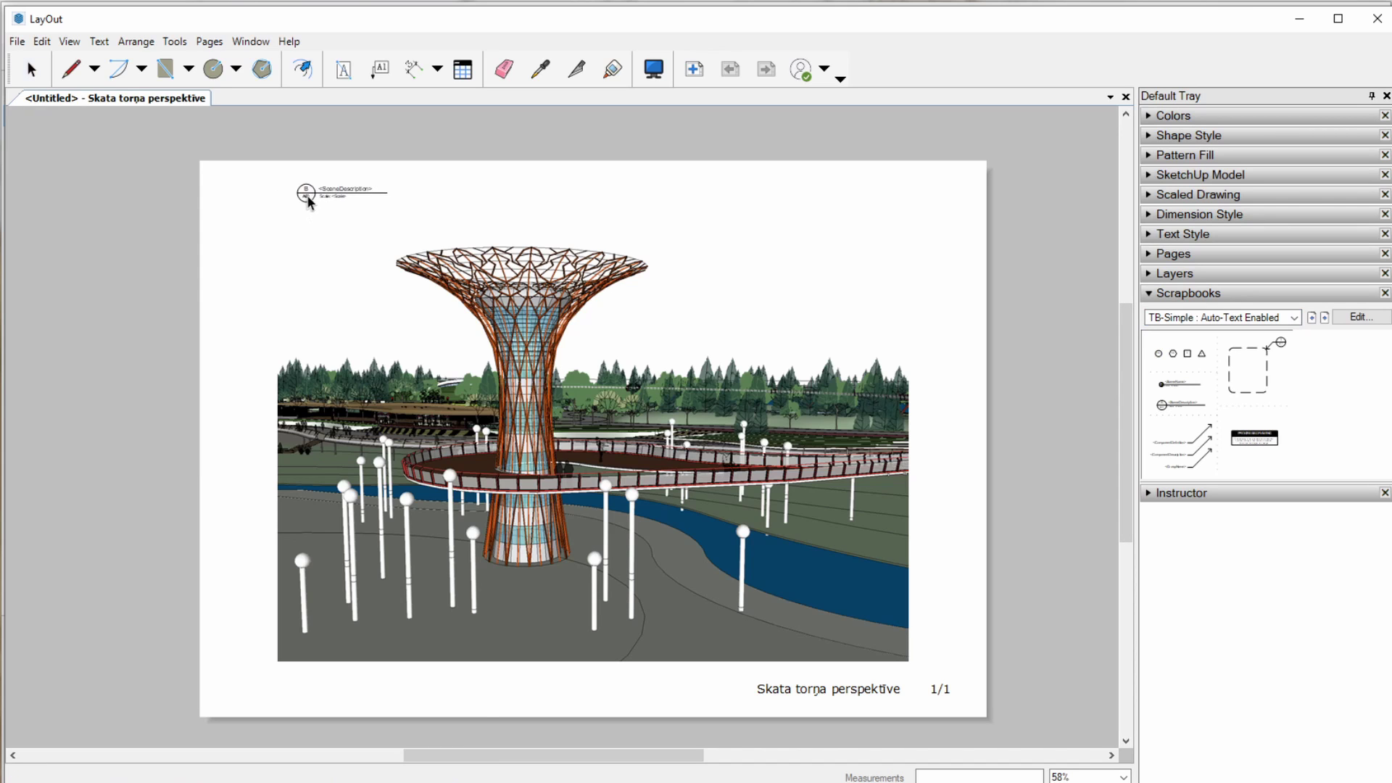
{"action": "left_click", "coordinate": [303, 205]}
{"action": "scroll", "coordinate": [329, 212], "scroll_direction": "up", "scroll_amount": 2}
{"action": "scroll", "coordinate": [359, 238], "scroll_direction": "up", "scroll_amount": 1}
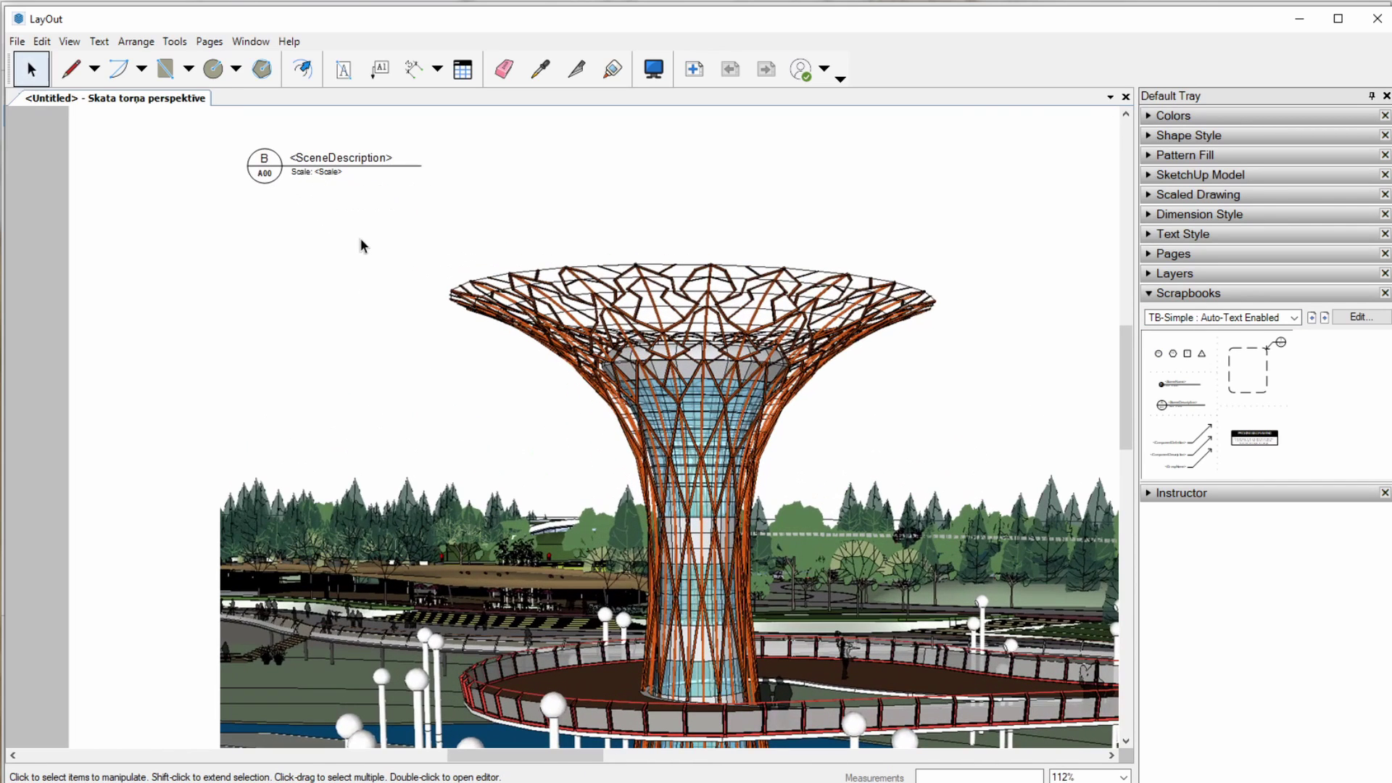
{"action": "scroll", "coordinate": [314, 270], "scroll_direction": "up", "scroll_amount": 1}
{"action": "key", "text": "space"}
{"action": "scroll", "coordinate": [268, 211], "scroll_direction": "up", "scroll_amount": 1}
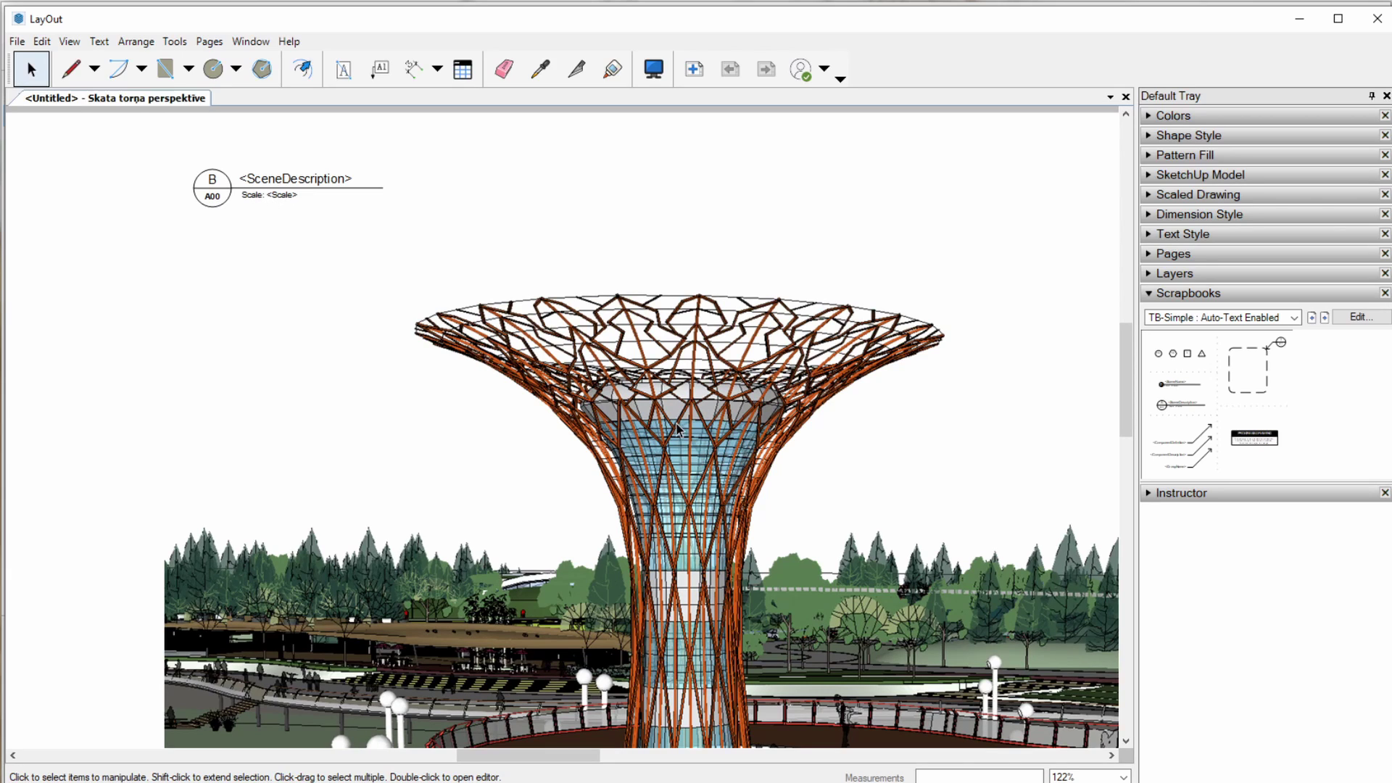
{"action": "left_click", "coordinate": [286, 180]}
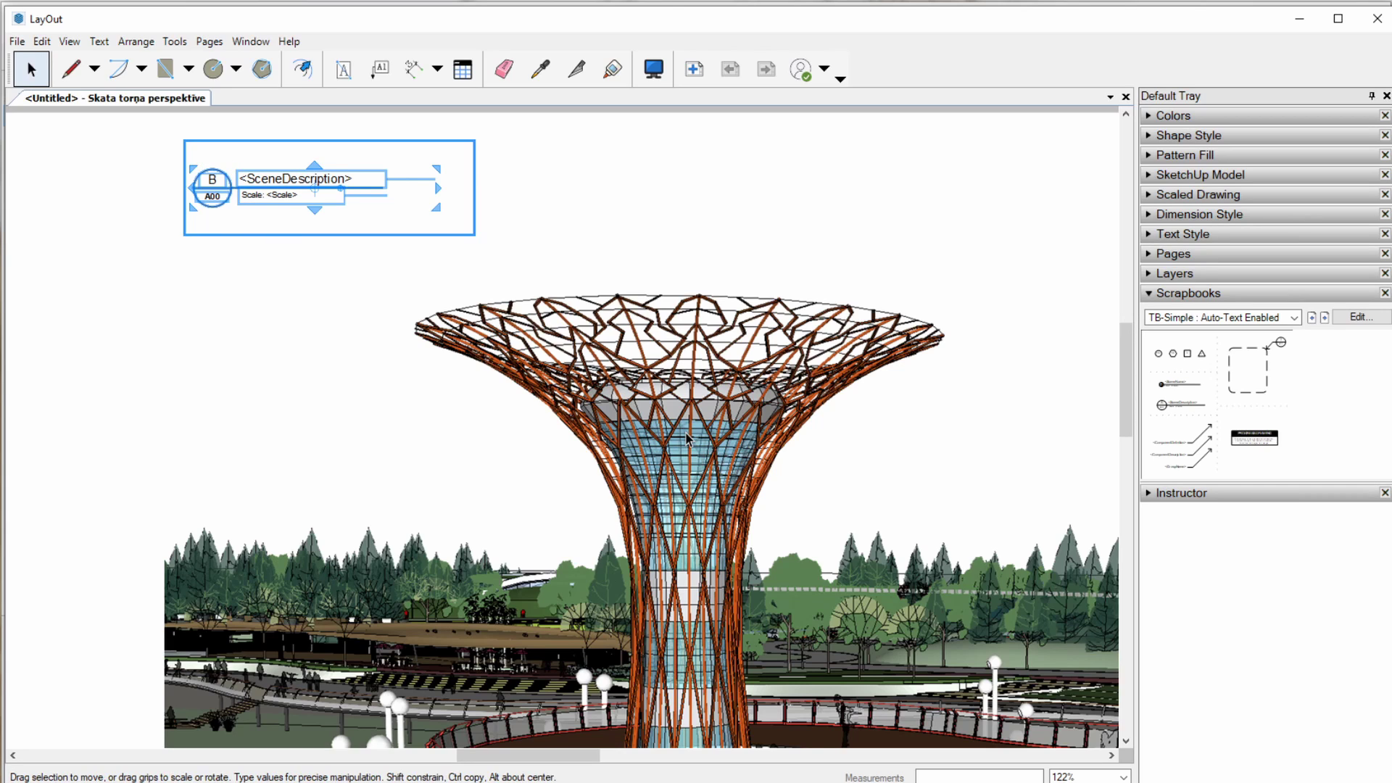
- Link the callout's <SceneDescription> title to the tower viewport so it reads Perspektīve
{"action": "double_click", "coordinate": [286, 185]}
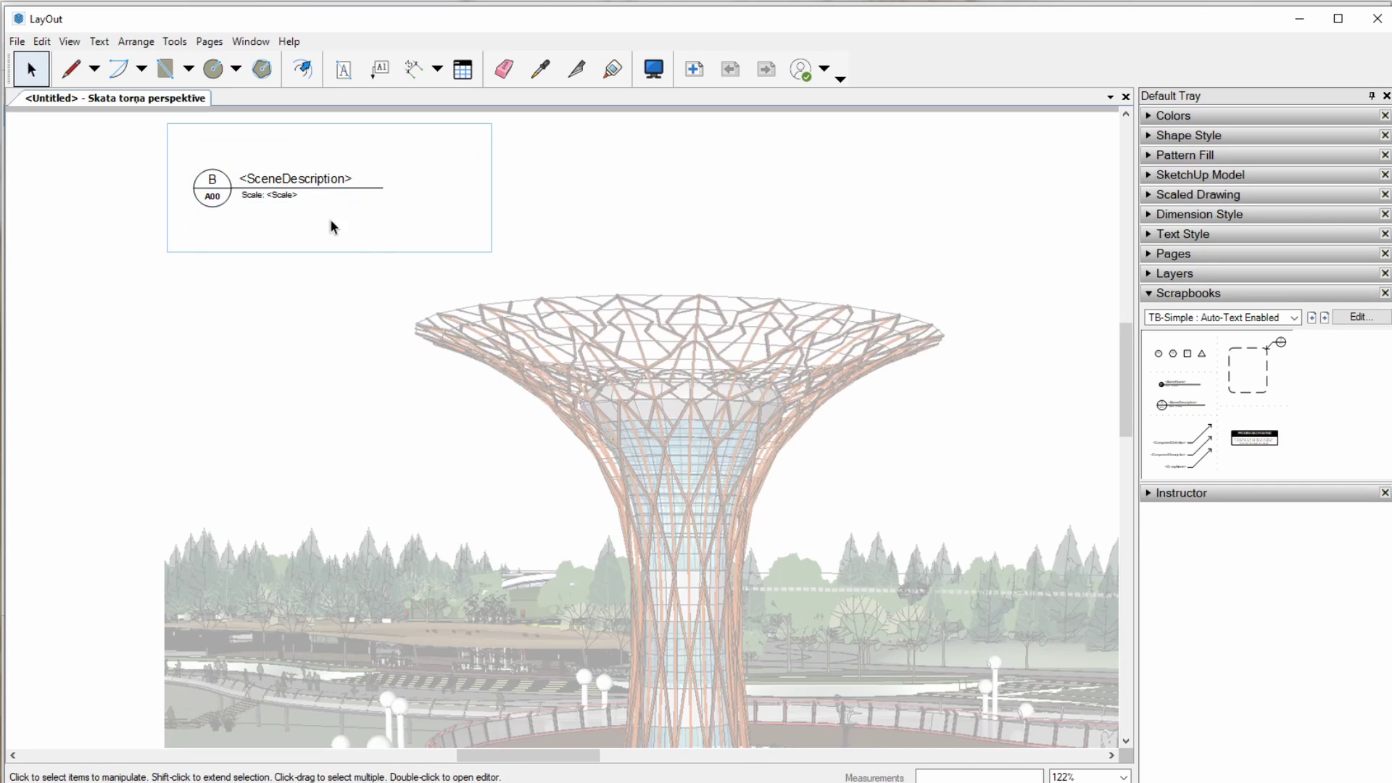
{"action": "left_click", "coordinate": [319, 182]}
{"action": "scroll", "coordinate": [319, 181], "scroll_direction": "up", "scroll_amount": 2}
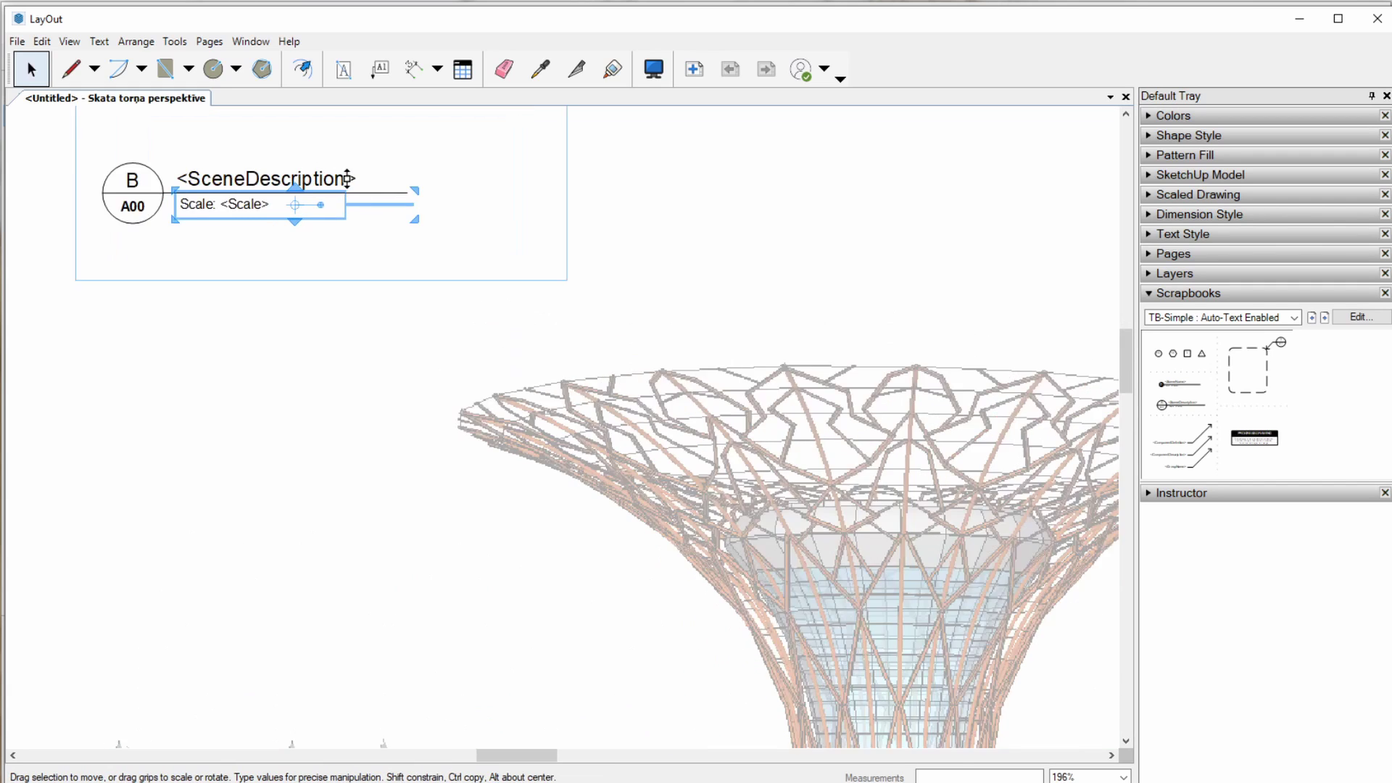
{"action": "scroll", "coordinate": [318, 183], "scroll_direction": "up", "scroll_amount": 1}
{"action": "left_click", "coordinate": [319, 182]}
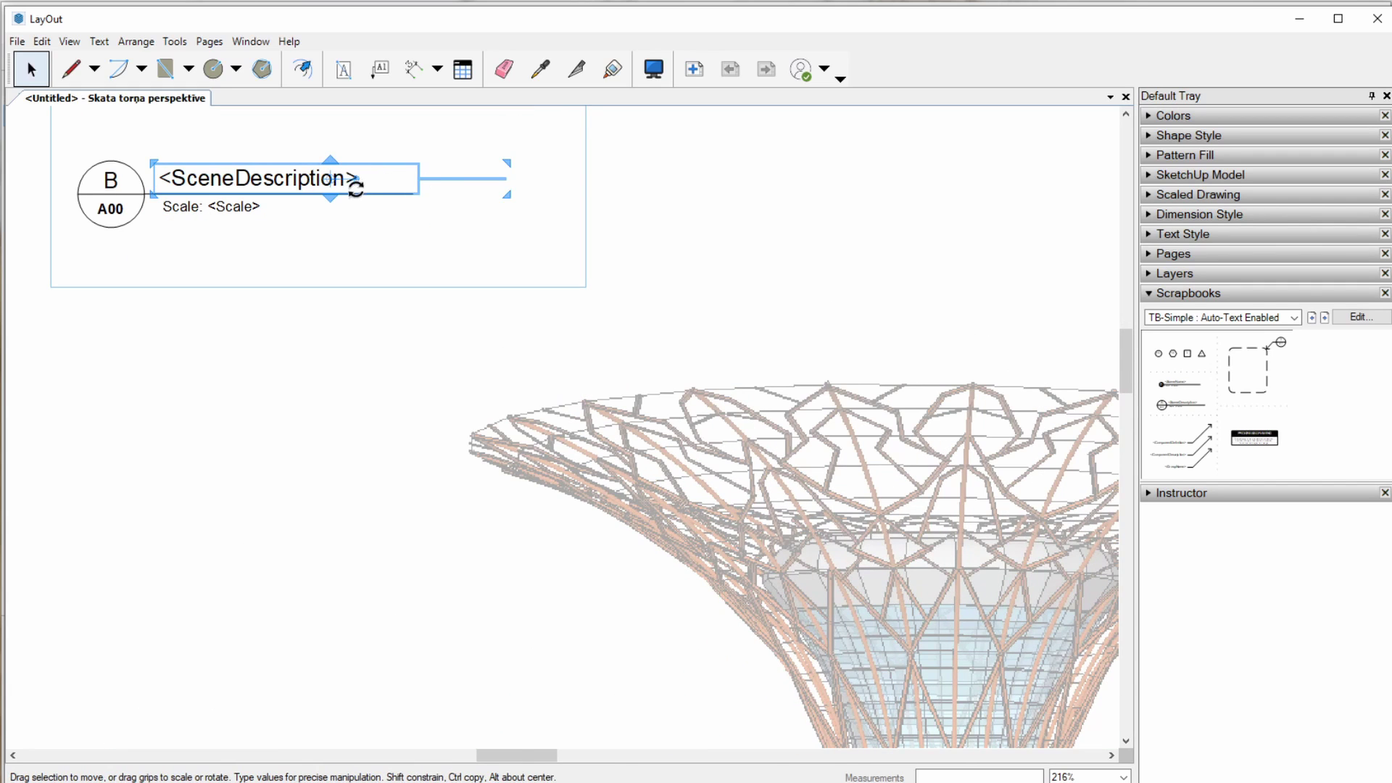
{"action": "scroll", "coordinate": [388, 180], "scroll_direction": "down", "scroll_amount": 1}
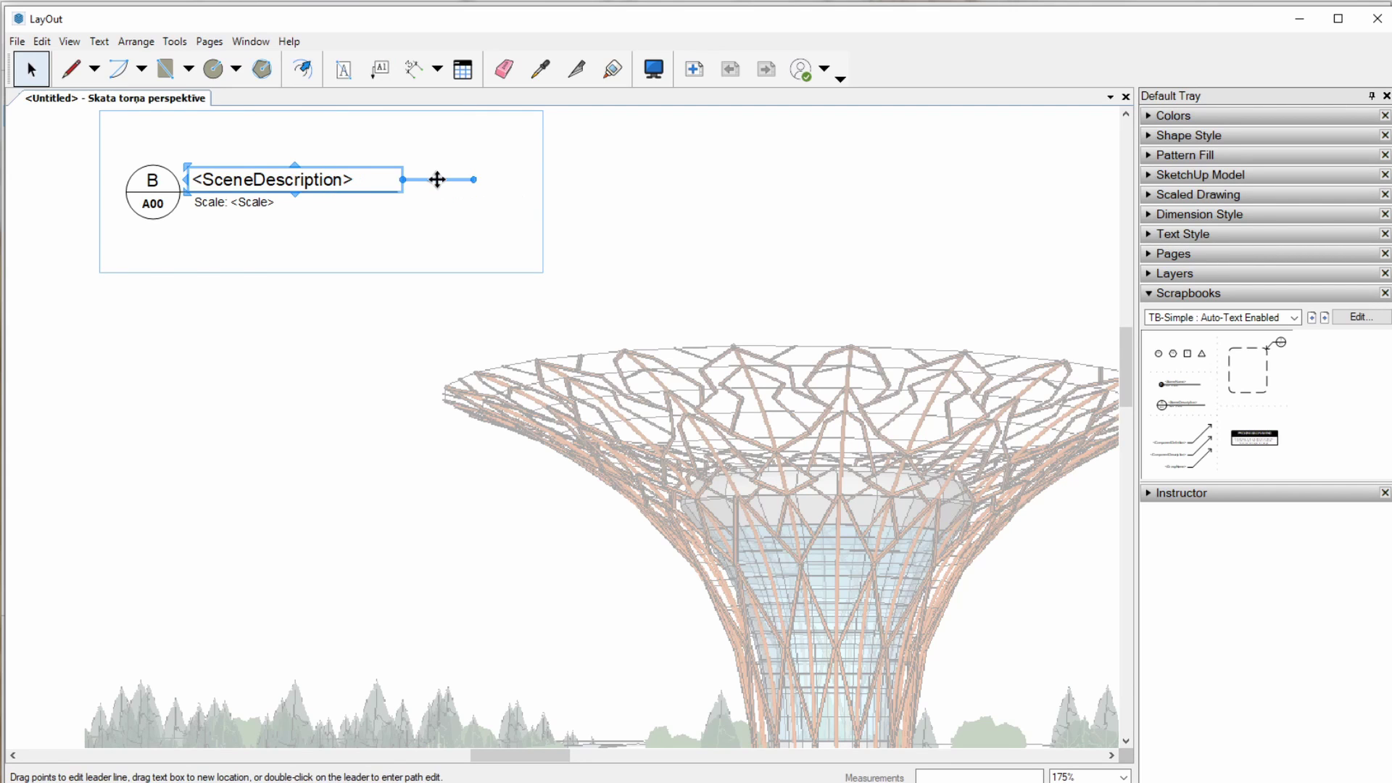
{"action": "scroll", "coordinate": [450, 177], "scroll_direction": "down", "scroll_amount": 2}
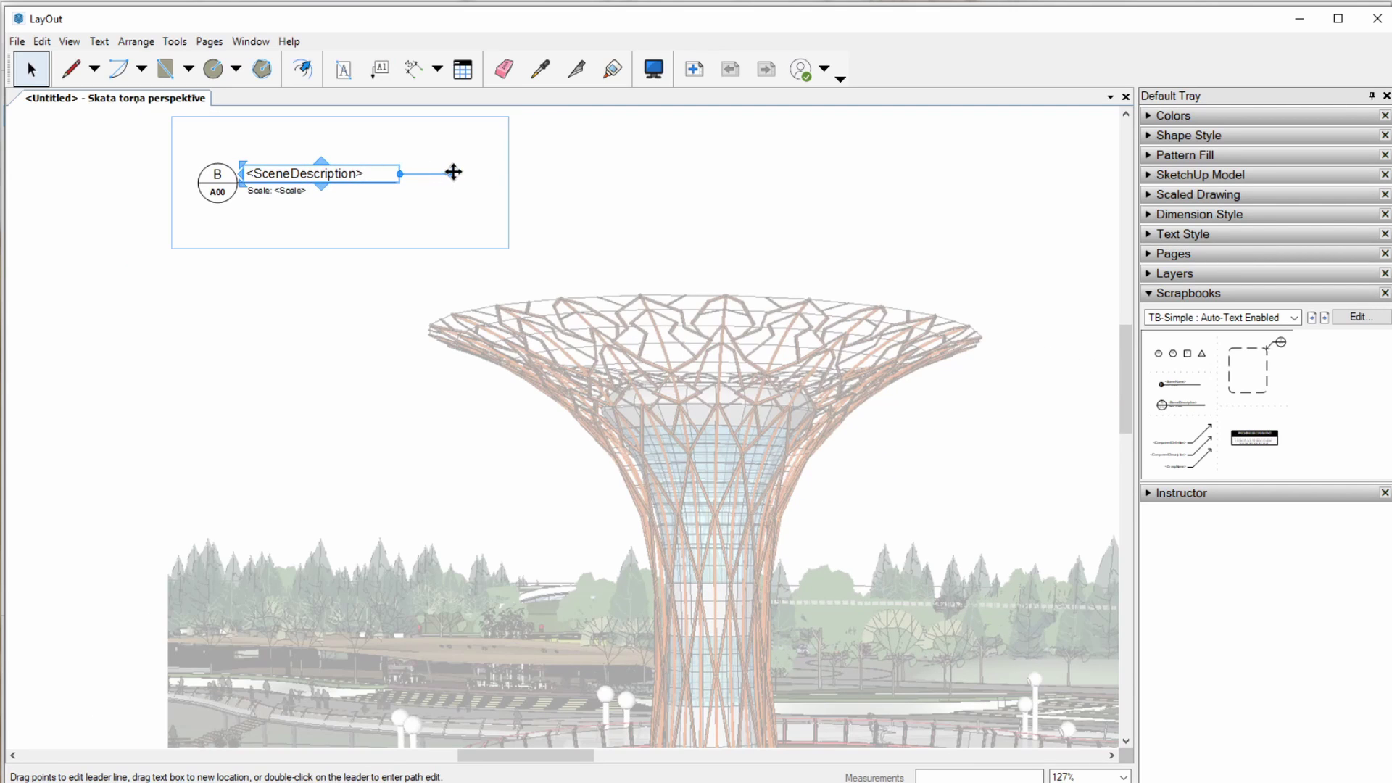
{"action": "left_click_drag", "start_coordinate": [450, 177], "coordinate": [649, 457]}
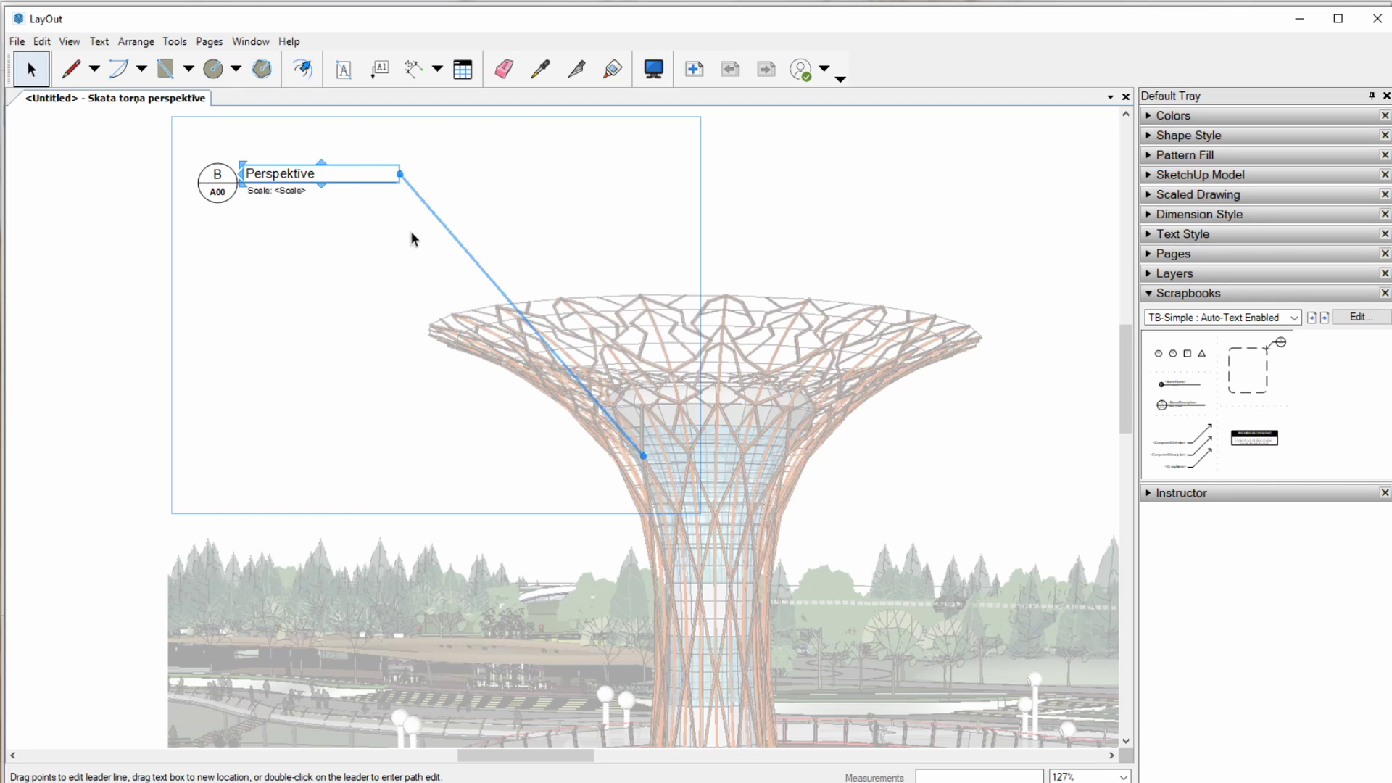
{"action": "scroll", "coordinate": [282, 202], "scroll_direction": "up", "scroll_amount": 2}
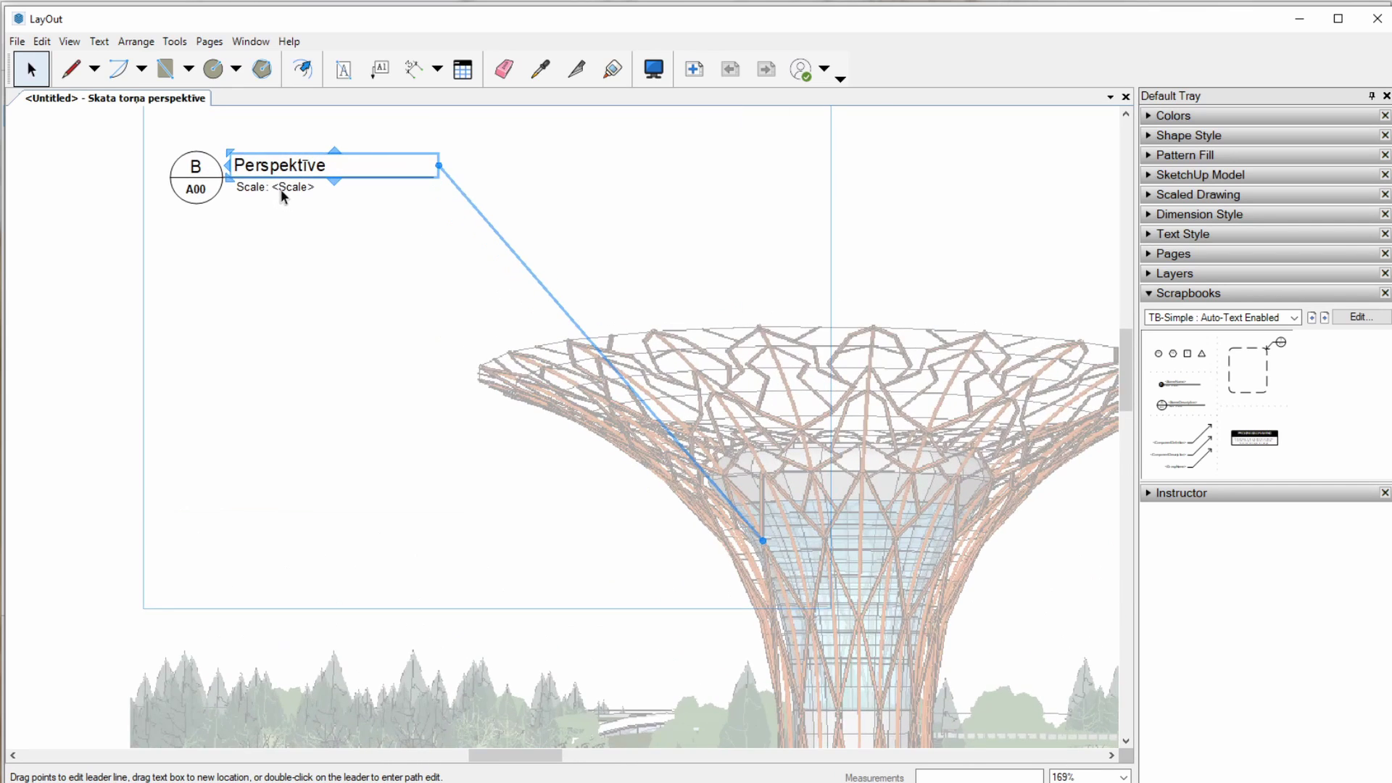
{"action": "scroll", "coordinate": [282, 201], "scroll_direction": "up", "scroll_amount": 2}
{"action": "scroll", "coordinate": [290, 190], "scroll_direction": "up", "scroll_amount": 1}
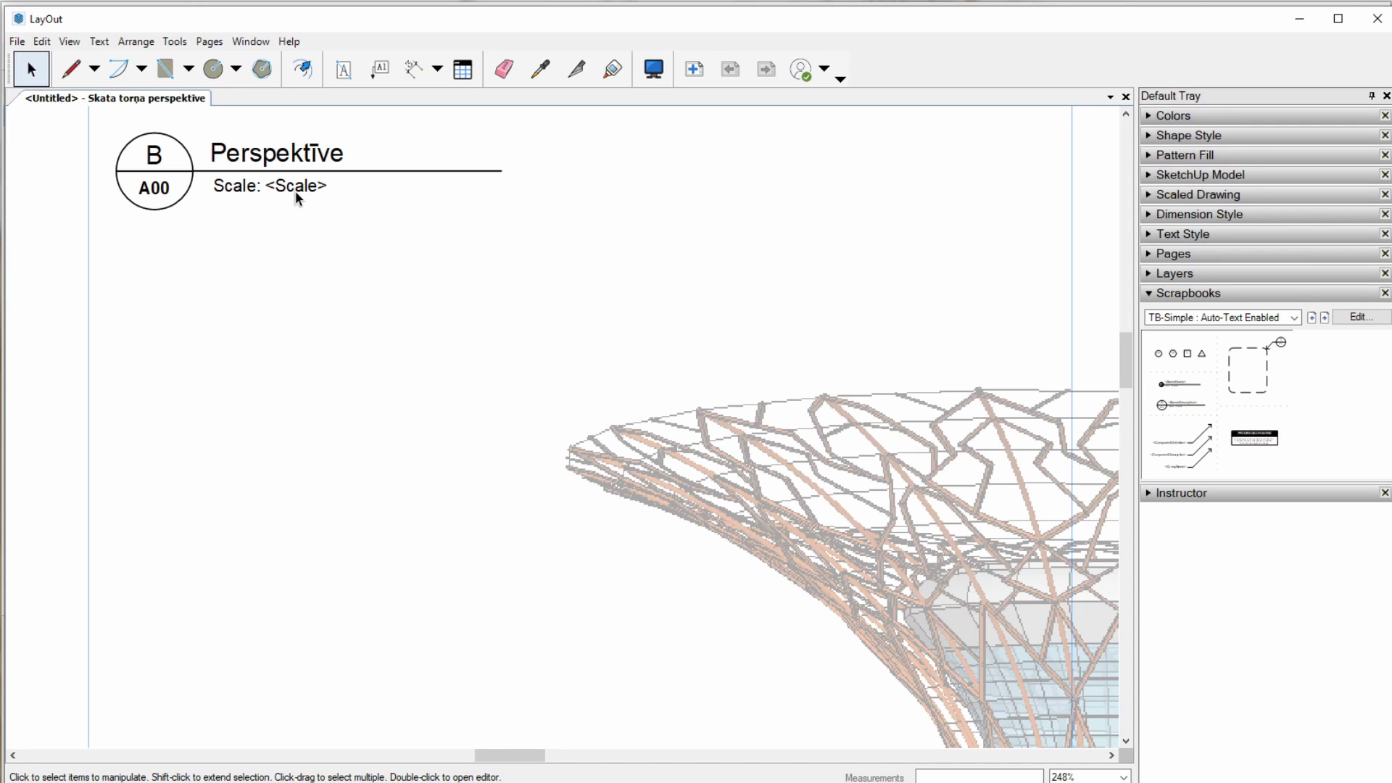
- Replace the callout's 'Scale: <Scale>' line with <SceneDescription> auto-text
{"action": "double_click", "coordinate": [294, 190]}
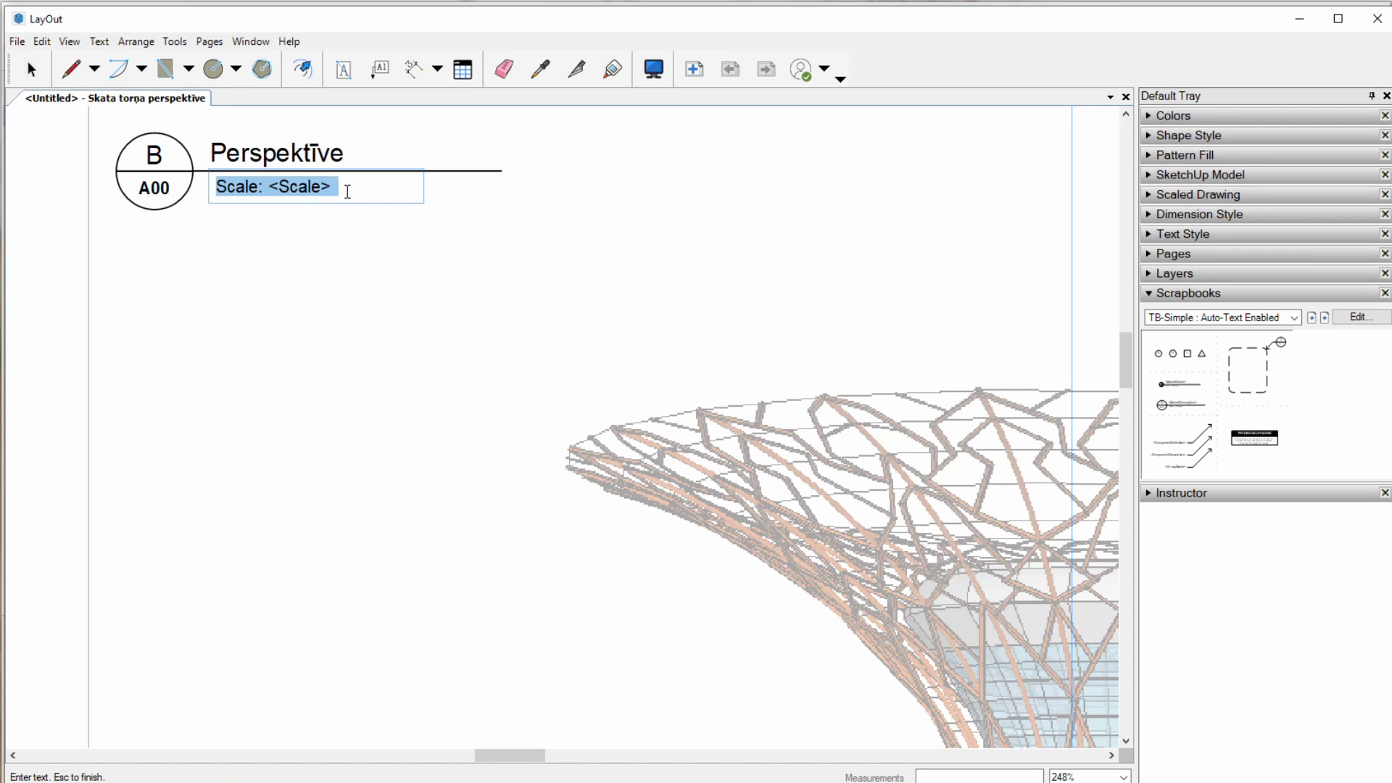
{"action": "type", "text": "<>"}
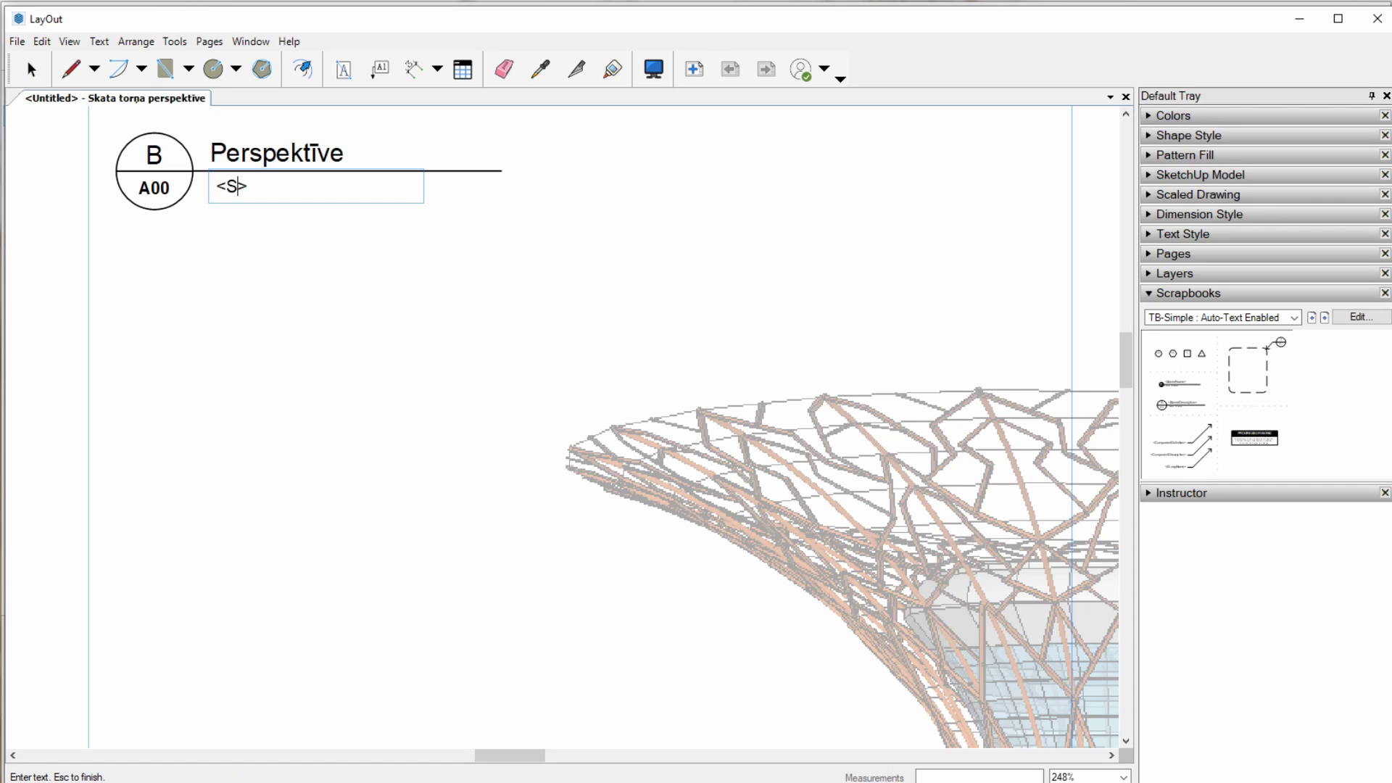
{"action": "type", "text": "ene"}
{"action": "type", "text": "Descri"}
{"action": "type", "text": "pti"}
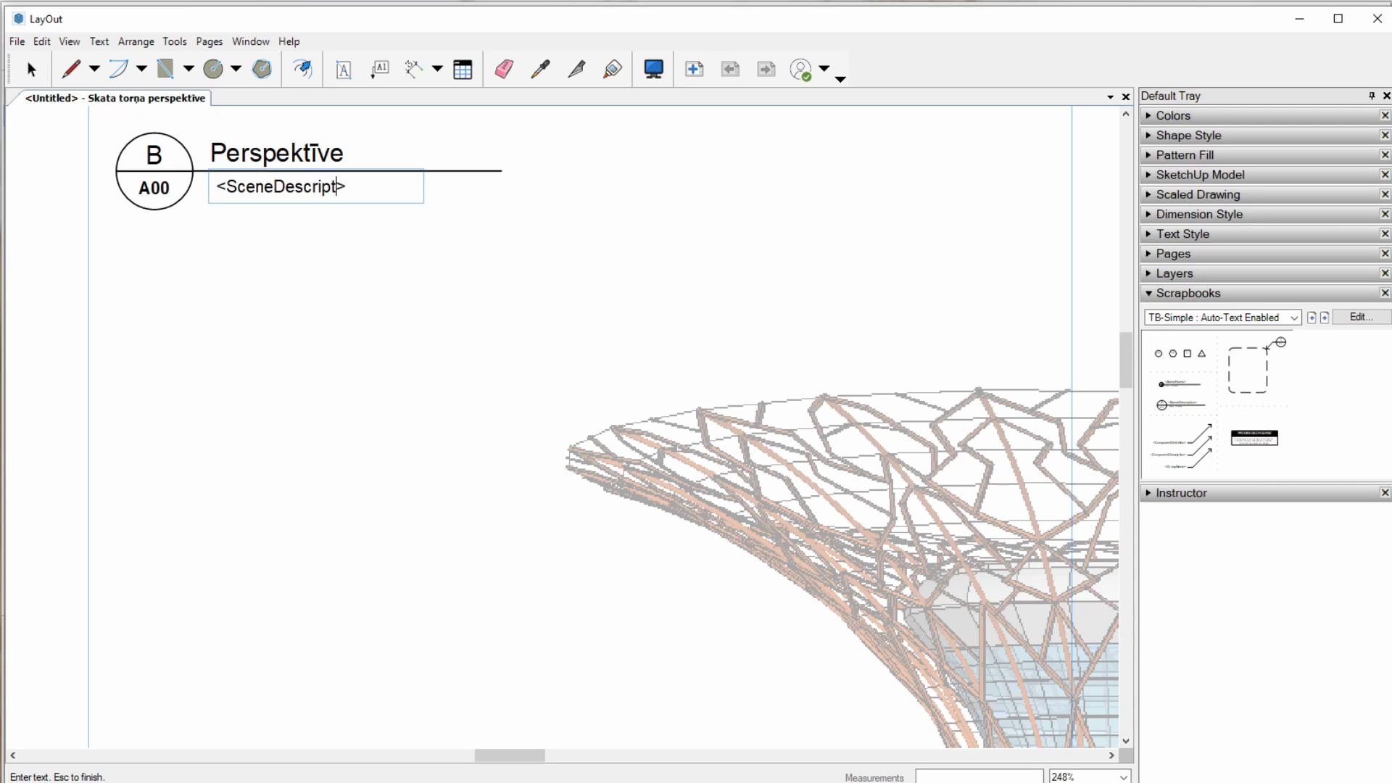
{"action": "type", "text": "on"}
{"action": "key", "text": "Escape"}
{"action": "left_click", "coordinate": [336, 190]}
{"action": "scroll", "coordinate": [336, 190], "scroll_direction": "up", "scroll_amount": 3}
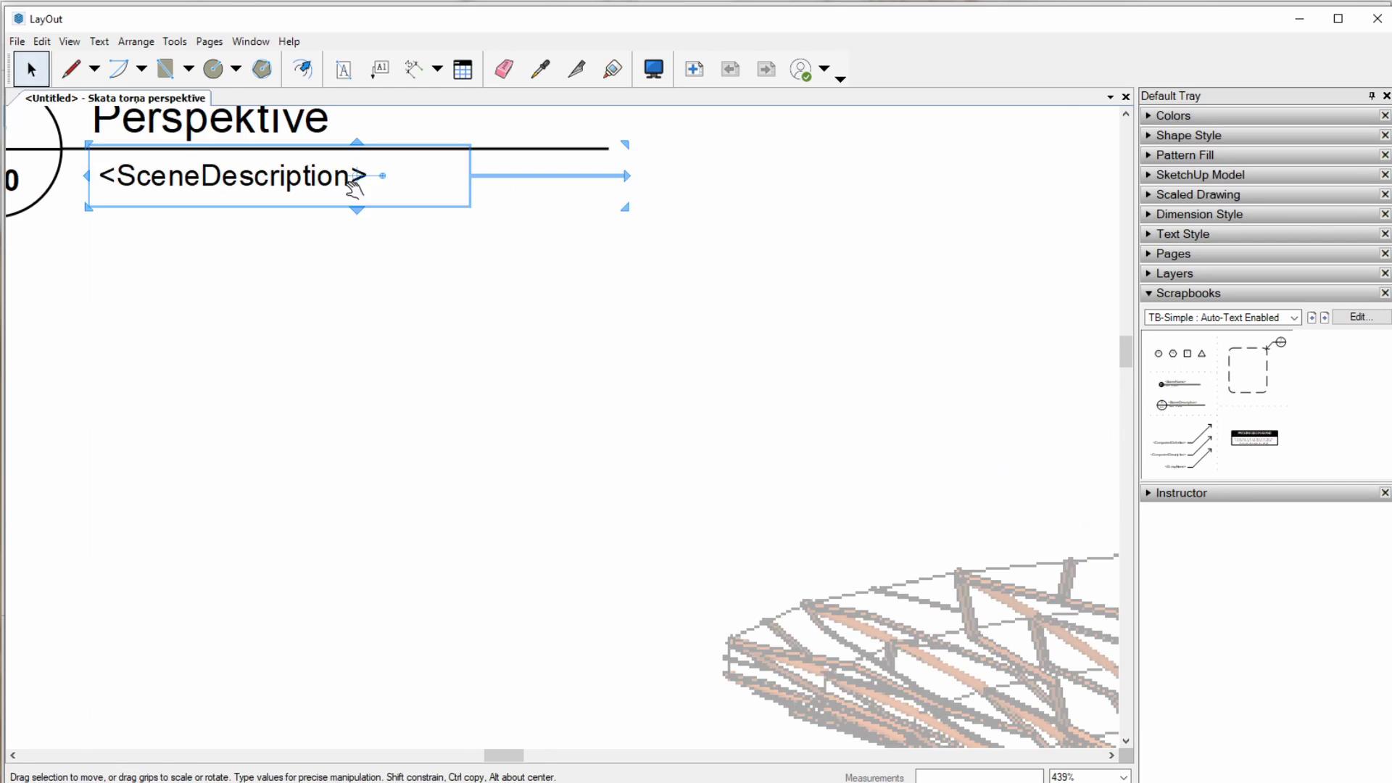
{"action": "double_click", "coordinate": [438, 183]}
{"action": "left_click", "coordinate": [438, 184]}
{"action": "key", "text": "Escape"}
- Link the <SceneDescription> subtitle to the tower viewport so it also shows Perspektīve
{"action": "left_click", "coordinate": [356, 184]}
{"action": "scroll", "coordinate": [566, 186], "scroll_direction": "down", "scroll_amount": 2}
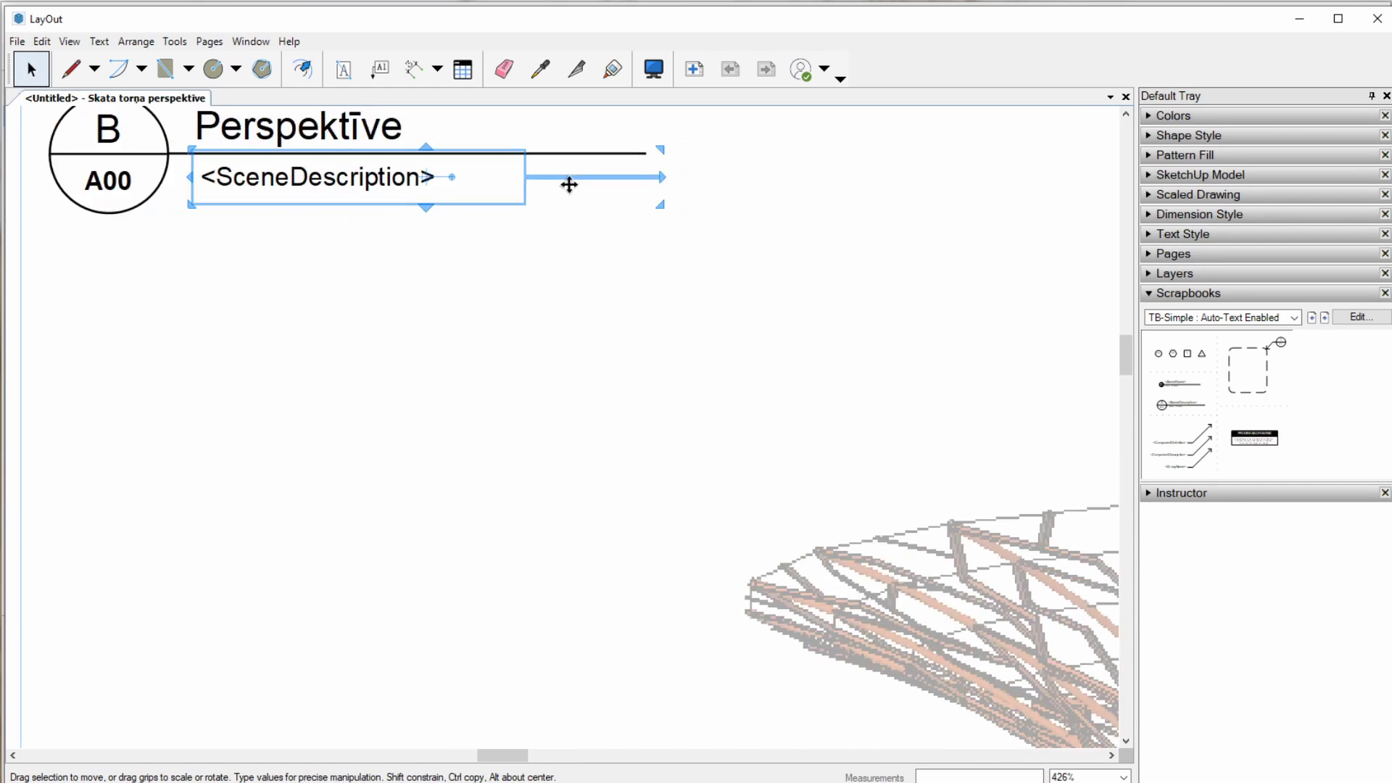
{"action": "scroll", "coordinate": [572, 183], "scroll_direction": "down", "scroll_amount": 3}
{"action": "scroll", "coordinate": [573, 182], "scroll_direction": "down", "scroll_amount": 1}
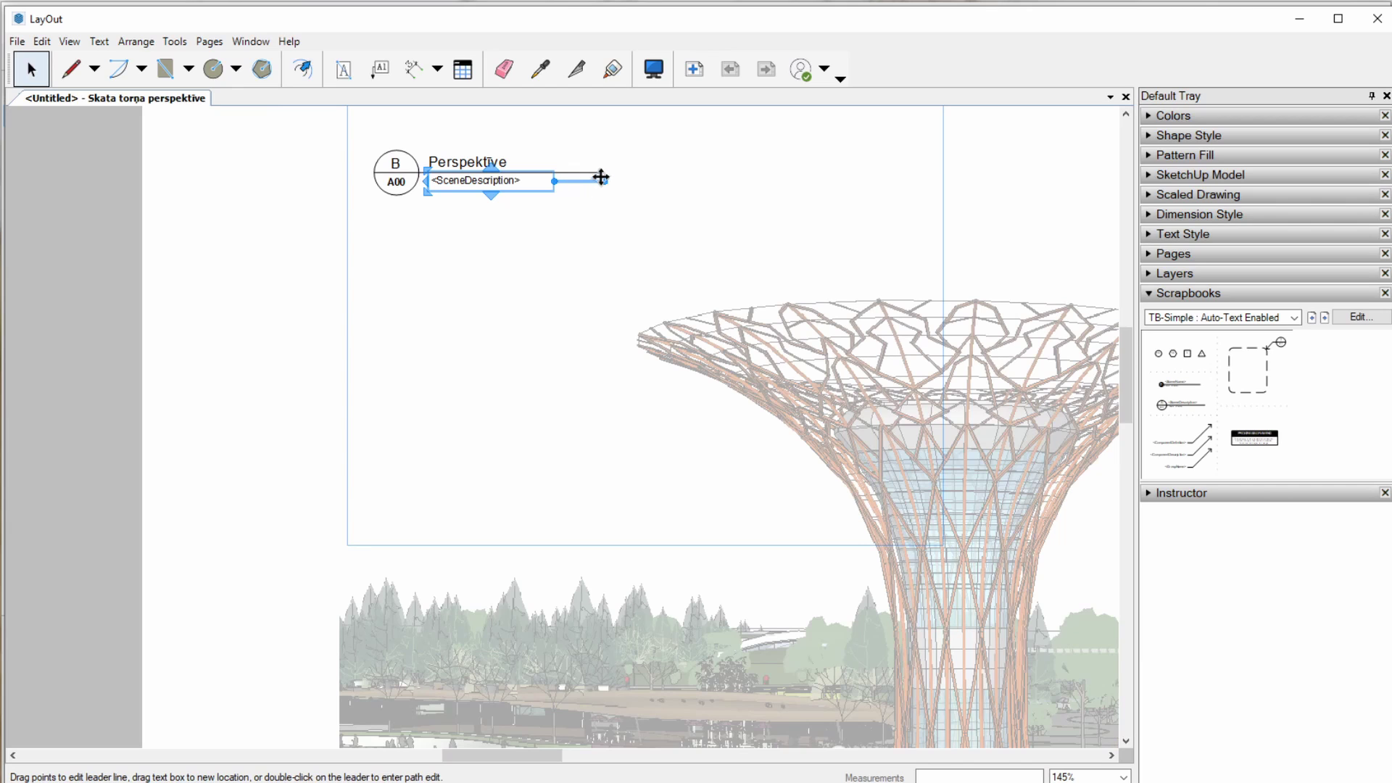
{"action": "left_click_drag", "start_coordinate": [605, 182], "coordinate": [778, 389]}
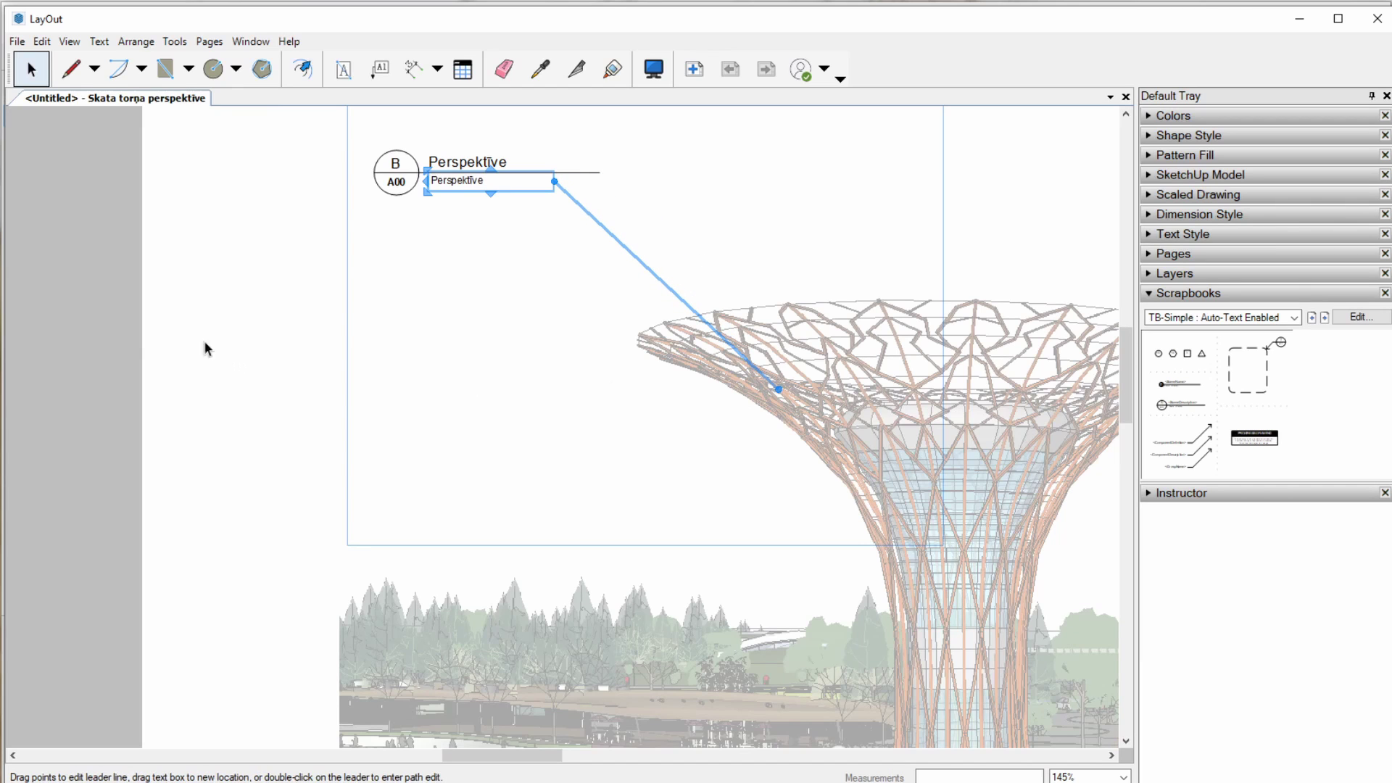
{"action": "left_click", "coordinate": [75, 299]}
{"action": "scroll", "coordinate": [346, 214], "scroll_direction": "down", "scroll_amount": 1}
- Change the label title's auto-text from <SceneDescription> to <SceneName>, showing Skata Tornis I
{"action": "scroll", "coordinate": [458, 192], "scroll_direction": "down", "scroll_amount": 1}
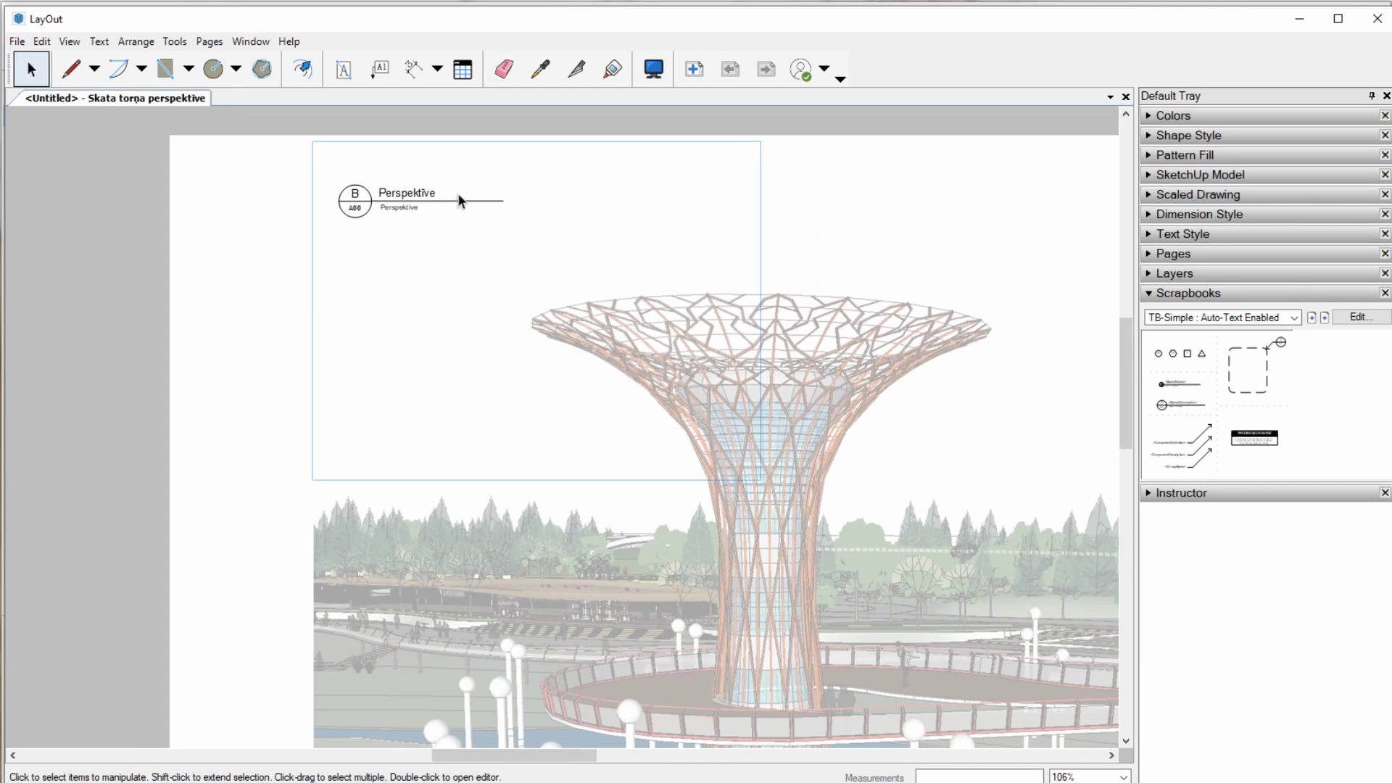
{"action": "scroll", "coordinate": [234, 287], "scroll_direction": "up", "scroll_amount": 1}
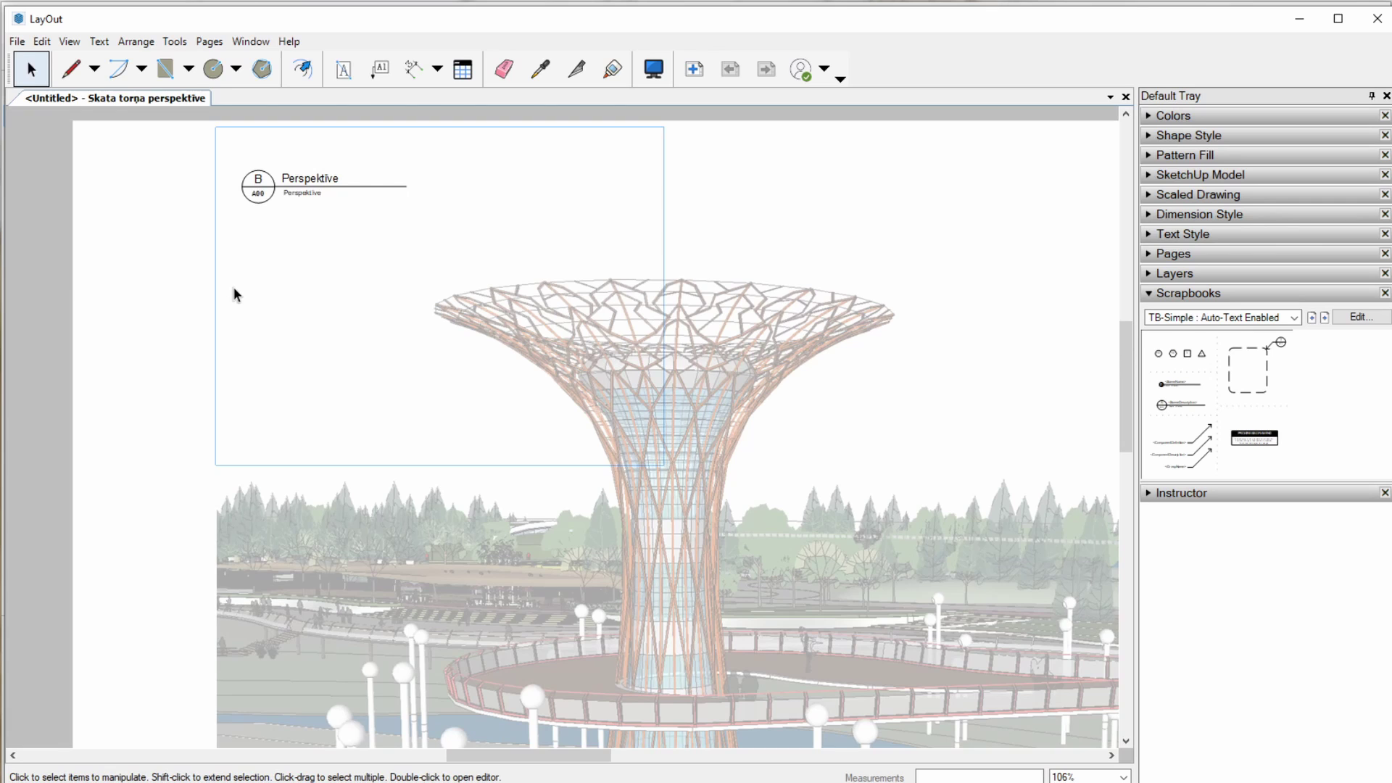
{"action": "scroll", "coordinate": [319, 204], "scroll_direction": "up", "scroll_amount": 1}
{"action": "scroll", "coordinate": [290, 178], "scroll_direction": "up", "scroll_amount": 1}
{"action": "double_click", "coordinate": [315, 195]}
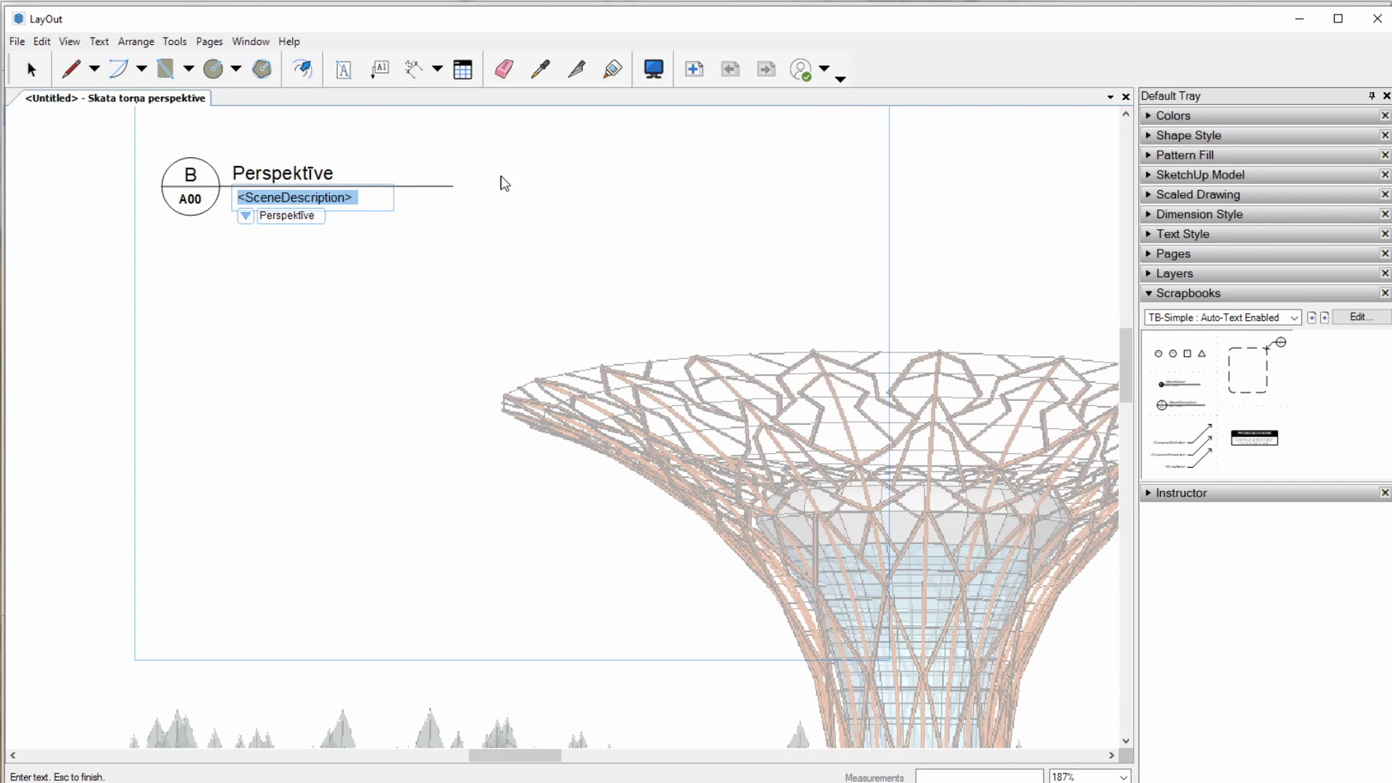
{"action": "key", "text": "Escape"}
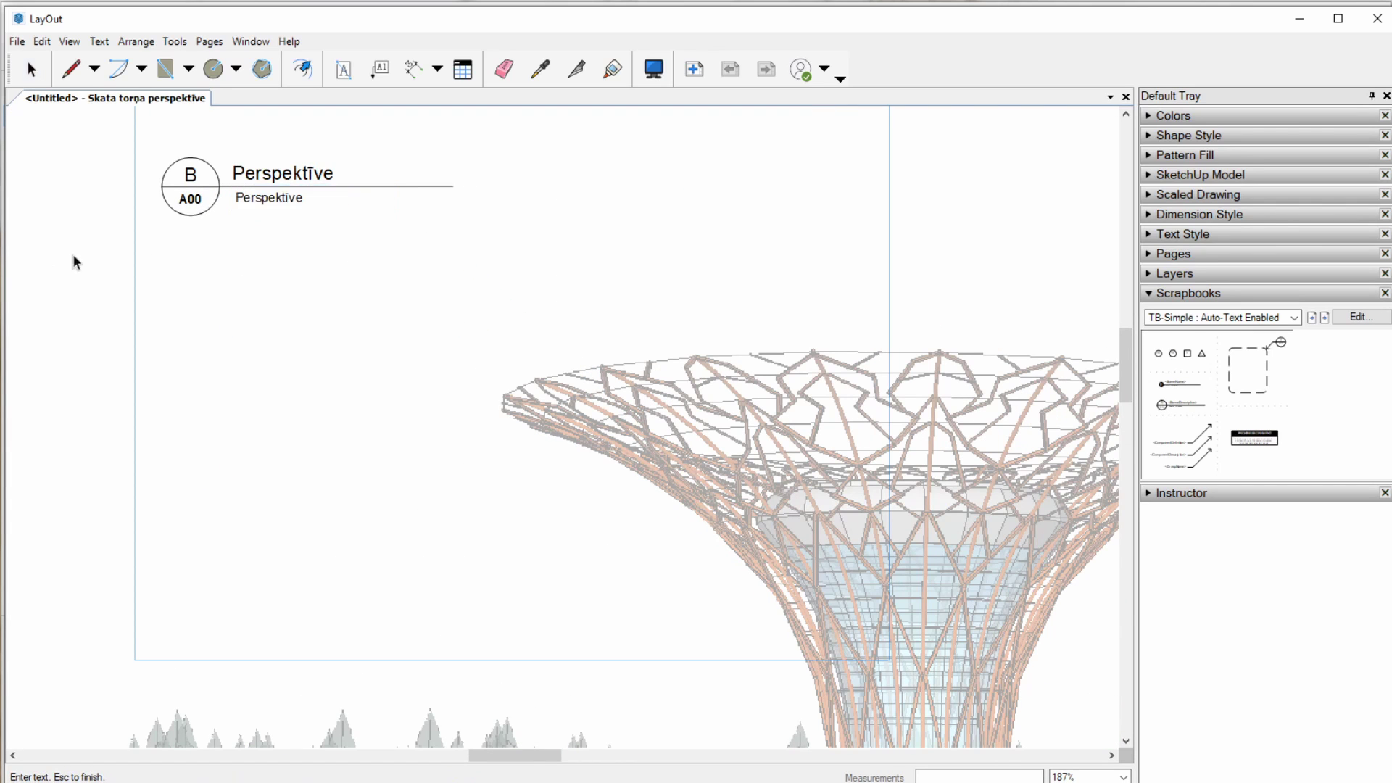
{"action": "scroll", "coordinate": [290, 174], "scroll_direction": "up", "scroll_amount": 1}
{"action": "scroll", "coordinate": [298, 187], "scroll_direction": "up", "scroll_amount": 1}
{"action": "double_click", "coordinate": [308, 192]}
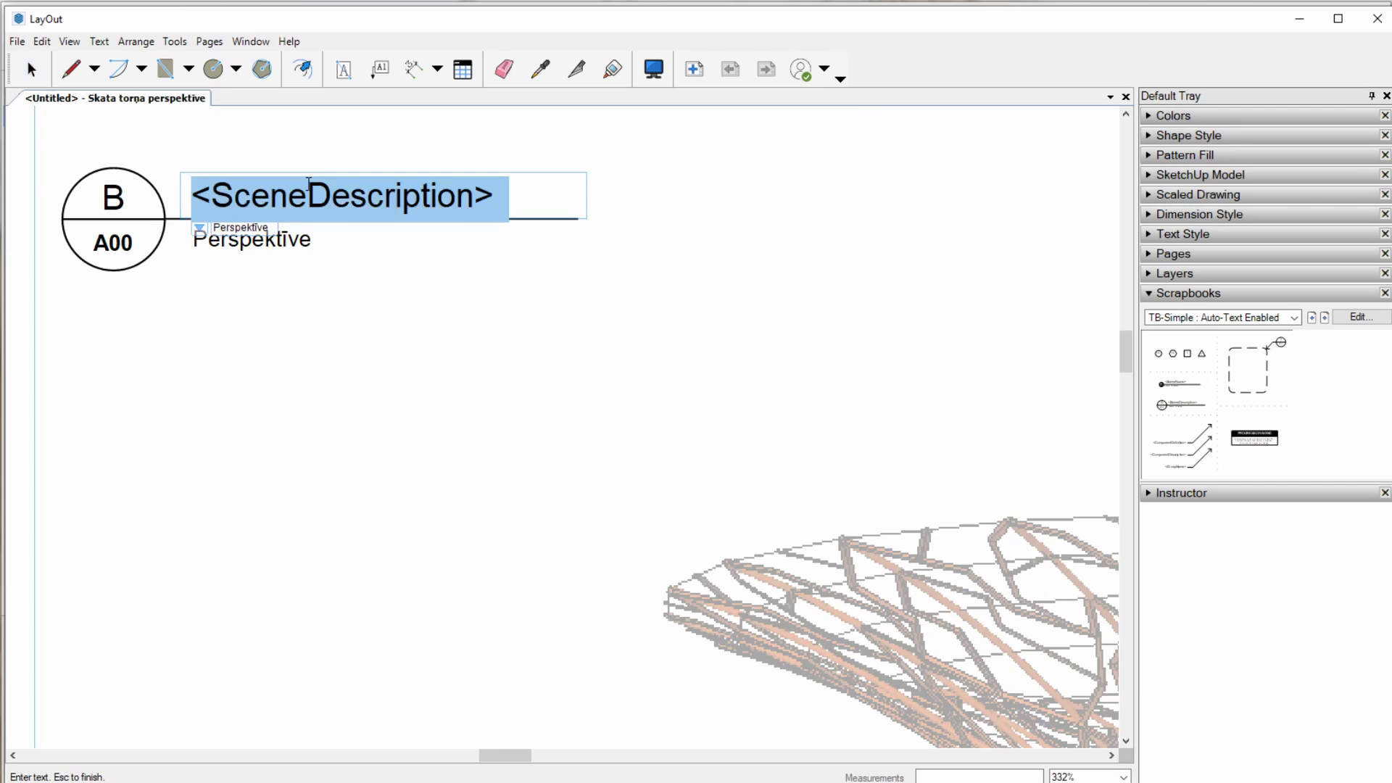
{"action": "left_click", "coordinate": [350, 196]}
{"action": "left_click_drag", "start_coordinate": [316, 196], "coordinate": [474, 196]}
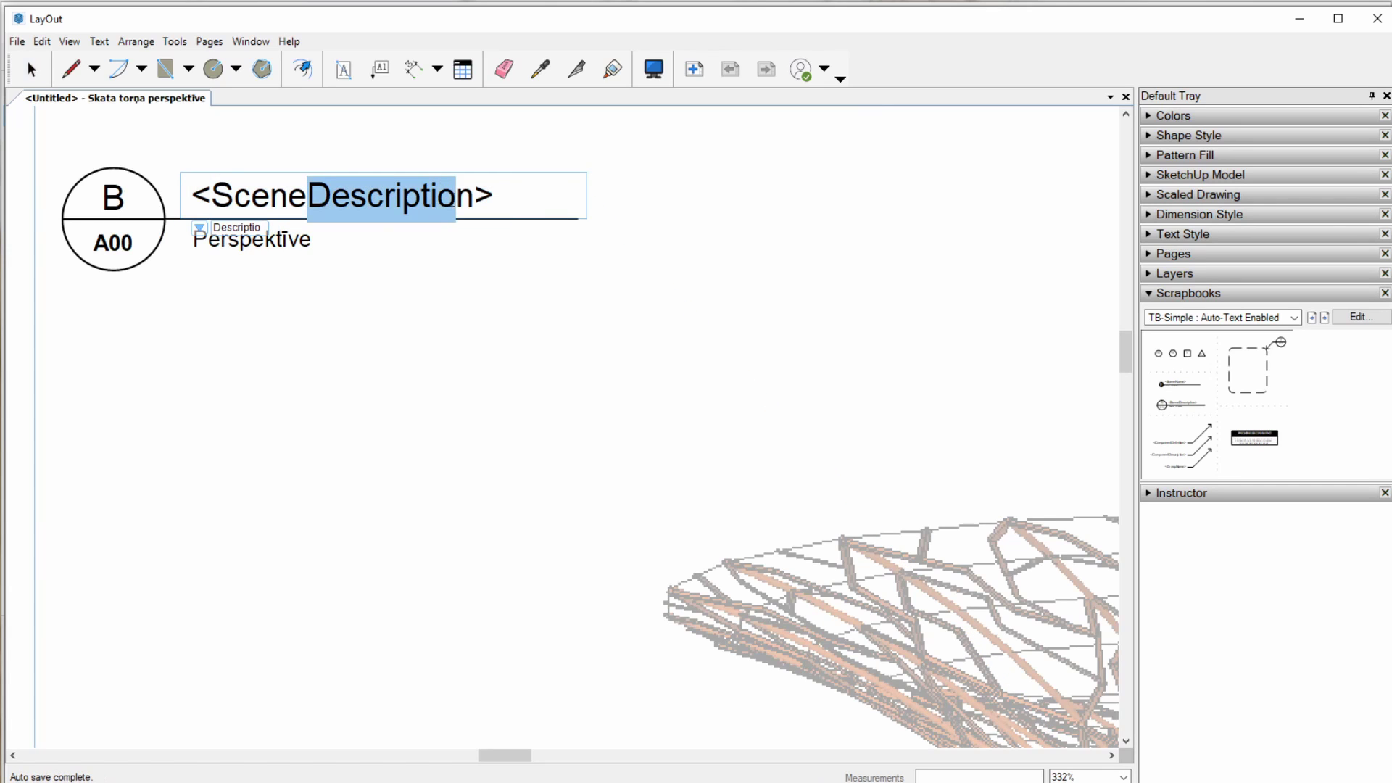
{"action": "type", "text": "Nam"}
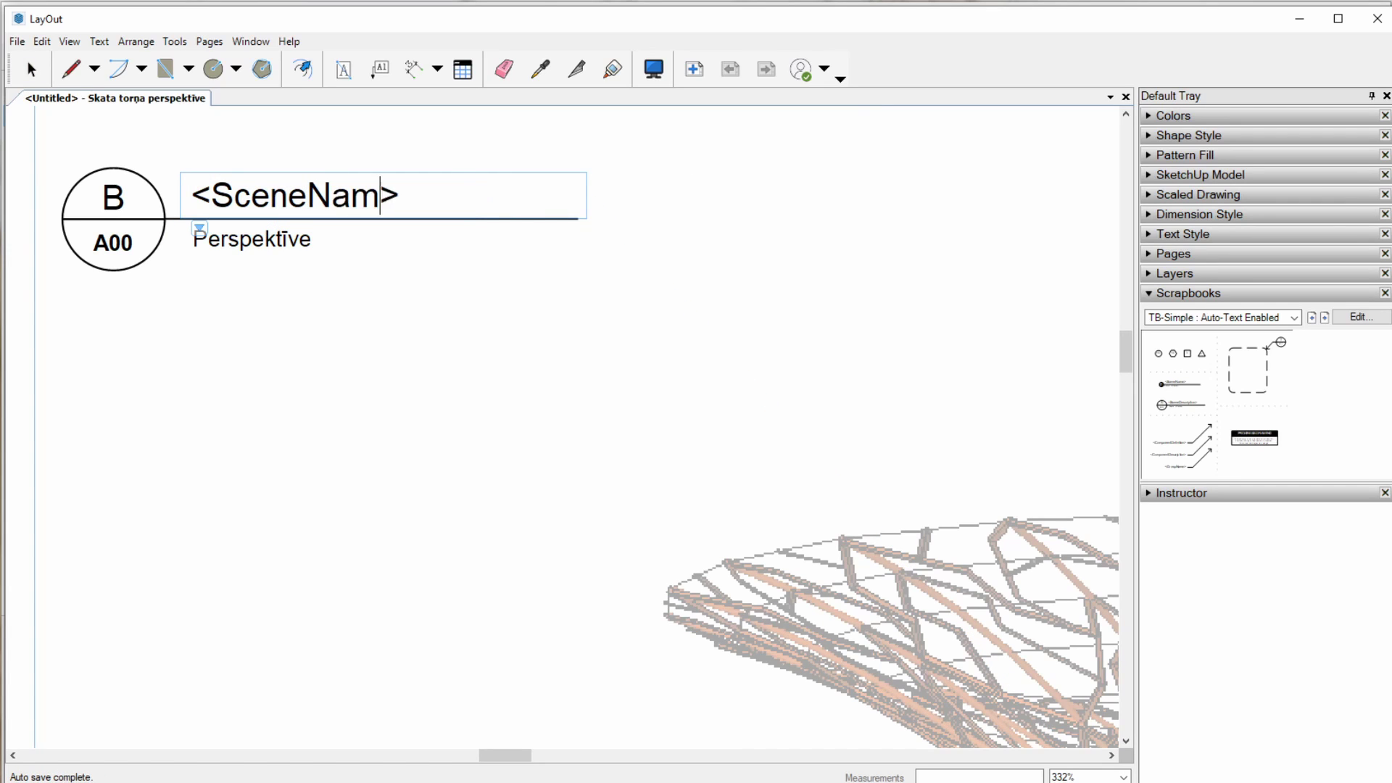
{"action": "type", "text": "e"}
{"action": "left_click", "coordinate": [749, 185]}
{"action": "scroll", "coordinate": [301, 270], "scroll_direction": "down", "scroll_amount": 3}
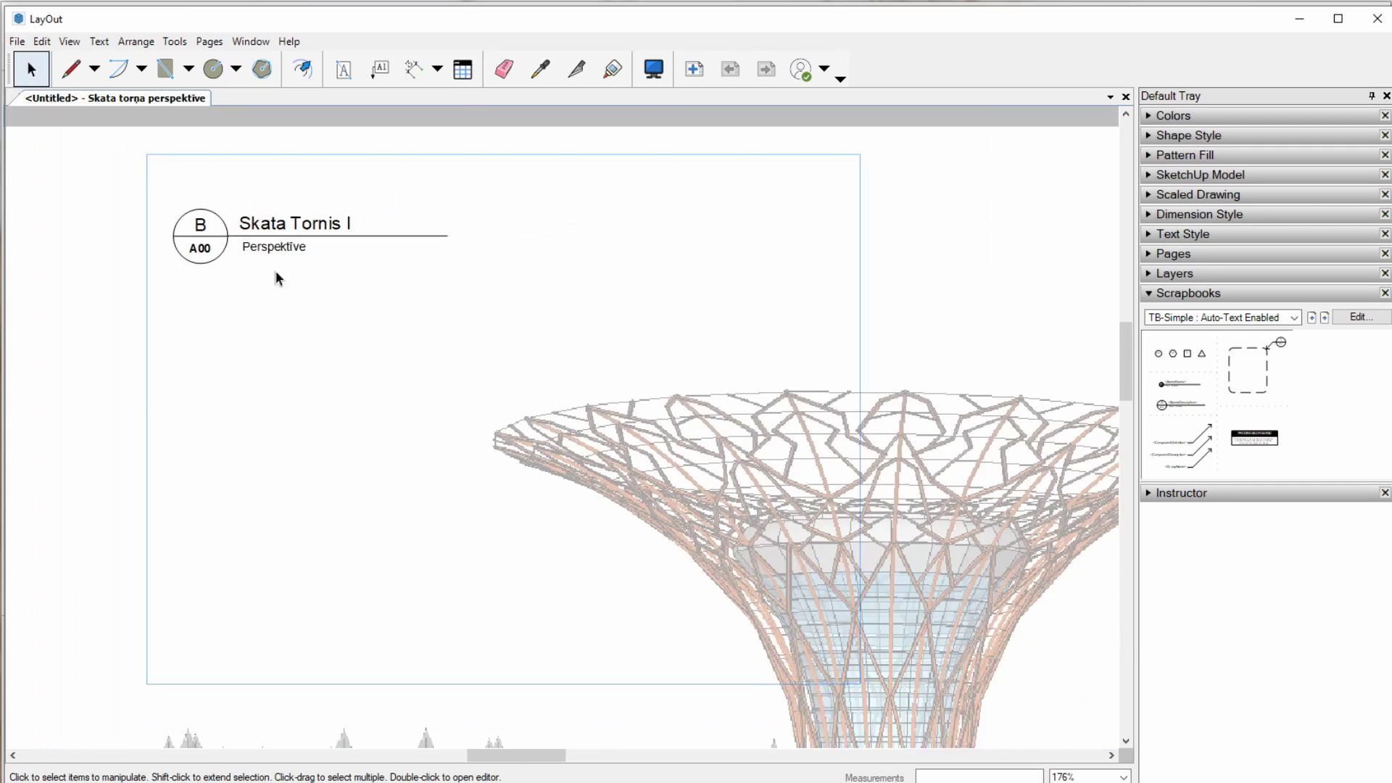
{"action": "scroll", "coordinate": [100, 280], "scroll_direction": "down", "scroll_amount": 3}
{"action": "scroll", "coordinate": [100, 279], "scroll_direction": "down", "scroll_amount": 3}
{"action": "middle_click_drag", "start_coordinate": [301, 364], "coordinate": [355, 234]}
- Zoom out to the full page, collapse Scrapbooks and expand the Pages panel
{"action": "scroll", "coordinate": [355, 235], "scroll_direction": "down", "scroll_amount": 2}
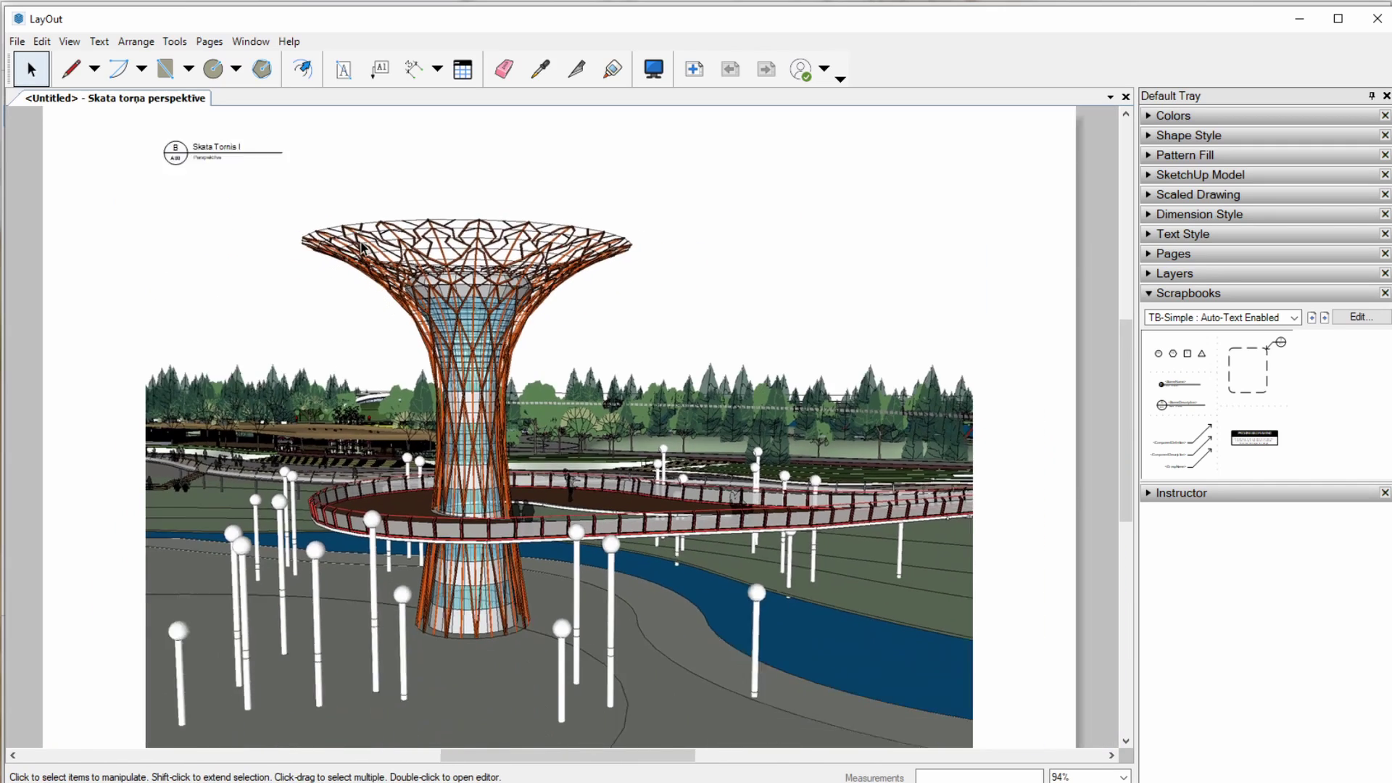
{"action": "scroll", "coordinate": [435, 246], "scroll_direction": "down", "scroll_amount": 1}
{"action": "middle_click_drag", "start_coordinate": [482, 255], "coordinate": [472, 244]}
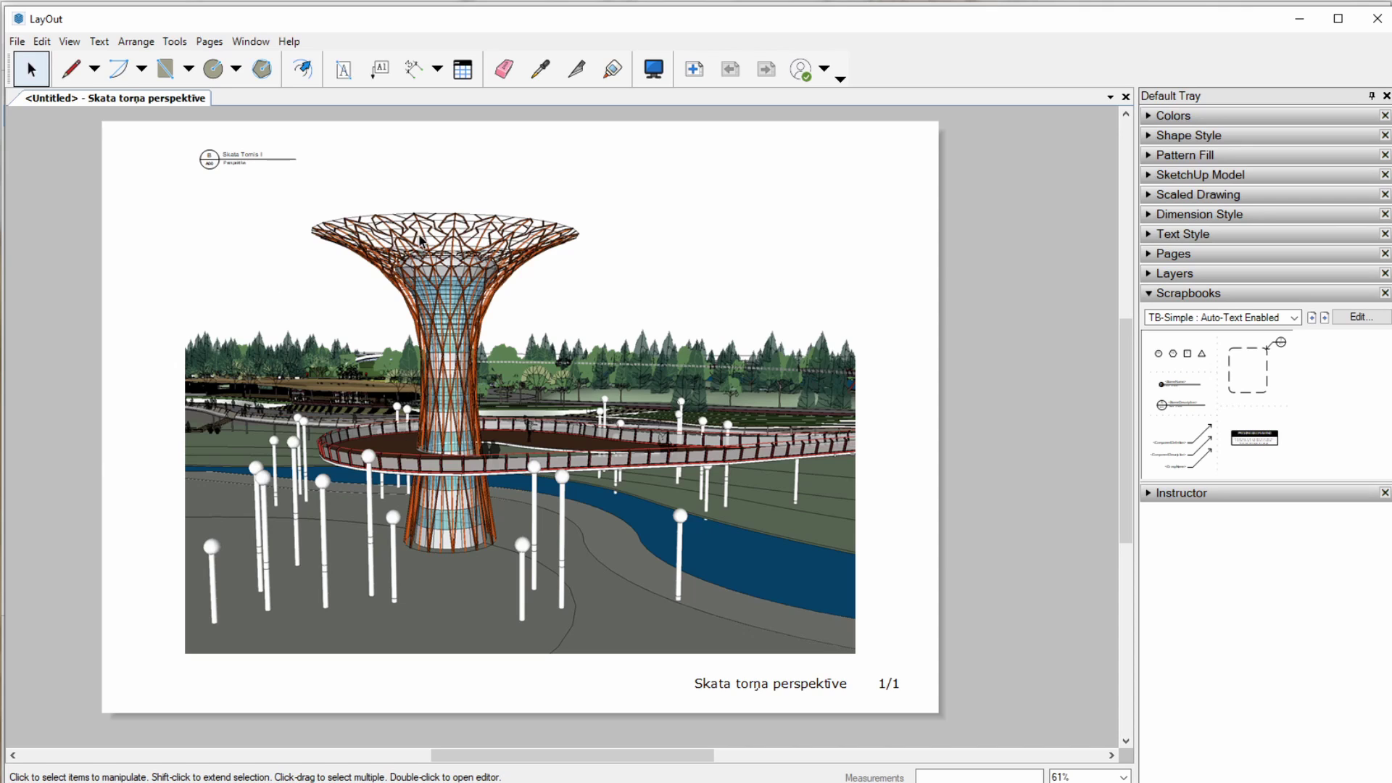
{"action": "scroll", "coordinate": [336, 210], "scroll_direction": "up", "scroll_amount": 1}
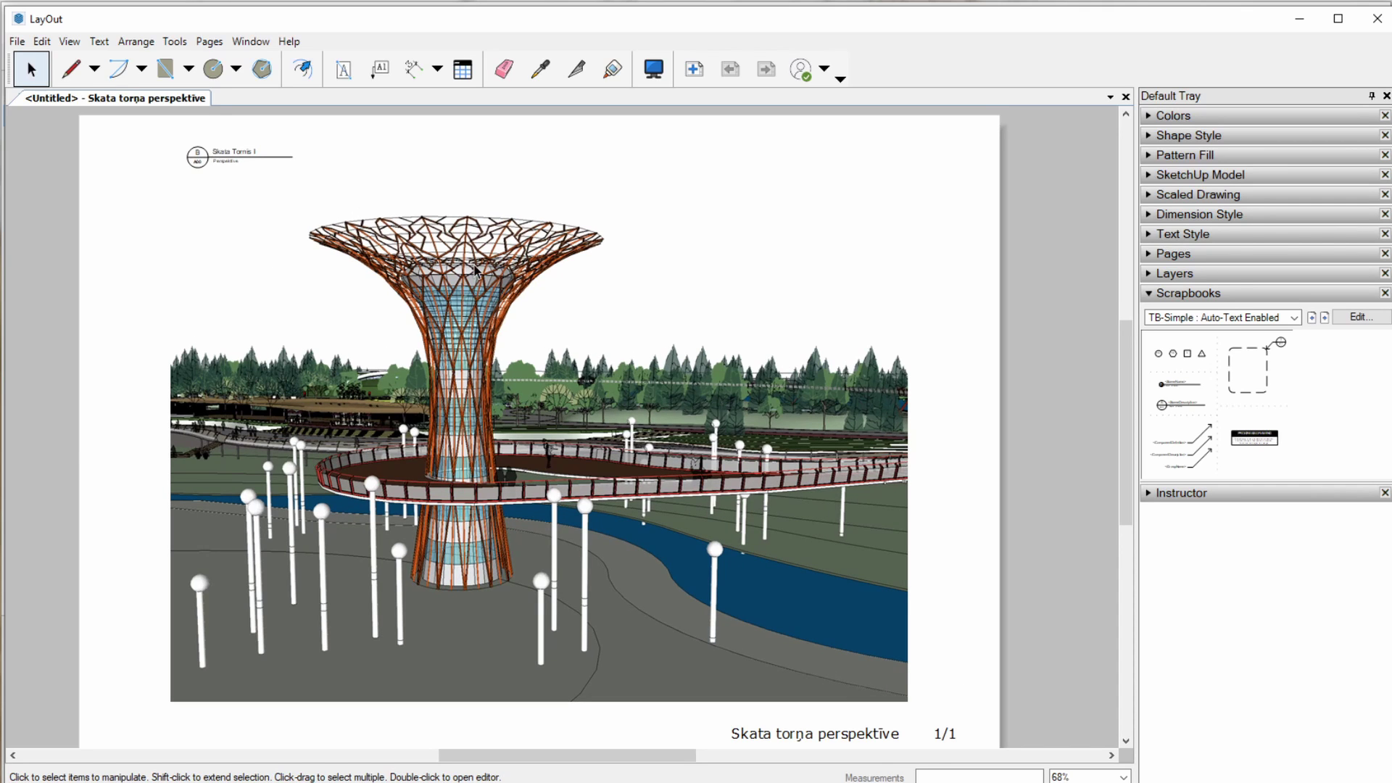
{"action": "scroll", "coordinate": [681, 444], "scroll_direction": "down", "scroll_amount": 1}
{"action": "middle_click_drag", "start_coordinate": [681, 428], "coordinate": [675, 430]}
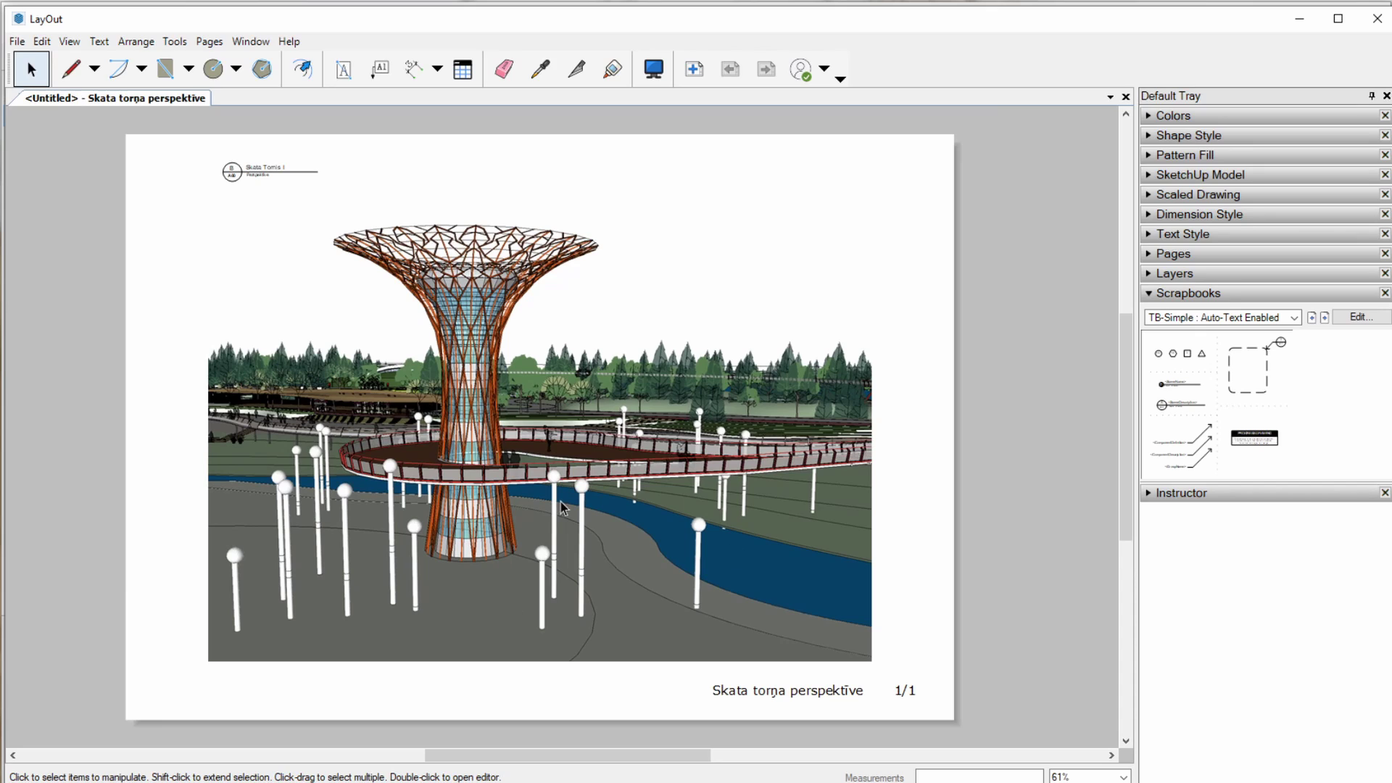
{"action": "left_click", "coordinate": [1175, 293]}
{"action": "left_click", "coordinate": [1178, 257]}
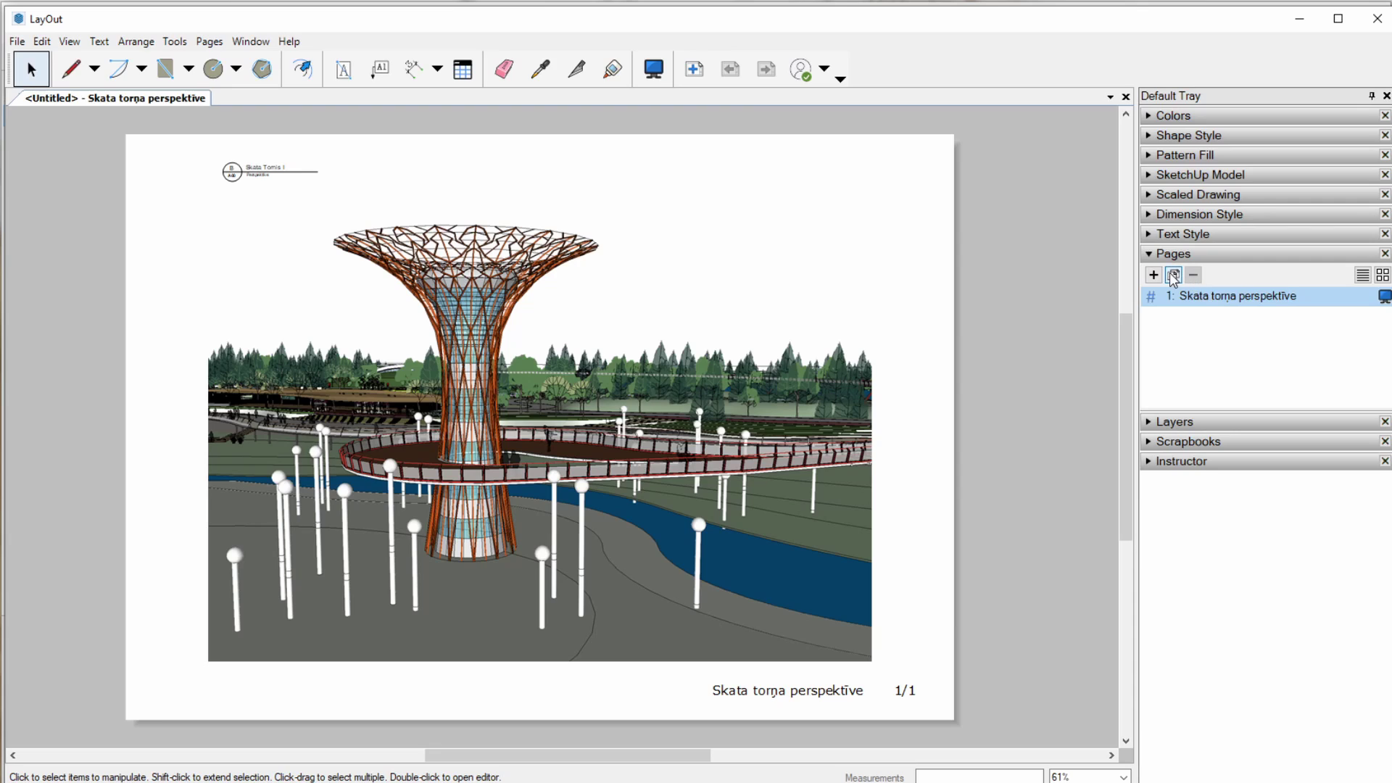
- Duplicate page 1 and name the new page 'Skata torņa pamati'
{"action": "left_click", "coordinate": [1175, 276]}
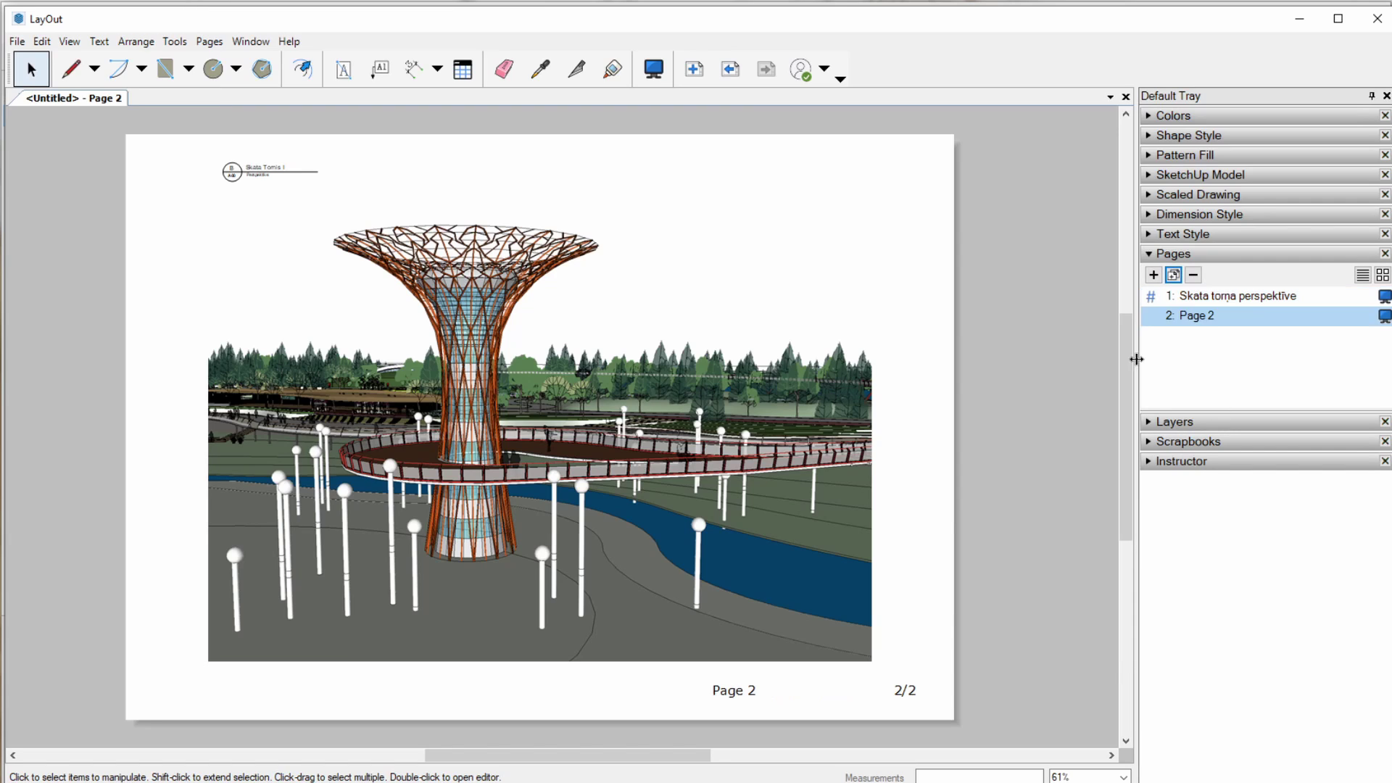
{"action": "double_click", "coordinate": [1211, 321]}
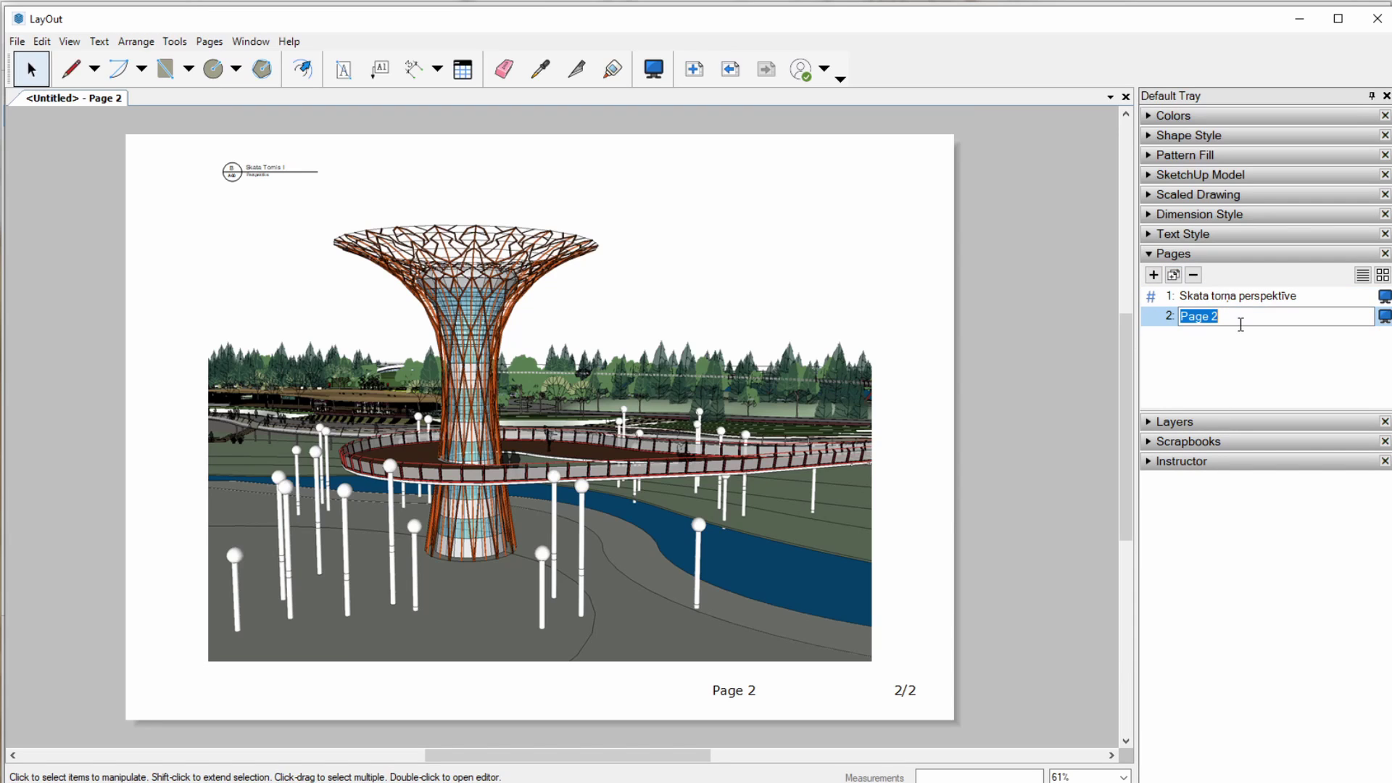
{"action": "type", "text": "Skata torņa pamati"}
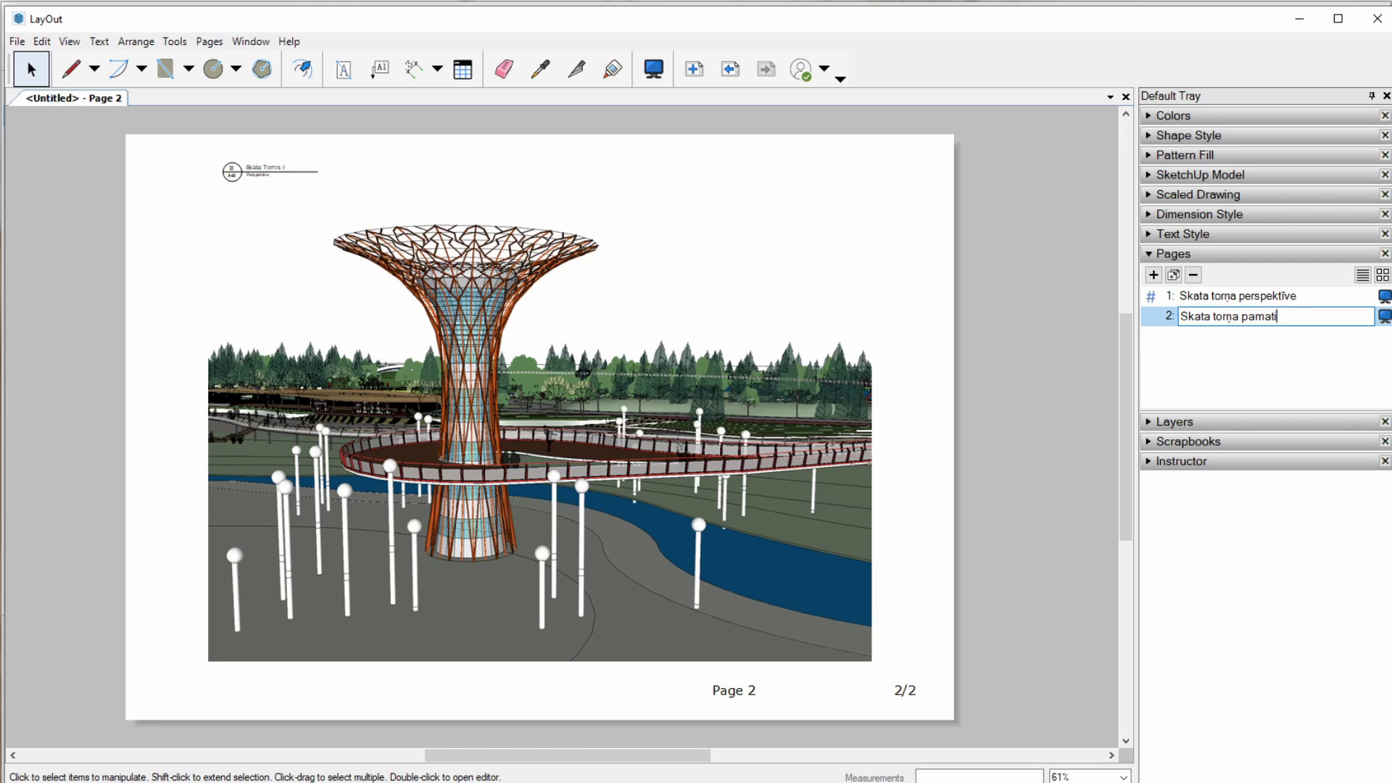
{"action": "key", "text": "Return"}
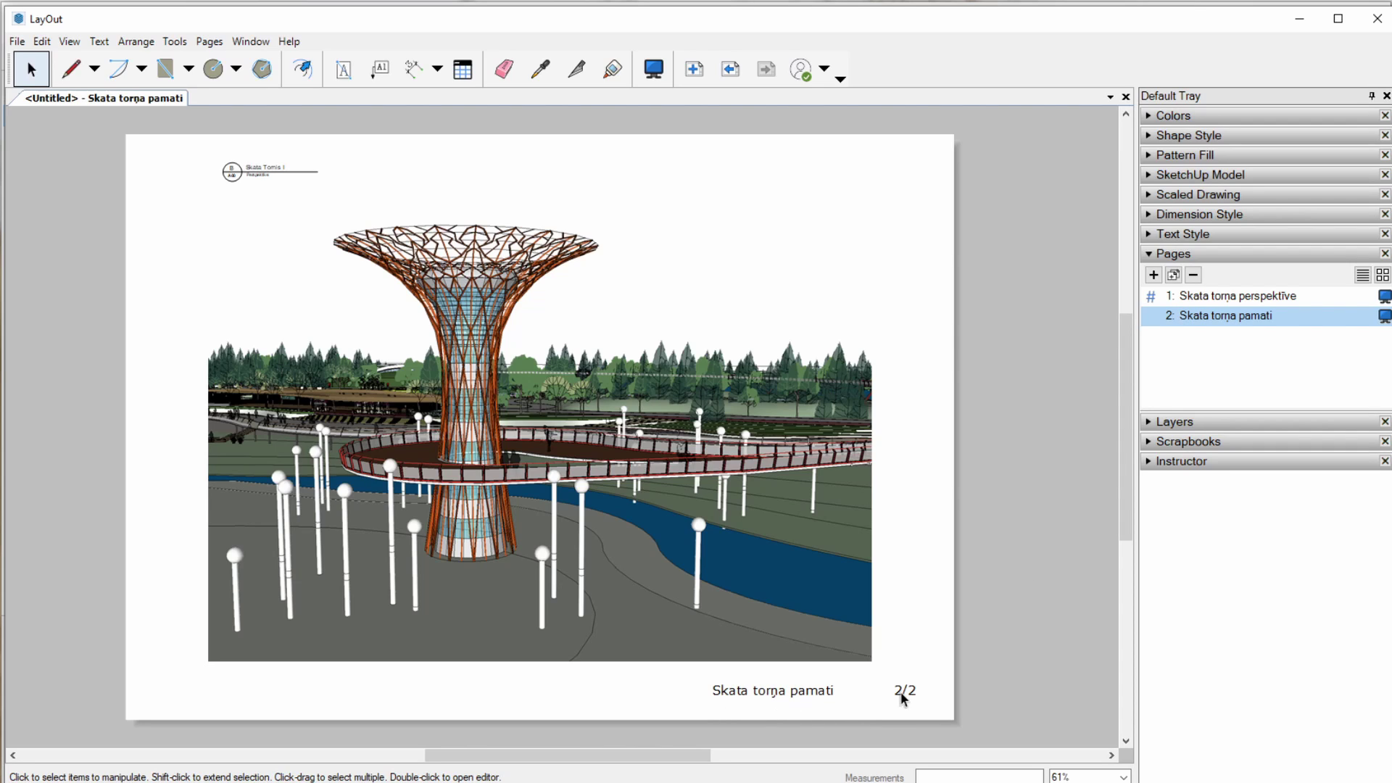
{"action": "left_click", "coordinate": [730, 69]}
- Return to page 2 and bring its tower viewport into view
{"action": "scroll", "coordinate": [892, 551], "scroll_direction": "up", "scroll_amount": 1}
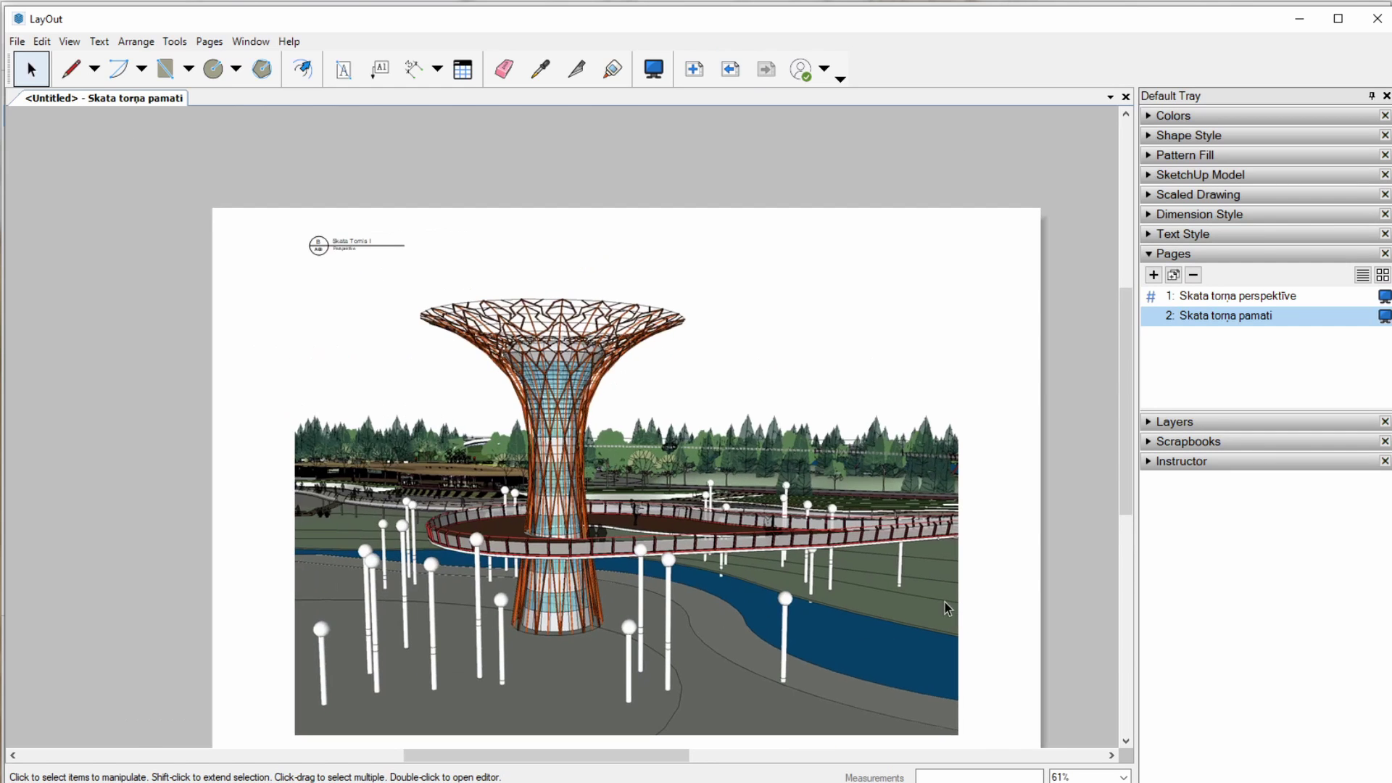
{"action": "scroll", "coordinate": [359, 249], "scroll_direction": "up", "scroll_amount": 2}
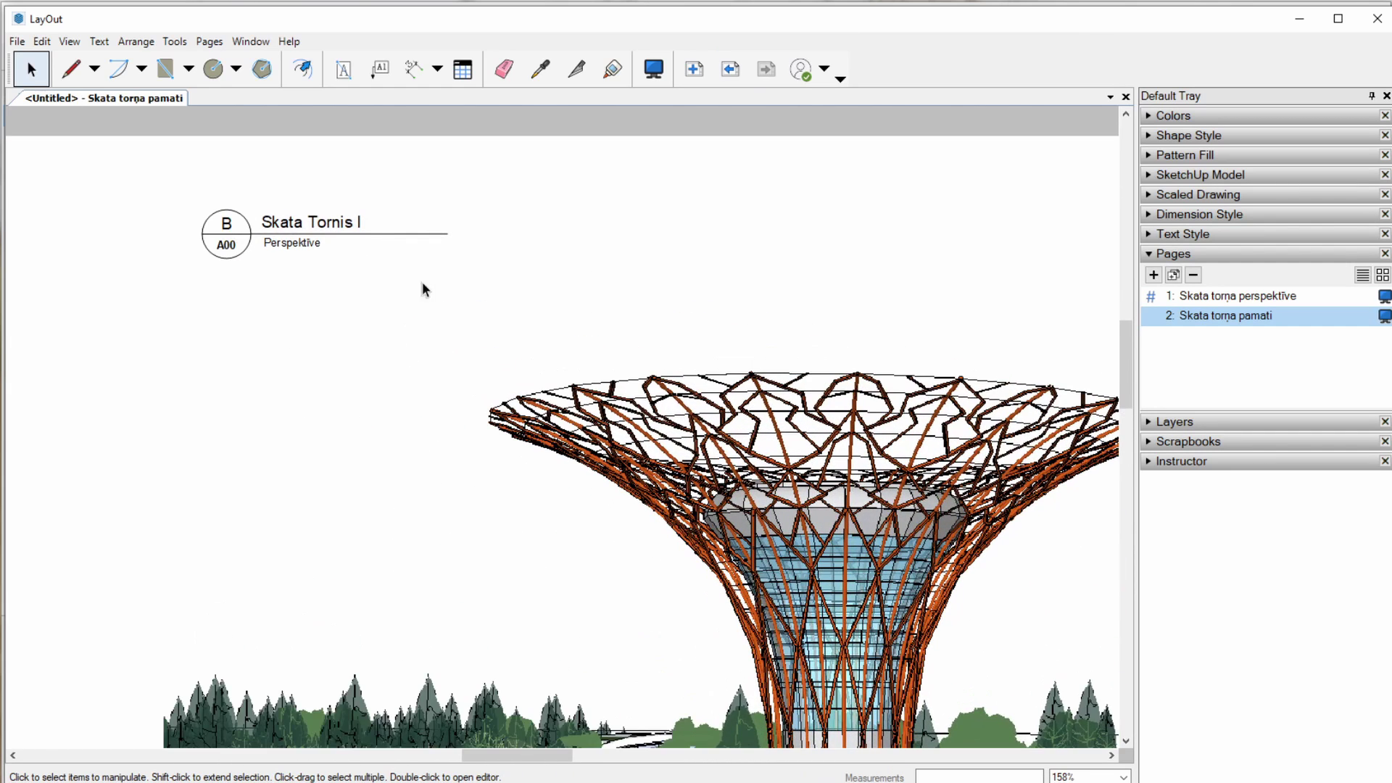
{"action": "scroll", "coordinate": [356, 239], "scroll_direction": "up", "scroll_amount": 2}
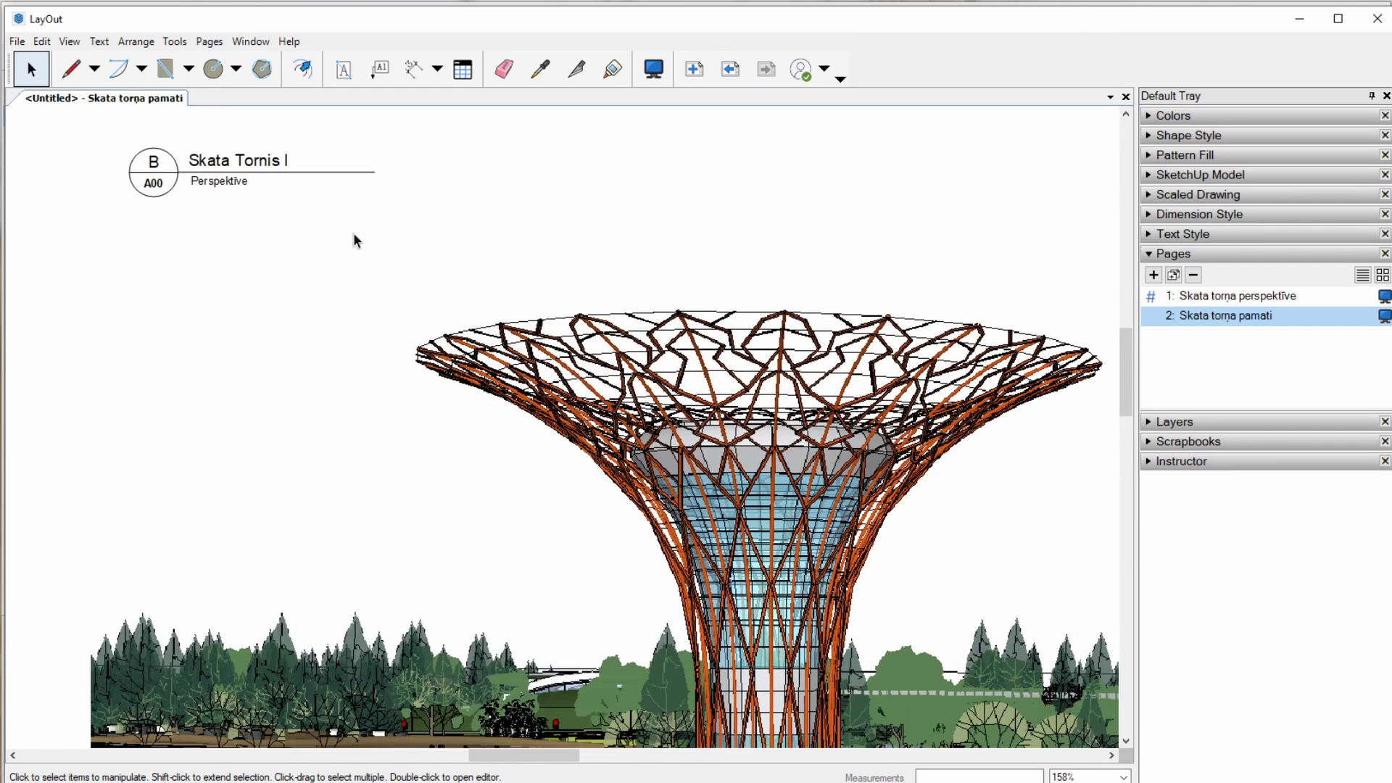
{"action": "left_click", "coordinate": [730, 74]}
{"action": "left_click", "coordinate": [756, 74]}
{"action": "scroll", "coordinate": [454, 301], "scroll_direction": "down", "scroll_amount": 3}
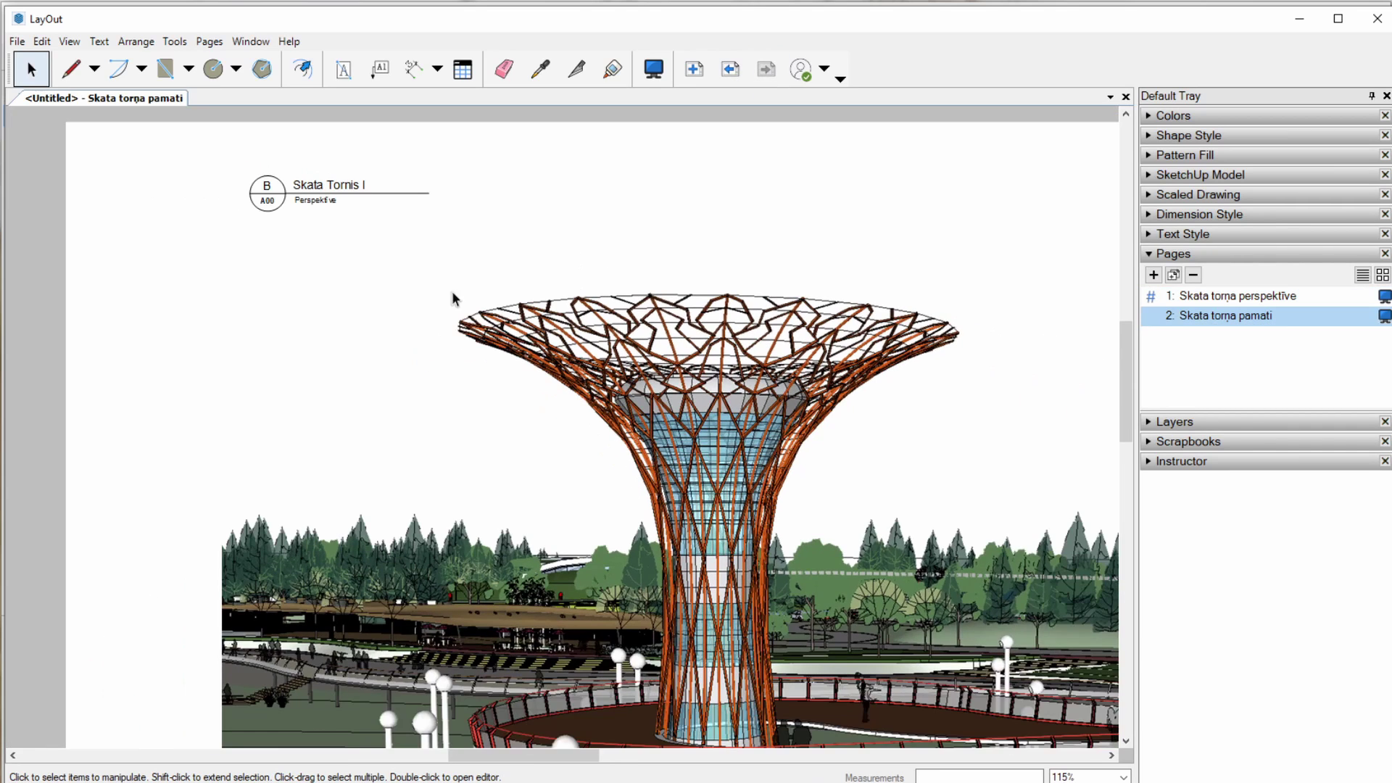
{"action": "scroll", "coordinate": [345, 186], "scroll_direction": "up", "scroll_amount": 2}
{"action": "scroll", "coordinate": [444, 258], "scroll_direction": "down", "scroll_amount": 1}
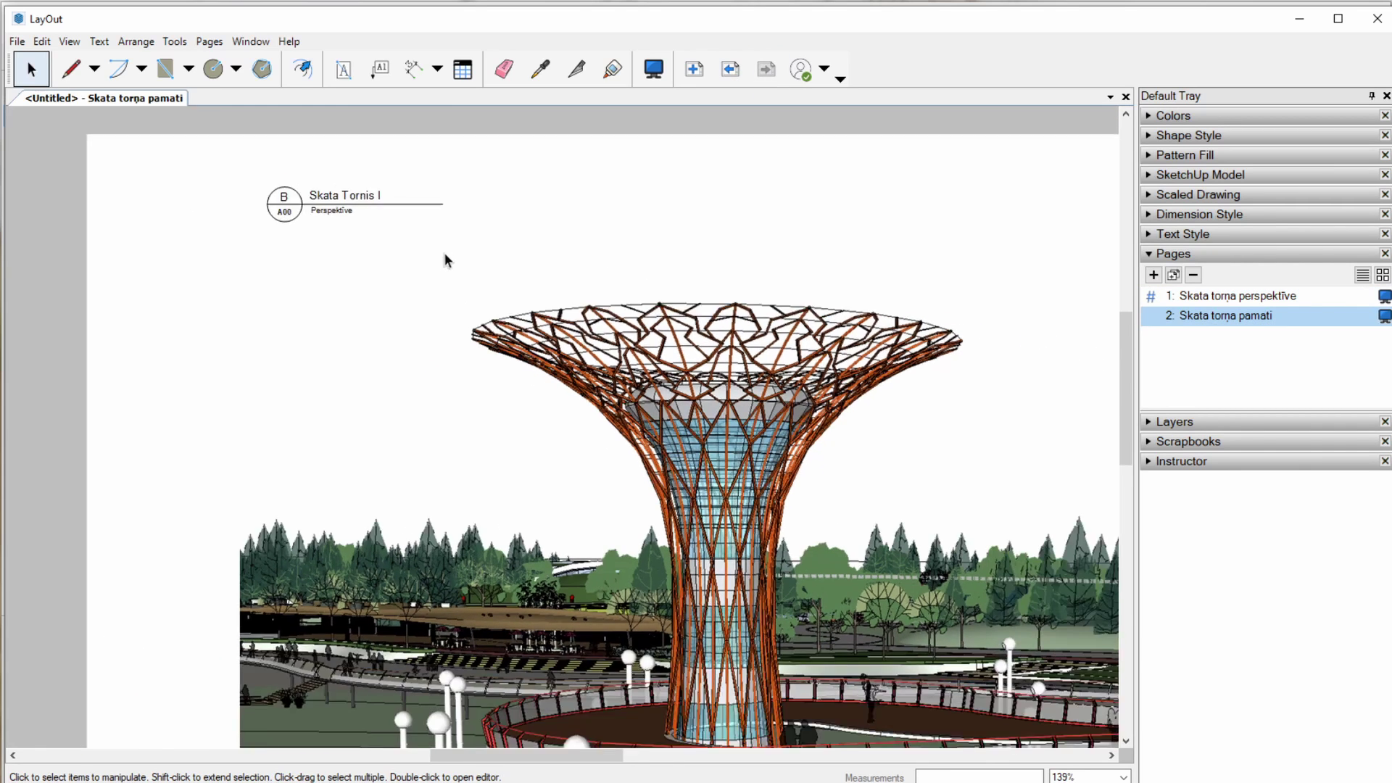
{"action": "scroll", "coordinate": [444, 257], "scroll_direction": "down", "scroll_amount": 1}
{"action": "scroll", "coordinate": [548, 257], "scroll_direction": "down", "scroll_amount": 1}
{"action": "scroll", "coordinate": [548, 255], "scroll_direction": "down", "scroll_amount": 1}
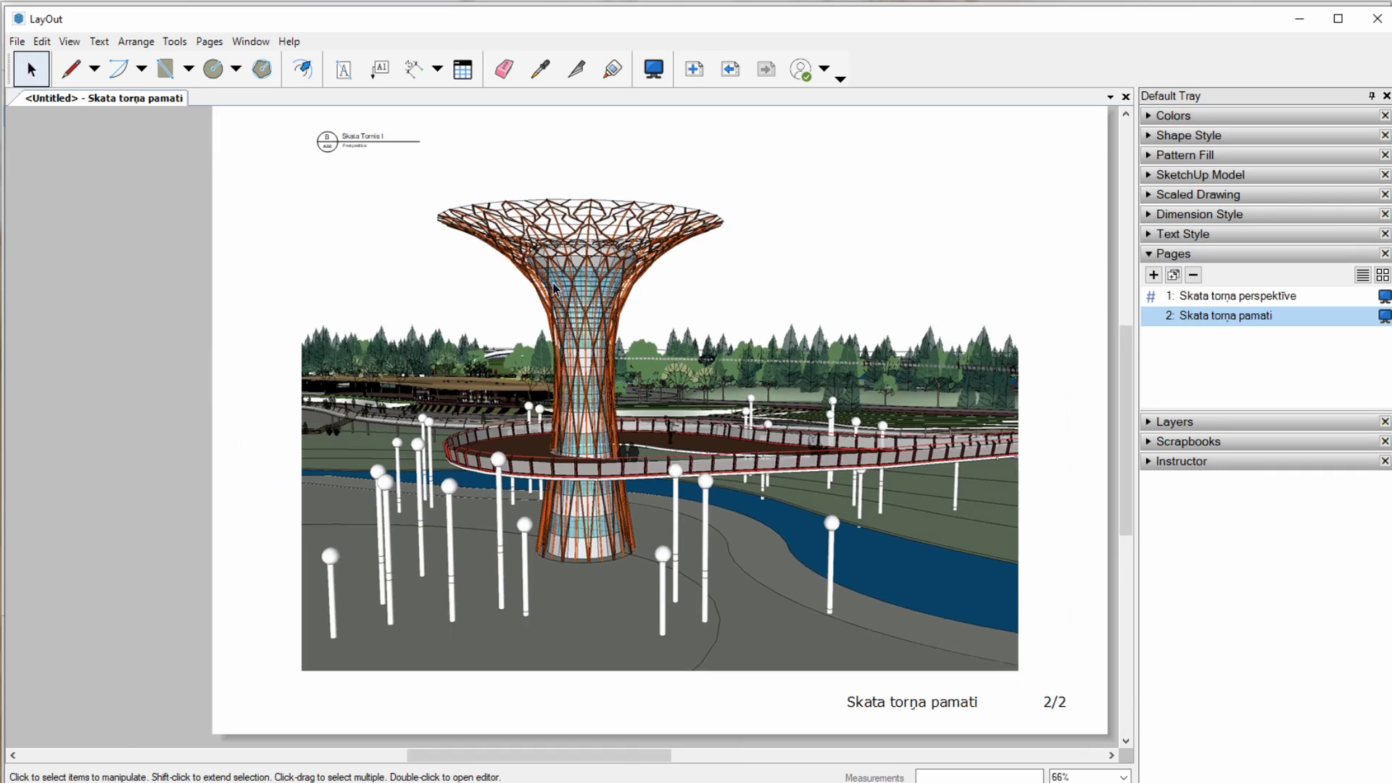
- Switch page 2's viewport to the tower foundation scene showing the base and red column
{"action": "right_click", "coordinate": [554, 253]}
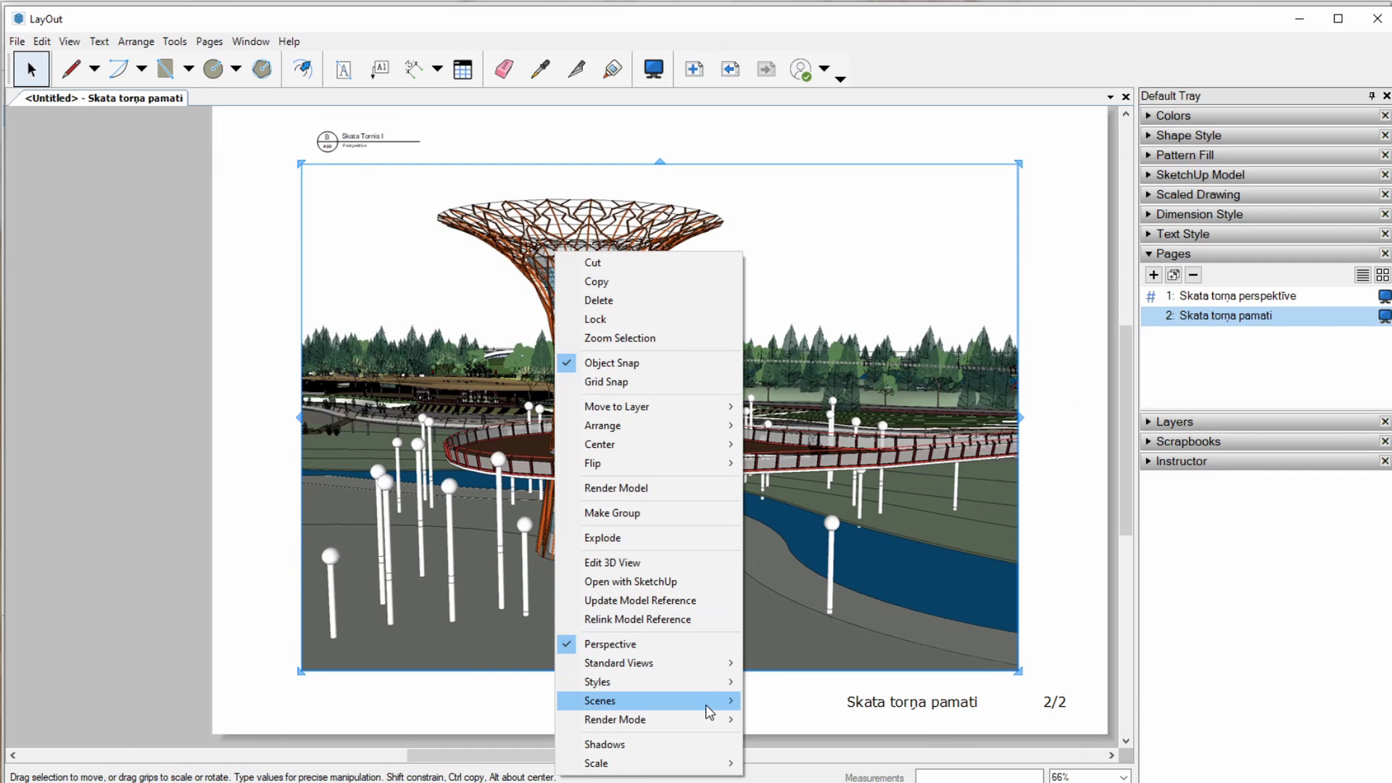
{"action": "mouse_move", "coordinate": [599, 700]}
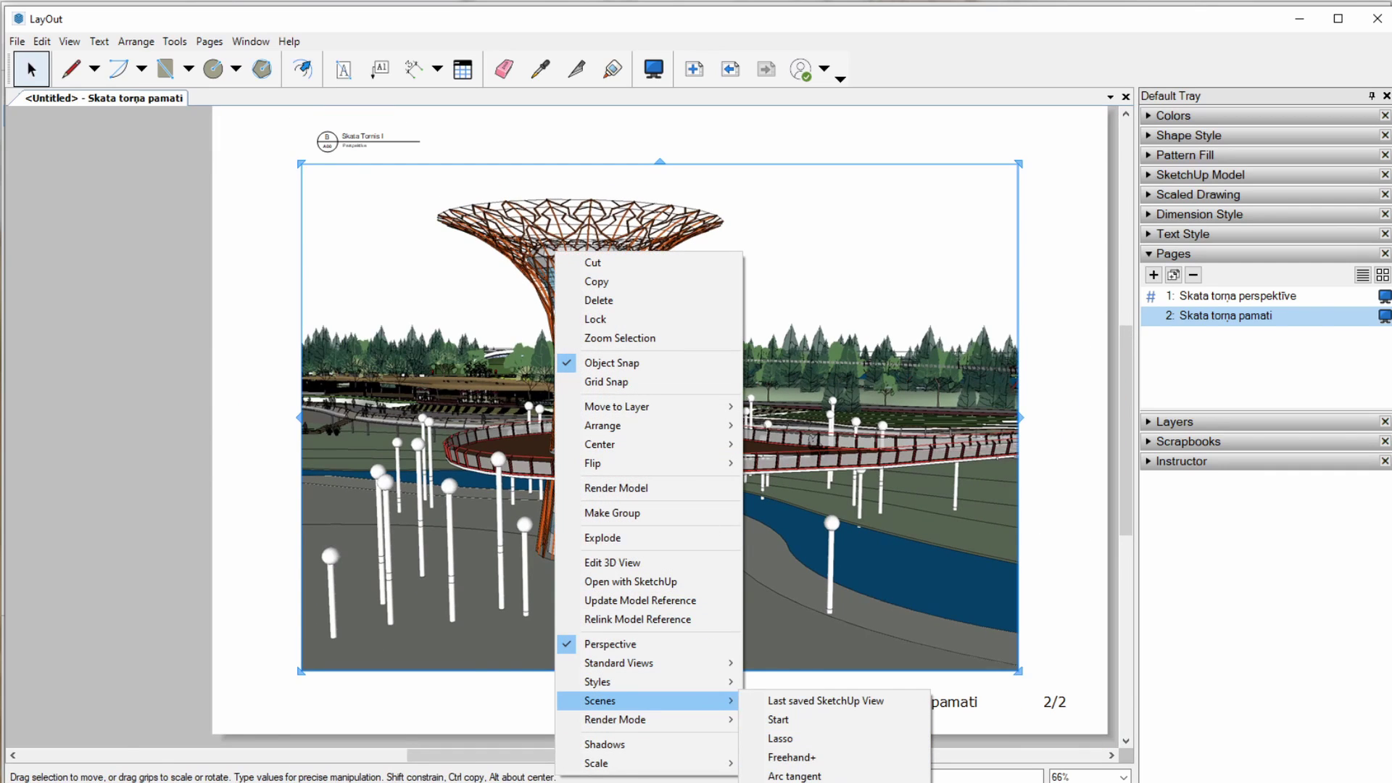
{"action": "left_click", "coordinate": [804, 678]}
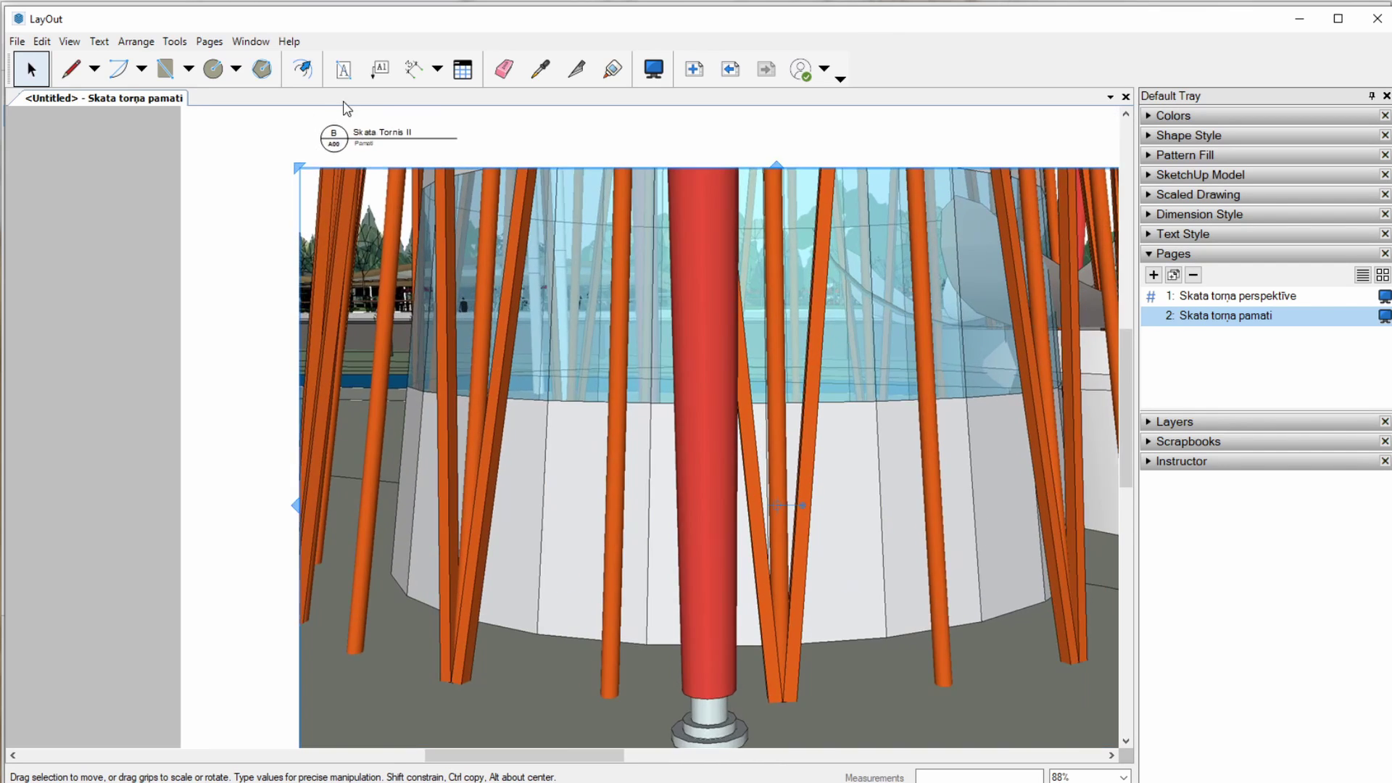
{"action": "scroll", "coordinate": [343, 102], "scroll_direction": "up", "scroll_amount": 1}
{"action": "scroll", "coordinate": [403, 128], "scroll_direction": "up", "scroll_amount": 2}
{"action": "middle_click_drag", "start_coordinate": [407, 194], "coordinate": [394, 206]}
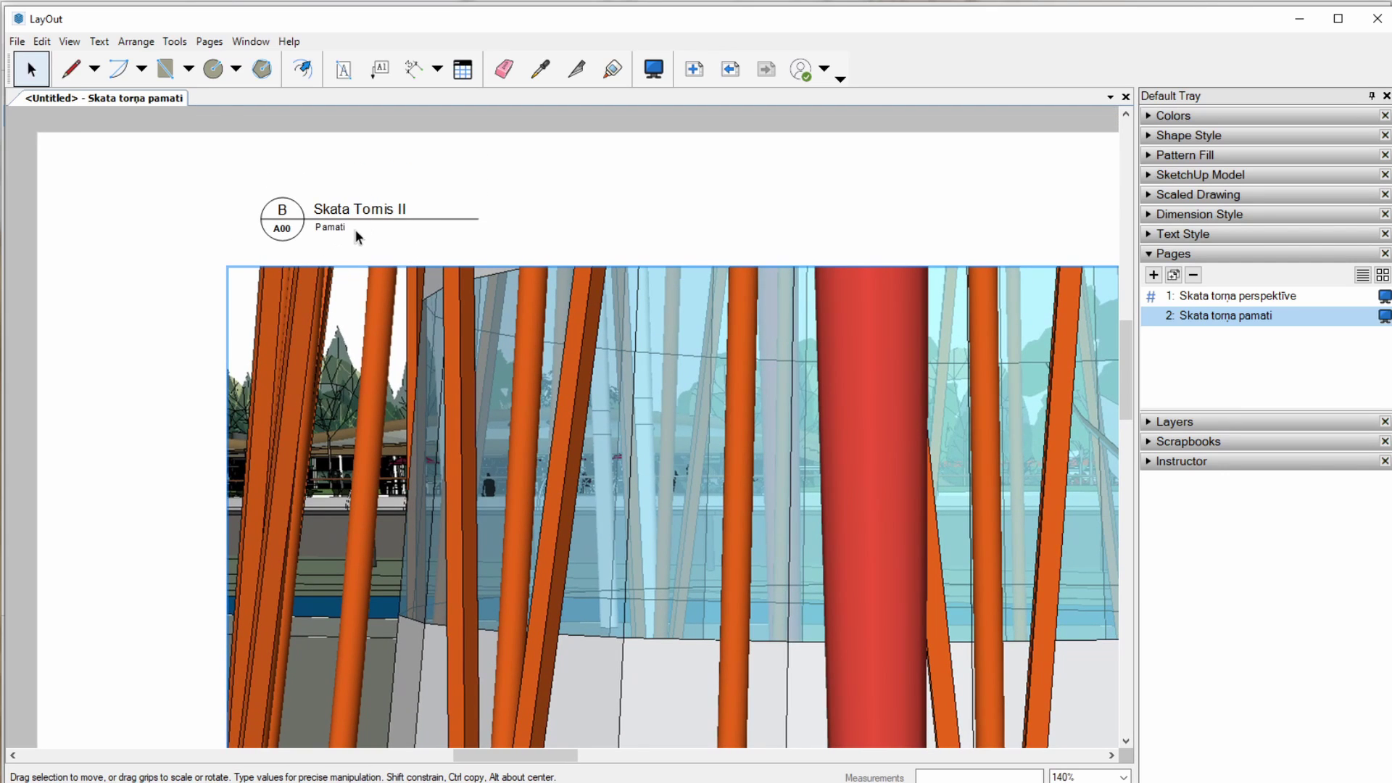
{"action": "scroll", "coordinate": [355, 228], "scroll_direction": "down", "scroll_amount": 2}
{"action": "scroll", "coordinate": [267, 215], "scroll_direction": "down", "scroll_amount": 1}
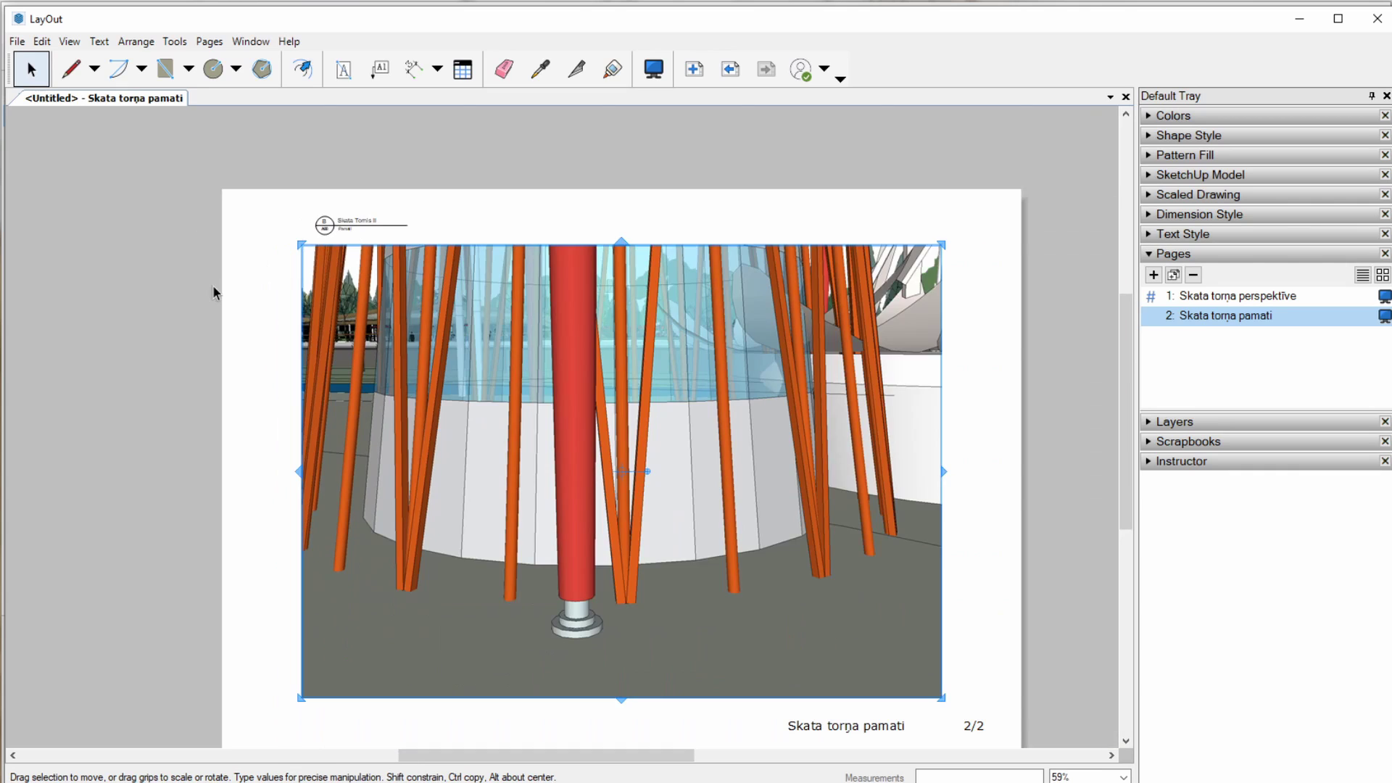
{"action": "scroll", "coordinate": [213, 292], "scroll_direction": "down", "scroll_amount": 1}
{"action": "left_click", "coordinate": [213, 292]}
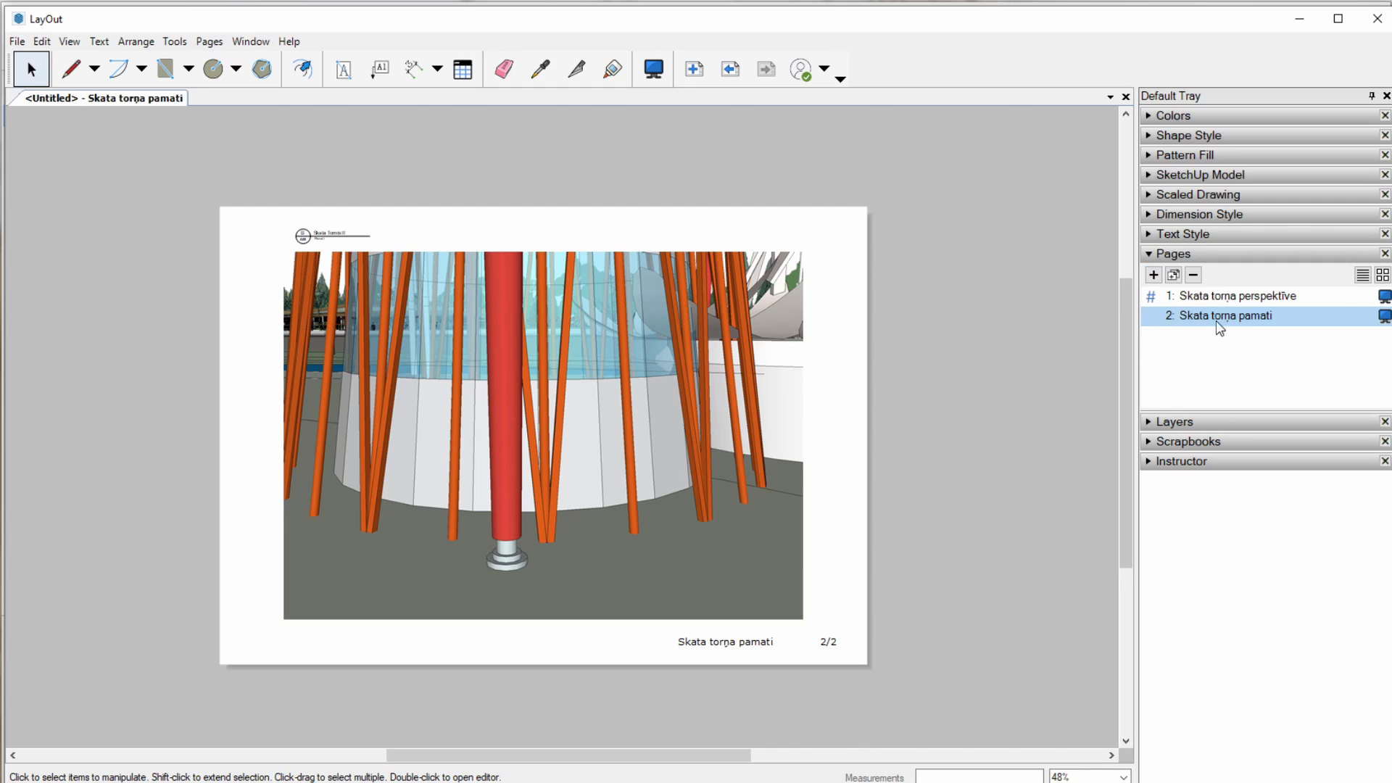
- Duplicate page 2 and rename the new page 3 'Skata tornis plānā'
{"action": "left_click", "coordinate": [1174, 276]}
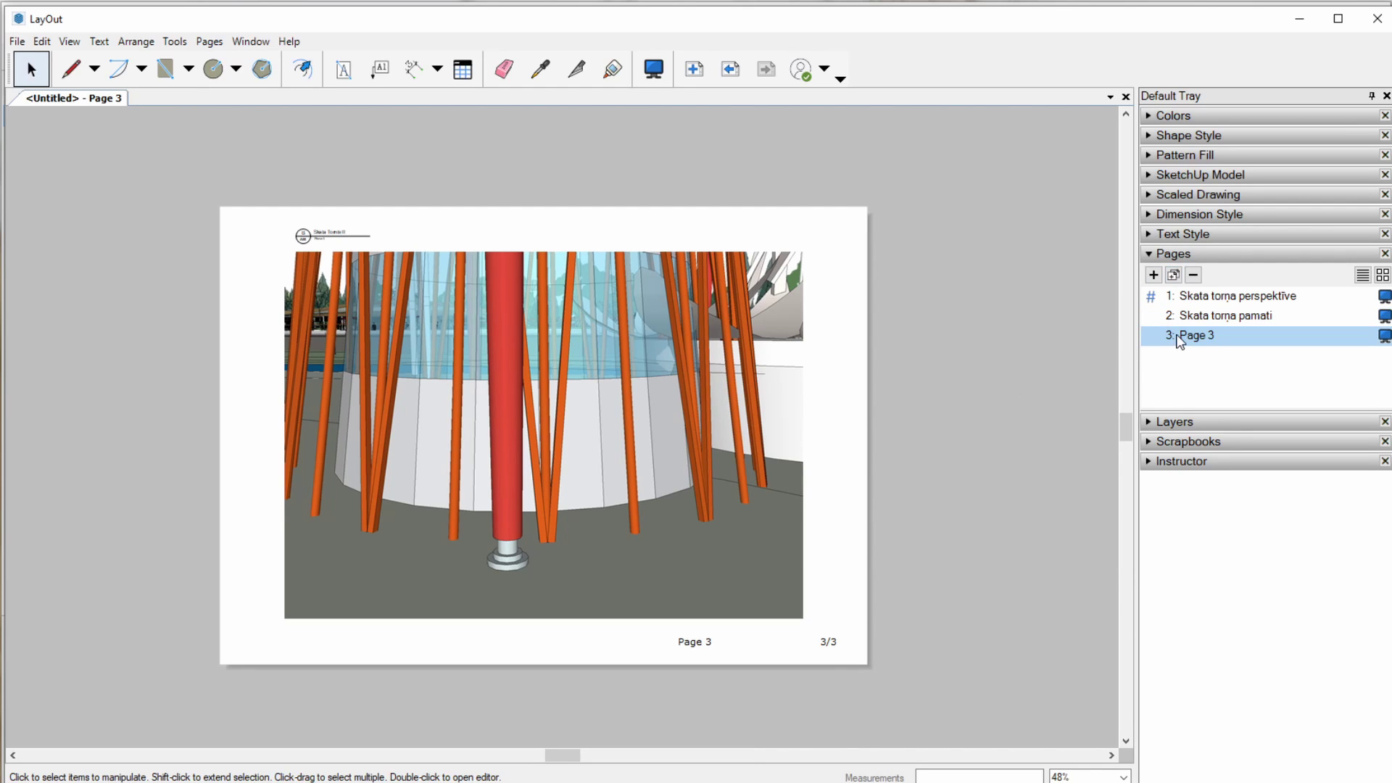
{"action": "double_click", "coordinate": [1210, 337]}
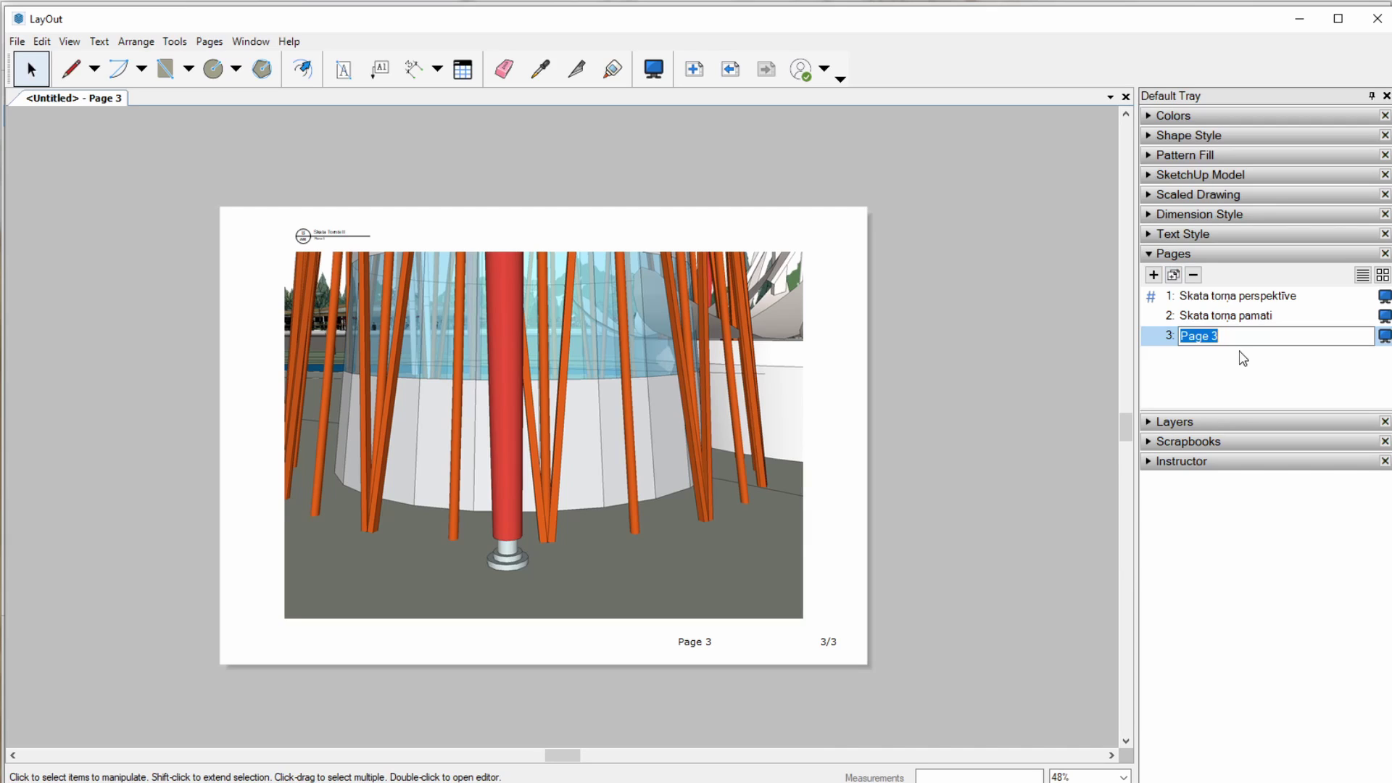
{"action": "type", "text": "Skata tornis plānā"}
{"action": "key", "text": "Return"}
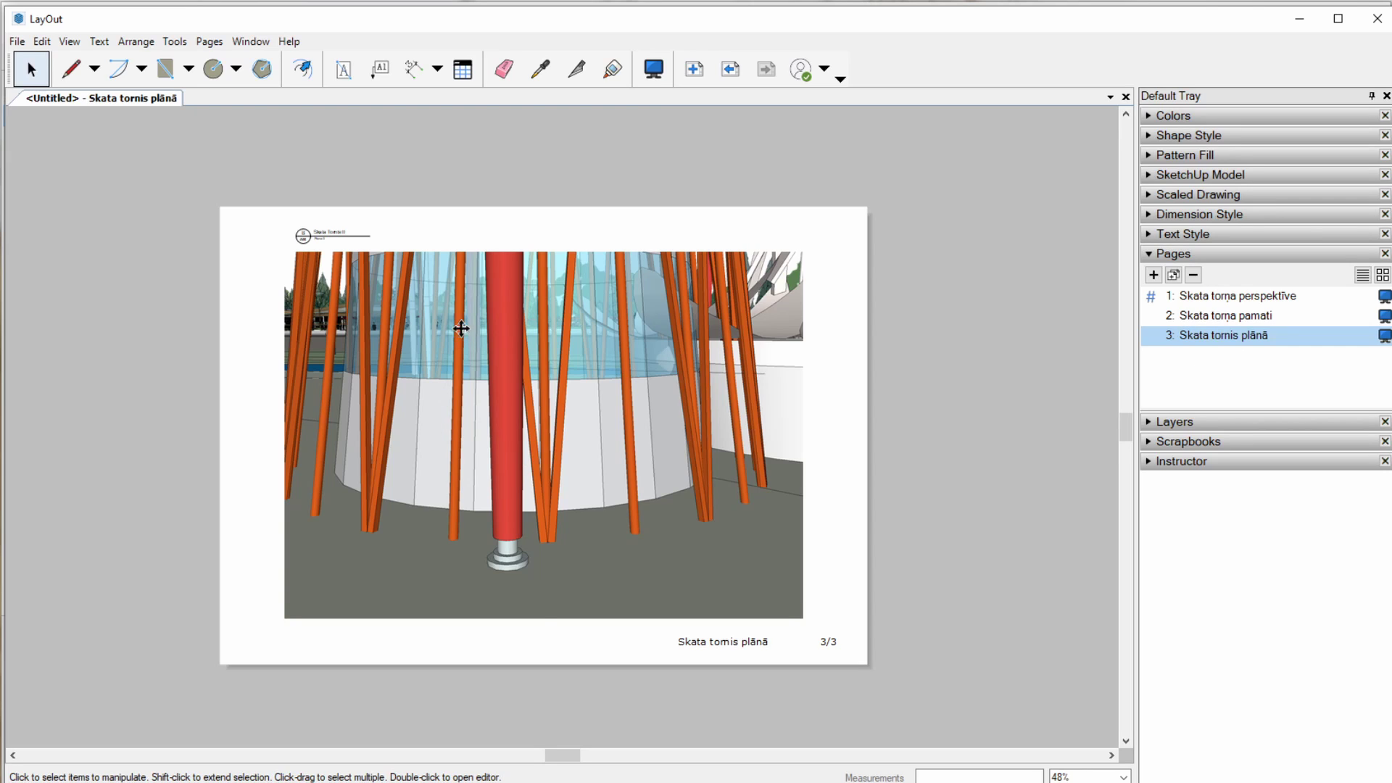
{"action": "left_click", "coordinate": [551, 357]}
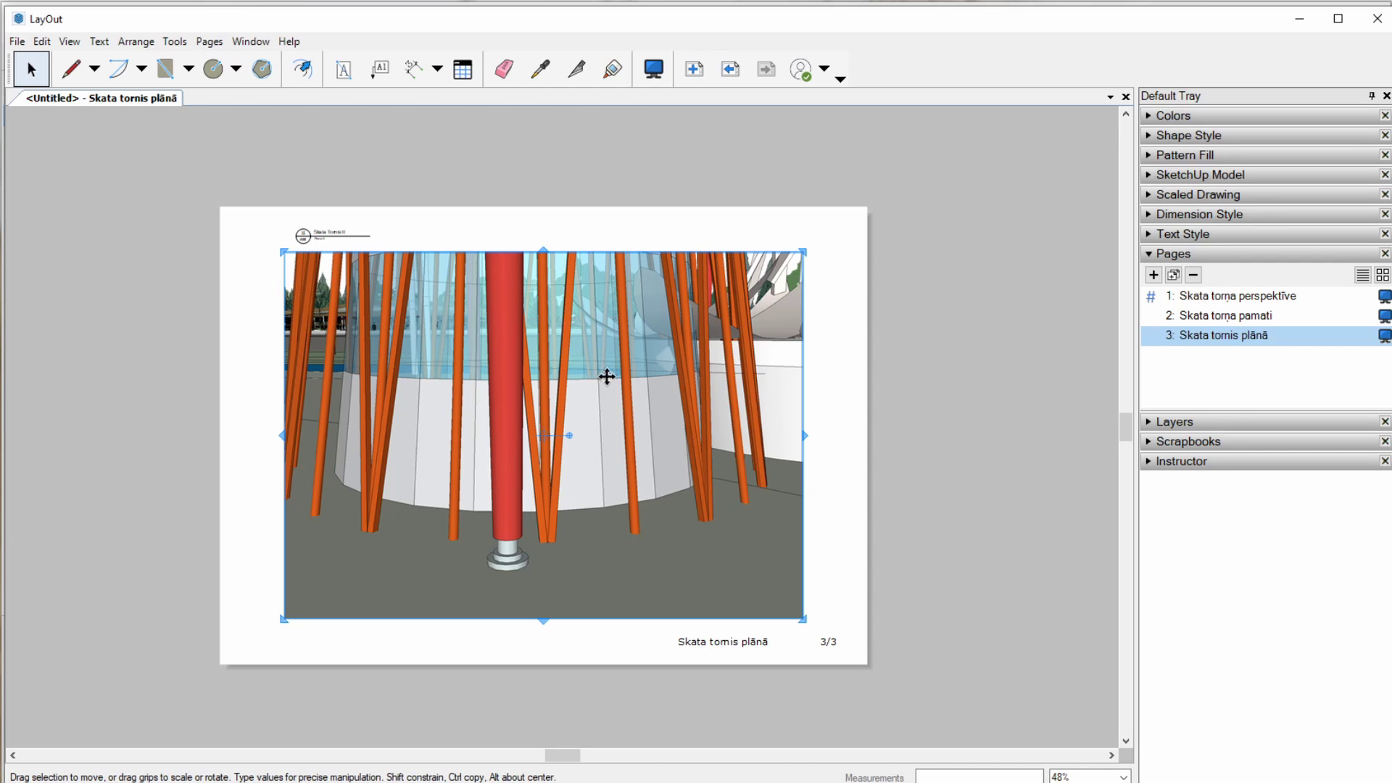
- Turn off perspective and set the page 3 viewport to the Top standard view
{"action": "right_click", "coordinate": [541, 317]}
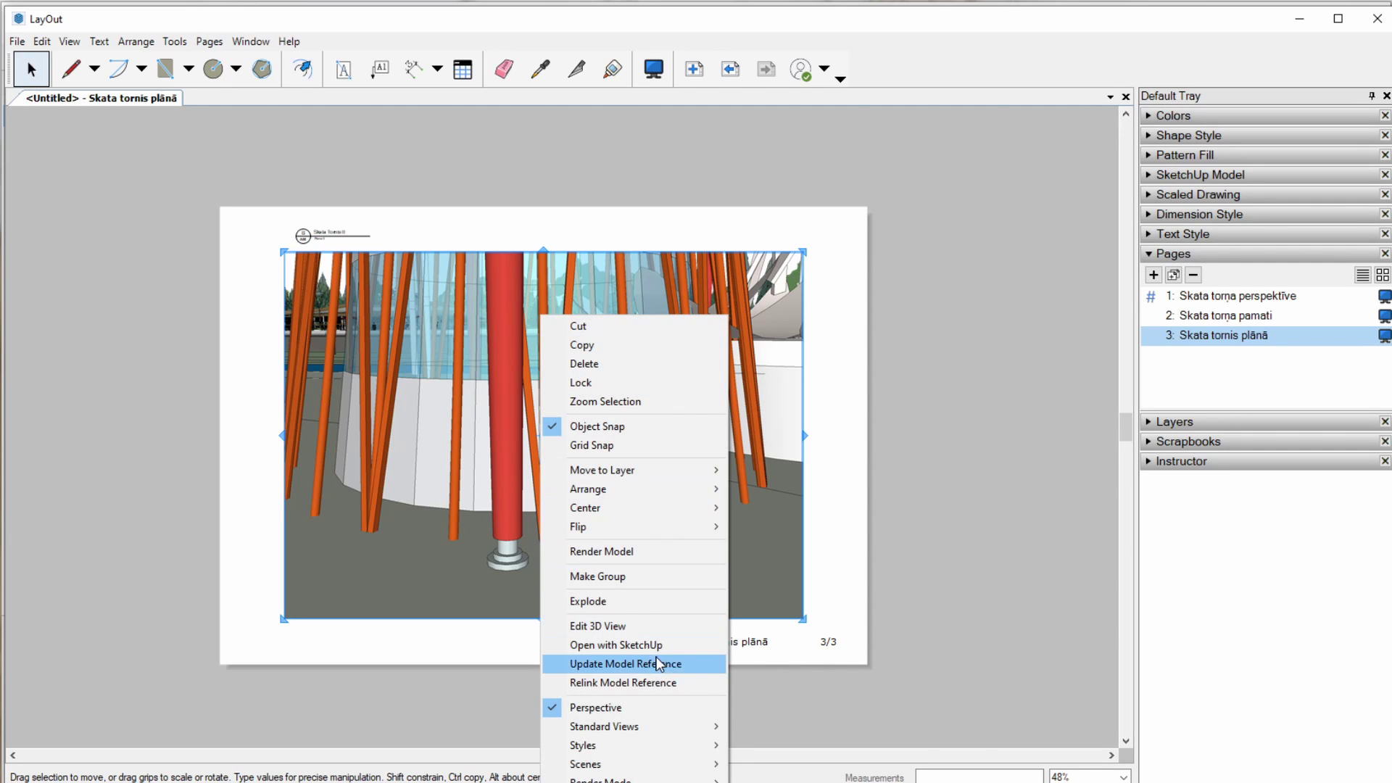
{"action": "left_click", "coordinate": [634, 708]}
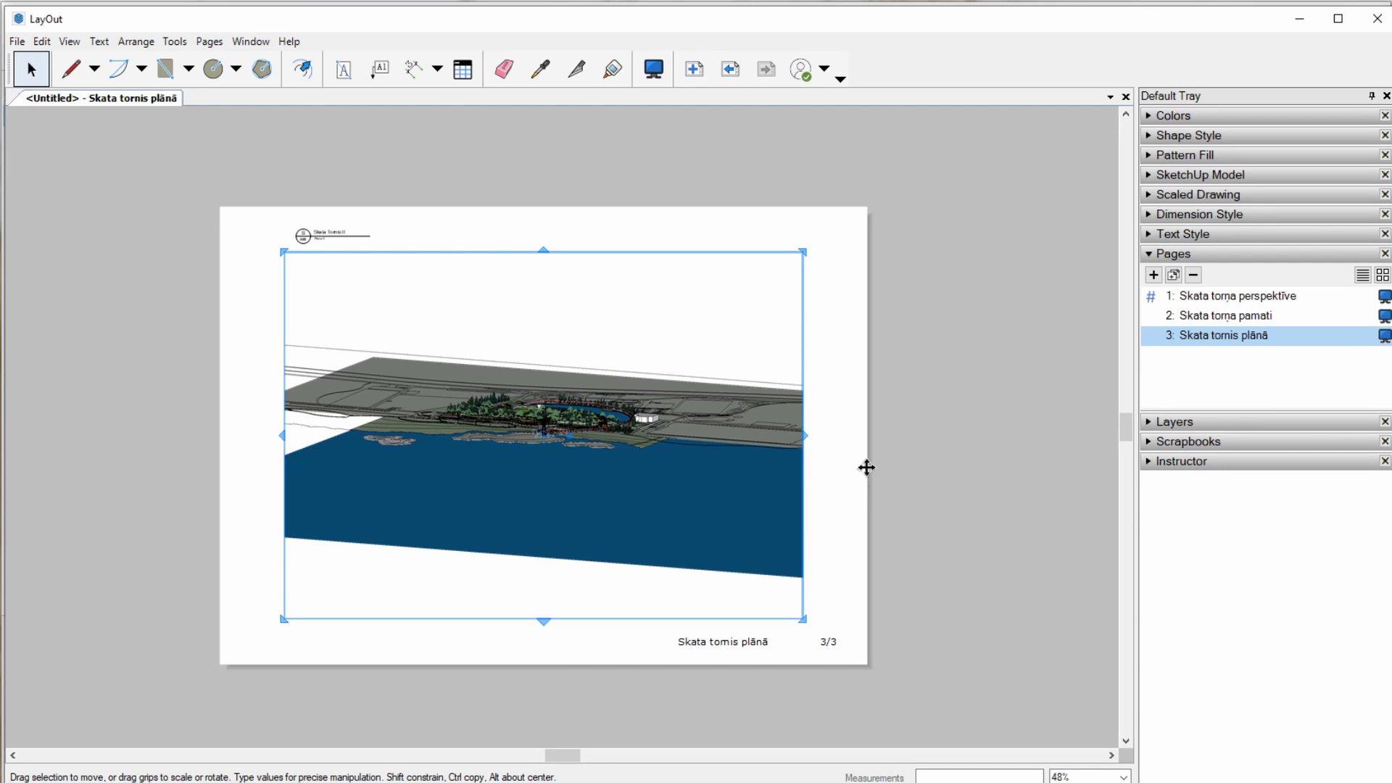
{"action": "right_click", "coordinate": [808, 454]}
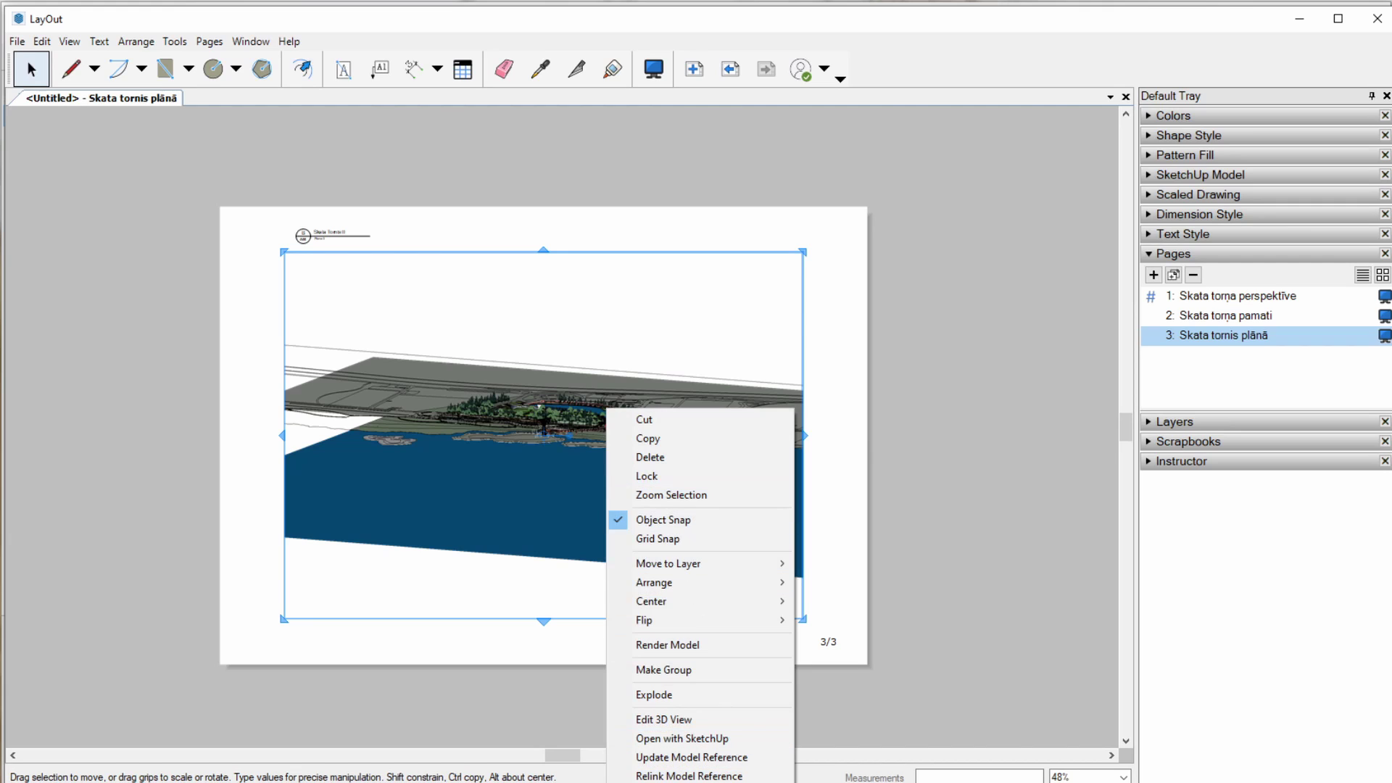
{"action": "left_click", "coordinate": [702, 498]}
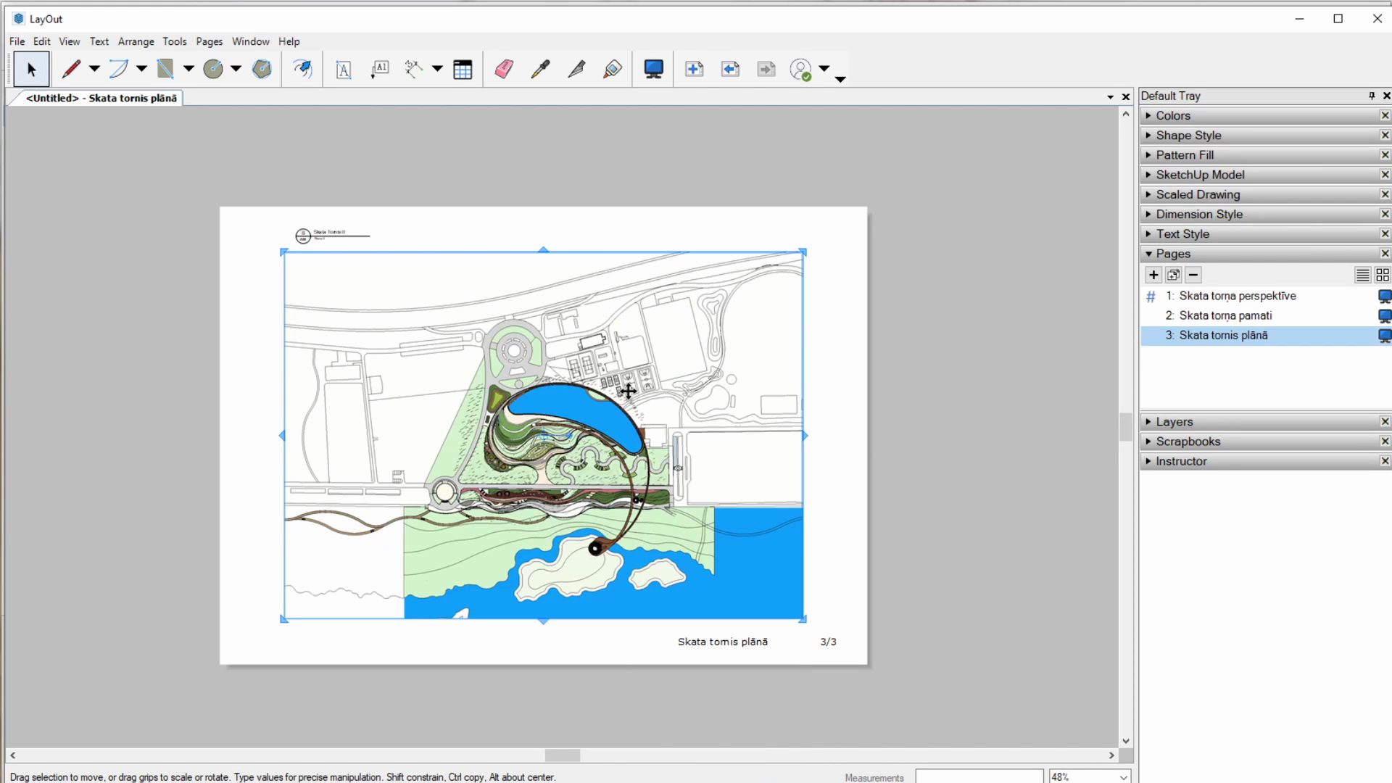
- Zoom the plan view inside the viewport in close on the tower
{"action": "double_click", "coordinate": [607, 566]}
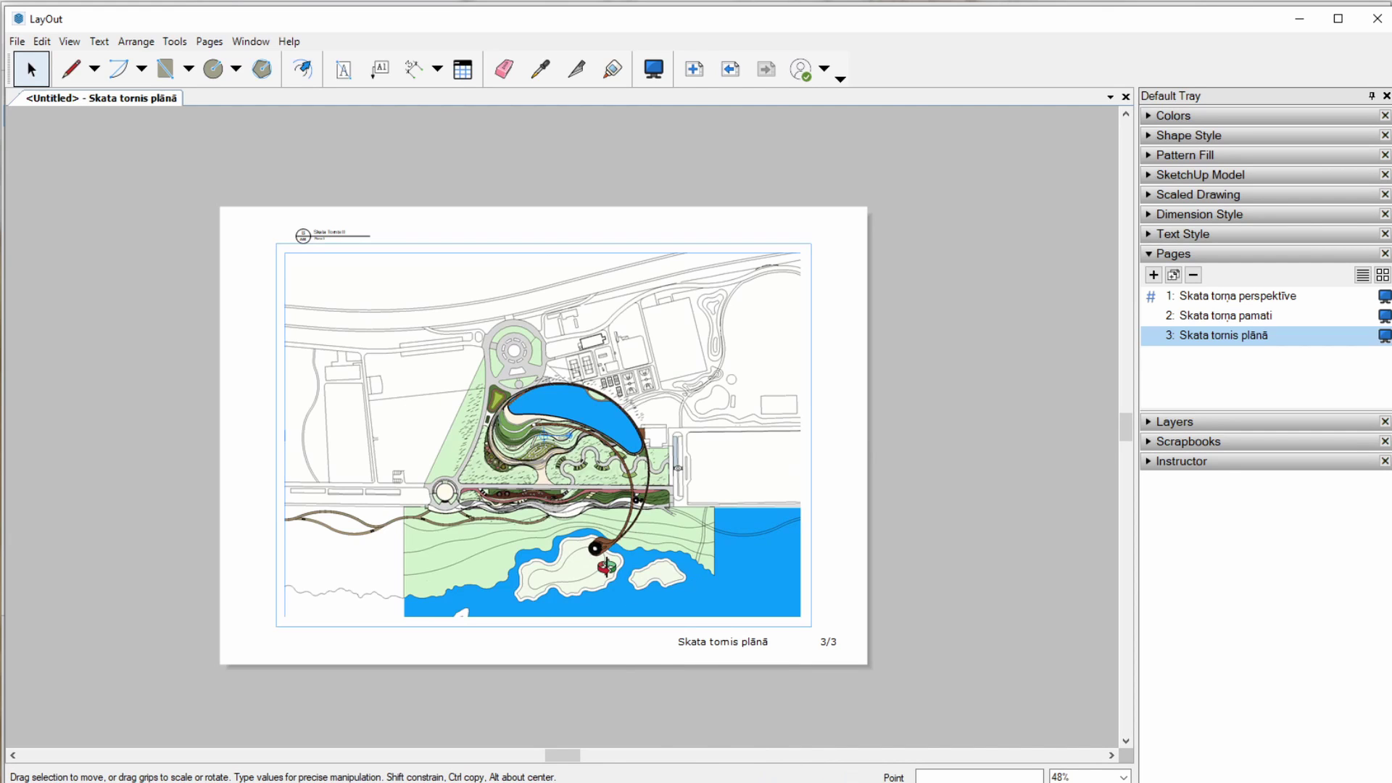
{"action": "scroll", "coordinate": [607, 566], "scroll_direction": "up", "scroll_amount": 1}
{"action": "scroll", "coordinate": [609, 559], "scroll_direction": "up", "scroll_amount": 2}
{"action": "scroll", "coordinate": [613, 547], "scroll_direction": "up", "scroll_amount": 2}
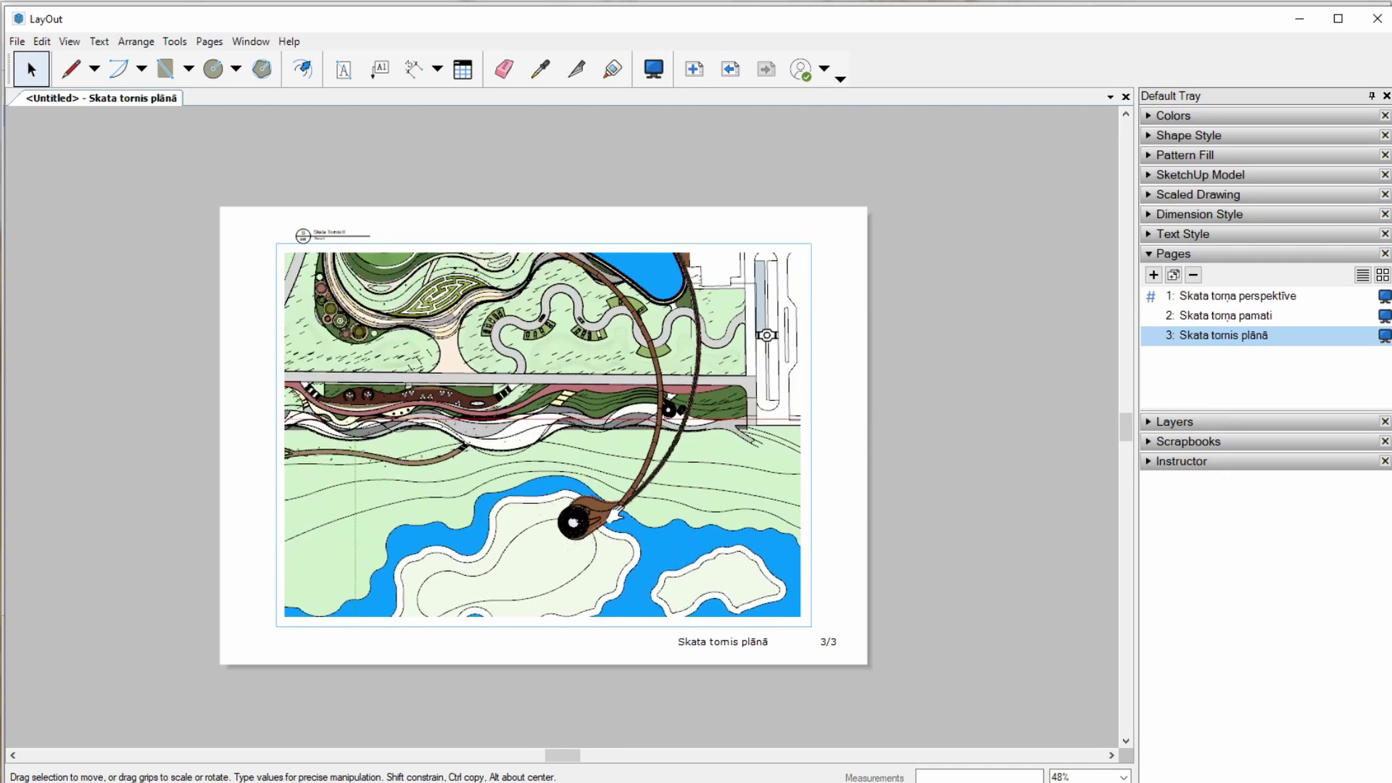
{"action": "scroll", "coordinate": [620, 533], "scroll_direction": "up", "scroll_amount": 2}
{"action": "scroll", "coordinate": [616, 533], "scroll_direction": "up", "scroll_amount": 2}
{"action": "scroll", "coordinate": [598, 526], "scroll_direction": "up", "scroll_amount": 2}
{"action": "scroll", "coordinate": [576, 519], "scroll_direction": "up", "scroll_amount": 2}
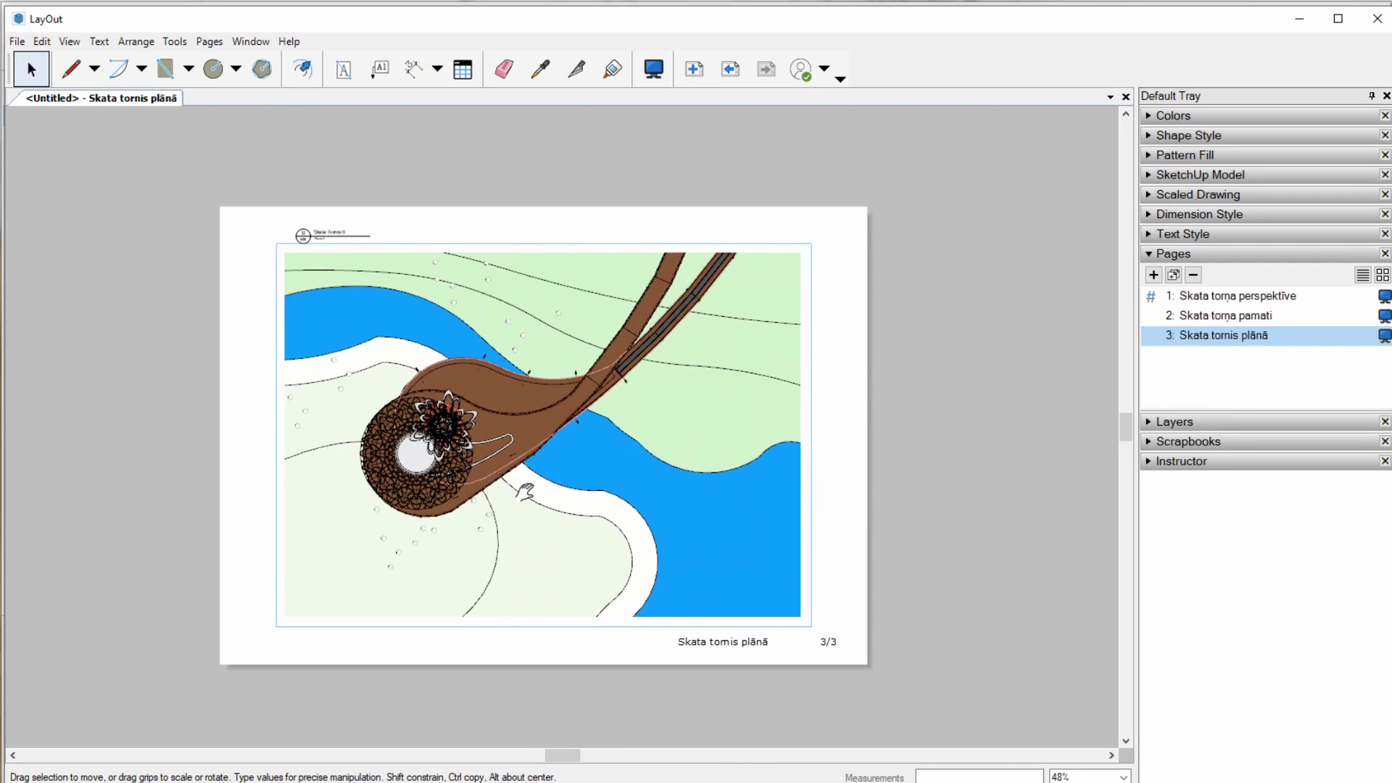
{"action": "scroll", "coordinate": [555, 511], "scroll_direction": "up", "scroll_amount": 2}
{"action": "scroll", "coordinate": [507, 501], "scroll_direction": "up", "scroll_amount": 2}
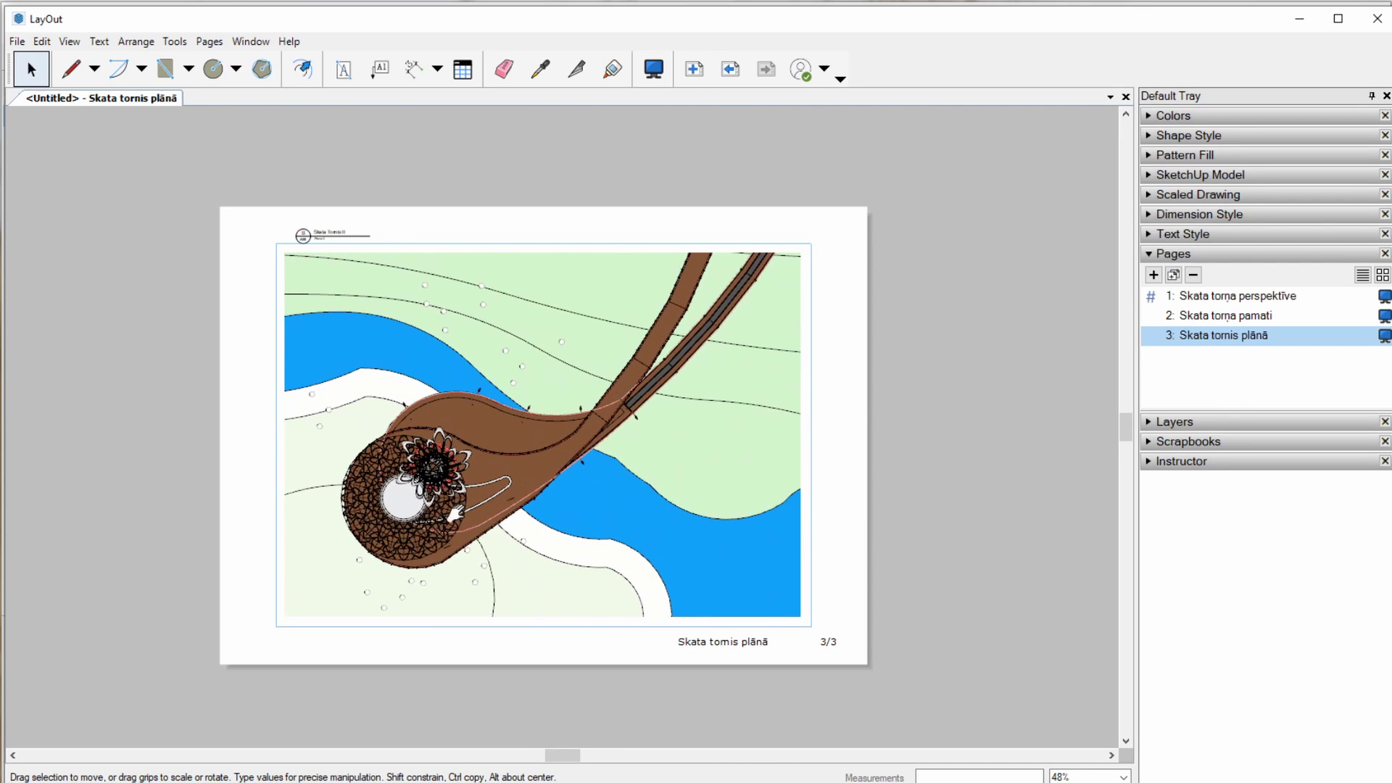
{"action": "scroll", "coordinate": [435, 522], "scroll_direction": "up", "scroll_amount": 2}
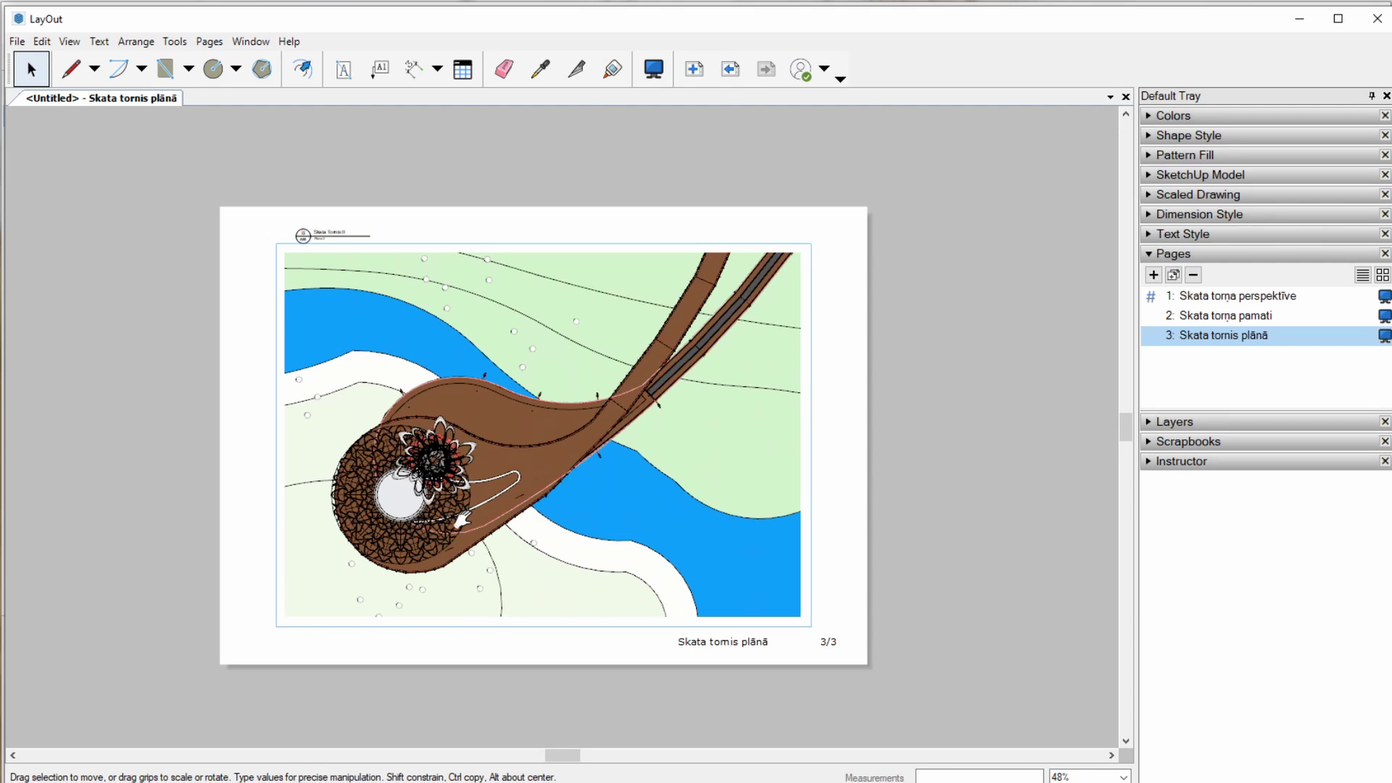
{"action": "left_click", "coordinate": [984, 486]}
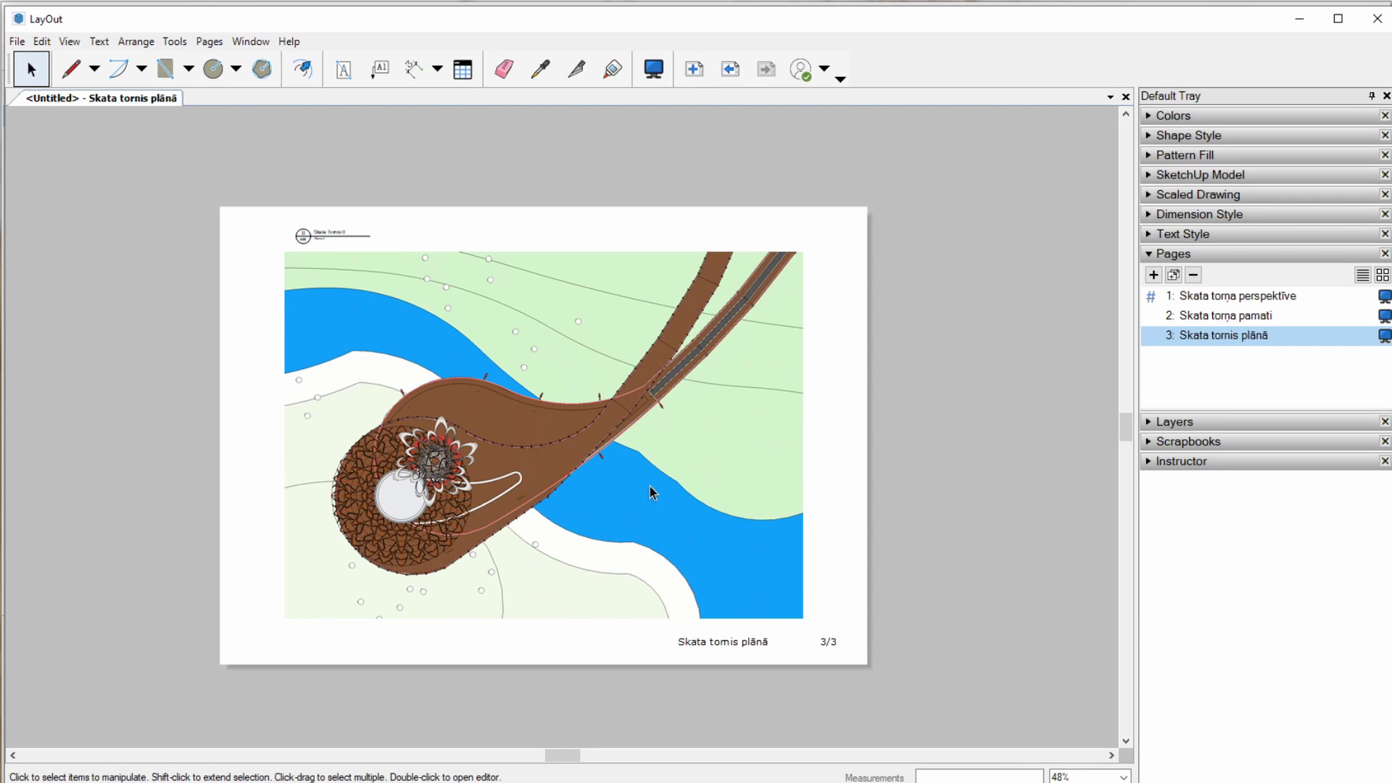
- Set the viewport scale to 1mm:200mm (1:200)
{"action": "right_click", "coordinate": [494, 406]}
{"action": "left_click", "coordinate": [450, 284]}
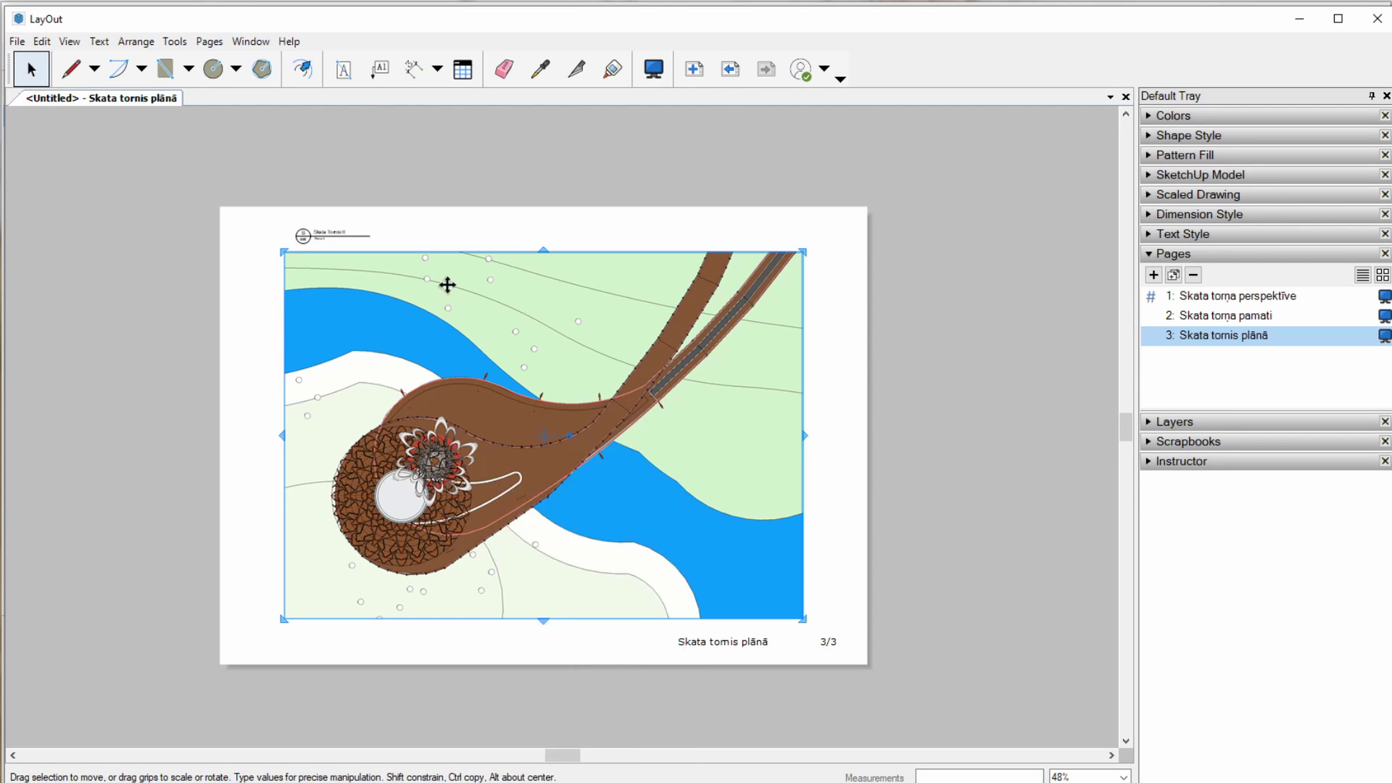
{"action": "right_click", "coordinate": [450, 296]}
{"action": "right_click", "coordinate": [379, 269]}
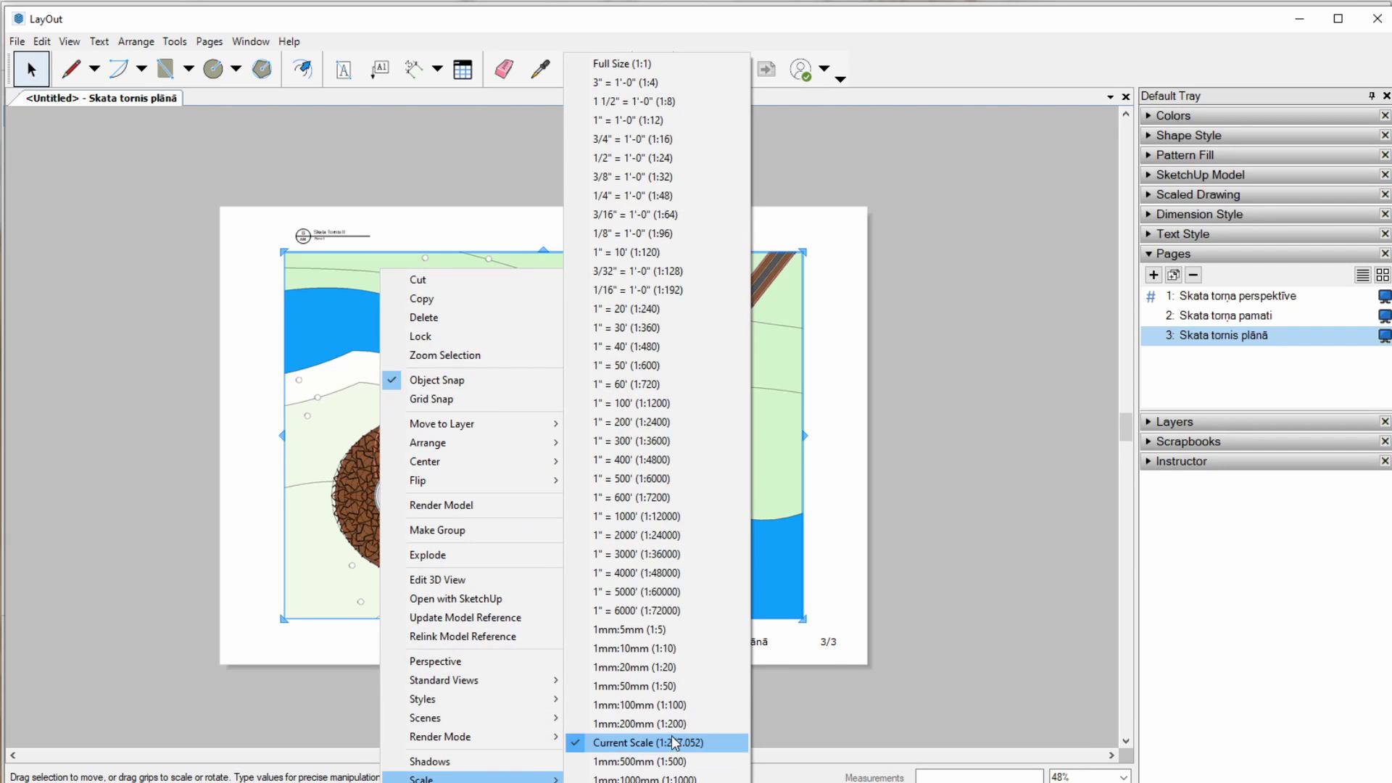
{"action": "mouse_move", "coordinate": [424, 778]}
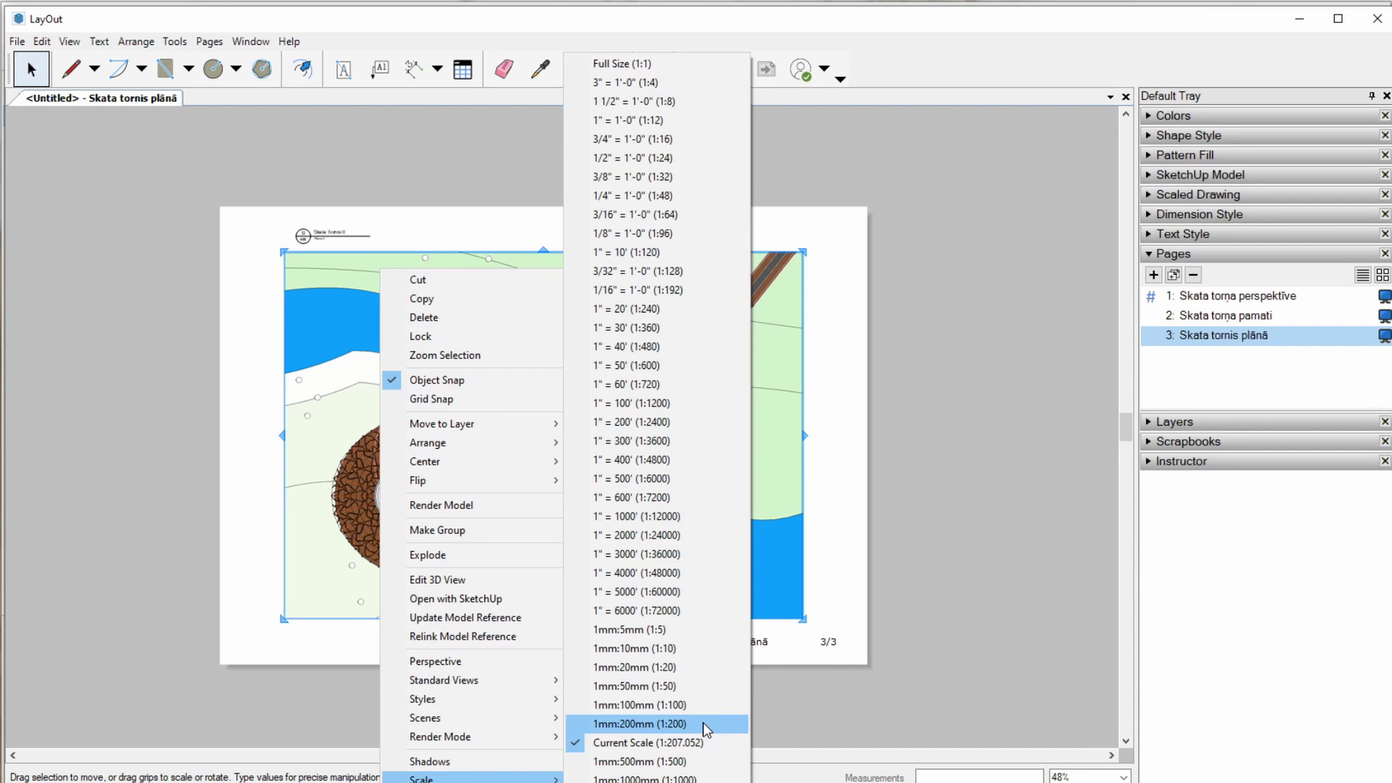
{"action": "left_click", "coordinate": [704, 725]}
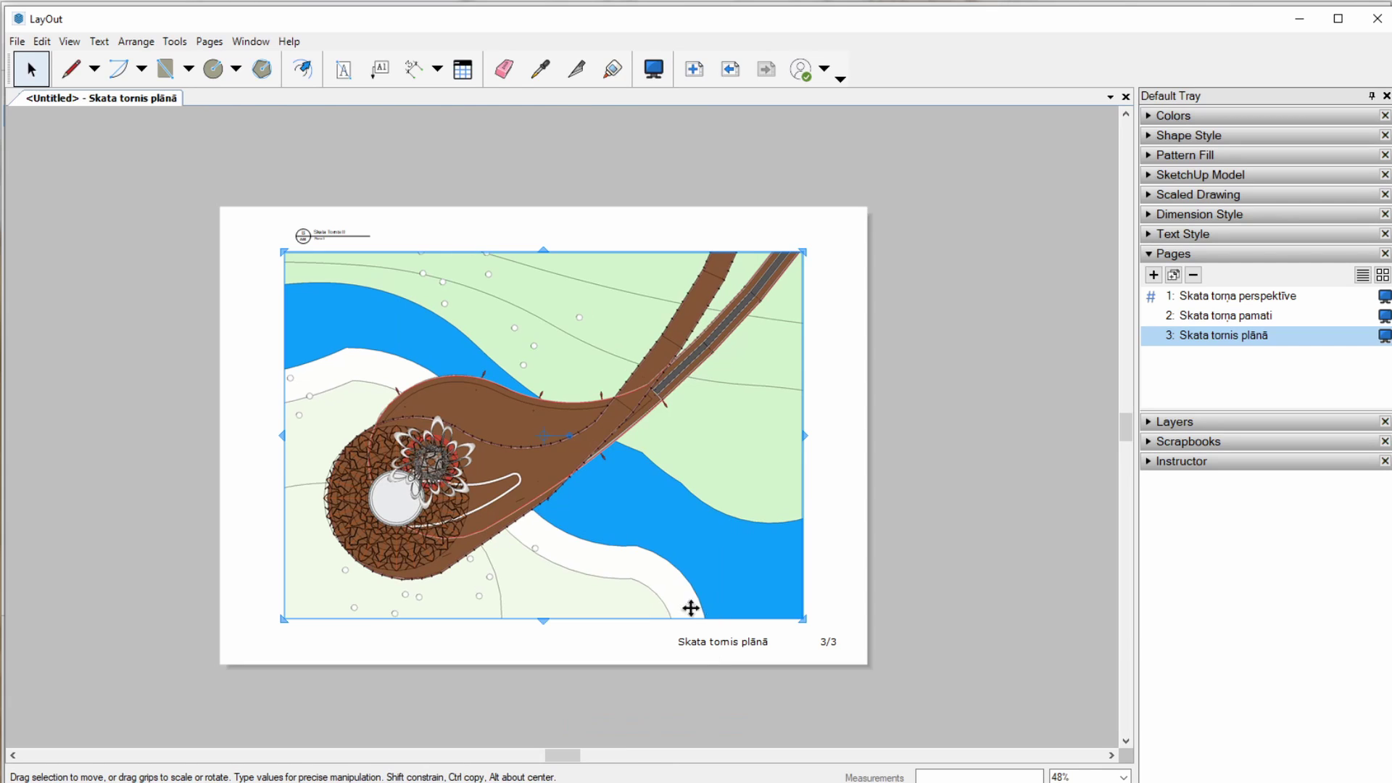
- Delete the Skata Tornis II view title label from page 3's top-left
{"action": "scroll", "coordinate": [549, 431], "scroll_direction": "up", "scroll_amount": 1}
{"action": "scroll", "coordinate": [536, 417], "scroll_direction": "up", "scroll_amount": 1}
{"action": "scroll", "coordinate": [507, 464], "scroll_direction": "up", "scroll_amount": 1}
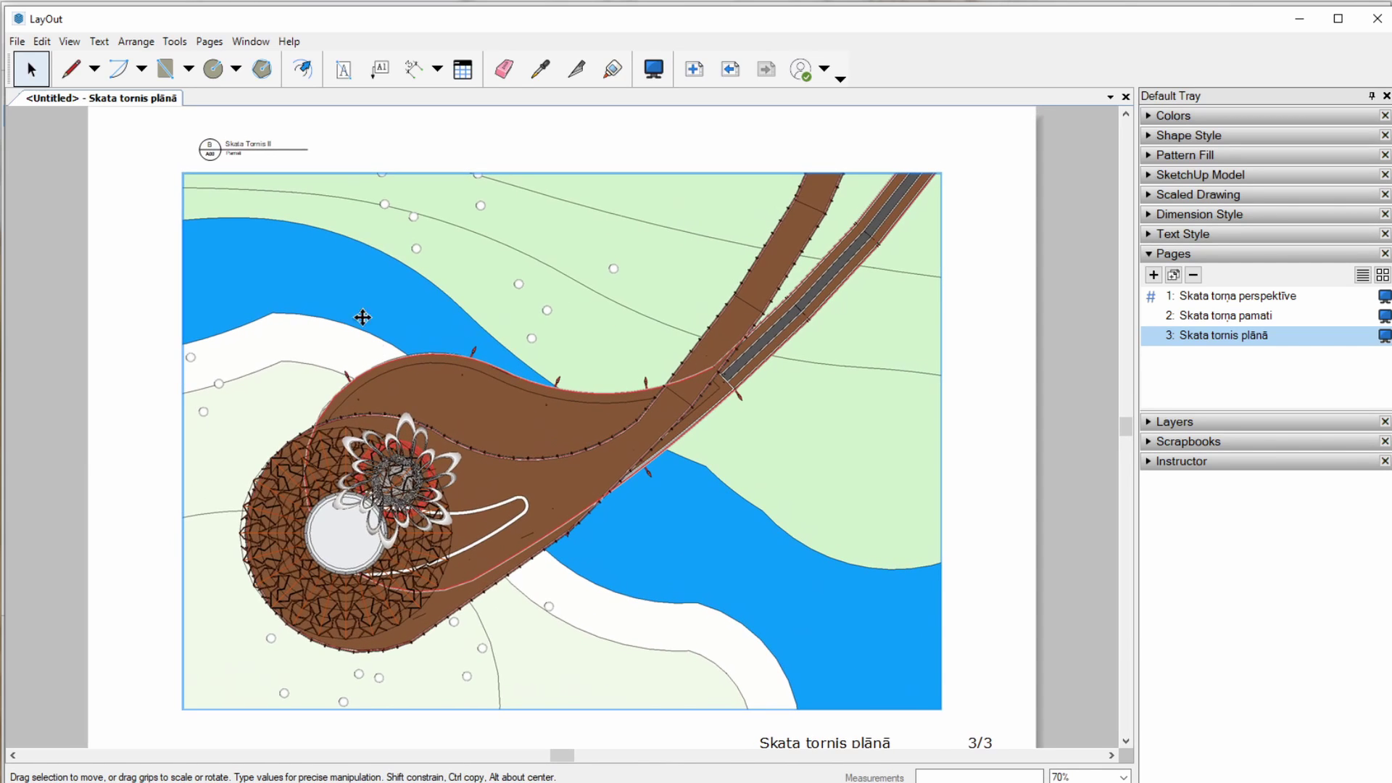
{"action": "scroll", "coordinate": [208, 150], "scroll_direction": "up", "scroll_amount": 3}
{"action": "scroll", "coordinate": [236, 160], "scroll_direction": "up", "scroll_amount": 1}
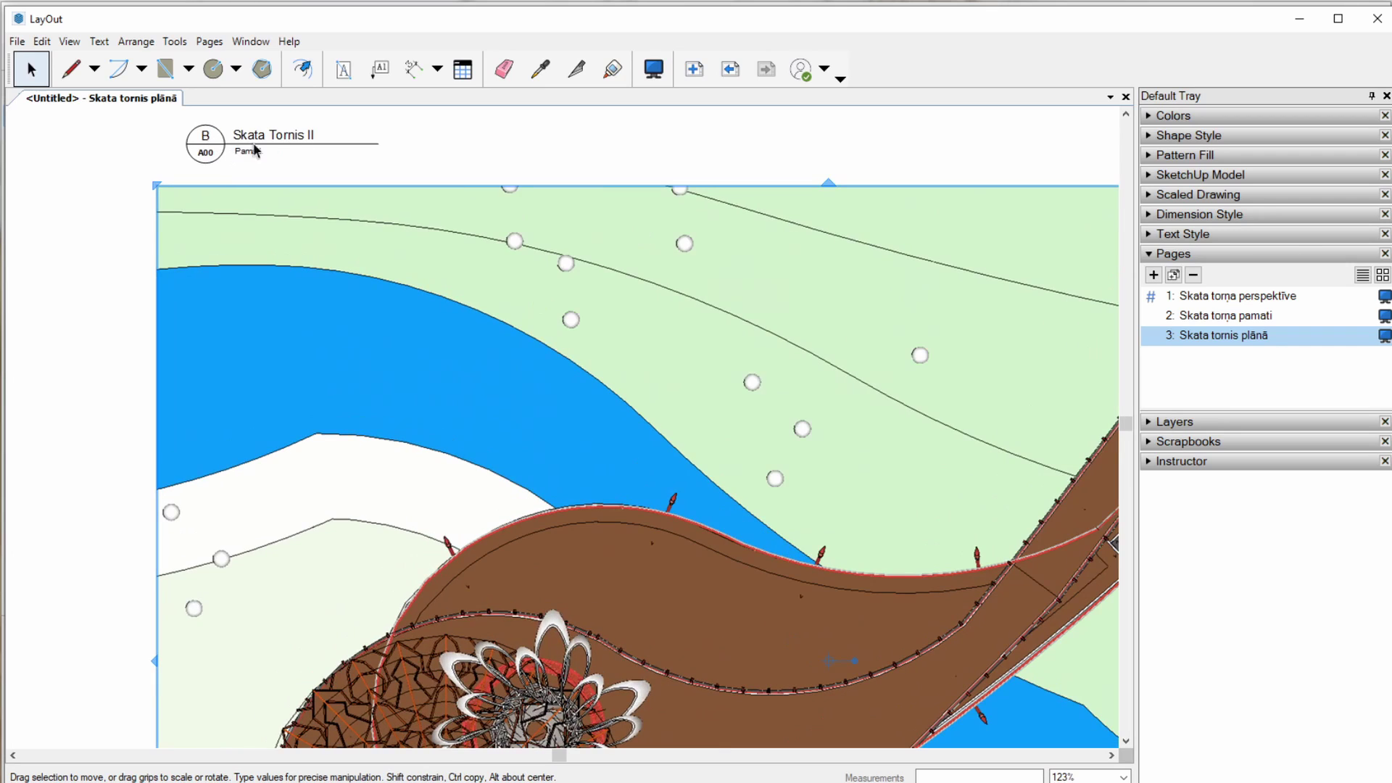
{"action": "left_click", "coordinate": [212, 146]}
{"action": "scroll", "coordinate": [232, 203], "scroll_direction": "down", "scroll_amount": 1}
{"action": "scroll", "coordinate": [290, 268], "scroll_direction": "down", "scroll_amount": 1}
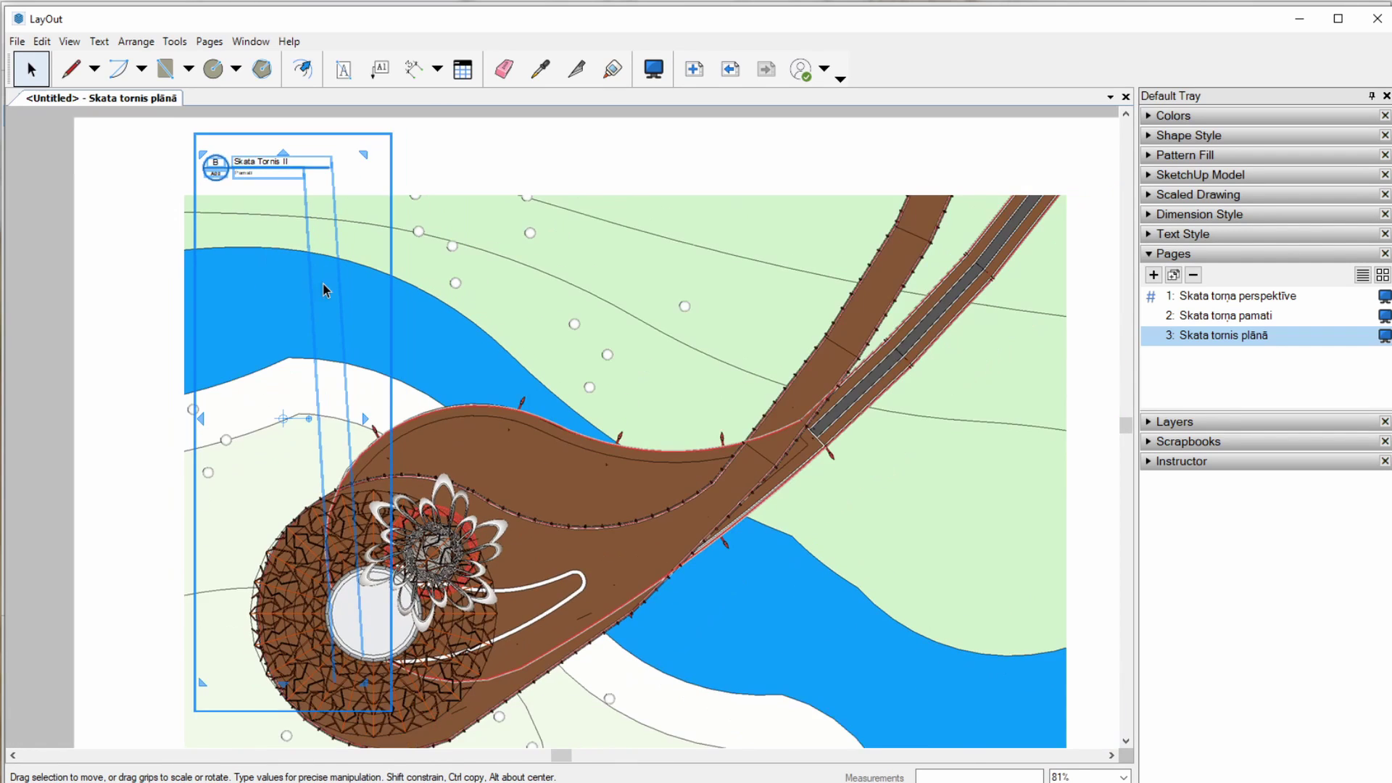
{"action": "scroll", "coordinate": [328, 311], "scroll_direction": "down", "scroll_amount": 1}
{"action": "key", "text": "Delete"}
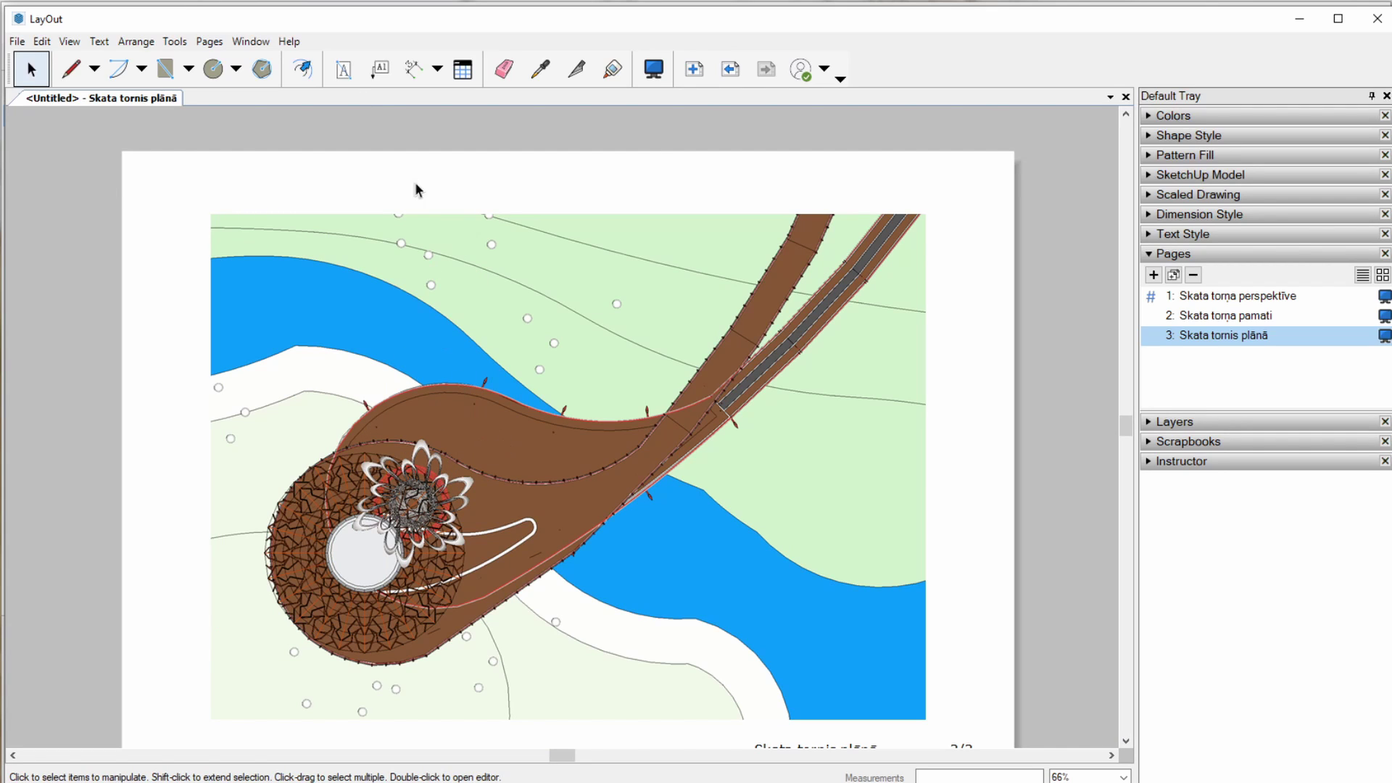
- Choose 18 pt as the text size in Text Style
{"action": "left_click", "coordinate": [1179, 236]}
{"action": "left_click", "coordinate": [1360, 386]}
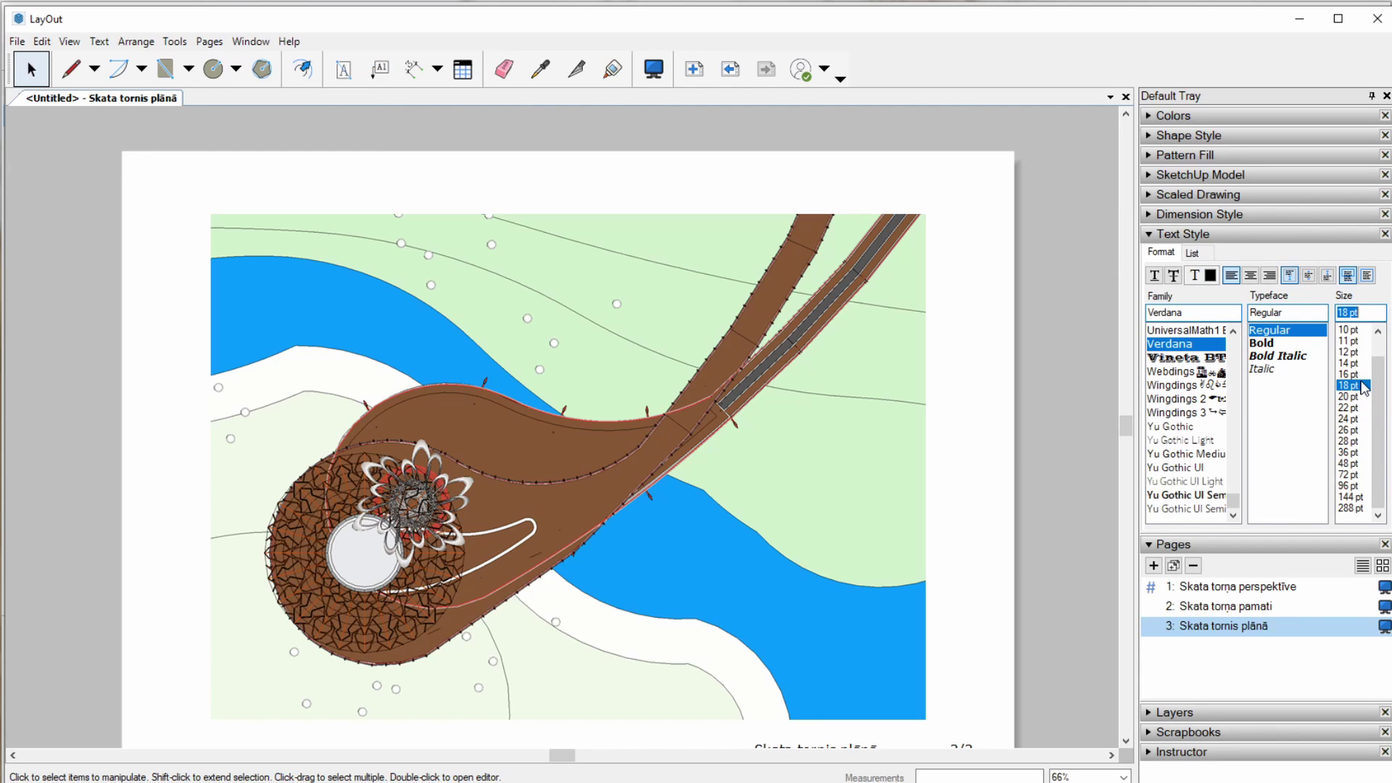
{"action": "left_click", "coordinate": [1199, 237]}
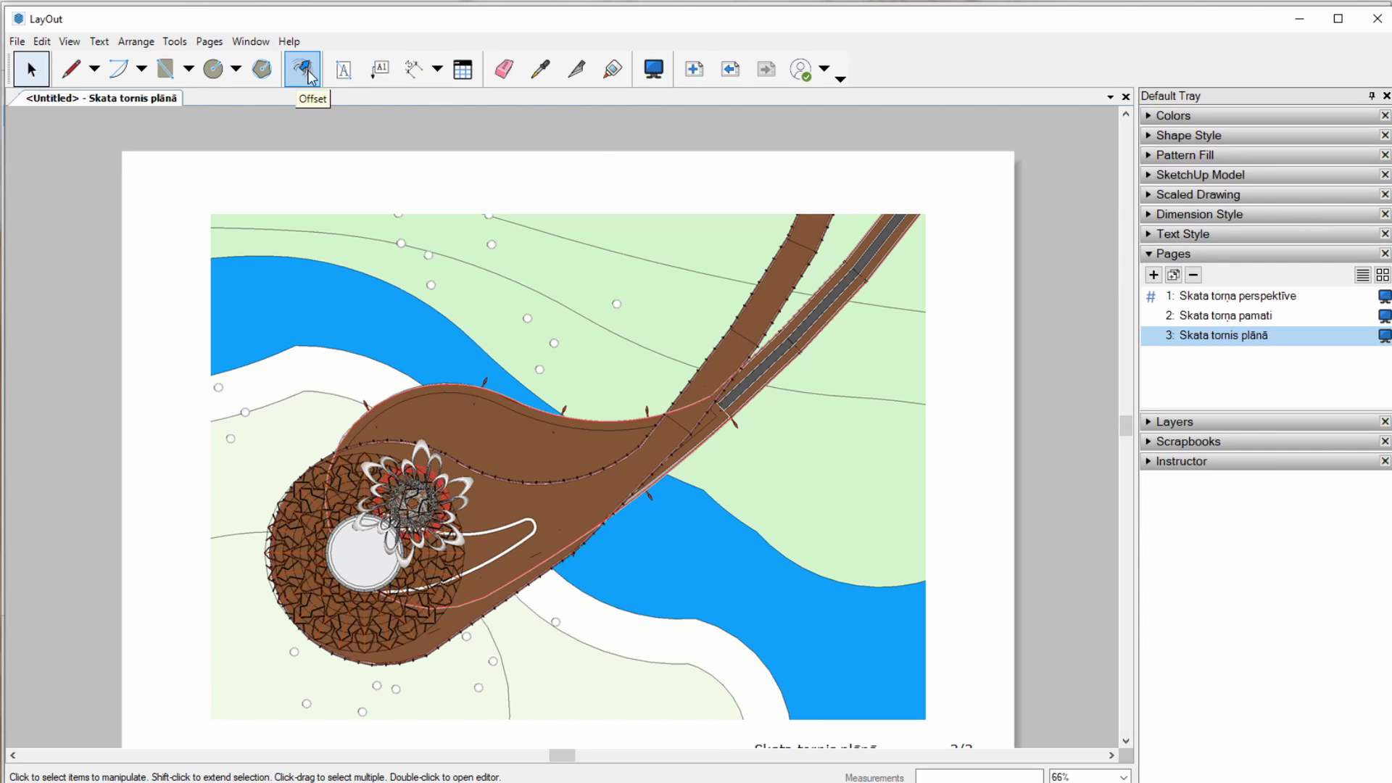
- Add a leader label above the plan using <Scale>, reading 1mm:200mm
{"action": "left_click", "coordinate": [379, 76]}
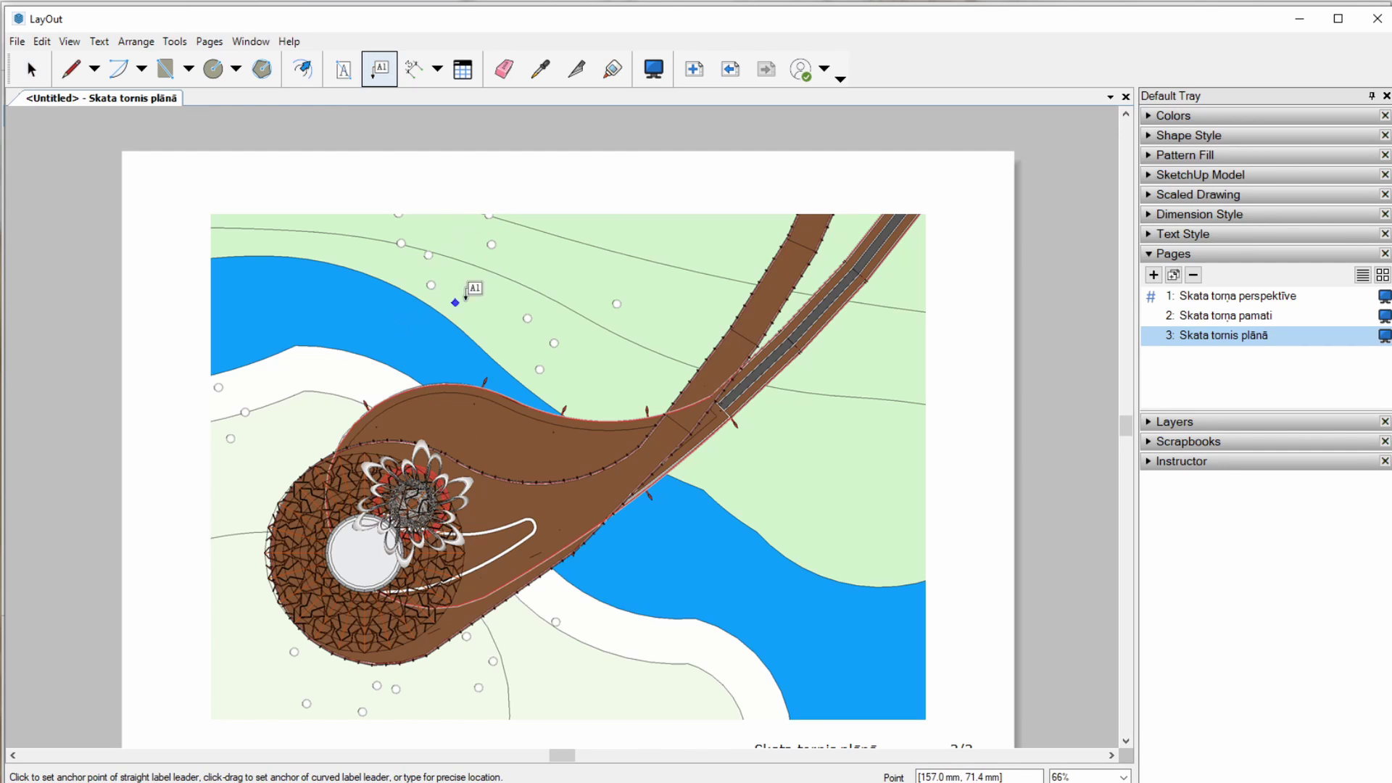
{"action": "left_click", "coordinate": [410, 256]}
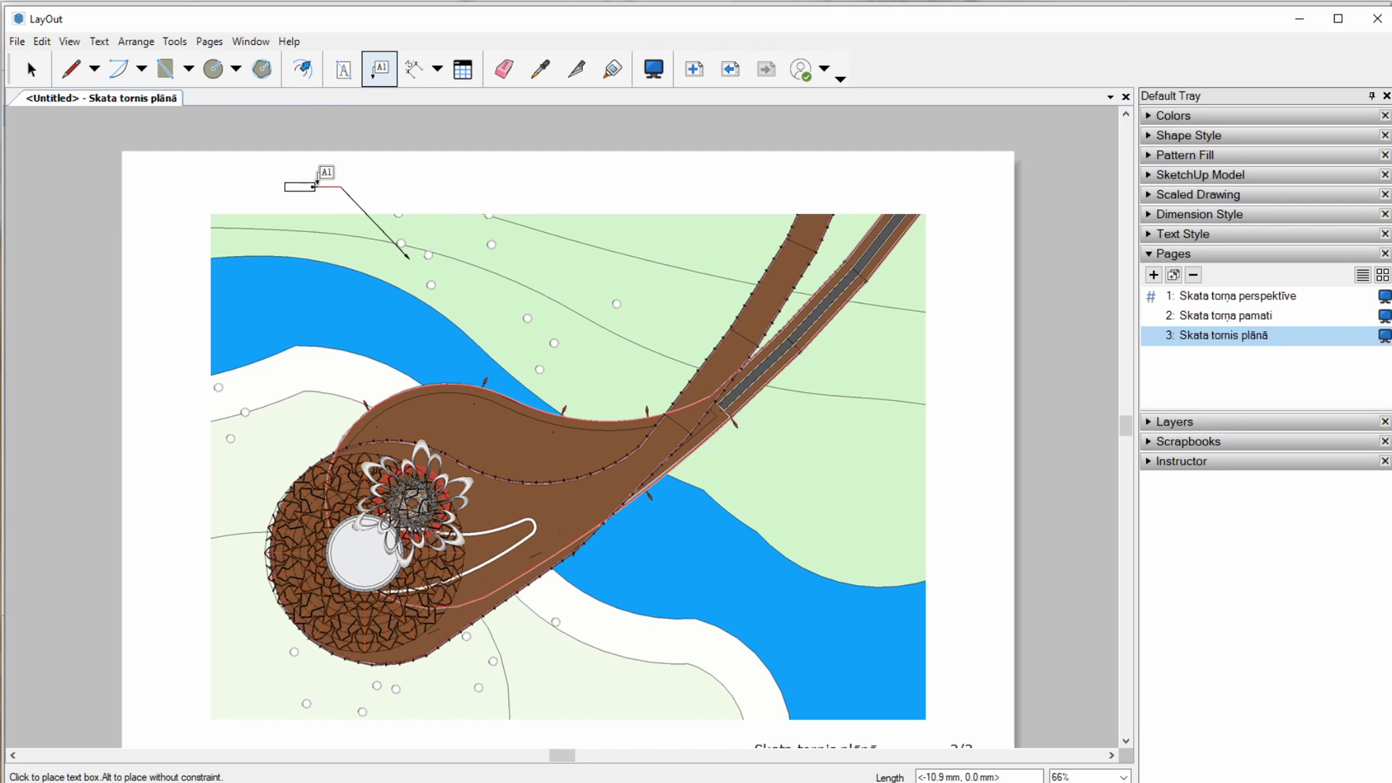
{"action": "left_click", "coordinate": [319, 189]}
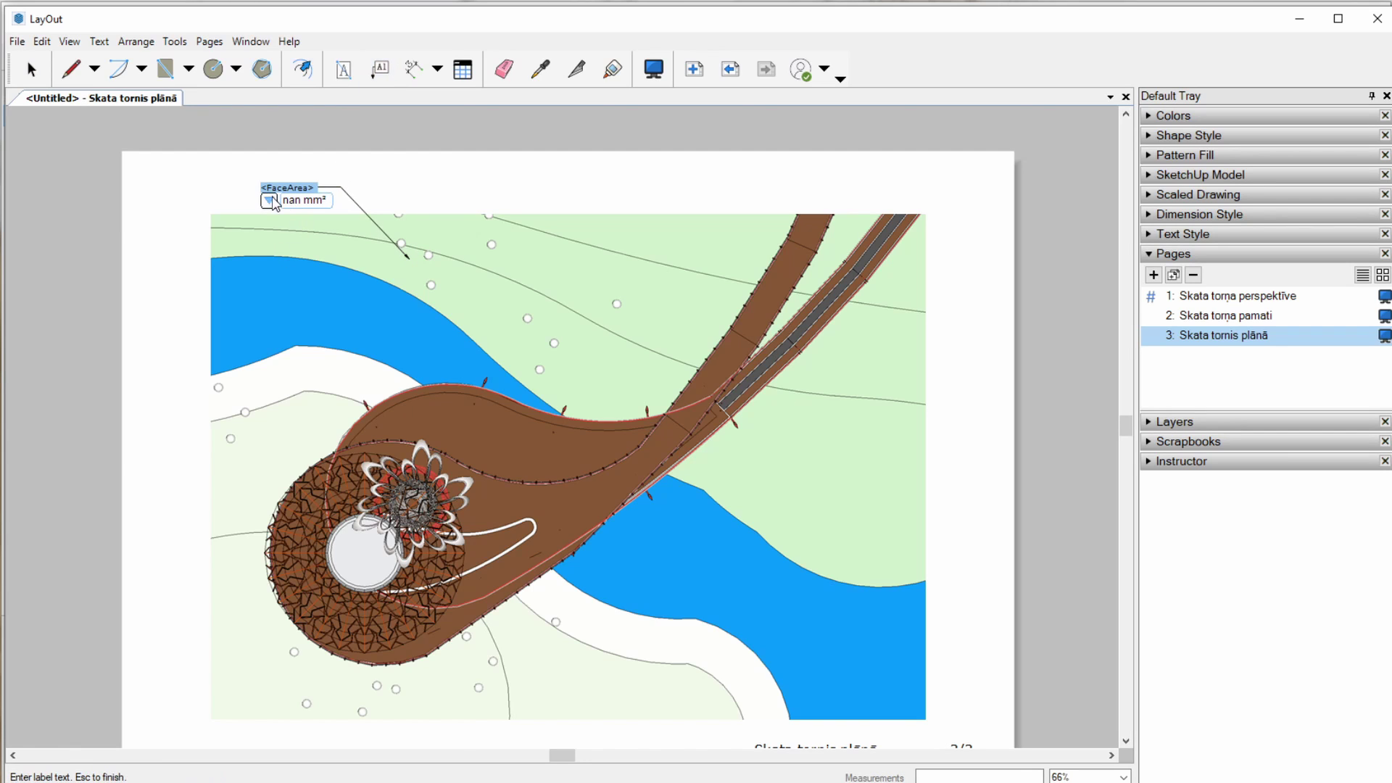
{"action": "scroll", "coordinate": [283, 199], "scroll_direction": "up", "scroll_amount": 2}
{"action": "scroll", "coordinate": [283, 200], "scroll_direction": "up", "scroll_amount": 2}
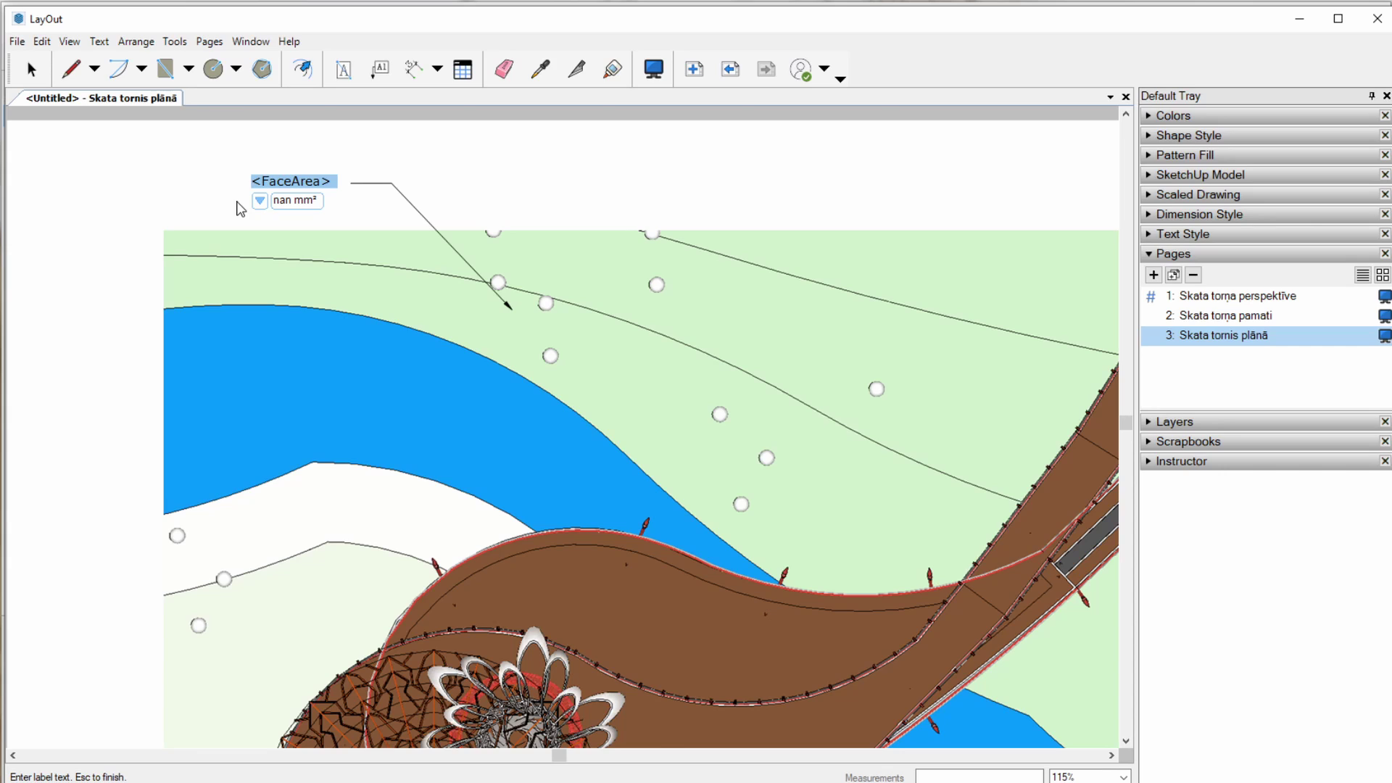
{"action": "type", "text": "<>"}
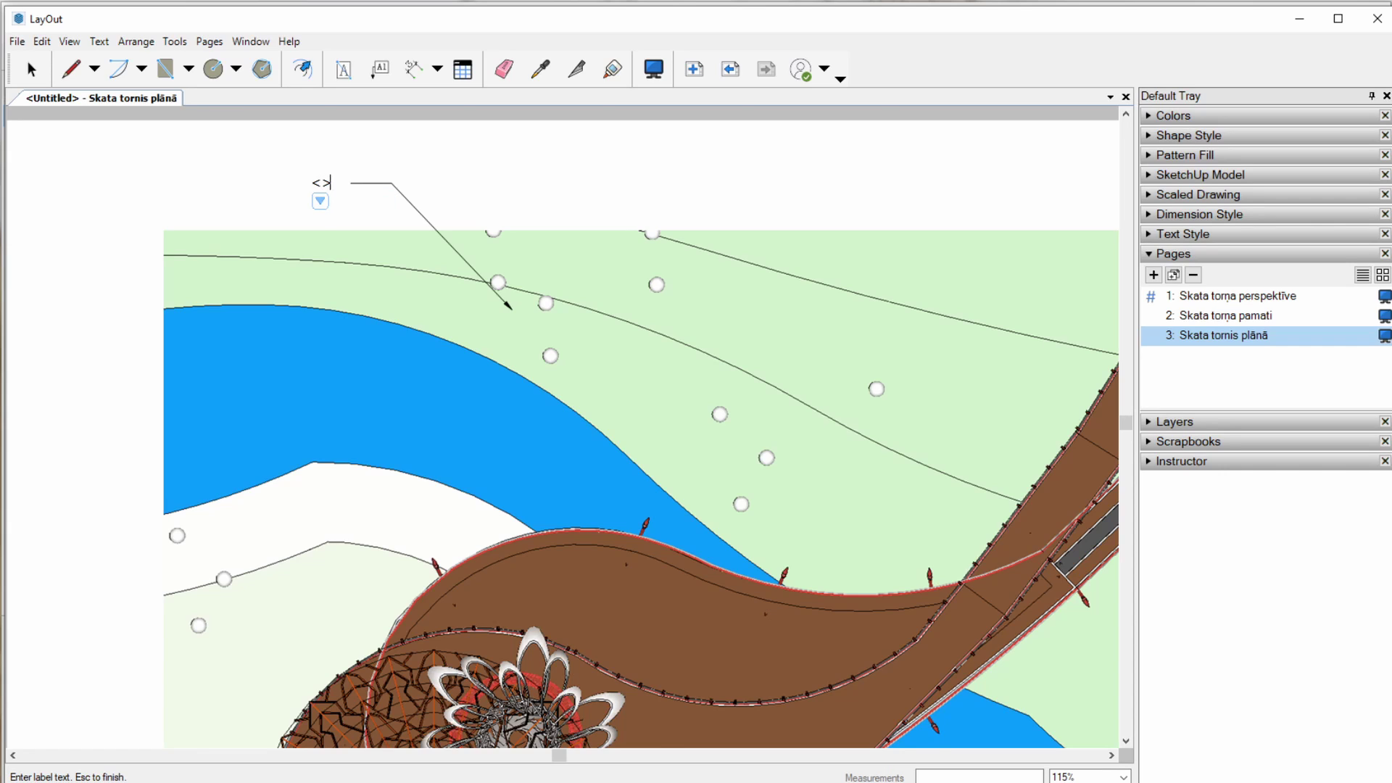
{"action": "key", "text": "Left"}
{"action": "type", "text": "Scale"}
{"action": "left_click", "coordinate": [537, 167]}
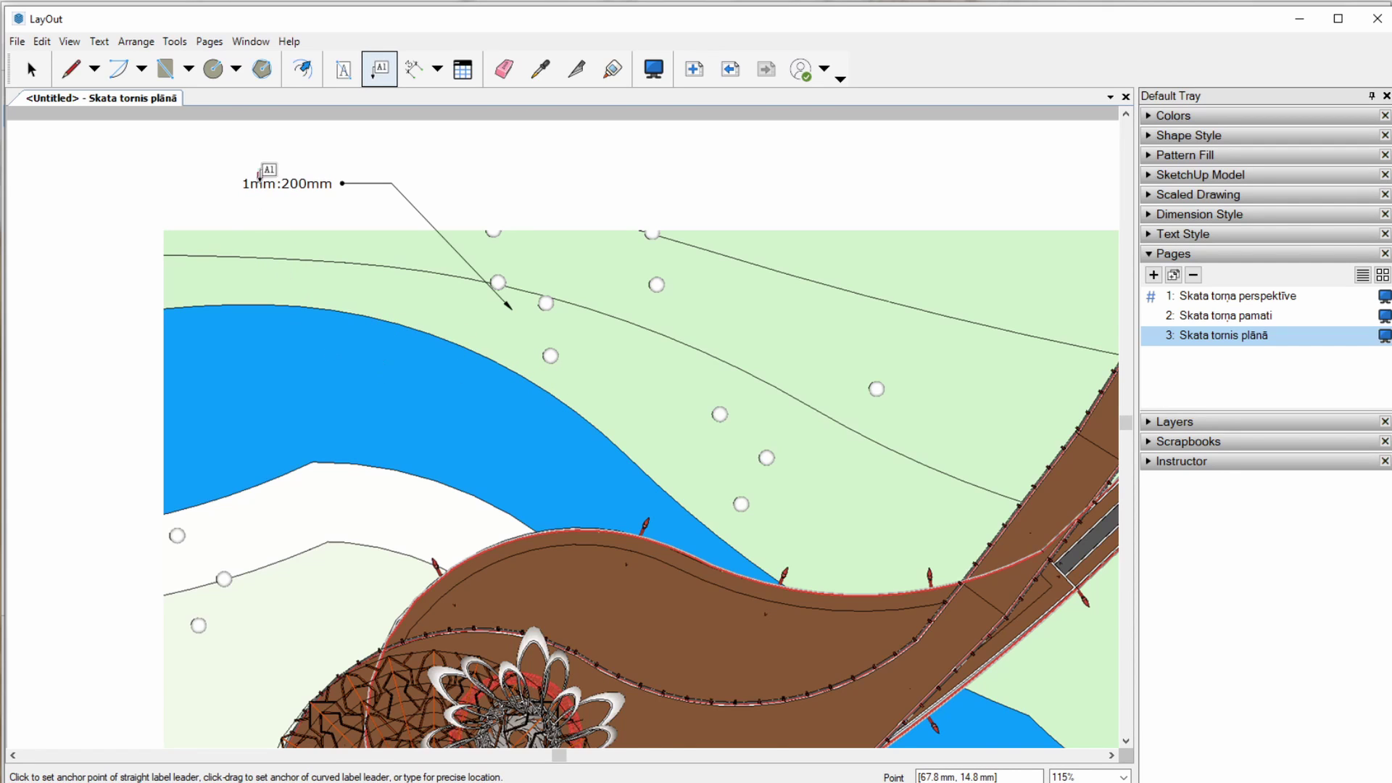
- Add a second leader label above the plan showing the ratio 1:200
{"action": "scroll", "coordinate": [413, 363], "scroll_direction": "down", "scroll_amount": 1}
{"action": "scroll", "coordinate": [384, 323], "scroll_direction": "down", "scroll_amount": 1}
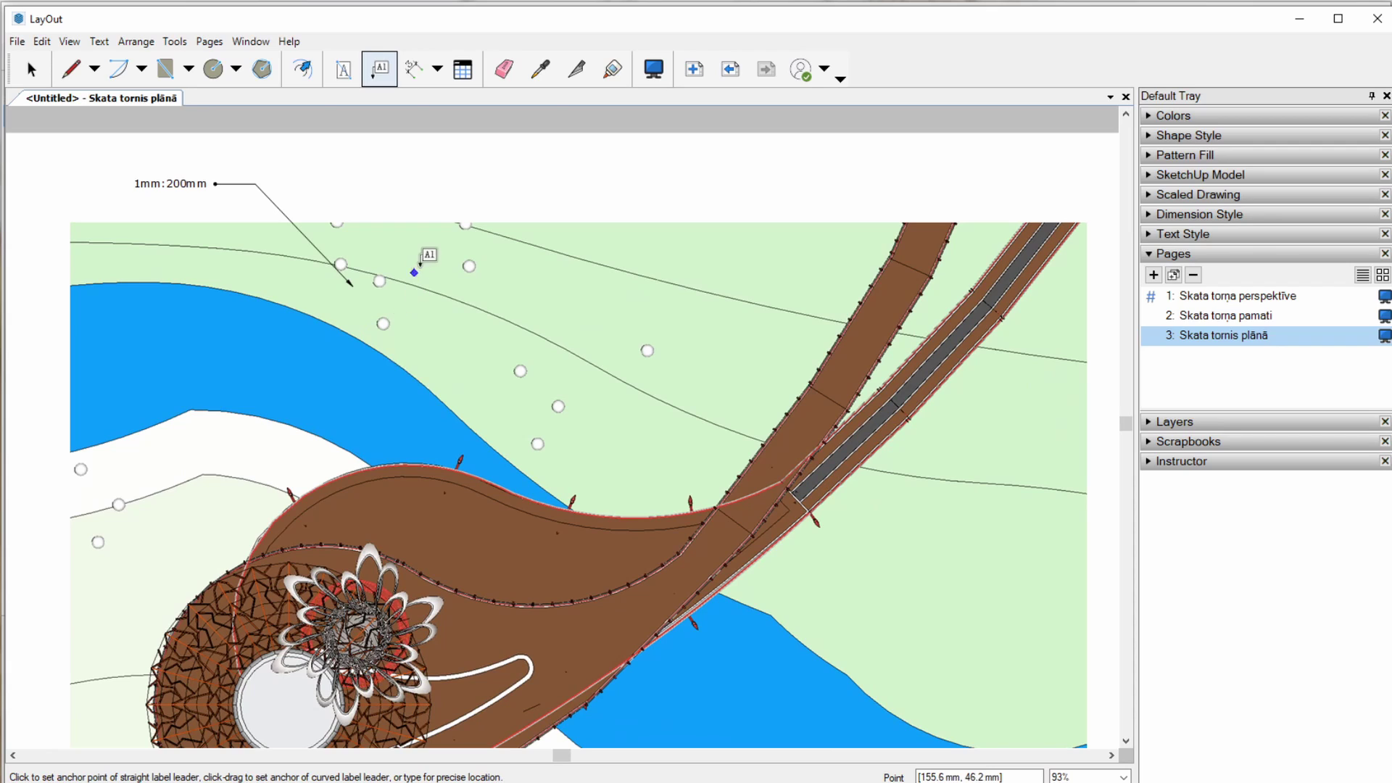
{"action": "left_click", "coordinate": [430, 257]}
{"action": "left_click", "coordinate": [448, 182]}
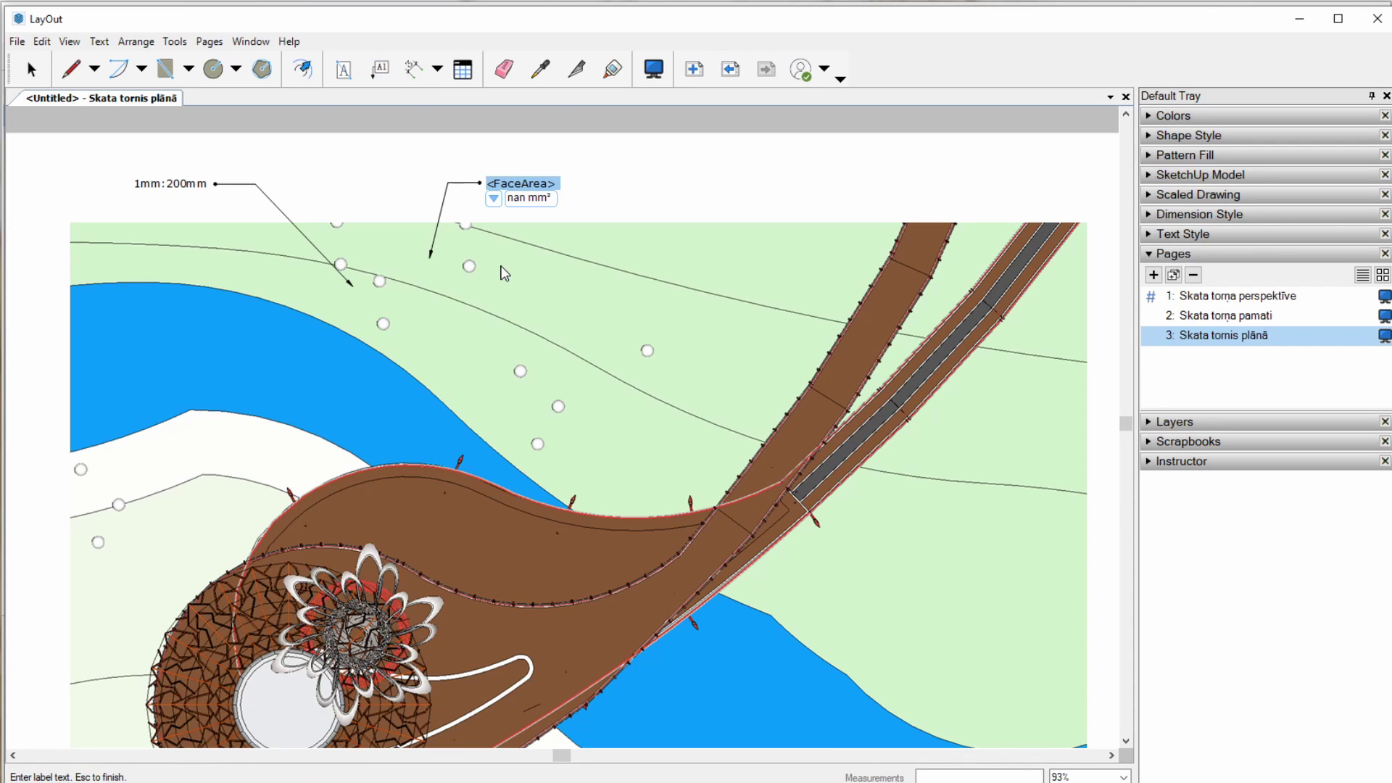
{"action": "type", "text": "<>"}
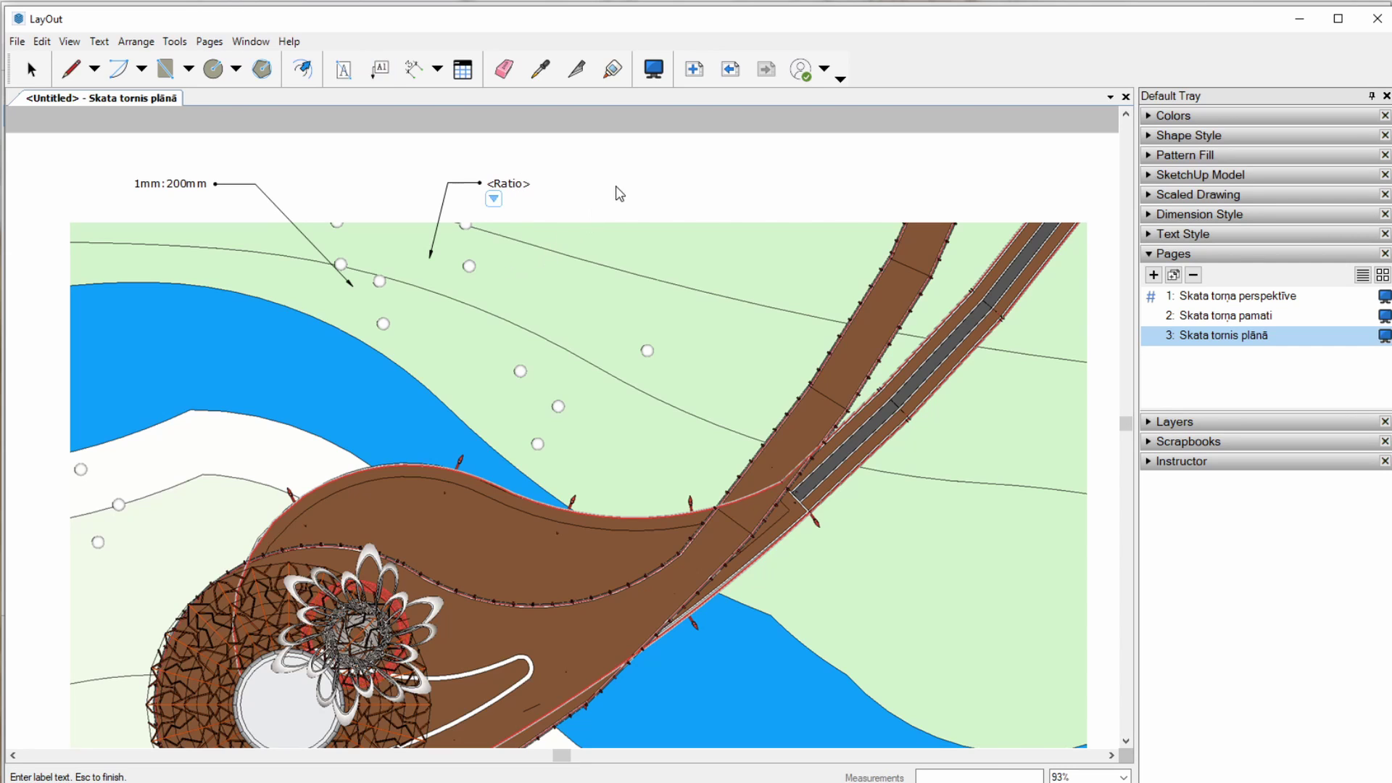
{"action": "key", "text": "Escape"}
{"action": "scroll", "coordinate": [392, 216], "scroll_direction": "up", "scroll_amount": 2}
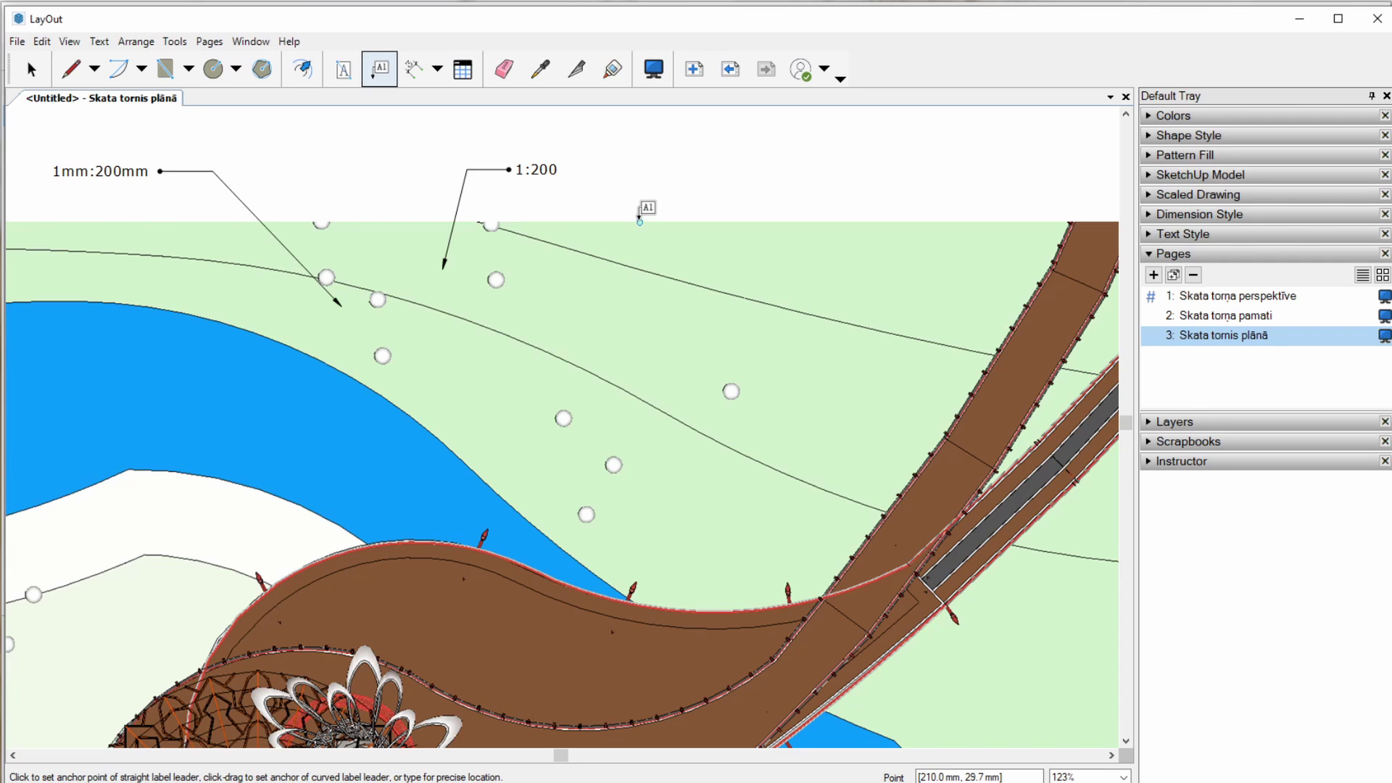
- Set the 1:200 label's leader stroke opacity to 0%
{"action": "left_click", "coordinate": [46, 76]}
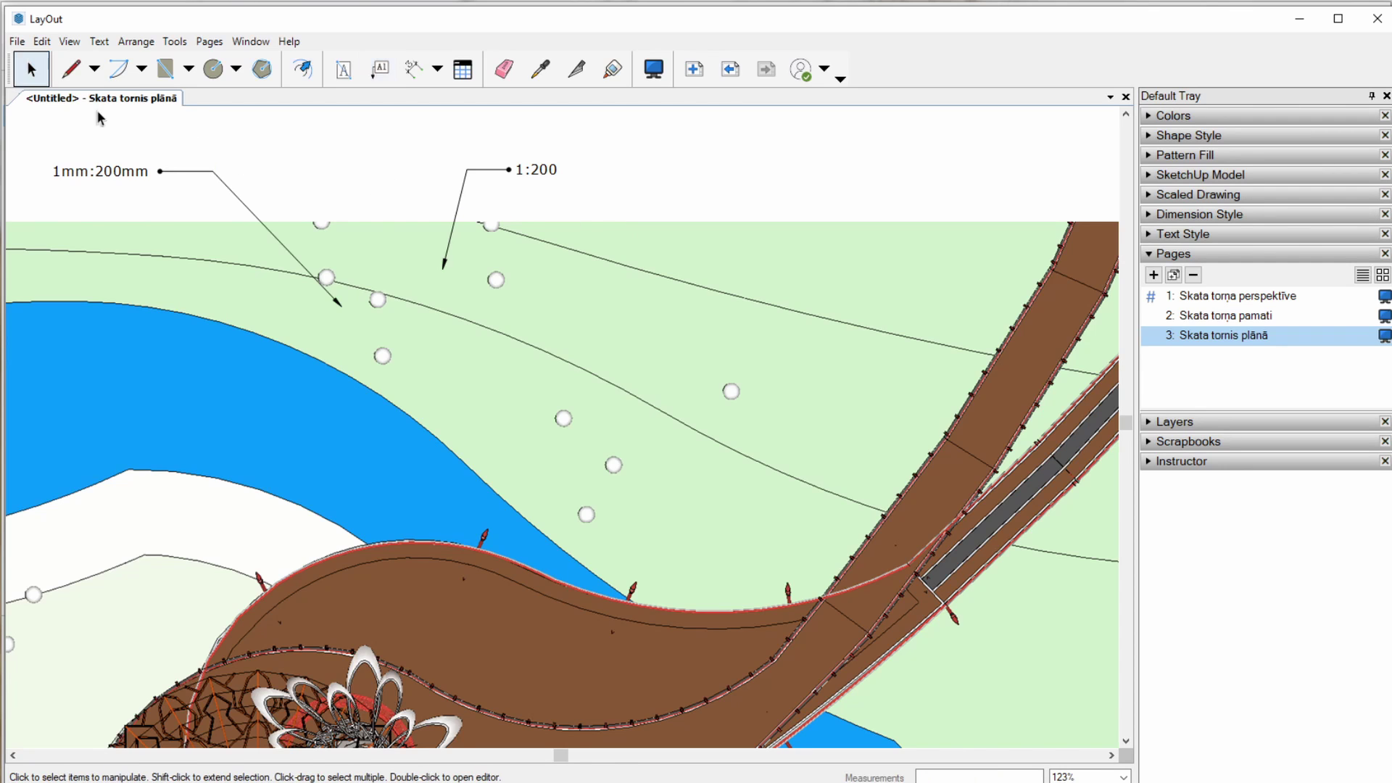
{"action": "scroll", "coordinate": [520, 325], "scroll_direction": "down", "scroll_amount": 2}
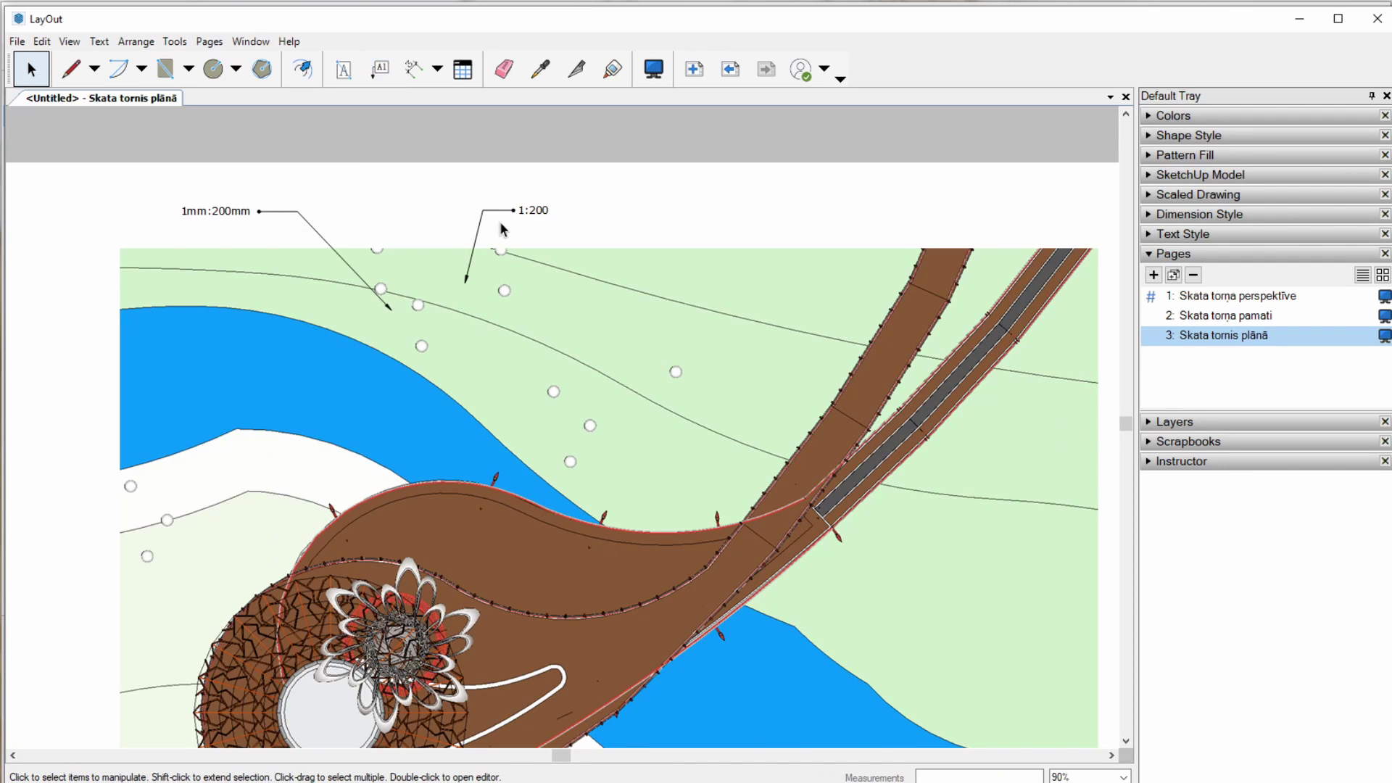
{"action": "scroll", "coordinate": [508, 225], "scroll_direction": "up", "scroll_amount": 2}
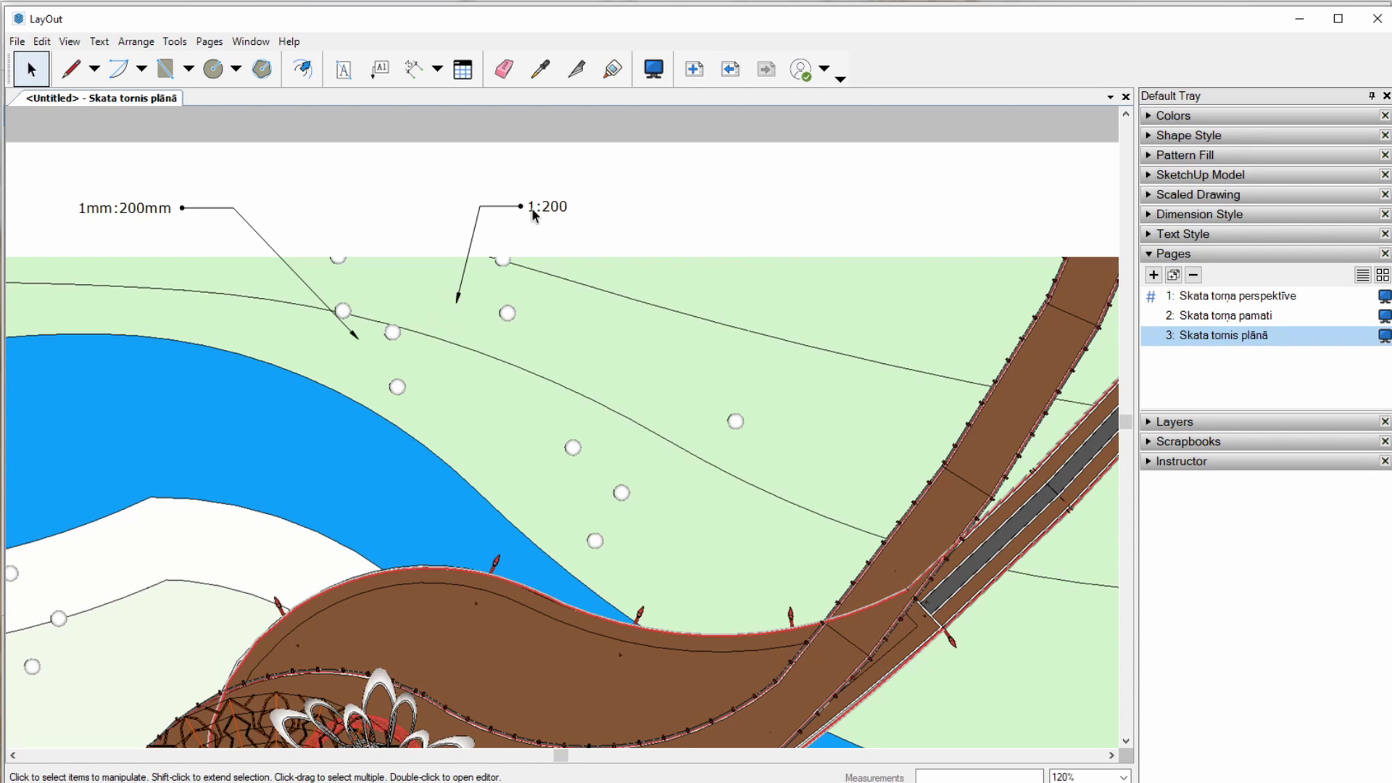
{"action": "left_click", "coordinate": [537, 207]}
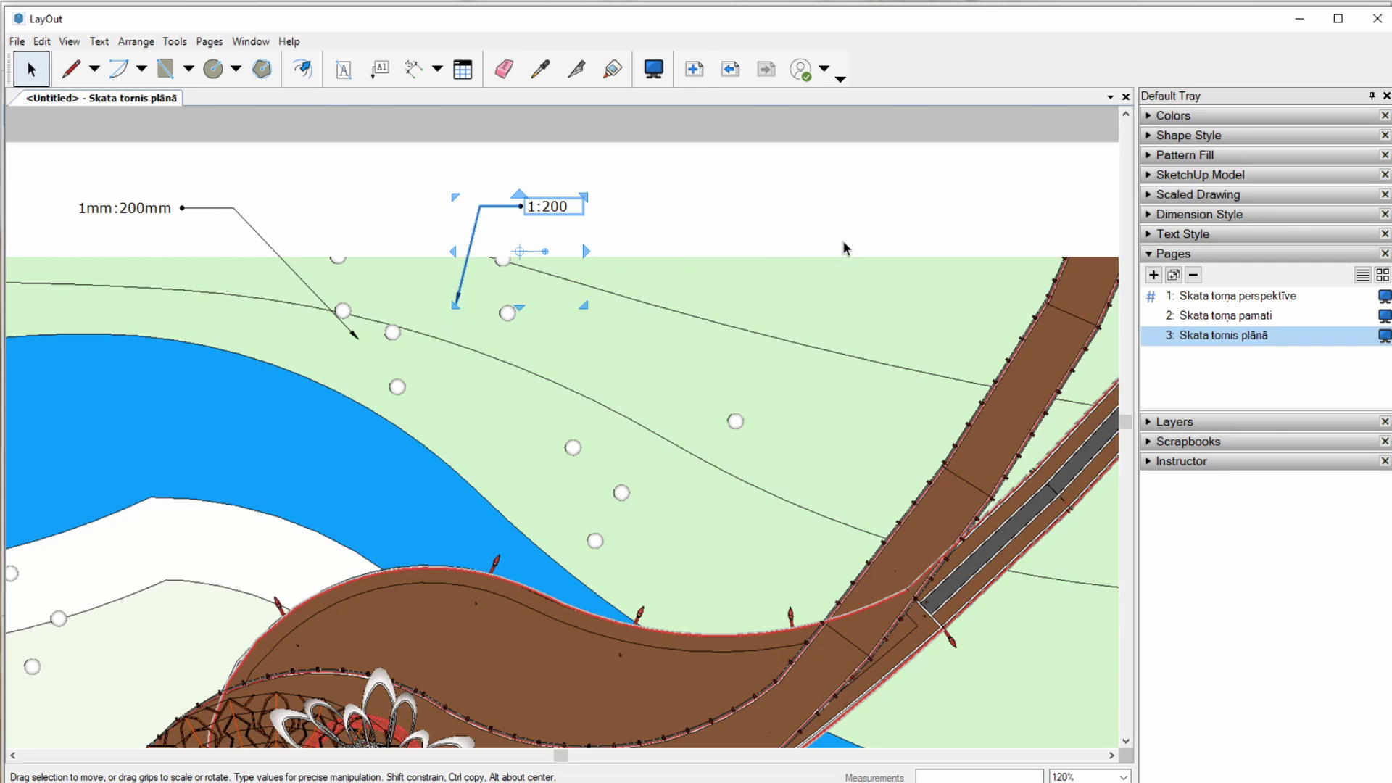
{"action": "left_click", "coordinate": [1225, 135]}
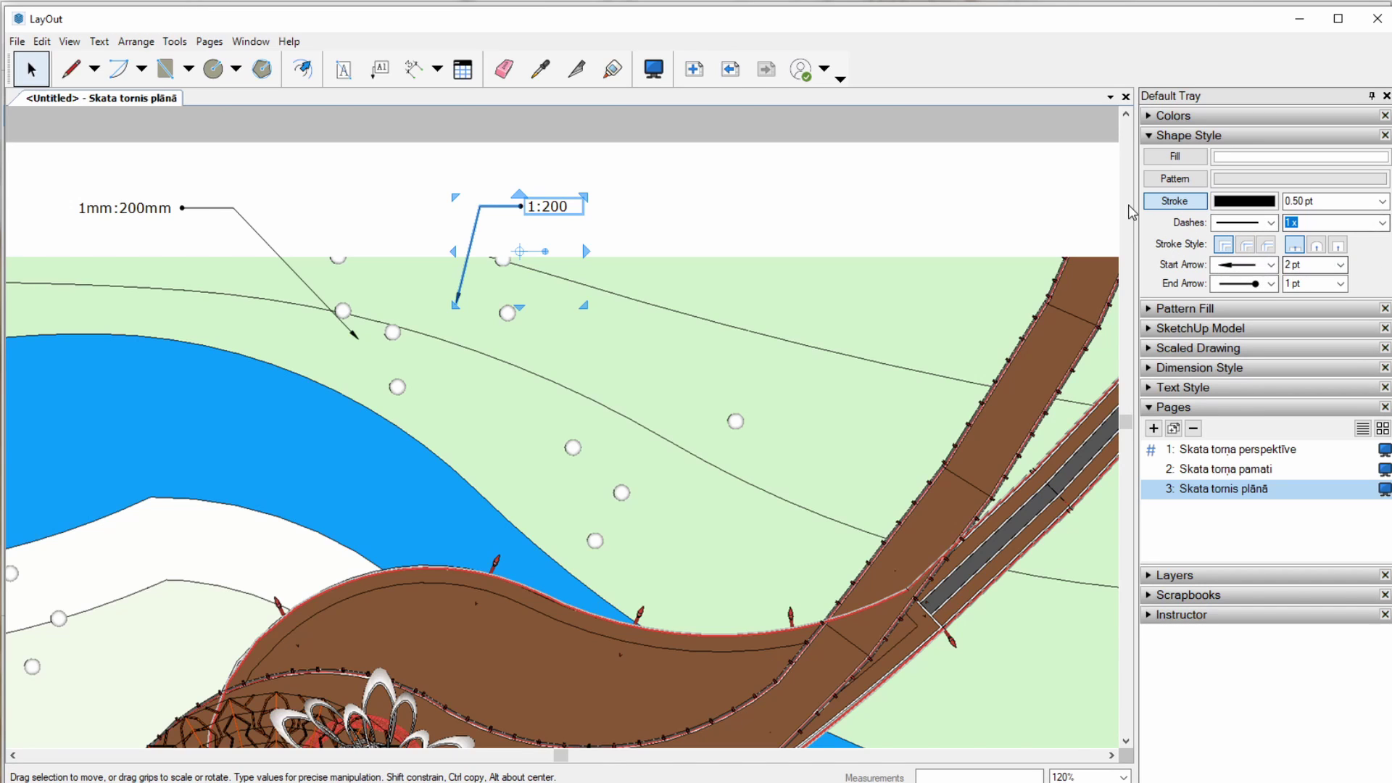
{"action": "left_click", "coordinate": [1245, 203]}
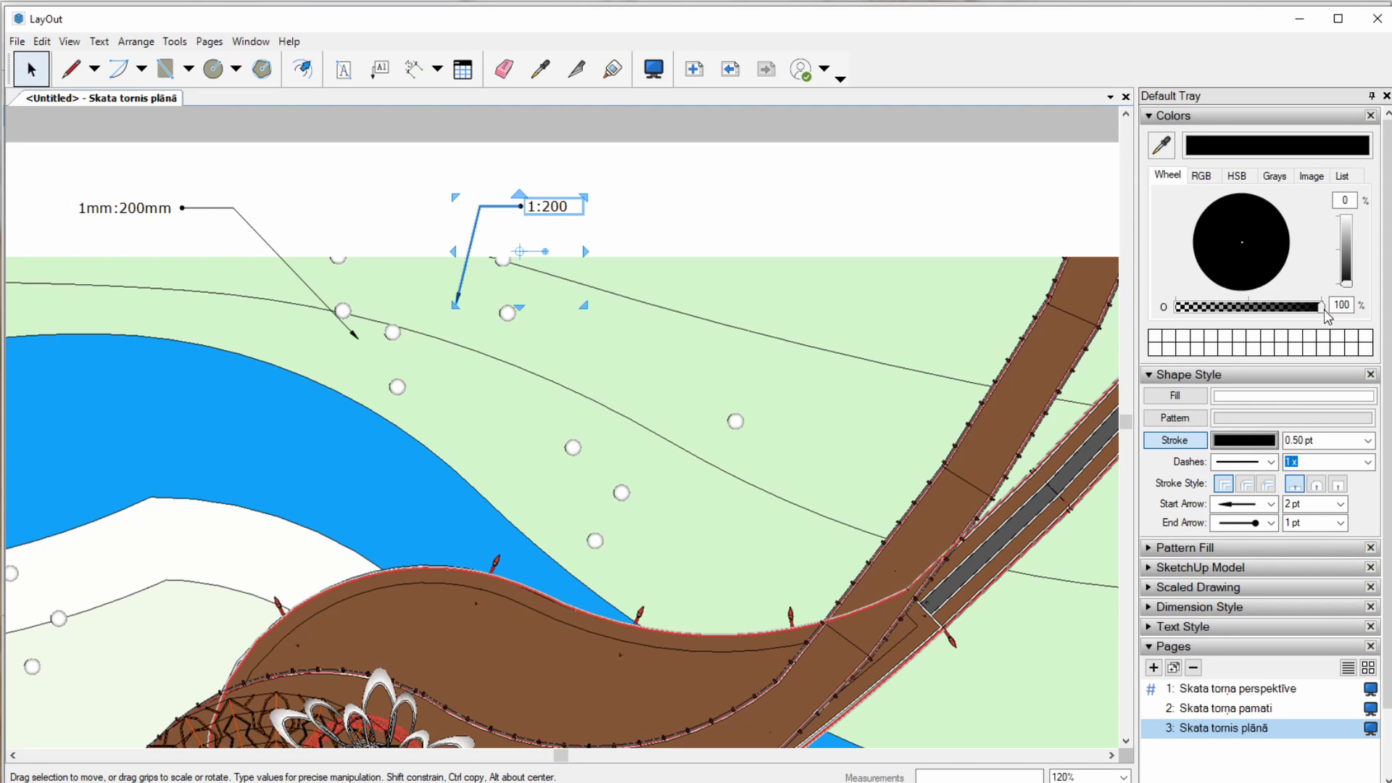
{"action": "left_click_drag", "start_coordinate": [1324, 314], "coordinate": [1153, 319]}
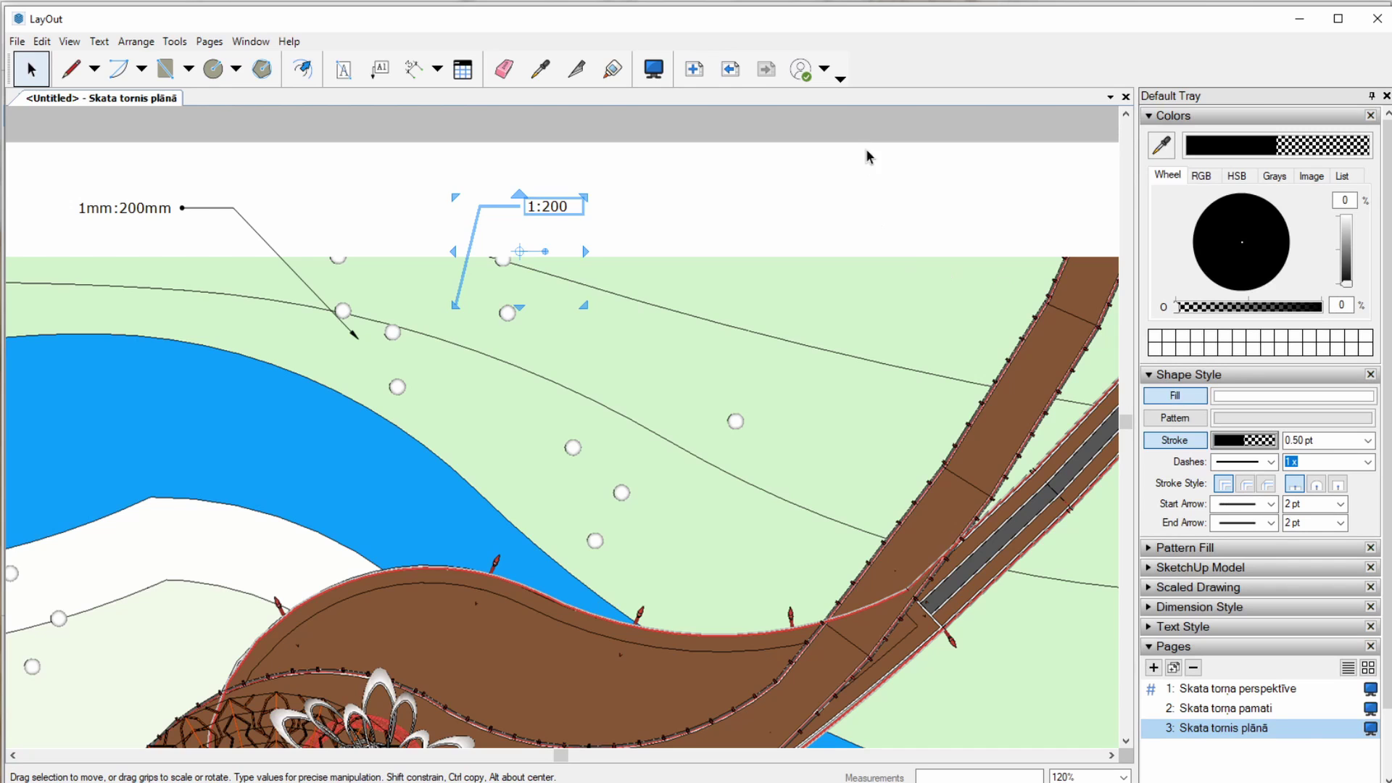
{"action": "left_click", "coordinate": [483, 236]}
{"action": "scroll", "coordinate": [423, 290], "scroll_direction": "down", "scroll_amount": 1}
{"action": "scroll", "coordinate": [467, 240], "scroll_direction": "down", "scroll_amount": 1}
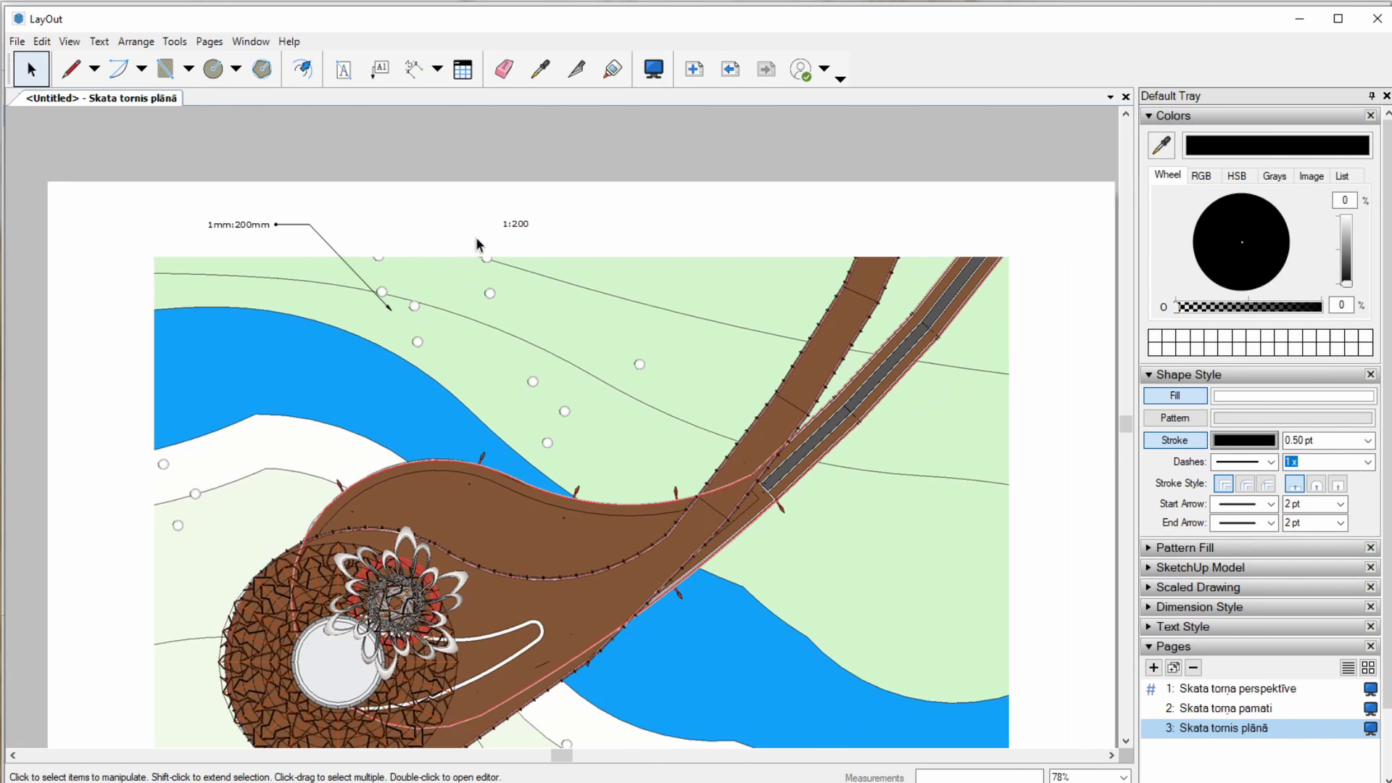
- Copy the 1:200 label's style onto the 1mm:200mm label with the Style tool
{"action": "left_click", "coordinate": [546, 66]}
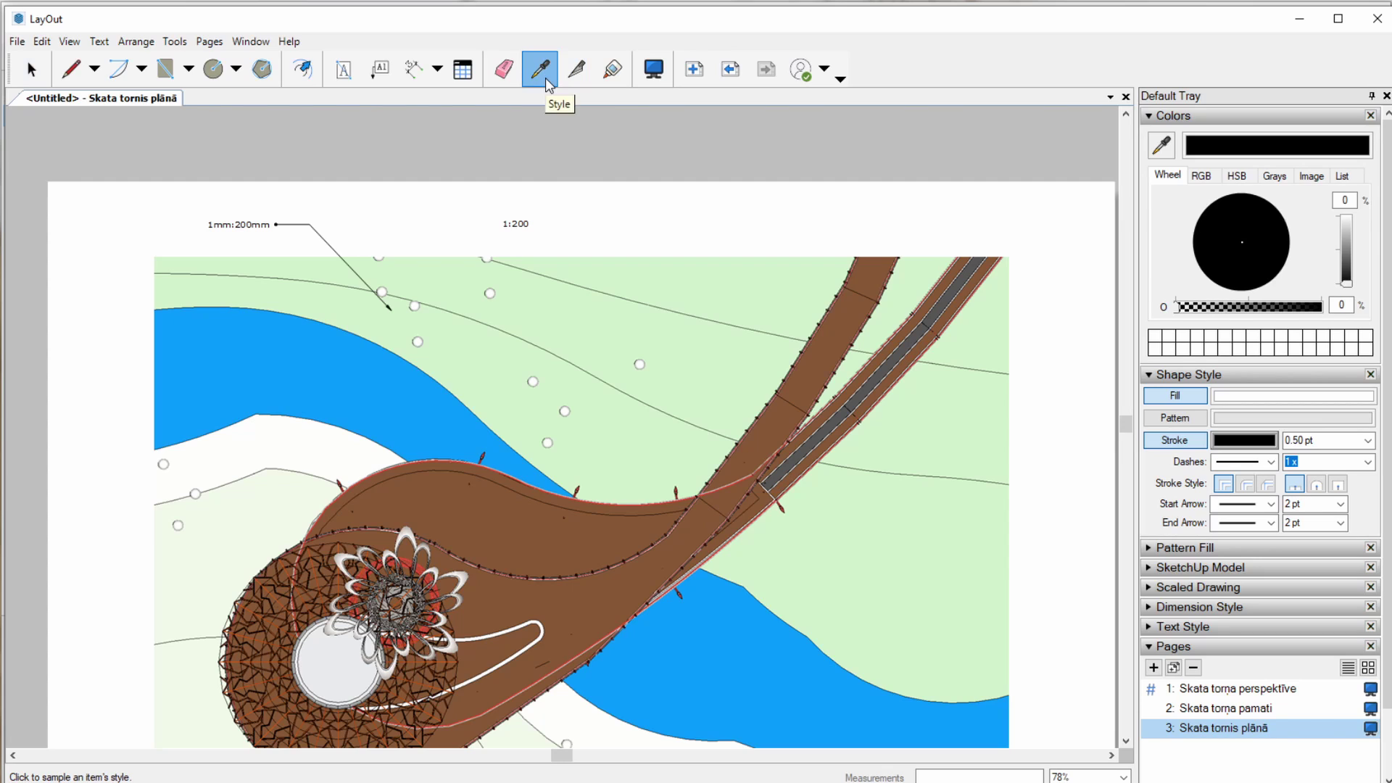
{"action": "left_click", "coordinate": [515, 226]}
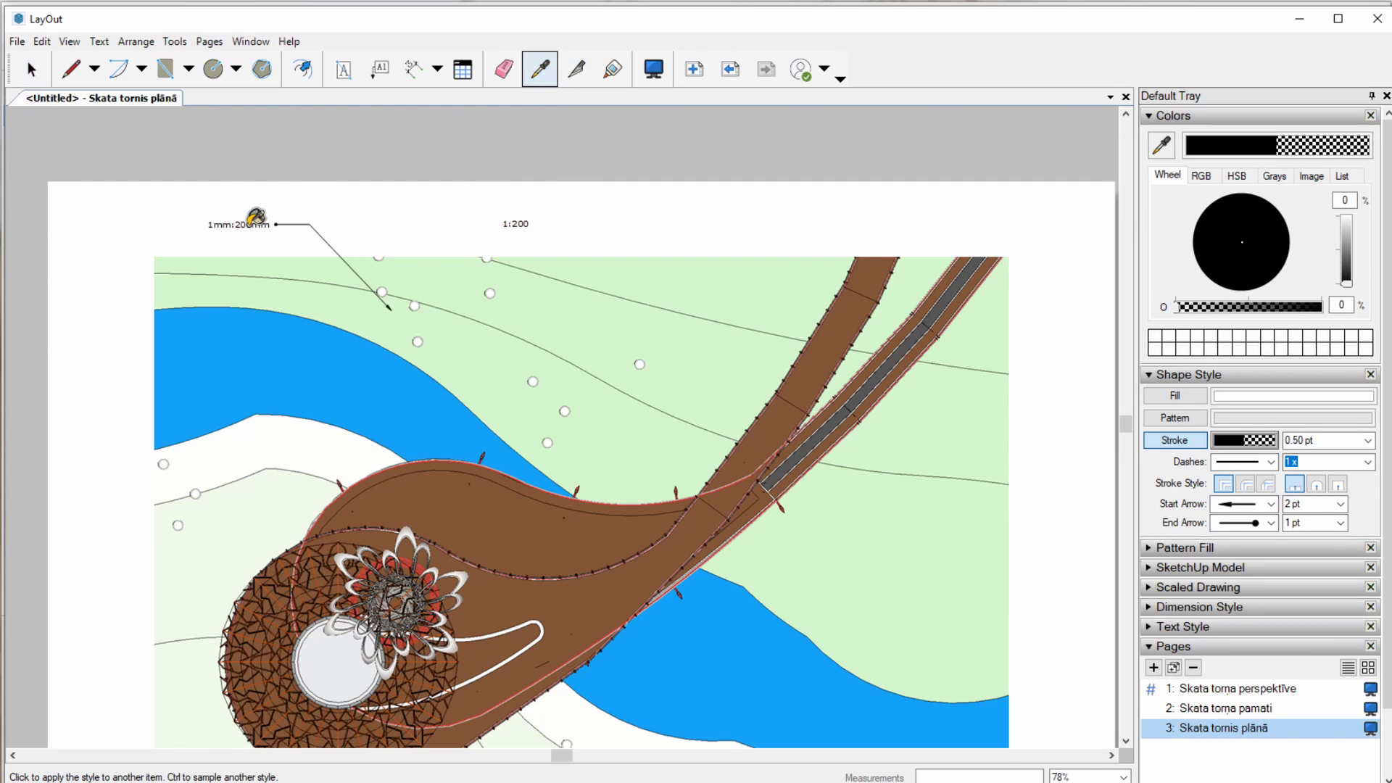
{"action": "left_click", "coordinate": [31, 69]}
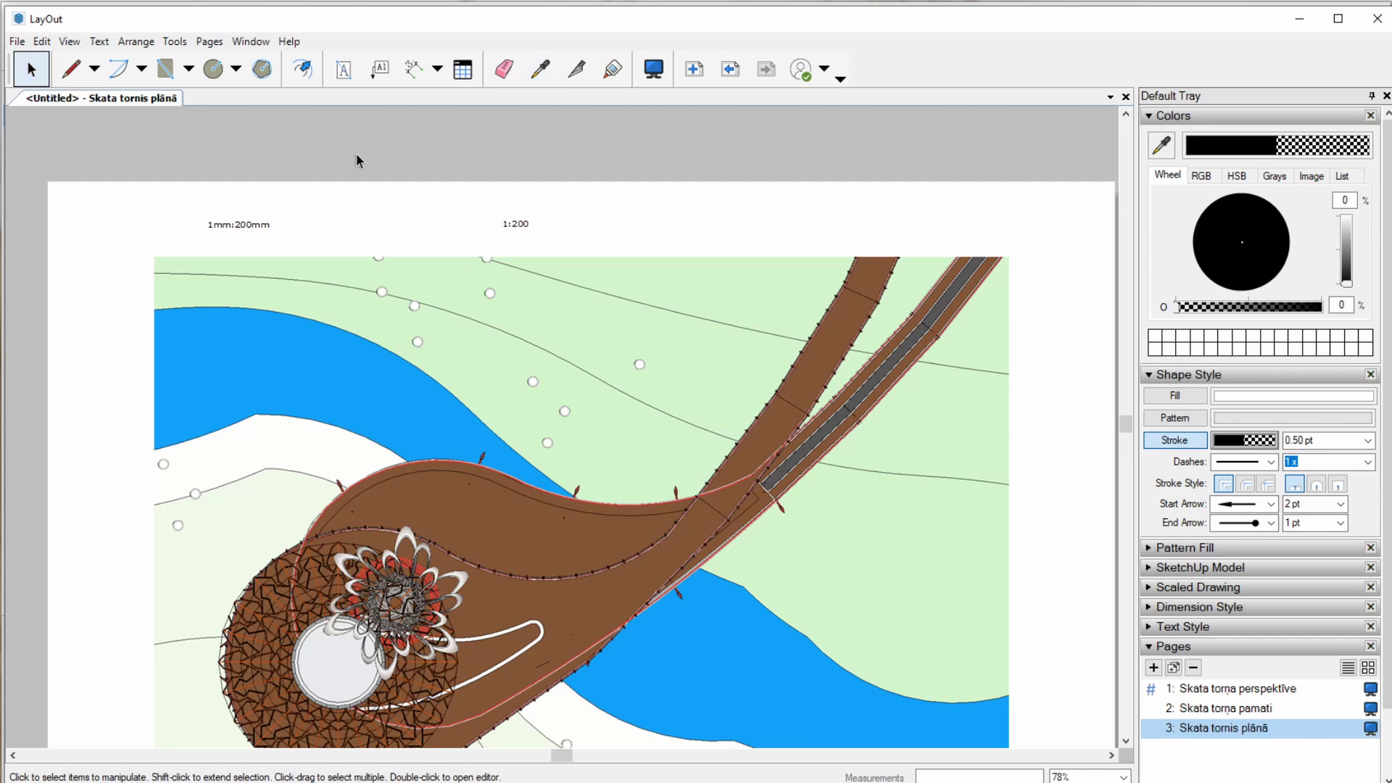
{"action": "scroll", "coordinate": [596, 311], "scroll_direction": "down", "scroll_amount": 3}
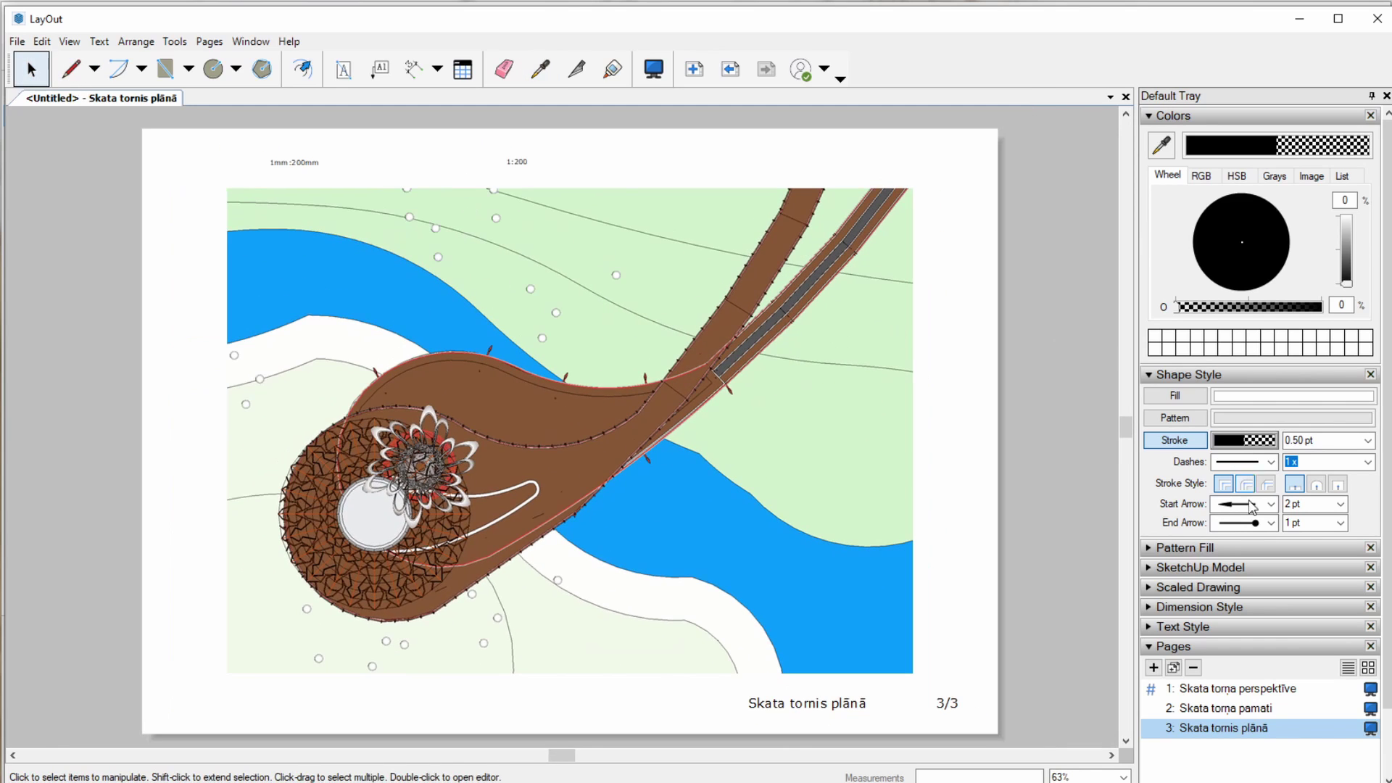
- Set both scale labels, 1mm:200mm and 1:200, to 18 pt Verdana
{"action": "left_click_drag", "start_coordinate": [602, 134], "coordinate": [294, 164]}
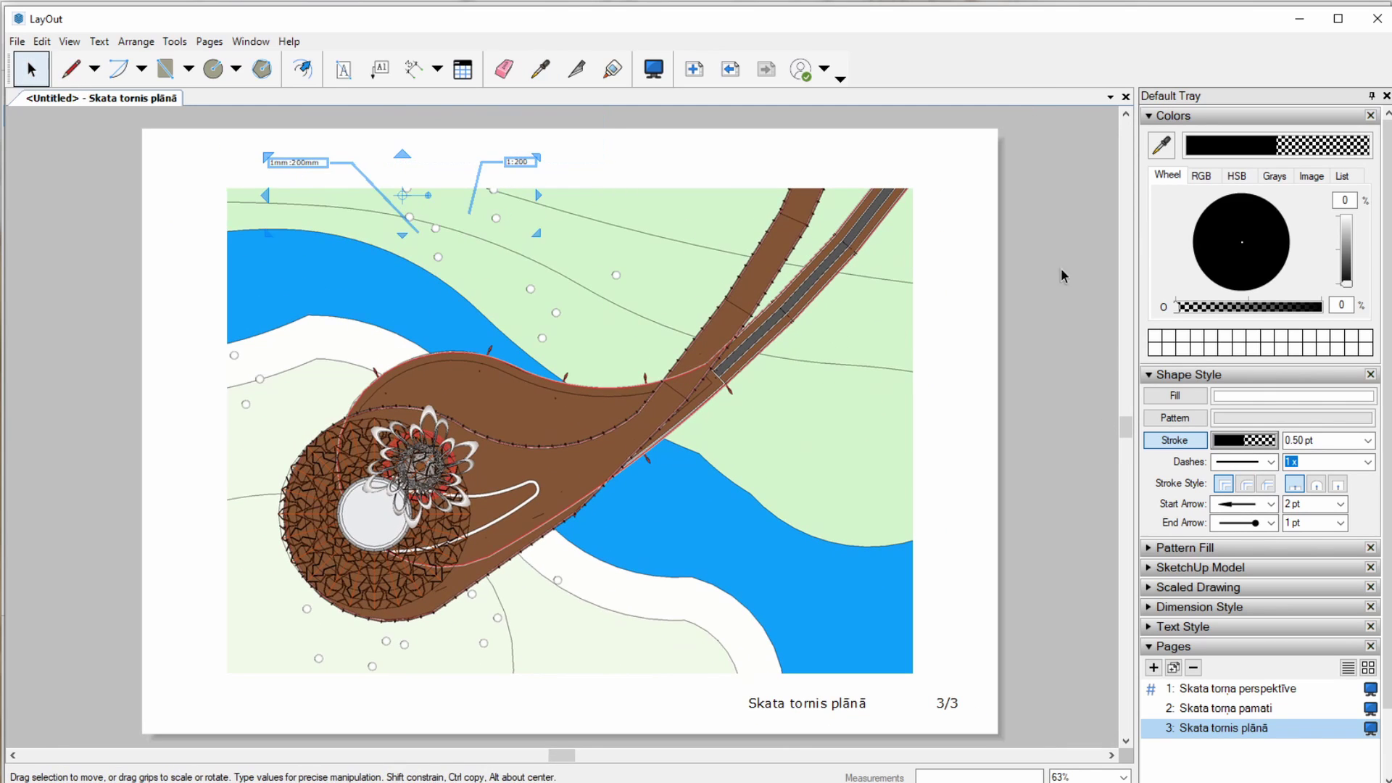
{"action": "left_click", "coordinate": [1197, 116]}
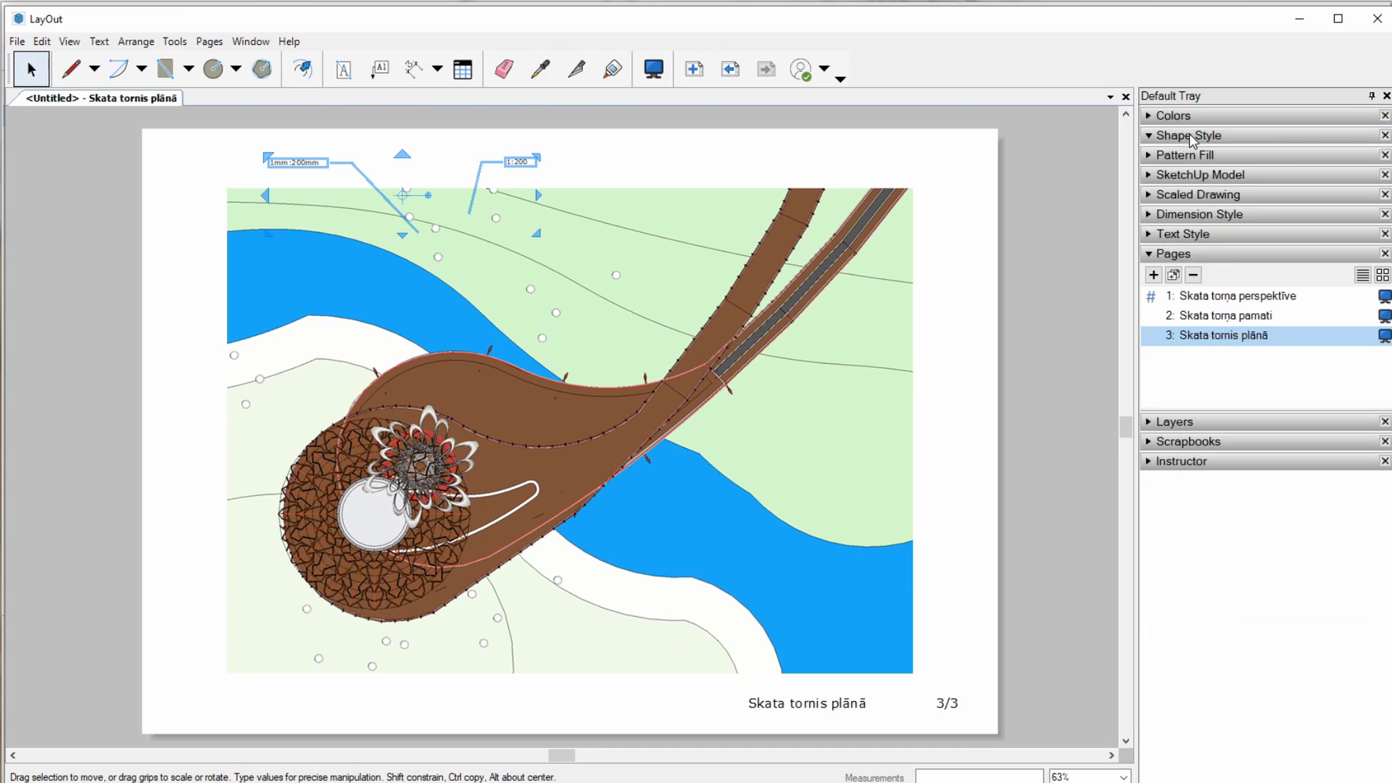
{"action": "left_click", "coordinate": [1207, 234]}
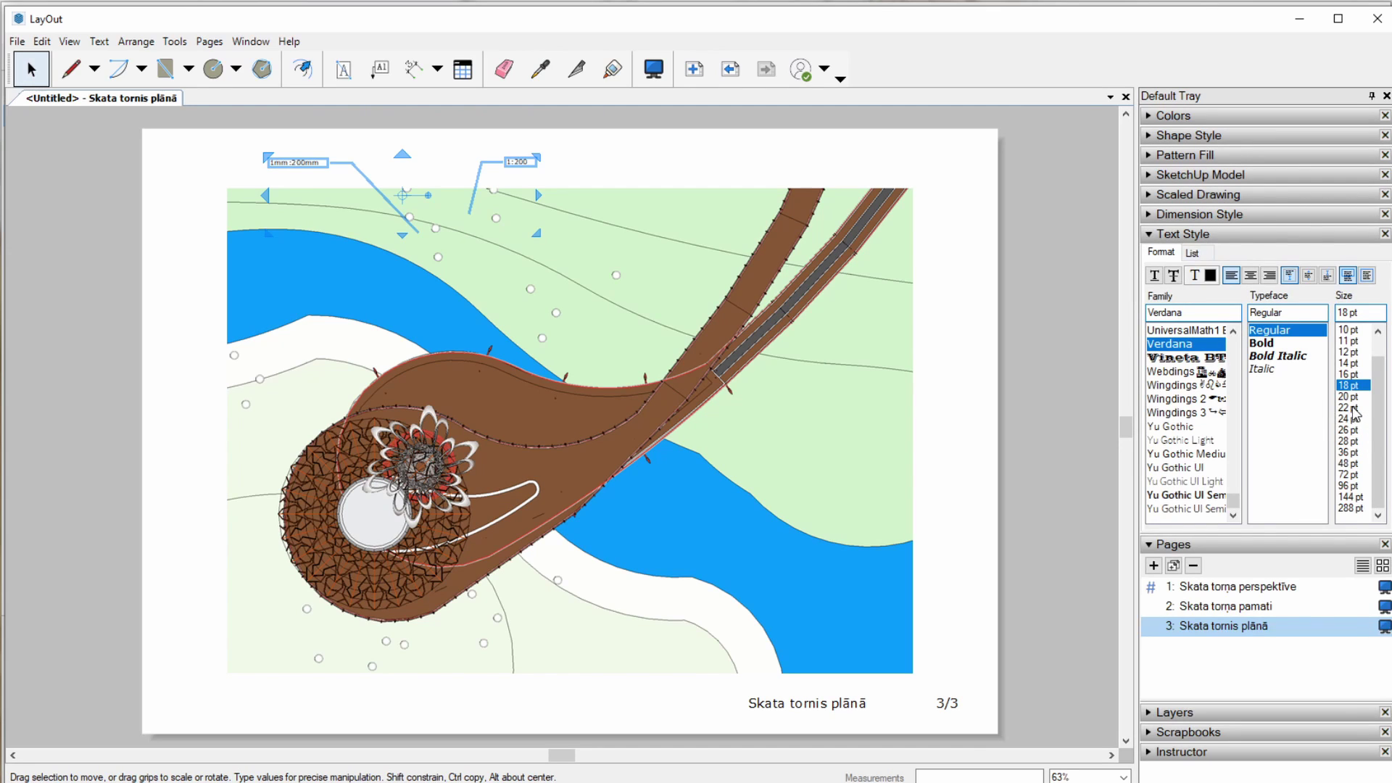
{"action": "left_click", "coordinate": [1351, 430]}
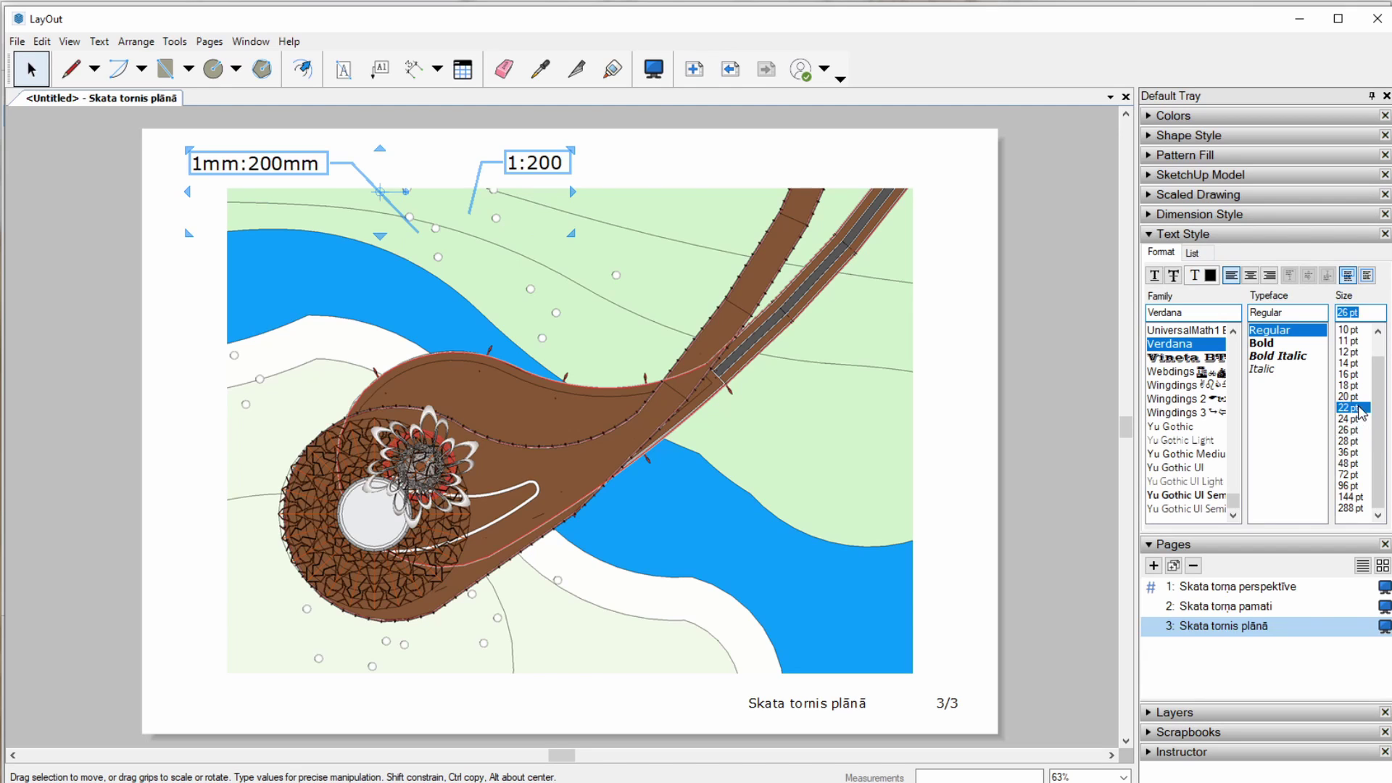
{"action": "left_click", "coordinate": [1348, 385]}
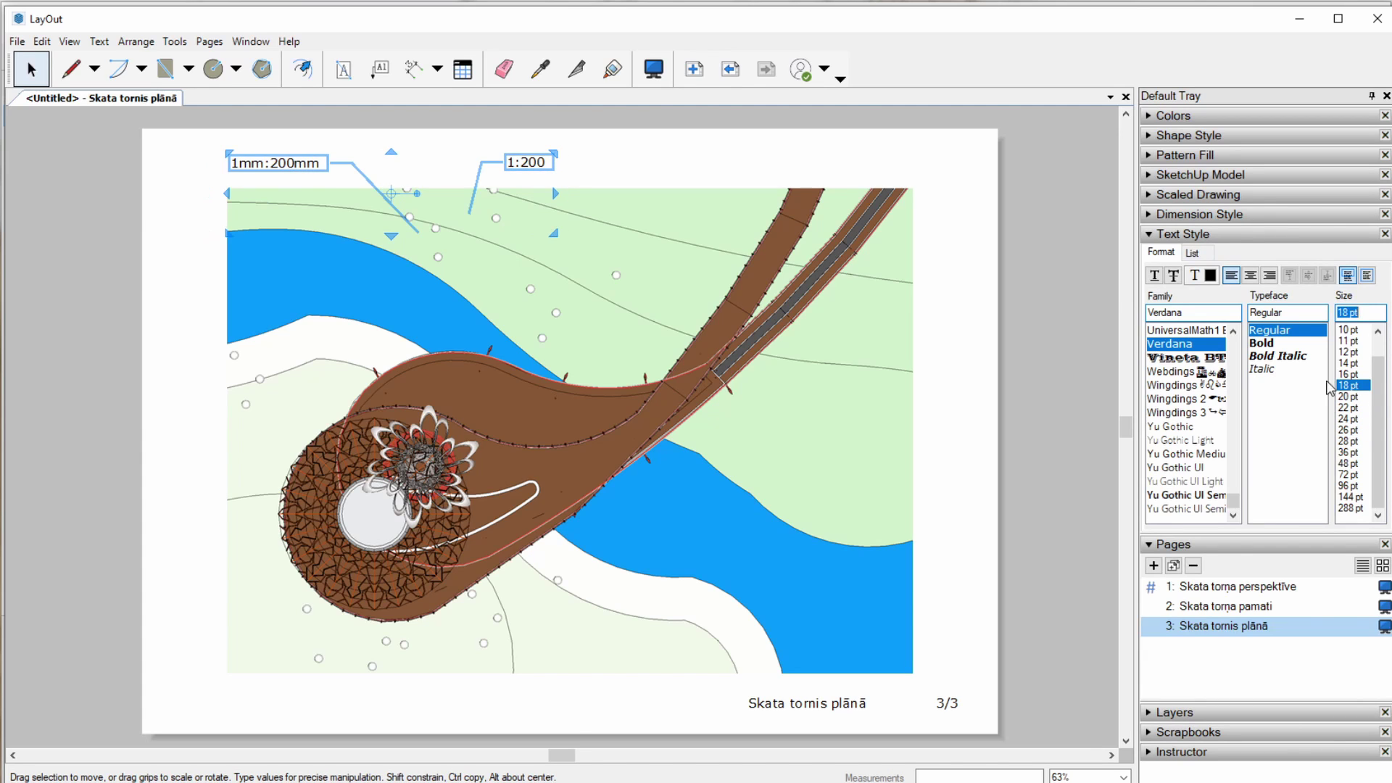
{"action": "left_click", "coordinate": [1096, 285]}
{"action": "middle_click_drag", "start_coordinate": [729, 329], "coordinate": [684, 307]}
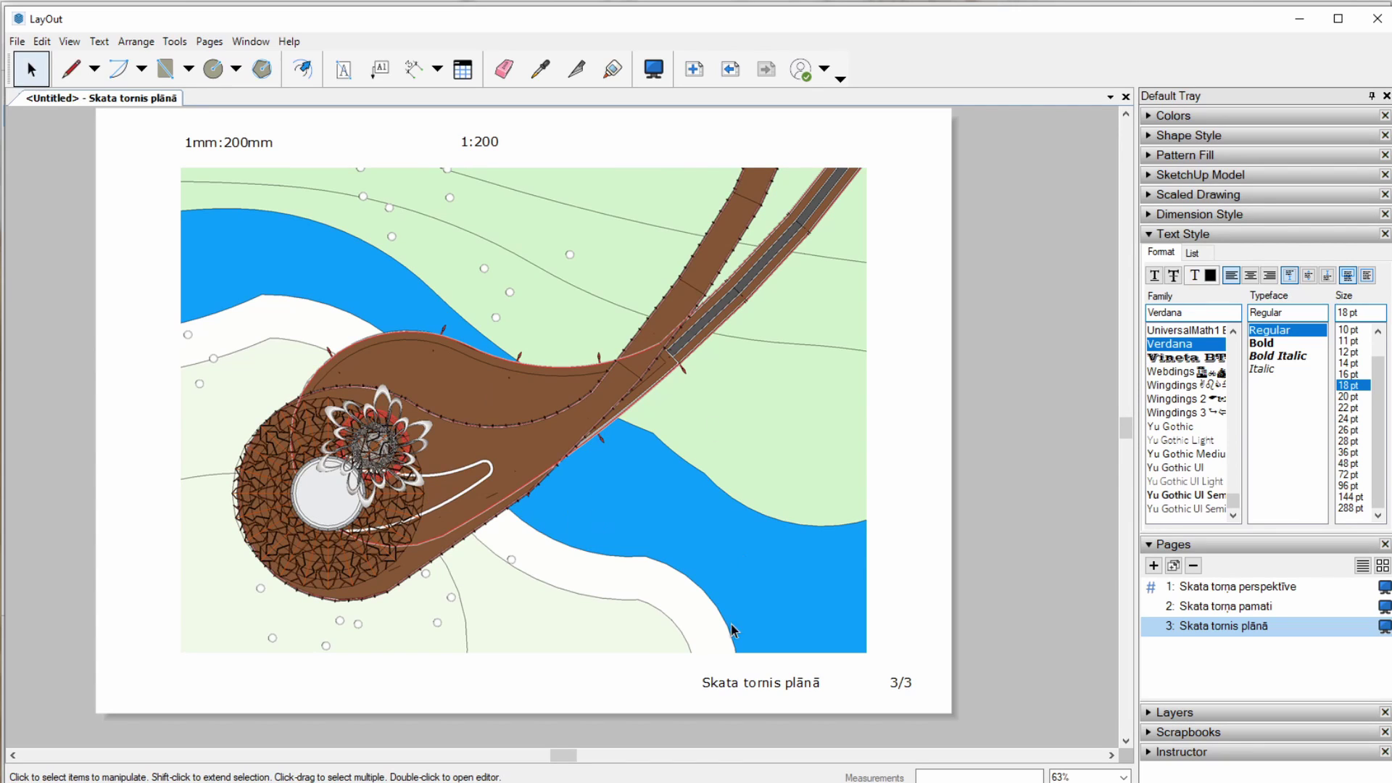
- Select the Skata tornis plānā footer title and zoom to it for inspection
{"action": "left_click", "coordinate": [737, 686]}
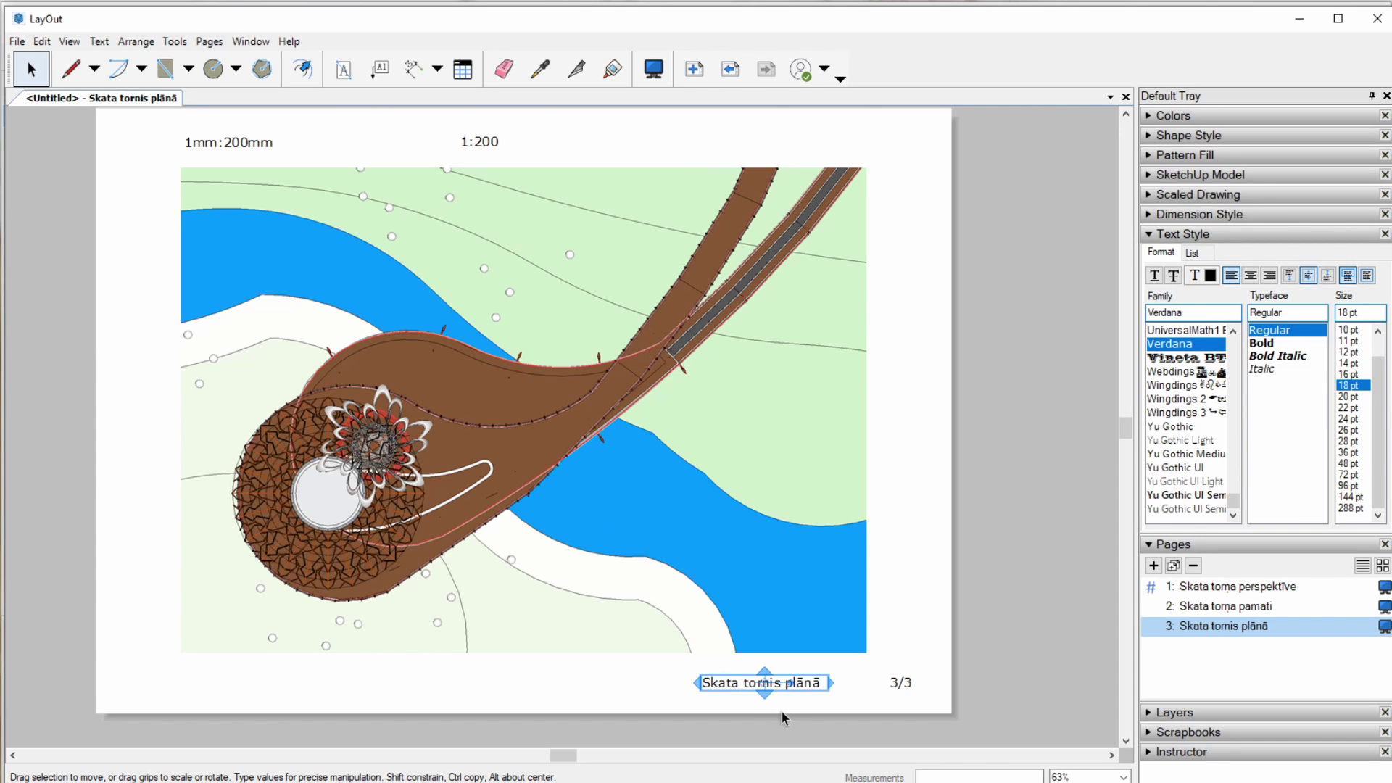
{"action": "scroll", "coordinate": [720, 678], "scroll_direction": "up", "scroll_amount": 2}
{"action": "scroll", "coordinate": [725, 675], "scroll_direction": "up", "scroll_amount": 3}
{"action": "scroll", "coordinate": [746, 673], "scroll_direction": "up", "scroll_amount": 3}
{"action": "scroll", "coordinate": [746, 673], "scroll_direction": "down", "scroll_amount": 3}
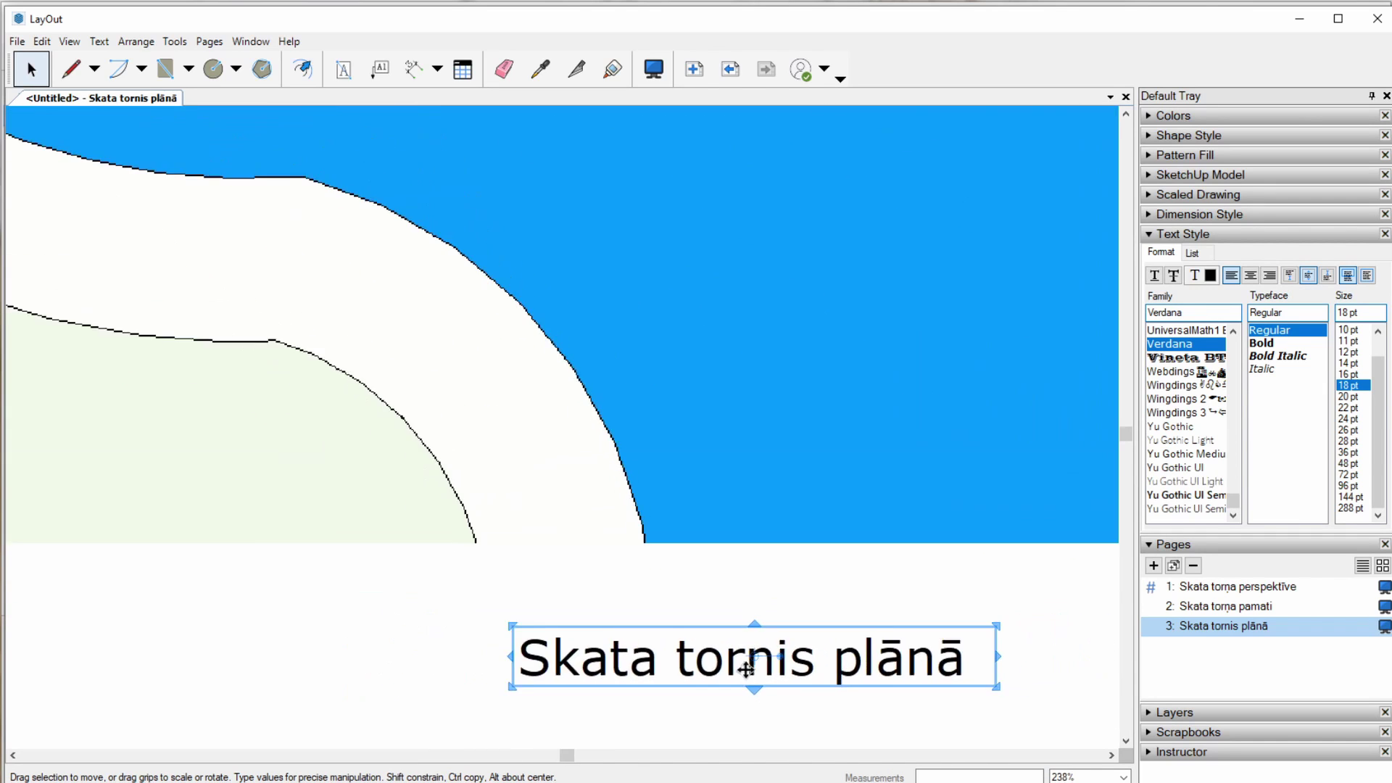
{"action": "scroll", "coordinate": [747, 671], "scroll_direction": "down", "scroll_amount": 3}
{"action": "scroll", "coordinate": [740, 664], "scroll_direction": "down", "scroll_amount": 2}
{"action": "scroll", "coordinate": [757, 674], "scroll_direction": "up", "scroll_amount": 3}
{"action": "scroll", "coordinate": [756, 675], "scroll_direction": "down", "scroll_amount": 2}
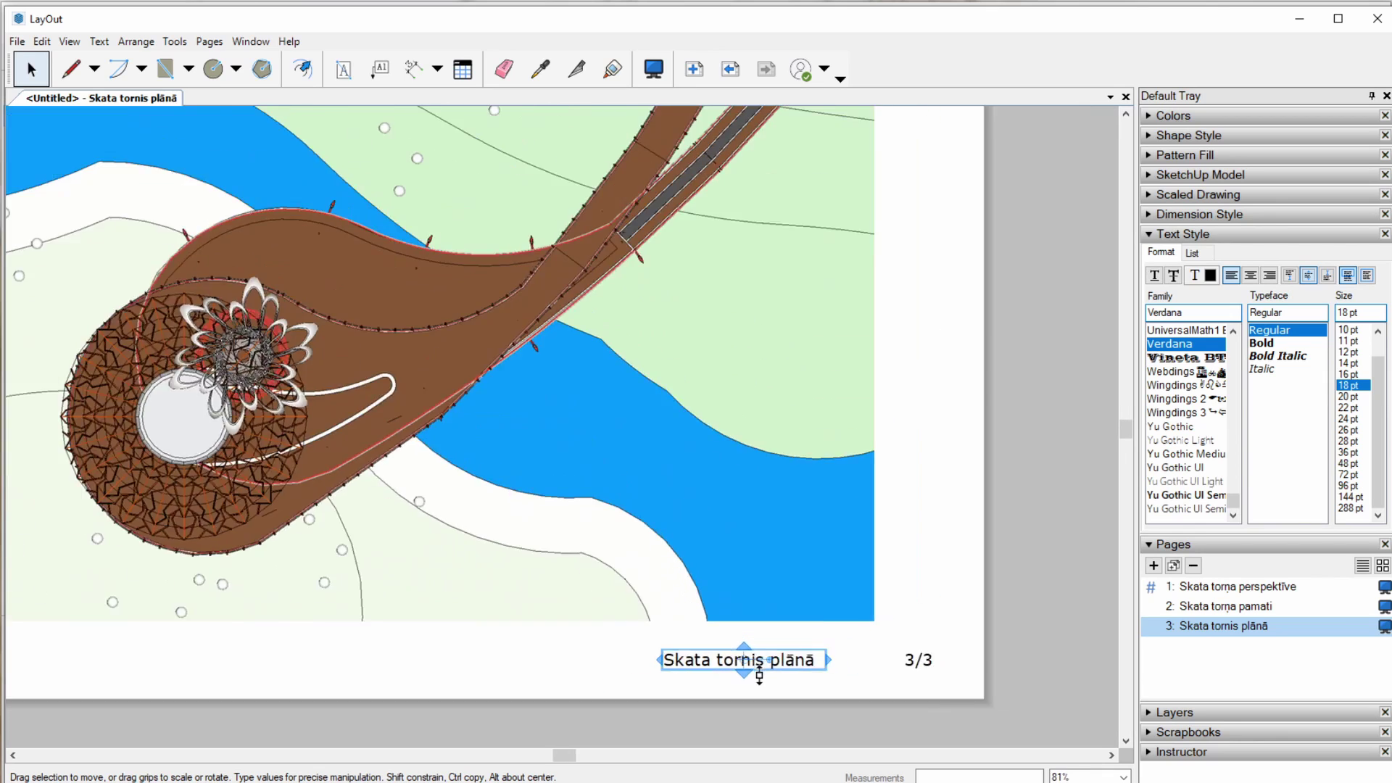
{"action": "scroll", "coordinate": [740, 669], "scroll_direction": "down", "scroll_amount": 1}
{"action": "scroll", "coordinate": [719, 669], "scroll_direction": "up", "scroll_amount": 1}
{"action": "scroll", "coordinate": [723, 667], "scroll_direction": "down", "scroll_amount": 1}
{"action": "right_click", "coordinate": [723, 668]}
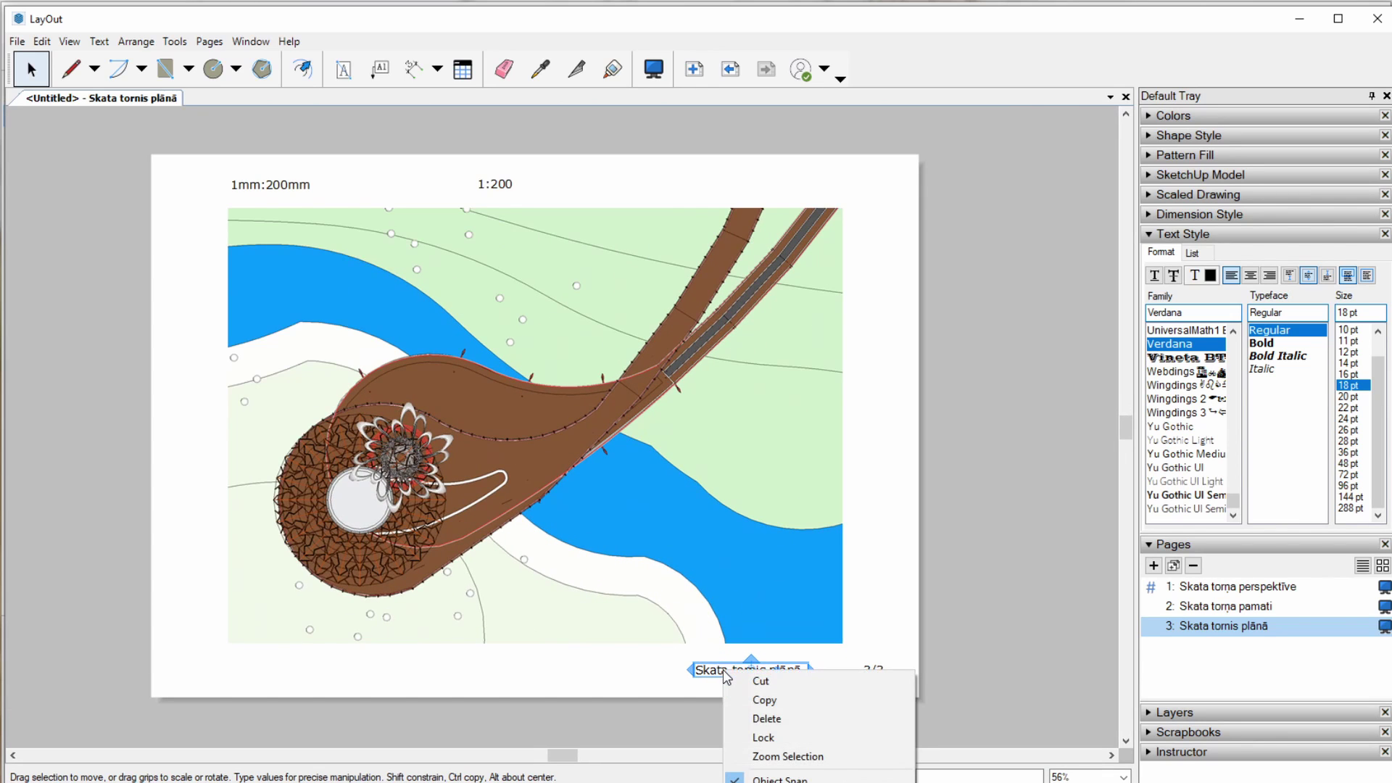
{"action": "left_click", "coordinate": [814, 759]}
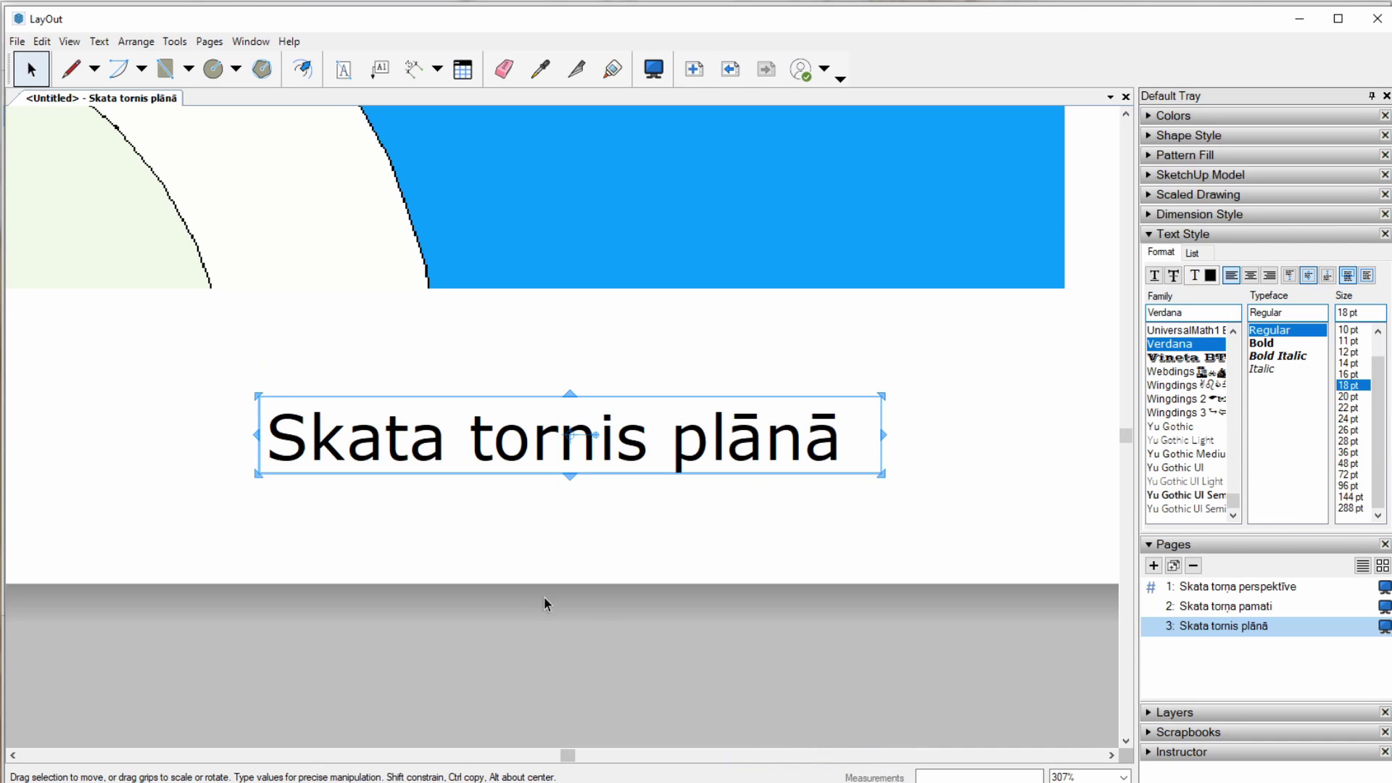
- Switch to page 1, Skata torņa perspektīve
{"action": "scroll", "coordinate": [783, 638], "scroll_direction": "down", "scroll_amount": 2}
{"action": "scroll", "coordinate": [794, 638], "scroll_direction": "down", "scroll_amount": 2}
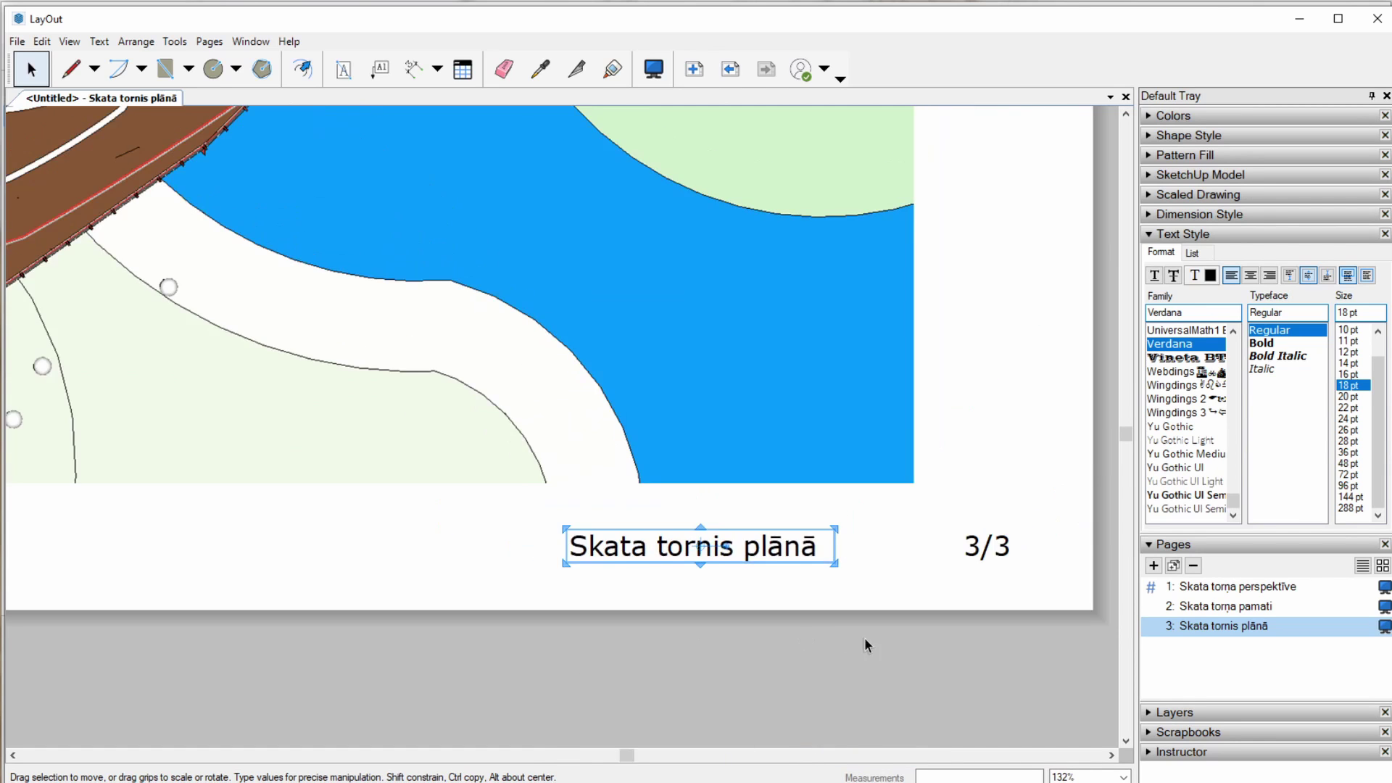
{"action": "scroll", "coordinate": [863, 638], "scroll_direction": "down", "scroll_amount": 4}
{"action": "scroll", "coordinate": [750, 515], "scroll_direction": "up", "scroll_amount": 1}
{"action": "scroll", "coordinate": [673, 542], "scroll_direction": "up", "scroll_amount": 1}
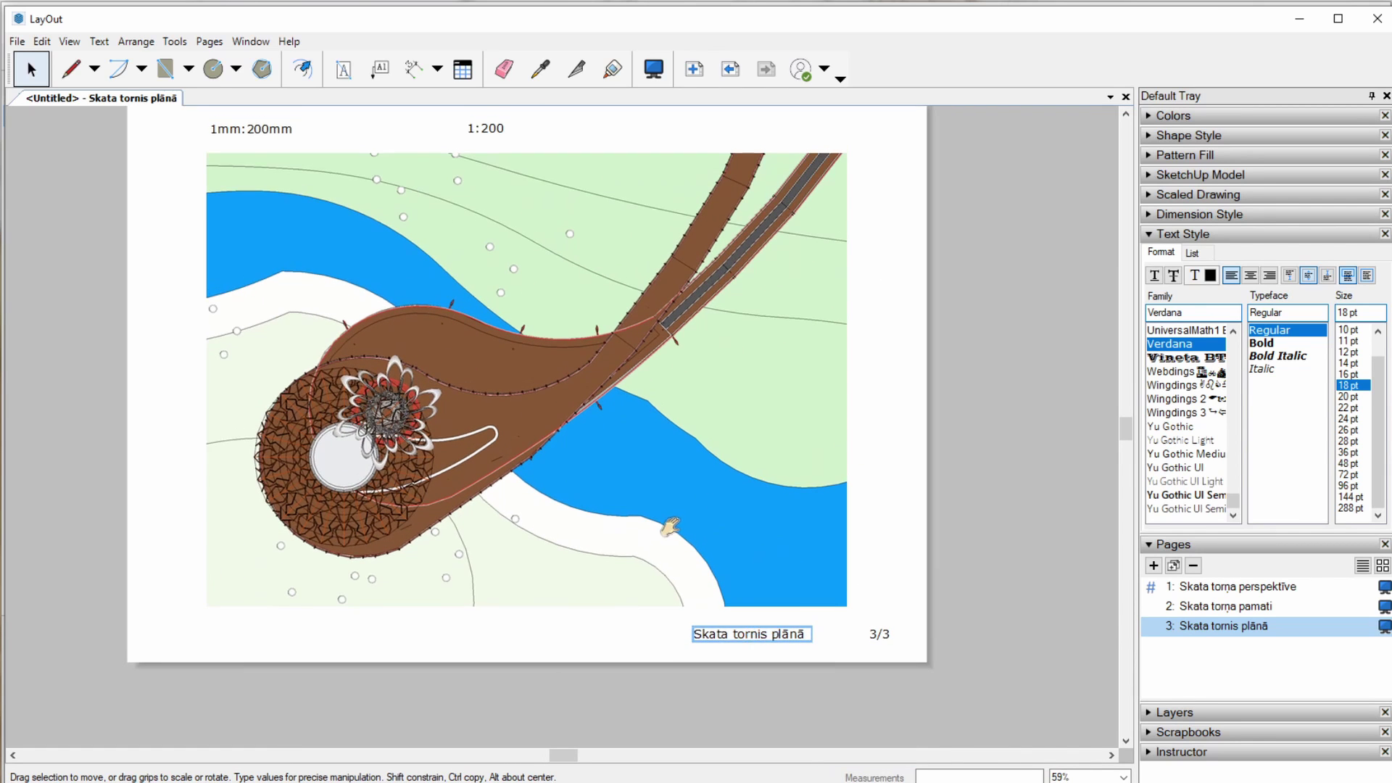
{"action": "middle_click_drag", "start_coordinate": [673, 541], "coordinate": [672, 551]}
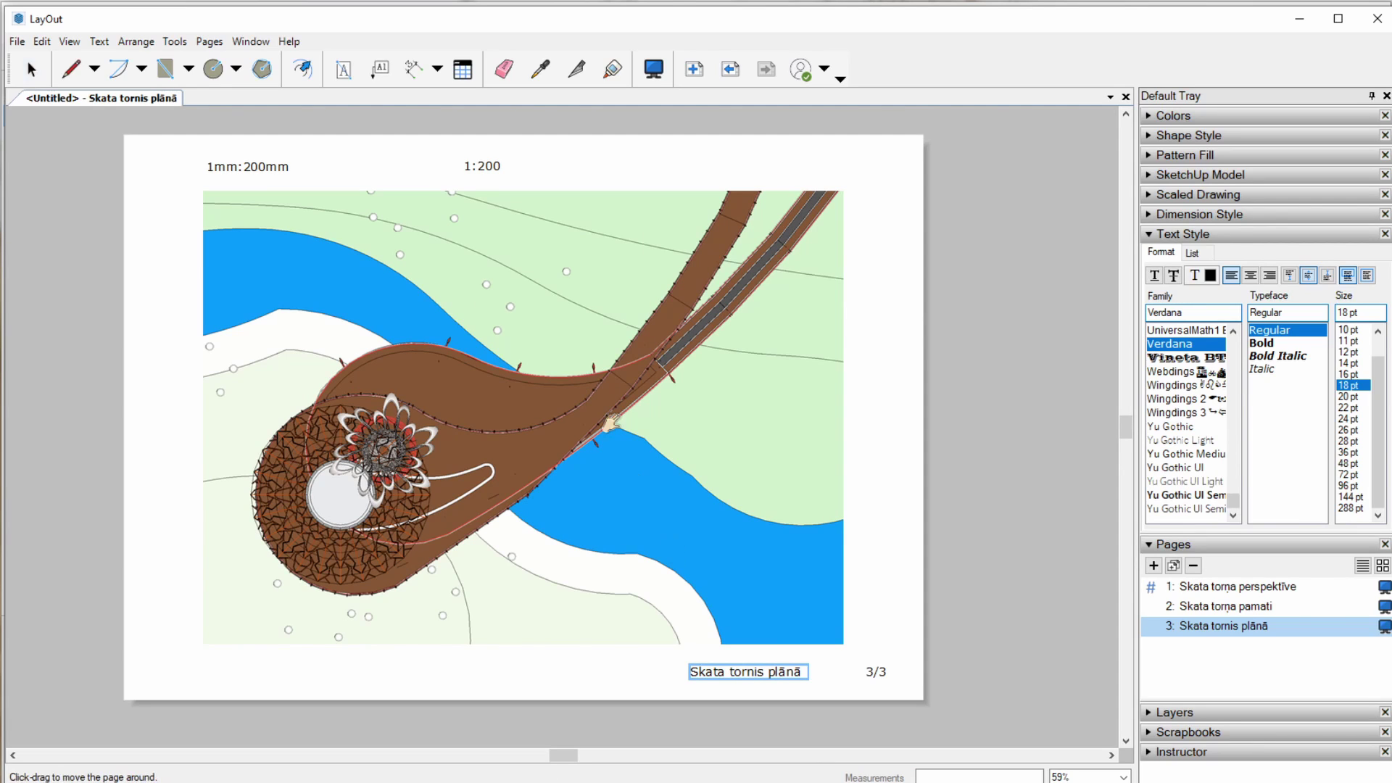
{"action": "left_click", "coordinate": [1217, 588]}
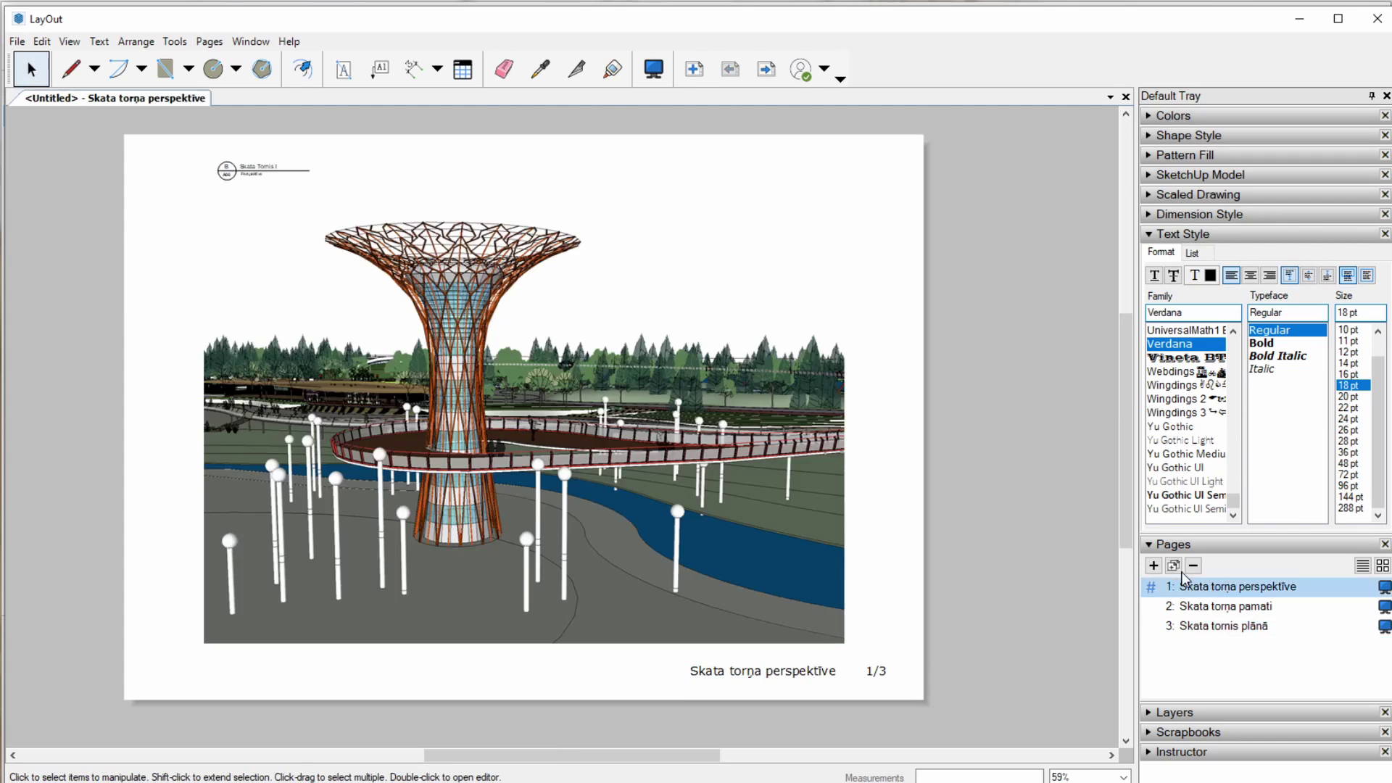
- Add a 'Labiekārtojums' text heading near the top of page 1
{"action": "left_click", "coordinate": [344, 69]}
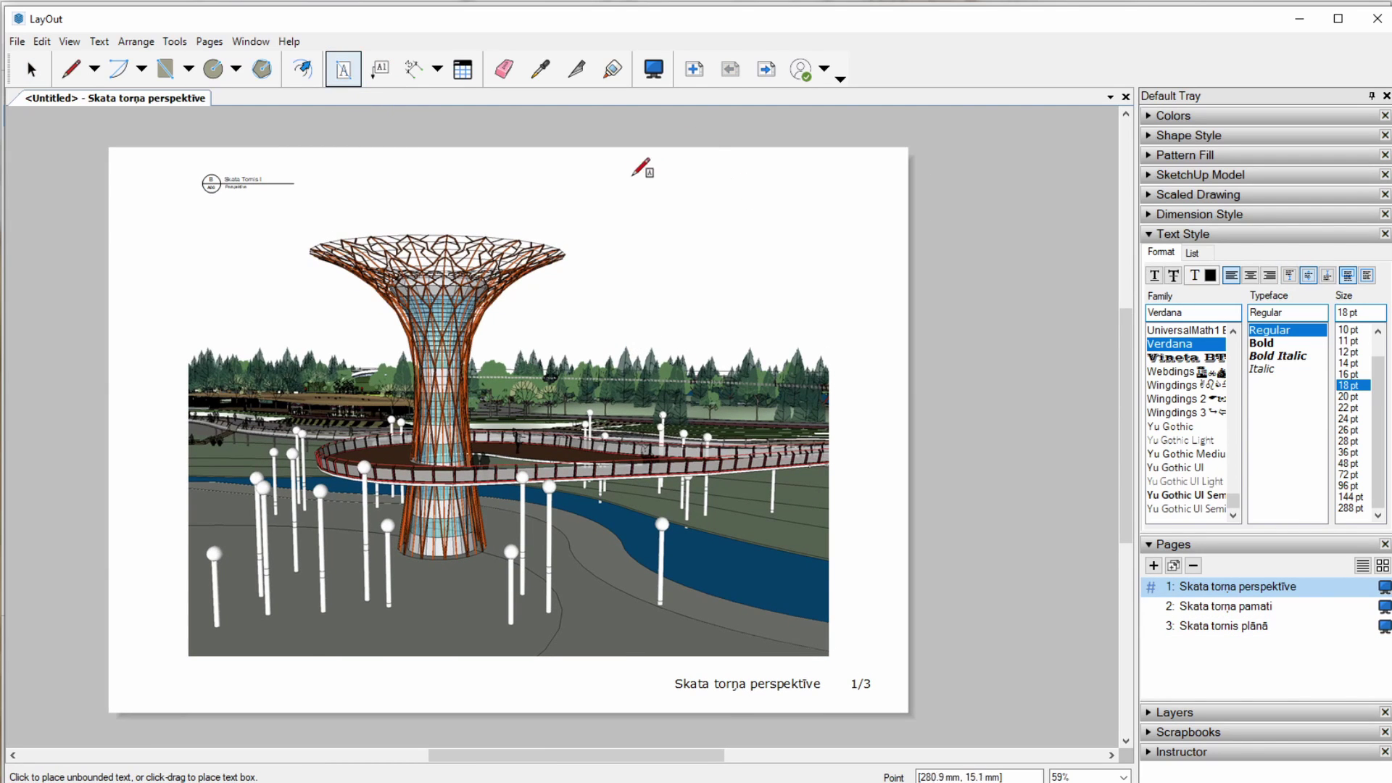
{"action": "scroll", "coordinate": [674, 199], "scroll_direction": "up", "scroll_amount": 1}
{"action": "scroll", "coordinate": [656, 166], "scroll_direction": "up", "scroll_amount": 1}
{"action": "left_click", "coordinate": [618, 171]}
{"action": "type", "text": "Labi"}
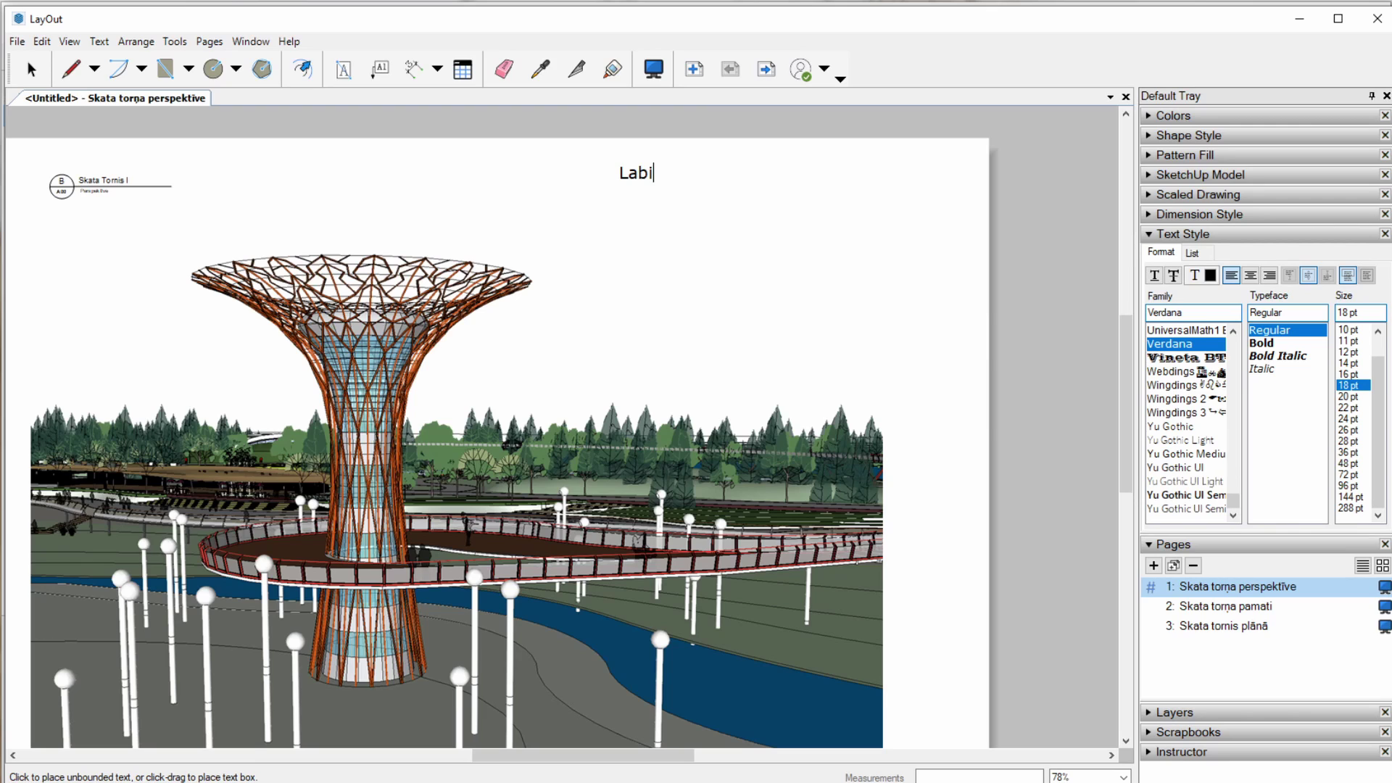
{"action": "type", "text": "ekārtojums"}
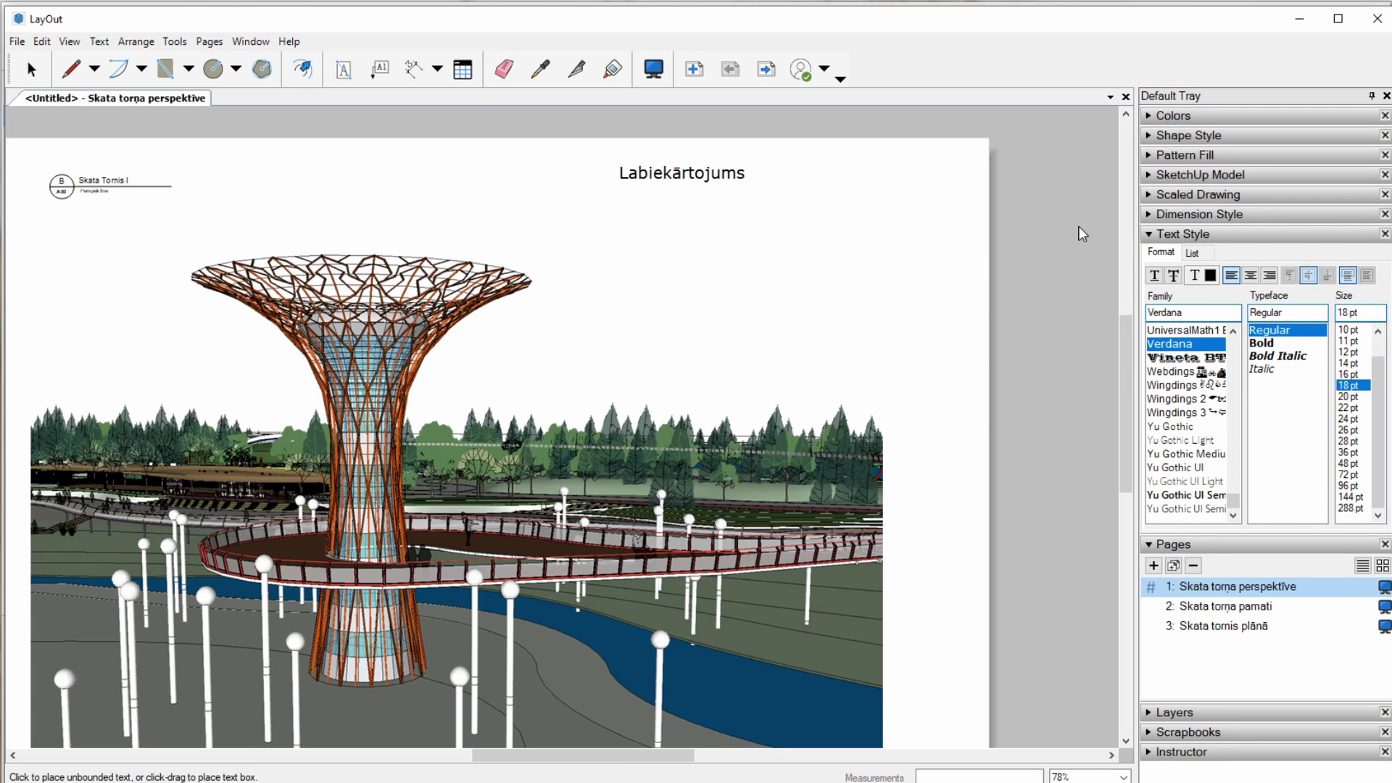
{"action": "key", "text": "Escape"}
{"action": "scroll", "coordinate": [711, 239], "scroll_direction": "down", "scroll_amount": 2}
{"action": "key", "text": "space"}
- Move the Labiekārtojums heading to page 1's top-right corner
{"action": "left_click", "coordinate": [700, 194]}
{"action": "scroll", "coordinate": [700, 195], "scroll_direction": "up", "scroll_amount": 2}
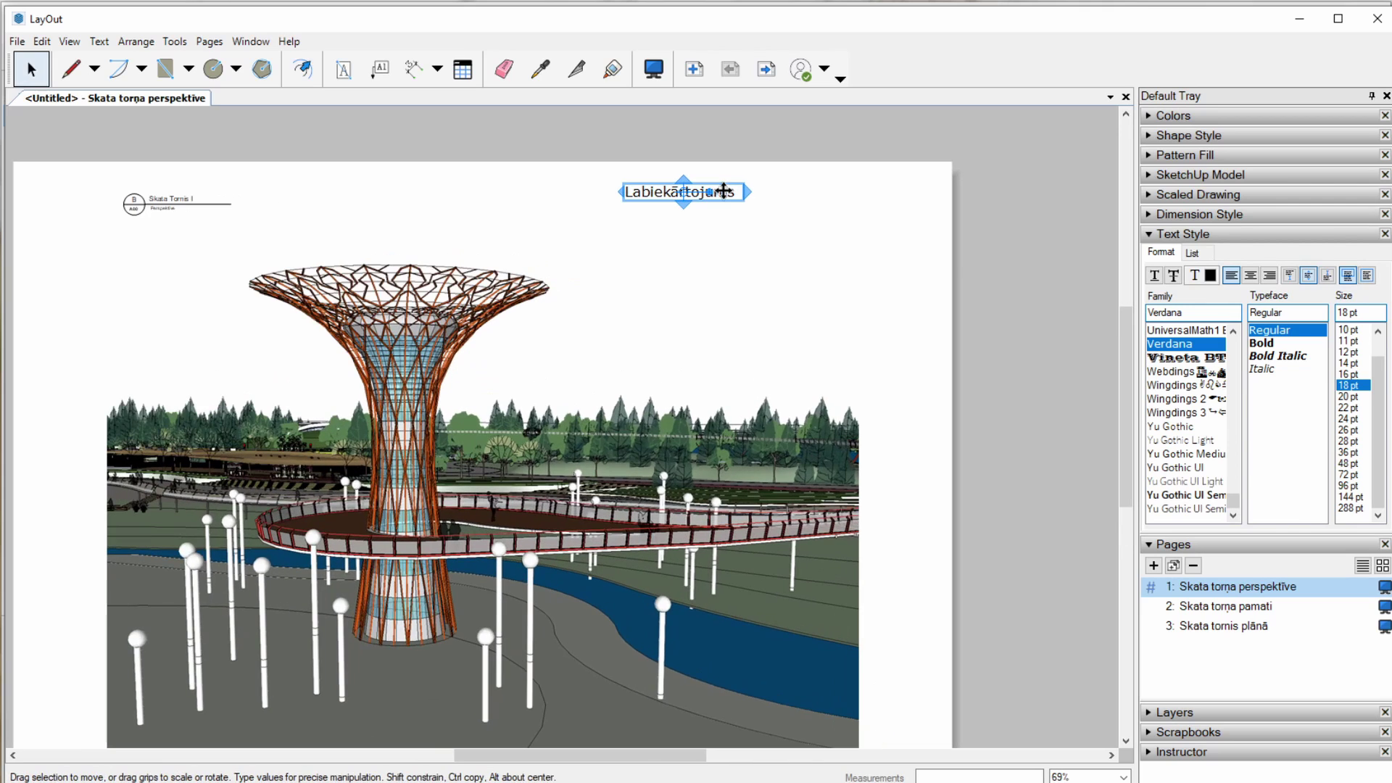
{"action": "left_click_drag", "start_coordinate": [642, 192], "coordinate": [806, 195]}
{"action": "middle_click_drag", "start_coordinate": [905, 354], "coordinate": [855, 315]}
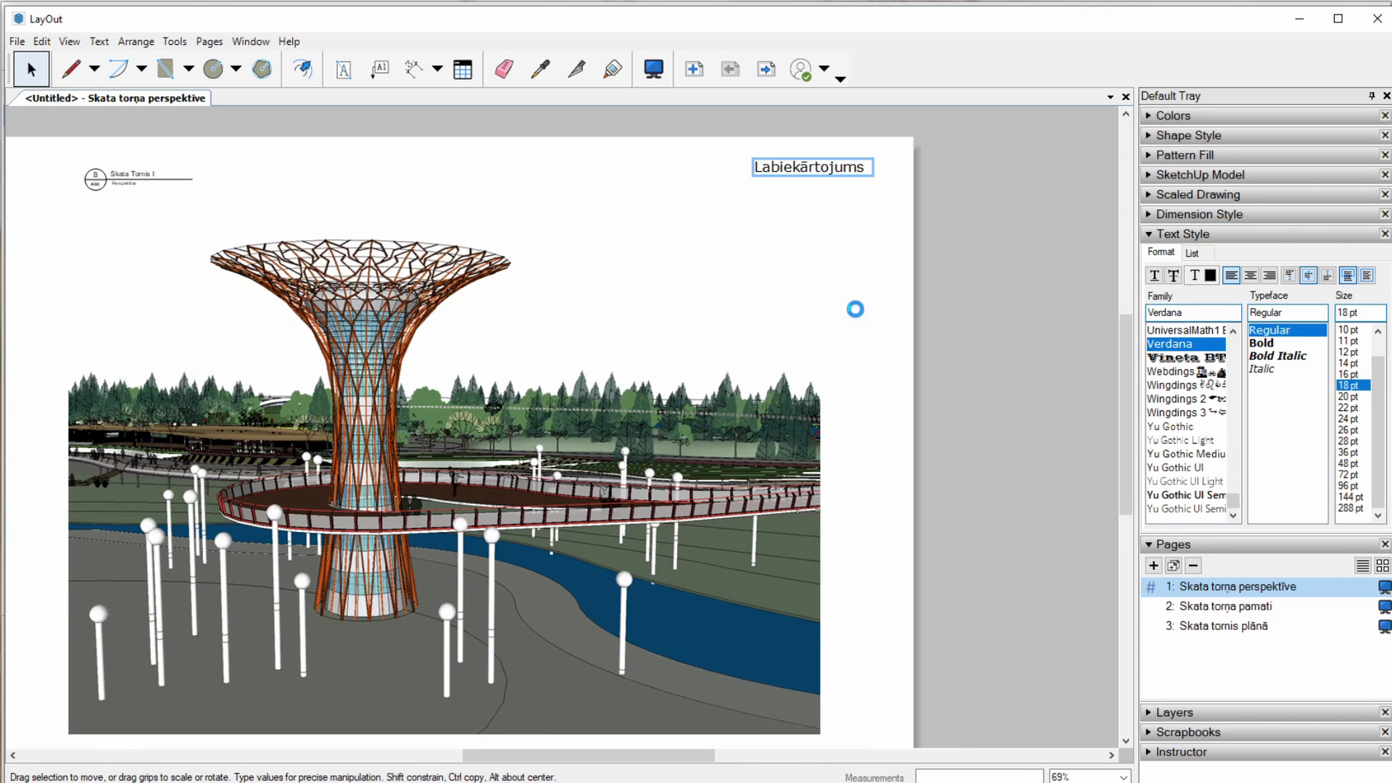
- Paste the Labiekārtojums heading onto pages 2 and 3, then return to page 1
{"action": "left_click", "coordinate": [1204, 607]}
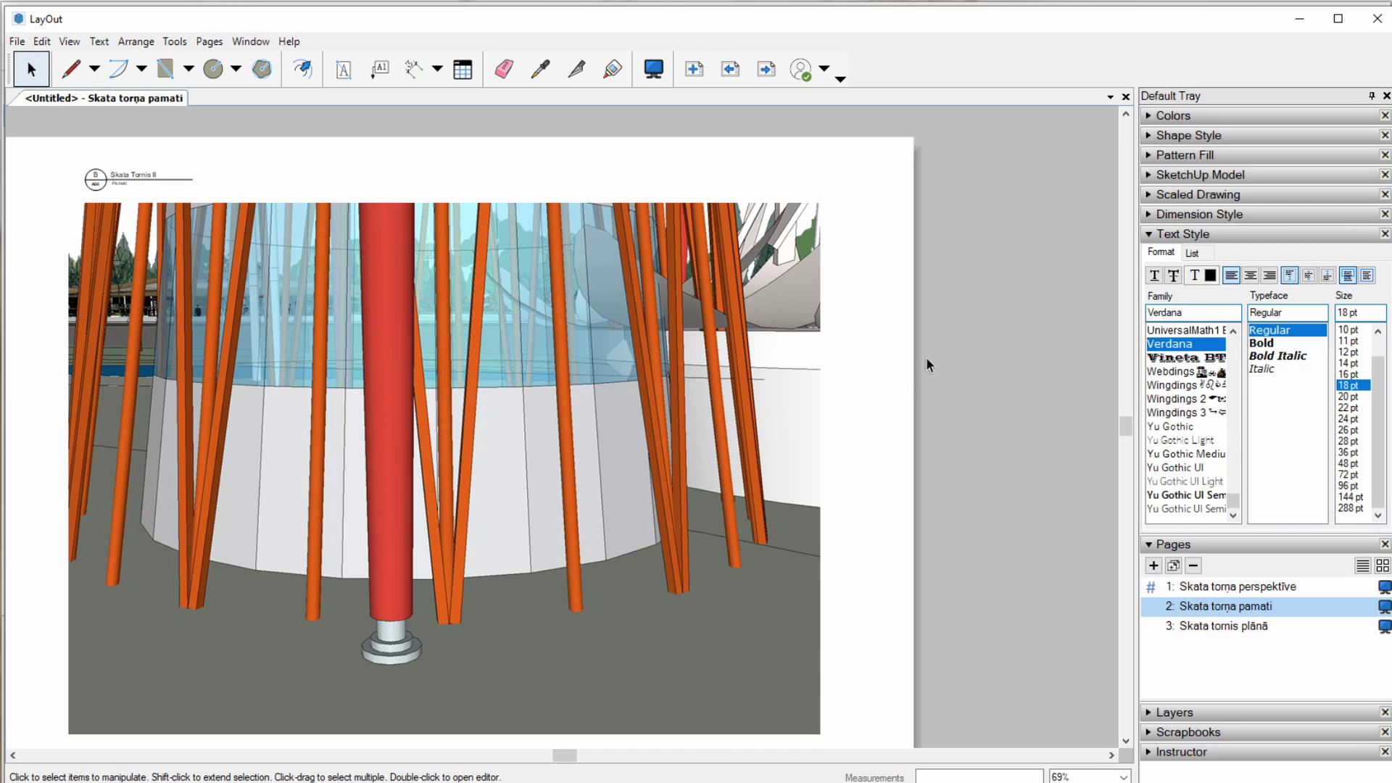
{"action": "type", "text": "Labiekārtojums"}
{"action": "left_click", "coordinate": [1258, 626]}
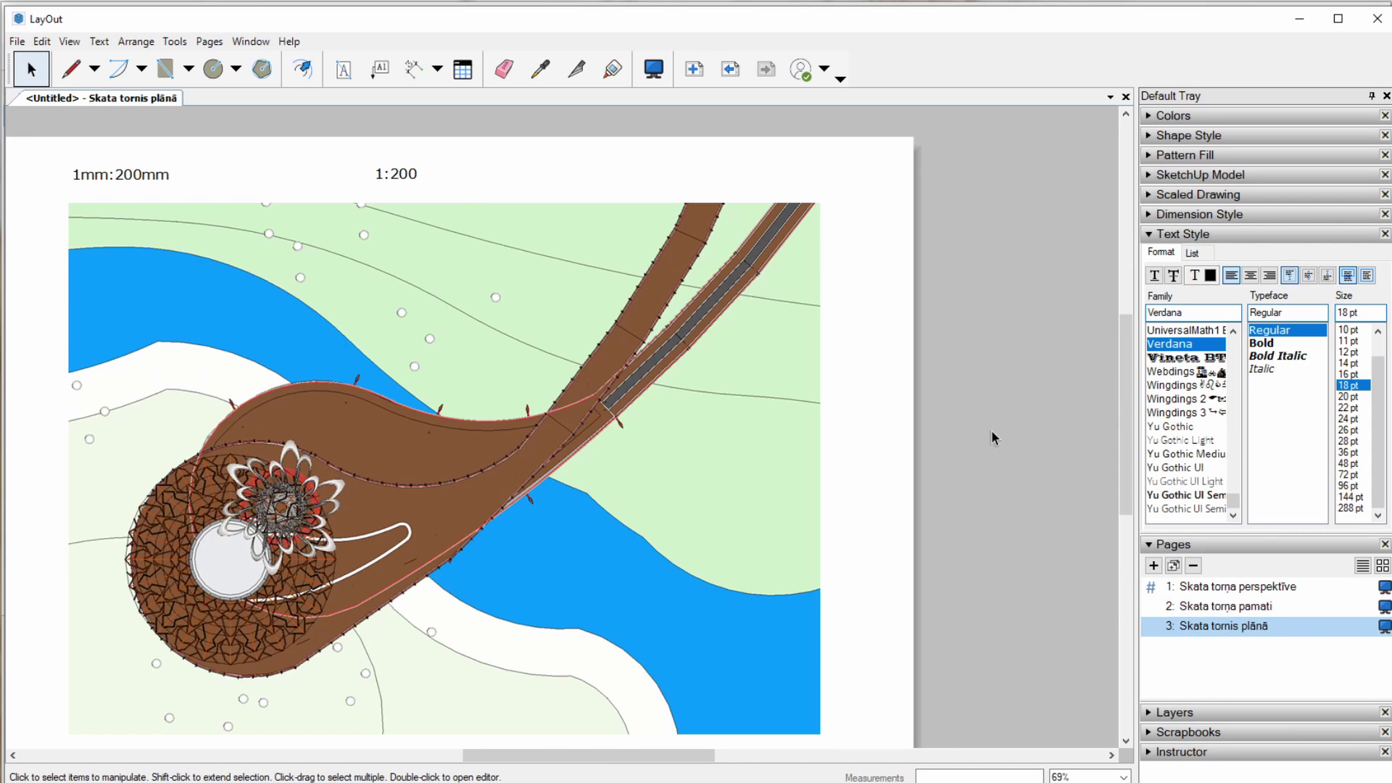
{"action": "key", "text": "ctrl+v"}
{"action": "left_click", "coordinate": [1243, 587]}
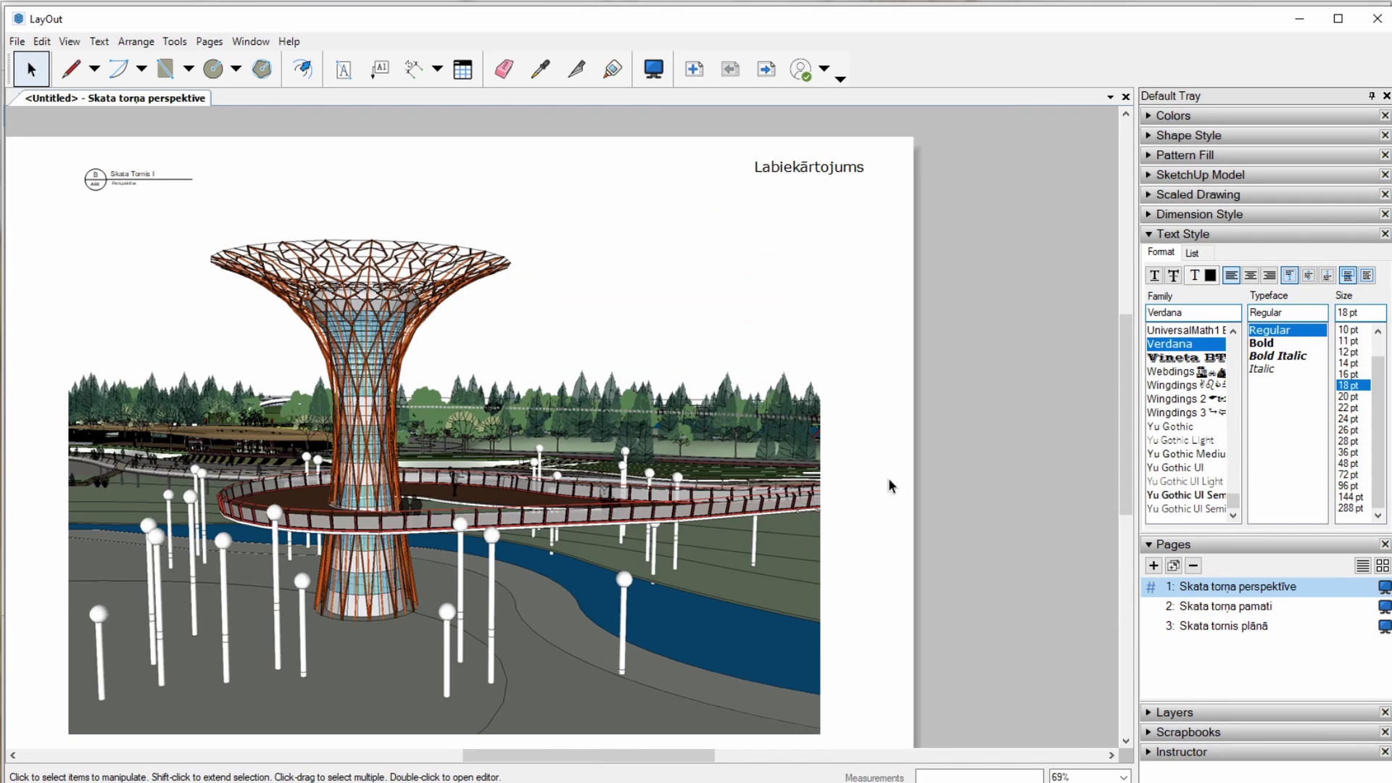
{"action": "scroll", "coordinate": [853, 360], "scroll_direction": "down", "scroll_amount": 1}
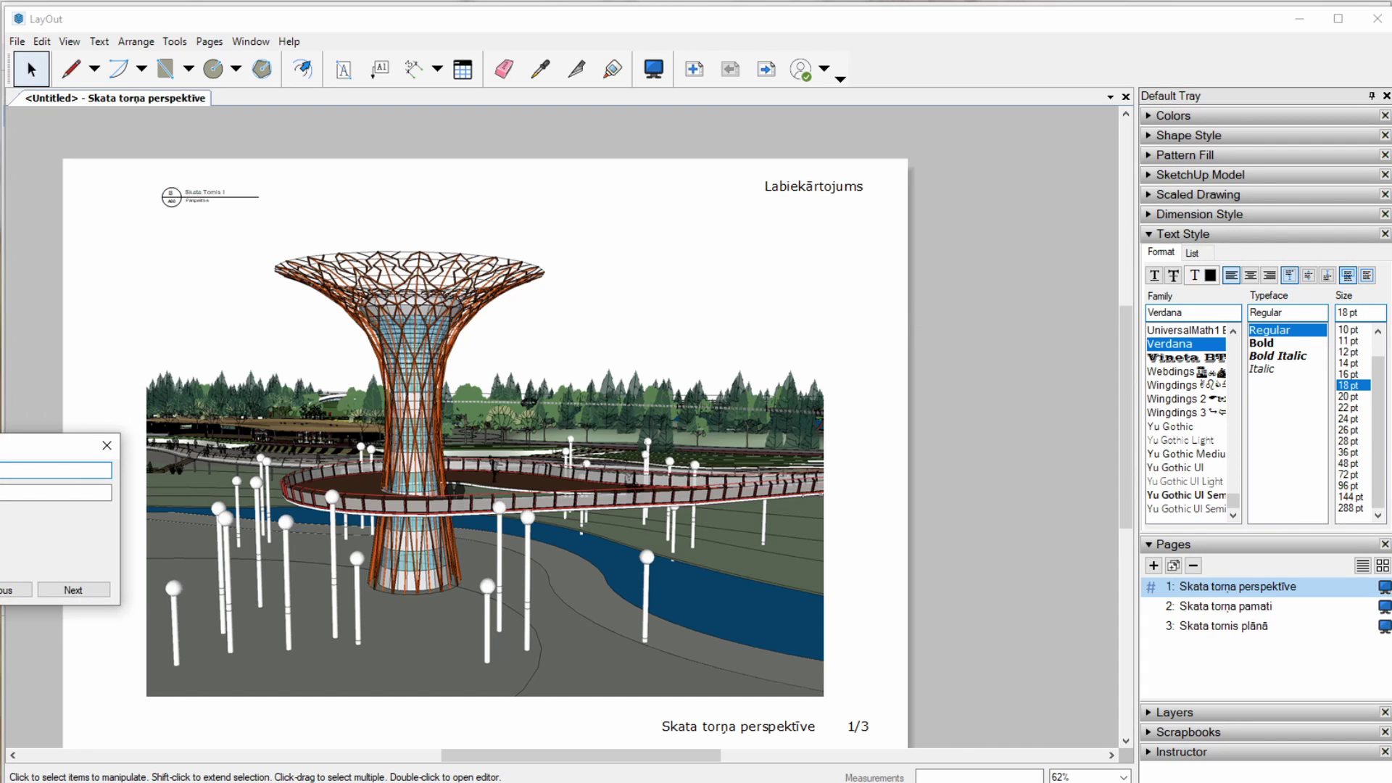
- Enter Labiekārtojums as the search term and LABIEKARTOJUMS as its replacement
{"action": "left_click_drag", "start_coordinate": [0, 452], "coordinate": [794, 341]}
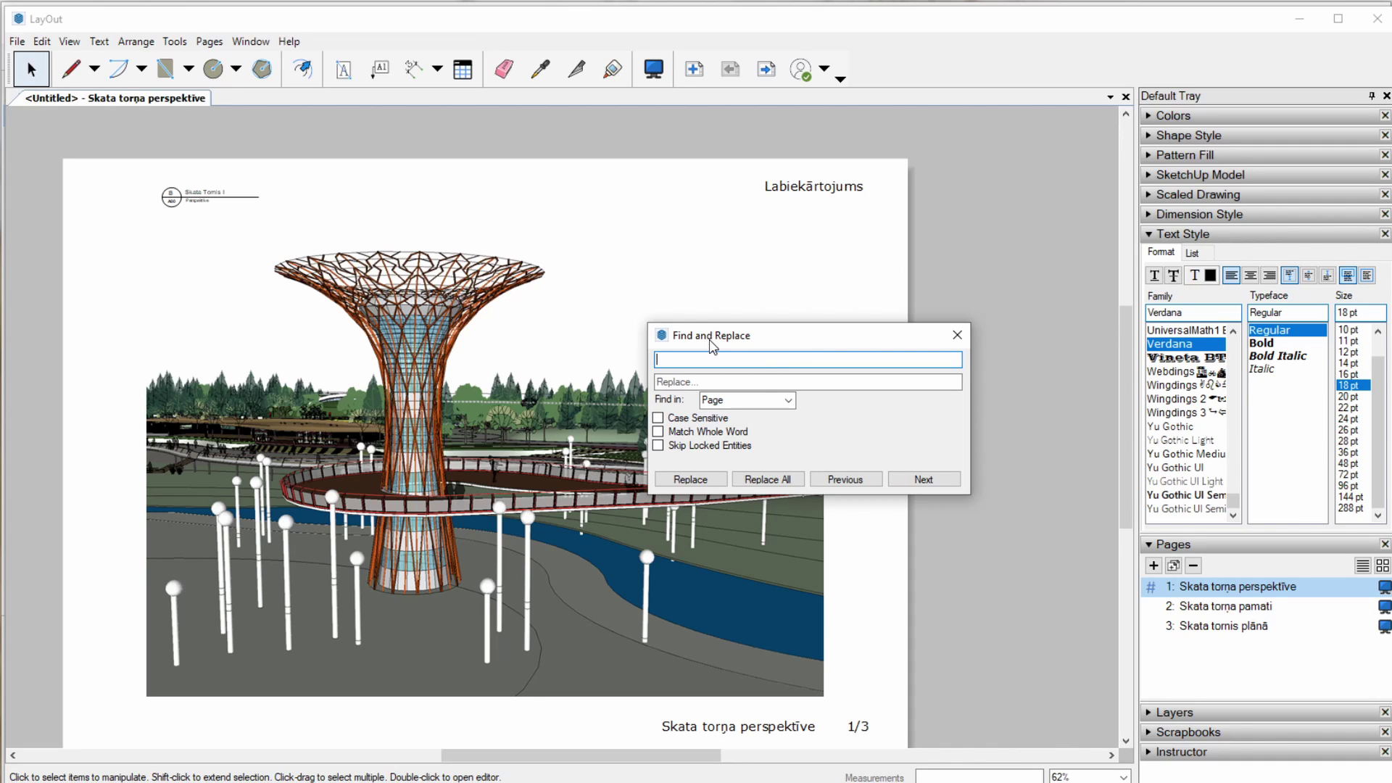
{"action": "type", "text": "Labie"}
{"action": "type", "text": "kārto"}
{"action": "type", "text": "jums"}
{"action": "left_click", "coordinate": [762, 380]}
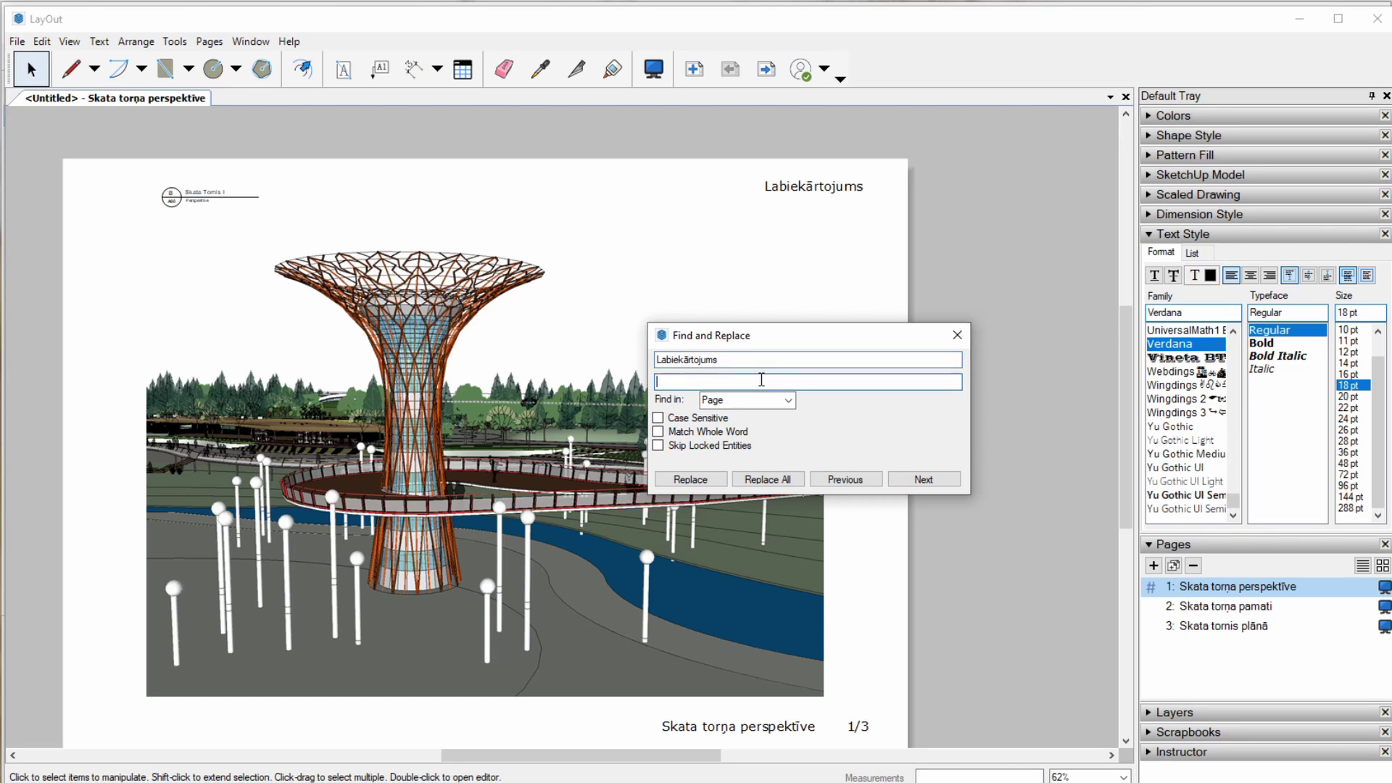
{"action": "key", "text": "Tab"}
{"action": "key", "text": "BackSpace"}
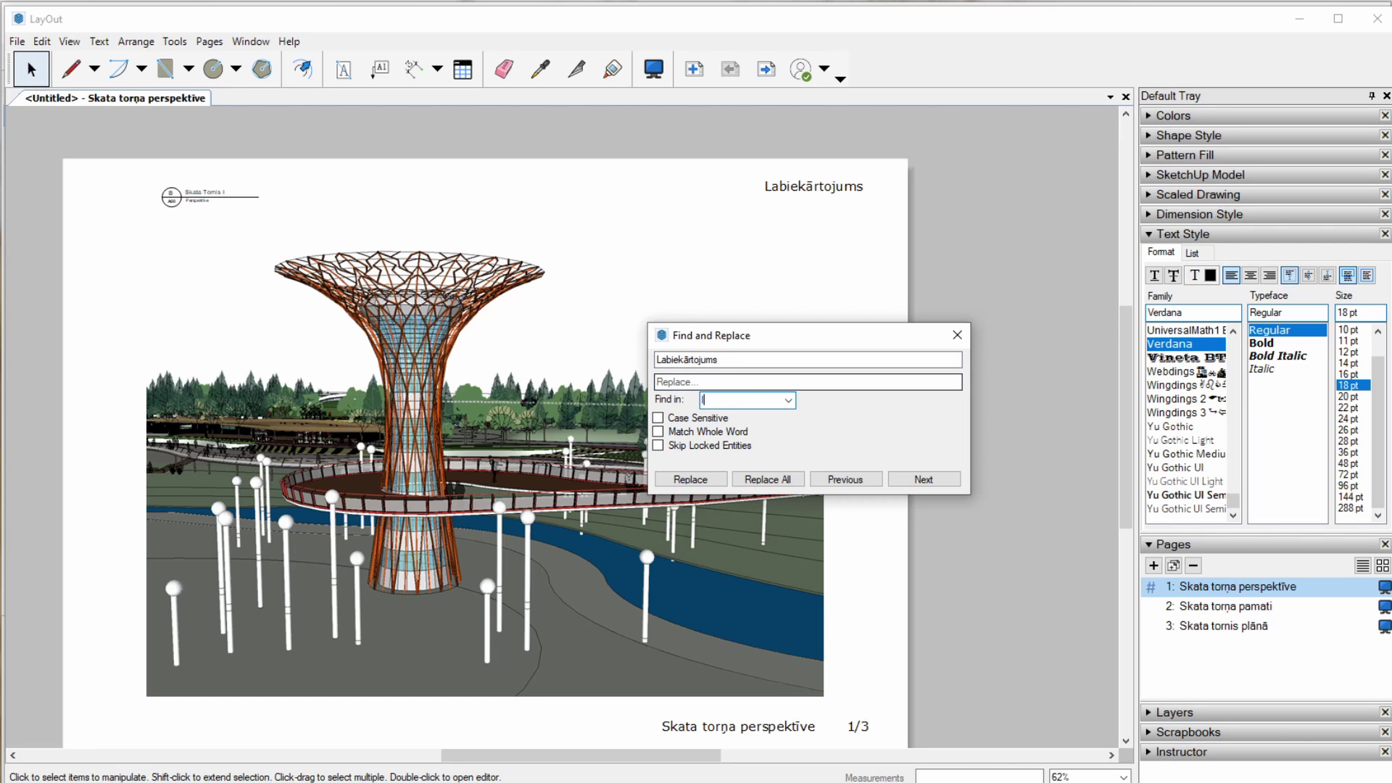
{"action": "left_click", "coordinate": [754, 384]}
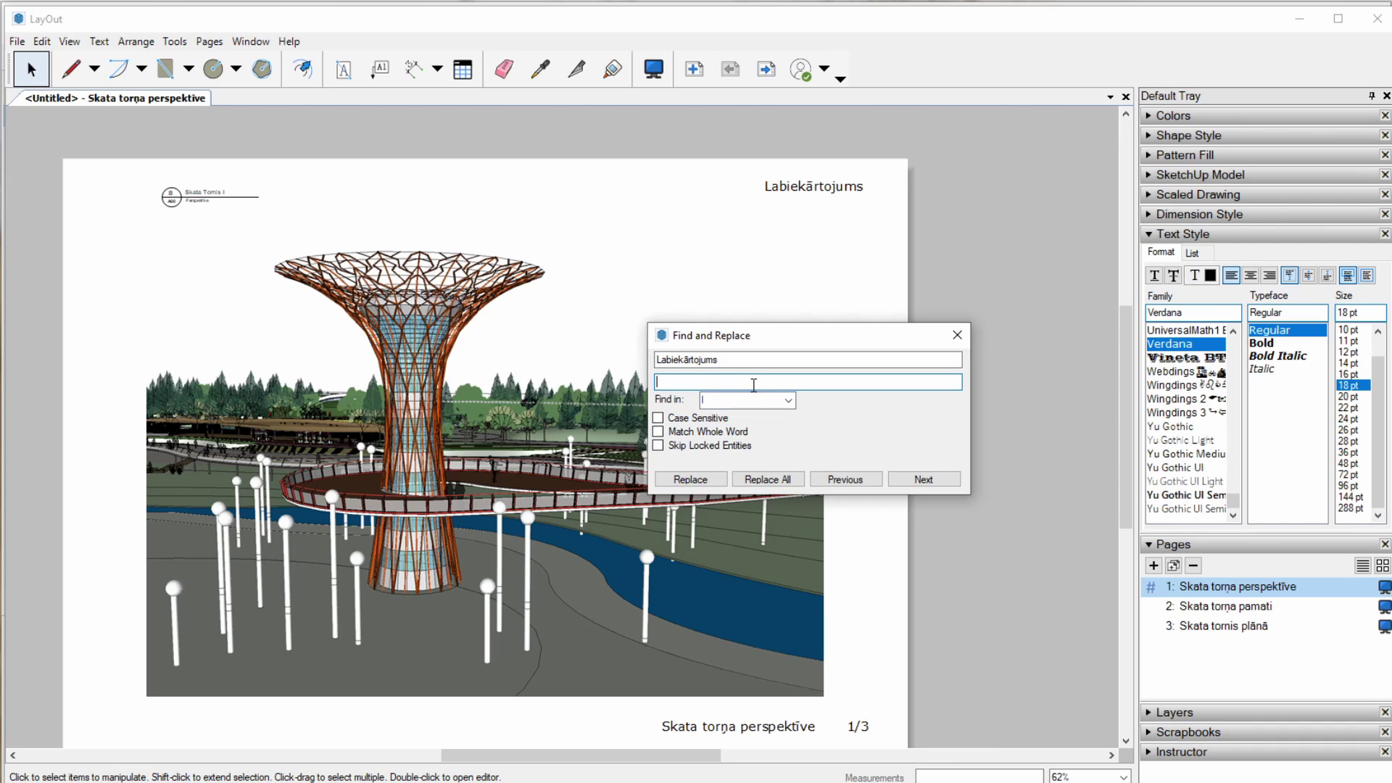
{"action": "type", "text": "LA"}
{"action": "type", "text": "BIEKART"}
{"action": "type", "text": "OJU"}
{"action": "type", "text": "MS"}
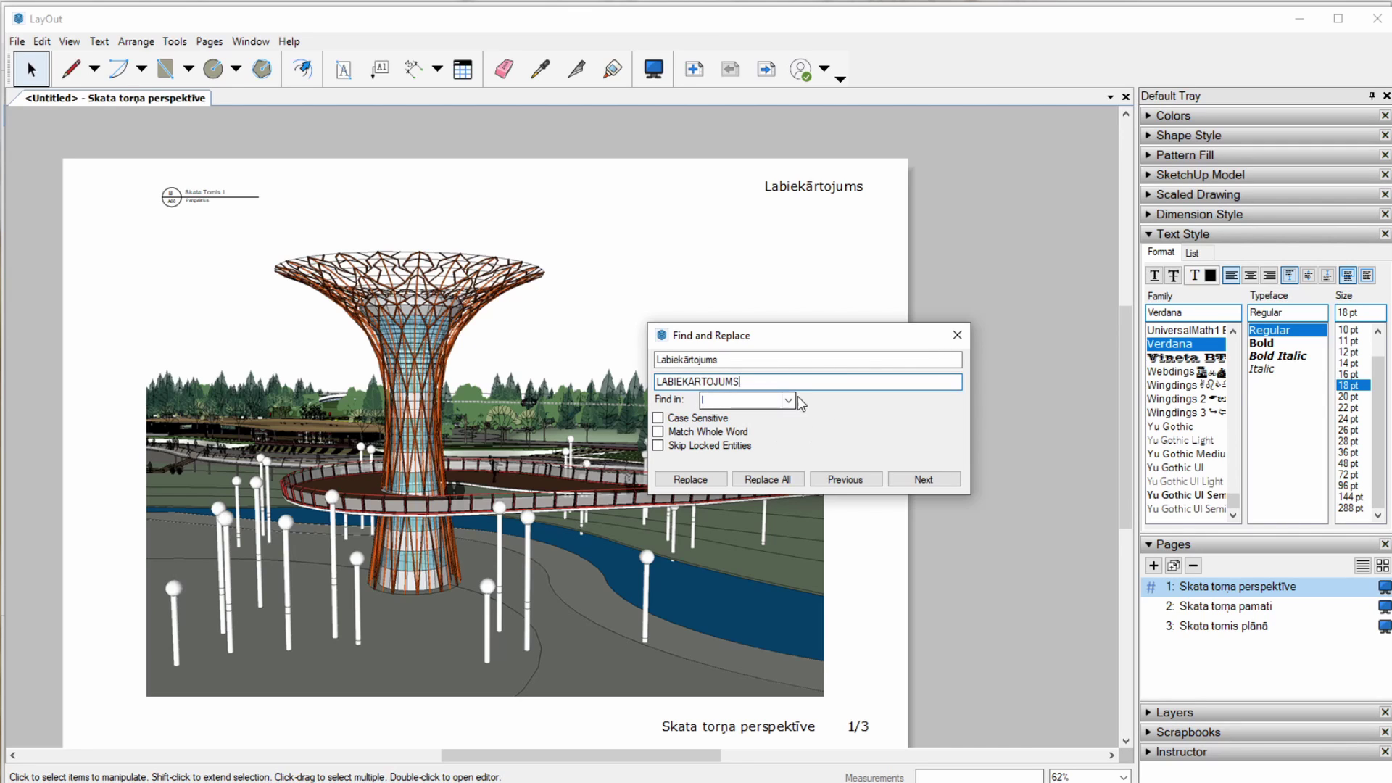
- Replace all occurrences across the whole document, case-sensitively, and close the dialog
{"action": "left_click", "coordinate": [789, 401]}
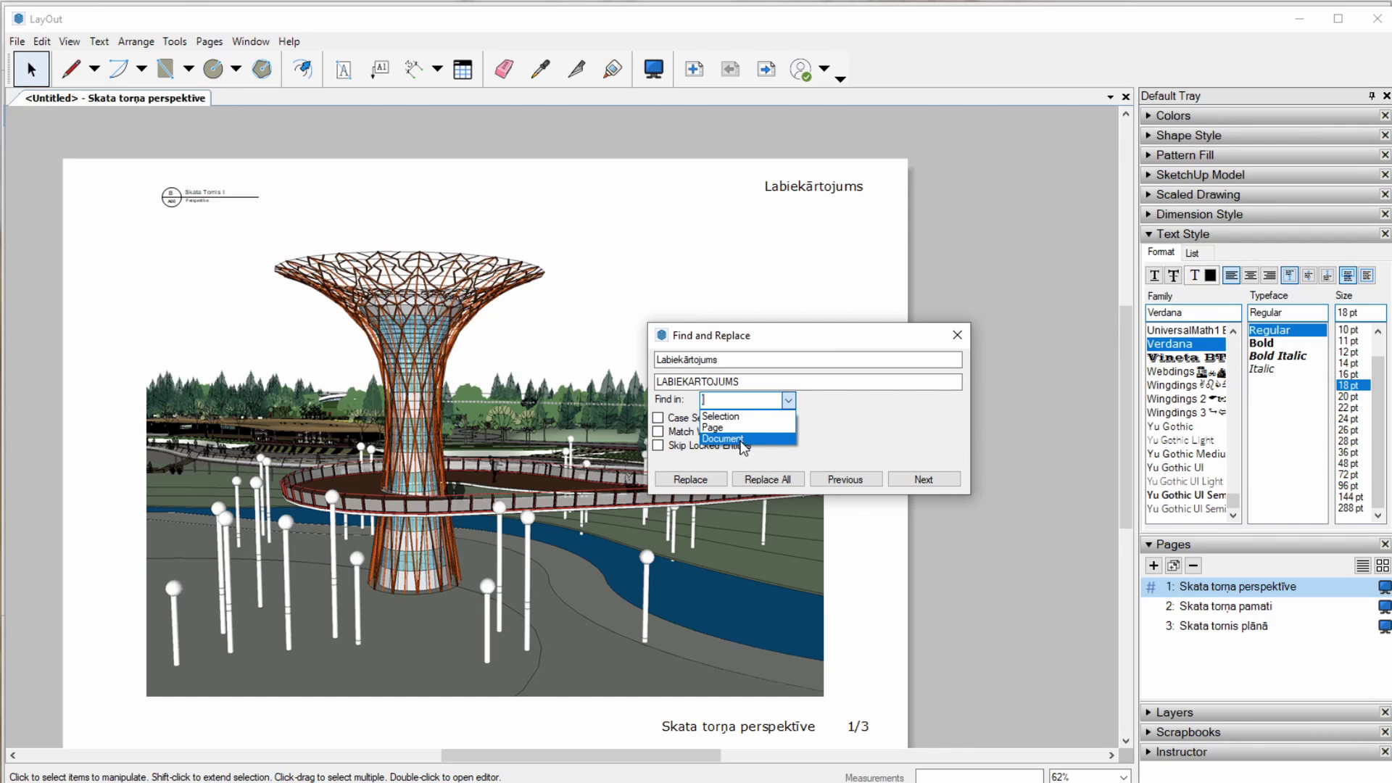
{"action": "left_click", "coordinate": [742, 440]}
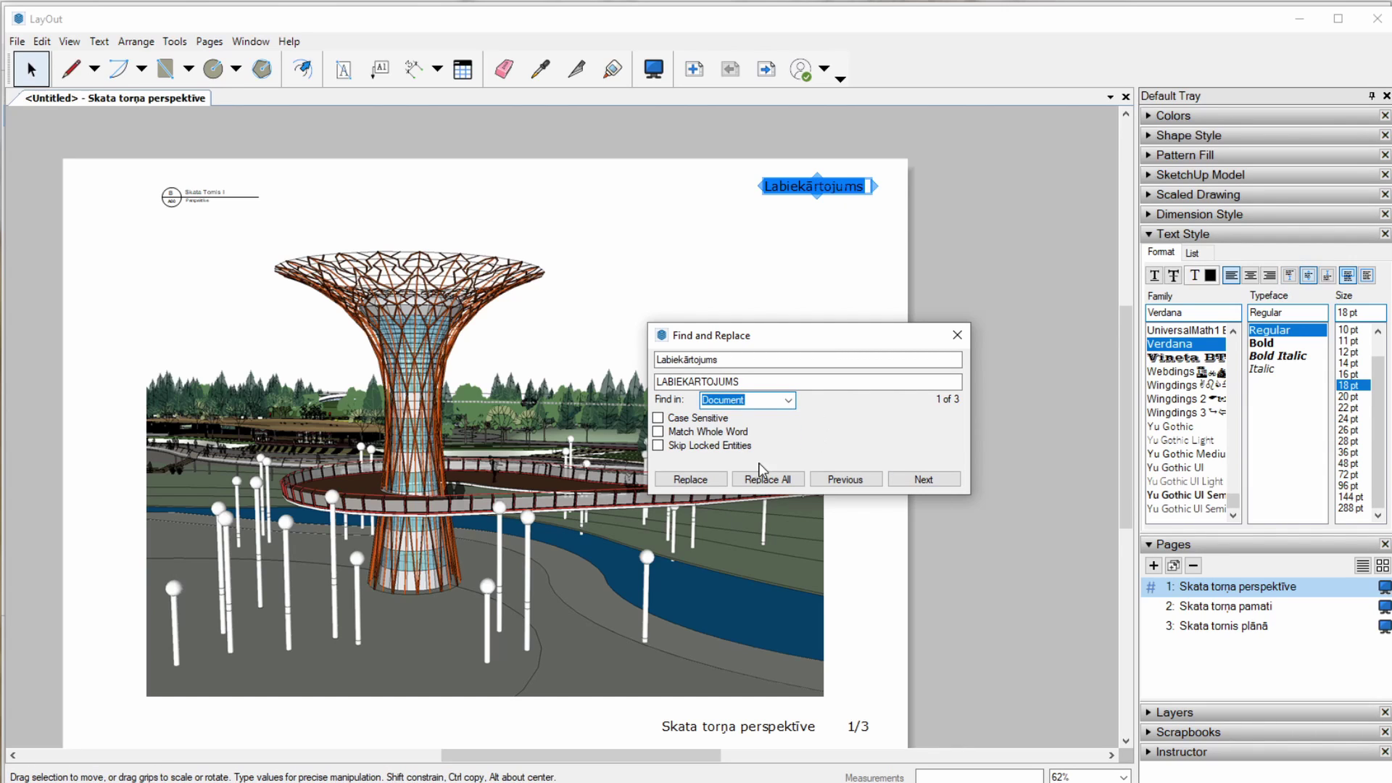
{"action": "left_click", "coordinate": [659, 420]}
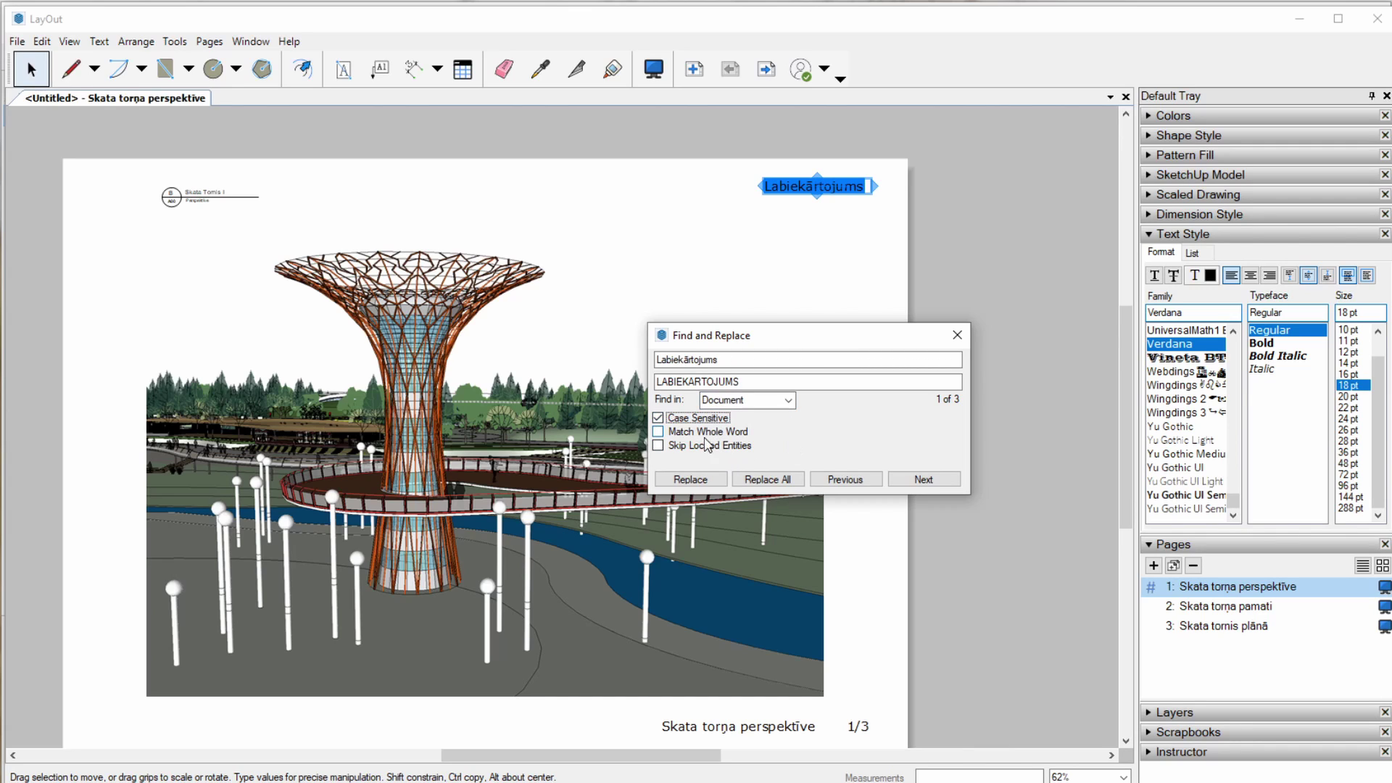
{"action": "left_click", "coordinate": [776, 481]}
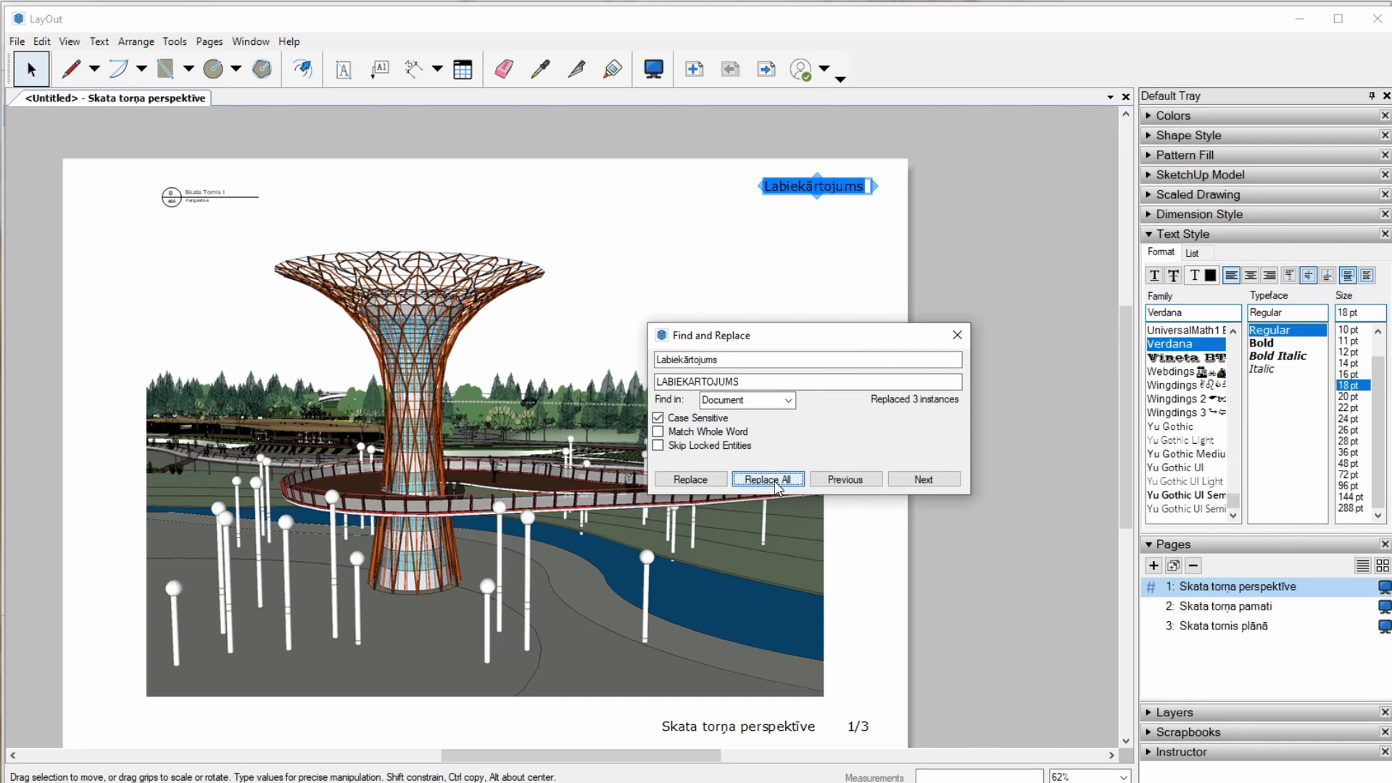
{"action": "left_click", "coordinate": [956, 341]}
- Check the new uppercase headings on the first pages
{"action": "left_click", "coordinate": [767, 70]}
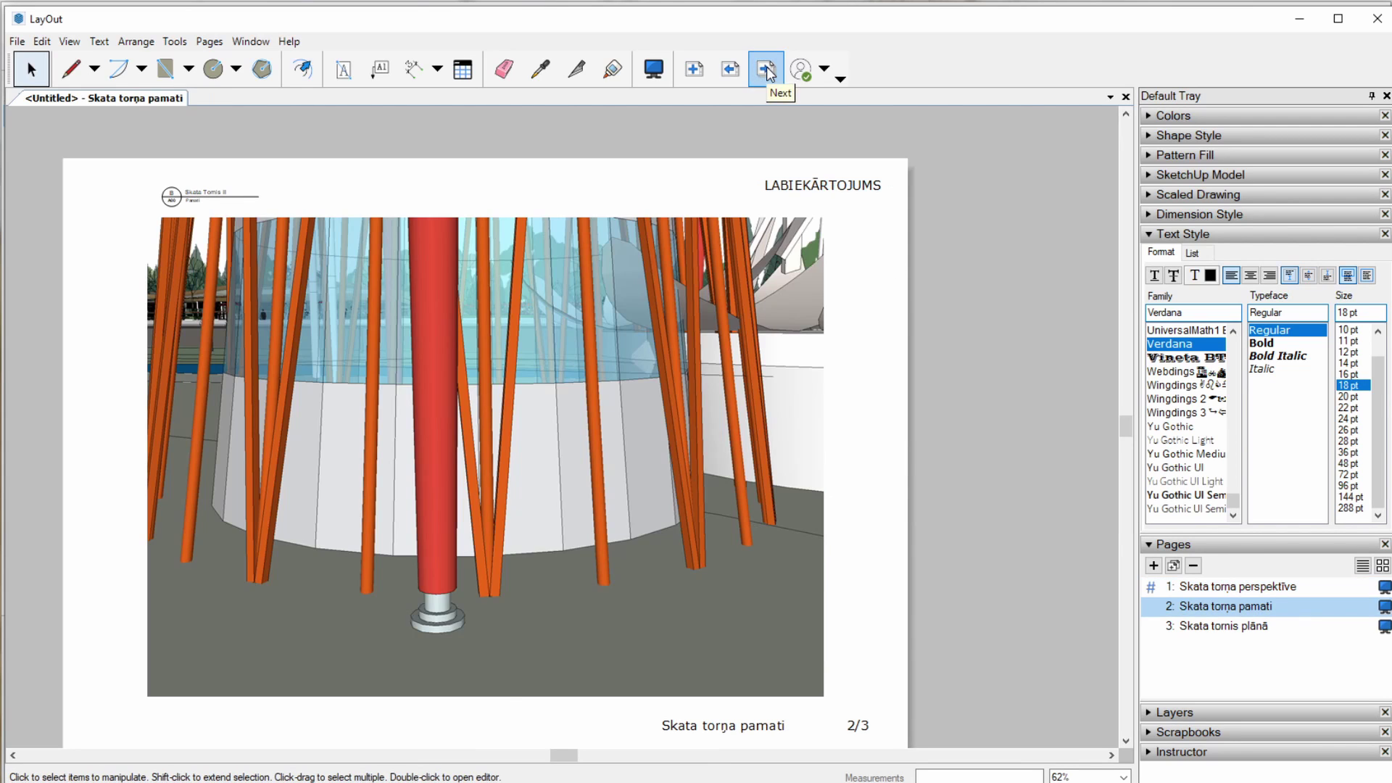
{"action": "left_click", "coordinate": [767, 68]}
{"action": "left_click", "coordinate": [734, 69]}
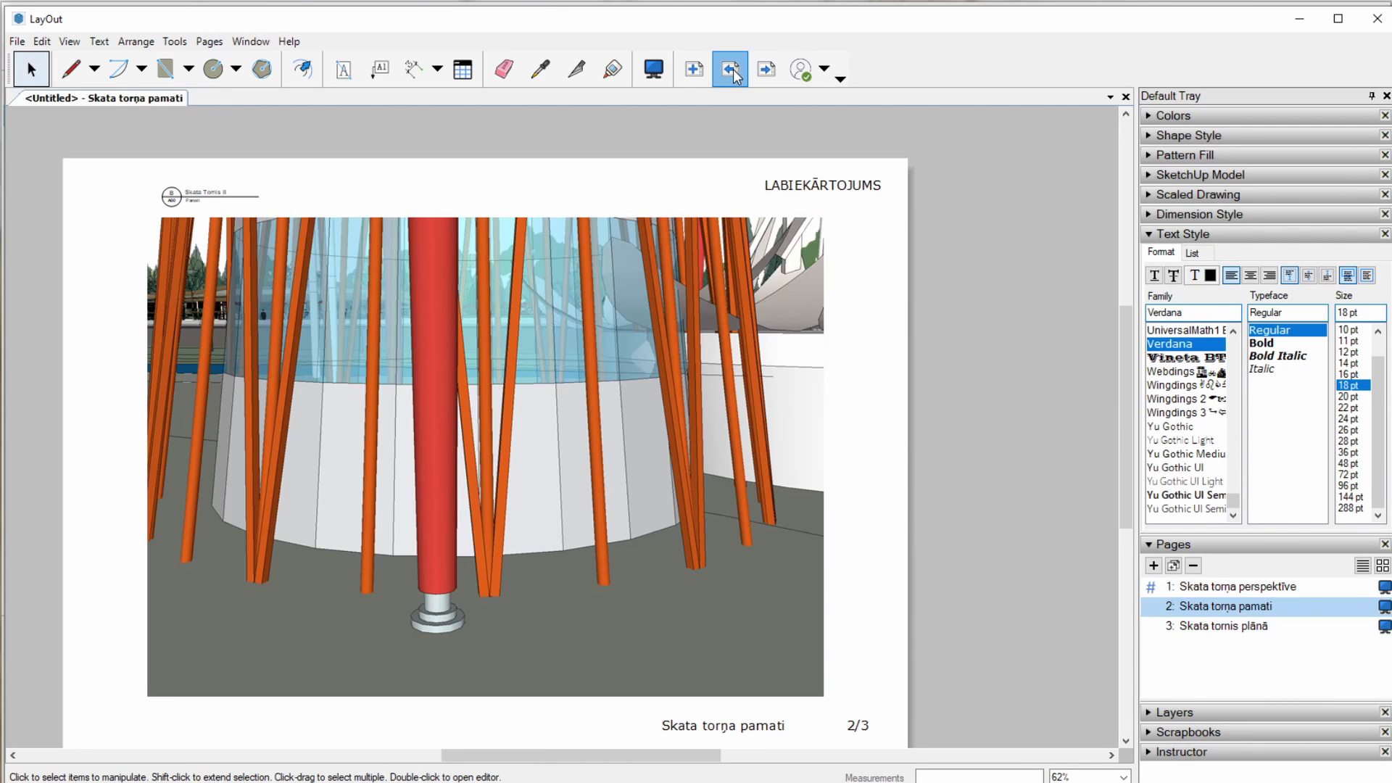
{"action": "scroll", "coordinate": [714, 444], "scroll_direction": "down", "scroll_amount": 1}
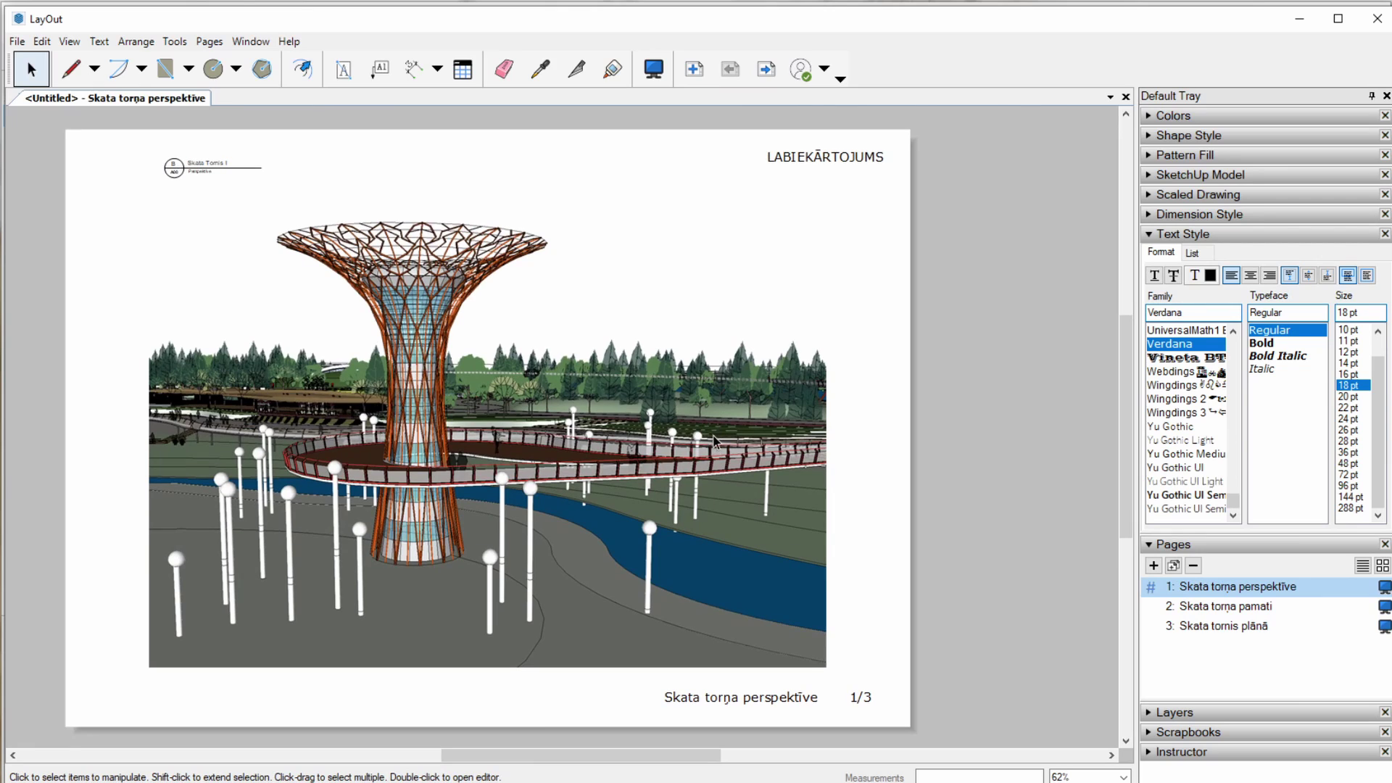
- Duplicate page 3, the tower plan page, as a new Page 4
{"action": "left_click", "coordinate": [770, 77]}
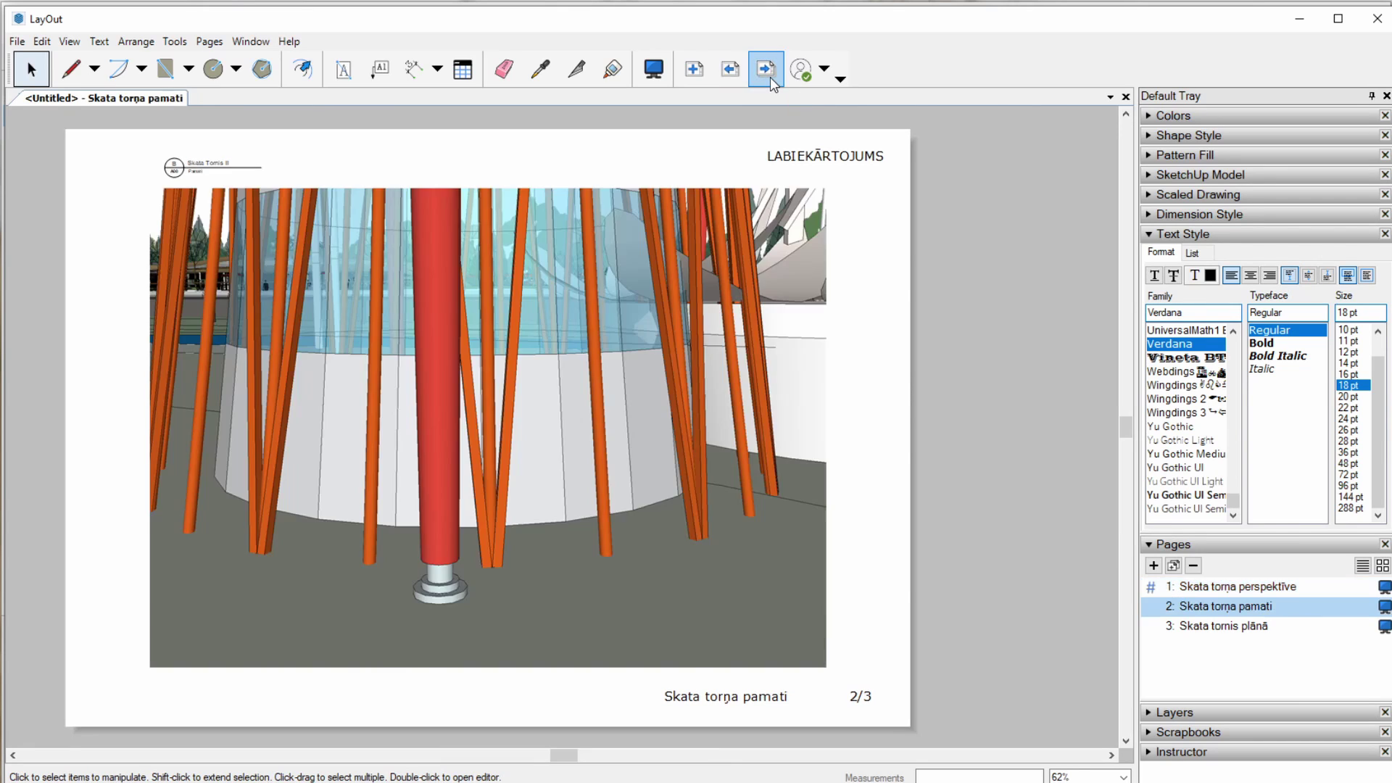
{"action": "left_click", "coordinate": [770, 77]}
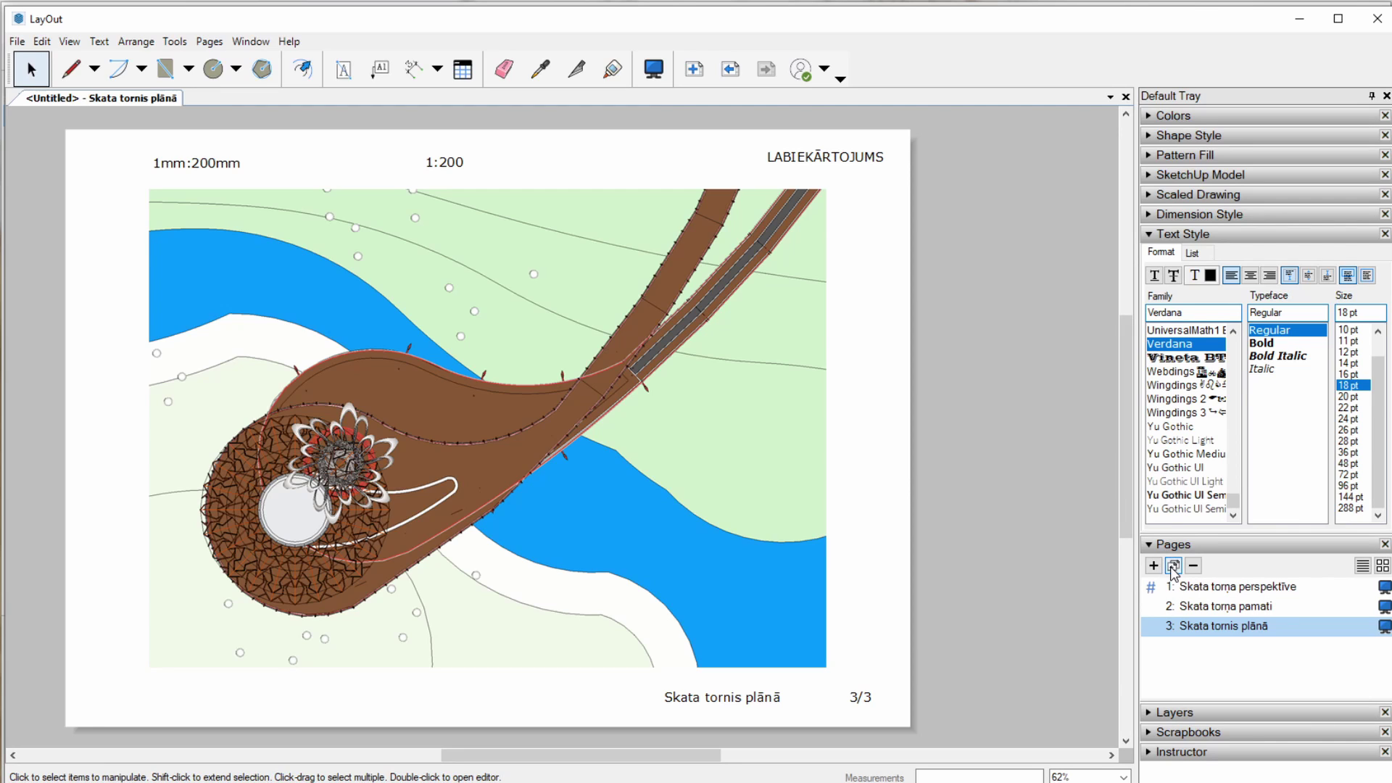
{"action": "left_click", "coordinate": [1173, 568]}
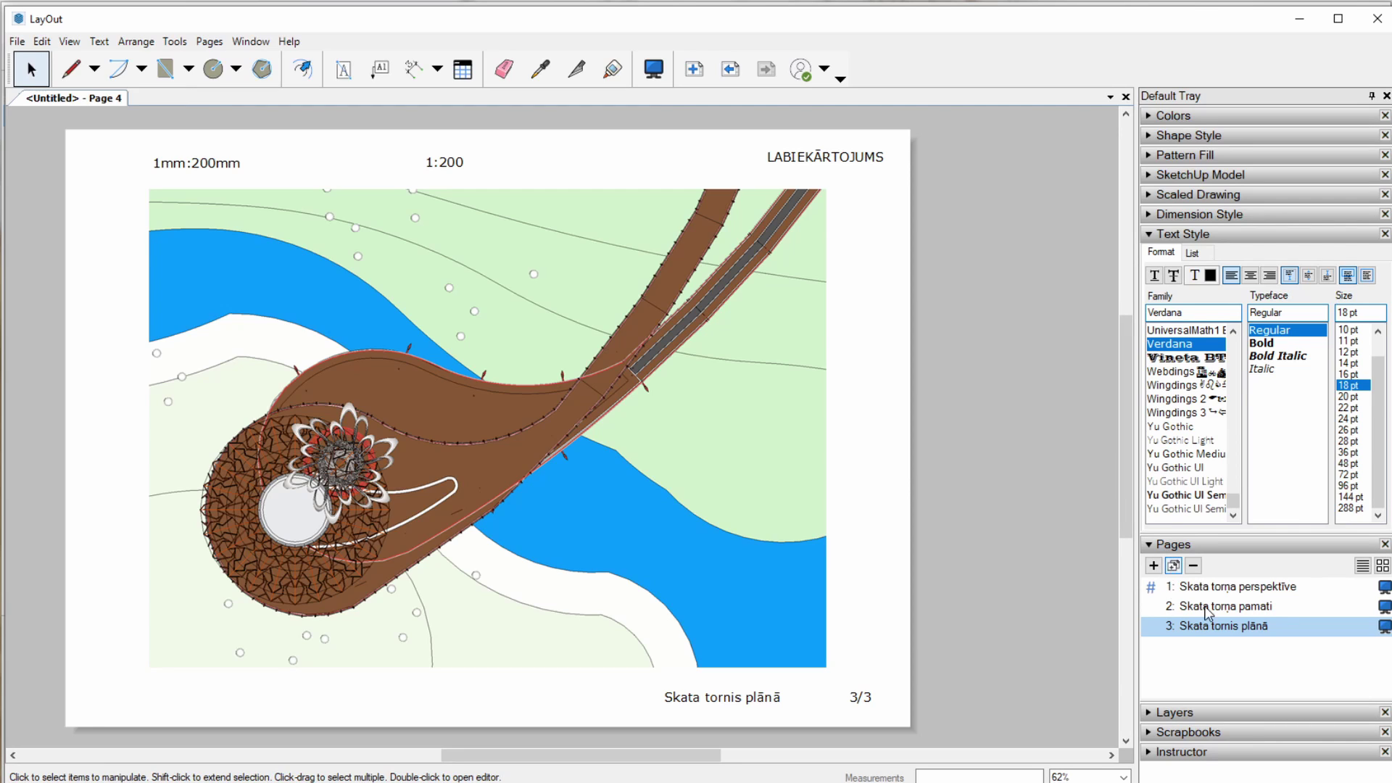
{"action": "left_click", "coordinate": [1214, 235]}
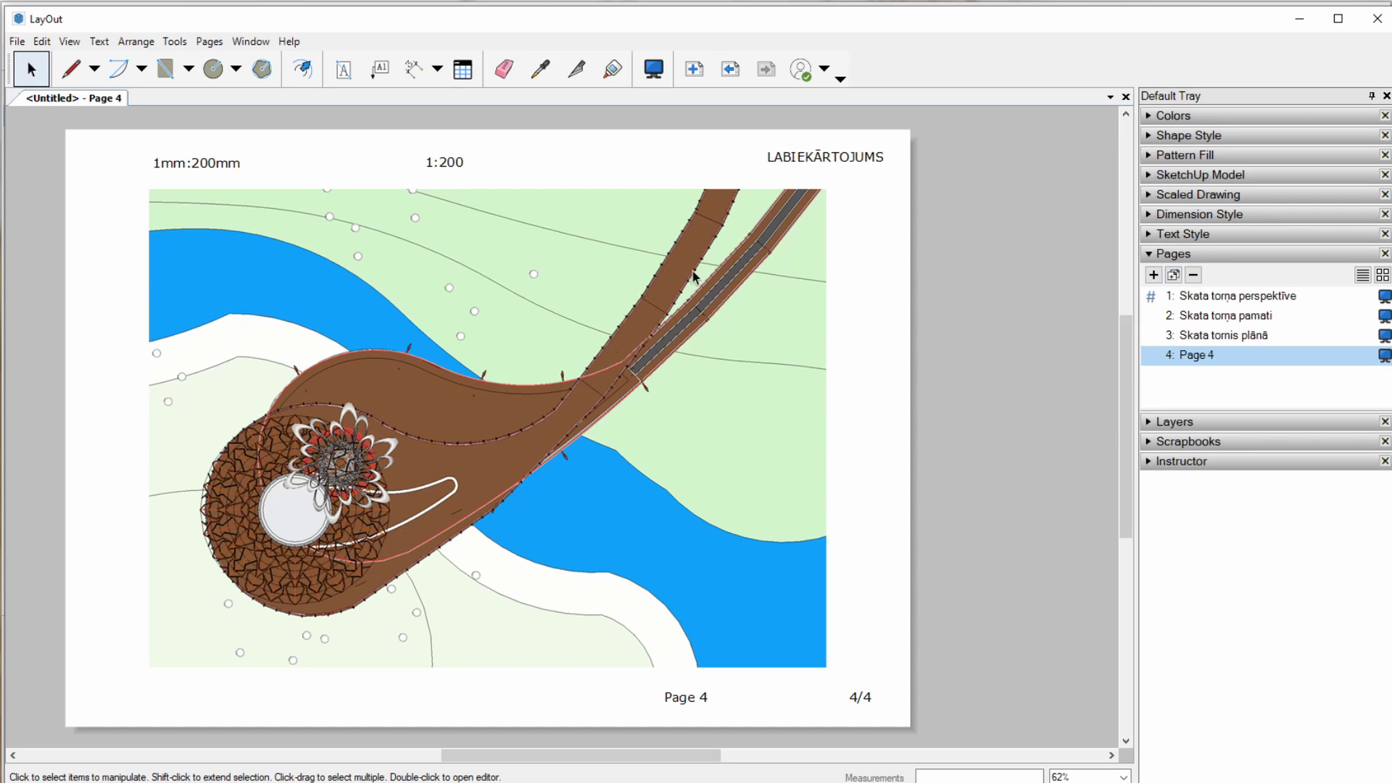
- Delete the map viewport and both scale labels from Page 4
{"action": "left_click", "coordinate": [606, 320]}
{"action": "key", "text": "Escape"}
{"action": "left_click", "coordinate": [576, 248]}
{"action": "key", "text": "Delete"}
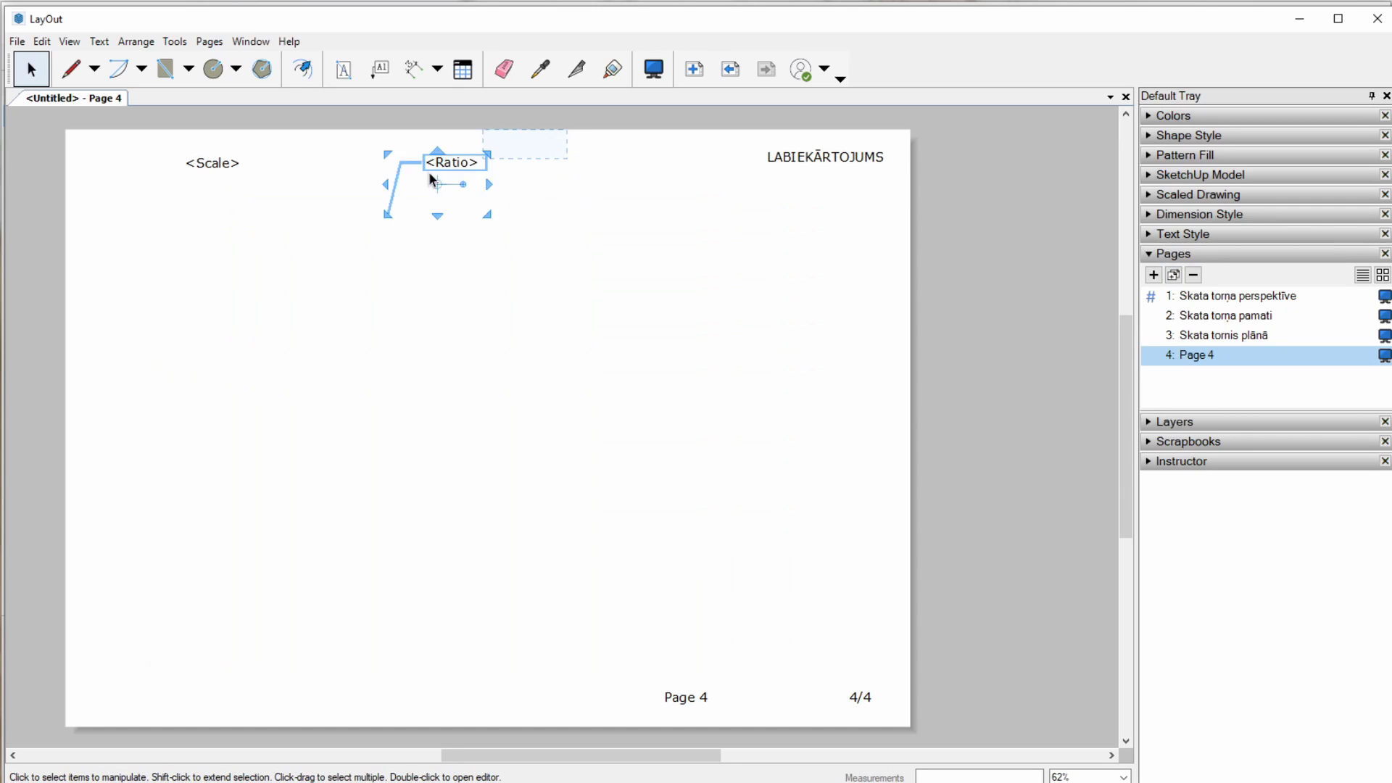
{"action": "left_click_drag", "start_coordinate": [568, 138], "coordinate": [233, 298]}
{"action": "key", "text": "Delete"}
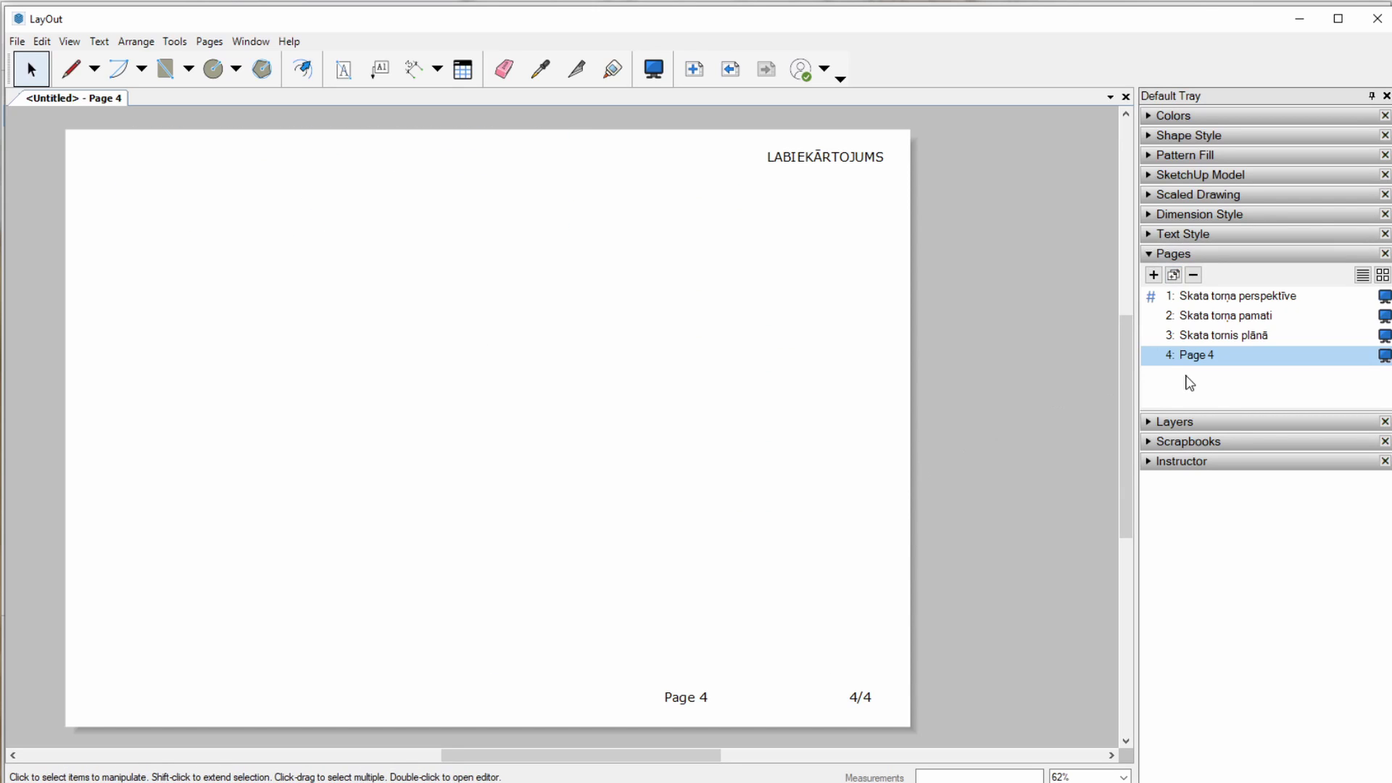
- Show the TB-Simple Sheet Index scrapbook
{"action": "left_click", "coordinate": [1200, 442]}
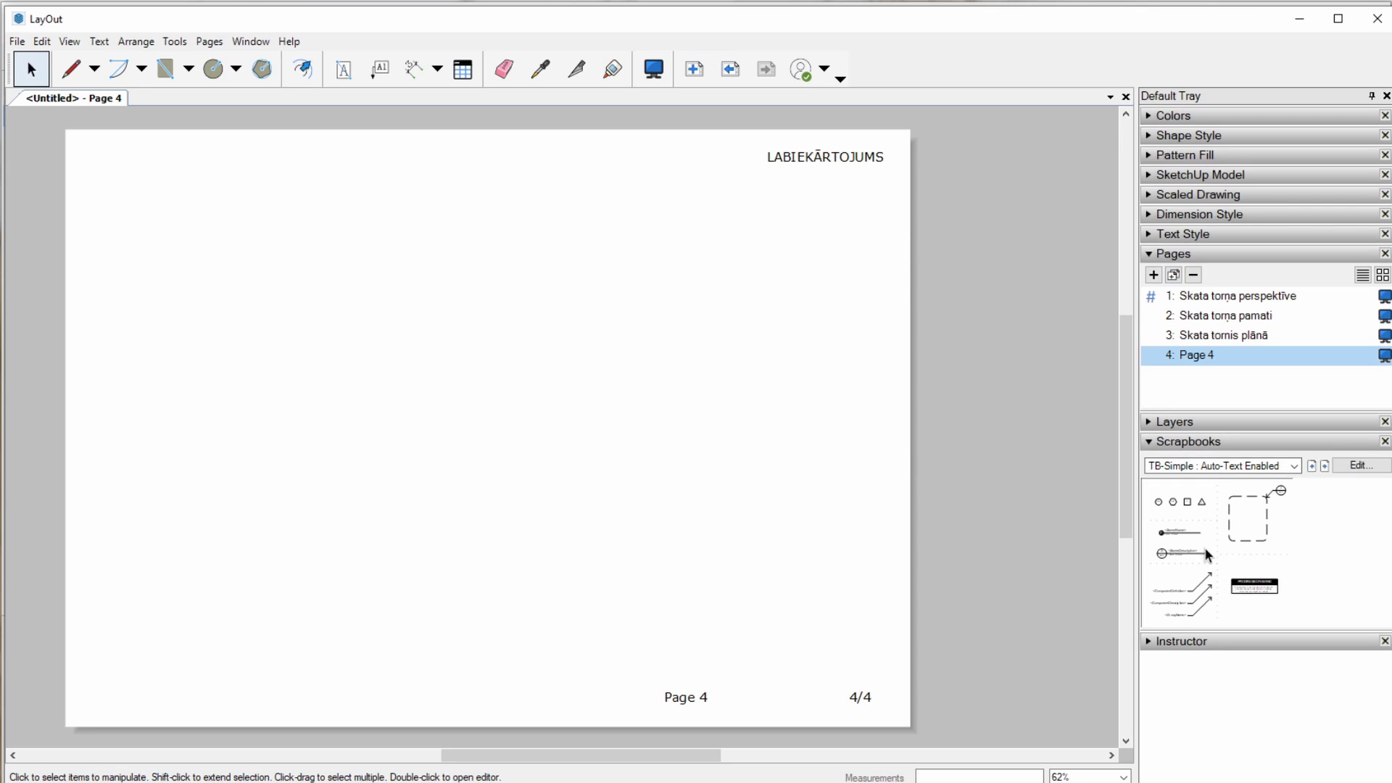
{"action": "left_click", "coordinate": [1291, 468]}
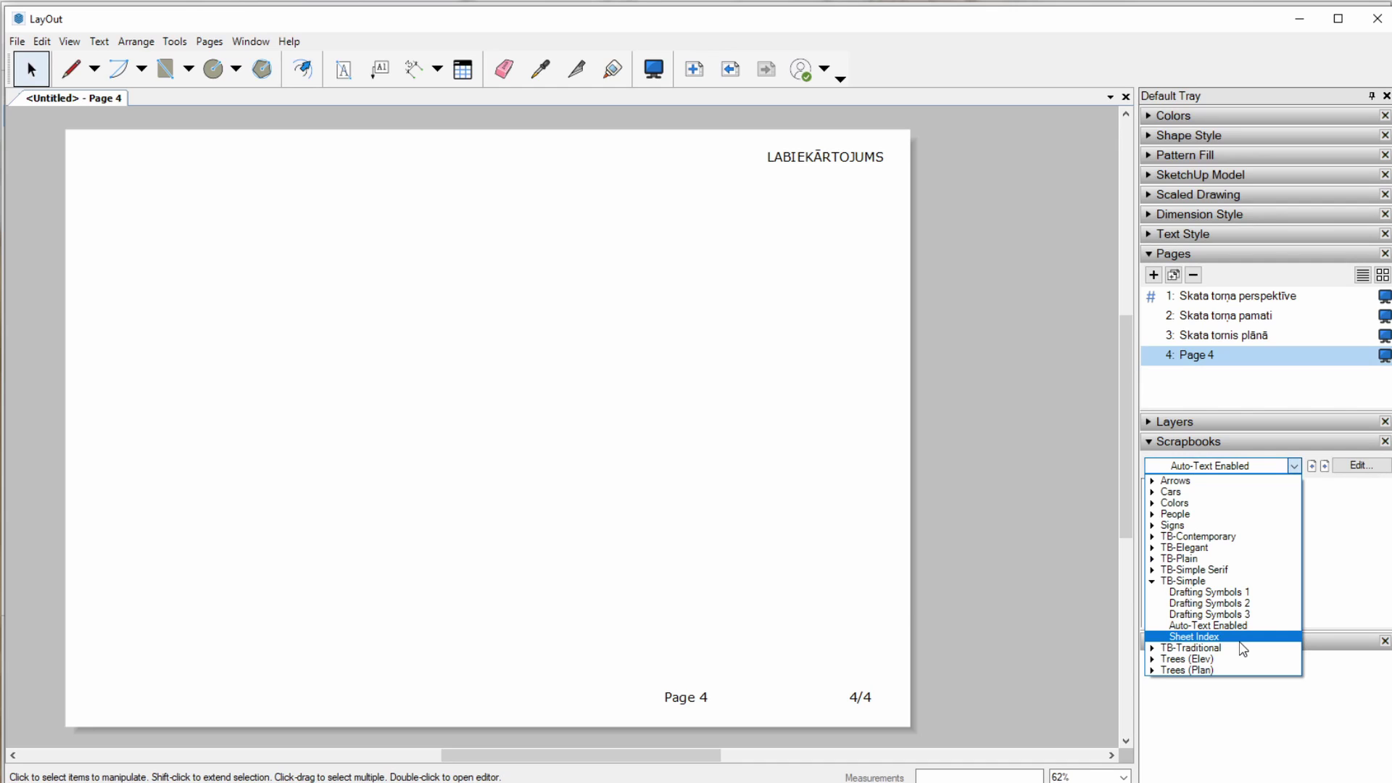
{"action": "left_click", "coordinate": [1243, 639]}
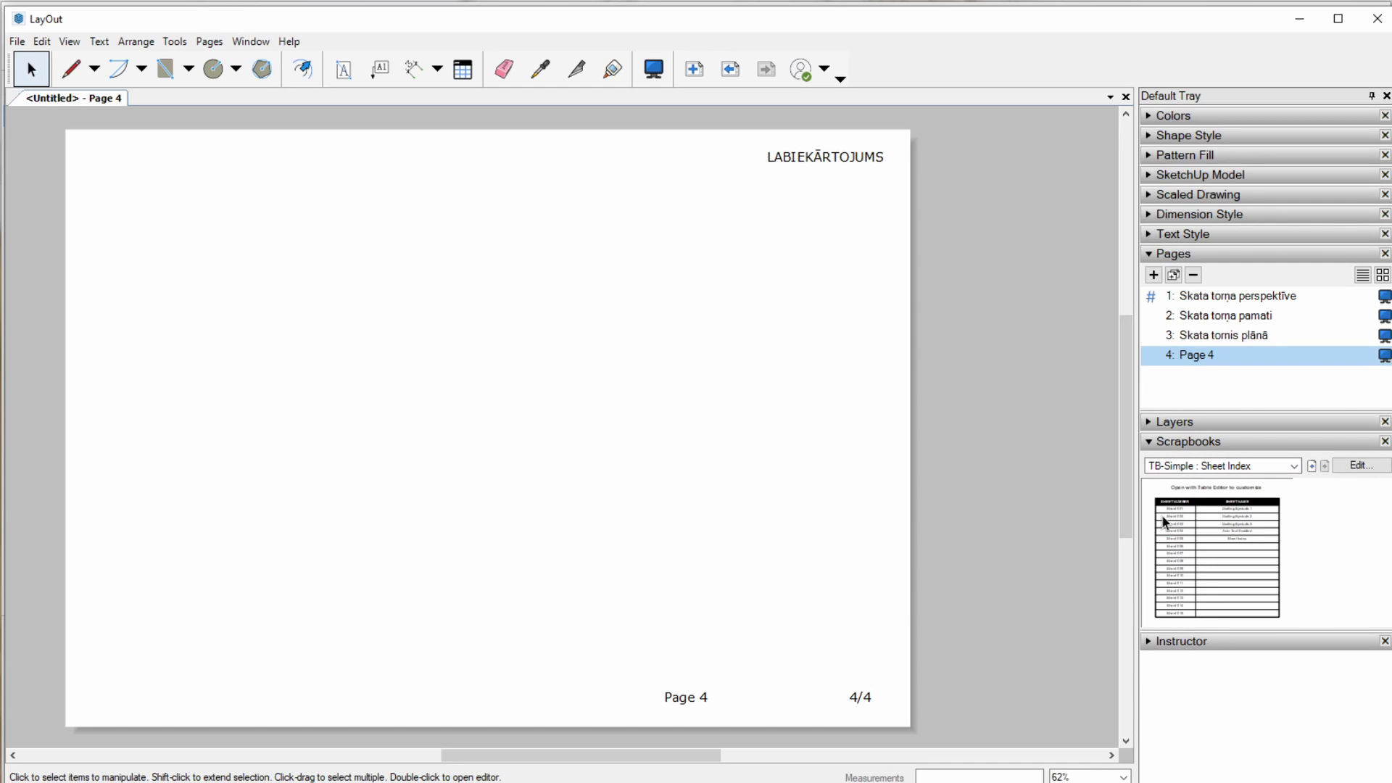
- Place the Sheet Index table on Page 4 and zoom in on its page-name rows
{"action": "left_click_drag", "start_coordinate": [1164, 521], "coordinate": [305, 260]}
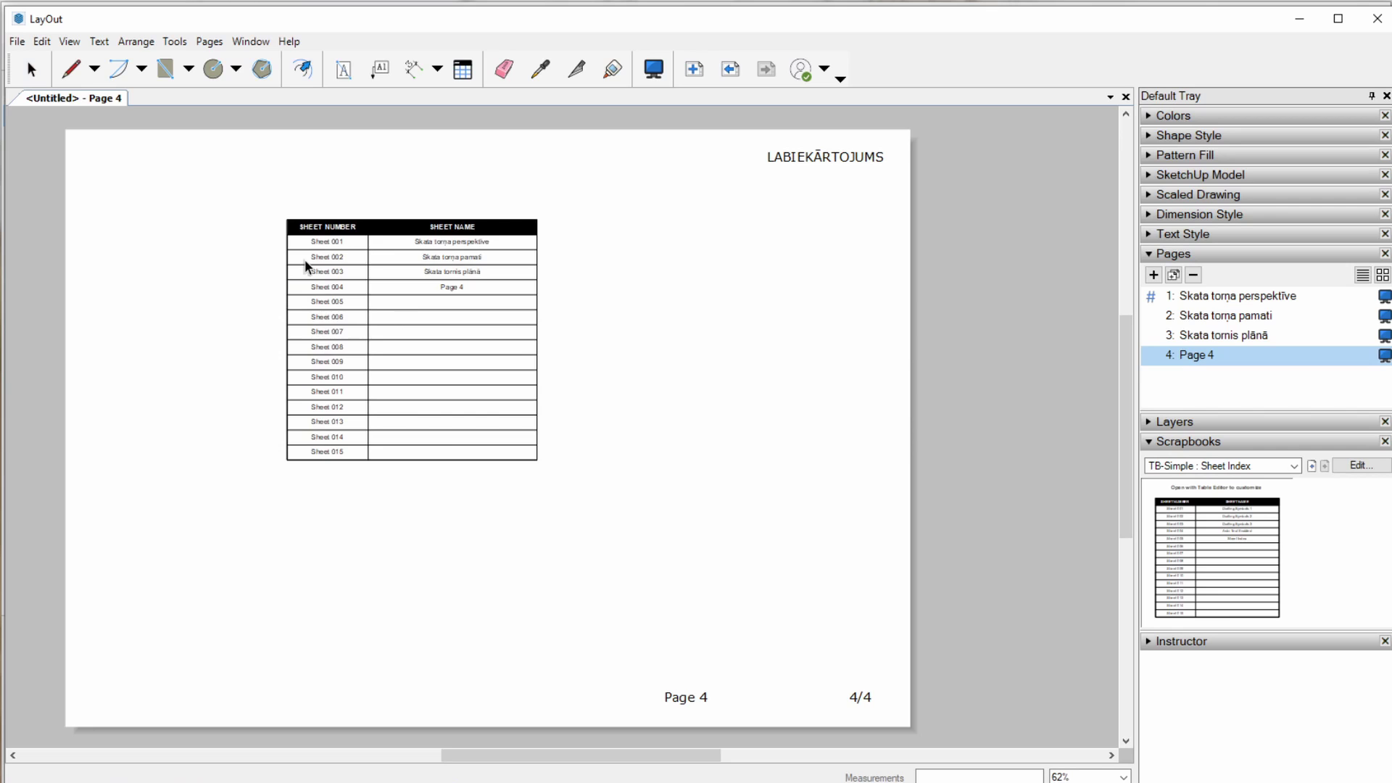
{"action": "scroll", "coordinate": [447, 274], "scroll_direction": "up", "scroll_amount": 1}
{"action": "scroll", "coordinate": [448, 274], "scroll_direction": "up", "scroll_amount": 1}
{"action": "scroll", "coordinate": [448, 273], "scroll_direction": "up", "scroll_amount": 2}
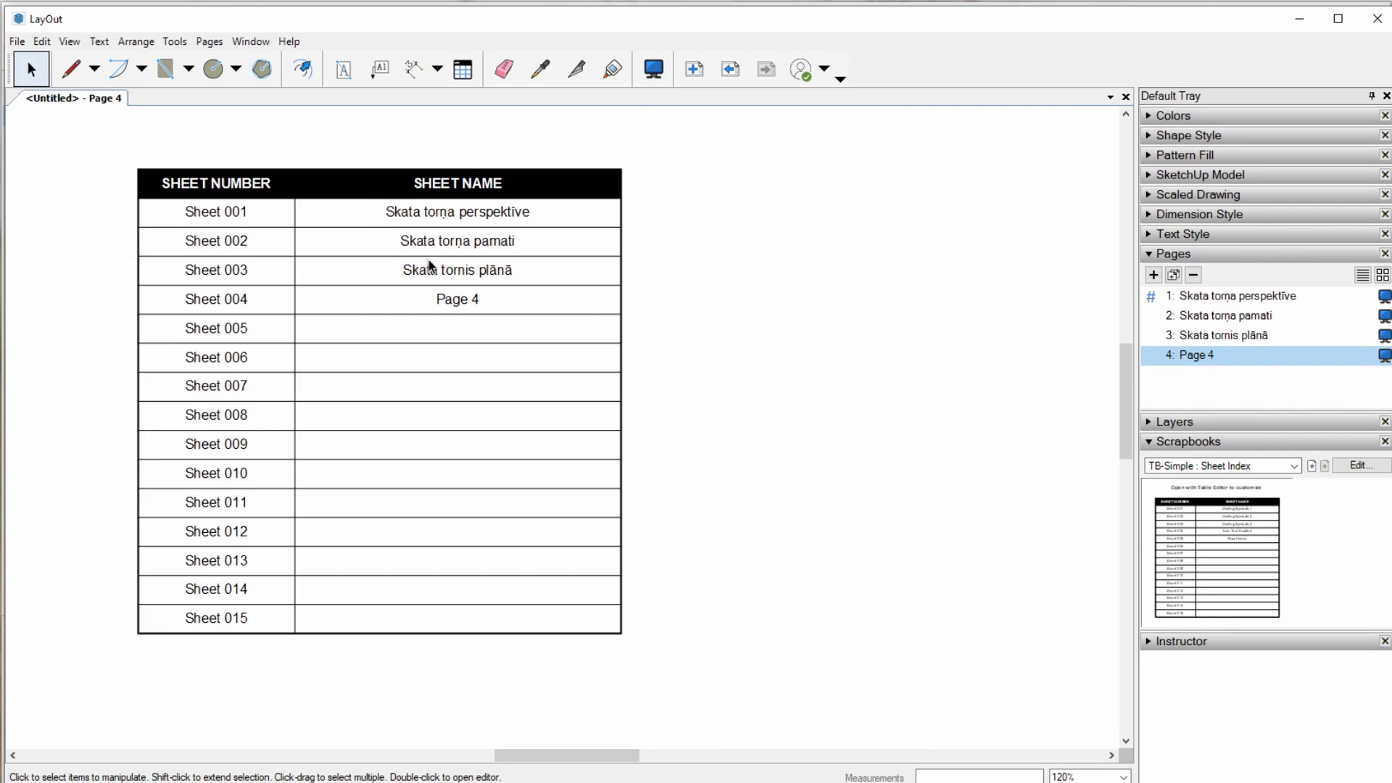
{"action": "scroll", "coordinate": [428, 261], "scroll_direction": "up", "scroll_amount": 2}
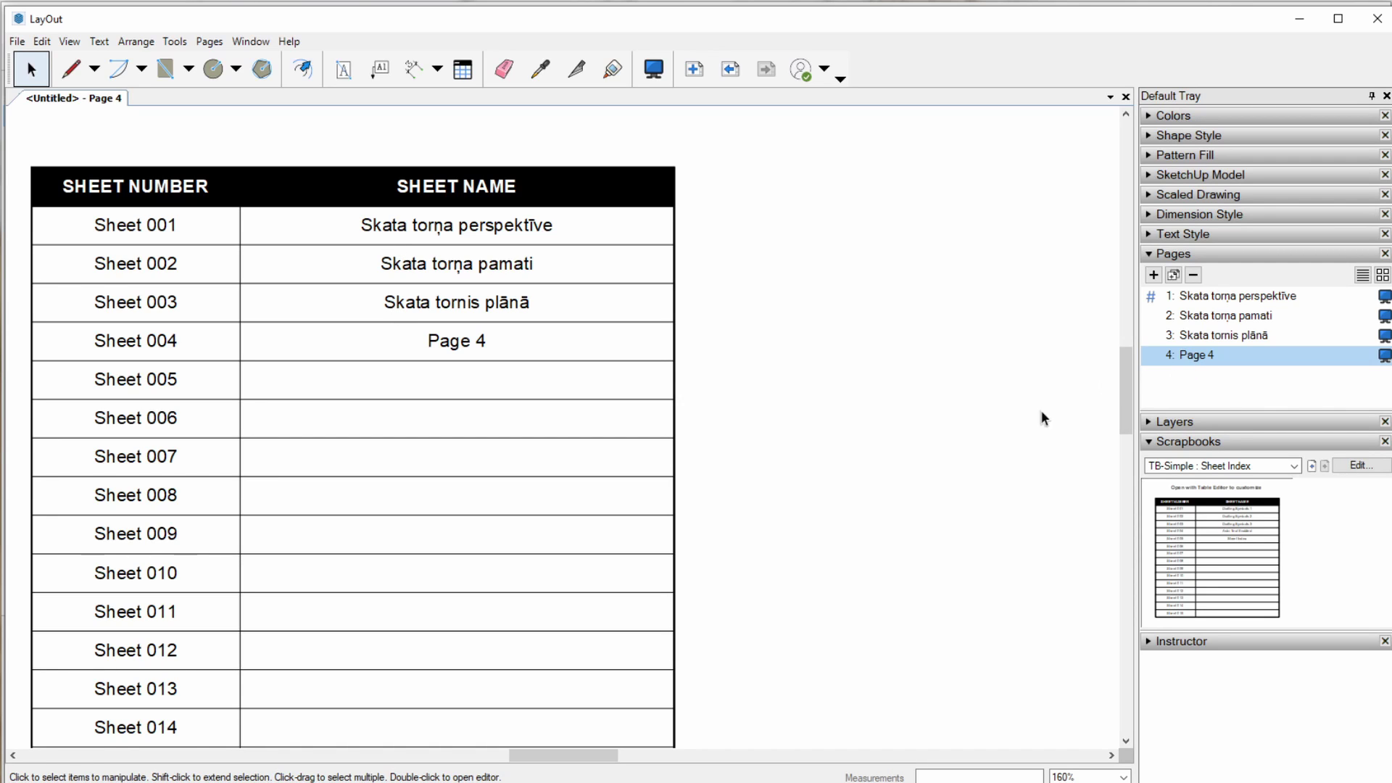
{"action": "scroll", "coordinate": [777, 435], "scroll_direction": "down", "scroll_amount": 2}
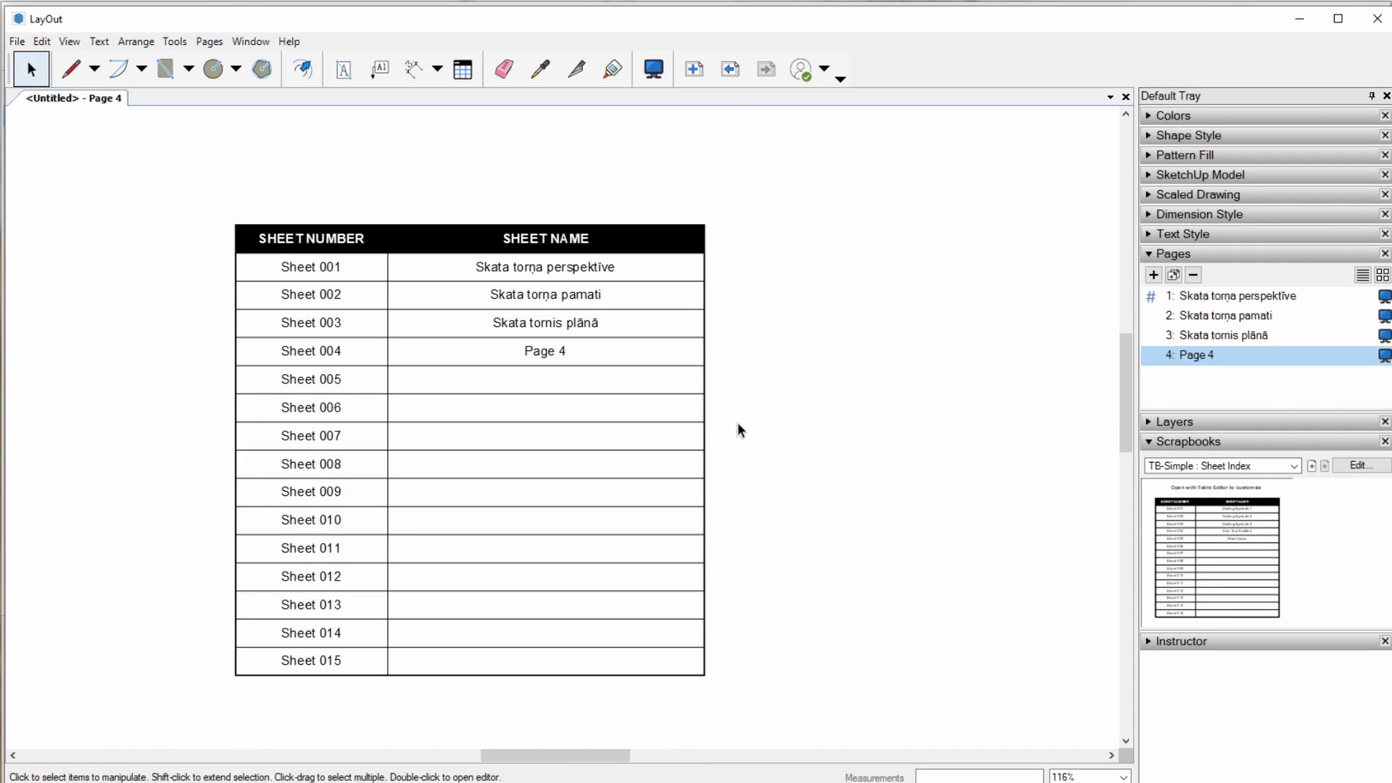
{"action": "middle_click_drag", "start_coordinate": [617, 400], "coordinate": [521, 385]}
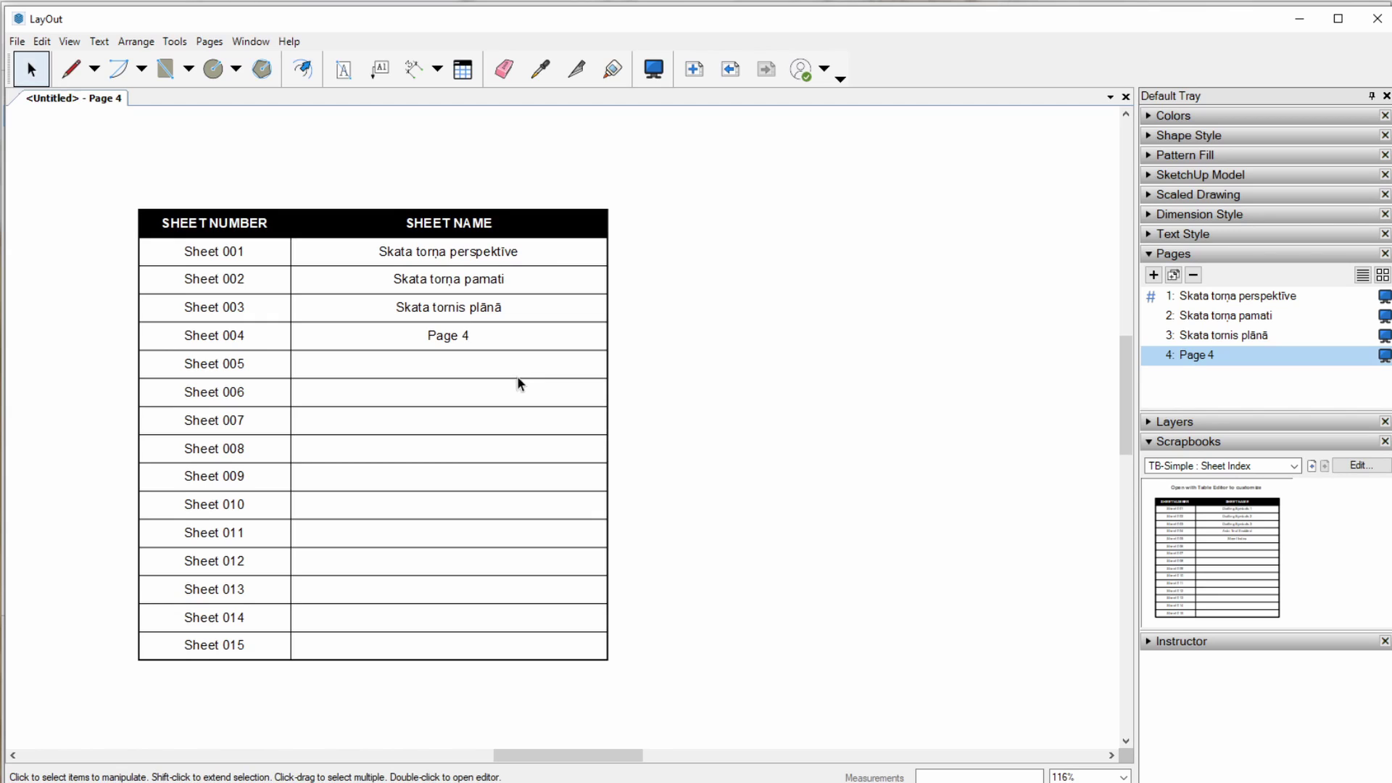
{"action": "scroll", "coordinate": [468, 257], "scroll_direction": "up", "scroll_amount": 3}
- Inspect the <PageName(n)> auto-text in the Sheet 001 and Sheet 002 name cells
{"action": "left_click", "coordinate": [469, 259]}
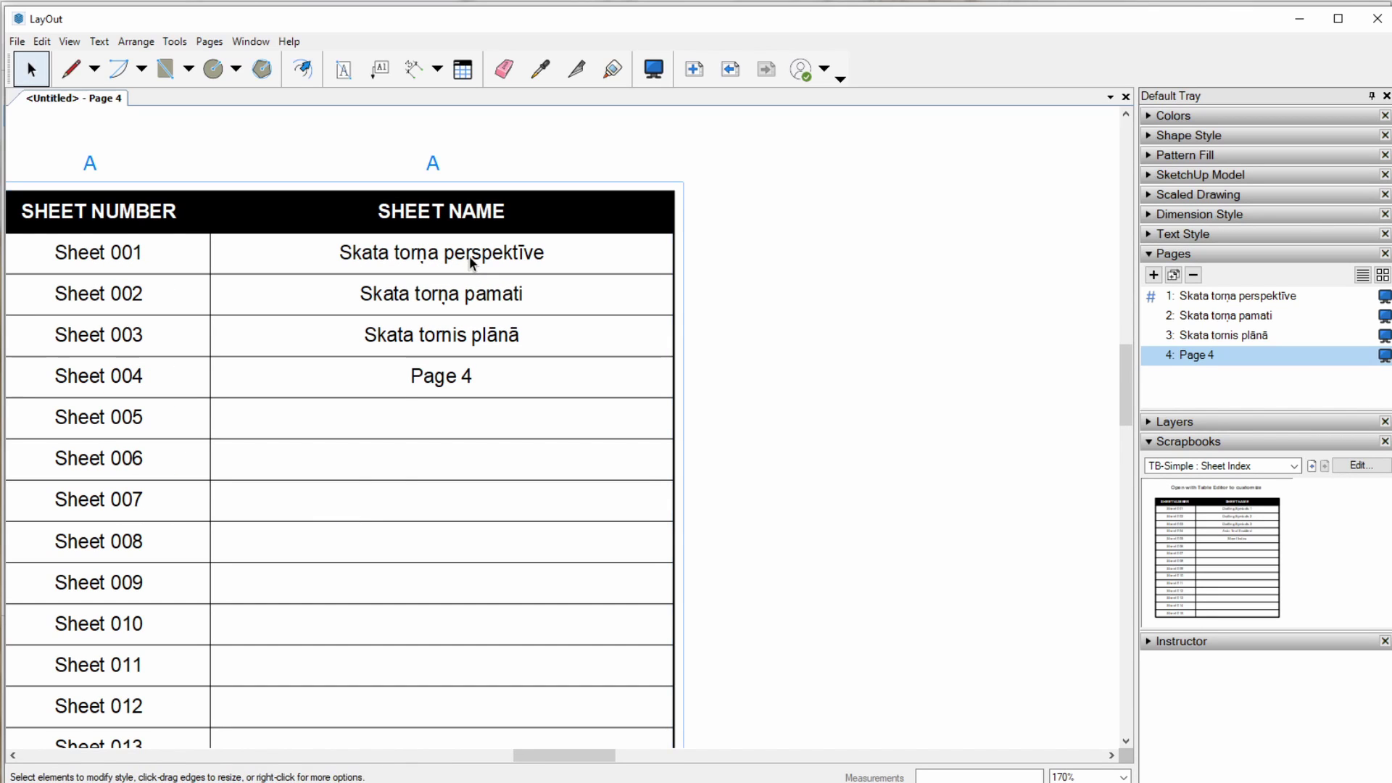
{"action": "double_click", "coordinate": [469, 258]}
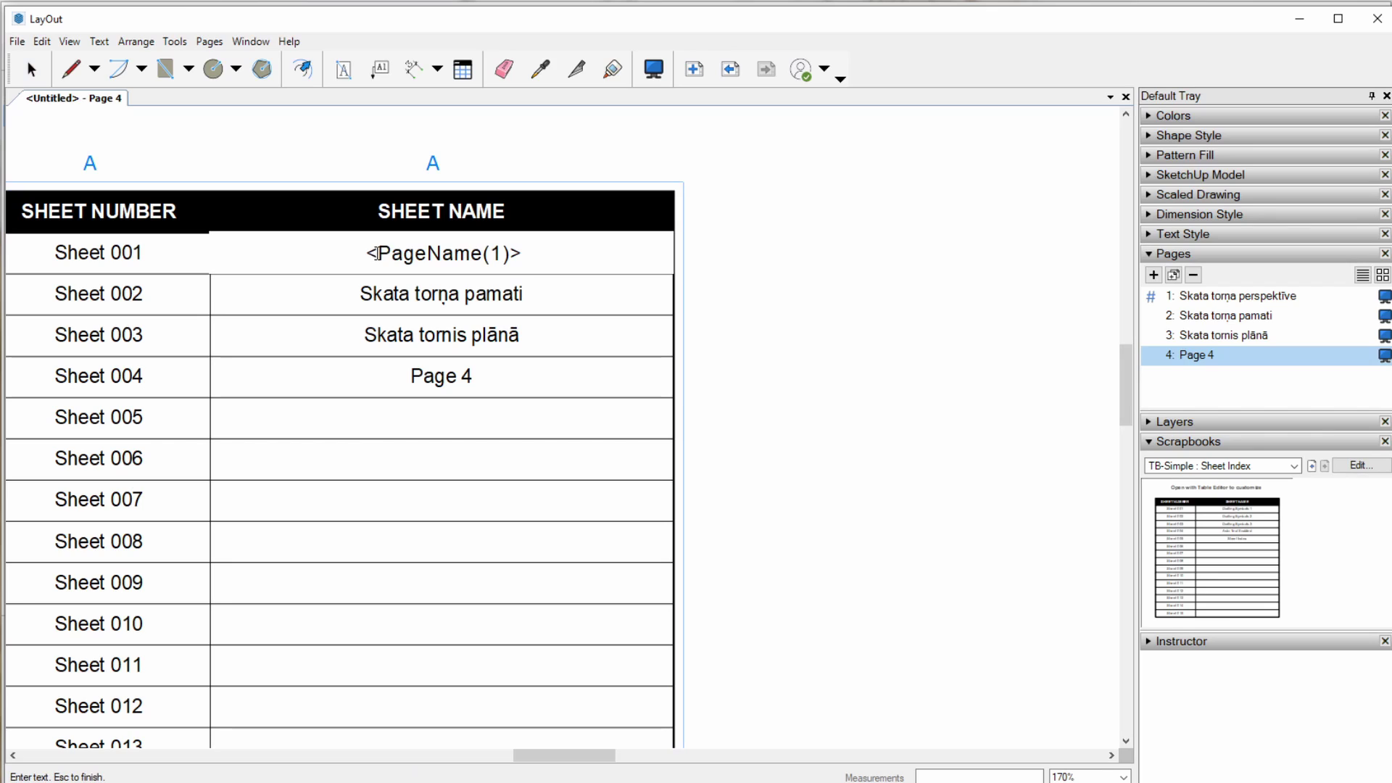
{"action": "left_click_drag", "start_coordinate": [376, 255], "coordinate": [485, 255]}
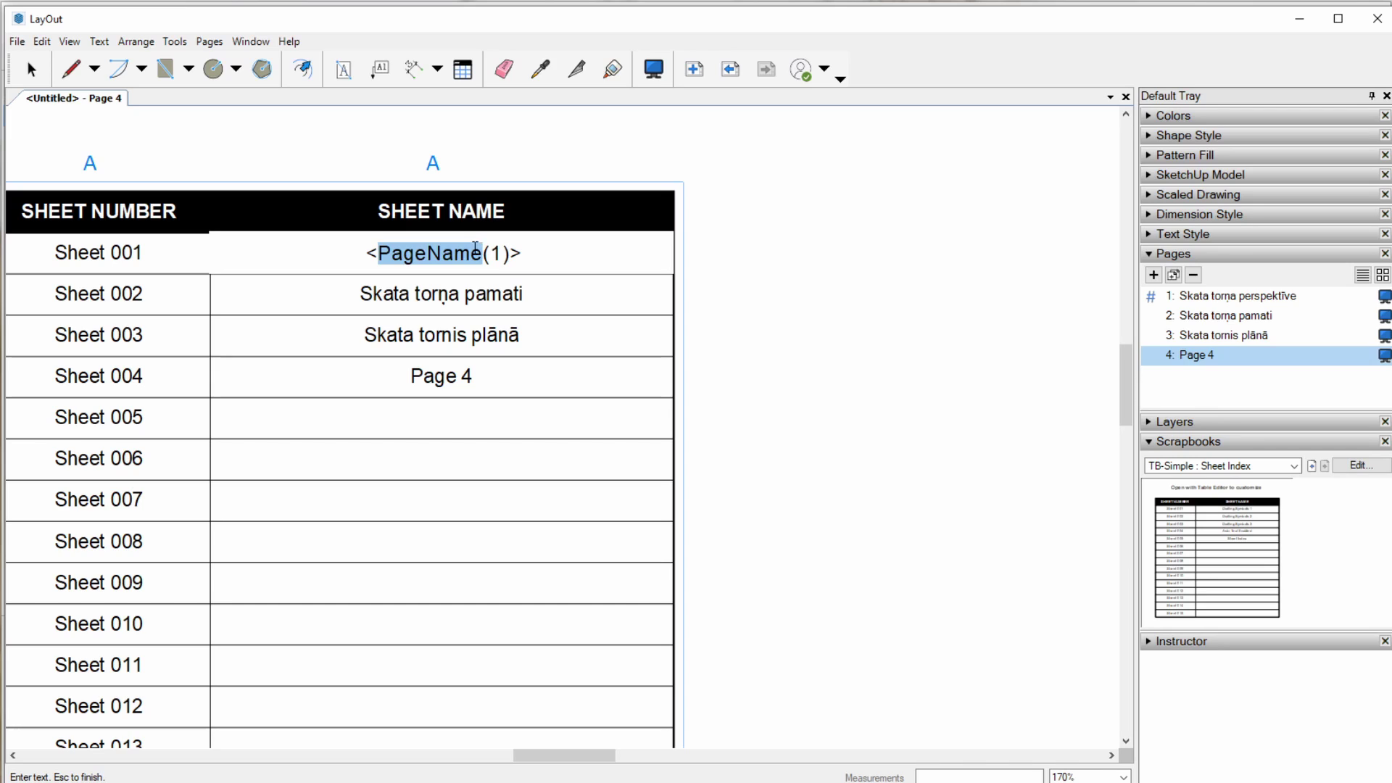
{"action": "left_click", "coordinate": [484, 255]}
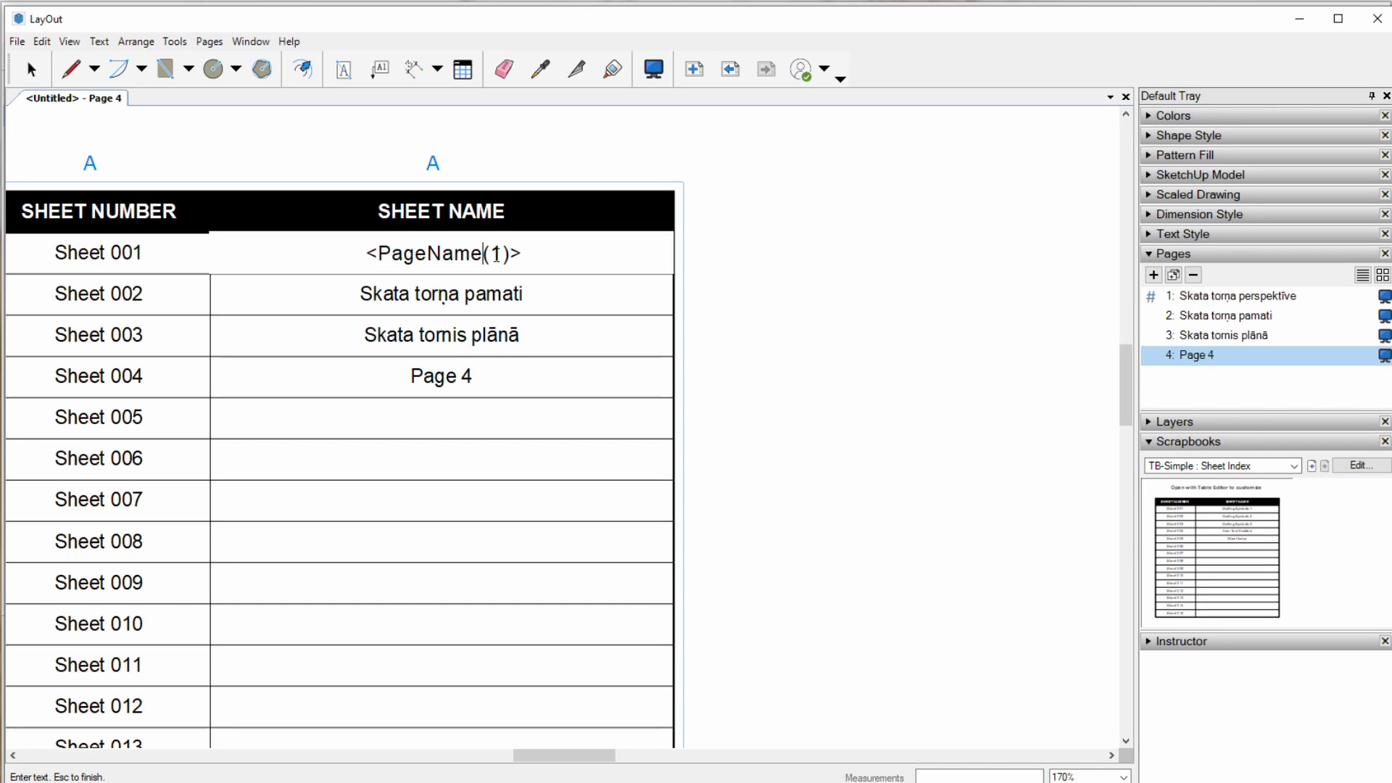
{"action": "key", "text": "shift+End"}
{"action": "key", "text": "Escape"}
{"action": "left_click", "coordinate": [473, 301]}
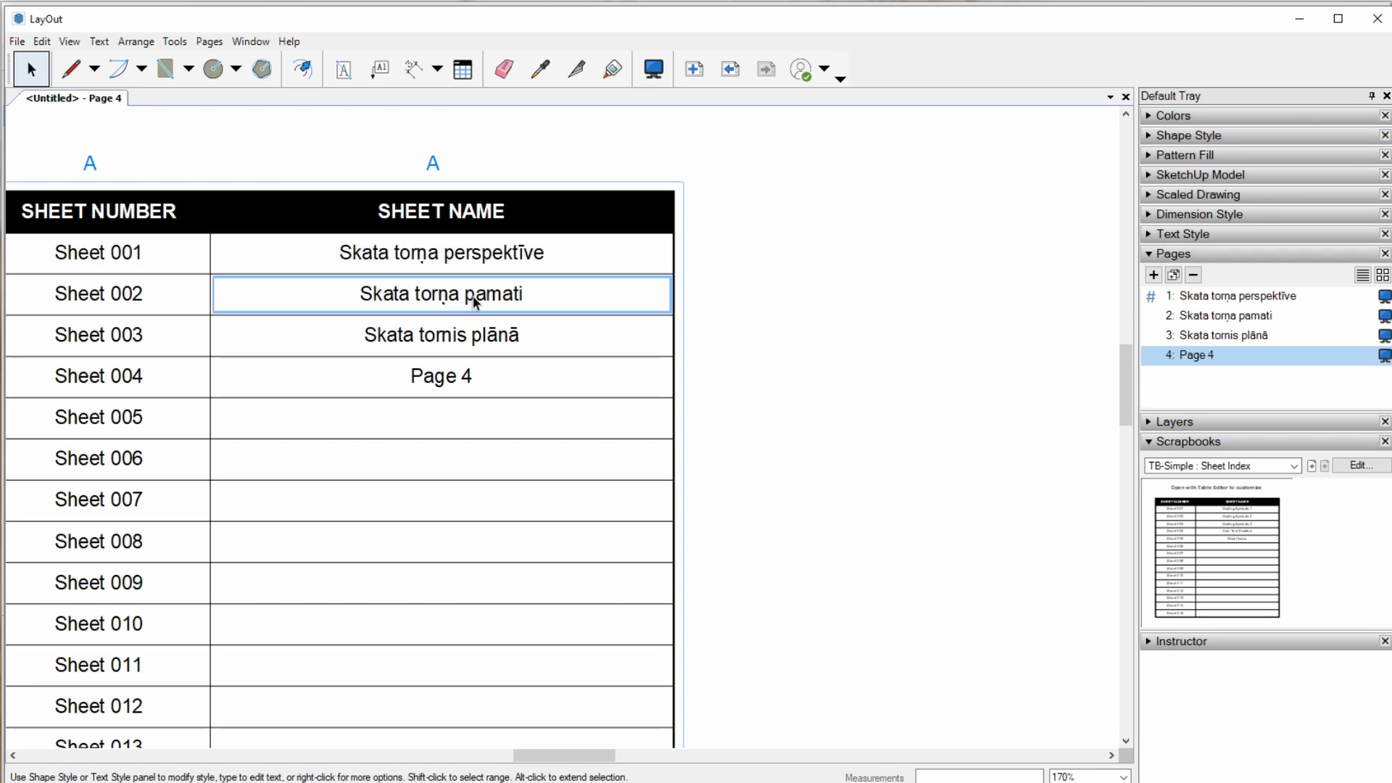
{"action": "double_click", "coordinate": [474, 301]}
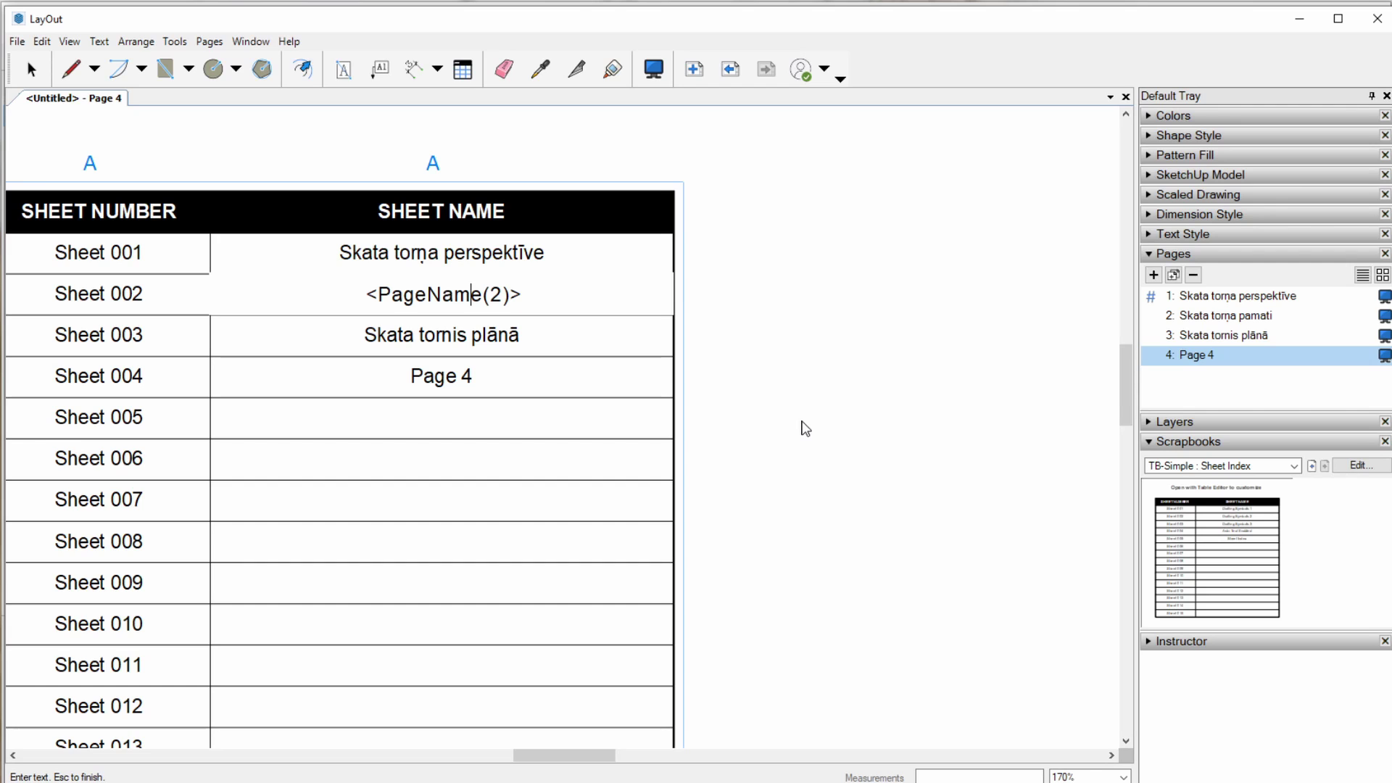
{"action": "key", "text": "Escape"}
- Zoom out to the whole of Page 4 and switch to the TB-Simple : Auto-Text Enabled scrapbook
{"action": "scroll", "coordinate": [479, 435], "scroll_direction": "down", "scroll_amount": 3}
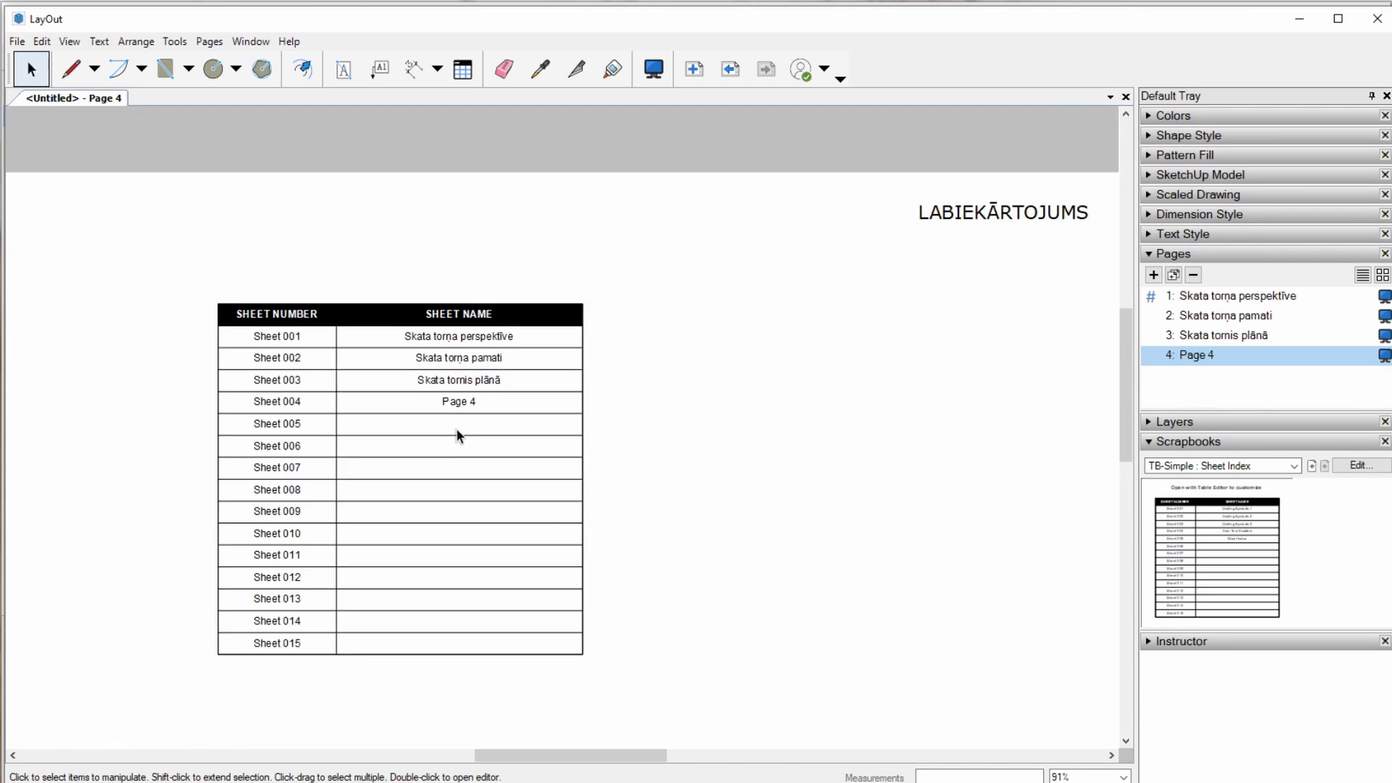
{"action": "scroll", "coordinate": [459, 428], "scroll_direction": "down", "scroll_amount": 2}
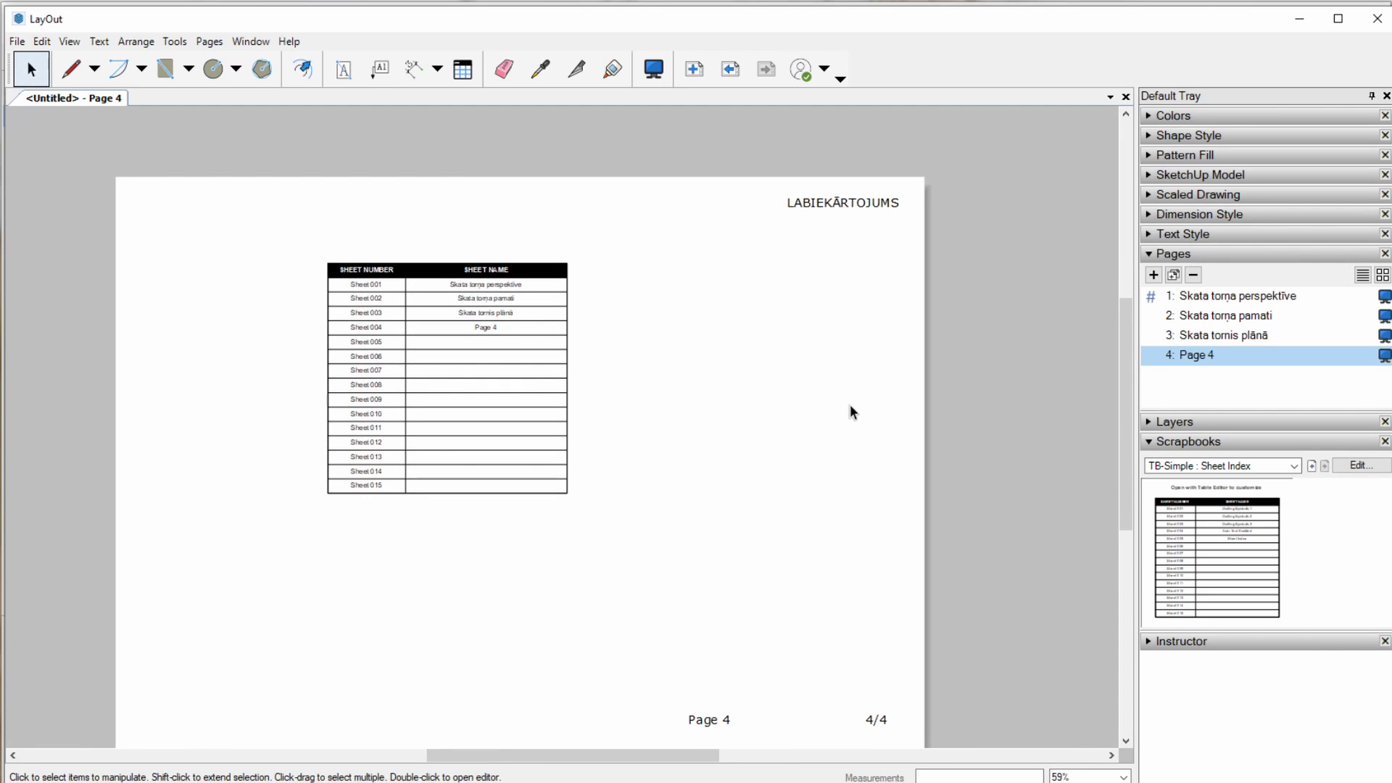
{"action": "middle_click_drag", "start_coordinate": [768, 435], "coordinate": [772, 411]}
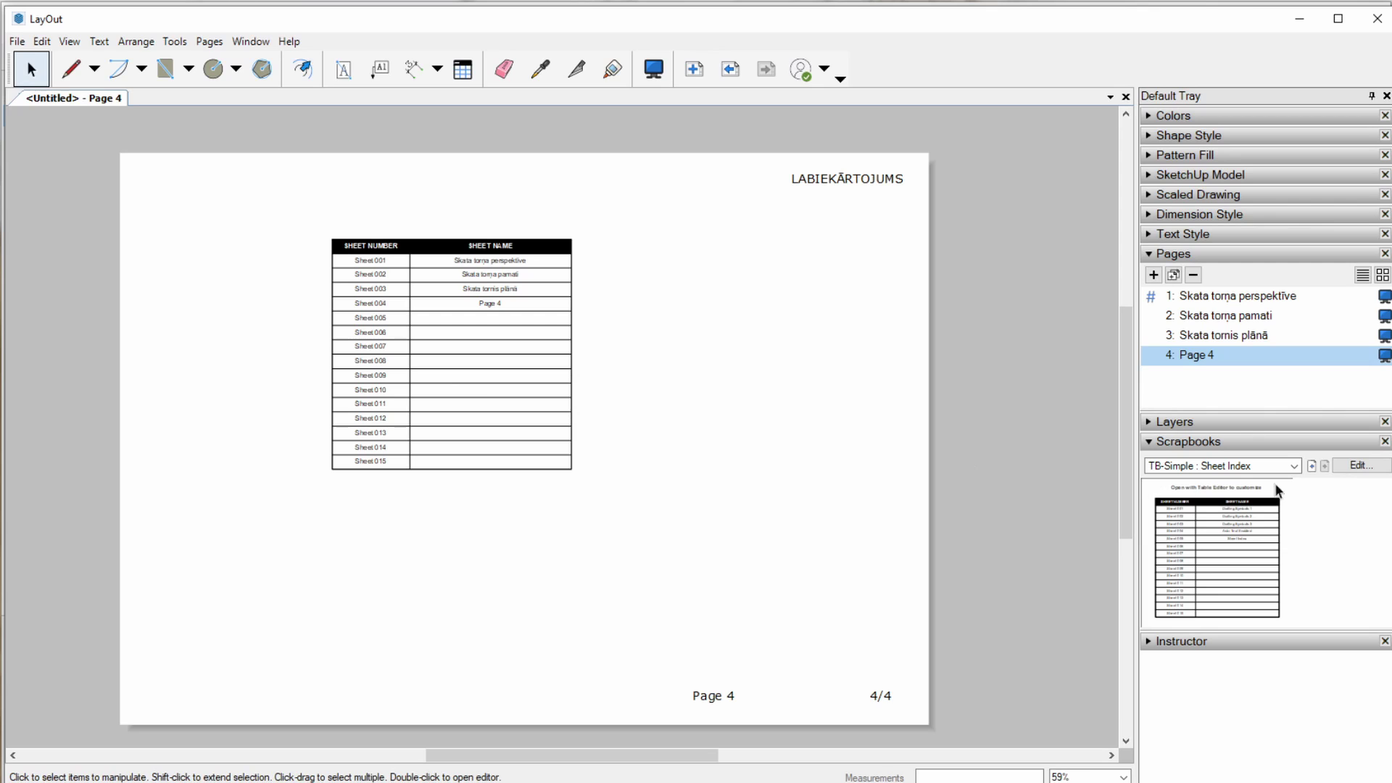
{"action": "left_click", "coordinate": [1294, 465]}
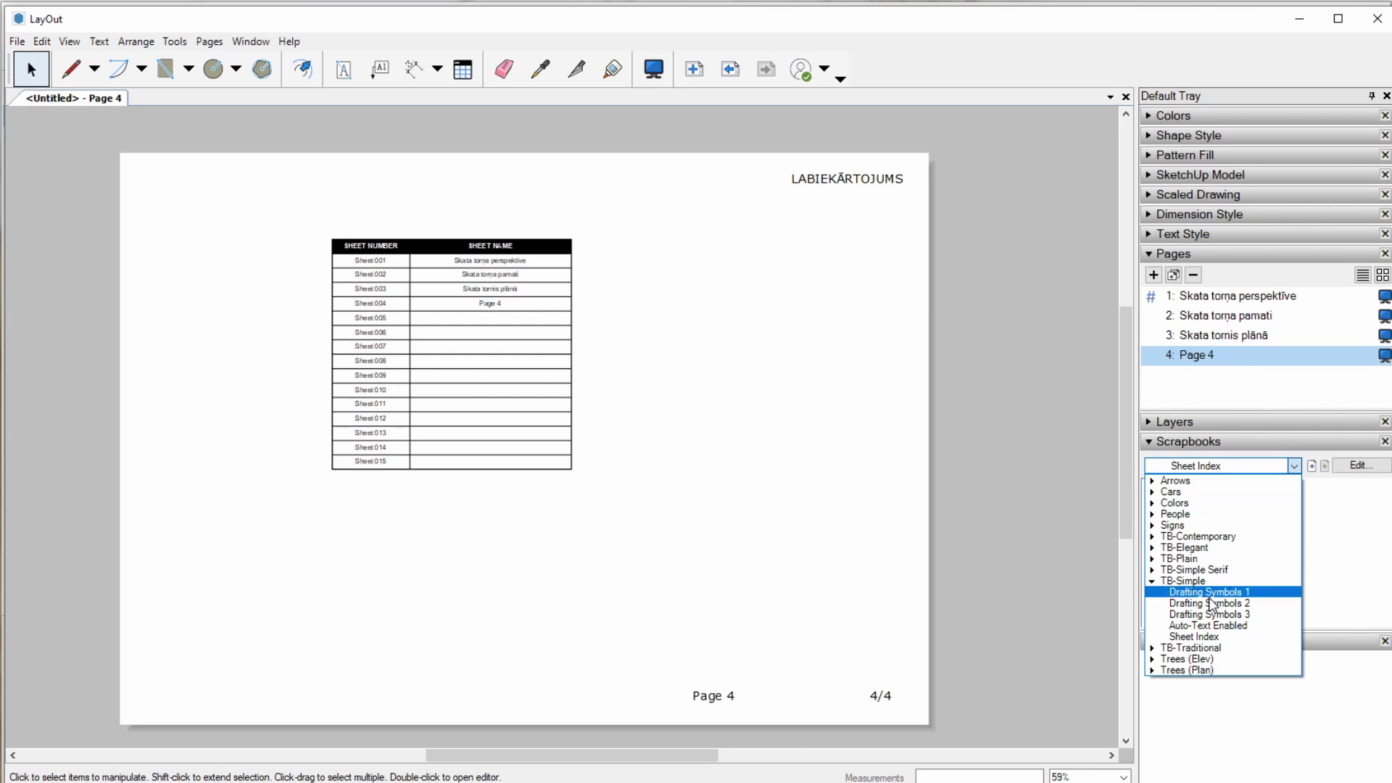
{"action": "left_click", "coordinate": [1224, 617]}
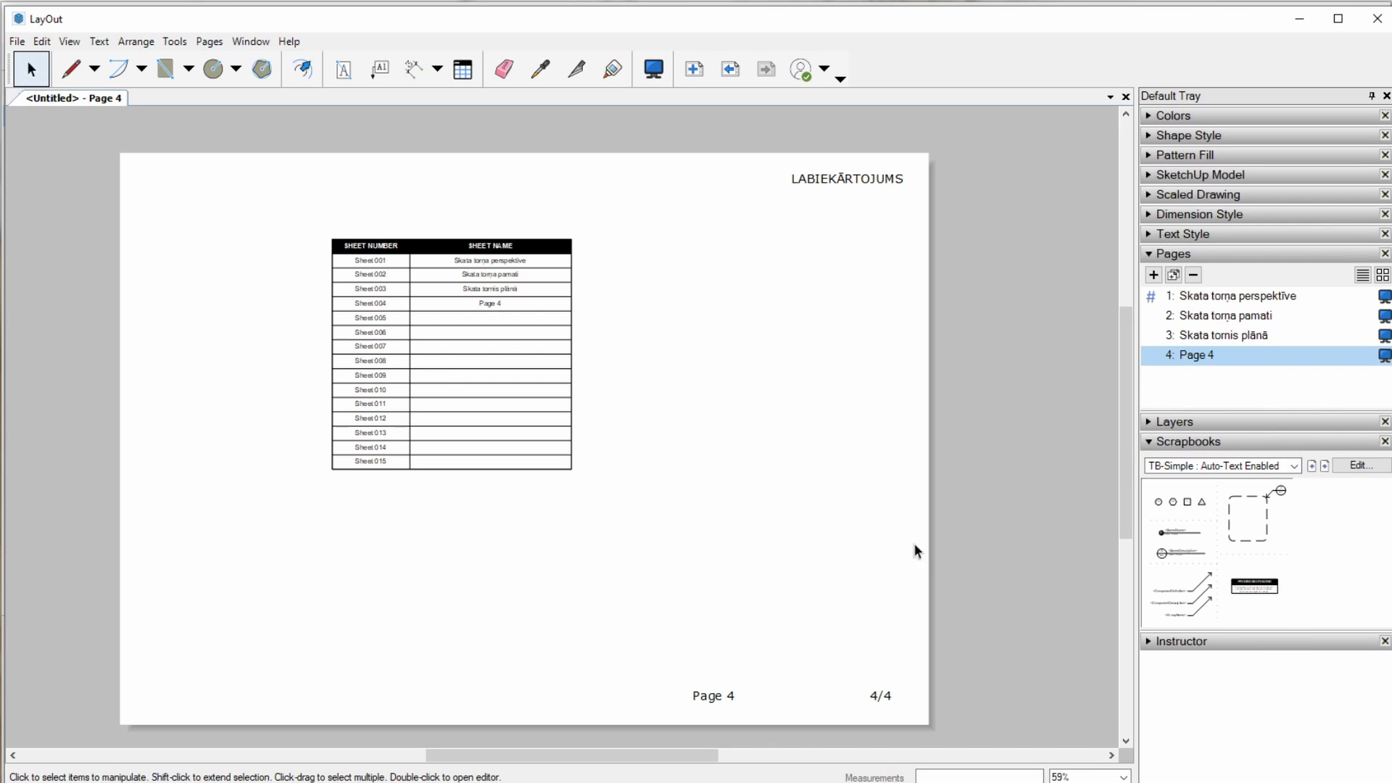
{"action": "scroll", "coordinate": [798, 493], "scroll_direction": "up", "scroll_amount": 2}
{"action": "middle_click_drag", "start_coordinate": [799, 498], "coordinate": [741, 541]}
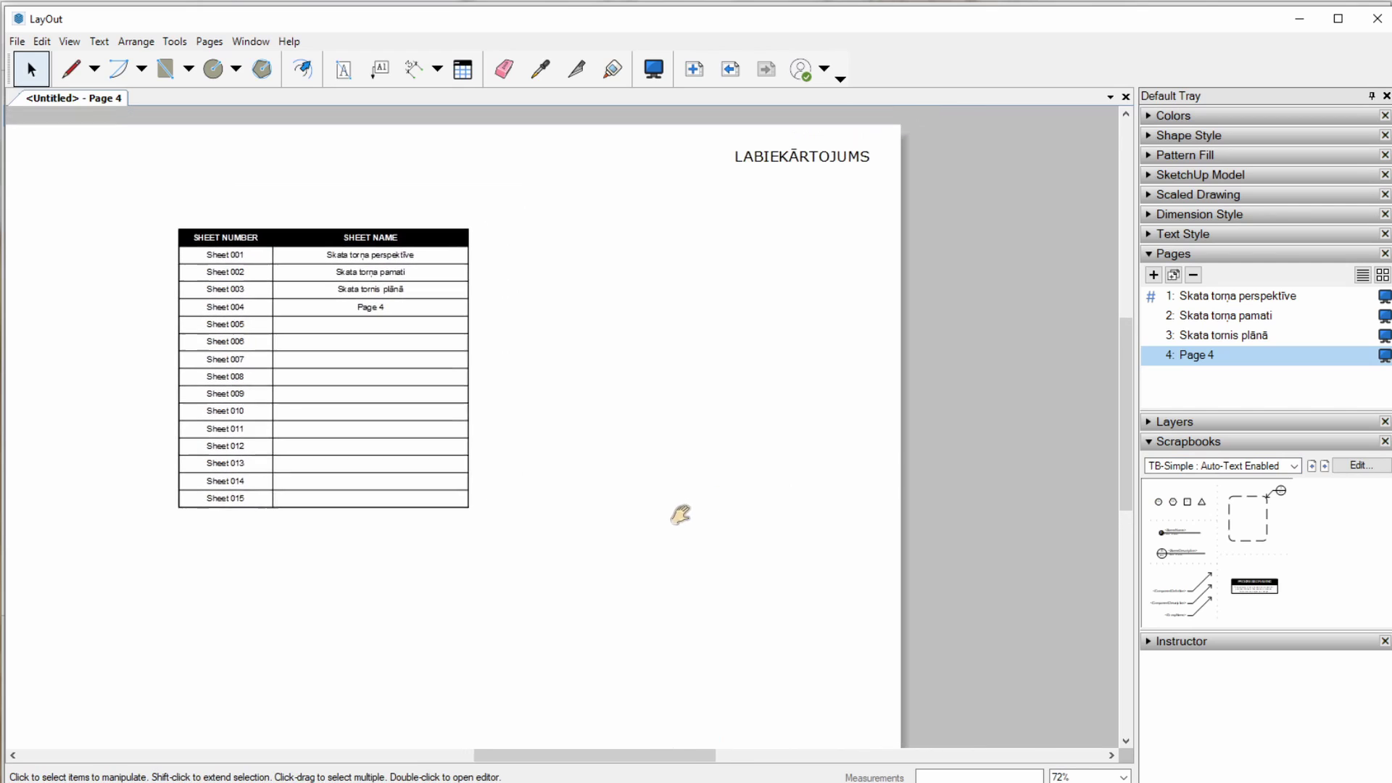
- Stamp numbered circles 10 to 18 across the empty area of Page 4
{"action": "left_click", "coordinate": [1161, 502]}
{"action": "scroll", "coordinate": [617, 335], "scroll_direction": "up", "scroll_amount": 4}
{"action": "middle_click_drag", "start_coordinate": [550, 362], "coordinate": [487, 455]}
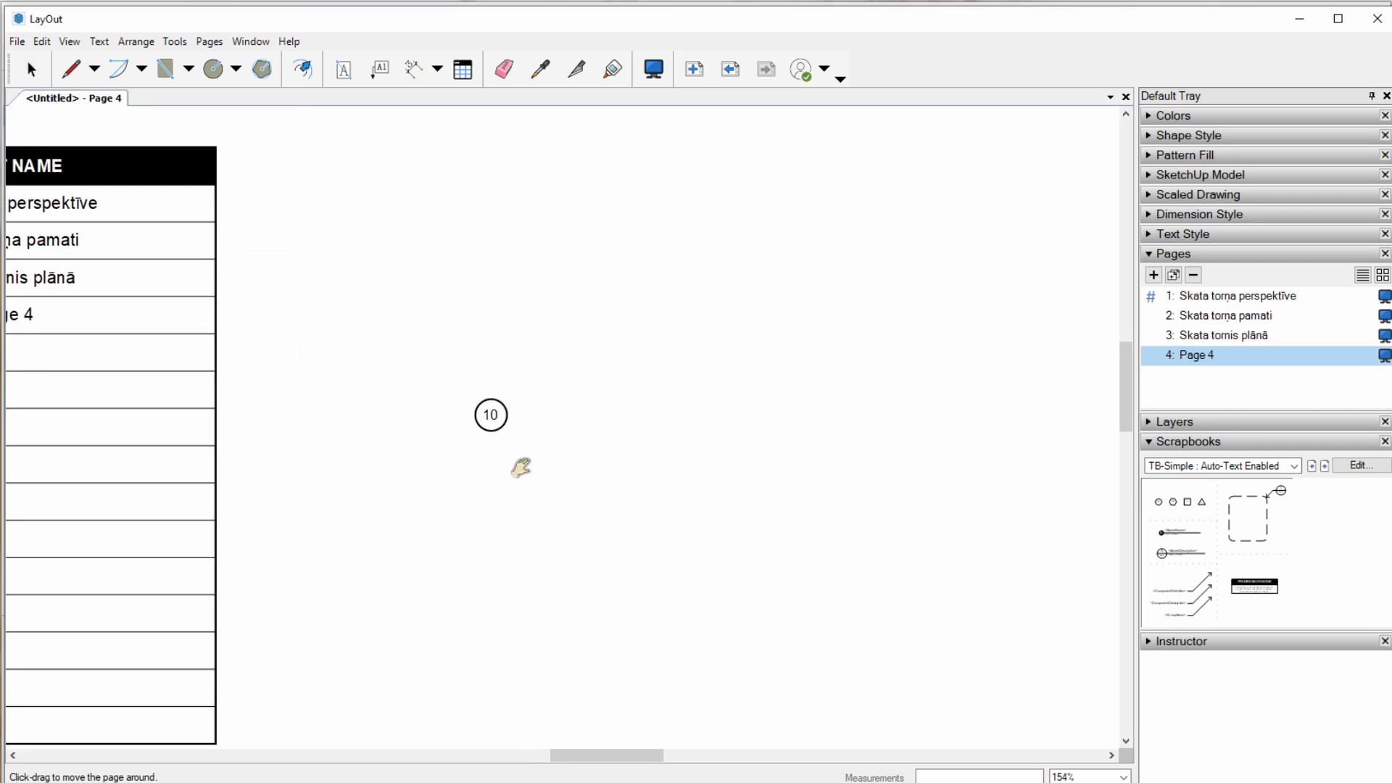
{"action": "left_click", "coordinate": [553, 339]}
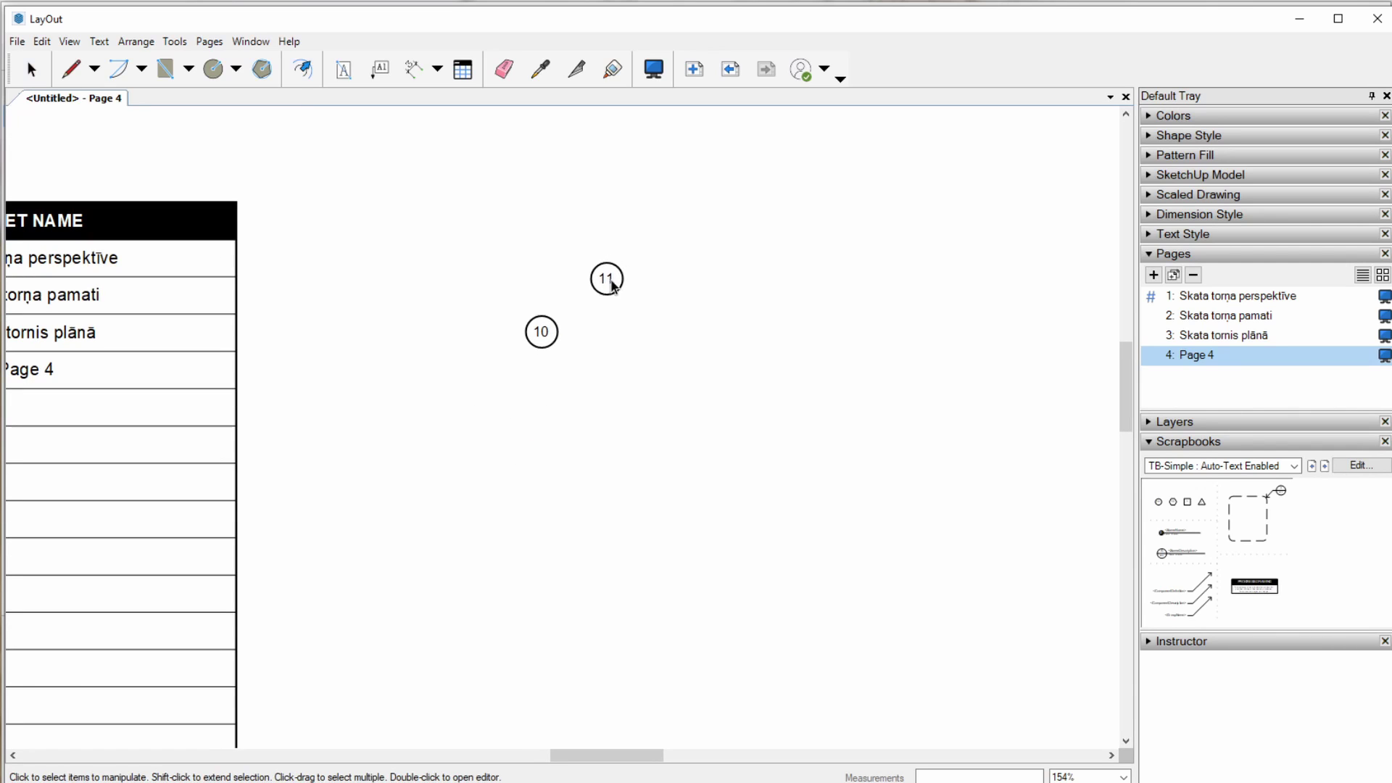
{"action": "left_click", "coordinate": [596, 292]}
{"action": "left_click", "coordinate": [691, 267]}
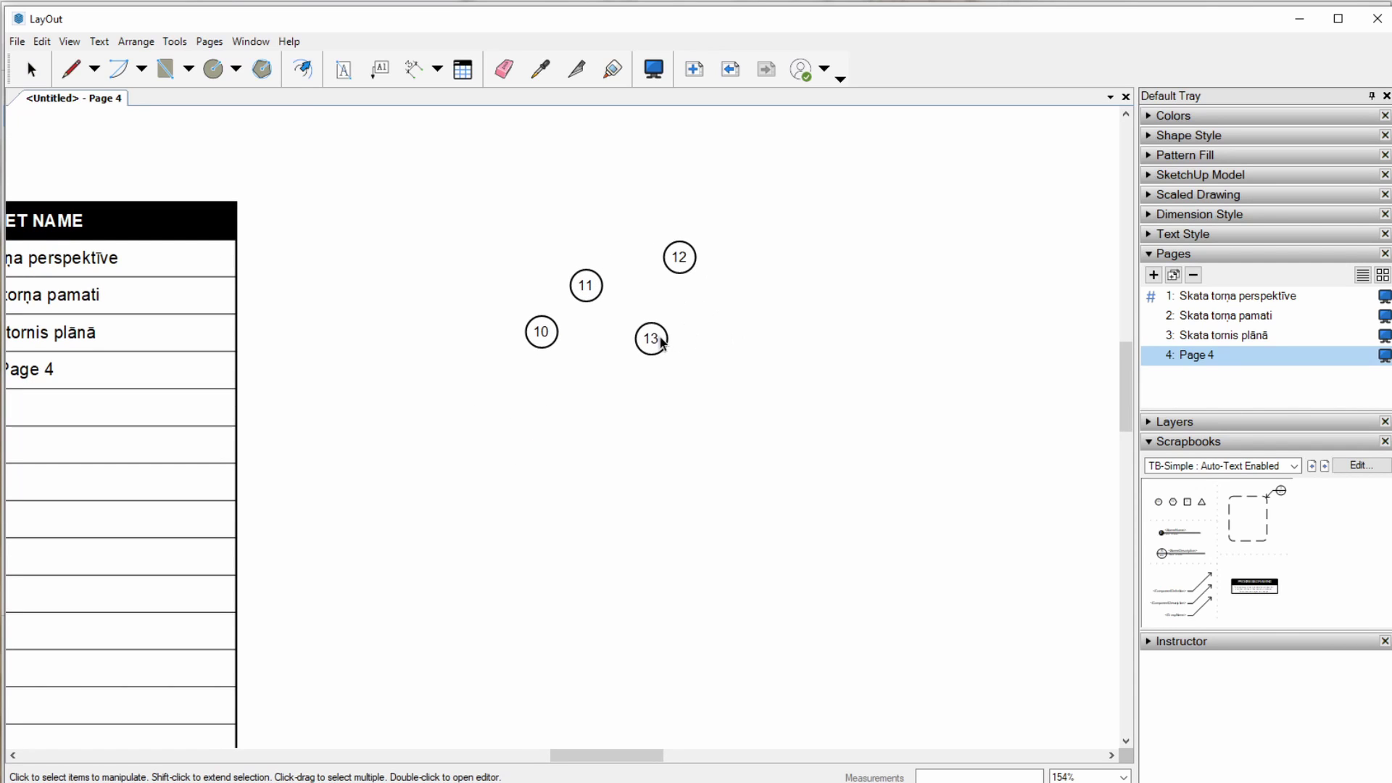
{"action": "left_click", "coordinate": [661, 343]}
{"action": "left_click", "coordinate": [792, 404]}
{"action": "left_click", "coordinate": [636, 389]}
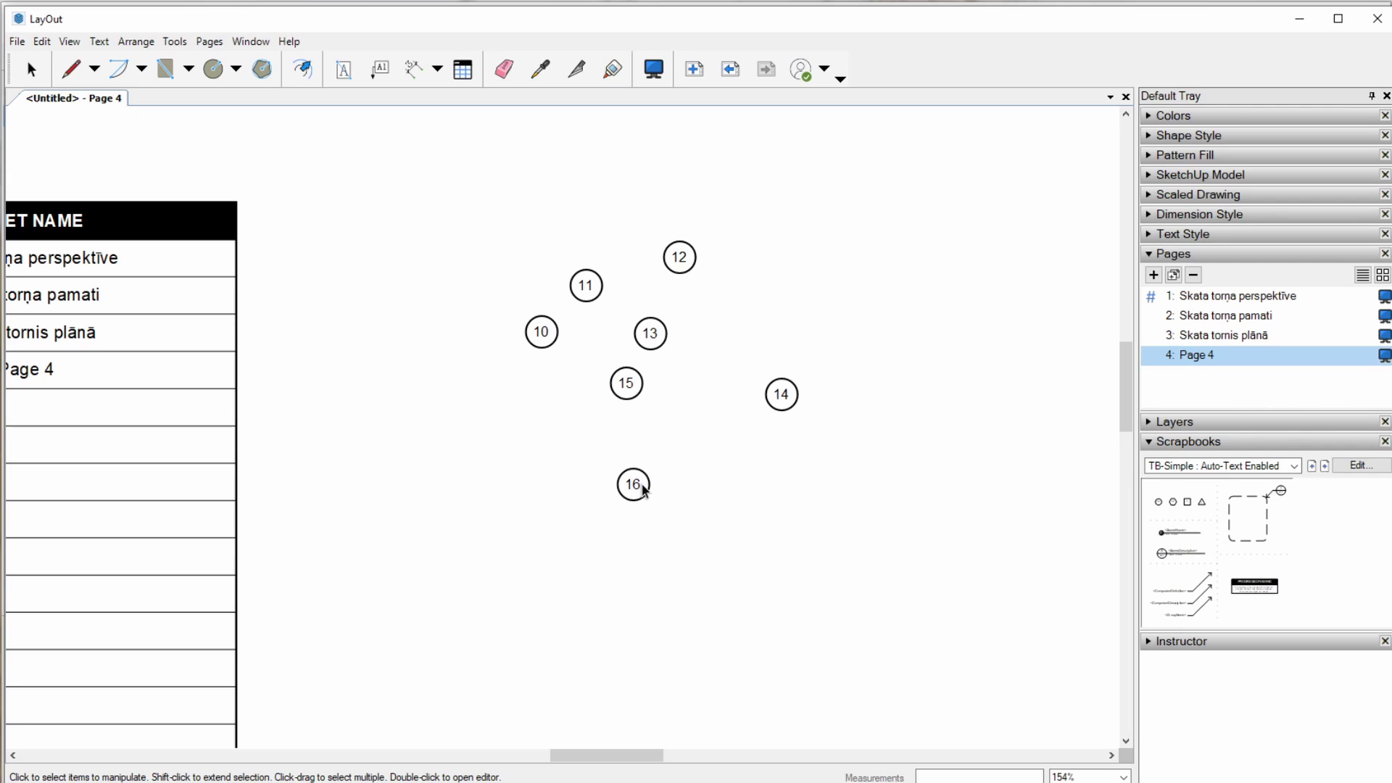
{"action": "left_click", "coordinate": [643, 491]}
{"action": "left_click", "coordinate": [548, 422]}
{"action": "left_click", "coordinate": [430, 354]}
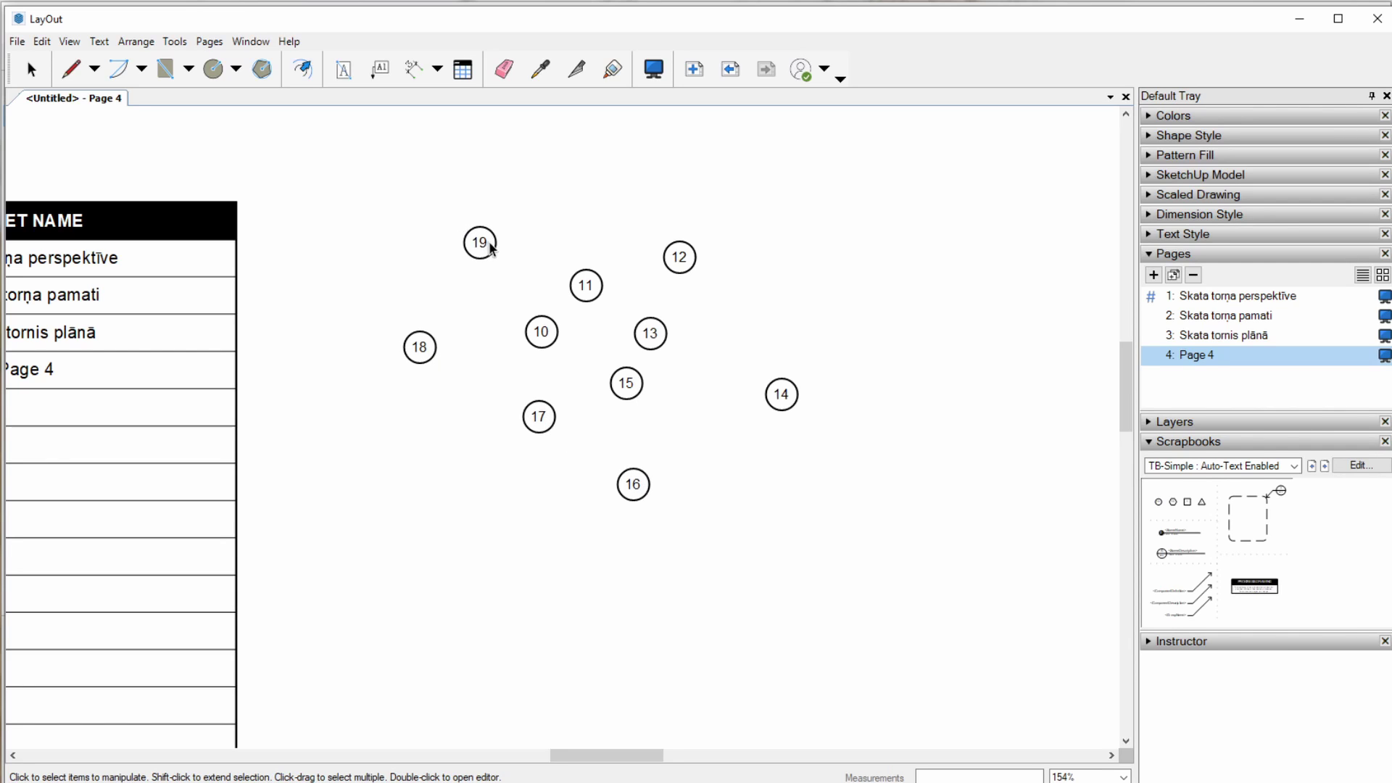
{"action": "key", "text": "Escape"}
- Stamp numbered hexagons 10 and 11 on the page
{"action": "left_click", "coordinate": [1174, 502]}
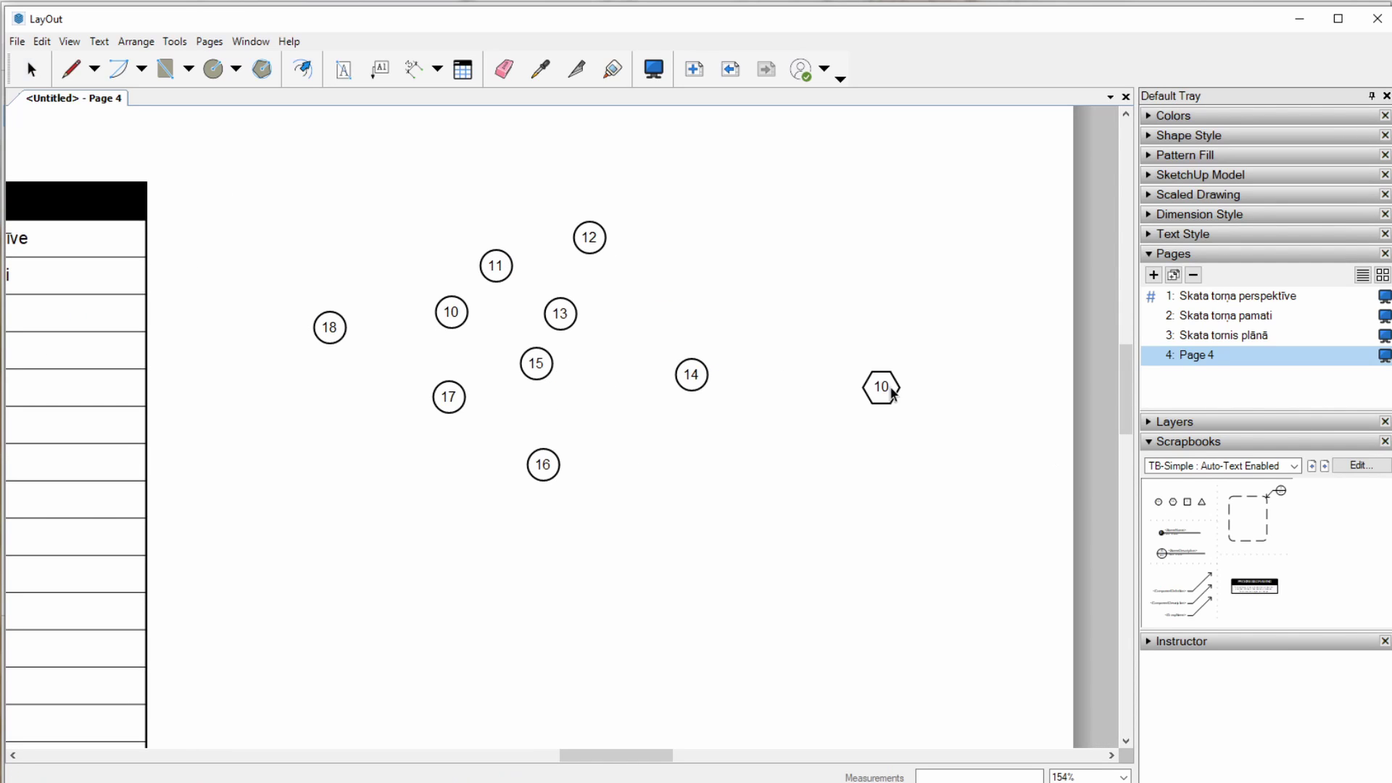
{"action": "left_click", "coordinate": [794, 298]}
{"action": "left_click", "coordinate": [849, 389]}
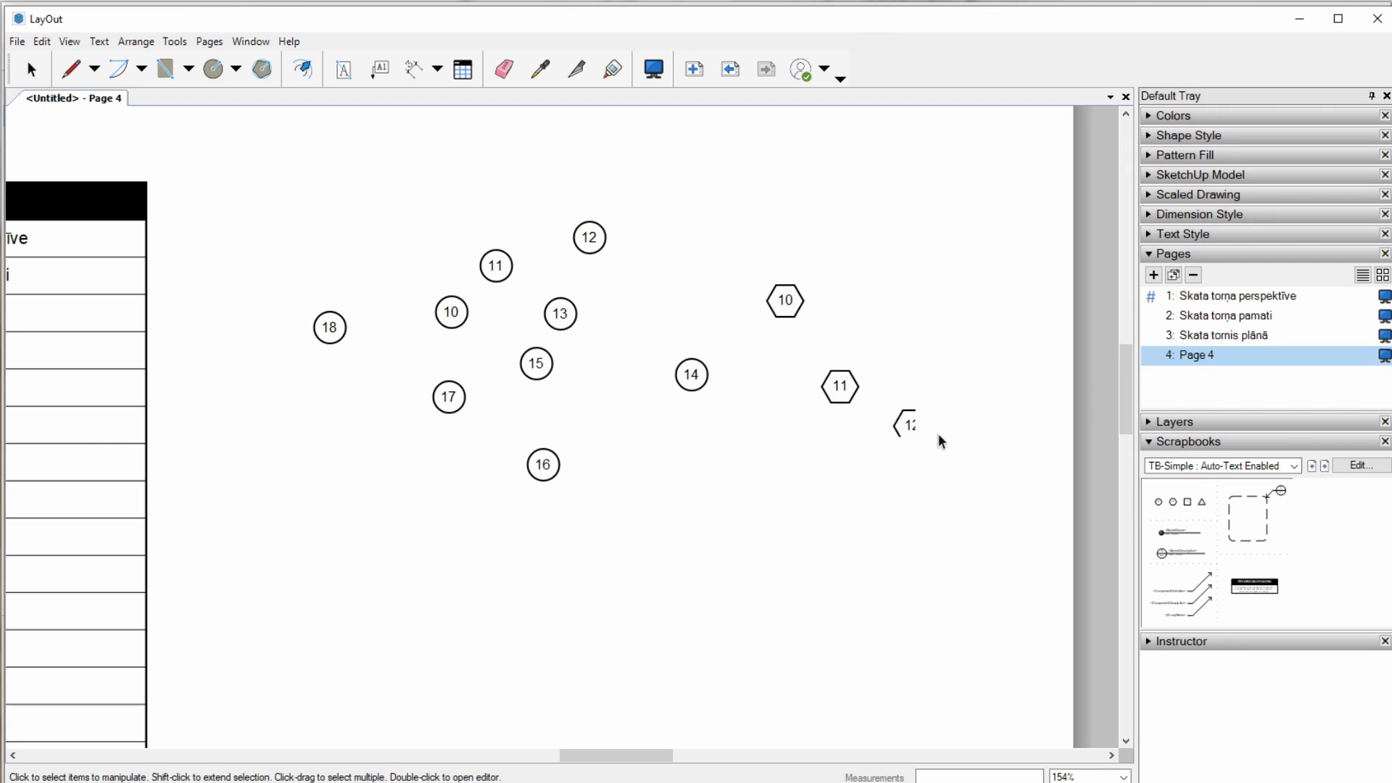
{"action": "key", "text": "Escape"}
- Stamp numbered triangles 1 to 8 below the hexagons
{"action": "left_click", "coordinate": [1202, 502]}
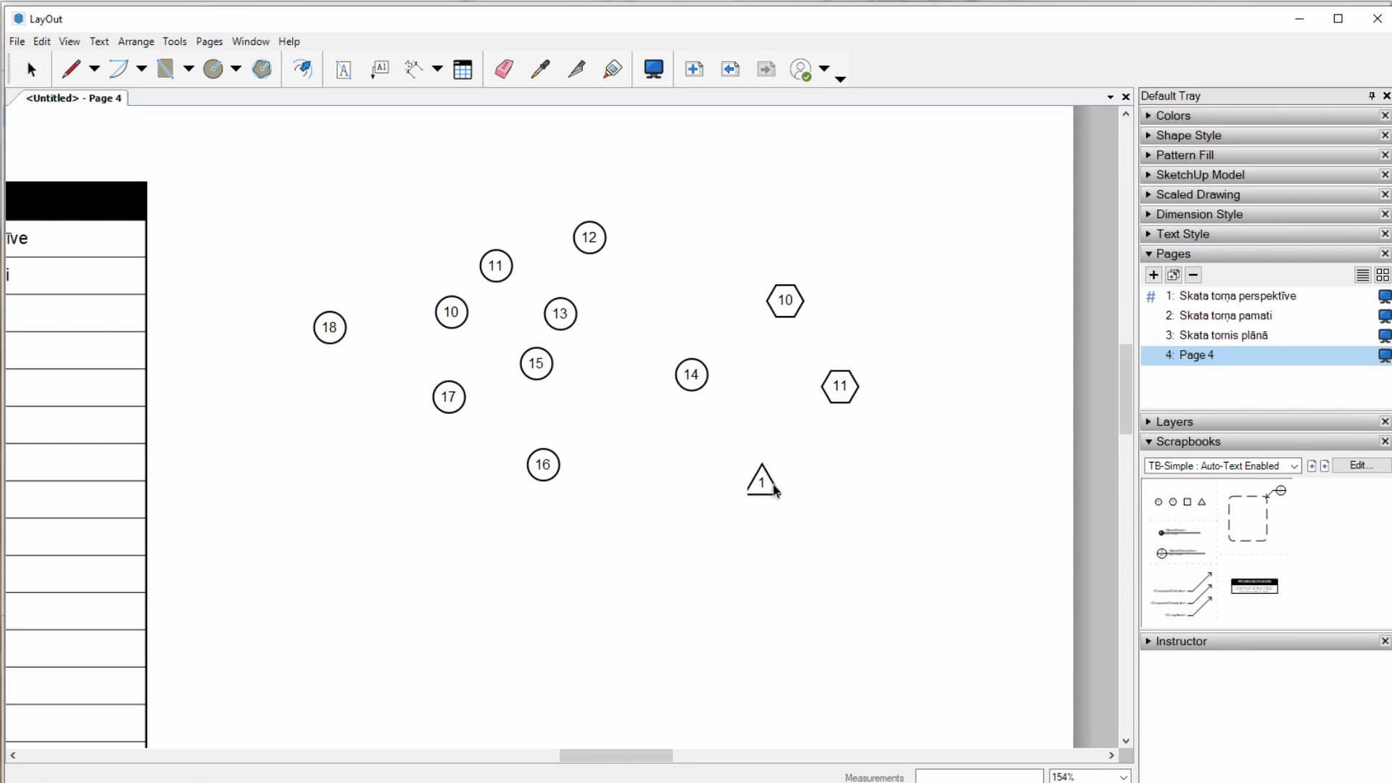
{"action": "middle_click_drag", "start_coordinate": [841, 417], "coordinate": [799, 335]}
{"action": "left_click", "coordinate": [686, 379]}
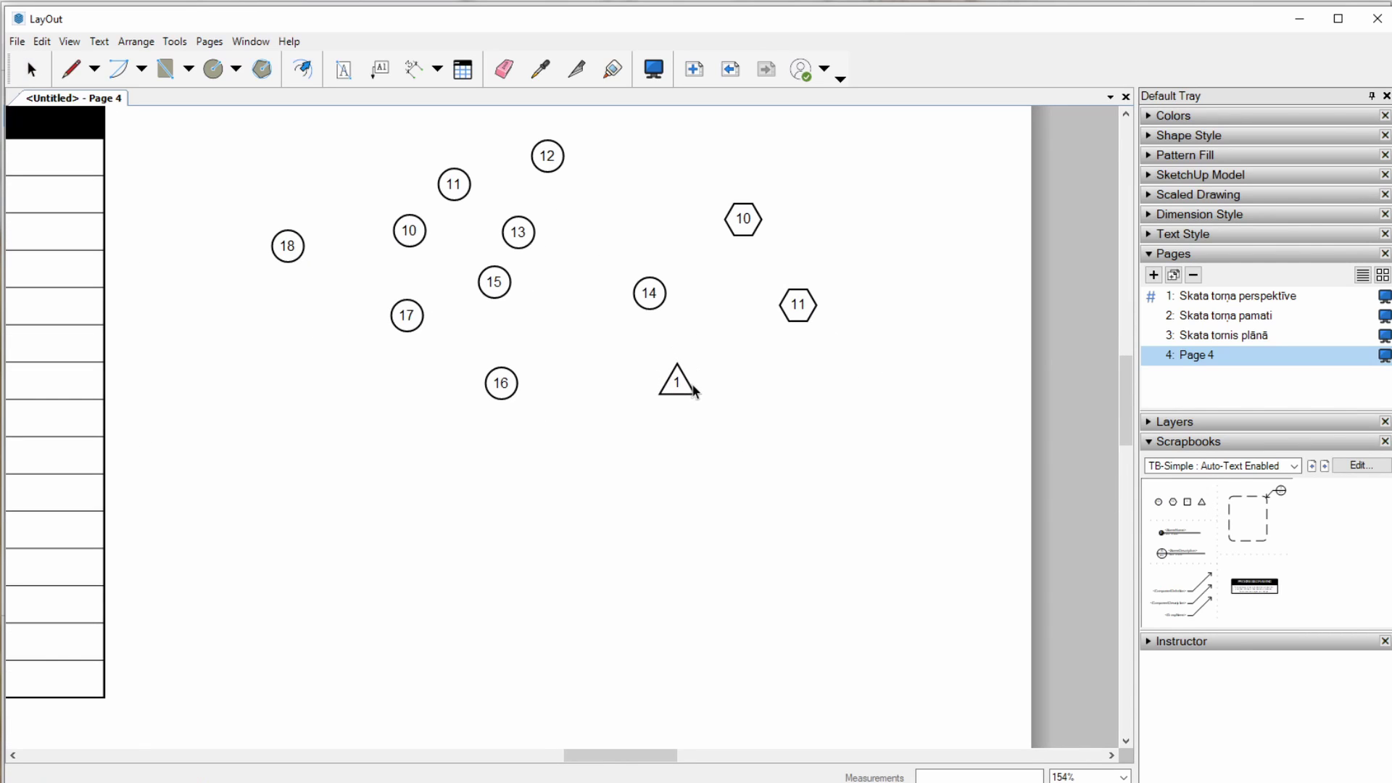
{"action": "left_click", "coordinate": [784, 396]}
{"action": "key", "text": "Escape"}
{"action": "left_click", "coordinate": [867, 428]}
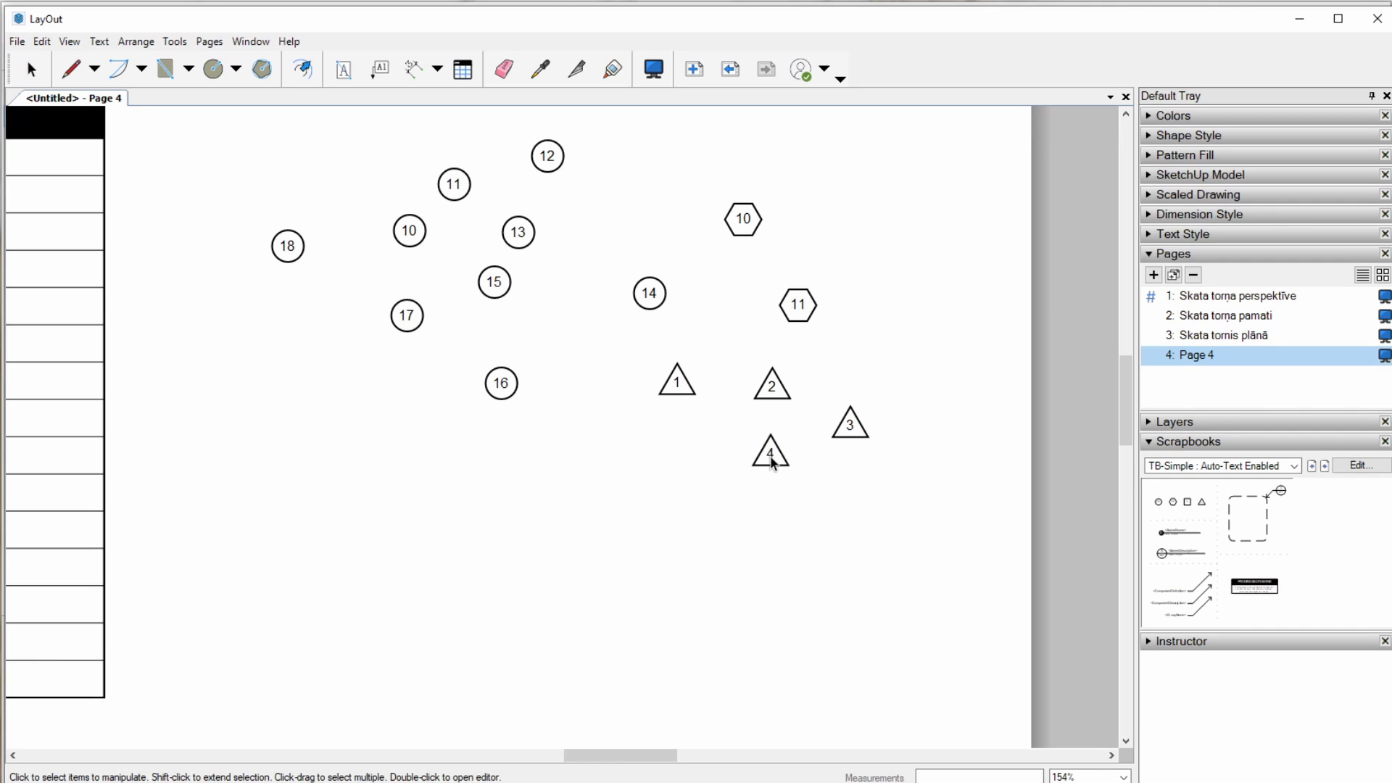
{"action": "left_click", "coordinate": [768, 456]}
{"action": "left_click", "coordinate": [654, 470]}
{"action": "left_click", "coordinate": [651, 568]}
{"action": "left_click", "coordinate": [782, 547]}
{"action": "left_click", "coordinate": [947, 509]}
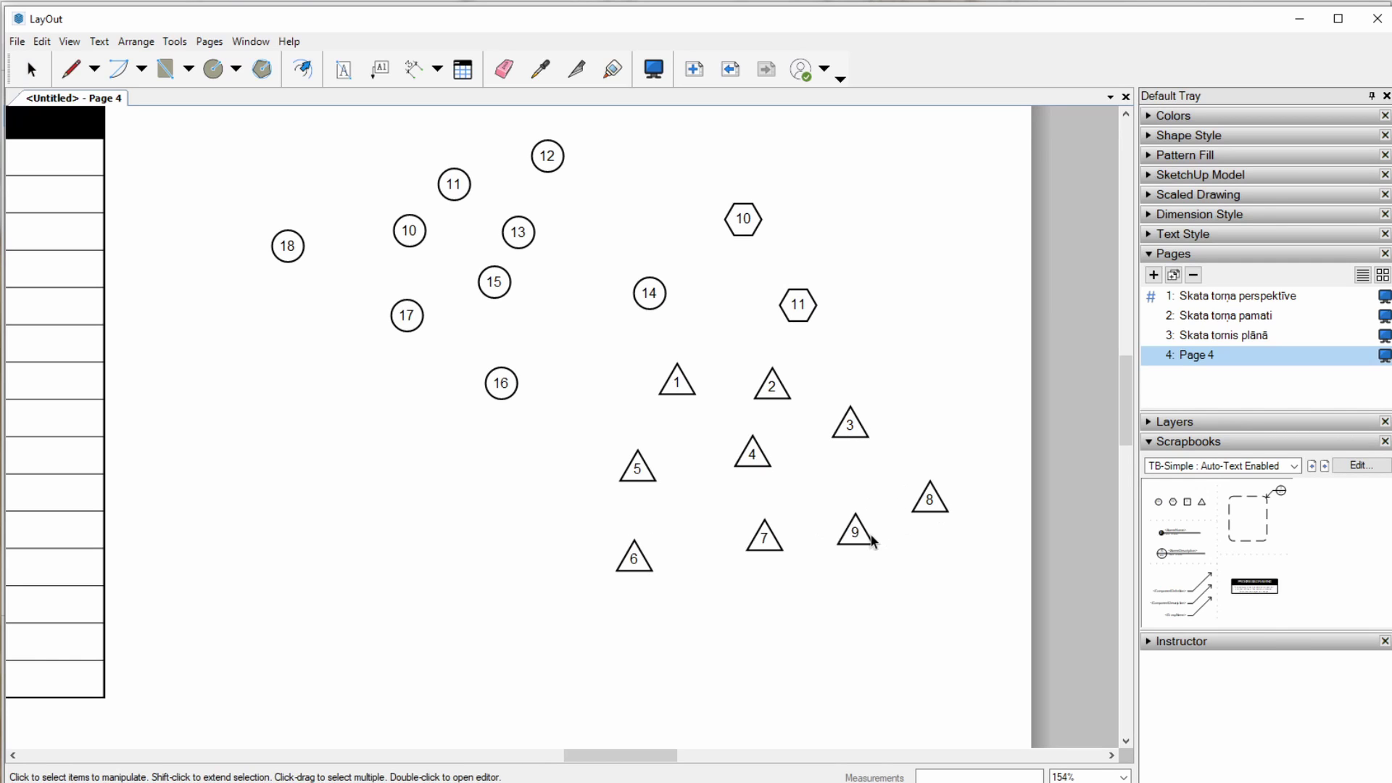
{"action": "key", "text": "Escape"}
- Open triangle 4's label to inspect its auto-number text
{"action": "middle_click_drag", "start_coordinate": [767, 499], "coordinate": [755, 506]}
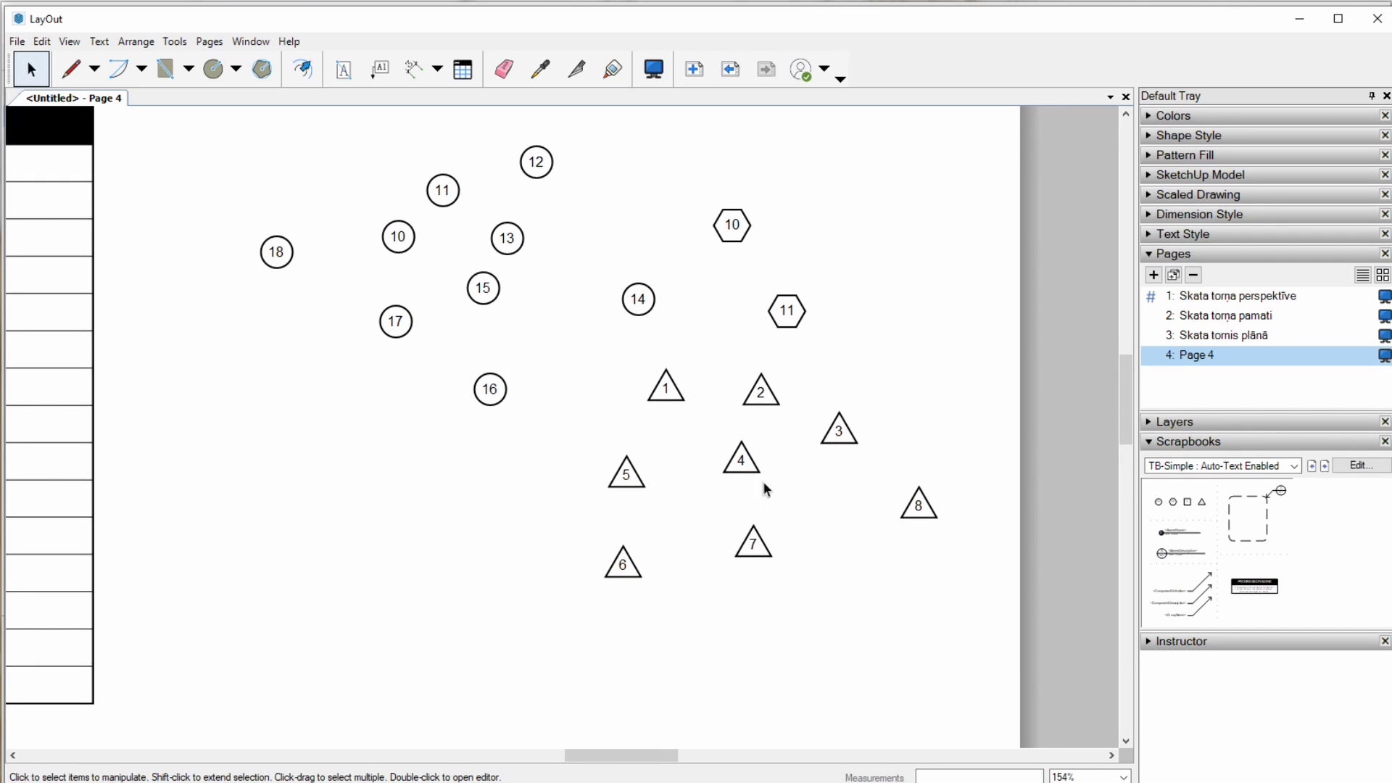
{"action": "scroll", "coordinate": [763, 468], "scroll_direction": "up", "scroll_amount": 2}
{"action": "left_click", "coordinate": [734, 459]}
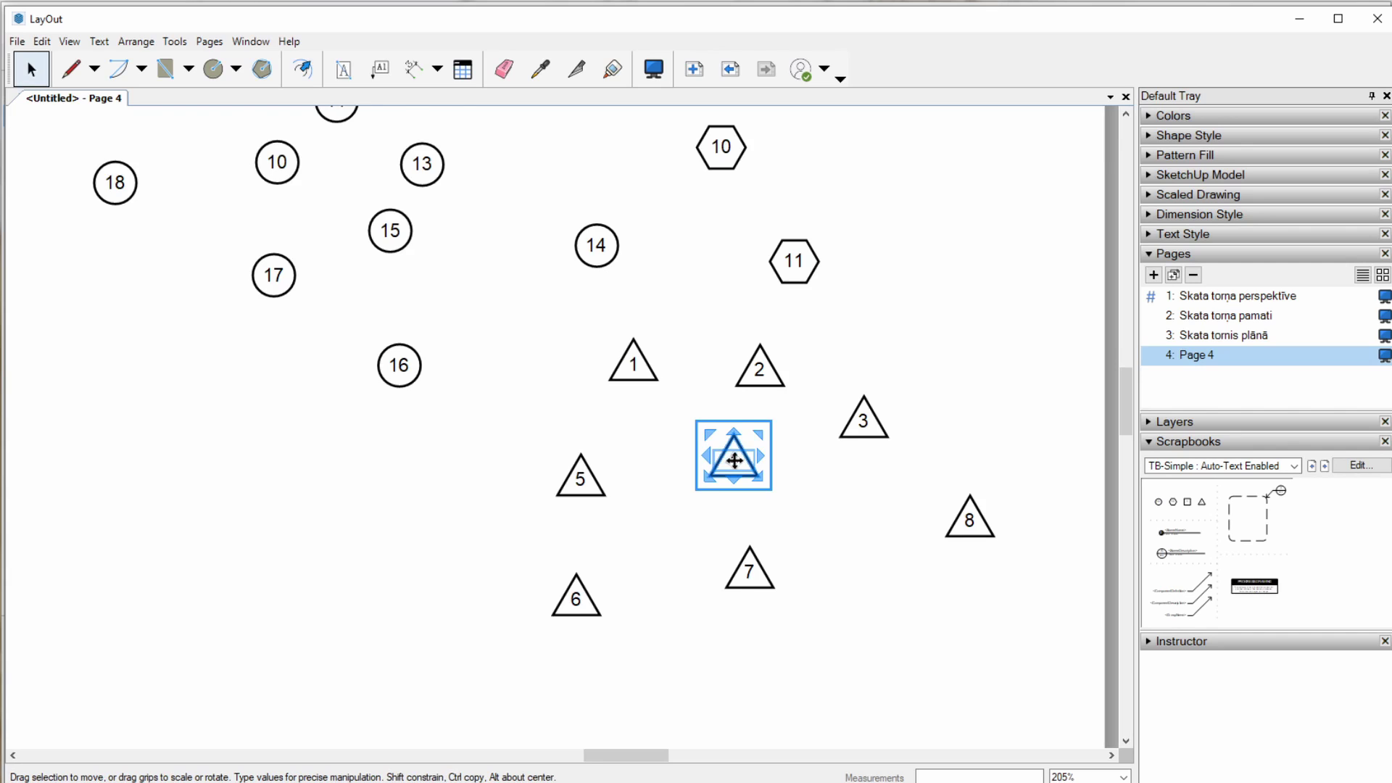
{"action": "scroll", "coordinate": [734, 460], "scroll_direction": "up", "scroll_amount": 1}
{"action": "double_click", "coordinate": [781, 477]}
{"action": "double_click", "coordinate": [731, 465]}
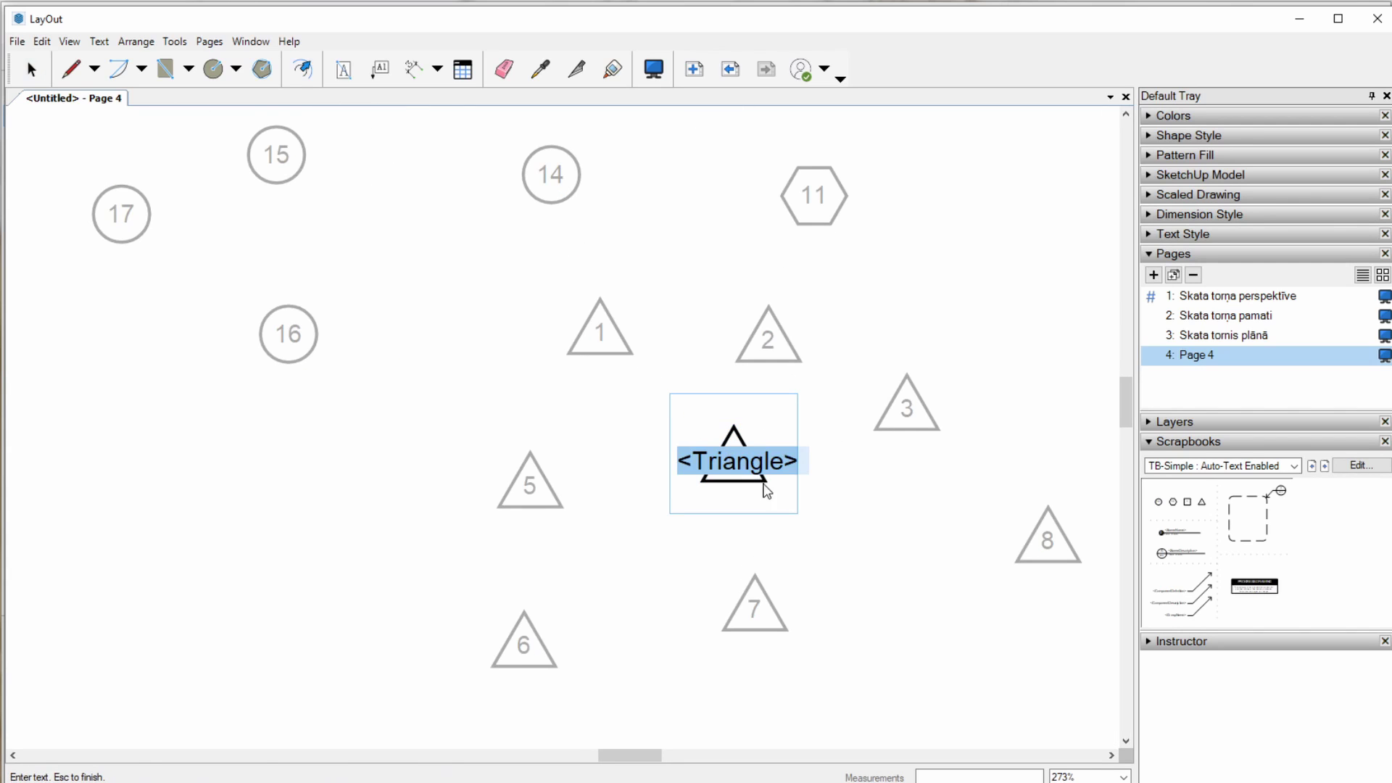
{"action": "key", "text": "Escape"}
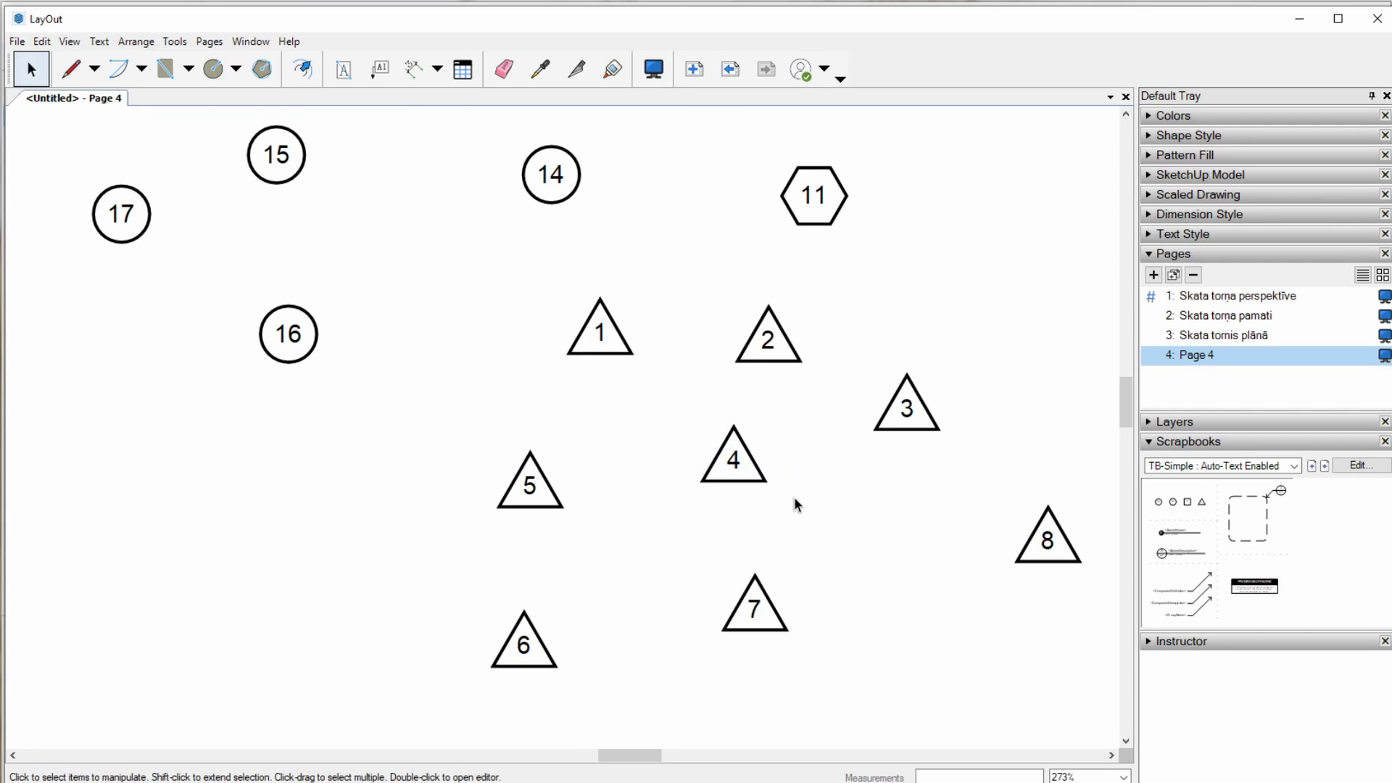
- Clear the selection and centre Page 4 in the view
{"action": "left_click", "coordinate": [771, 484]}
{"action": "scroll", "coordinate": [830, 584], "scroll_direction": "down", "scroll_amount": 3}
{"action": "left_click", "coordinate": [597, 504]}
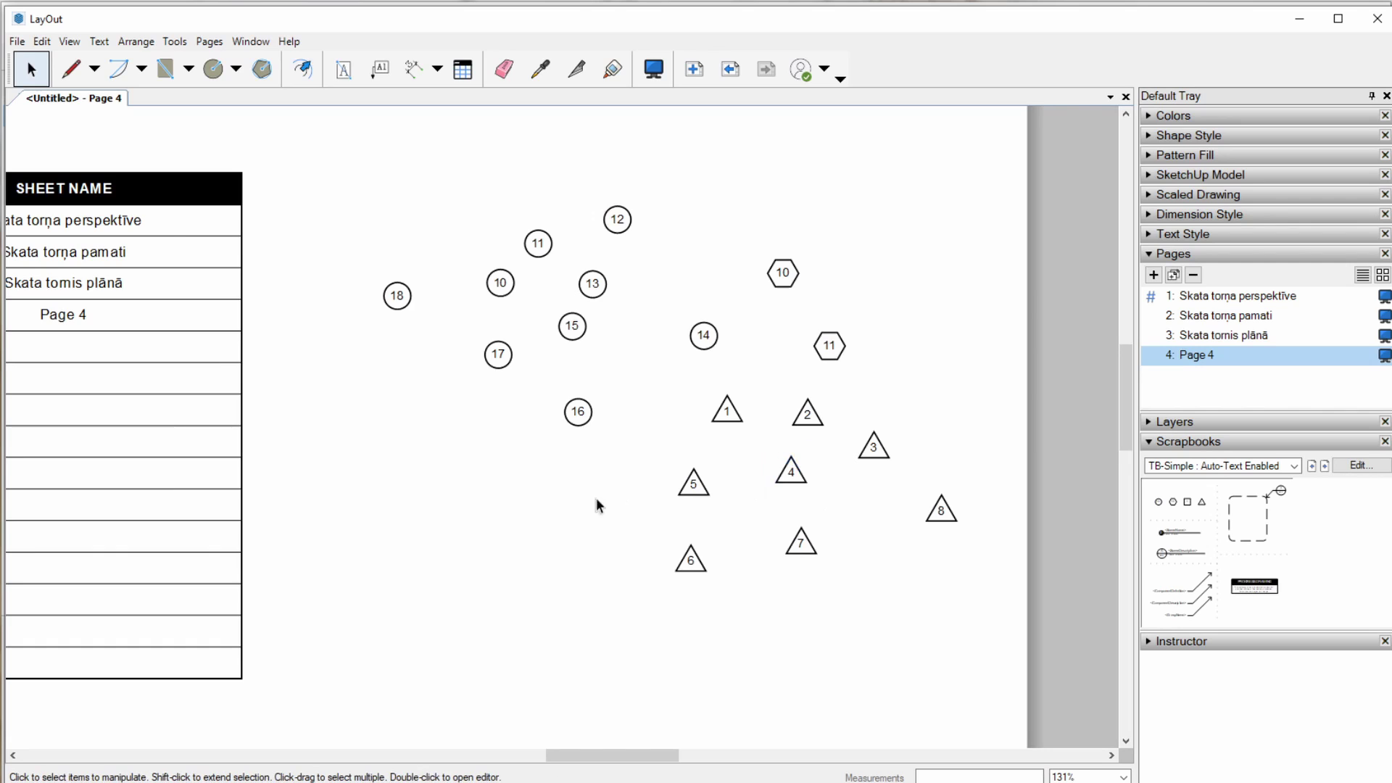
{"action": "scroll", "coordinate": [458, 503], "scroll_direction": "down", "scroll_amount": 2}
{"action": "scroll", "coordinate": [458, 503], "scroll_direction": "down", "scroll_amount": 1}
{"action": "mouse_move", "coordinate": [475, 451]}
{"action": "middle_mouse_down"}
{"action": "mouse_move", "coordinate": [721, 404]}
{"action": "mouse_move", "coordinate": [694, 408]}
{"action": "middle_mouse_up"}
- Scroll the sketchup.lv page from the LayOut 2022 section back up to its SketchUp Pro 2022 header
{"action": "scroll", "coordinate": [721, 404], "scroll_direction": "down", "scroll_amount": 1}
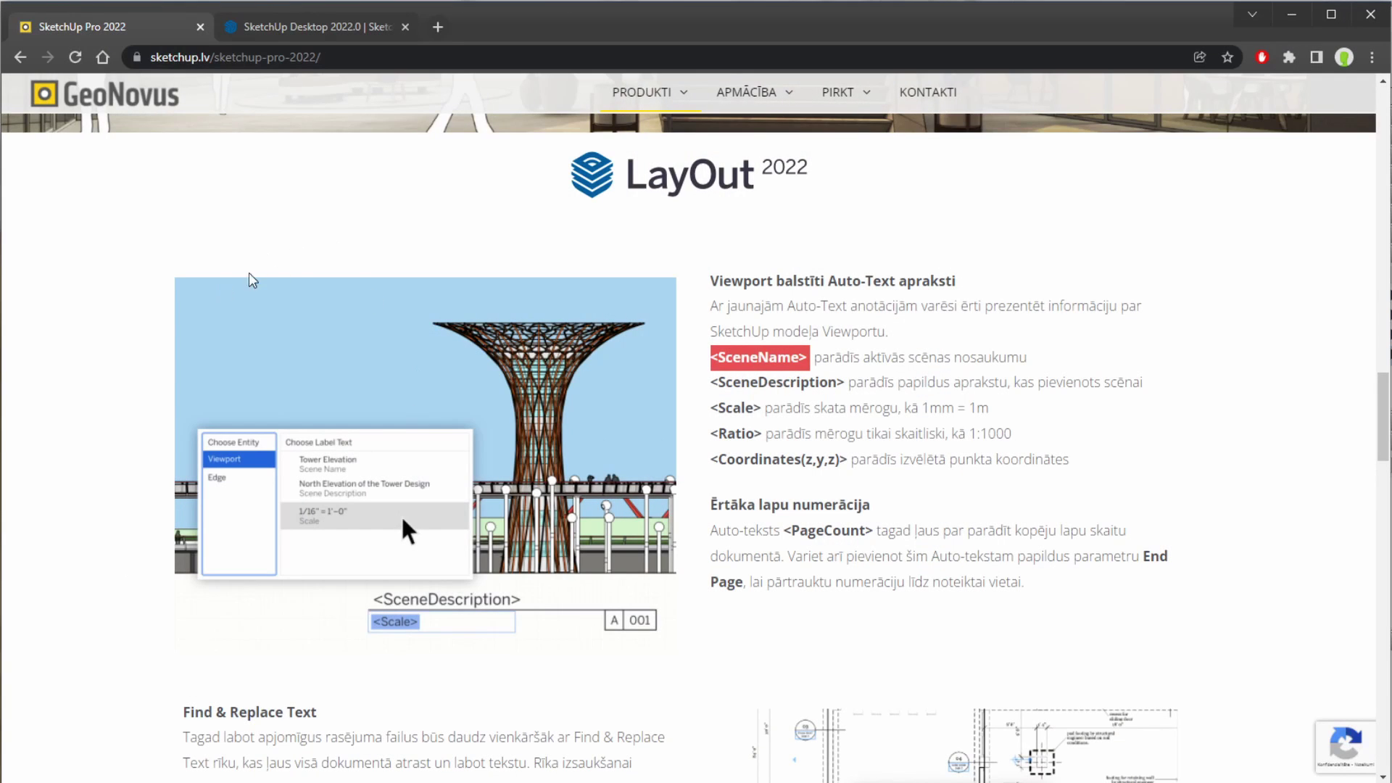
{"action": "scroll", "coordinate": [252, 281], "scroll_direction": "up", "scroll_amount": 6}
{"action": "scroll", "coordinate": [756, 350], "scroll_direction": "up", "scroll_amount": 4}
{"action": "scroll", "coordinate": [754, 457], "scroll_direction": "up", "scroll_amount": 4}
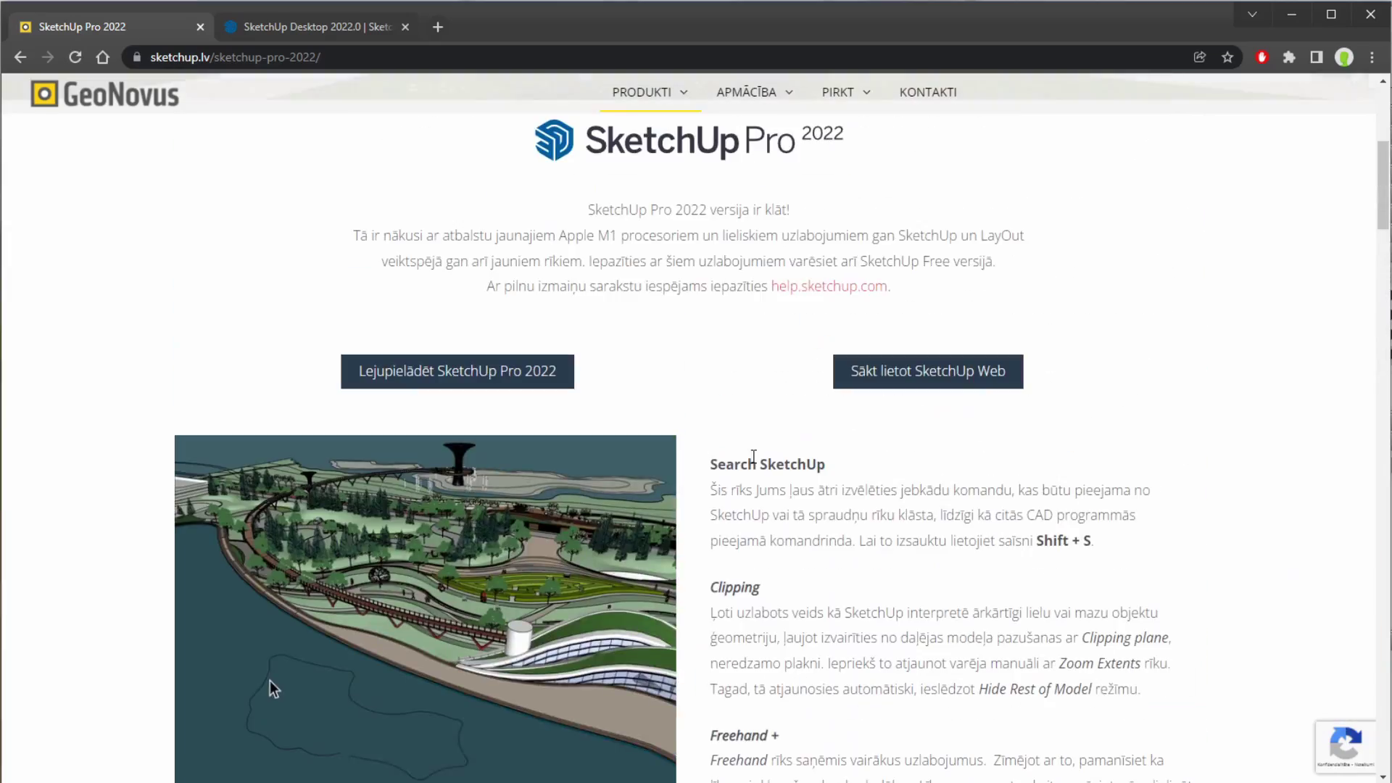
{"action": "scroll", "coordinate": [769, 435], "scroll_direction": "up", "scroll_amount": 2}
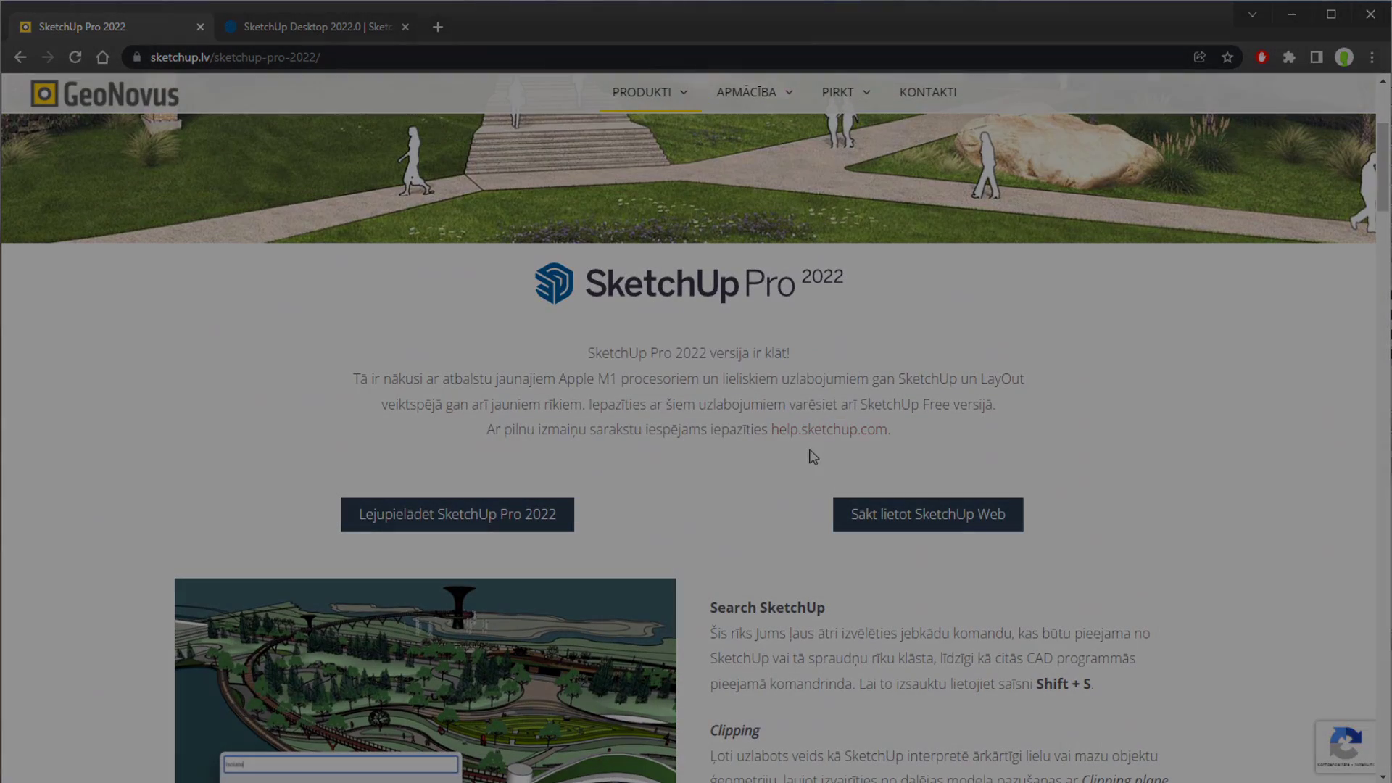